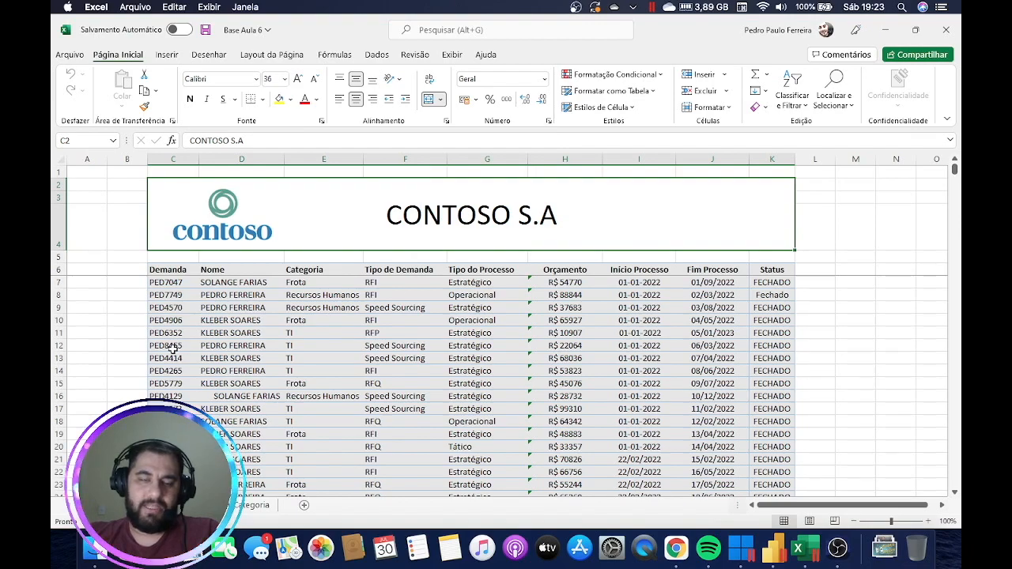
# Examine the CONTOSO S.A header rows and the whole demand table down to the "Observacoes gerais" note beneath it.
pyautogui.moveTo(102, 172); pyautogui.dragTo(850, 255)
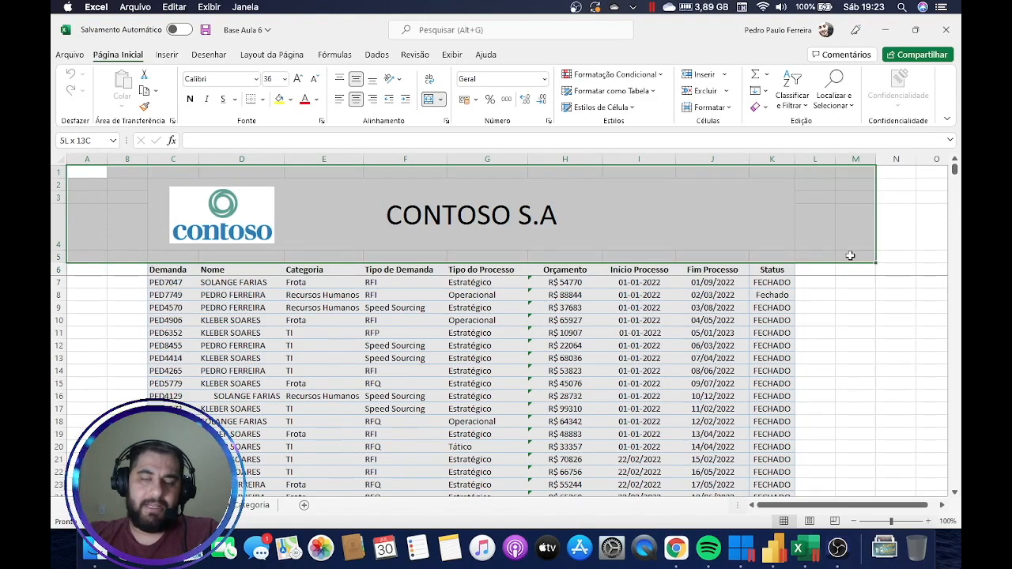
pyautogui.moveTo(850, 256); pyautogui.dragTo(849, 255)
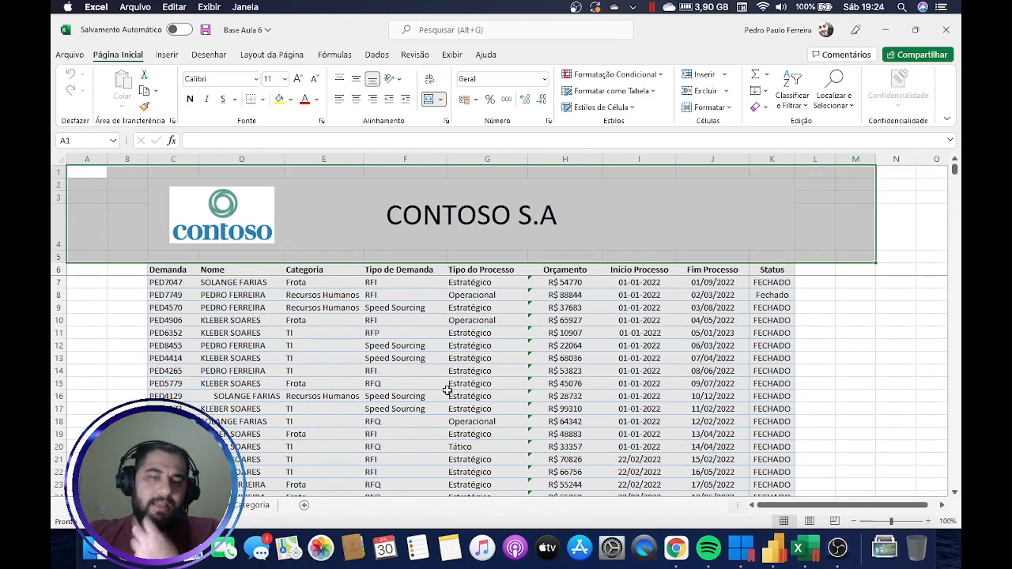
pyautogui.scroll(-20, 351, 385)
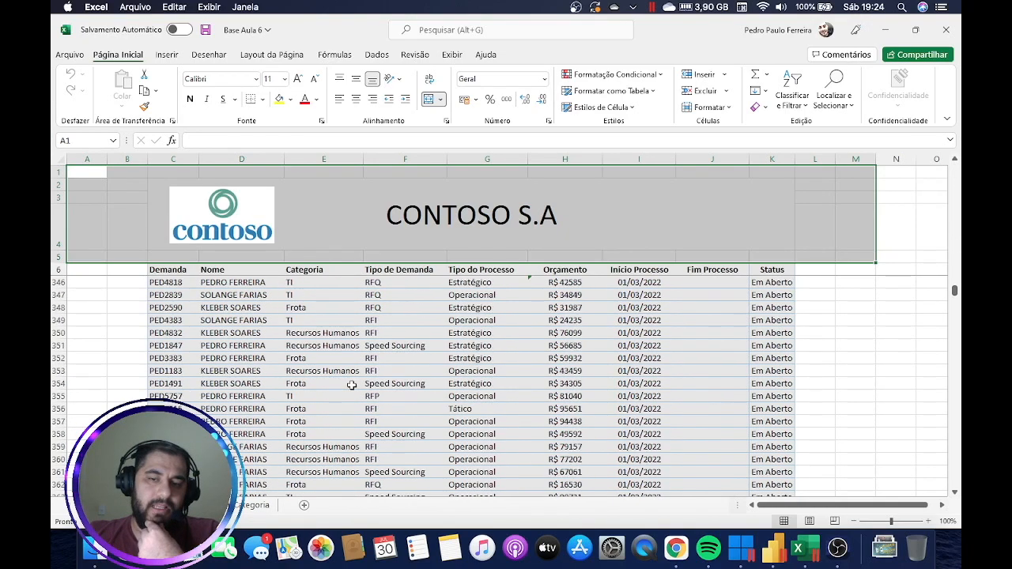
pyautogui.scroll(11, 351, 385)
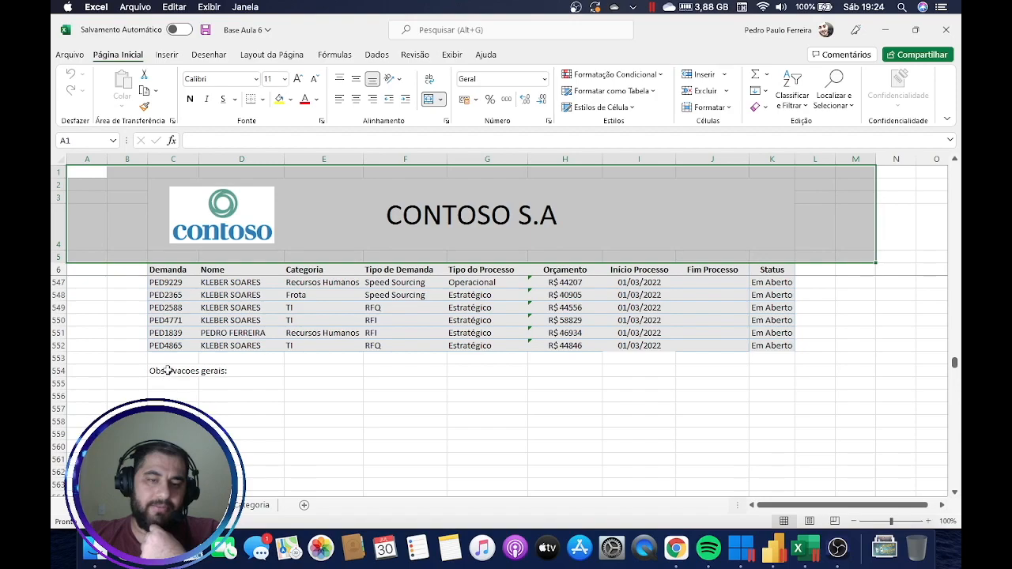
pyautogui.click(160, 370)
pyautogui.click(298, 373)
pyautogui.moveTo(174, 409); pyautogui.dragTo(540, 513)
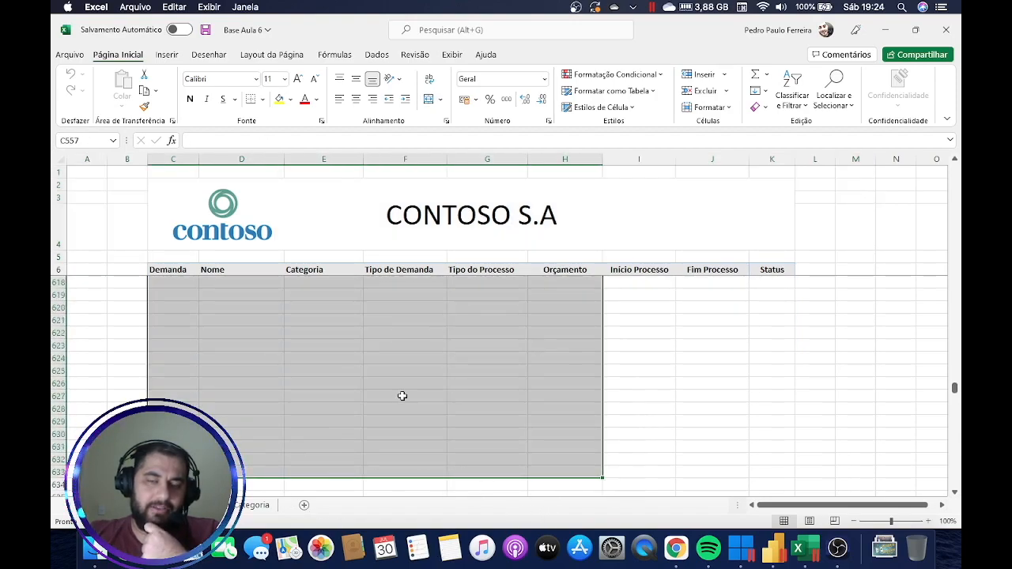
pyautogui.scroll(20, 368, 393)
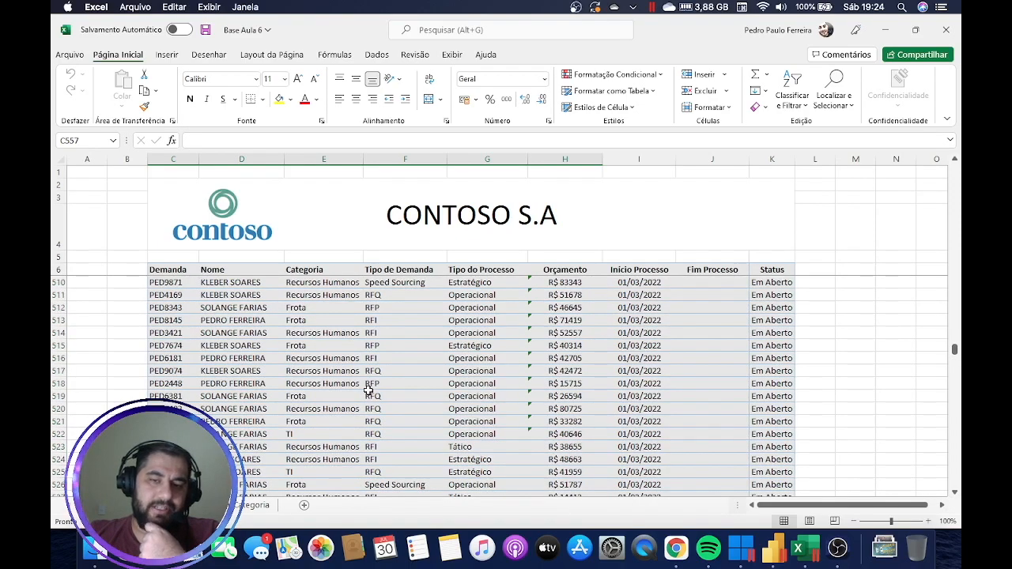
pyautogui.scroll(20, 368, 390)
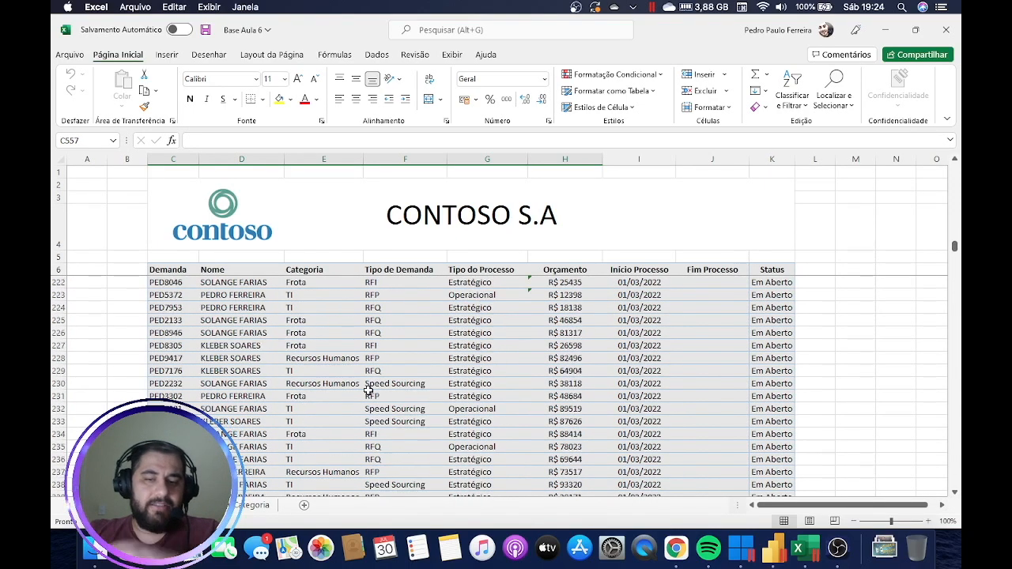
pyautogui.scroll(20, 368, 391)
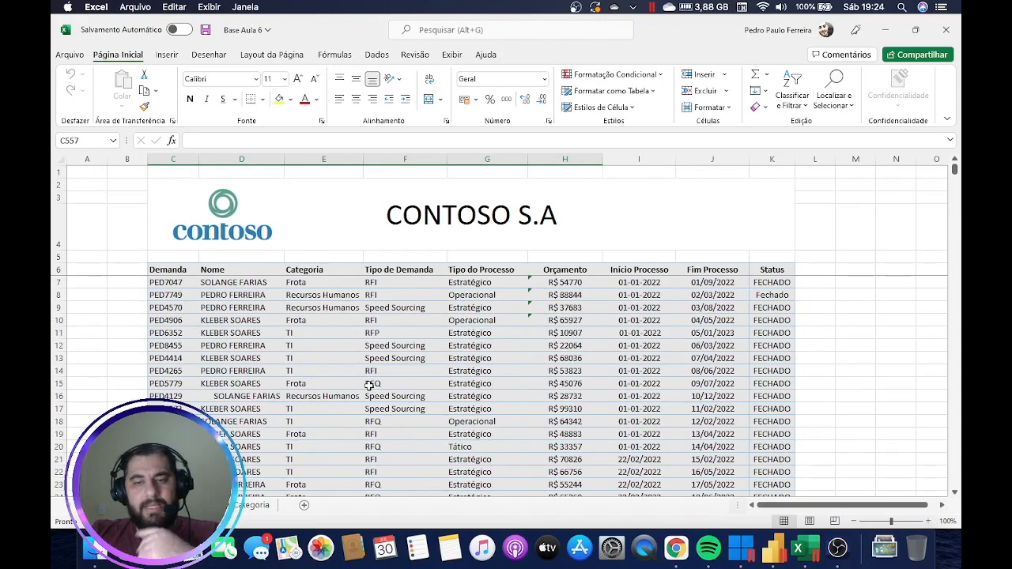
# Examine the first entries of the Demanda, Nome and Categoria columns, including the misaligned name in D16.
pyautogui.click(183, 285)
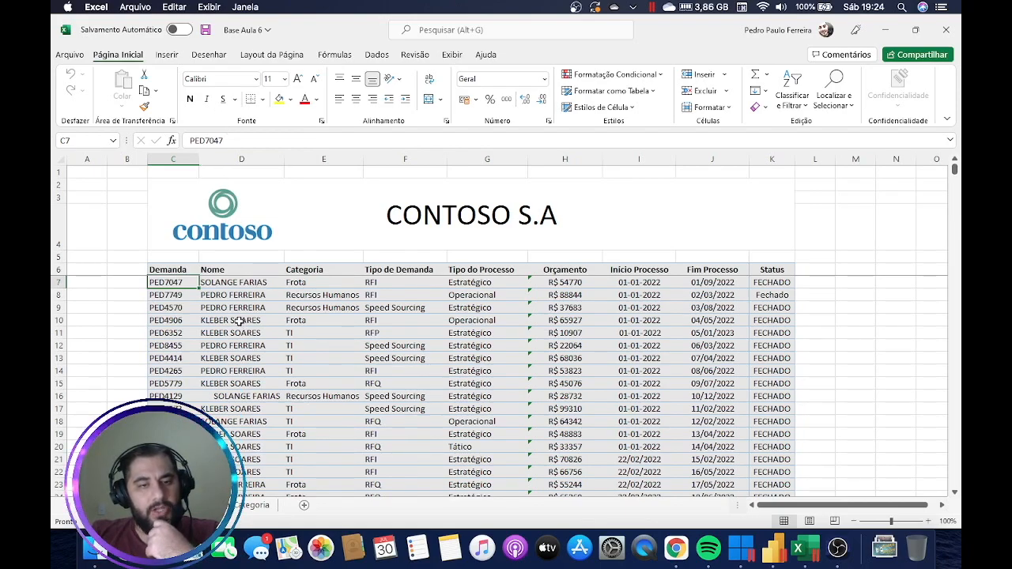
pyautogui.click(253, 285)
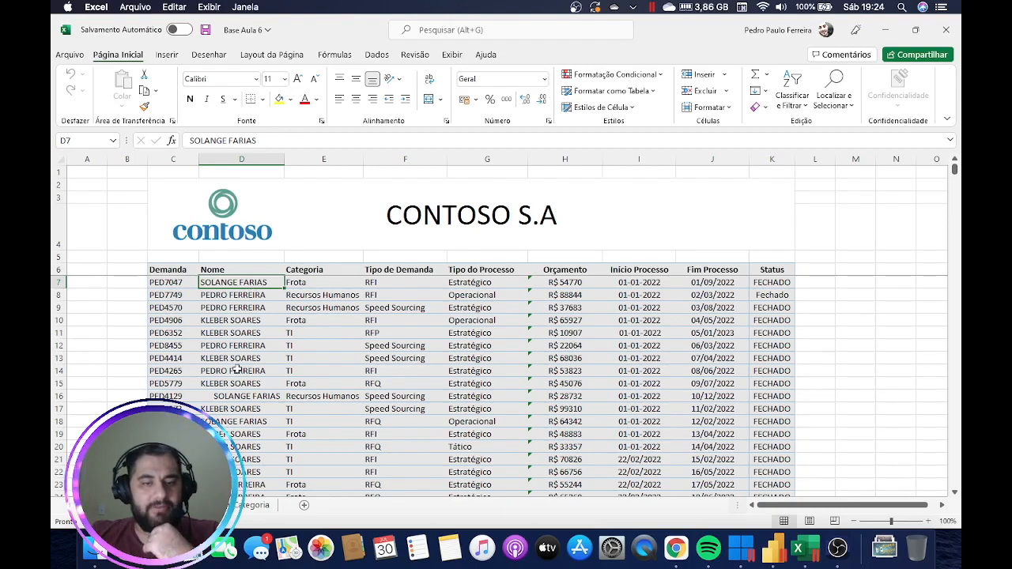
pyautogui.click(242, 395)
pyautogui.moveTo(252, 286); pyautogui.dragTo(240, 360)
pyautogui.moveTo(327, 284); pyautogui.dragTo(326, 309)
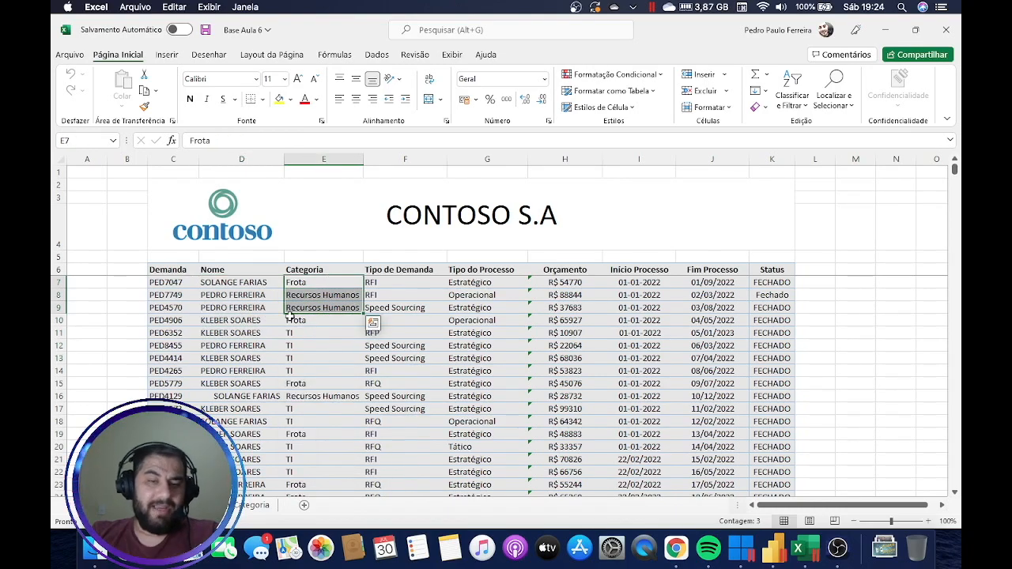
pyautogui.click(249, 297)
pyautogui.click(334, 295)
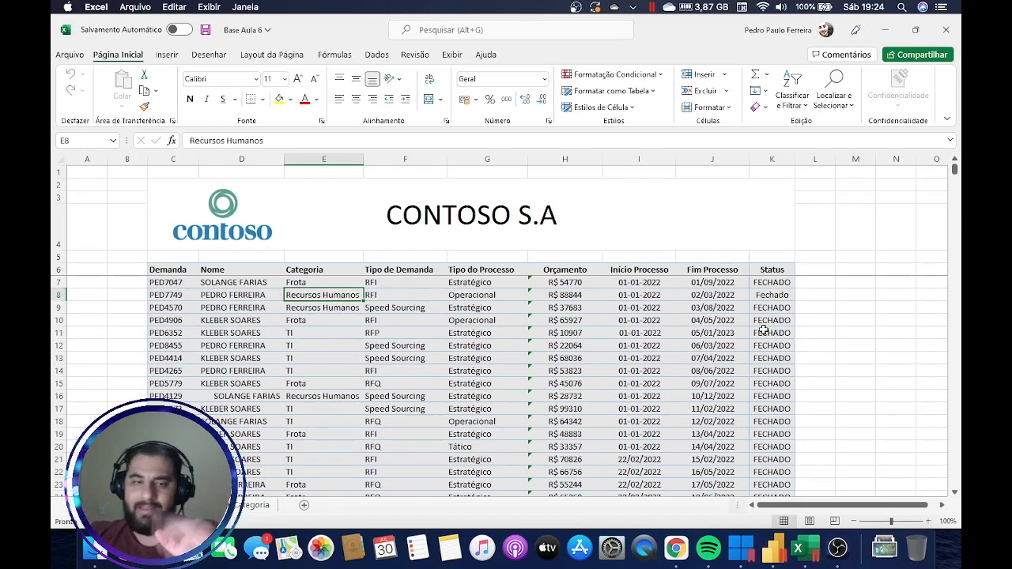
# Check the Nome entries in D16 and D14 for extra spaces around the text.
pyautogui.click(242, 396)
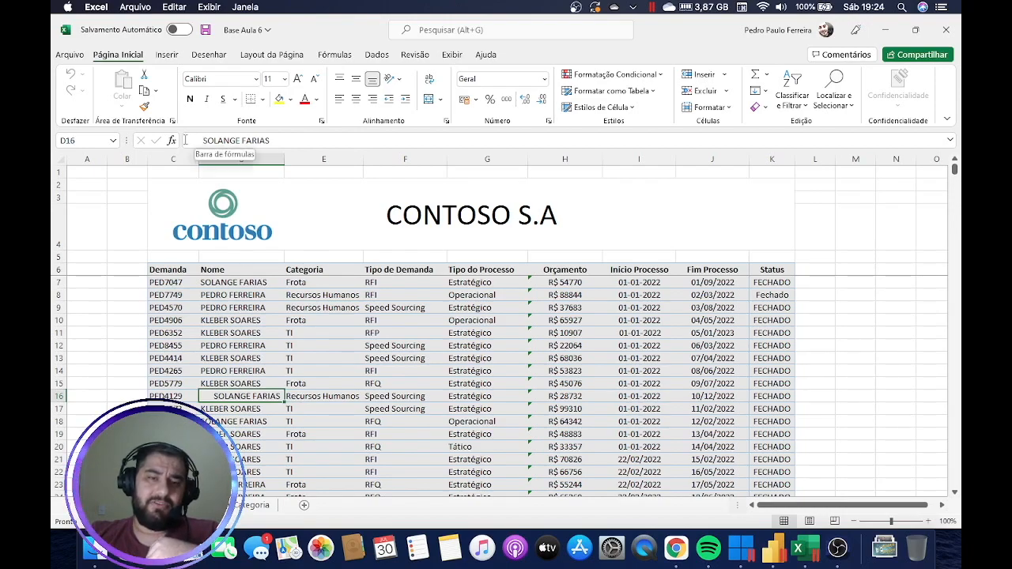
pyautogui.click(226, 370)
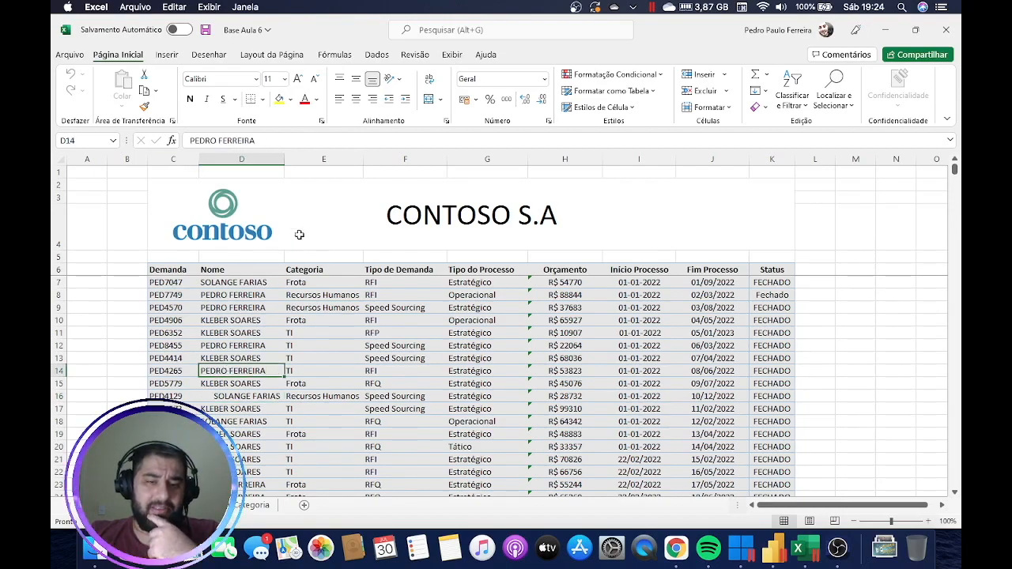
pyautogui.click(289, 140)
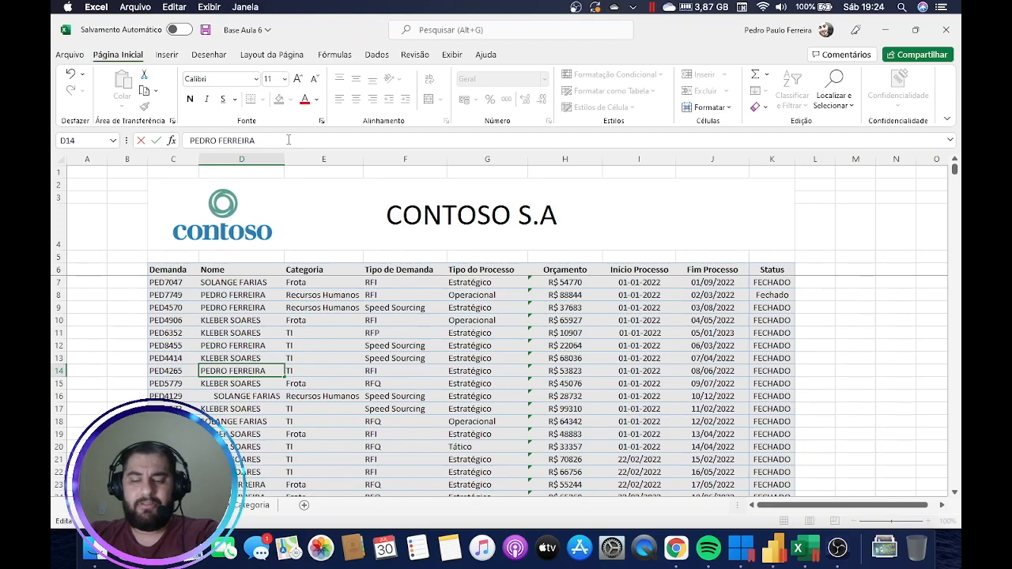
pyautogui.press('Return')
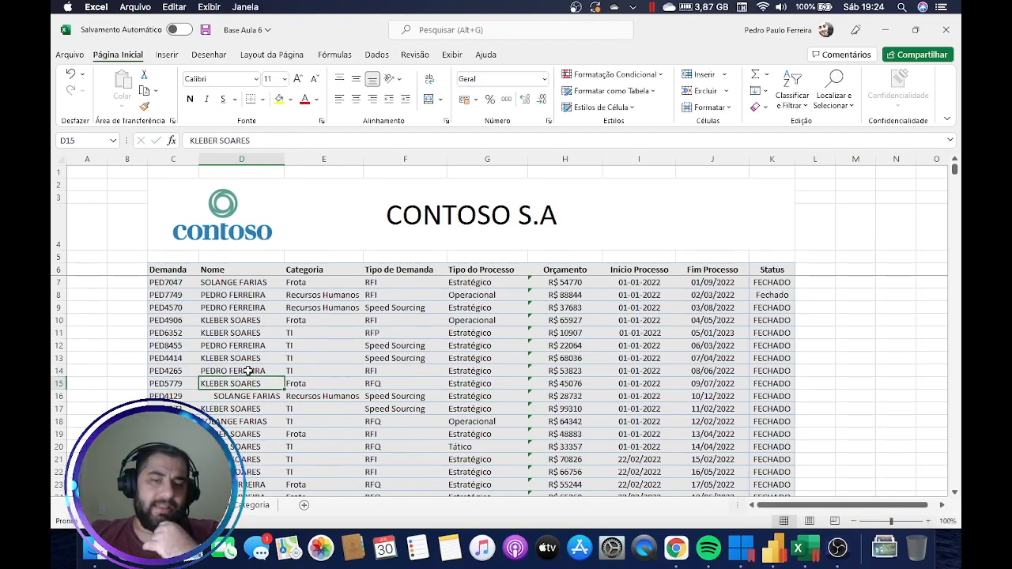
# Re-enter the Orçamento value in H7 so it becomes the number R$ 54.770.
pyautogui.click(576, 283)
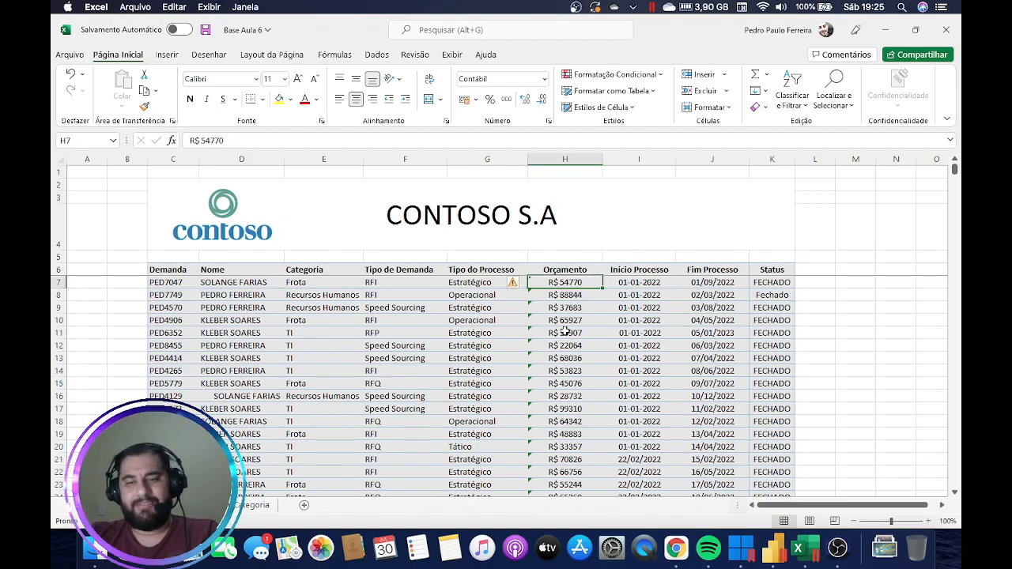
pyautogui.click(206, 140)
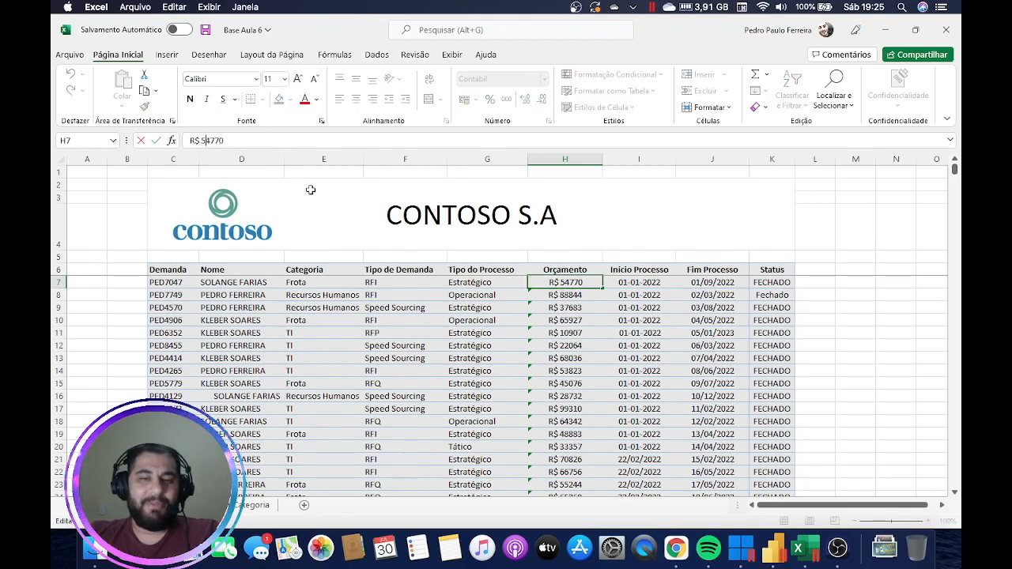
pyautogui.press('Return')
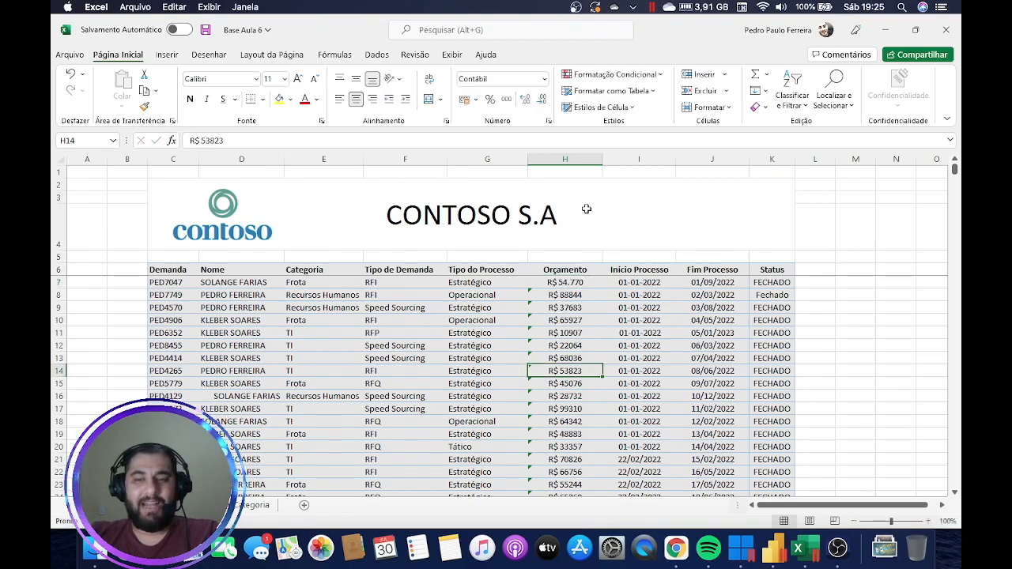
pyautogui.click(574, 159)
pyautogui.click(622, 313)
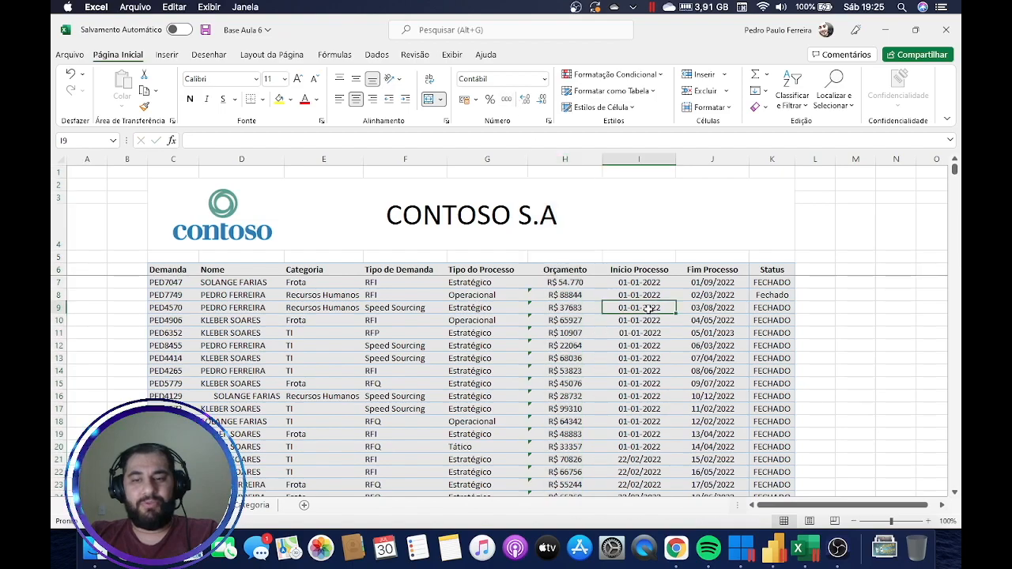
# Try re-entering the Orçamento value in H8 as a number and undo that edit.
pyautogui.click(555, 294)
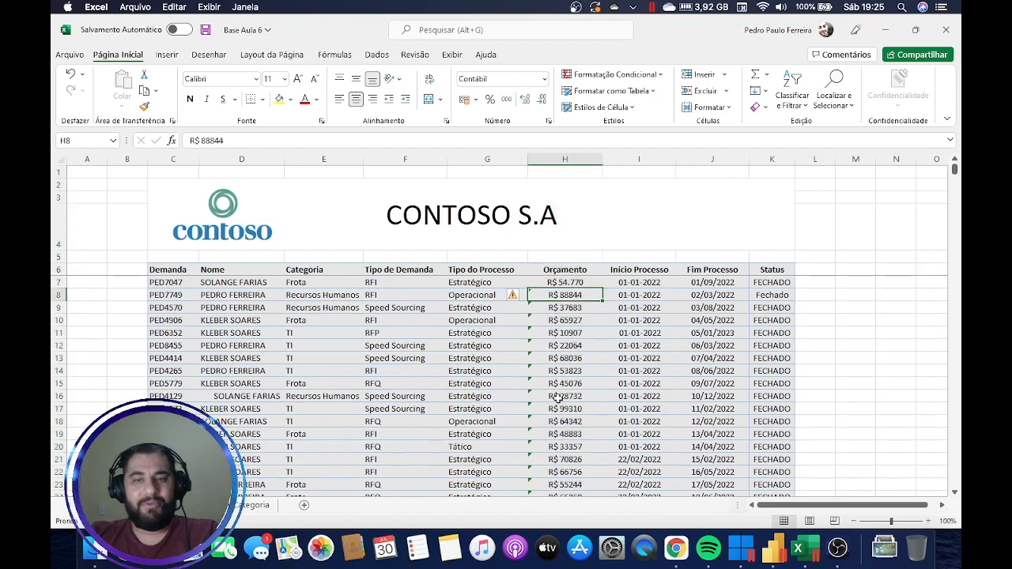
pyautogui.tripleClick(198, 139)
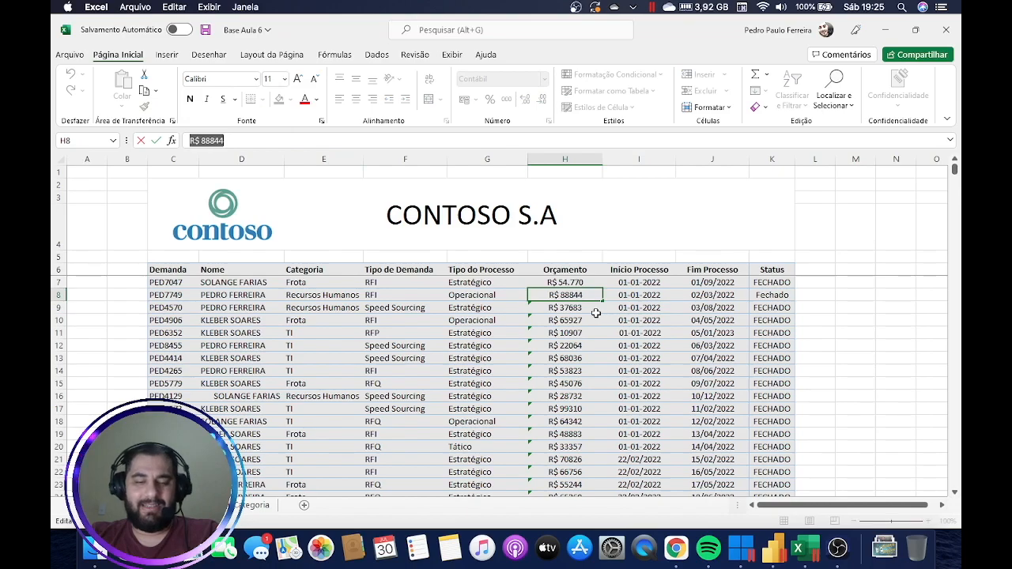
pyautogui.click(577, 333)
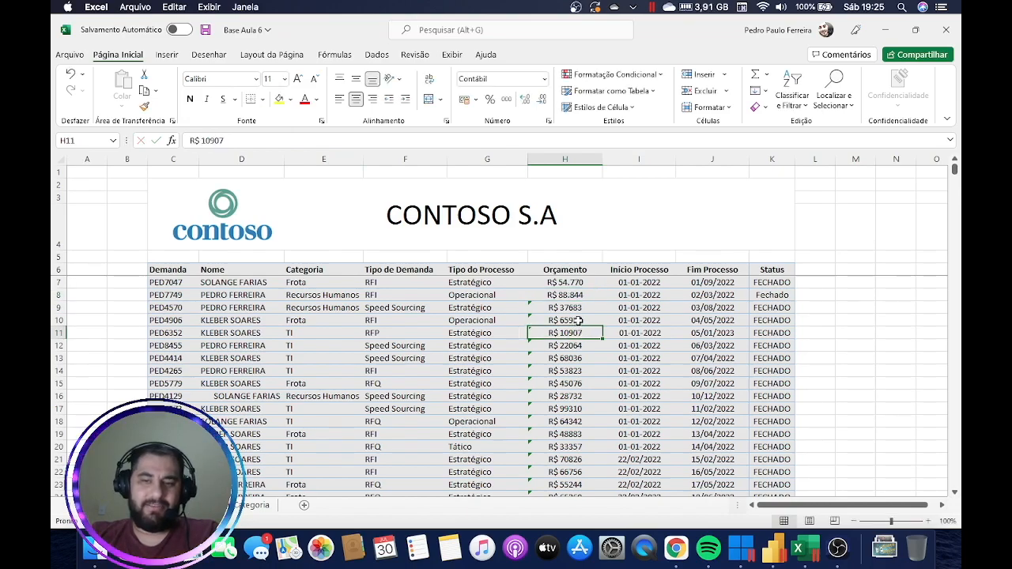
pyautogui.click(576, 294)
pyautogui.click(70, 71)
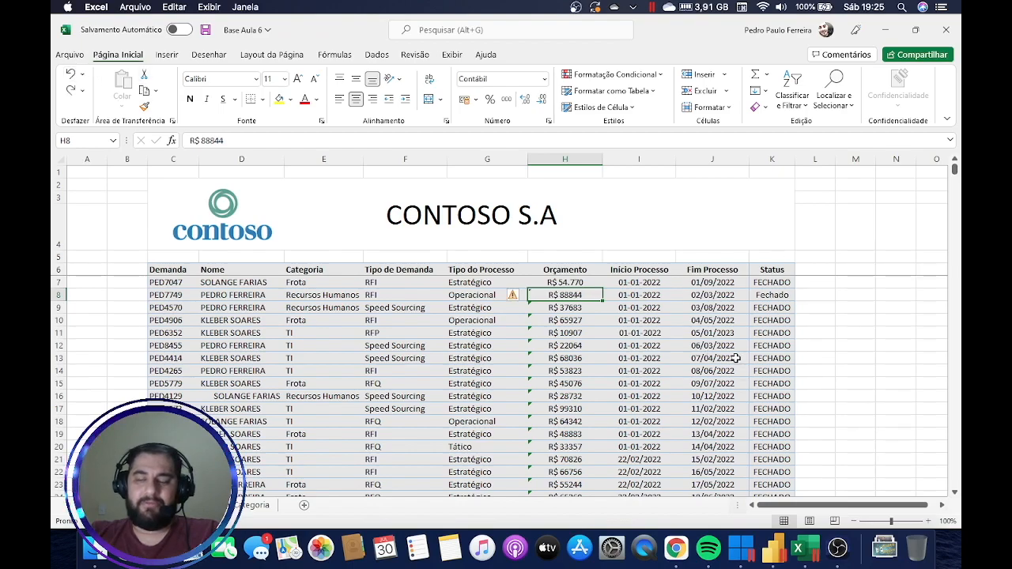
pyautogui.click(567, 320)
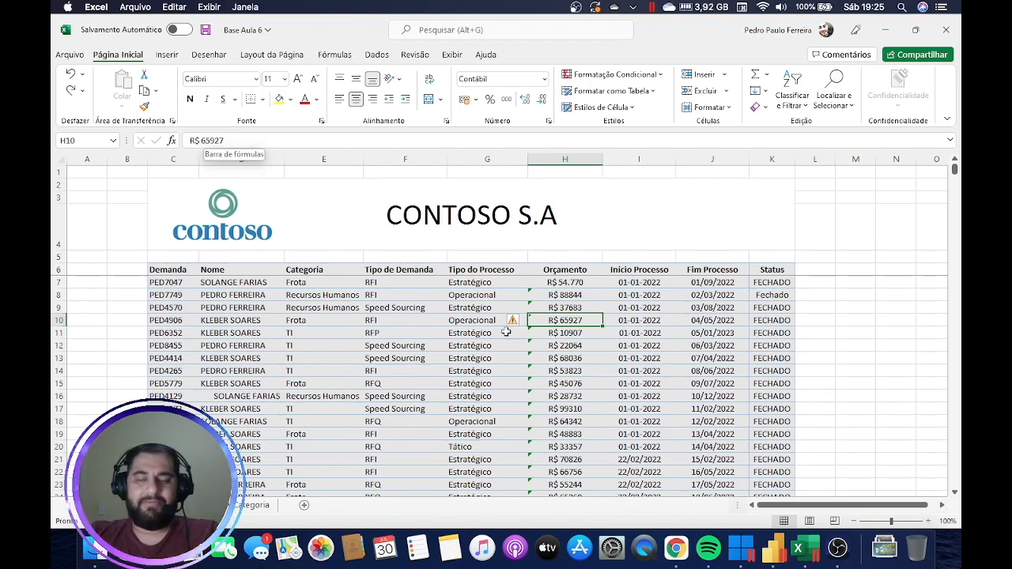
# Apply the Texto number format to the Início Processo date in I7.
pyautogui.click(650, 286)
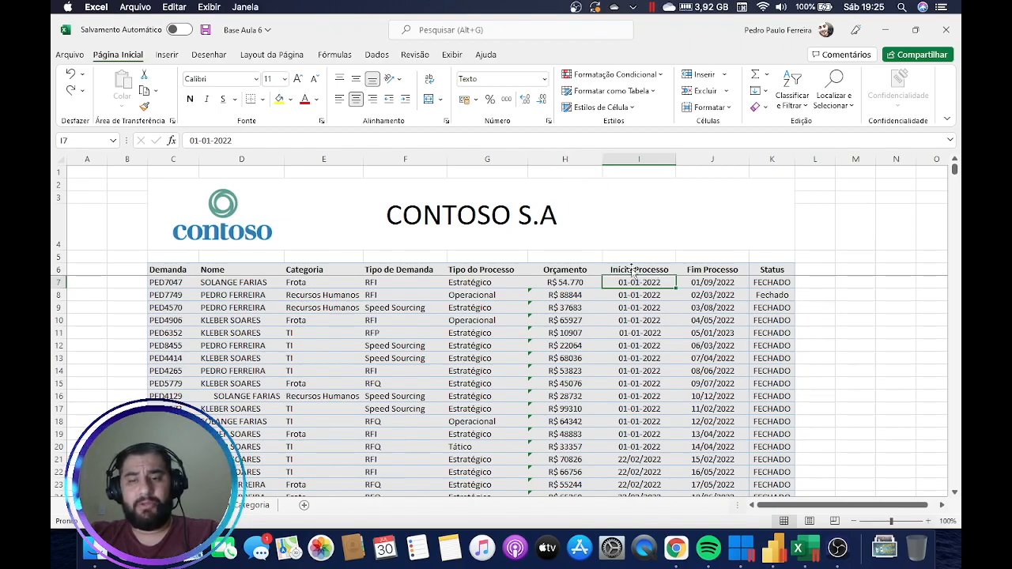
pyautogui.click(544, 80)
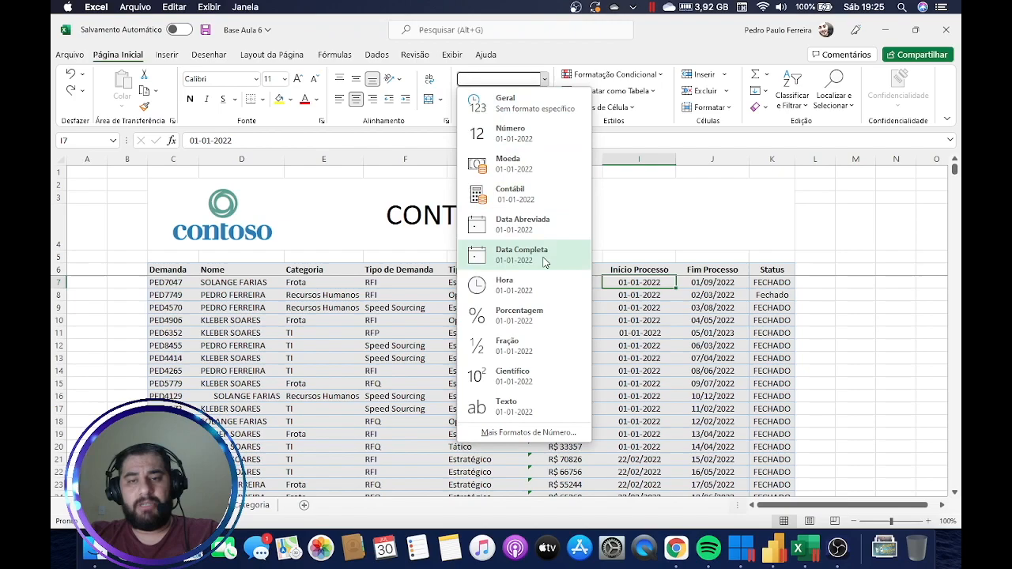
pyautogui.click(506, 406)
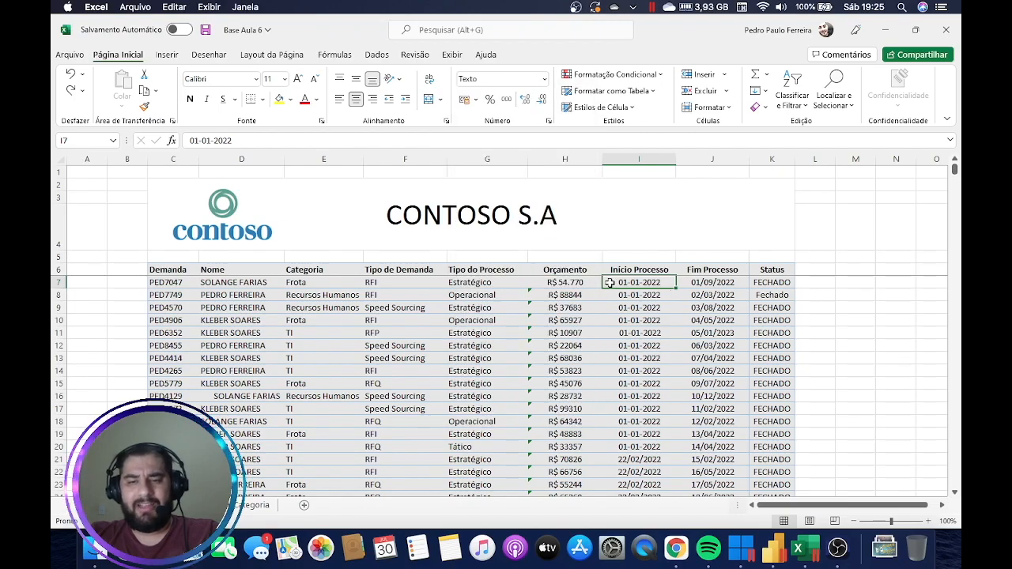
# Enter "-" in the empty Fim Processo cell J189 of the open demand.
pyautogui.scroll(-5, 661, 354)
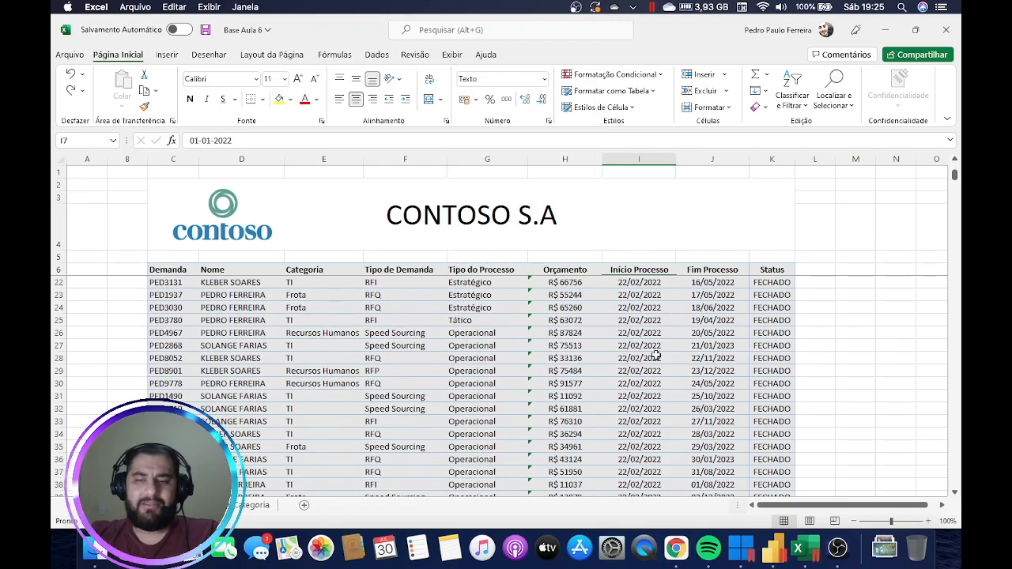
pyautogui.scroll(-20, 656, 355)
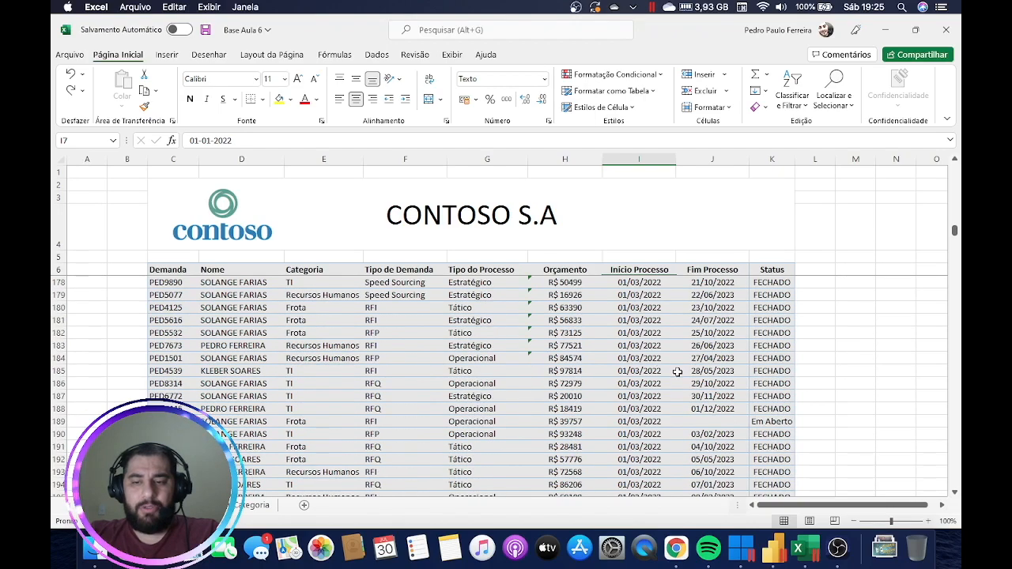
pyautogui.click(716, 421)
pyautogui.write('-')
pyautogui.press('Return')
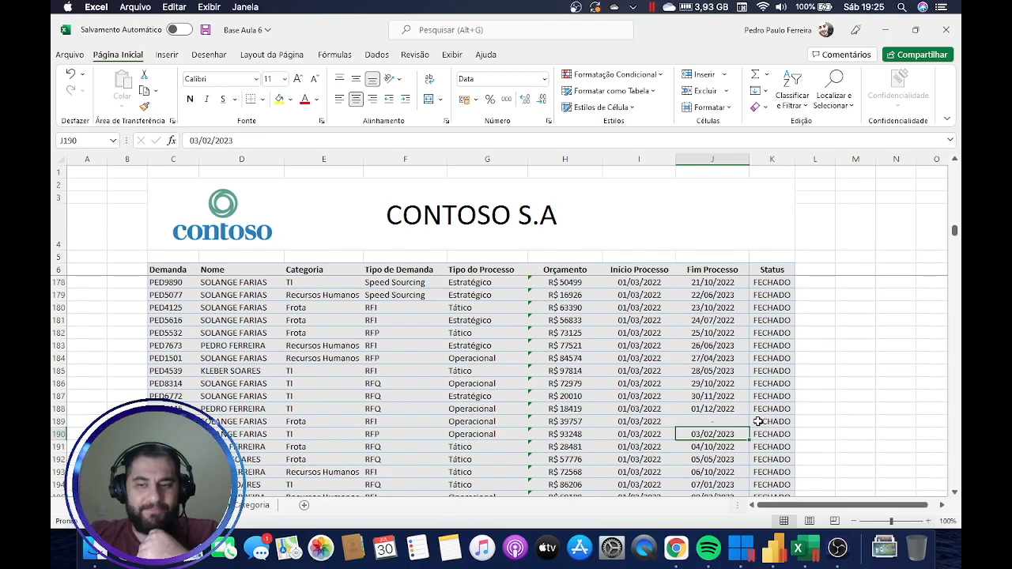
# Check the open demands with blank Fim Processo and compare the Status contents of K8 and K7.
pyautogui.scroll(-20, 714, 311)
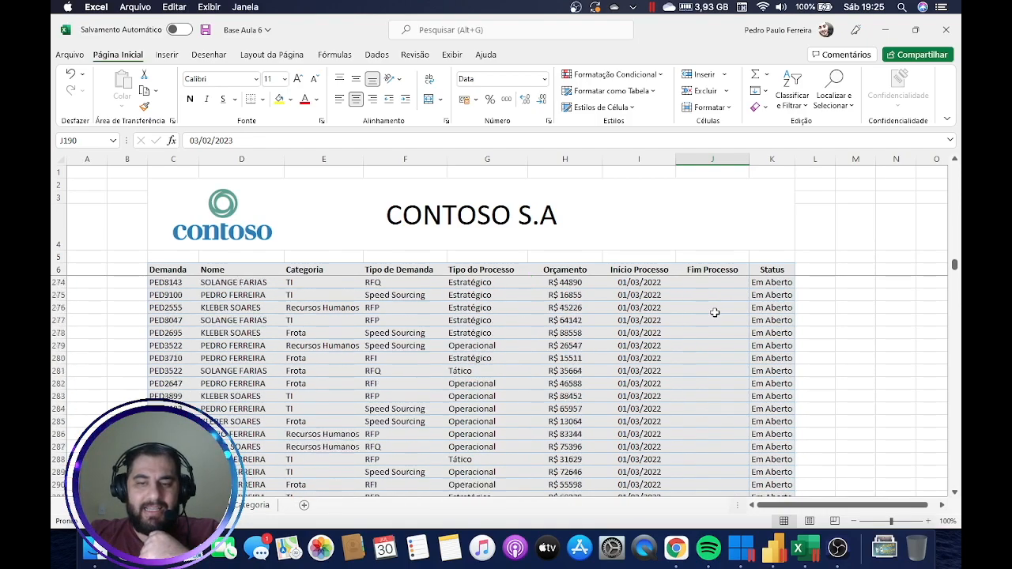
pyautogui.scroll(20, 713, 311)
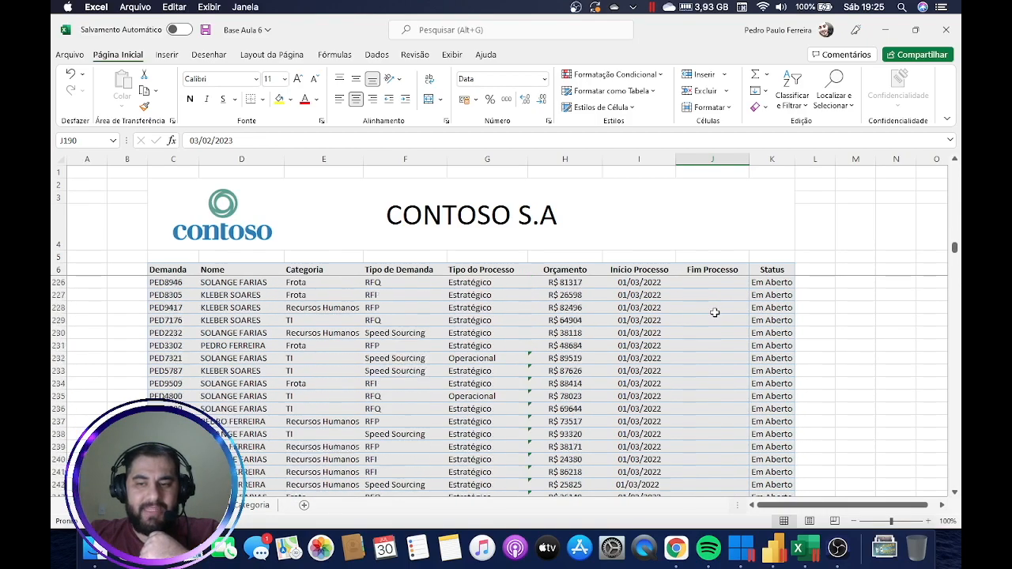
pyautogui.click(782, 292)
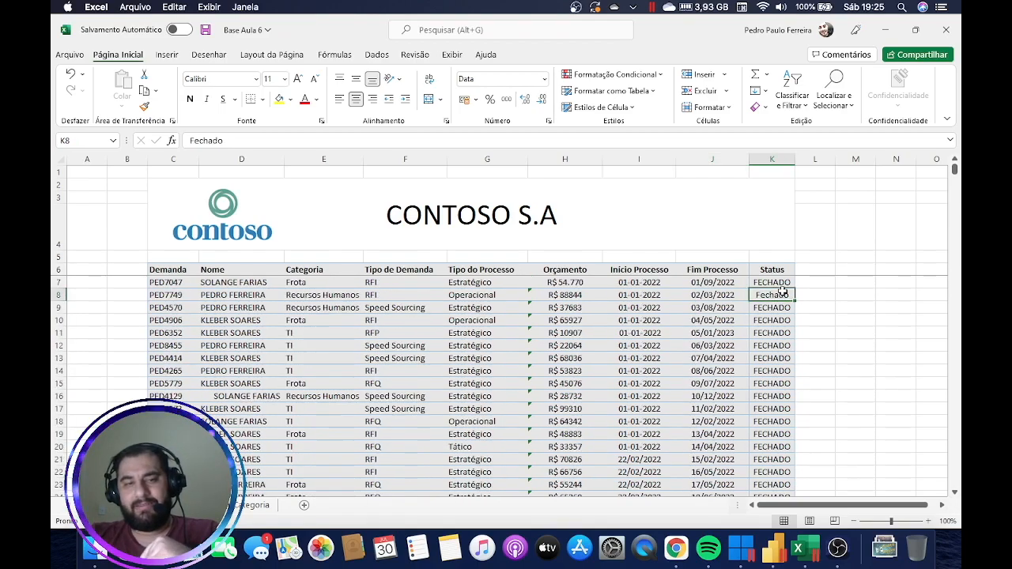
pyautogui.click(784, 282)
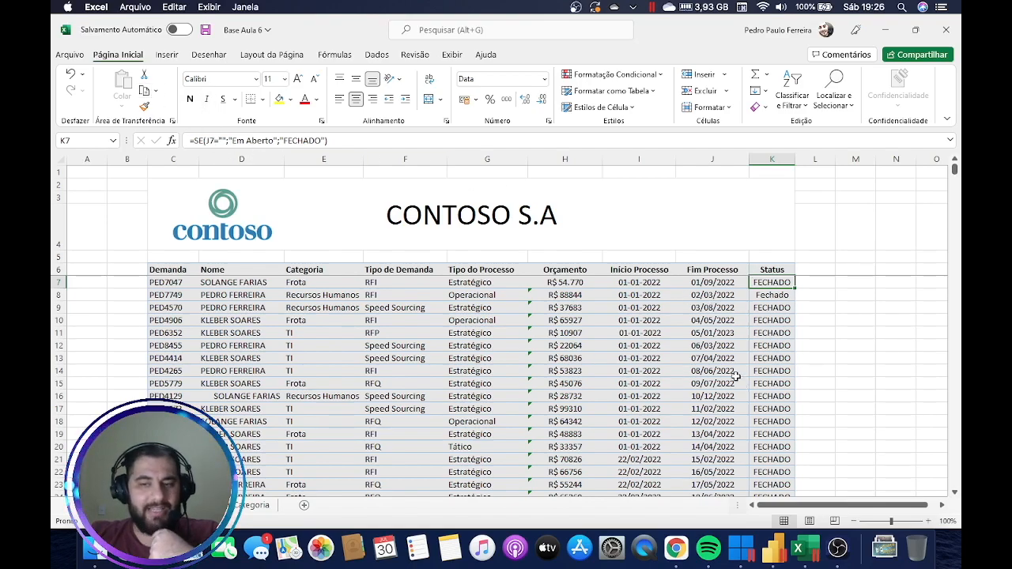
# Compare the Status cells K8, K7, K15, K12 and K220 for typed text versus formulas.
pyautogui.click(772, 296)
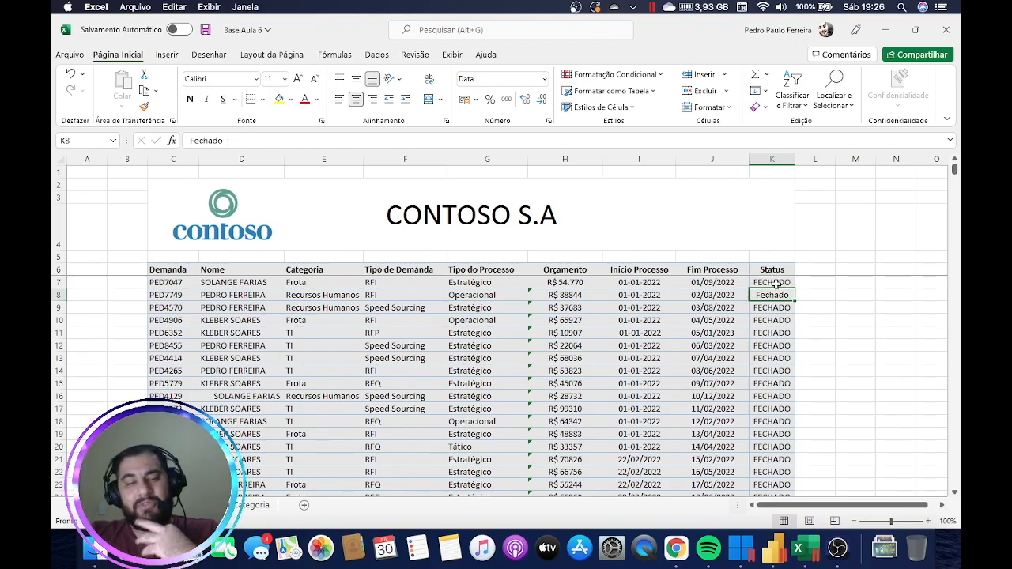
pyautogui.click(778, 283)
pyautogui.click(775, 335)
pyautogui.click(785, 385)
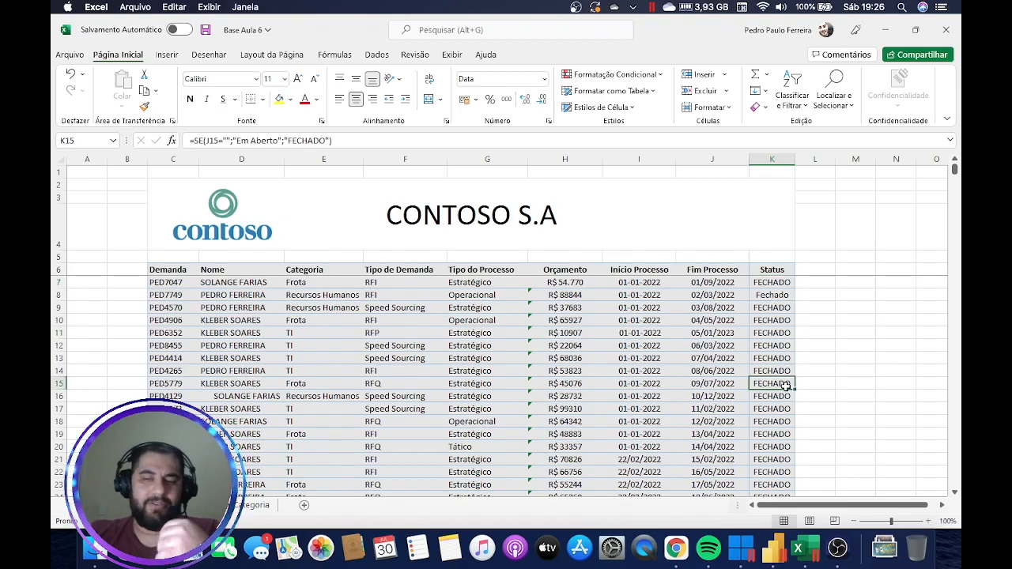
pyautogui.click(769, 347)
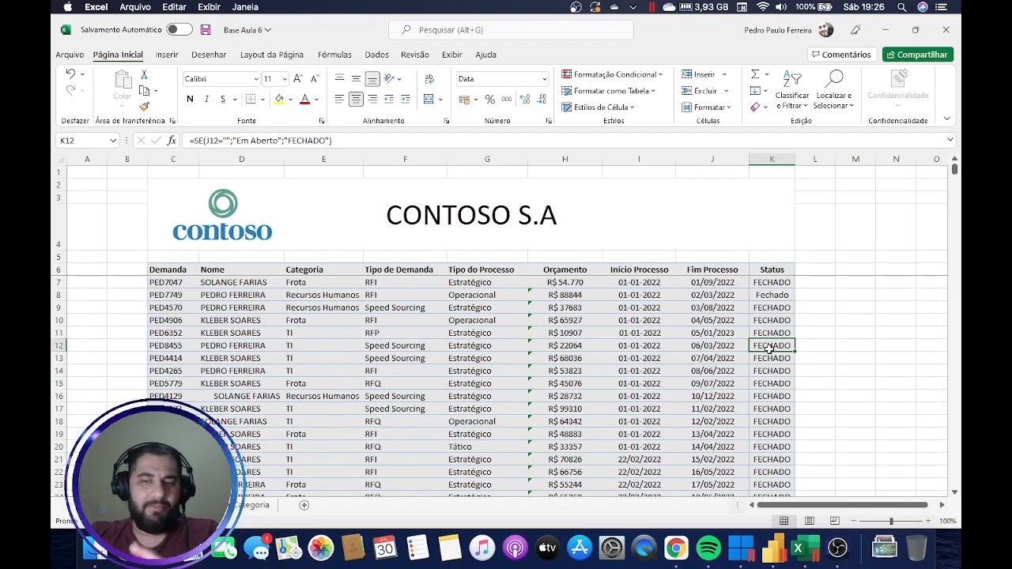
pyautogui.scroll(-20, 773, 353)
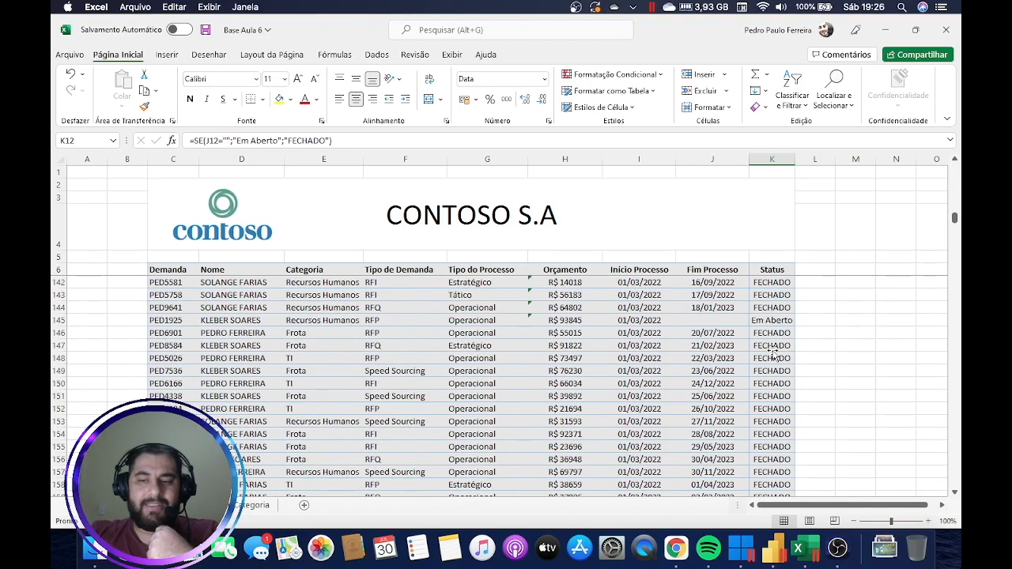
pyautogui.click(770, 392)
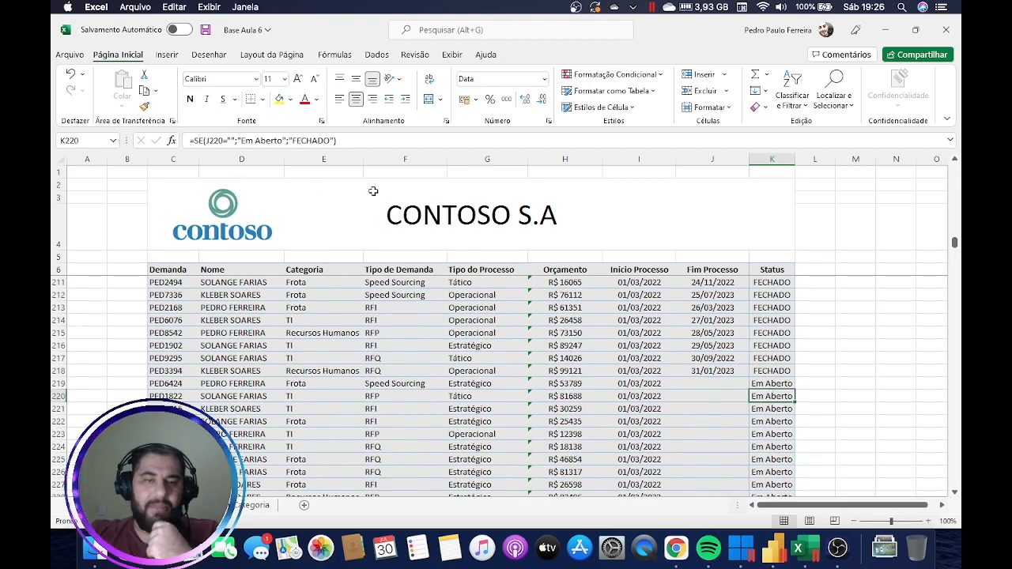
# Return to the start of the demand table and save the workbook.
pyautogui.scroll(20, 727, 315)
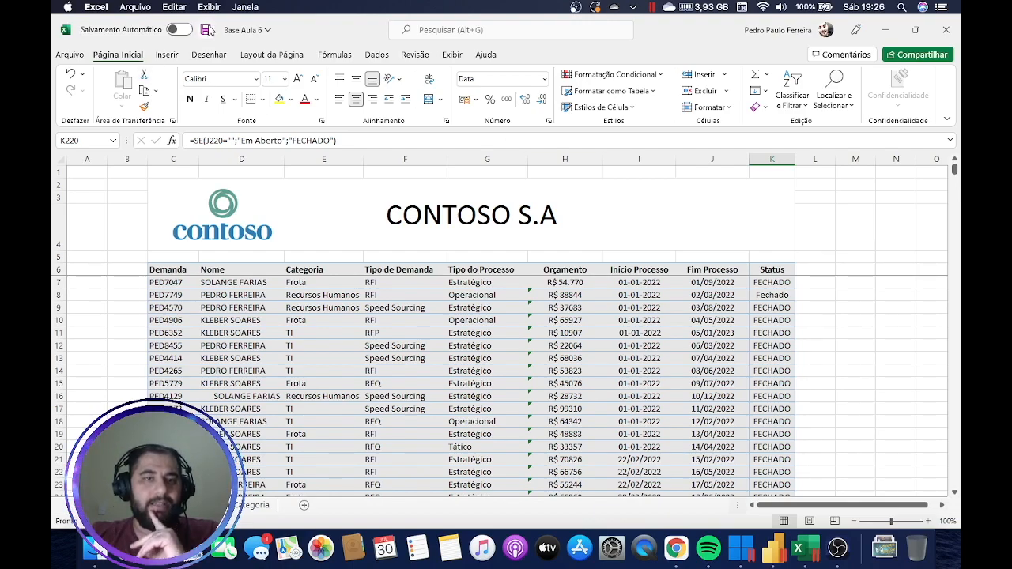
pyautogui.click(205, 30)
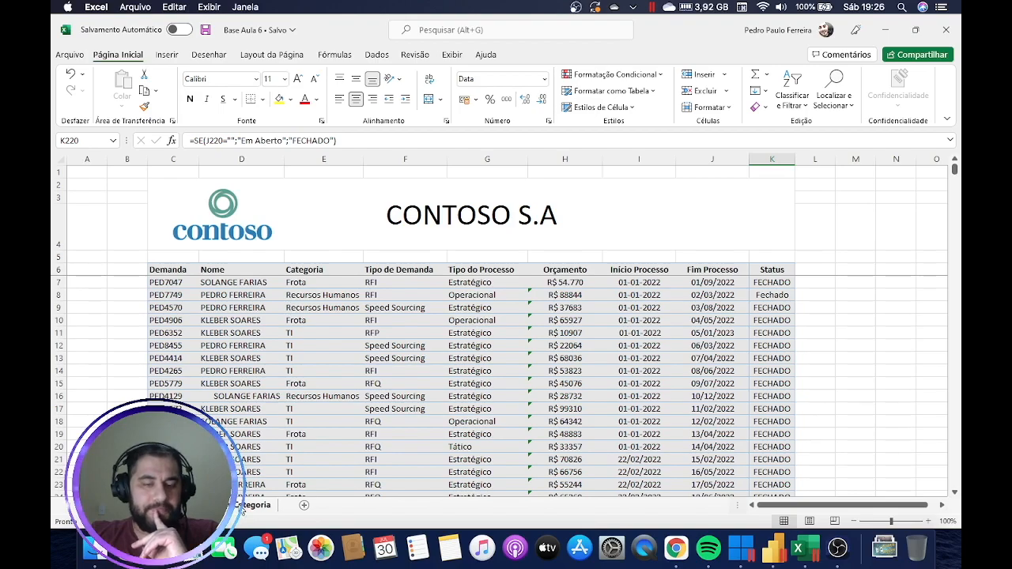
# Examine the Spend por Categoria sheet's month headers, January to March values, and the formulas in its Total row and column.
pyautogui.click(244, 506)
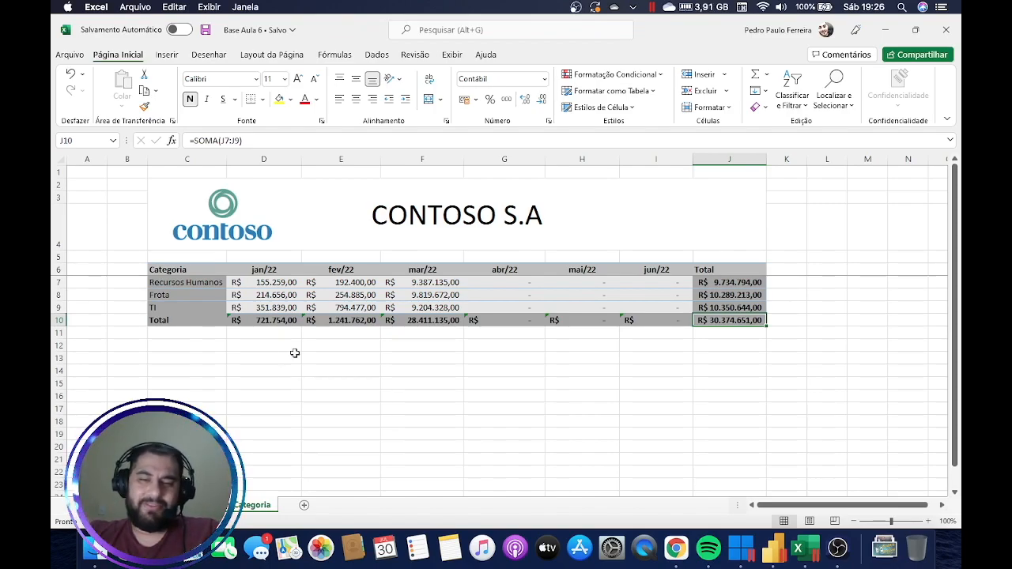
pyautogui.click(266, 161)
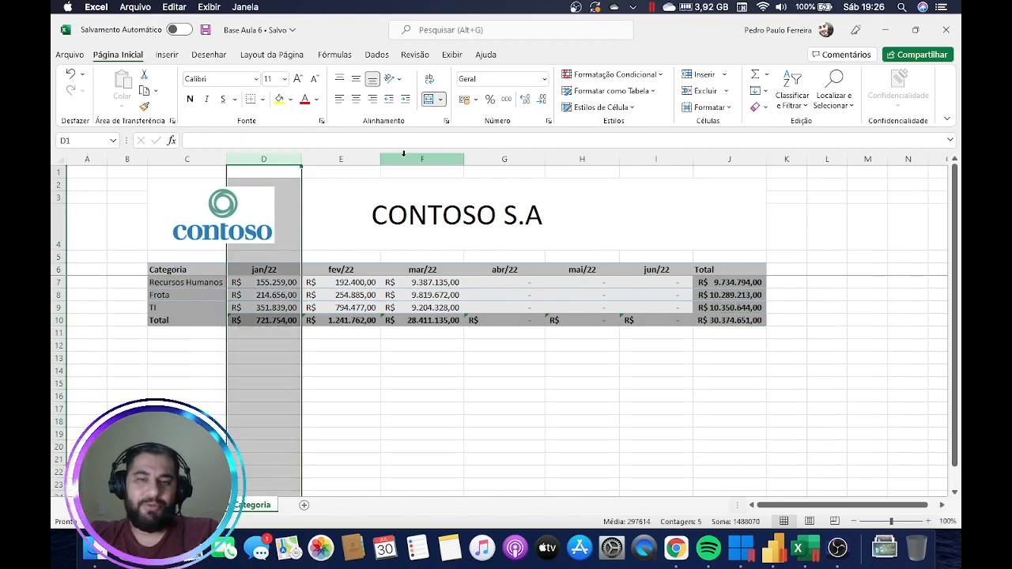
pyautogui.click(271, 270)
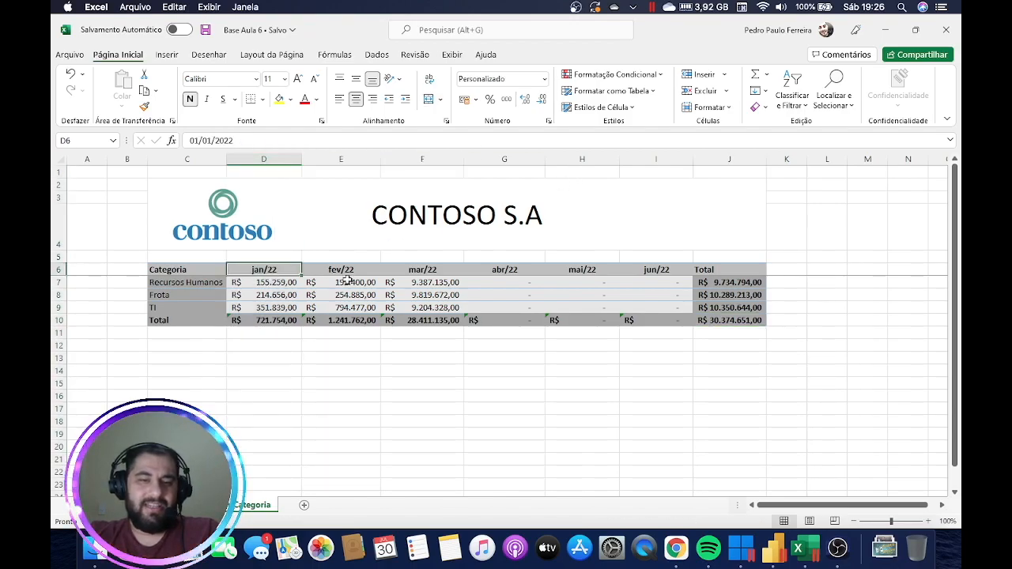
pyautogui.click(374, 267)
pyautogui.click(437, 272)
pyautogui.click(441, 293)
pyautogui.moveTo(283, 279); pyautogui.dragTo(452, 315)
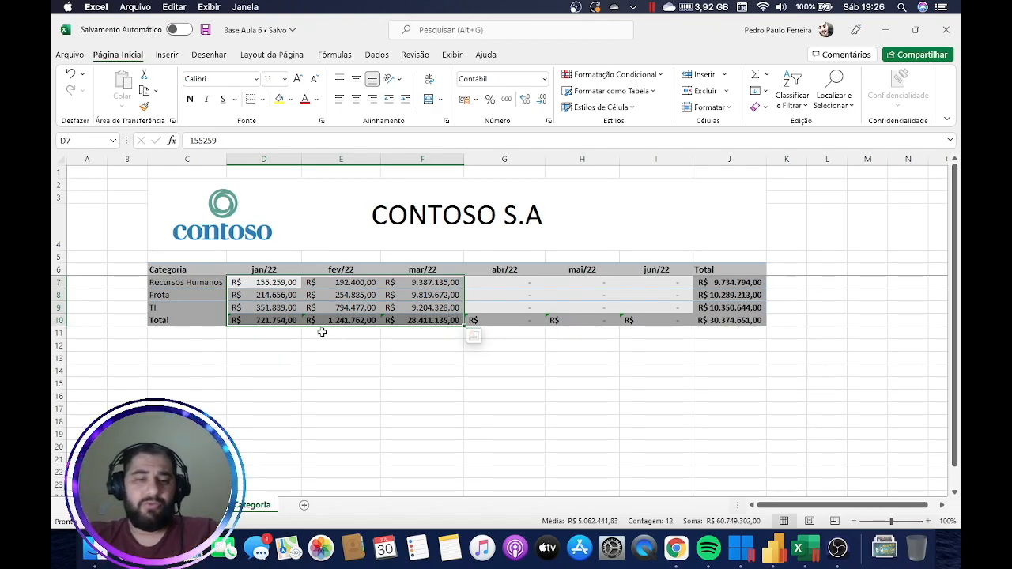
pyautogui.moveTo(273, 323); pyautogui.dragTo(305, 323)
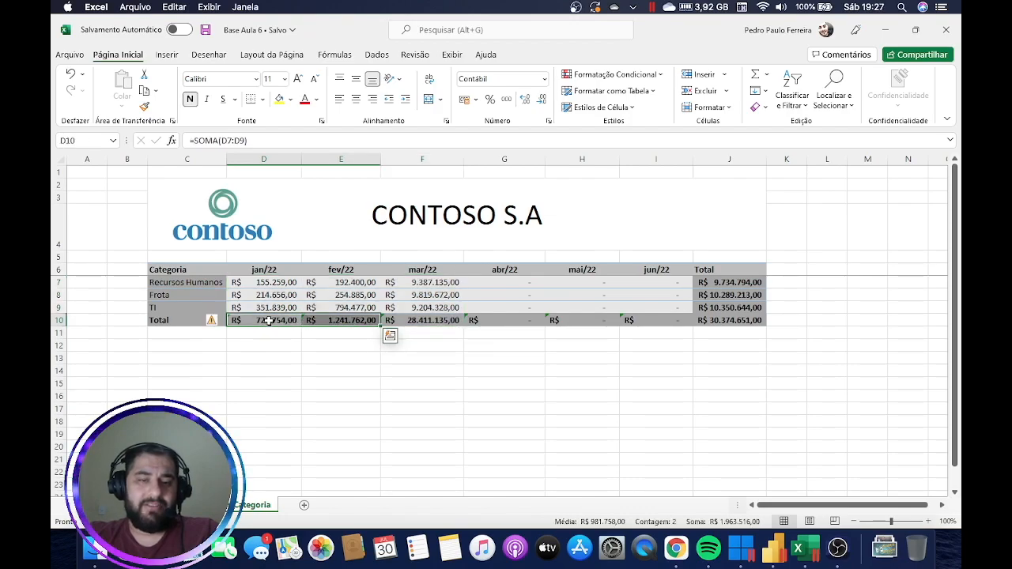
pyautogui.click(268, 322)
pyautogui.moveTo(736, 282); pyautogui.dragTo(731, 308)
pyautogui.click(730, 308)
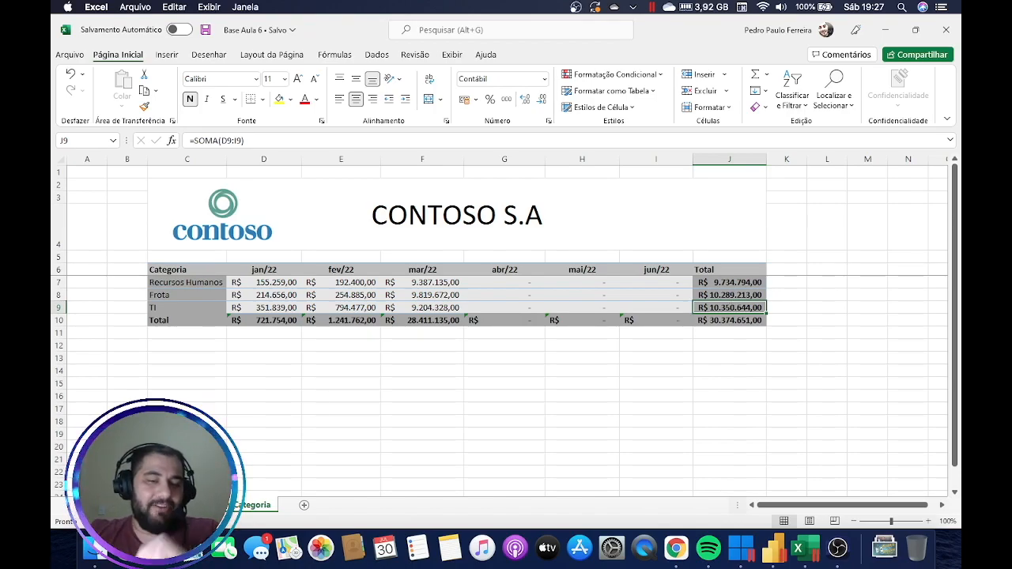
# Return to the Base Compras sheet and save the workbook.
pyautogui.click(190, 505)
pyautogui.click(205, 31)
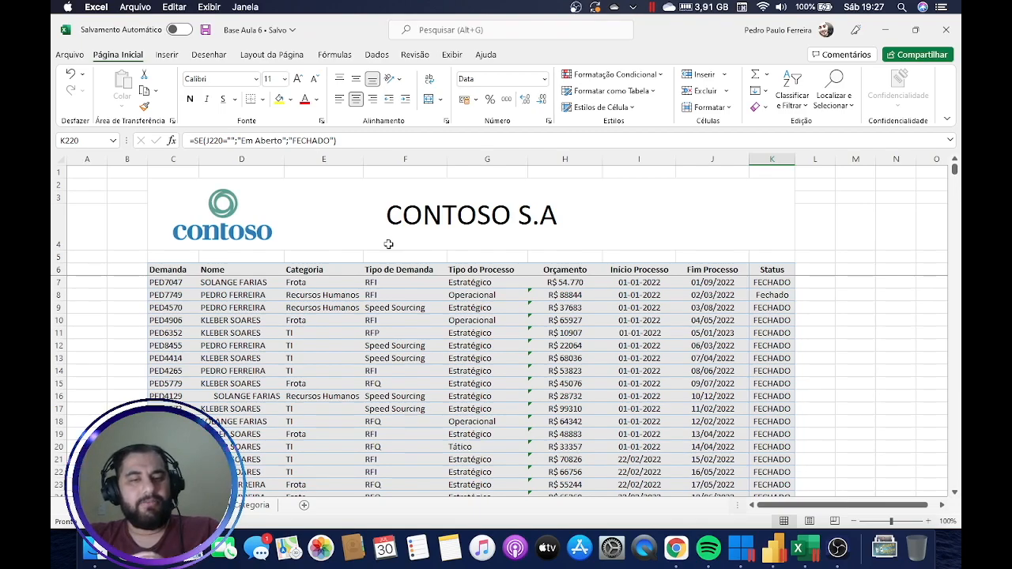
# Review the Base Compras table from its header row through the data rows and the demand and process type columns.
pyautogui.click(767, 308)
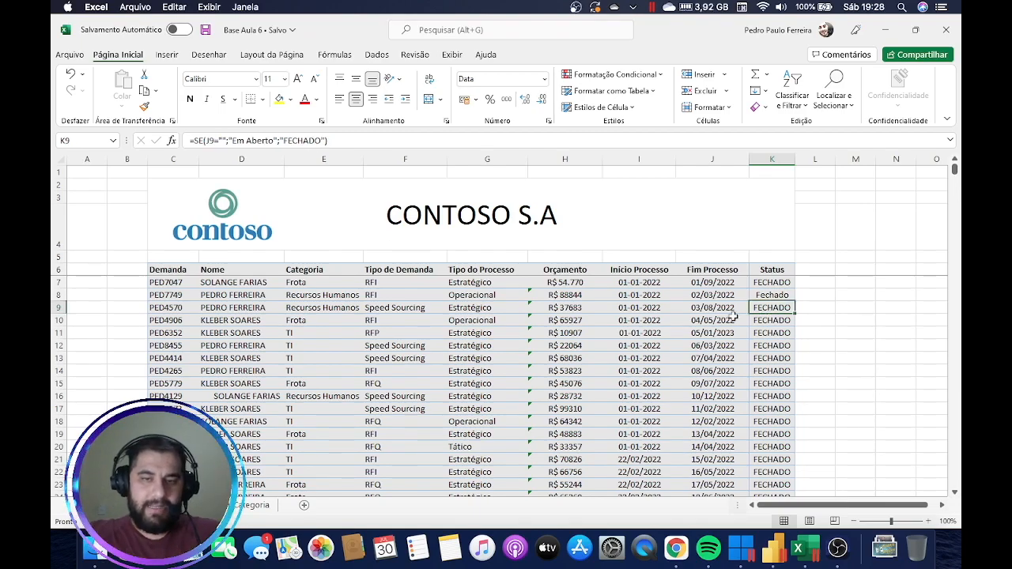
pyautogui.moveTo(170, 282); pyautogui.dragTo(633, 474)
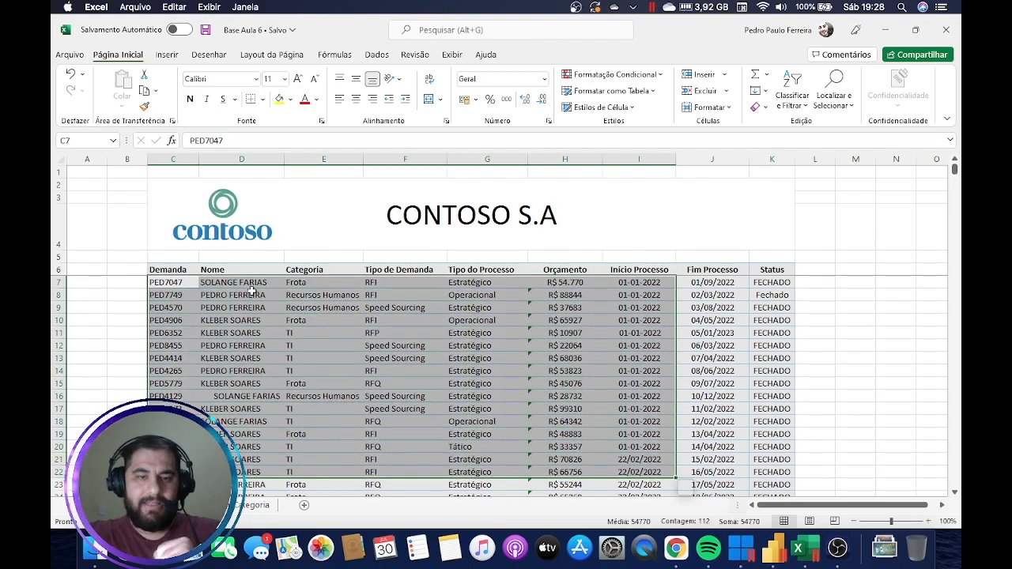
pyautogui.click(258, 308)
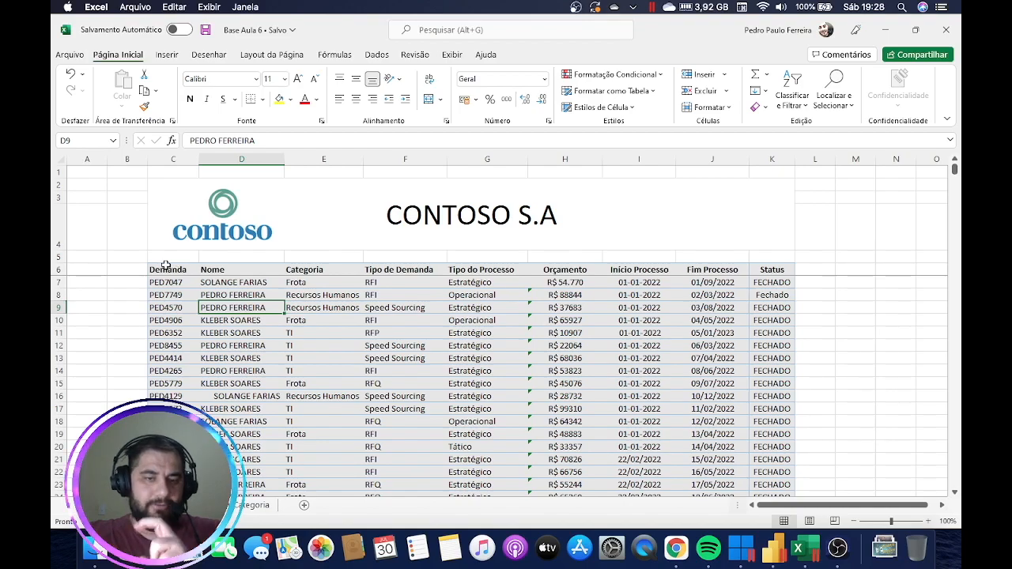
pyautogui.moveTo(166, 269); pyautogui.dragTo(787, 409)
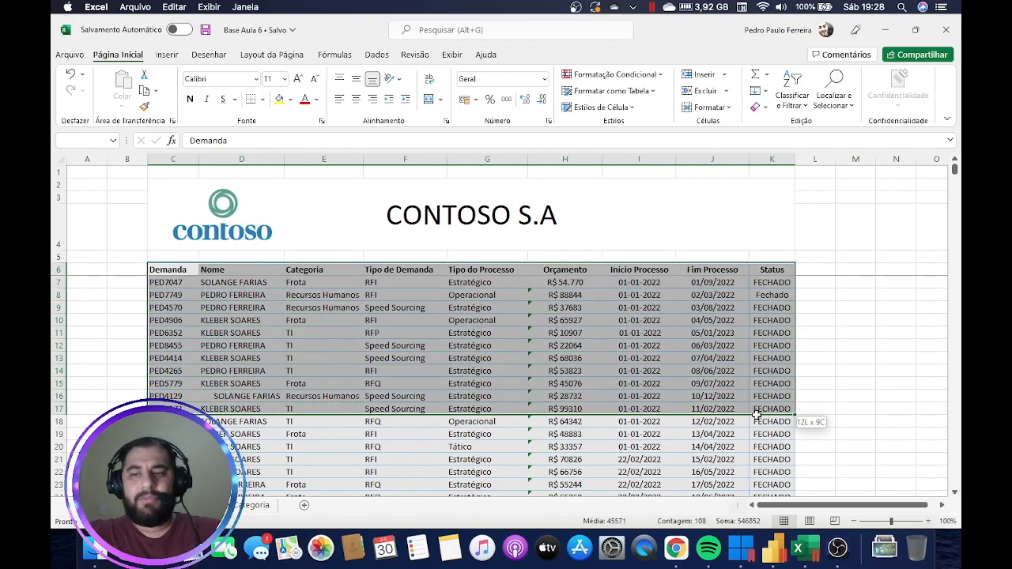
pyautogui.click(420, 319)
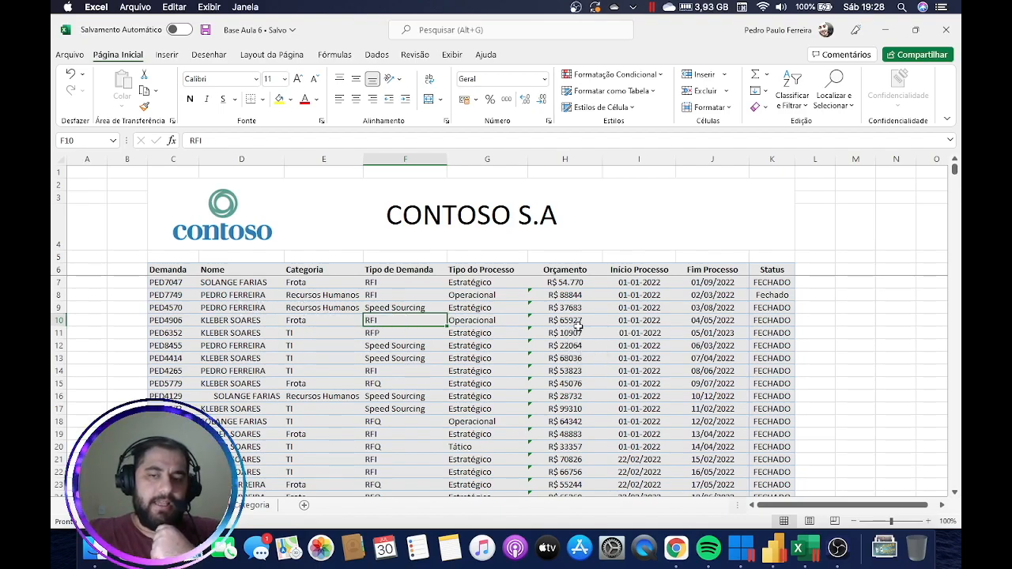
pyautogui.click(490, 322)
pyautogui.scroll(-3, 466, 370)
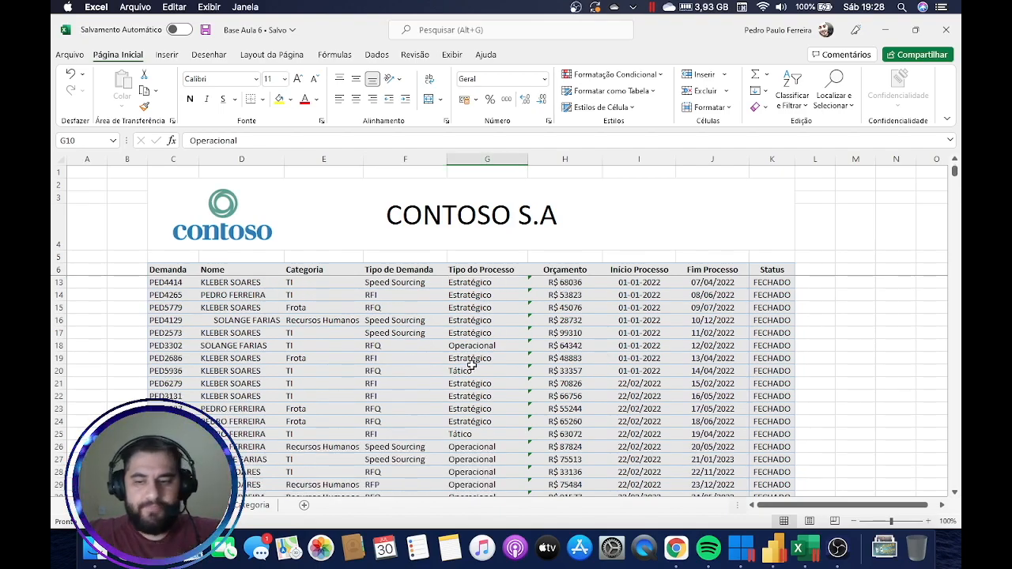
pyautogui.scroll(3, 466, 370)
# Switch to Power BI Desktop and connect to the Excel workbook Base Aula 6 in the Outros folder.
pyautogui.click(767, 556)
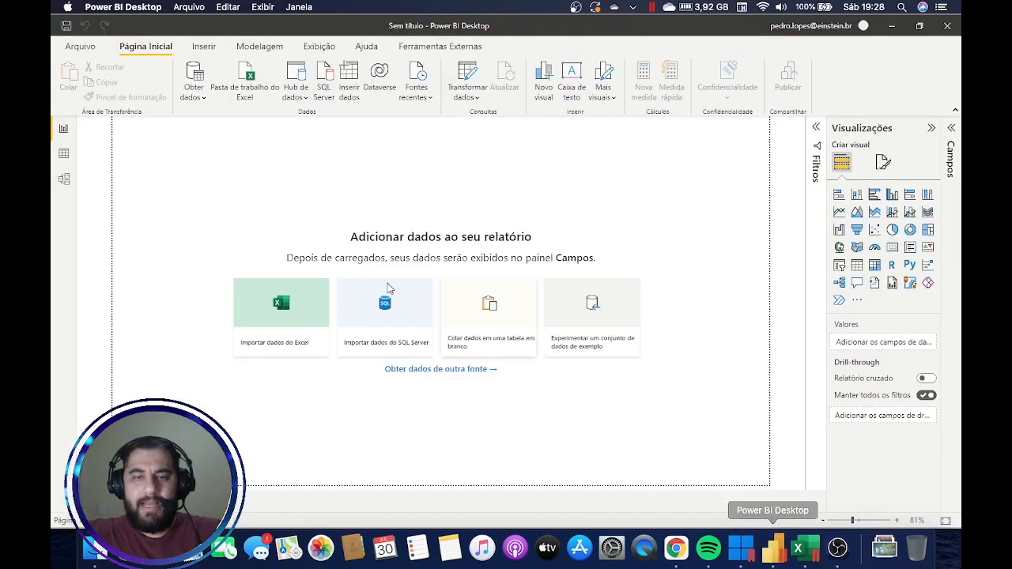
pyautogui.click(199, 105)
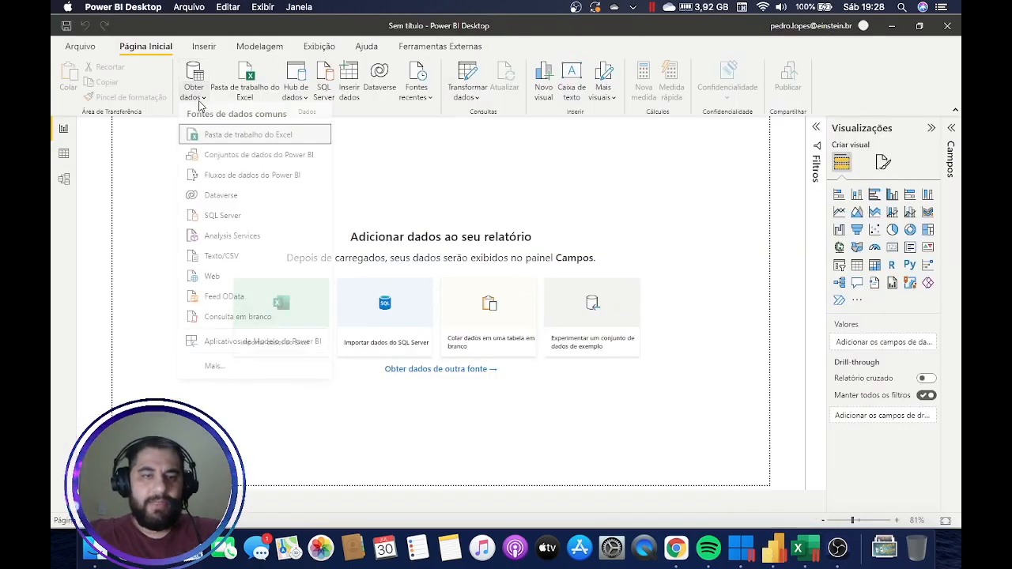
pyautogui.click(207, 140)
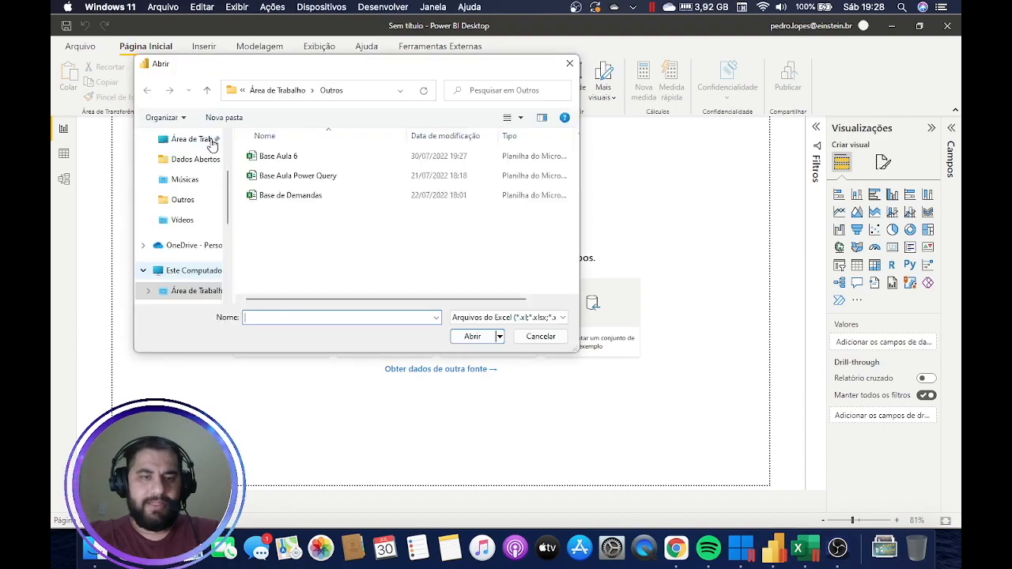
pyautogui.click(284, 159)
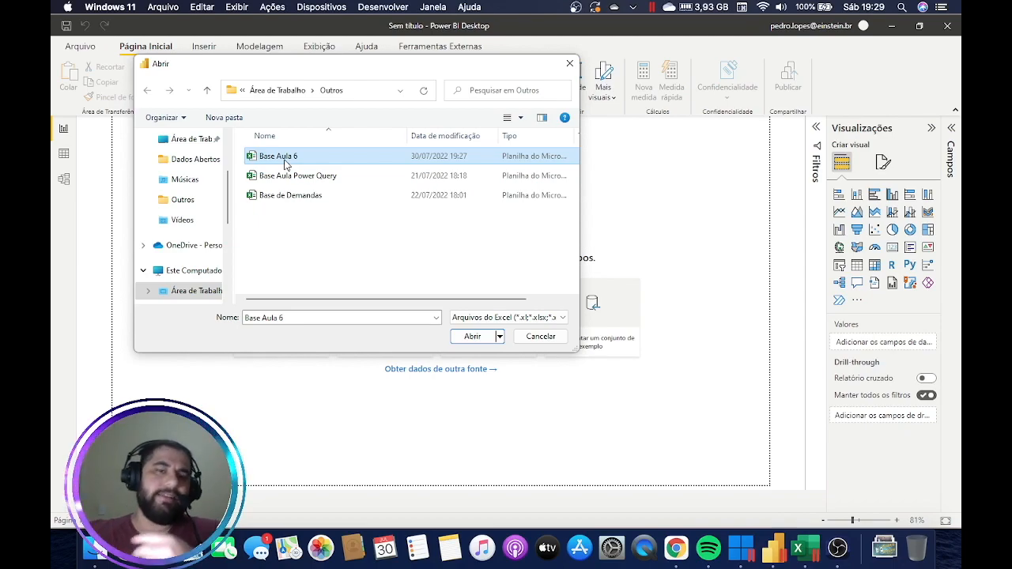
pyautogui.doubleClick(286, 164)
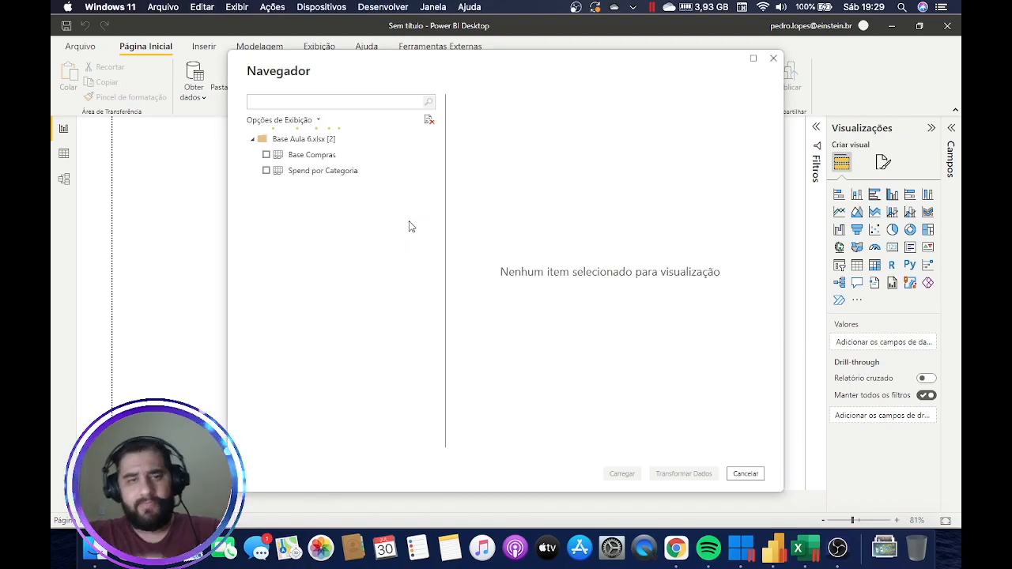
# Preview the Base Compras and Spend por Categoria sheets in the Navigator, with the suggested tables collapsed.
pyautogui.click(320, 159)
pyautogui.click(312, 171)
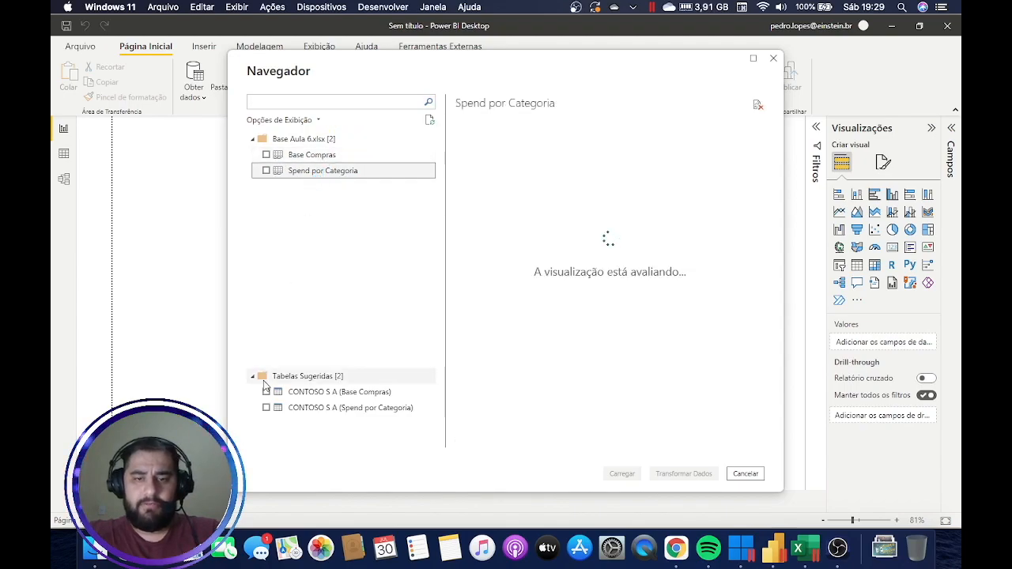
pyautogui.click(253, 377)
pyautogui.click(315, 158)
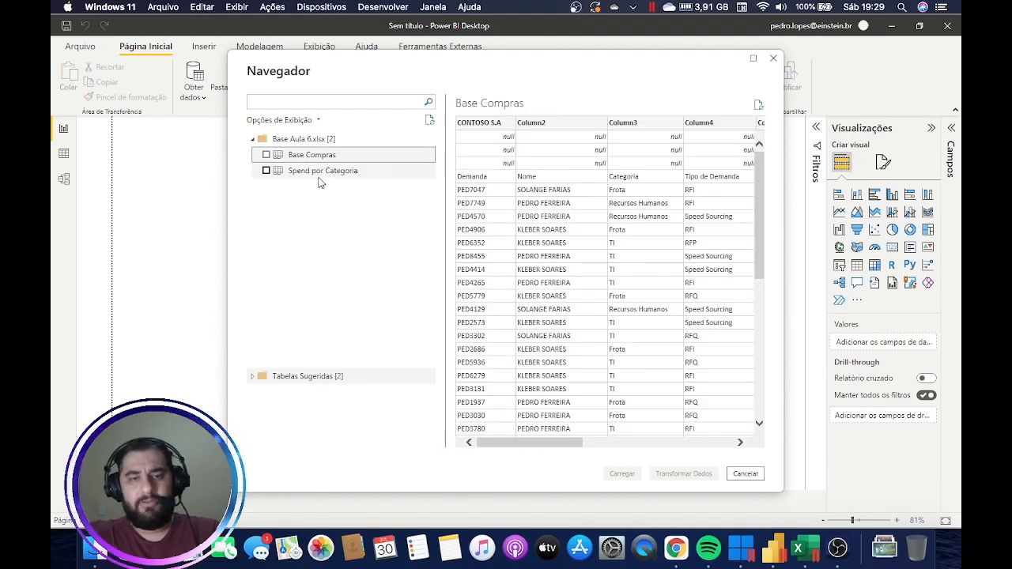
pyautogui.click(324, 171)
pyautogui.click(314, 162)
pyautogui.moveTo(545, 445)
pyautogui.mouseDown()
pyautogui.moveTo(690, 448)
pyautogui.moveTo(556, 448)
pyautogui.mouseUp()
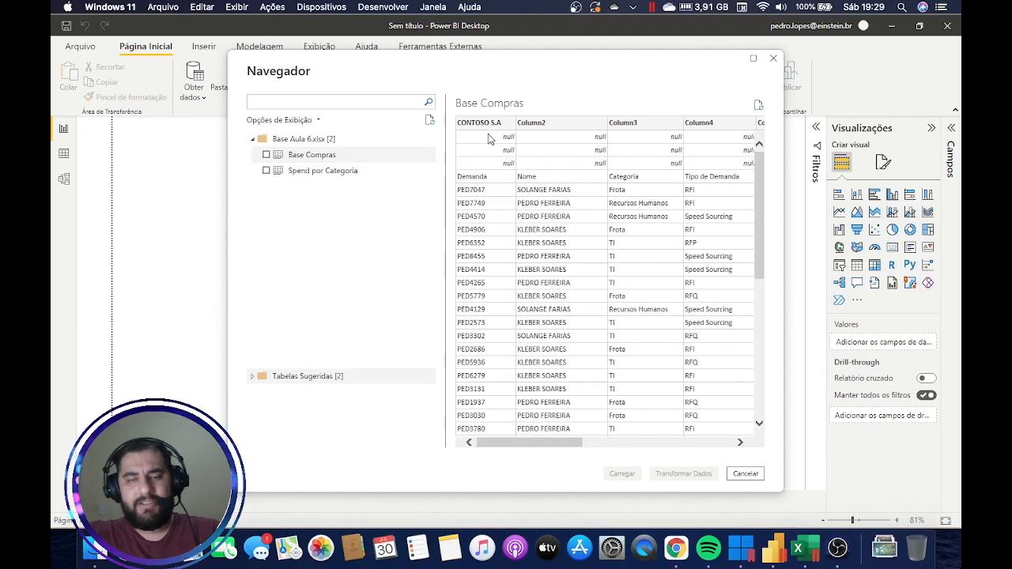
pyautogui.click(350, 171)
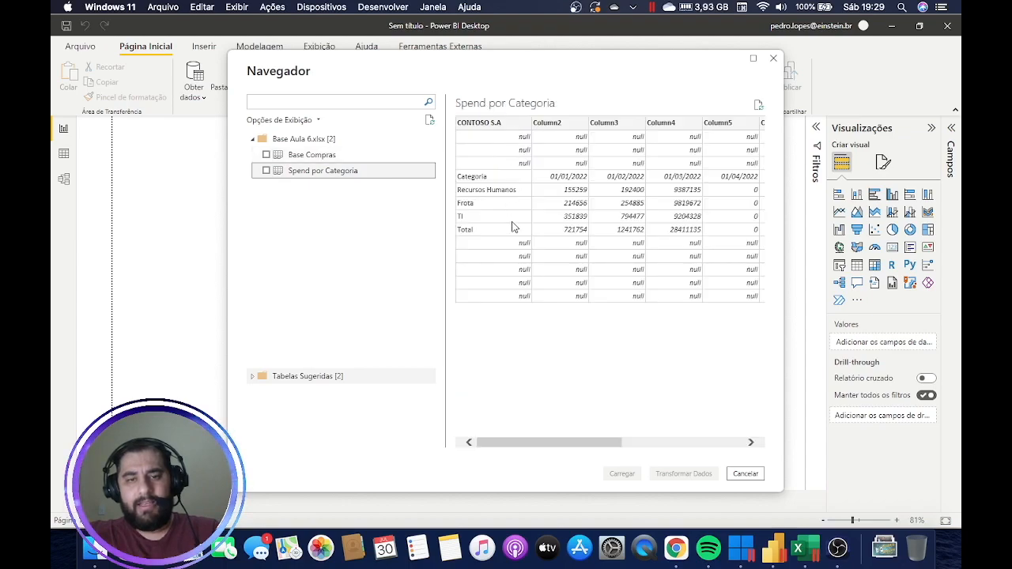
pyautogui.moveTo(588, 447); pyautogui.dragTo(427, 419)
# Select both Base Compras and Spend por Categoria and open them in the Power Query Editor for transformation.
pyautogui.click(266, 154)
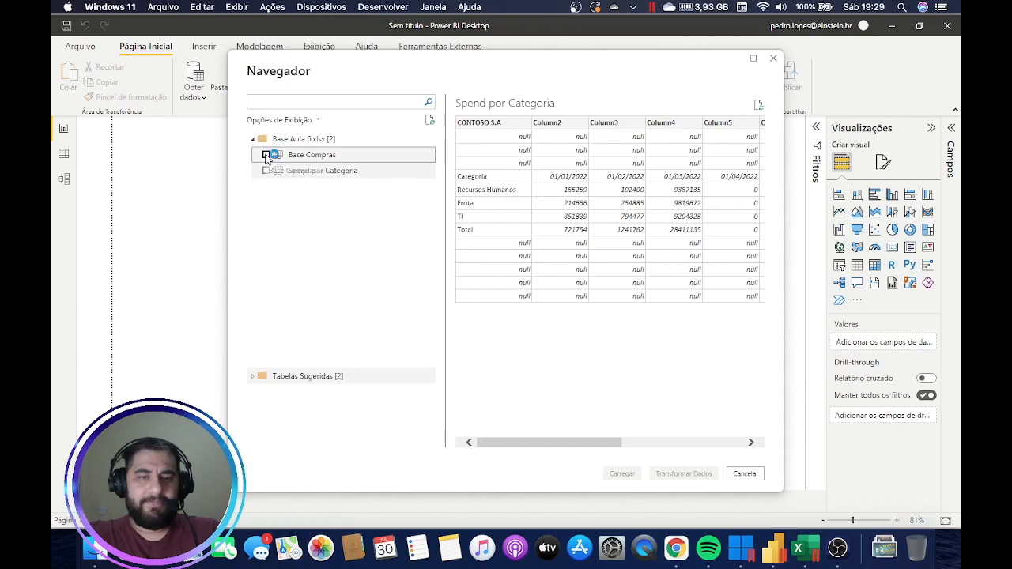
pyautogui.click(265, 171)
pyautogui.moveTo(408, 68); pyautogui.dragTo(354, 60)
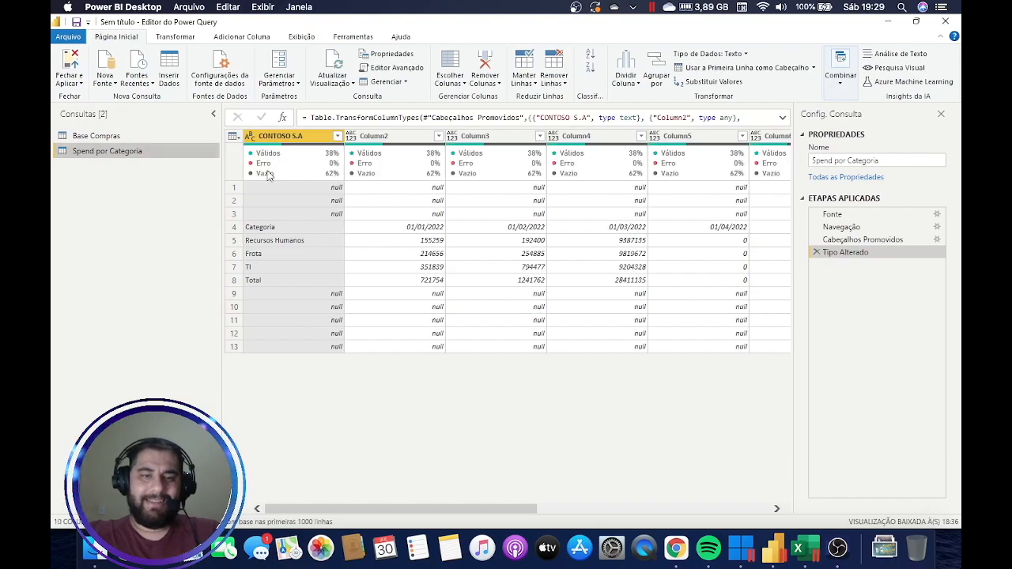
# Open the Base Compras query, toggle the column quality display off and on, and view the CONTOSO S.A column's quality details.
pyautogui.click(145, 139)
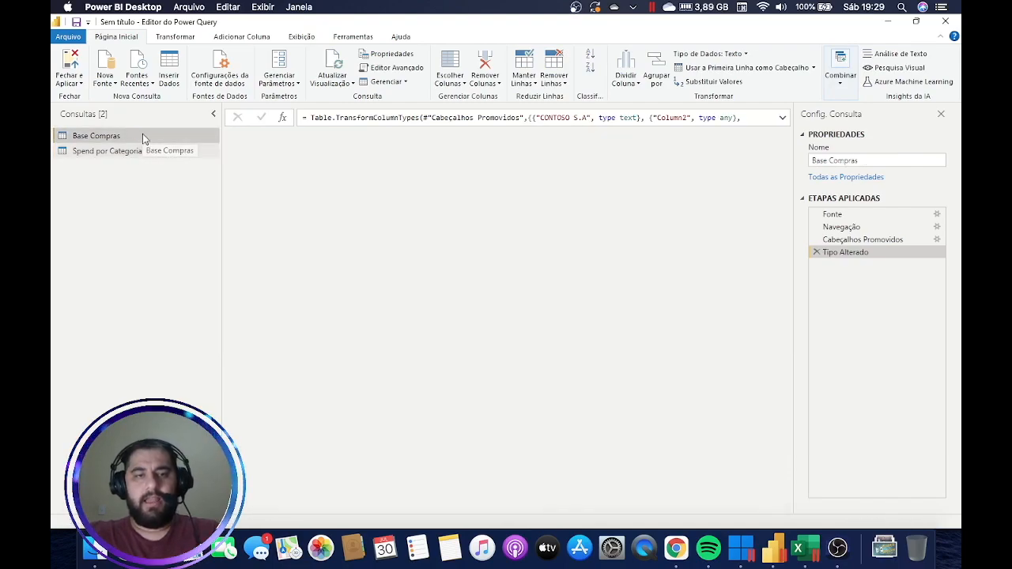
pyautogui.click(307, 37)
pyautogui.click(177, 82)
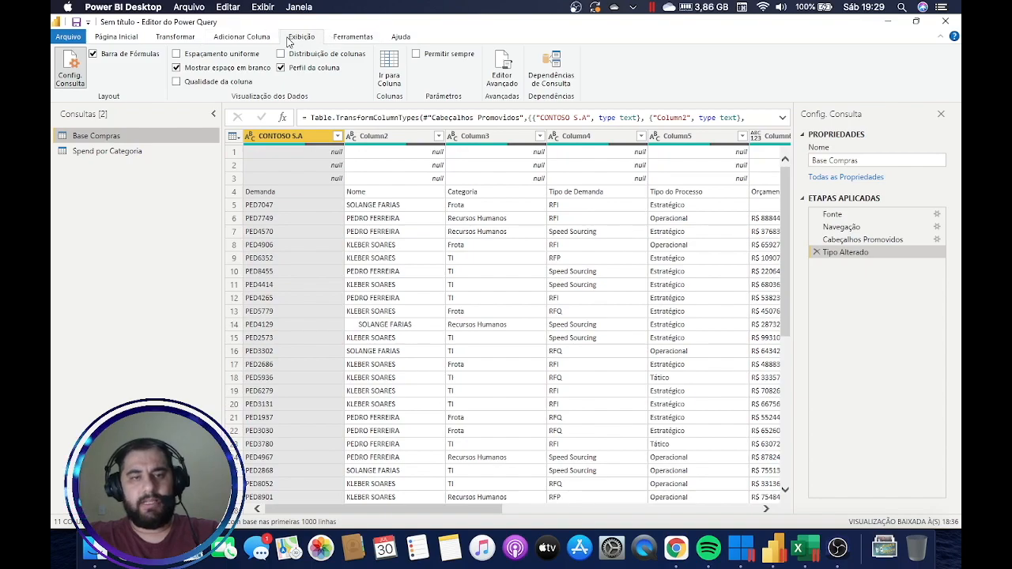
pyautogui.click(240, 84)
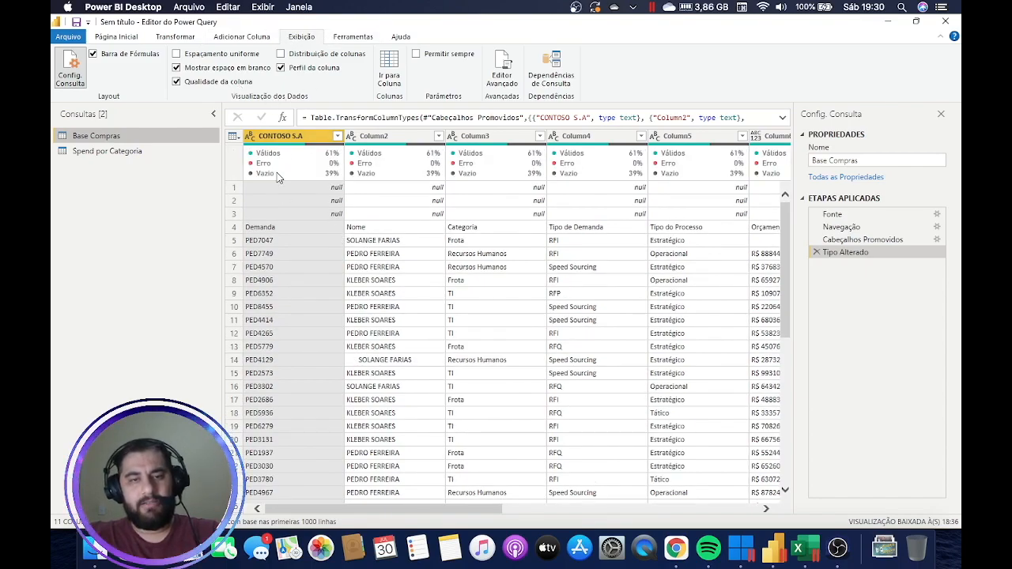
pyautogui.moveTo(277, 167)
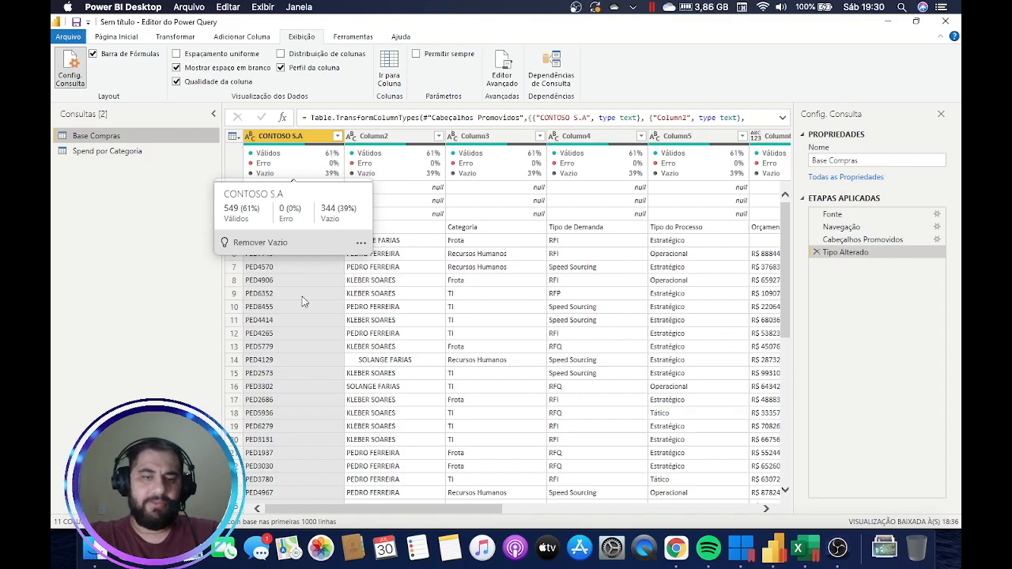
# Look through the Base Compras rows and the valid, error and empty percentages of their columns.
pyautogui.hotkey('alt', 'Tab')
pyautogui.hotkey('alt', 'Tab')
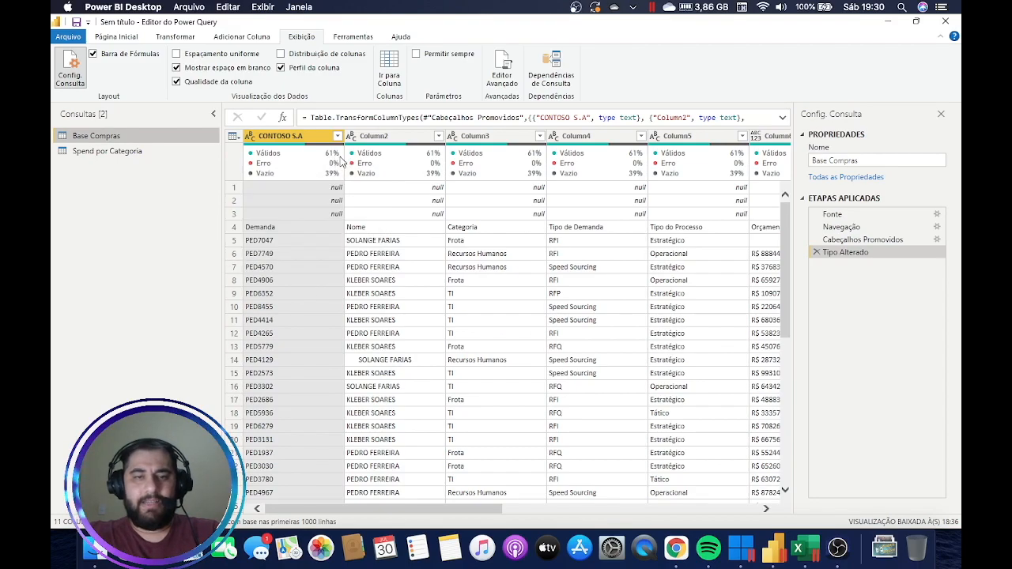
pyautogui.moveTo(337, 164)
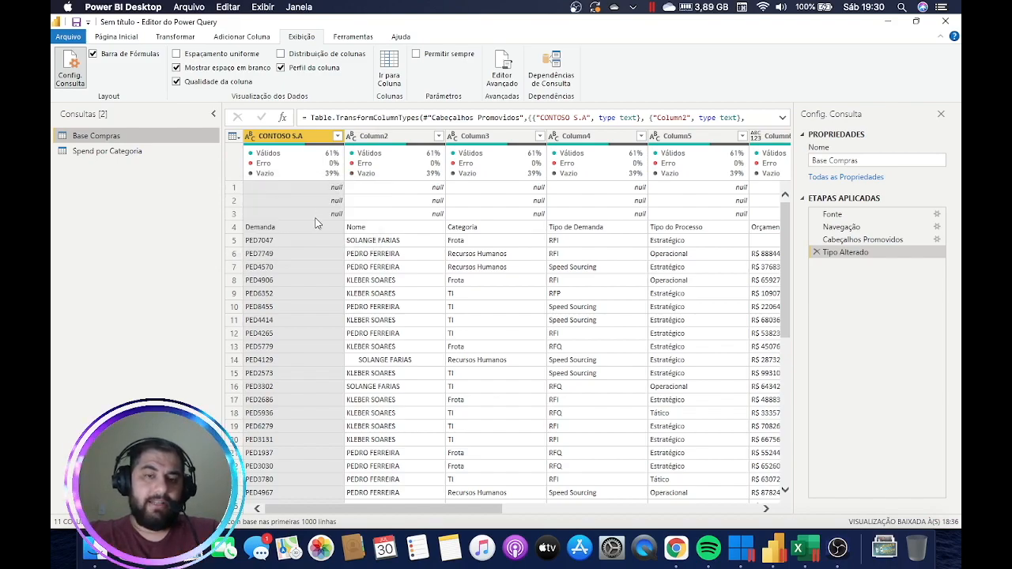
pyautogui.scroll(-3, 314, 223)
pyautogui.scroll(3, 315, 221)
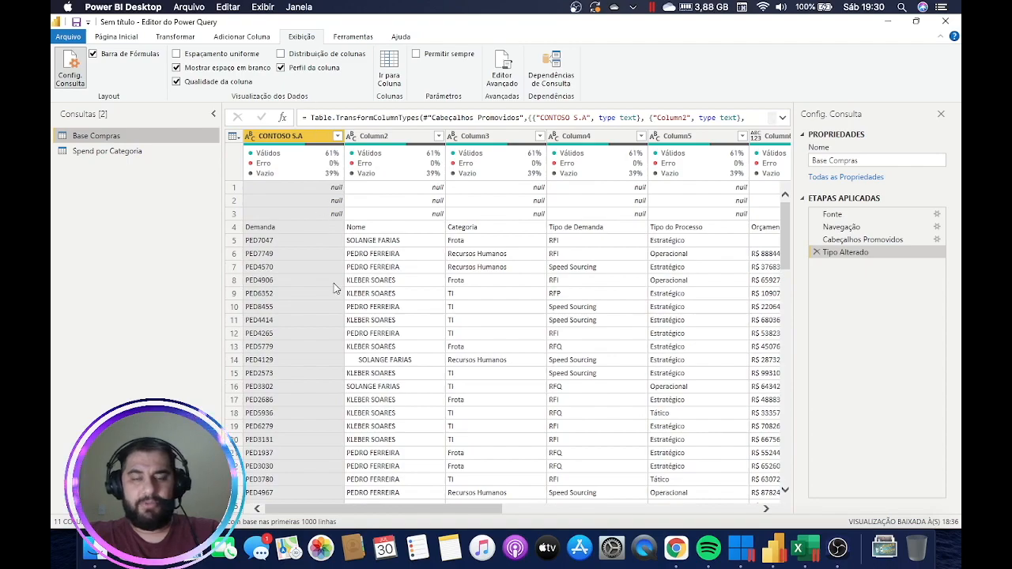
pyautogui.scroll(-20, 313, 357)
pyautogui.scroll(20, 313, 358)
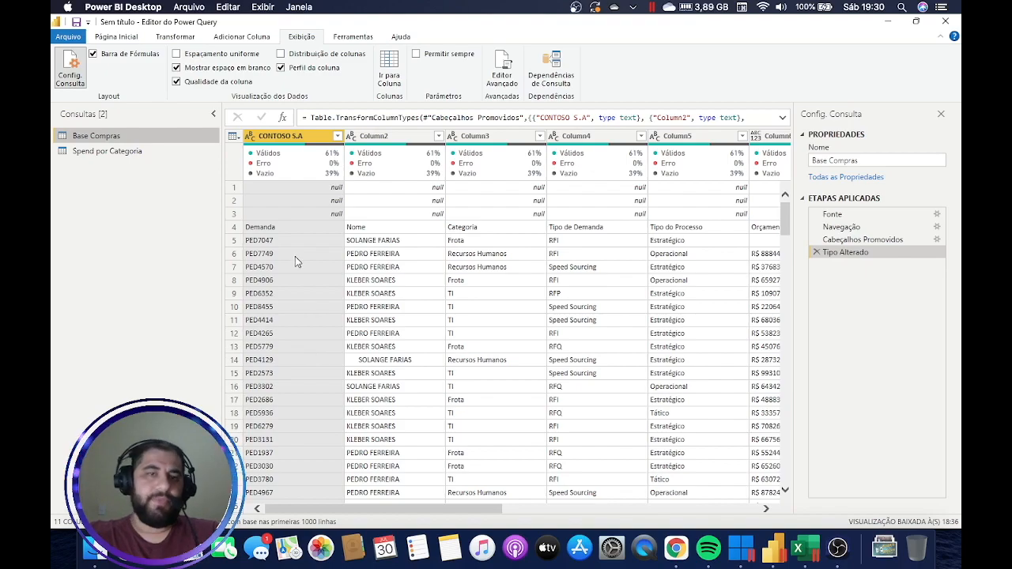
# Show the column distribution charts for Base Compras, examine their distinct and exclusive values, and hide the charts.
pyautogui.click(297, 57)
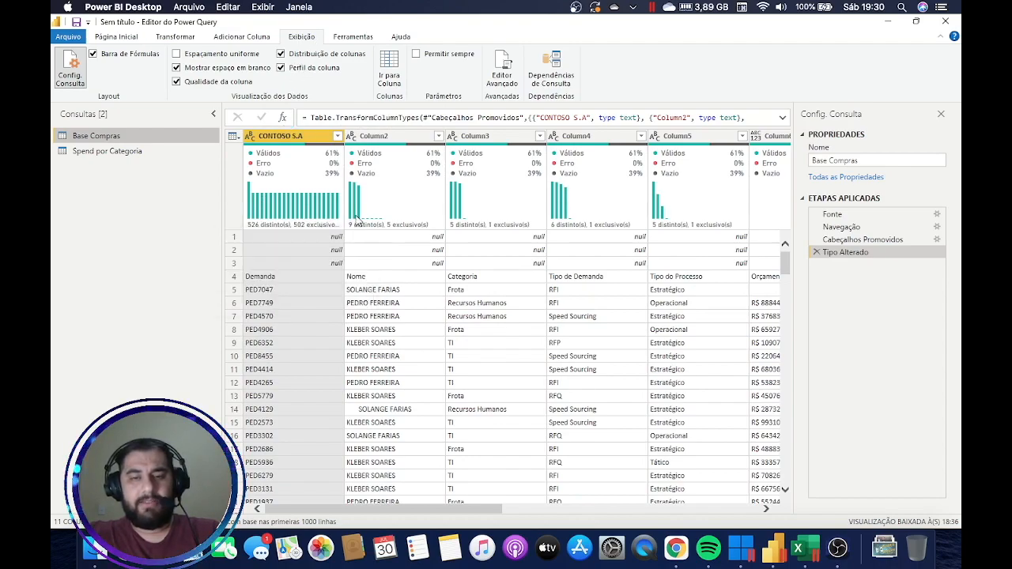
pyautogui.moveTo(357, 197)
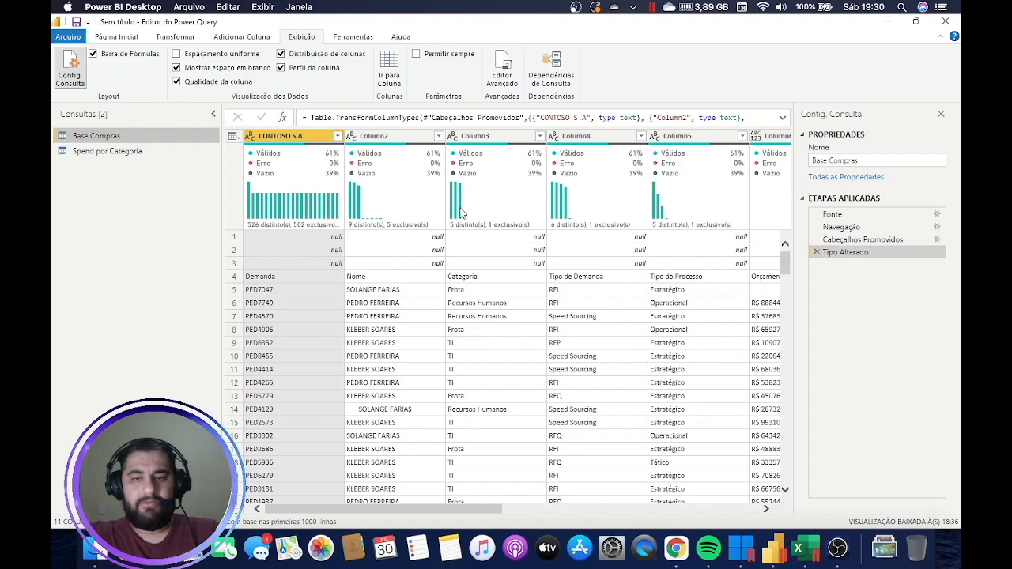
pyautogui.moveTo(445, 514); pyautogui.dragTo(423, 498)
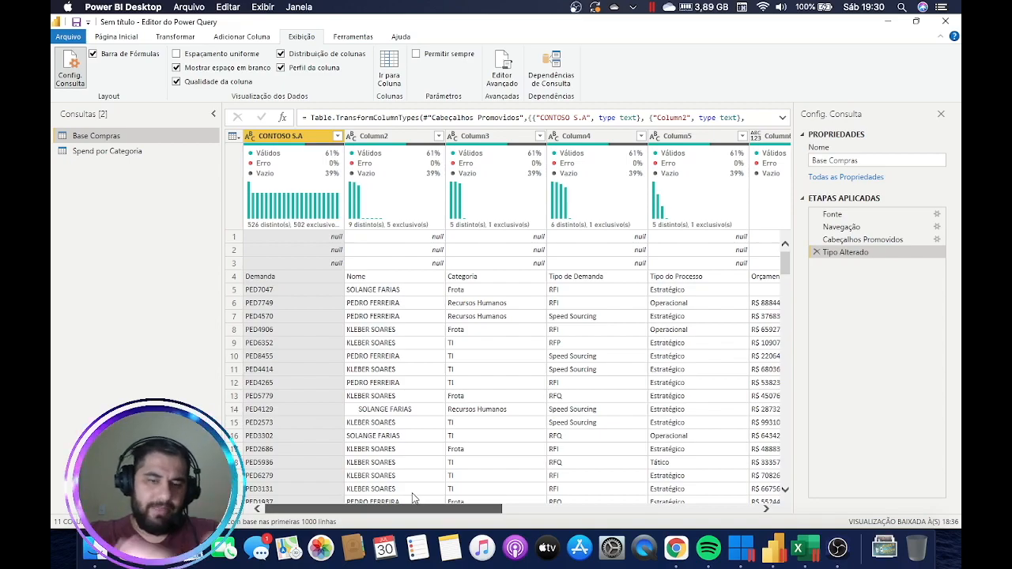
pyautogui.moveTo(412, 498); pyautogui.dragTo(387, 490)
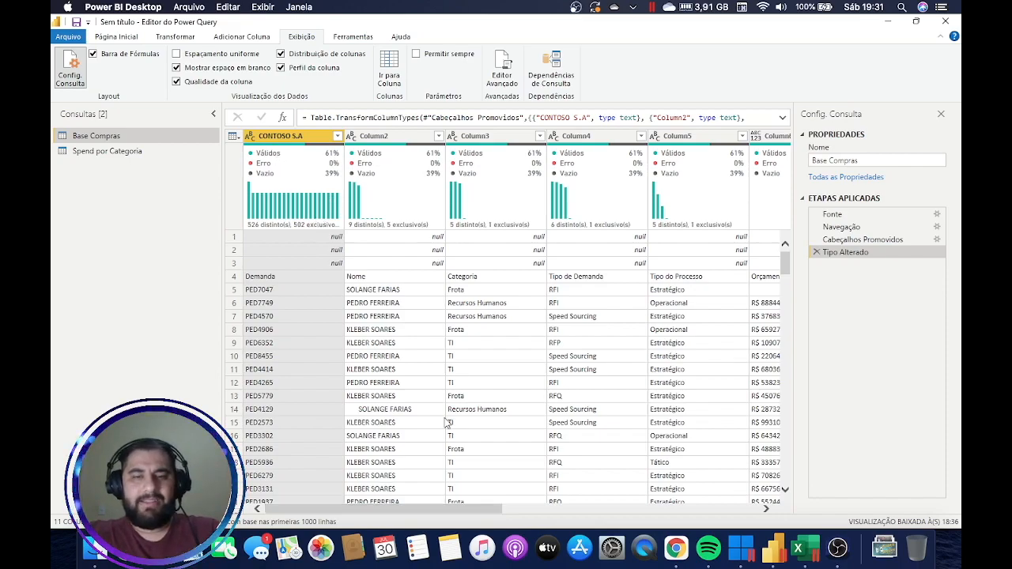
pyautogui.click(336, 55)
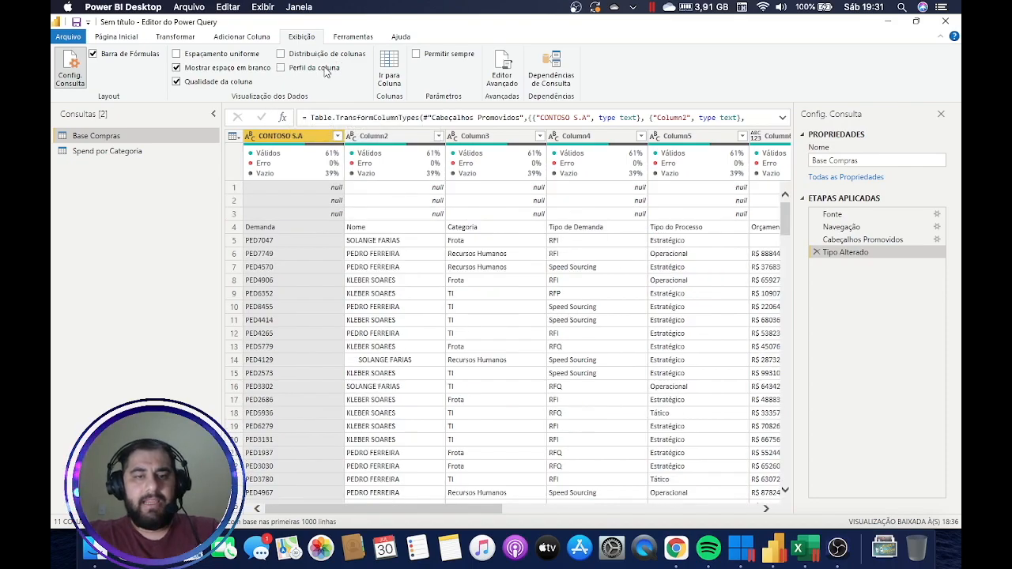
# Show the column profile for CONTOSO S.A, examine its statistics and value distribution, and hide the profile.
pyautogui.click(315, 68)
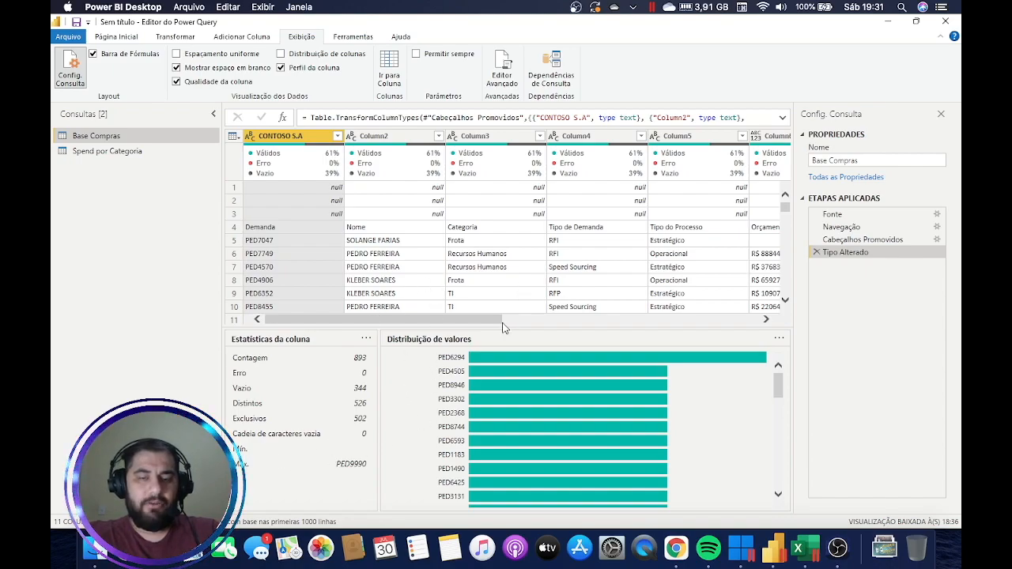
pyautogui.moveTo(463, 320)
pyautogui.mouseDown()
pyautogui.moveTo(700, 324)
pyautogui.moveTo(460, 321)
pyautogui.mouseUp()
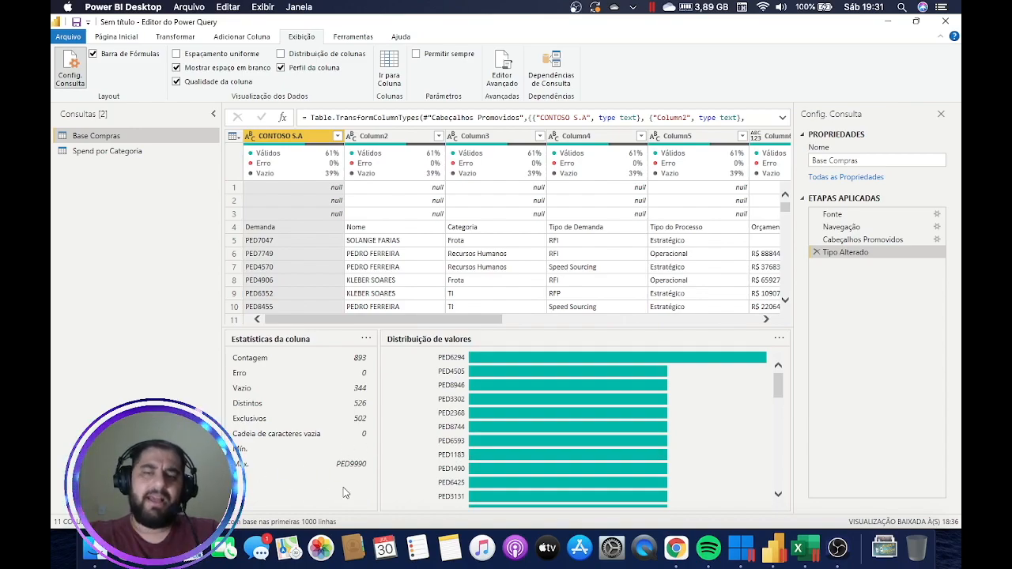
pyautogui.click(321, 70)
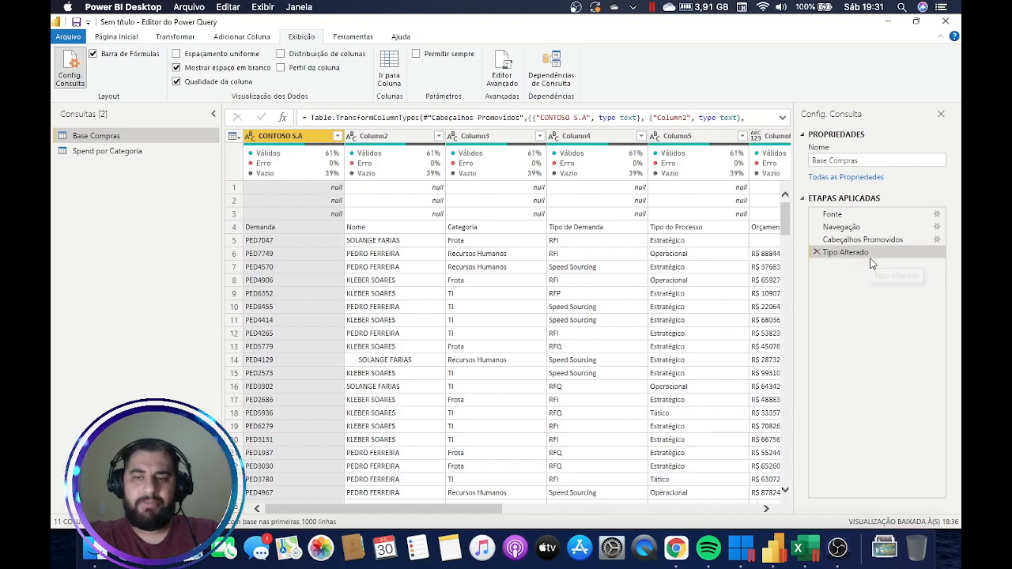
# Remove the Tipo Alterado and Cabeçalhos Promovidos steps from Base Compras and promote the first row to headers again.
pyautogui.click(816, 253)
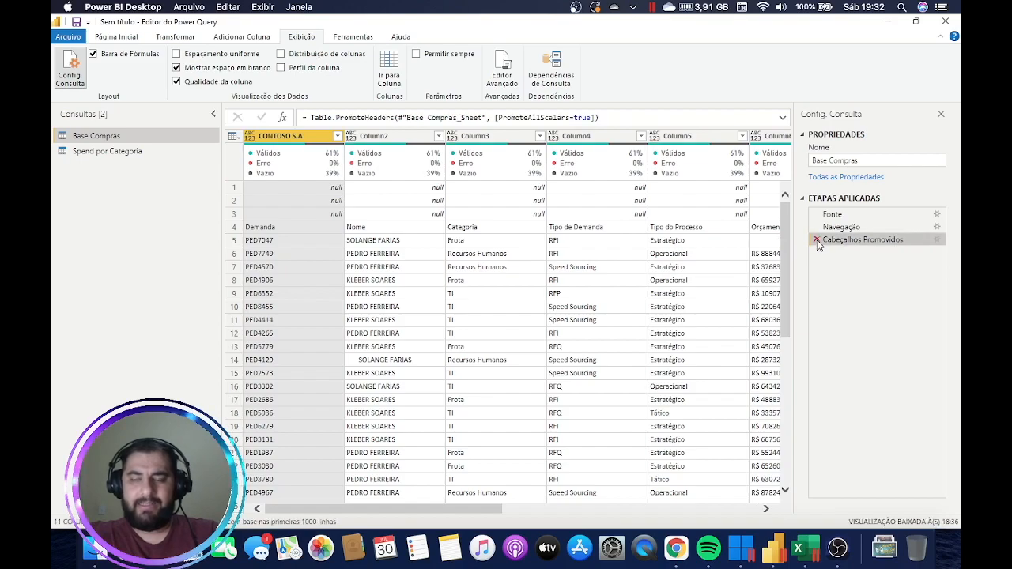
pyautogui.click(817, 239)
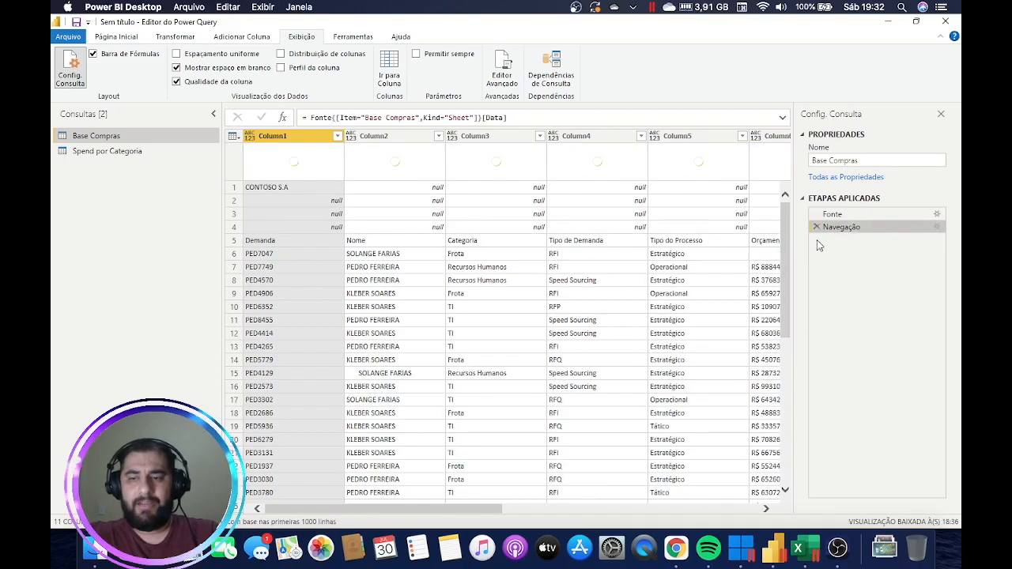
pyautogui.click(138, 37)
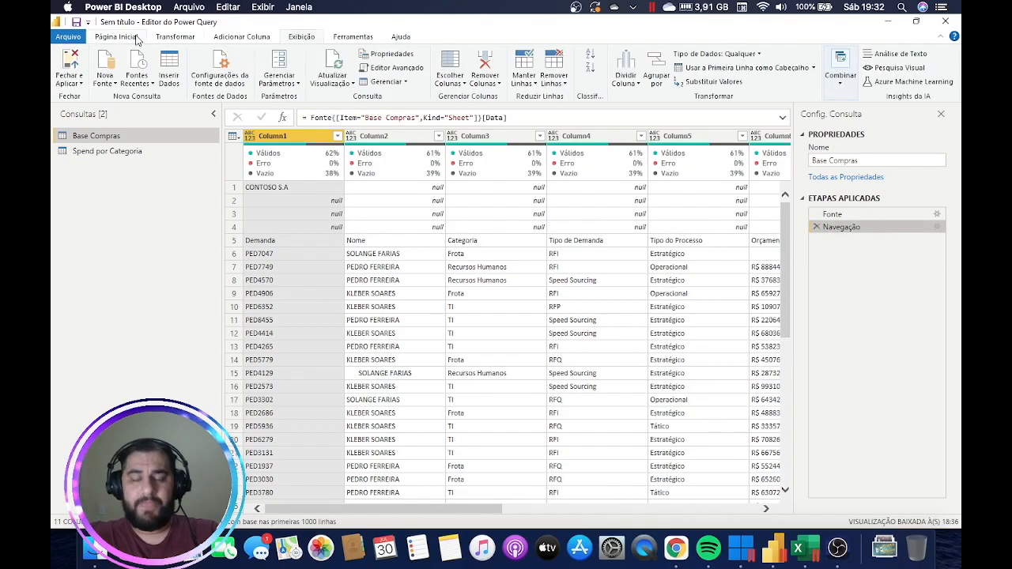
pyautogui.click(729, 70)
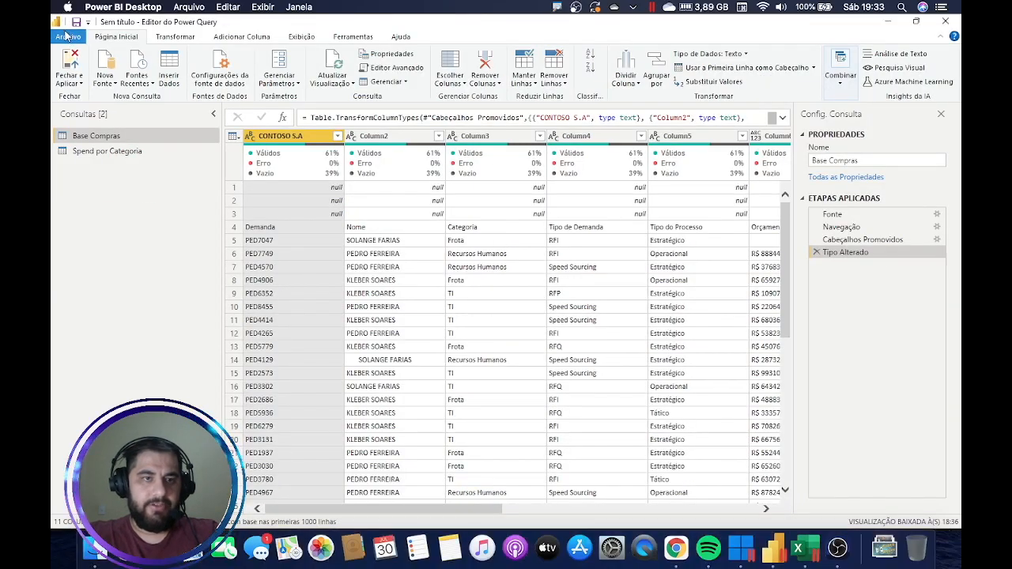
# Open the Opções dialog from the Power Query Editor and move it clear of the query settings.
pyautogui.click(82, 73)
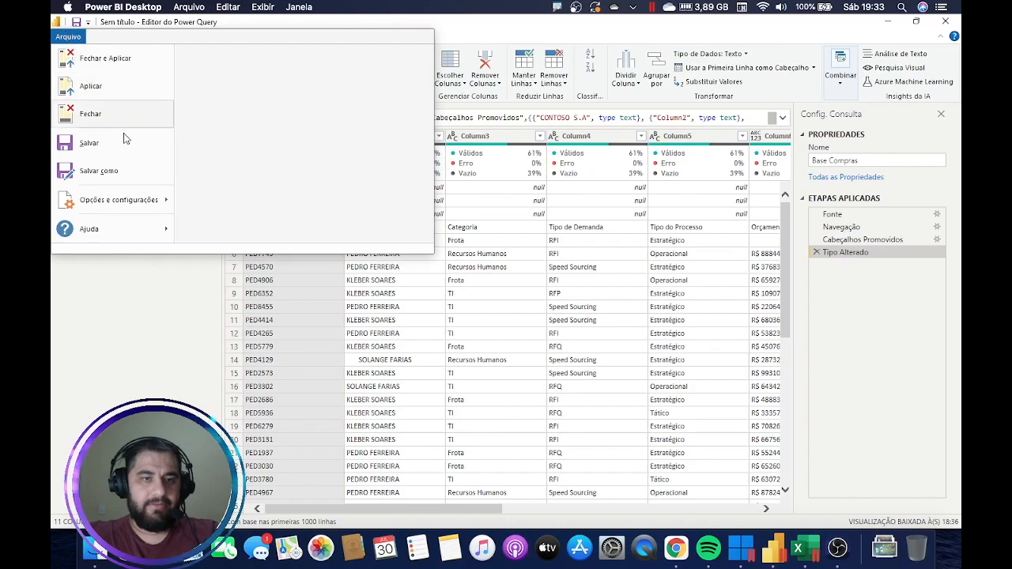
pyautogui.moveTo(143, 206)
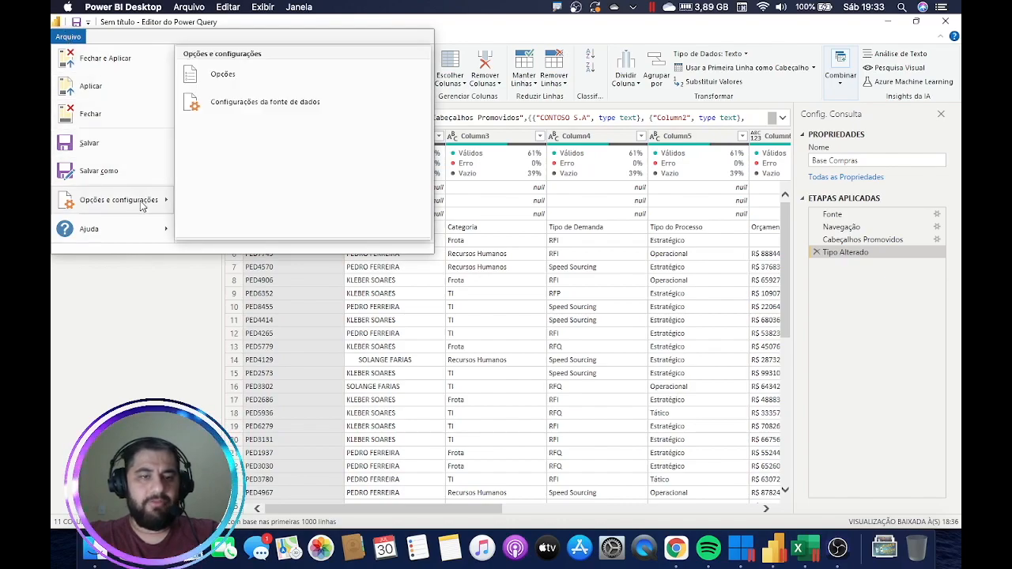
pyautogui.click(245, 78)
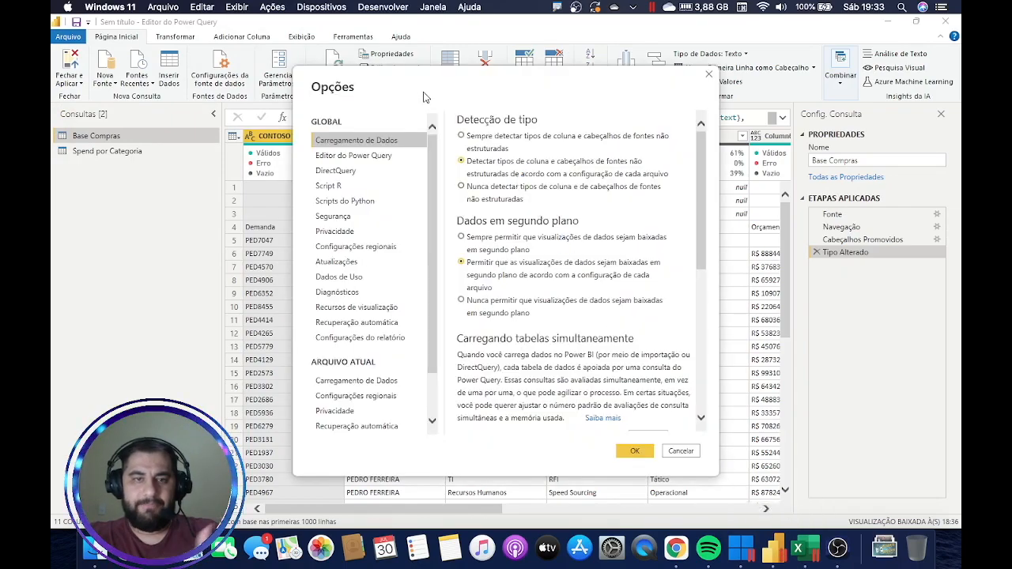
pyautogui.moveTo(426, 97); pyautogui.dragTo(376, 75)
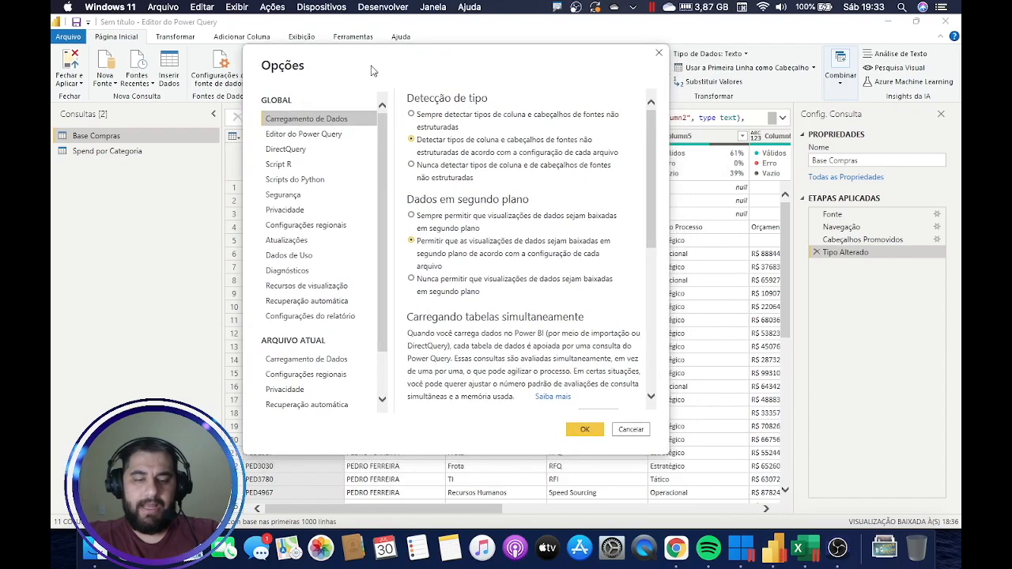
pyautogui.moveTo(313, 93)
pyautogui.mouseDown()
pyautogui.moveTo(273, 87)
pyautogui.moveTo(258, 109)
pyautogui.moveTo(313, 111)
pyautogui.mouseUp()
pyautogui.moveTo(308, 327)
pyautogui.mouseDown()
pyautogui.moveTo(242, 330)
pyautogui.moveTo(285, 364)
pyautogui.moveTo(339, 332)
pyautogui.moveTo(305, 324)
pyautogui.mouseUp()
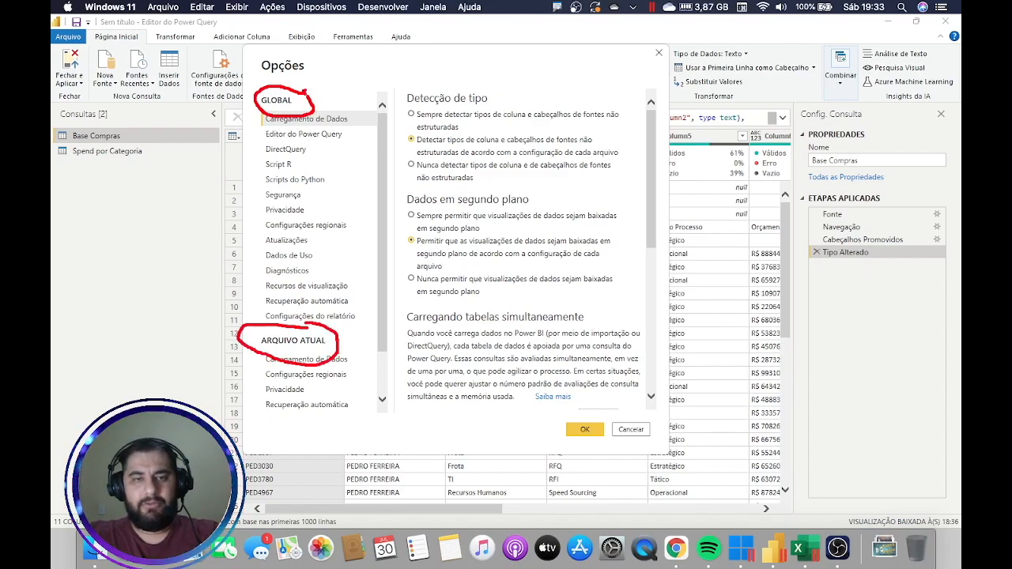
pyautogui.moveTo(305, 87)
pyautogui.mouseDown()
pyautogui.moveTo(347, 76)
pyautogui.moveTo(361, 96)
pyautogui.moveTo(357, 296)
pyautogui.moveTo(326, 324)
pyautogui.moveTo(248, 296)
pyautogui.moveTo(259, 115)
pyautogui.mouseUp()
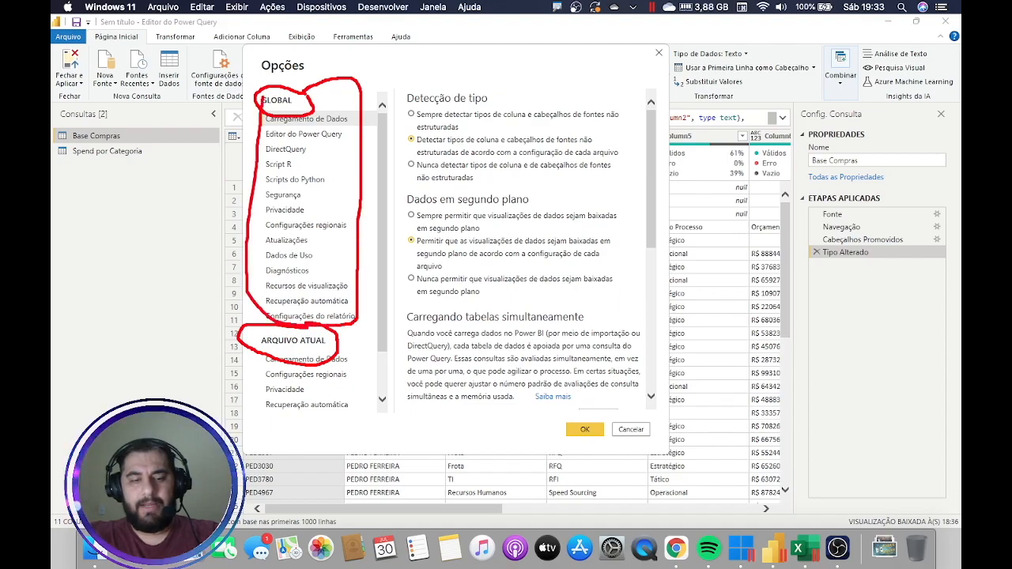
pyautogui.press('Escape')
pyautogui.moveTo(283, 87)
pyautogui.mouseDown()
pyautogui.moveTo(260, 87)
pyautogui.moveTo(254, 107)
pyautogui.moveTo(317, 103)
pyautogui.moveTo(285, 87)
pyautogui.mouseUp()
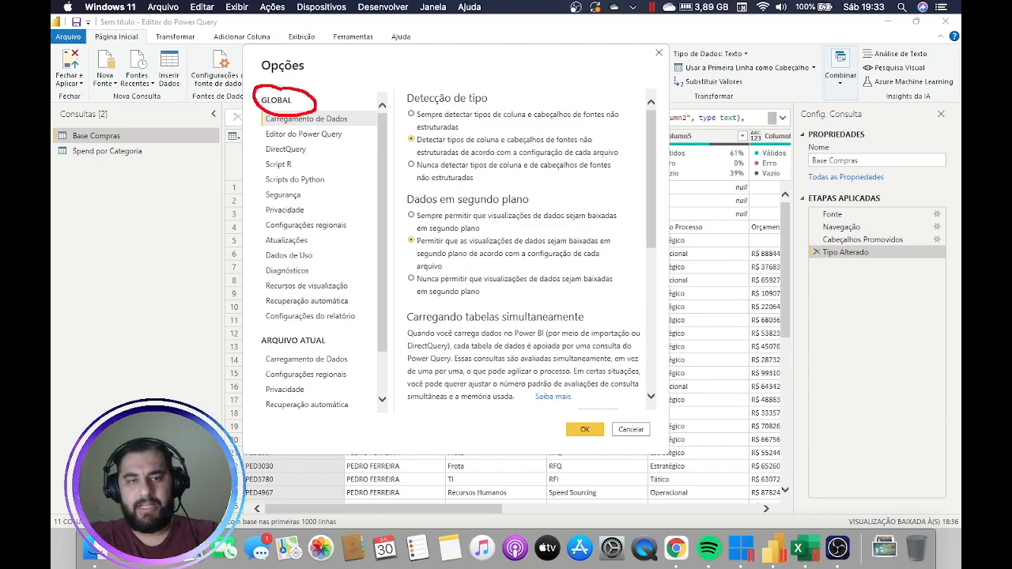
pyautogui.moveTo(305, 333)
pyautogui.mouseDown()
pyautogui.moveTo(256, 340)
pyautogui.moveTo(321, 356)
pyautogui.moveTo(306, 322)
pyautogui.mouseUp()
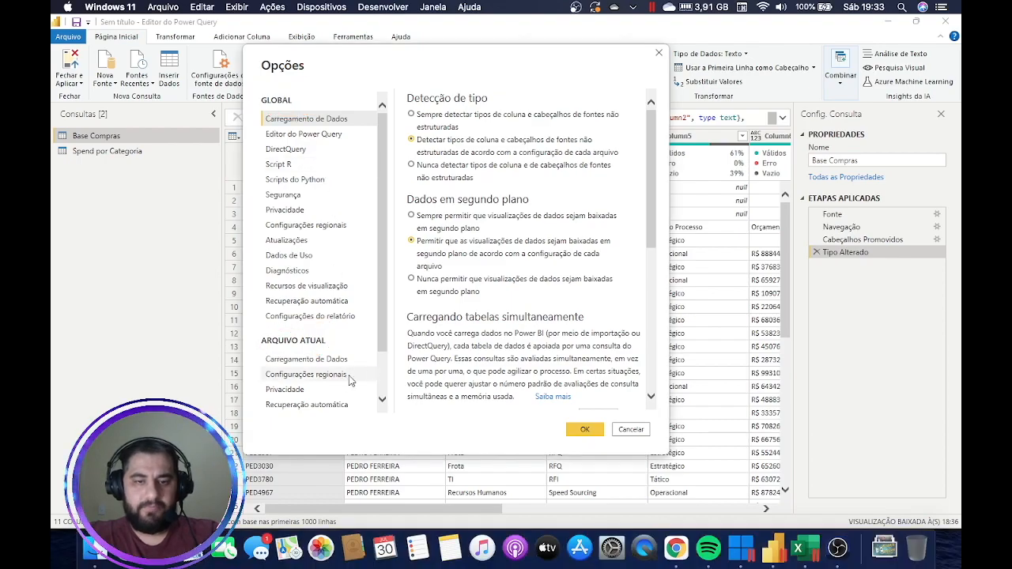
# Examine the current file's options for data loading, regional settings, privacy, automatic recovery, dataset settings and query reduction.
pyautogui.scroll(-2, 382, 332)
pyautogui.click(319, 329)
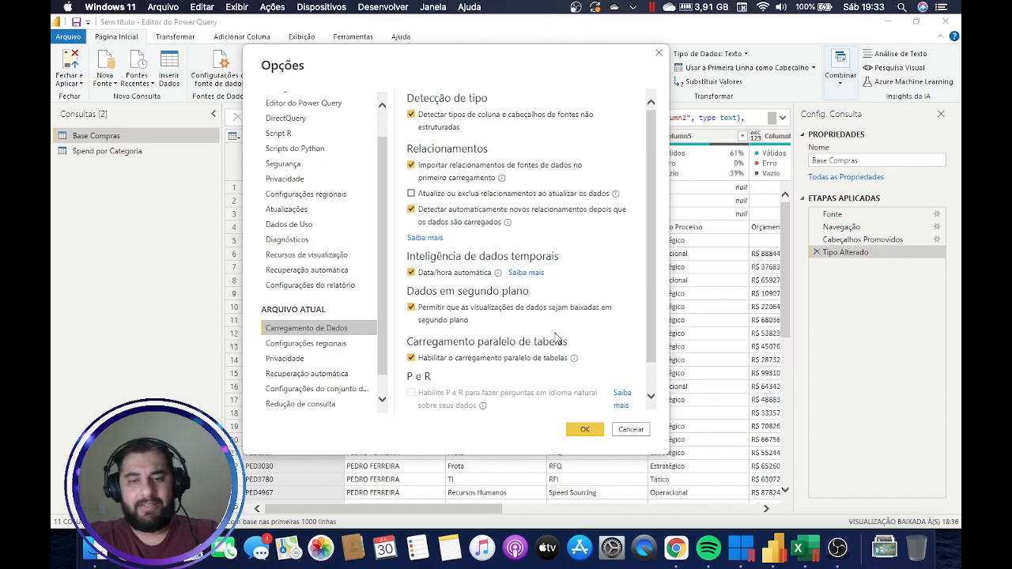
pyautogui.scroll(-2, 646, 284)
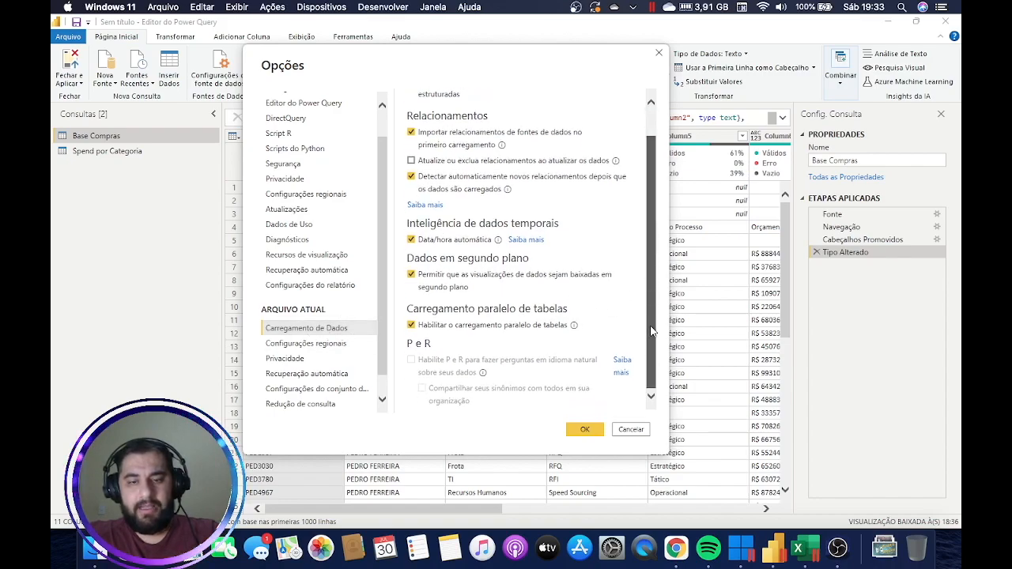
pyautogui.scroll(2, 314, 363)
pyautogui.scroll(-3, 314, 363)
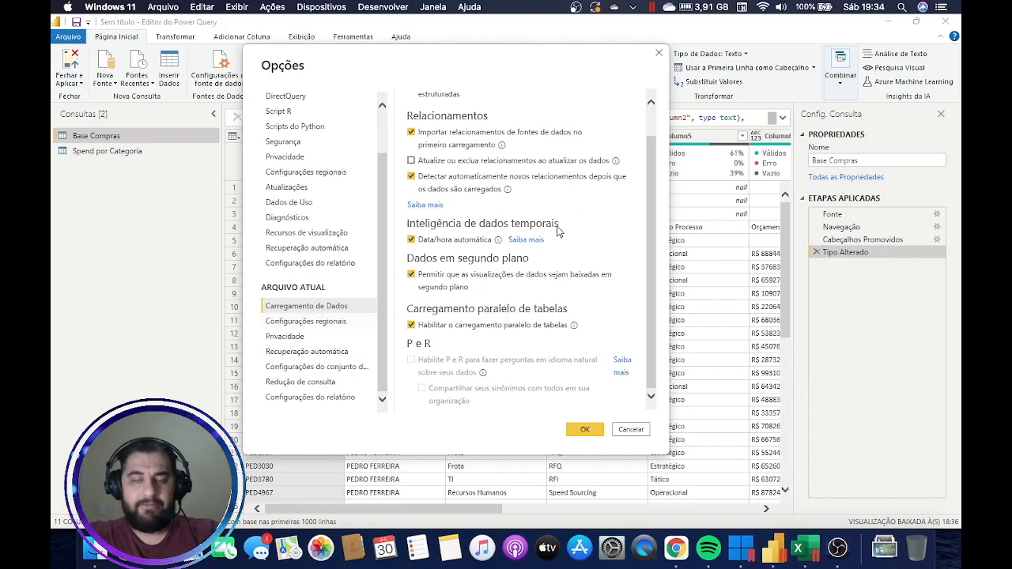
pyautogui.scroll(1, 536, 200)
pyautogui.click(331, 321)
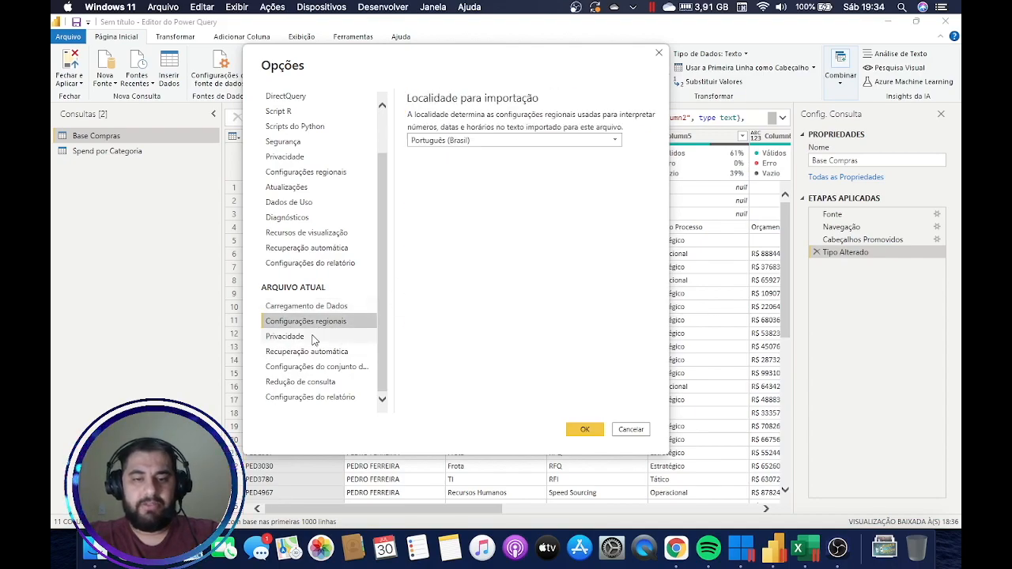
pyautogui.click(307, 337)
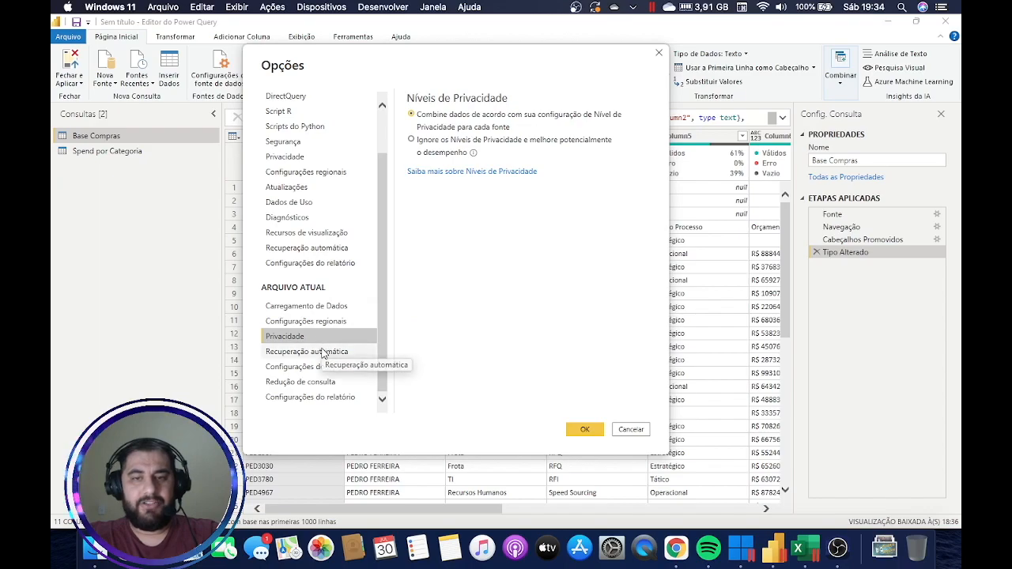
pyautogui.click(340, 354)
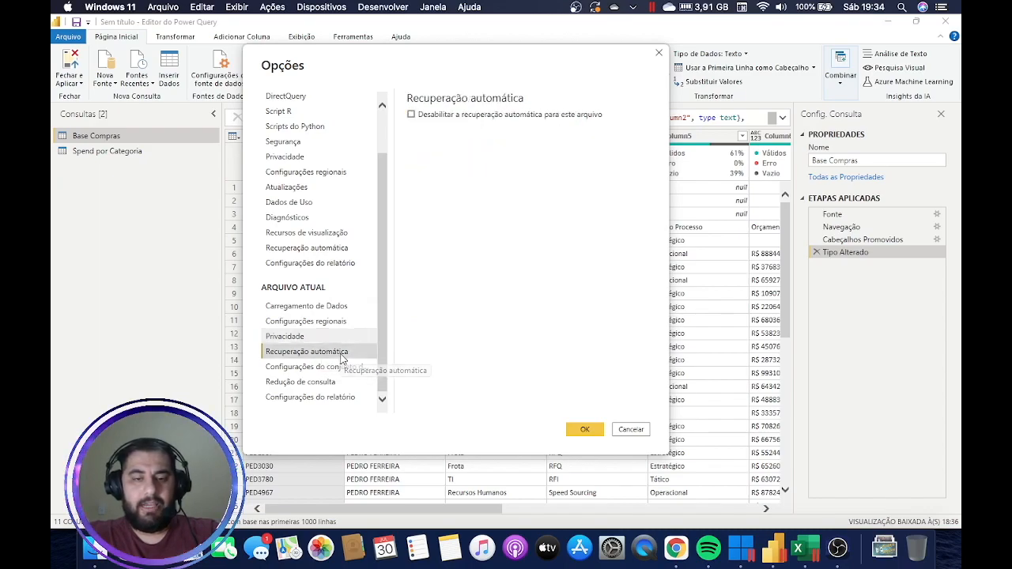
pyautogui.click(332, 370)
pyautogui.click(326, 385)
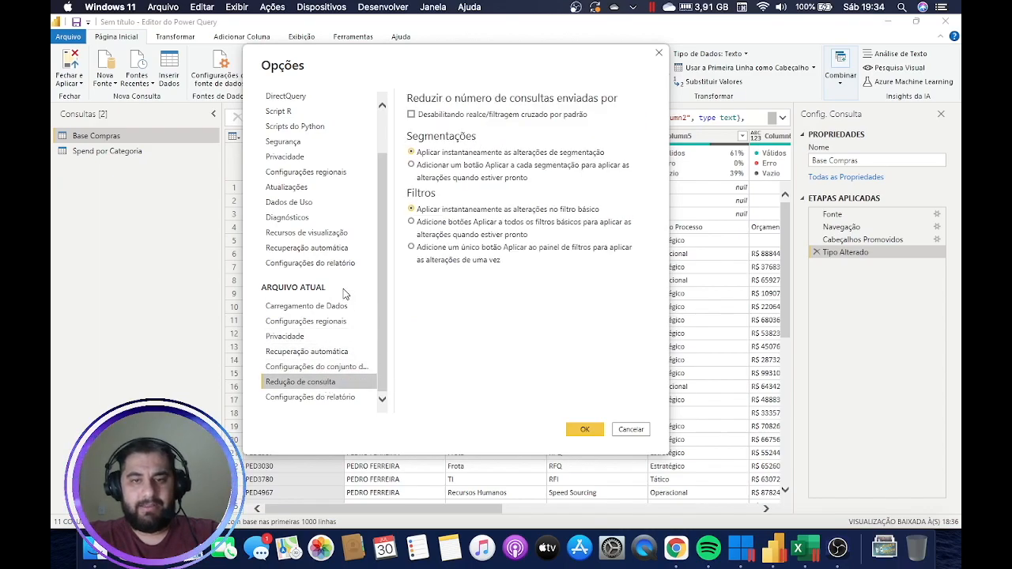
# Review the global Editor do Power Query options and display the global Carregamento de Dados settings with type detection.
pyautogui.scroll(3, 343, 294)
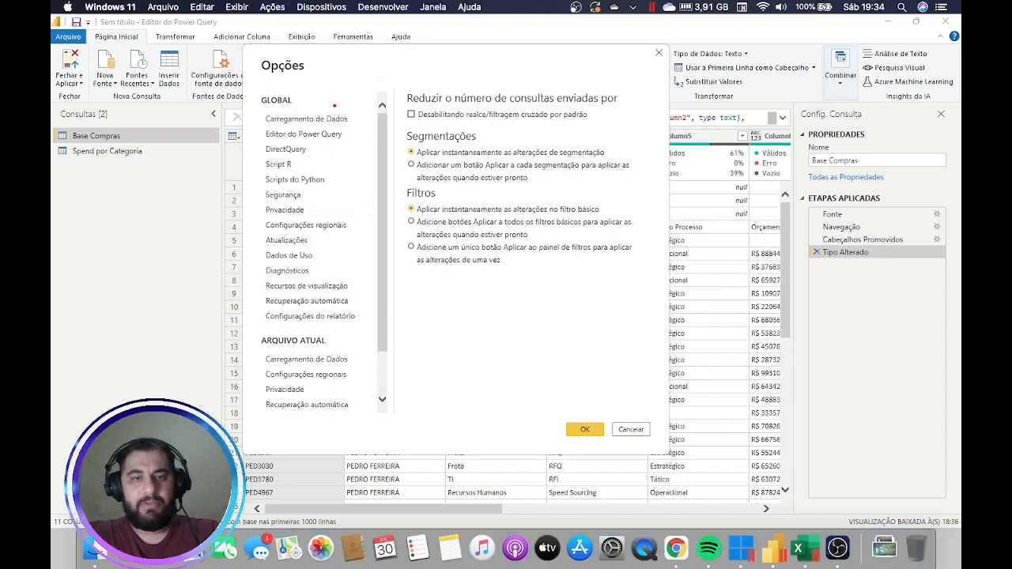
pyautogui.moveTo(284, 80)
pyautogui.mouseDown()
pyautogui.moveTo(258, 98)
pyautogui.moveTo(255, 132)
pyautogui.moveTo(344, 151)
pyautogui.moveTo(352, 133)
pyautogui.moveTo(250, 123)
pyautogui.mouseUp()
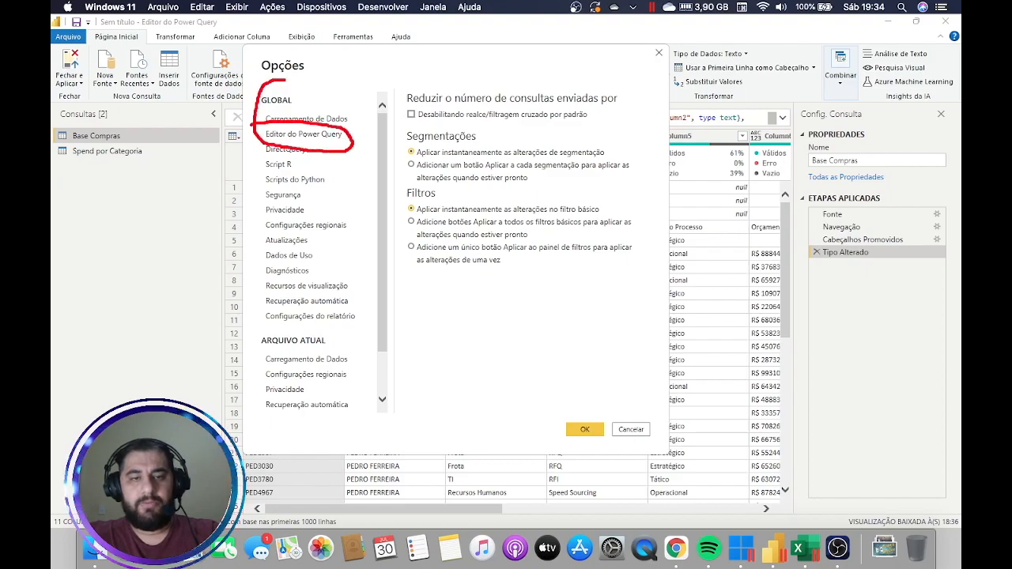
pyautogui.click(268, 134)
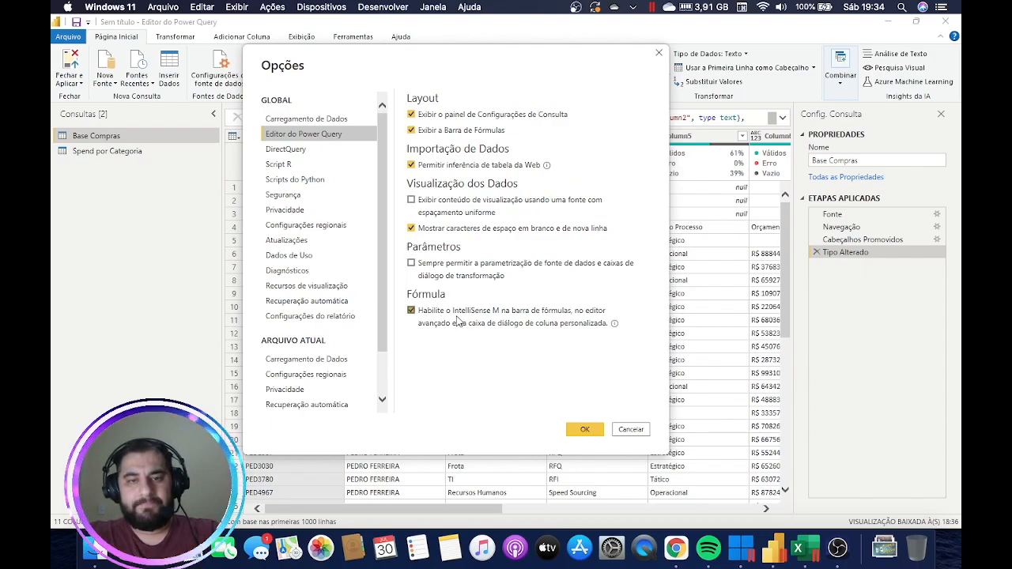
pyautogui.click(328, 120)
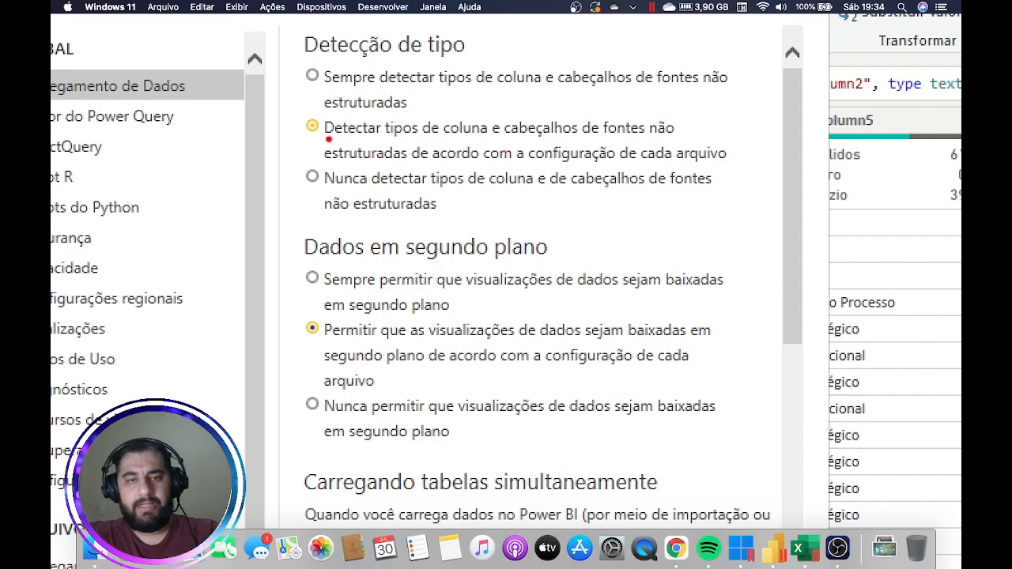
# Set the global type detection to never detect column types and headers for unstructured sources and apply the options.
pyautogui.moveTo(317, 111)
pyautogui.mouseDown()
pyautogui.moveTo(292, 141)
pyautogui.moveTo(324, 167)
pyautogui.mouseUp()
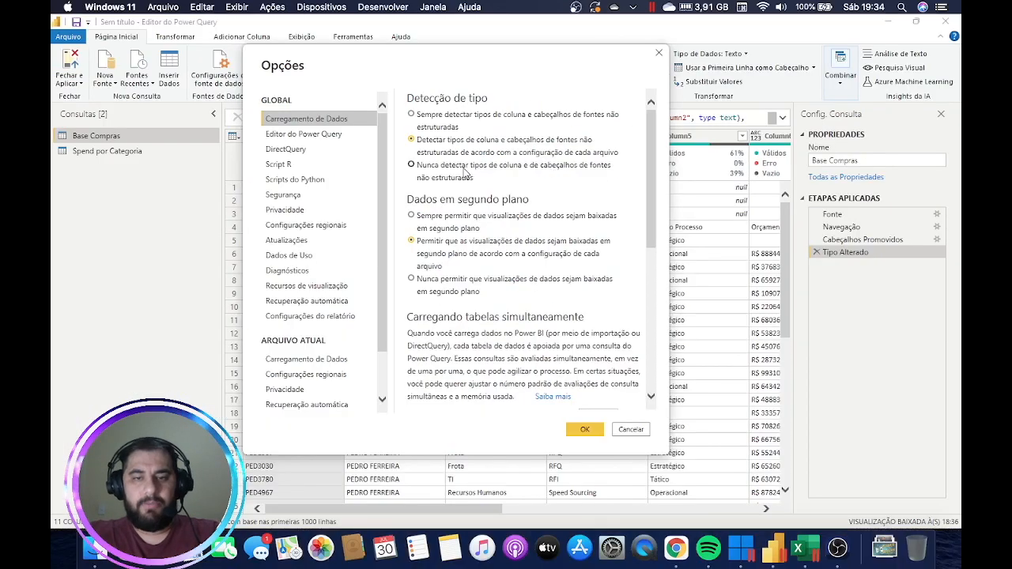
pyautogui.click(420, 192)
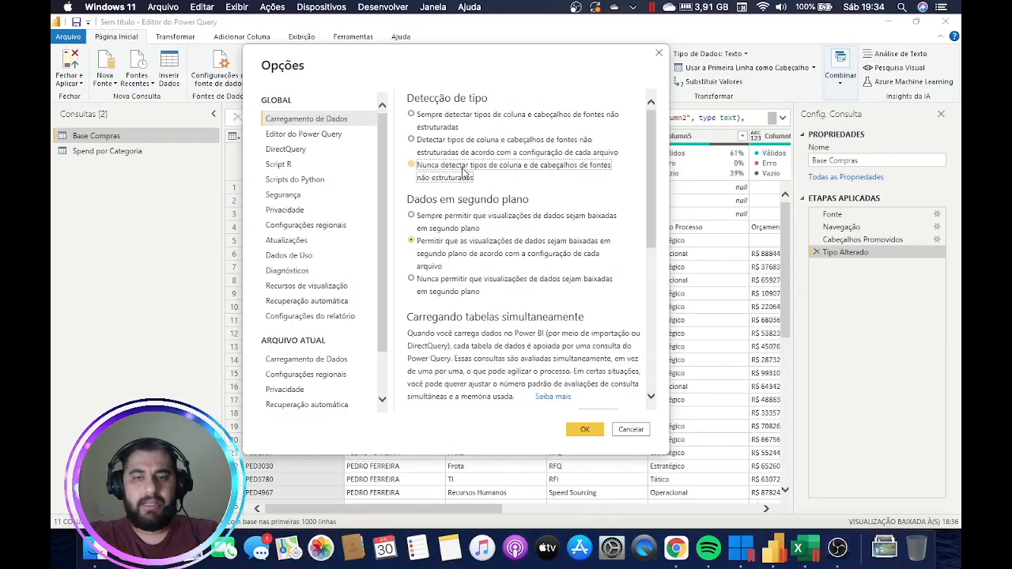
pyautogui.click(585, 430)
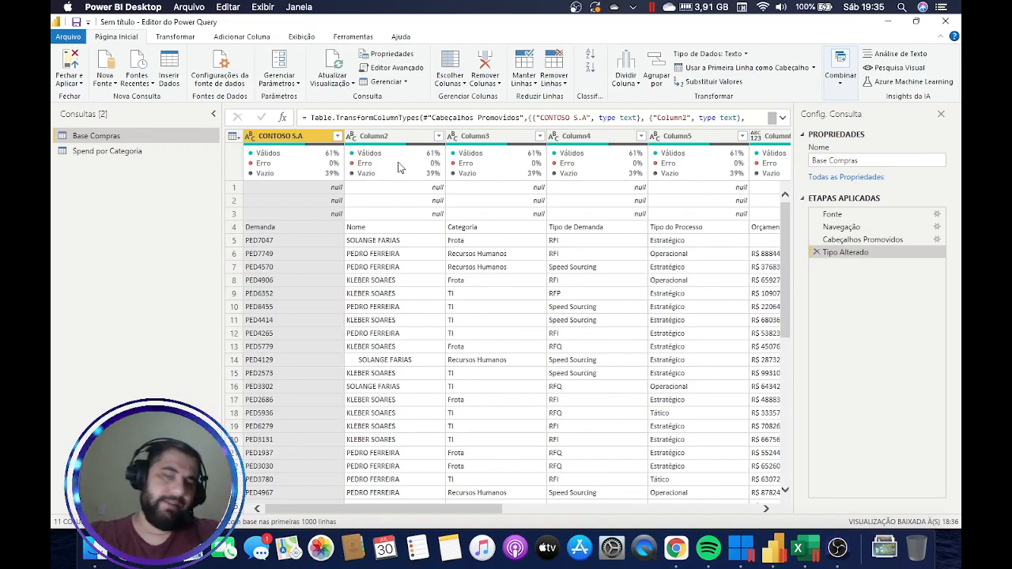
# Remove Tipo Alterado and Cabeçalhos Promovidos from Base Compras, then test promoting the first row to headers and delete each resulting step.
pyautogui.click(815, 249)
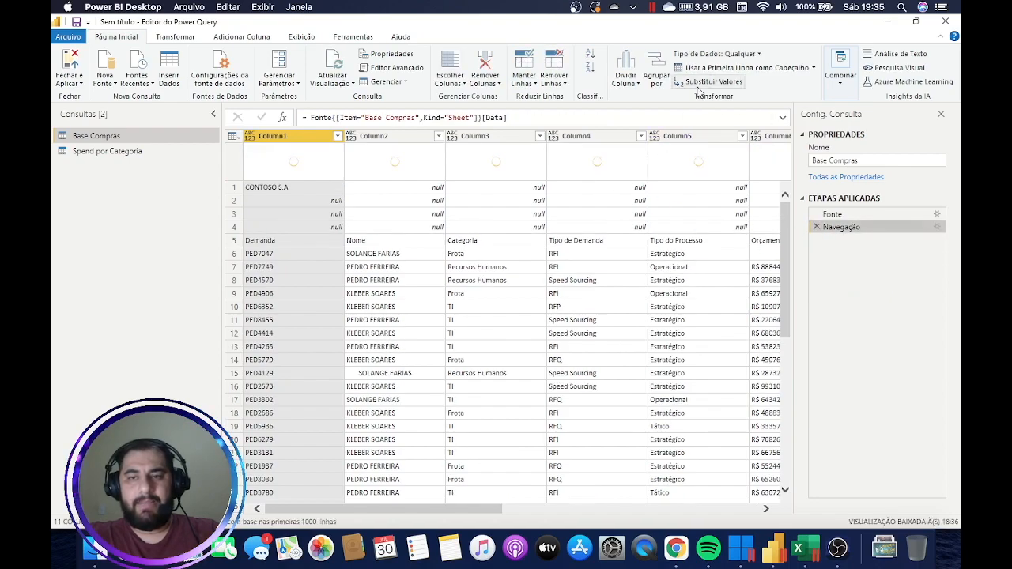
pyautogui.click(743, 67)
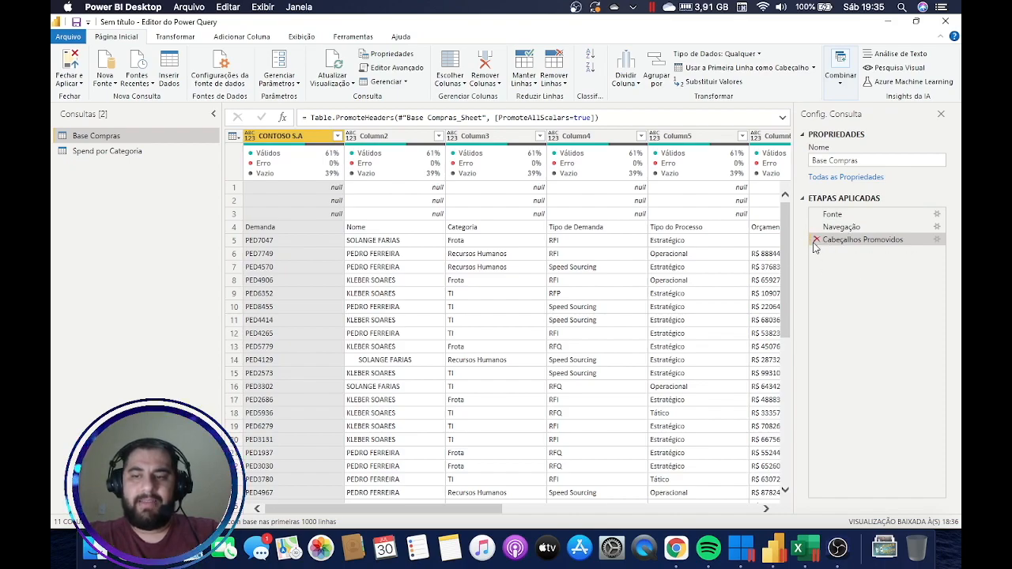
pyautogui.click(816, 240)
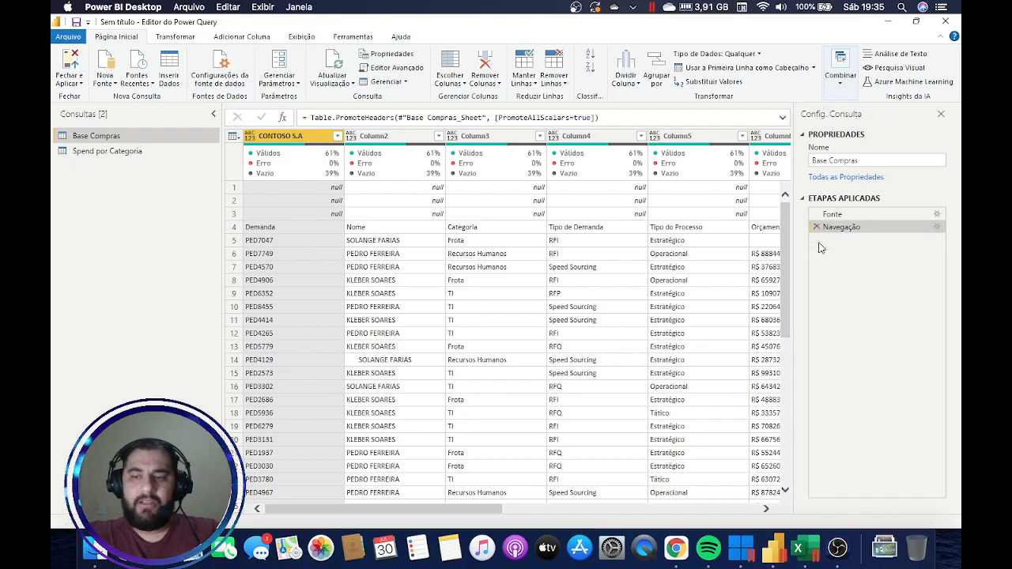
pyautogui.click(701, 68)
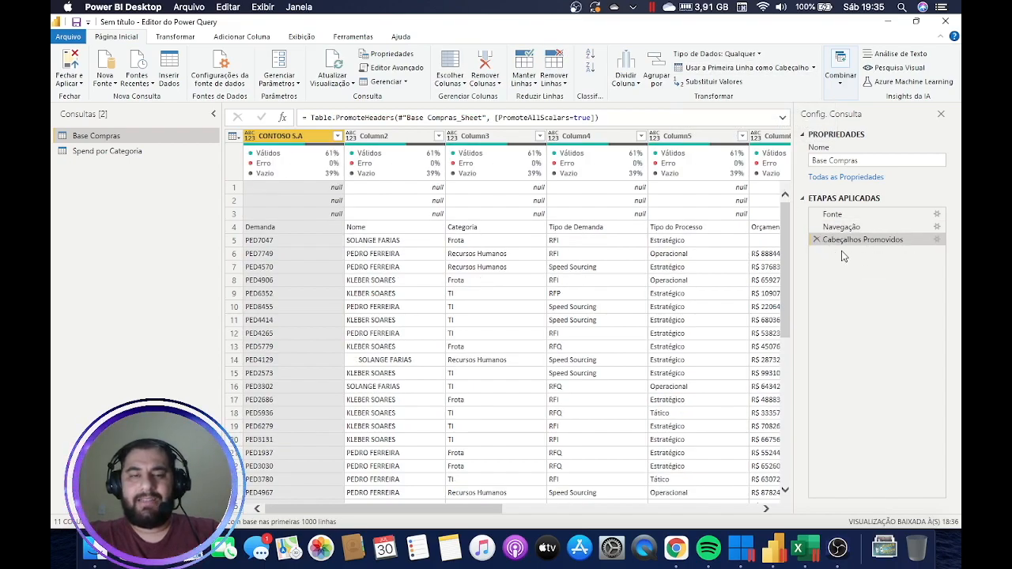
pyautogui.click(817, 239)
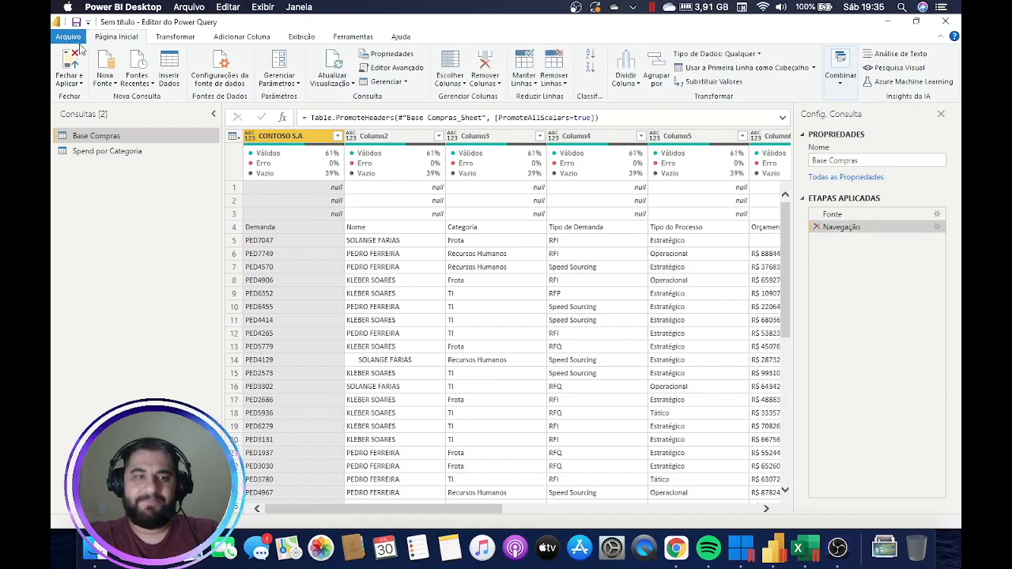
# Set the global type detection to detect column types and headers according to each file's configuration and apply the options.
pyautogui.click(72, 37)
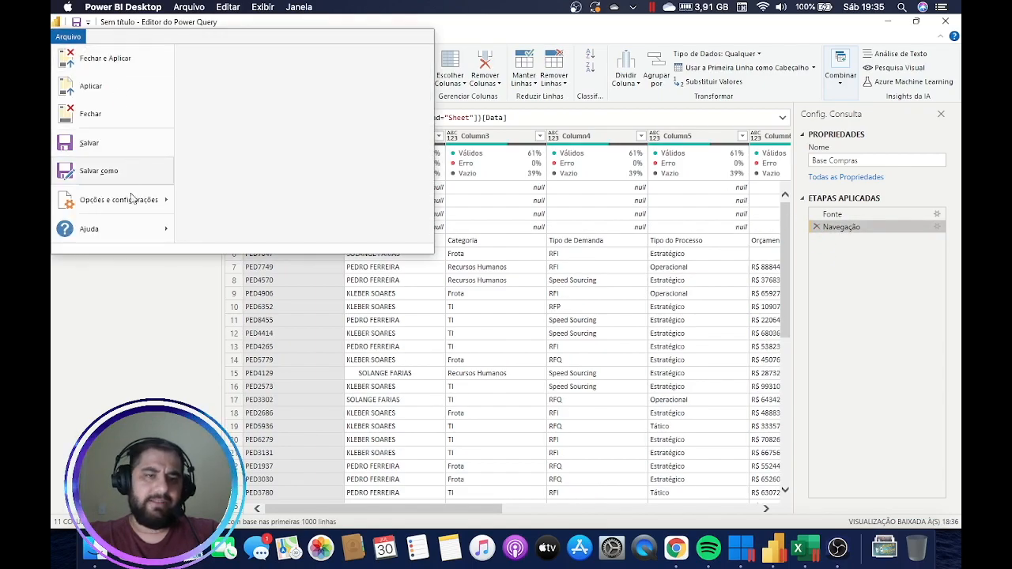
pyautogui.moveTo(133, 199)
pyautogui.click(245, 84)
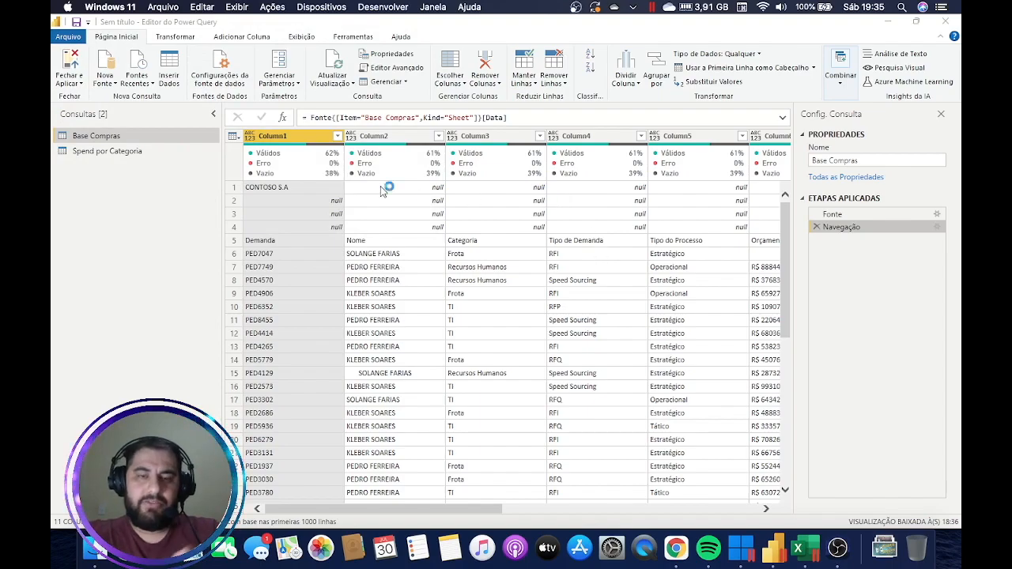
pyautogui.click(541, 167)
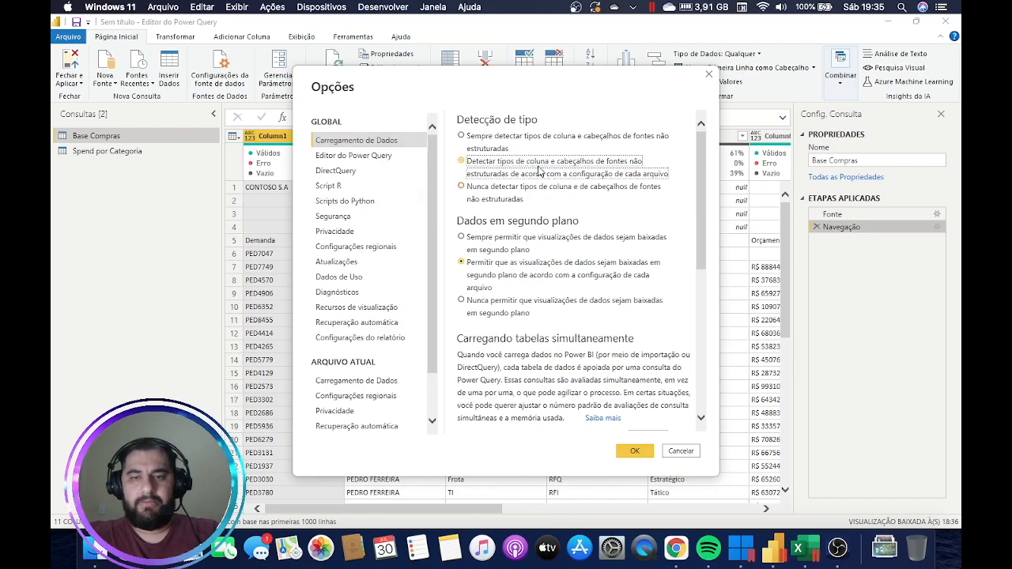
pyautogui.click(635, 449)
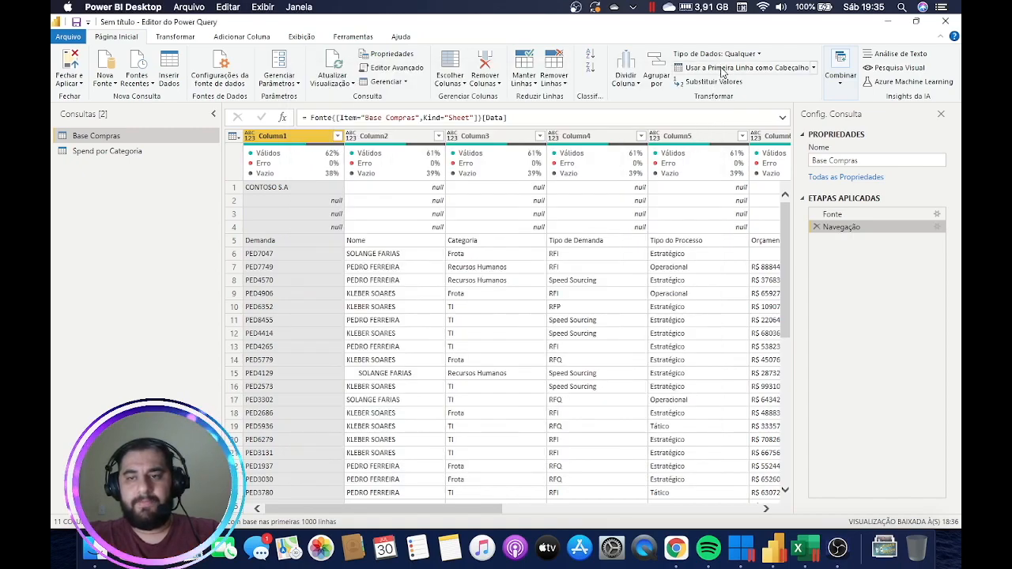
# Try promoting the first row of Base Compras to headers, removing the Cabeçalhos Promovidos step after each attempt.
pyautogui.click(743, 68)
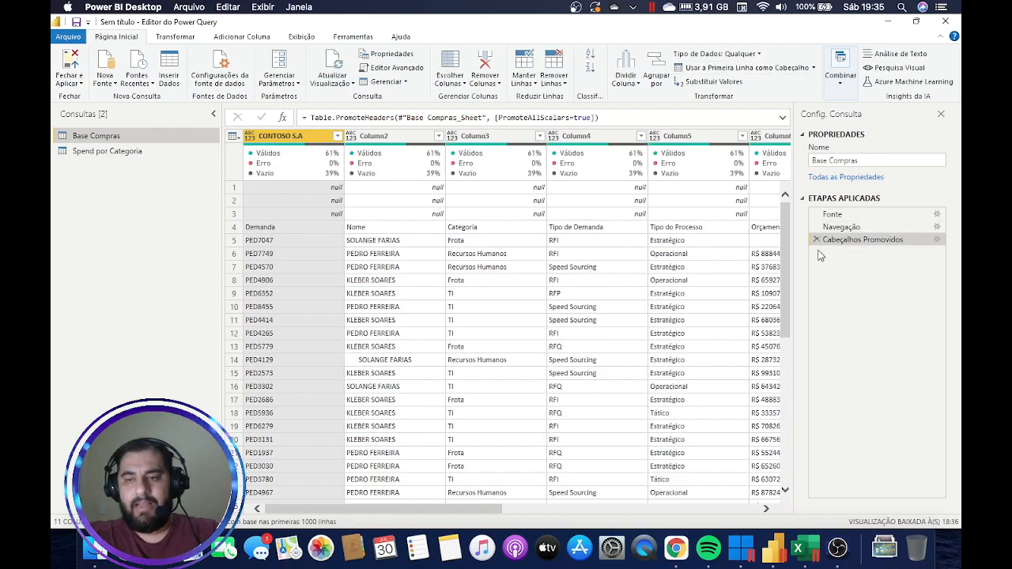
pyautogui.click(816, 239)
pyautogui.click(743, 68)
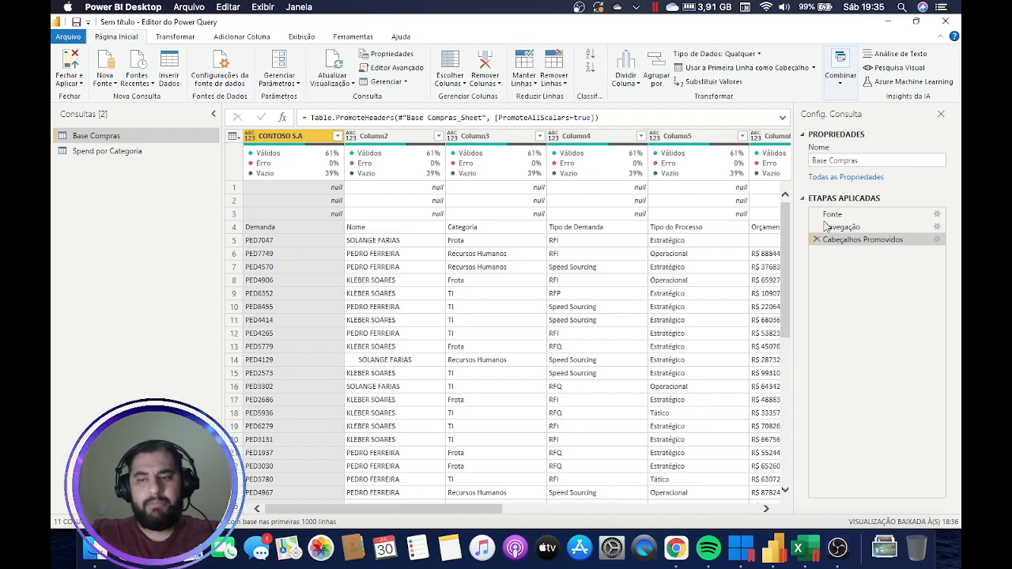
pyautogui.click(815, 240)
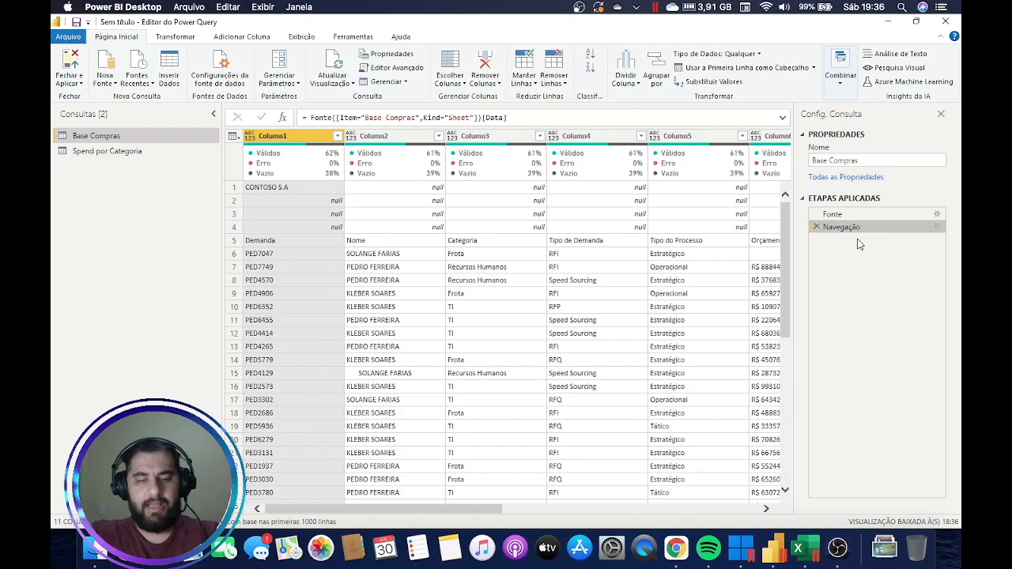
pyautogui.hotkey('ctrl', 'Tab')
pyautogui.moveTo(860, 203)
pyautogui.mouseDown()
pyautogui.moveTo(837, 262)
pyautogui.moveTo(873, 192)
pyautogui.mouseUp()
pyautogui.press('Escape')
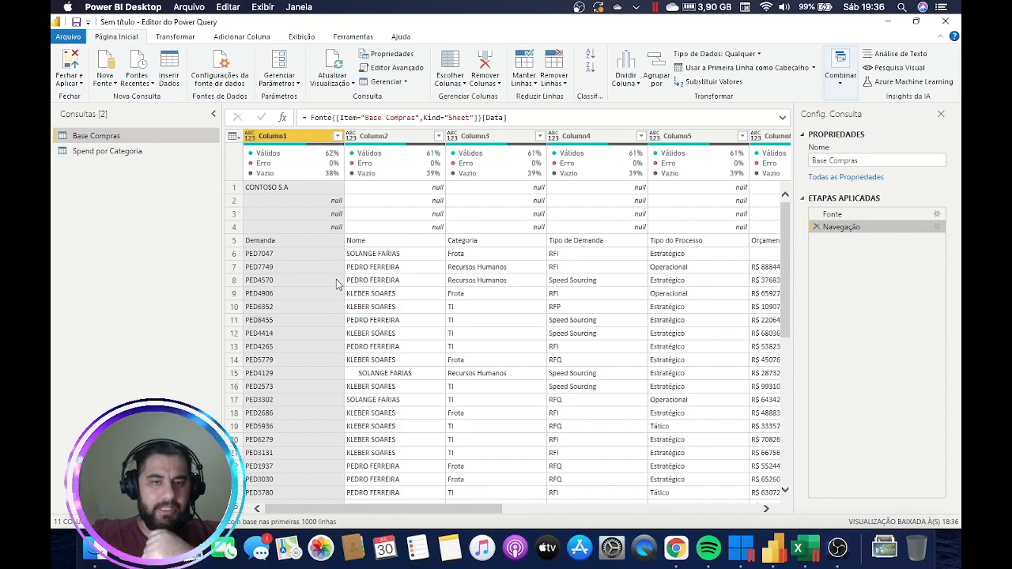
# Remove the top 4 rows from Base Compras so the table starts at the Demanda header row.
pyautogui.scroll(-20, 335, 285)
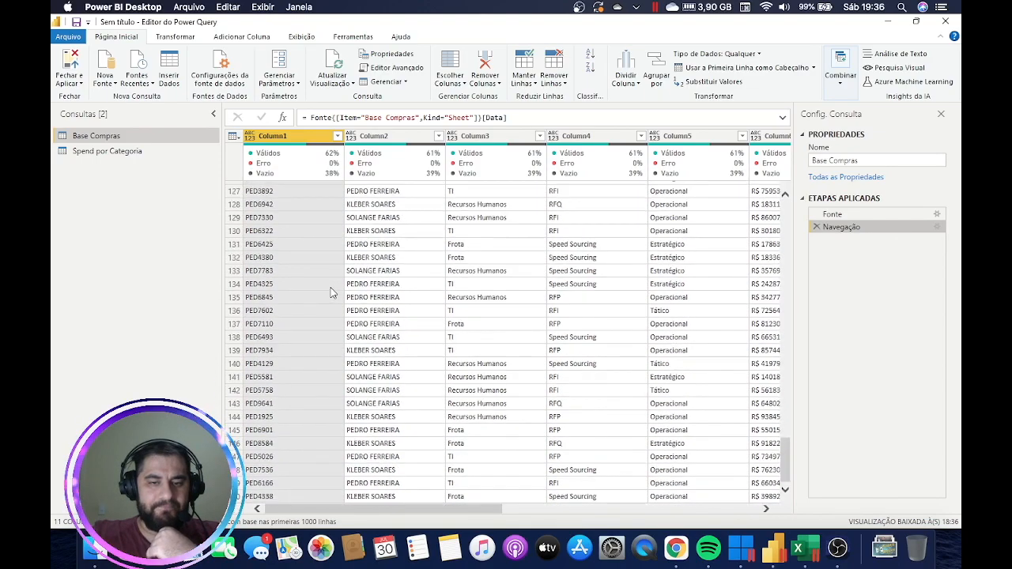
pyautogui.scroll(20, 332, 291)
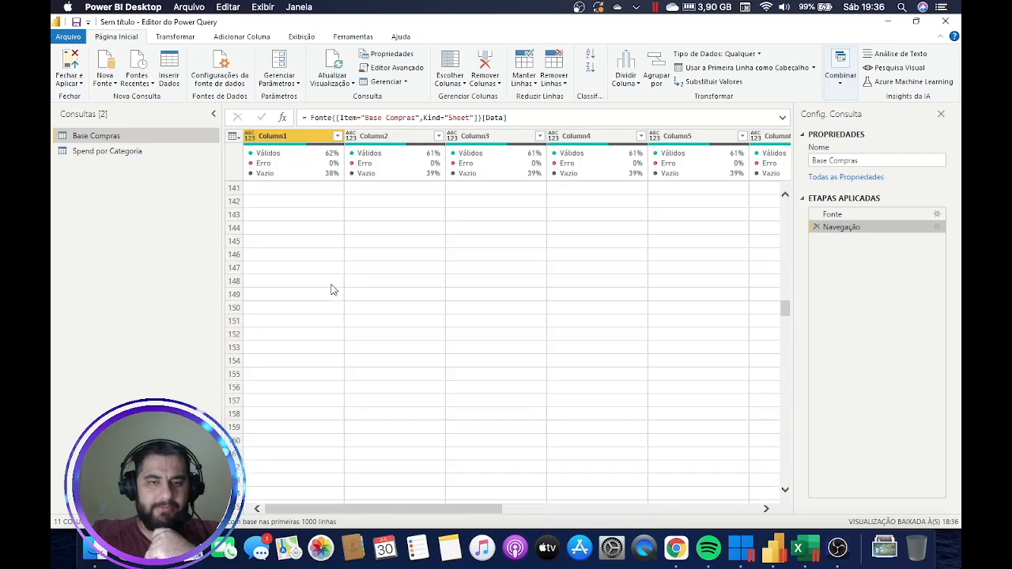
pyautogui.scroll(7, 332, 290)
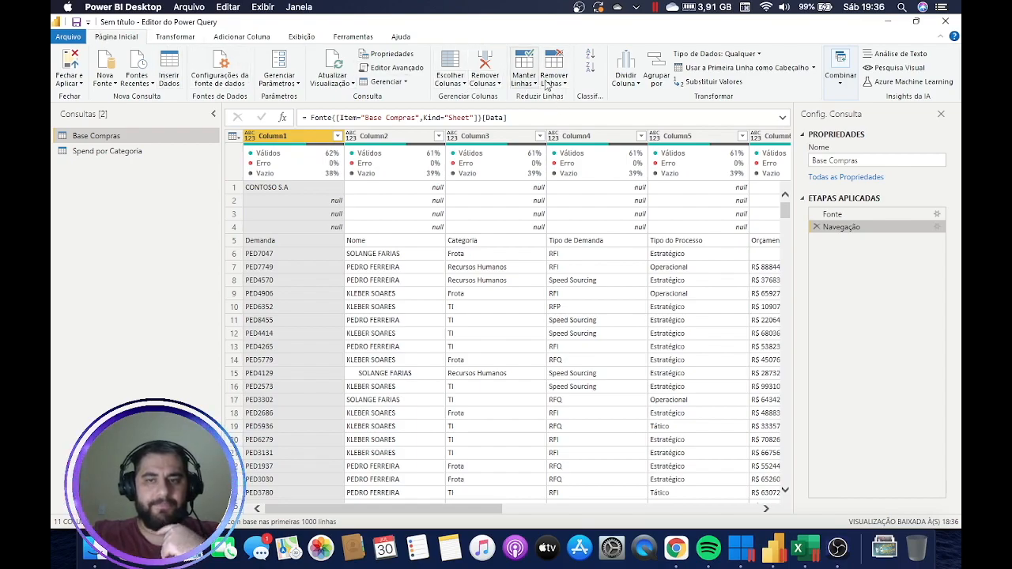
pyautogui.click(563, 84)
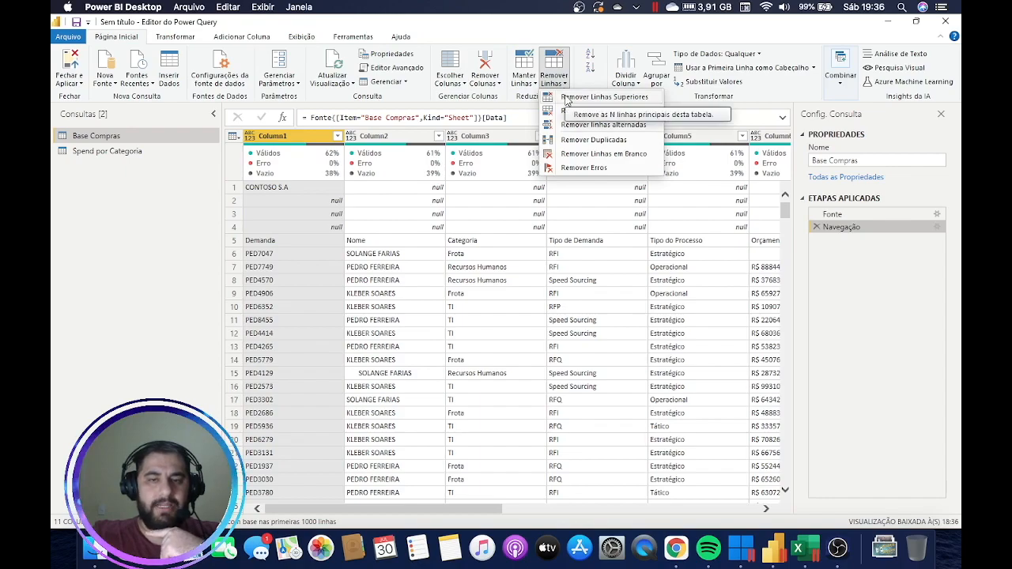
pyautogui.click(566, 98)
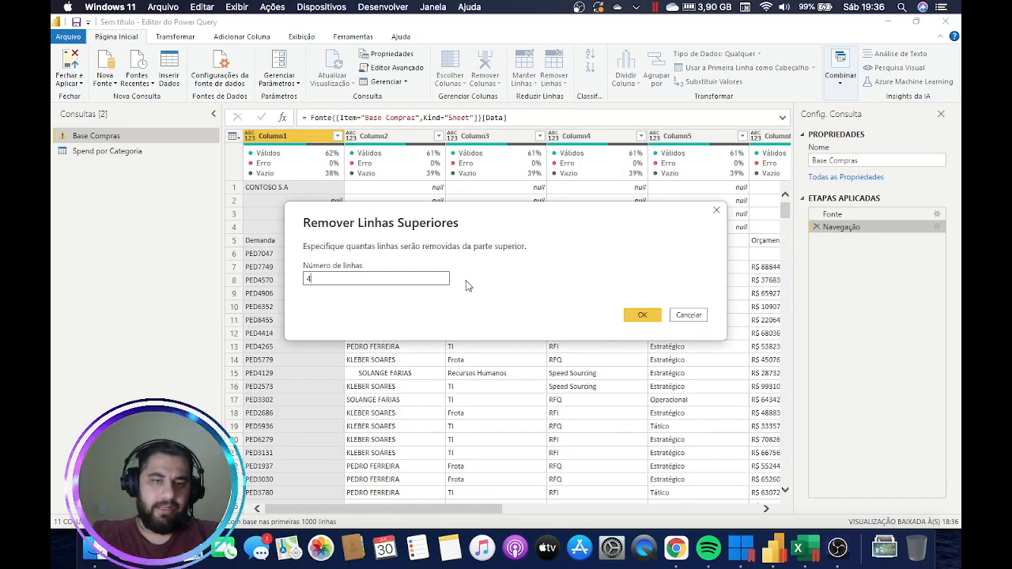
pyautogui.click(637, 317)
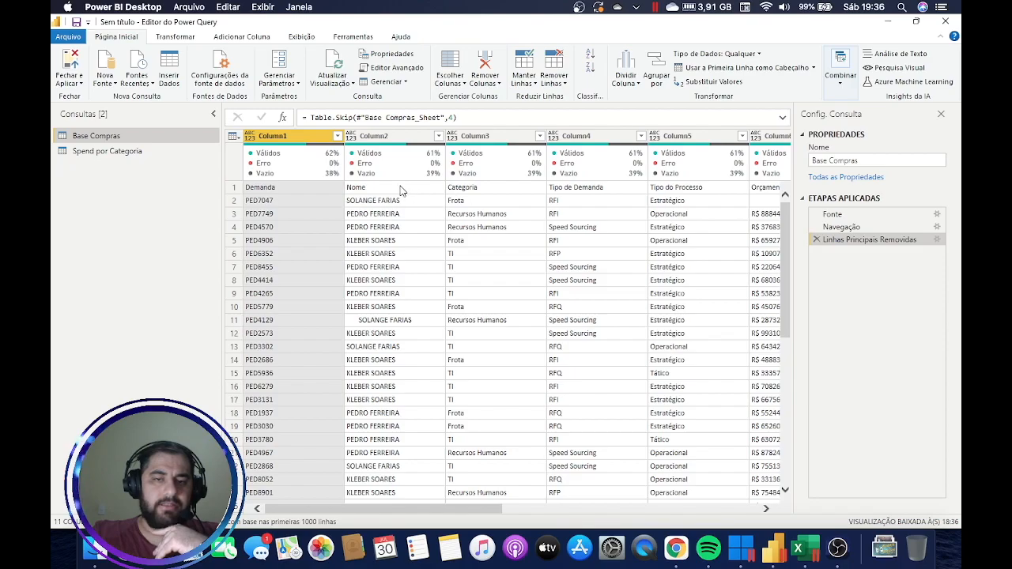
# Examine the last rows of Base Compras, including the "Observacoes gerais:" cell and the cell directly above it.
pyautogui.scroll(-20, 363, 260)
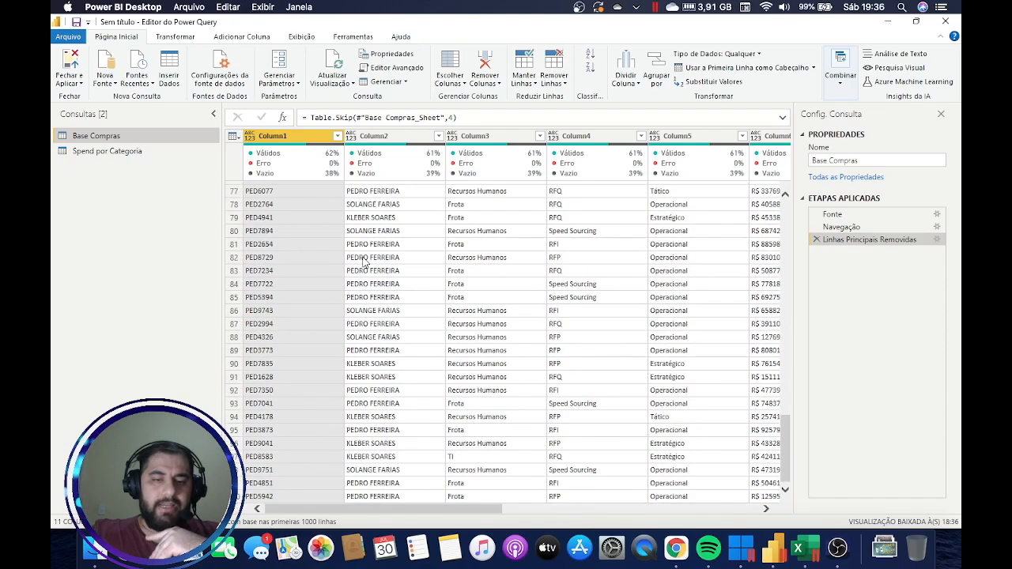
pyautogui.scroll(-20, 364, 261)
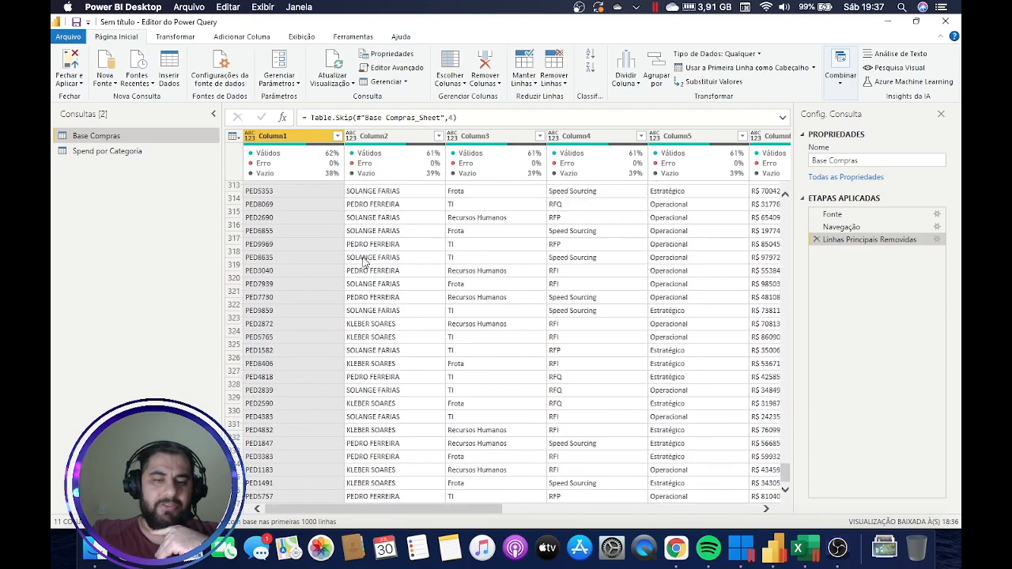
pyautogui.scroll(-20, 364, 261)
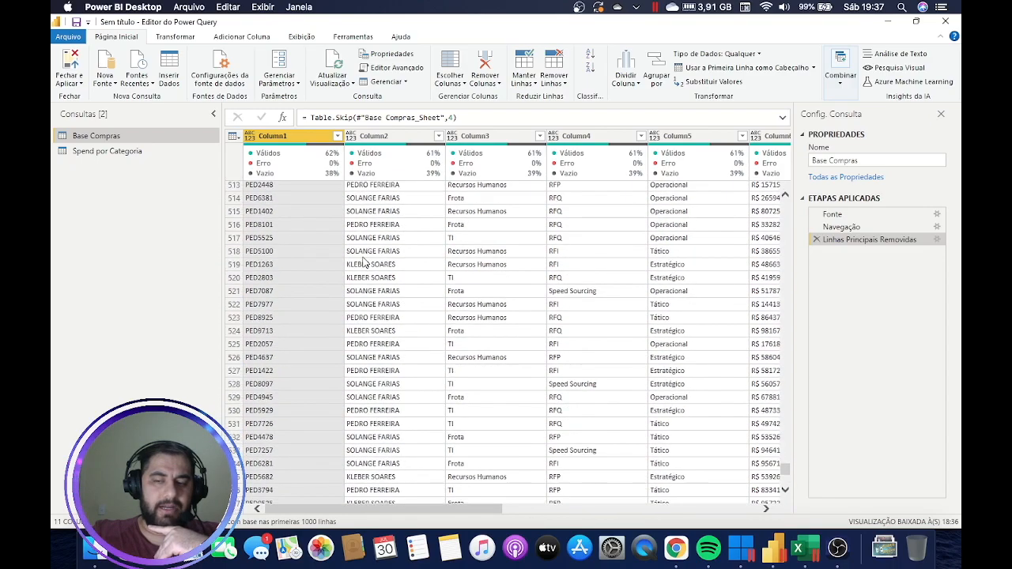
pyautogui.scroll(20, 363, 261)
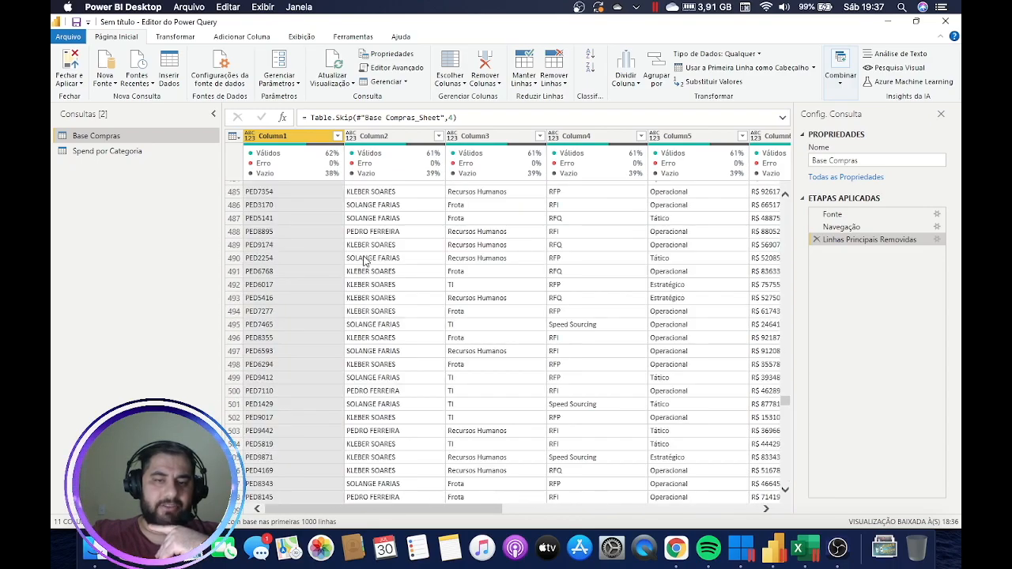
pyautogui.scroll(-7, 363, 262)
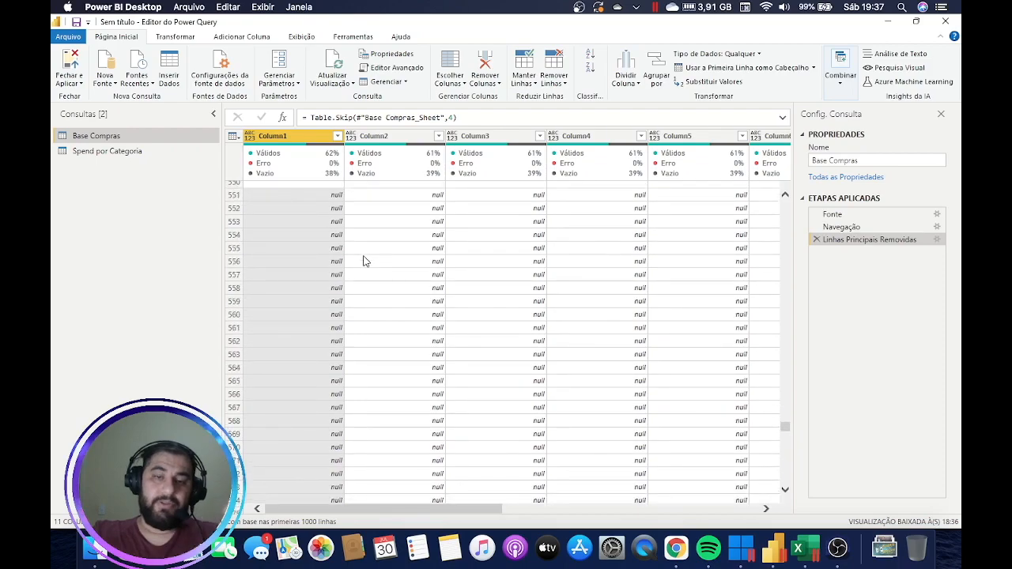
pyautogui.scroll(7, 364, 262)
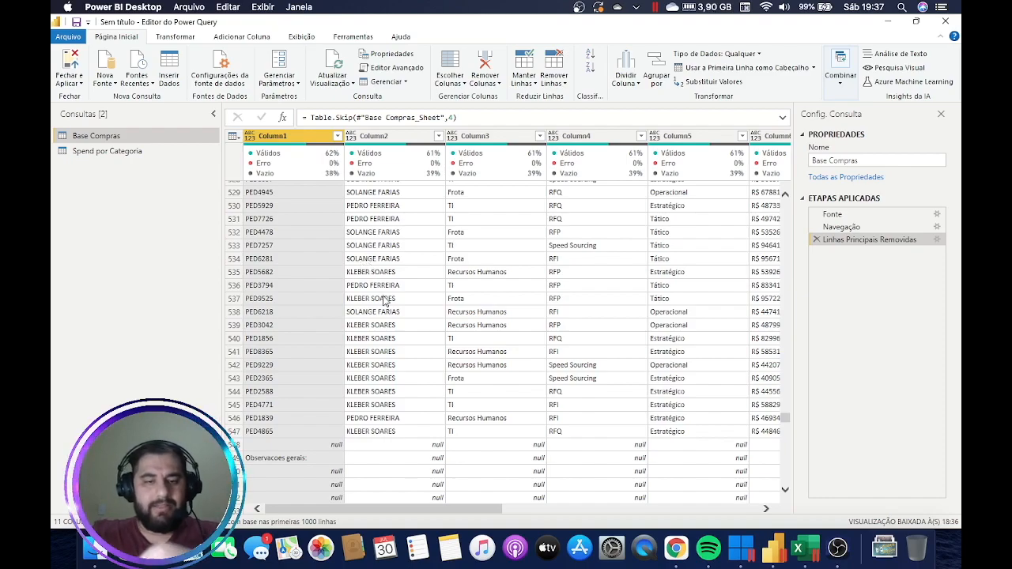
pyautogui.scroll(-5, 388, 308)
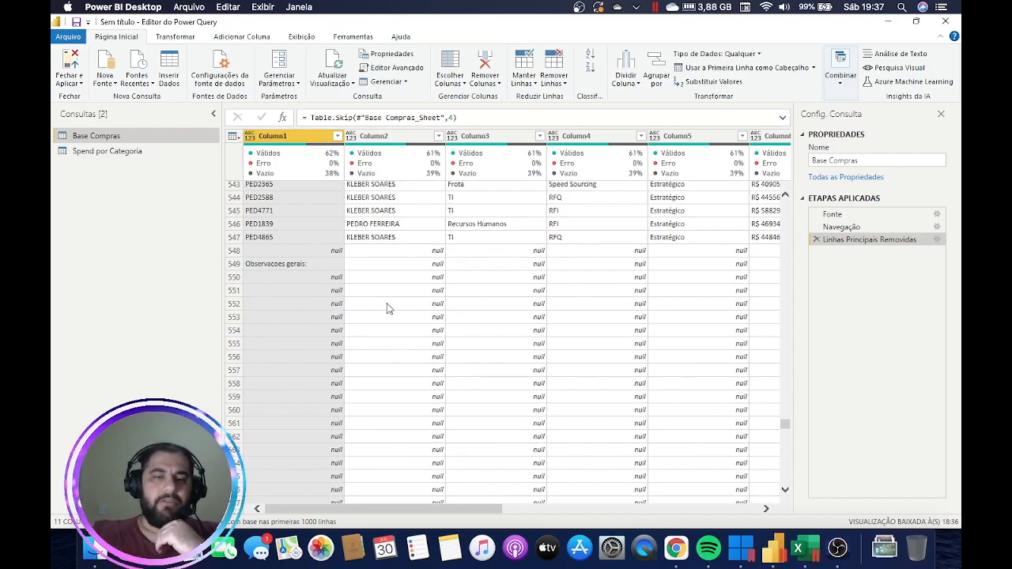
pyautogui.click(312, 265)
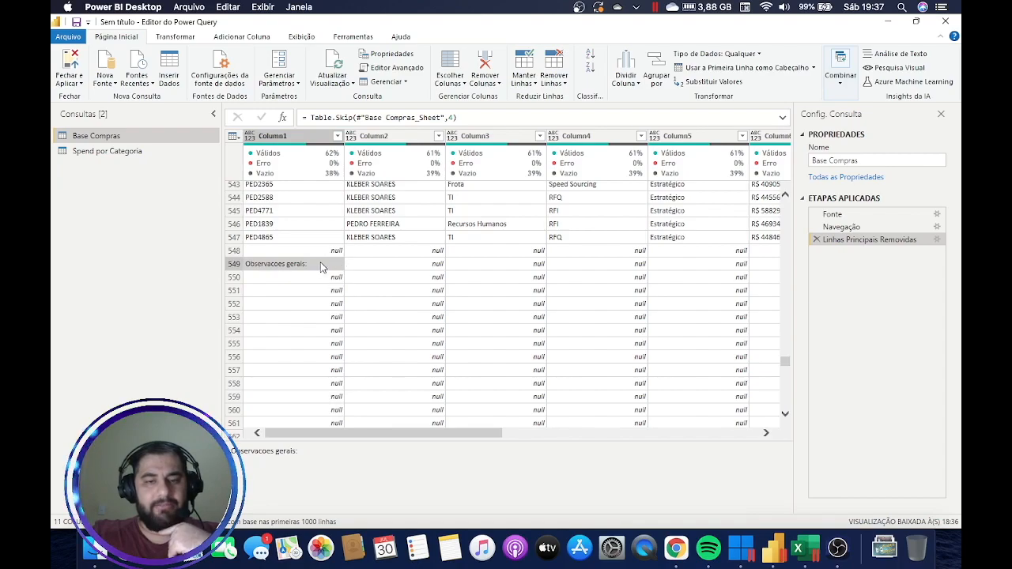
pyautogui.click(325, 252)
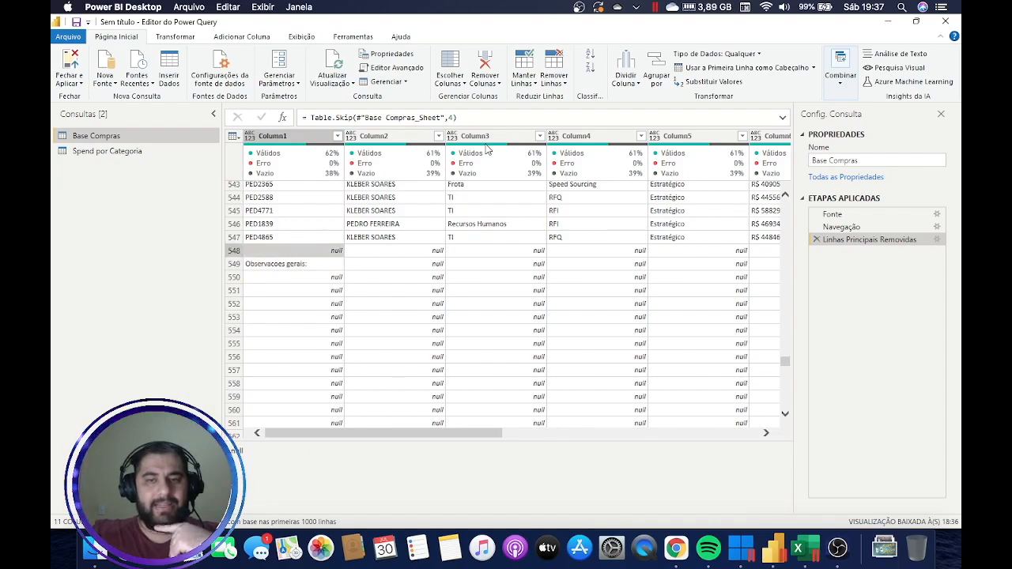
# Review the row removal options and the quality statistics of Column1 in Base Compras.
pyautogui.click(564, 85)
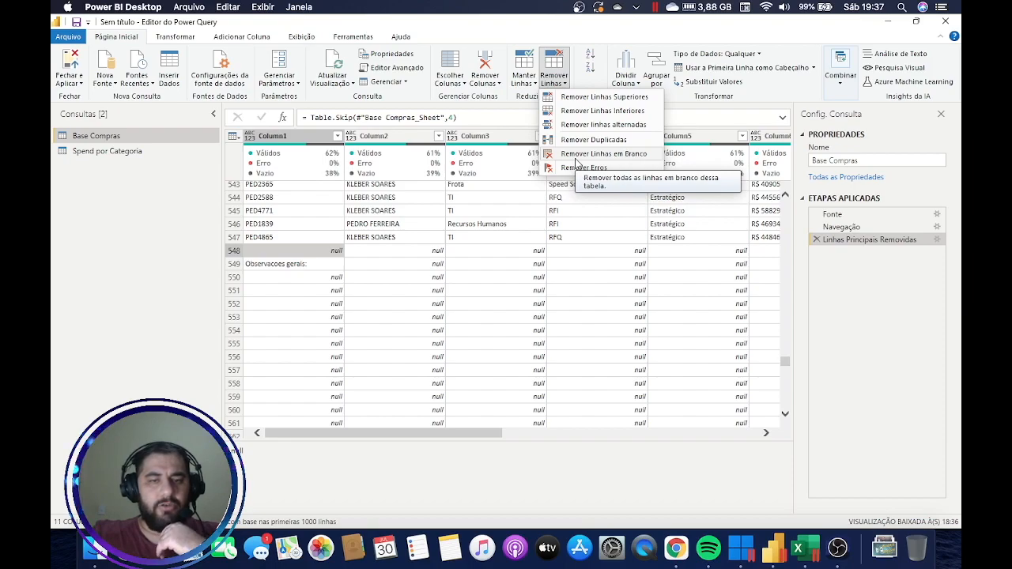
pyautogui.click(305, 183)
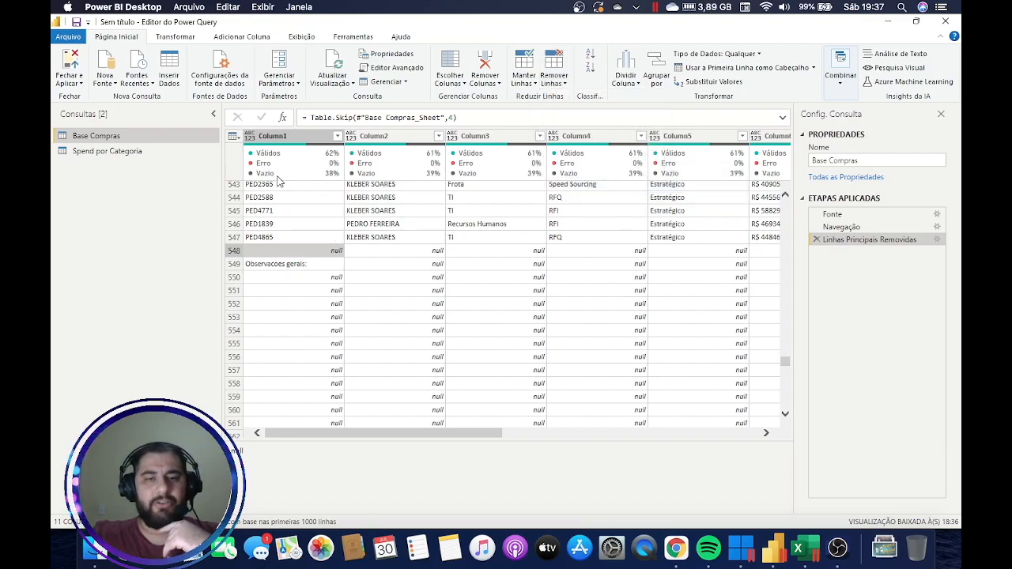
pyautogui.moveTo(325, 178)
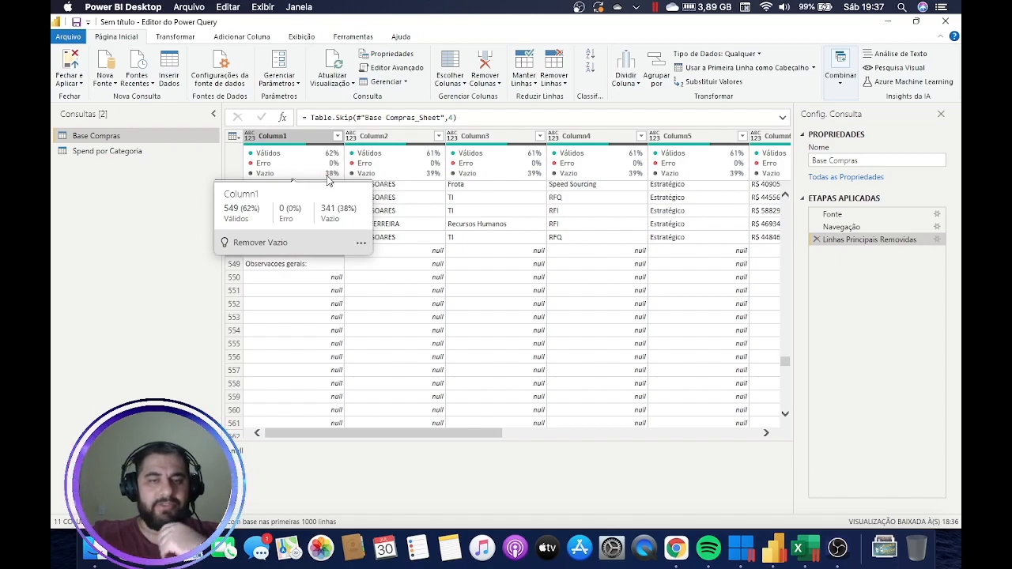
pyautogui.click(555, 79)
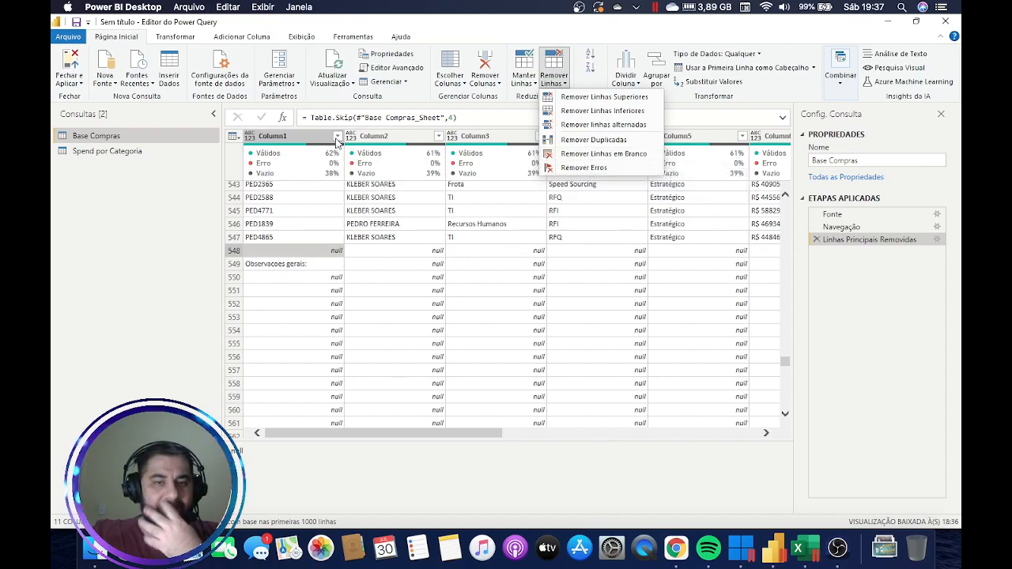
# Remove the blank rows from Base Compras and check the remaining rows at the end of the table.
pyautogui.click(603, 153)
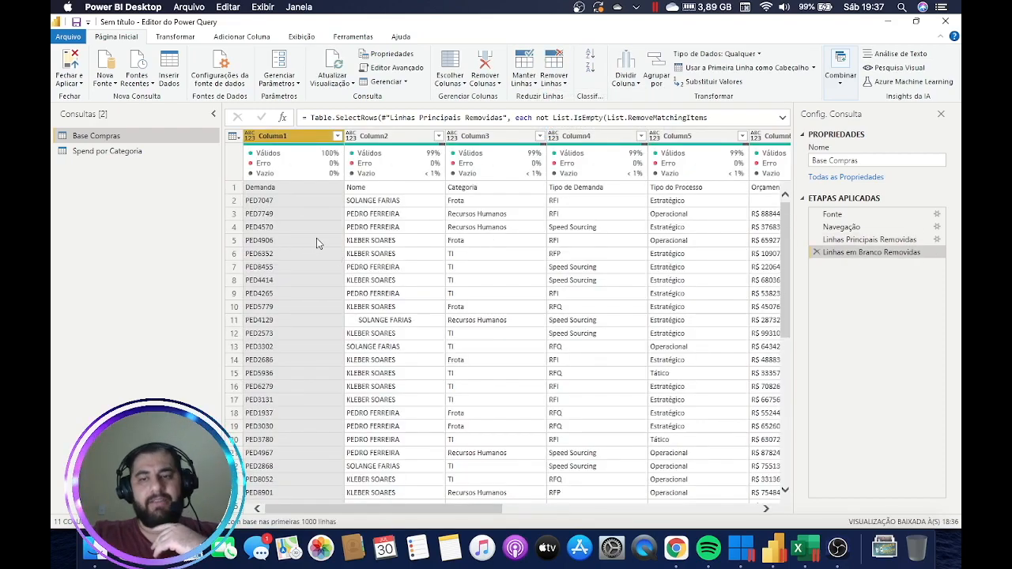
pyautogui.moveTo(328, 181)
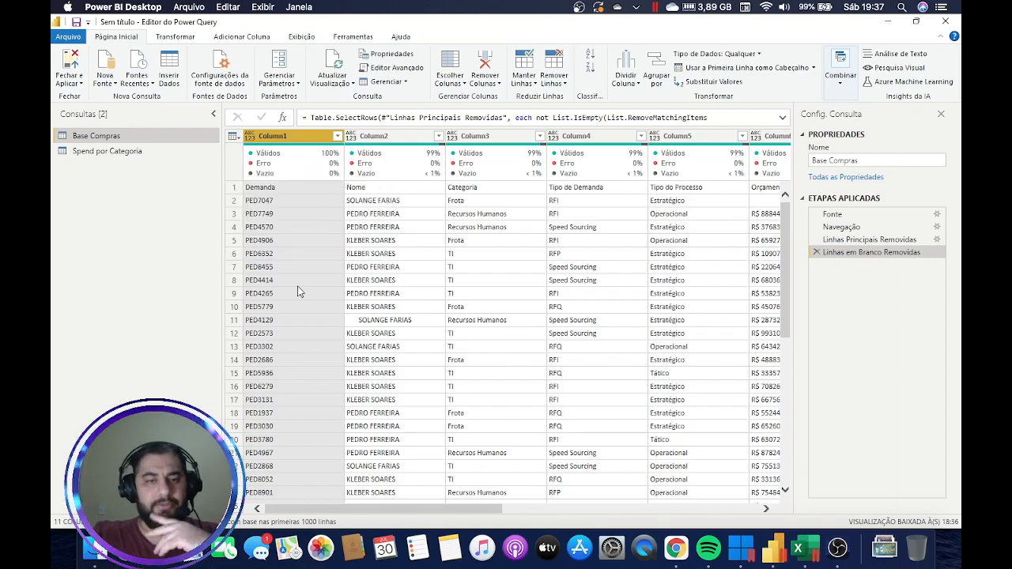
pyautogui.scroll(-8, 298, 292)
pyautogui.scroll(-20, 298, 291)
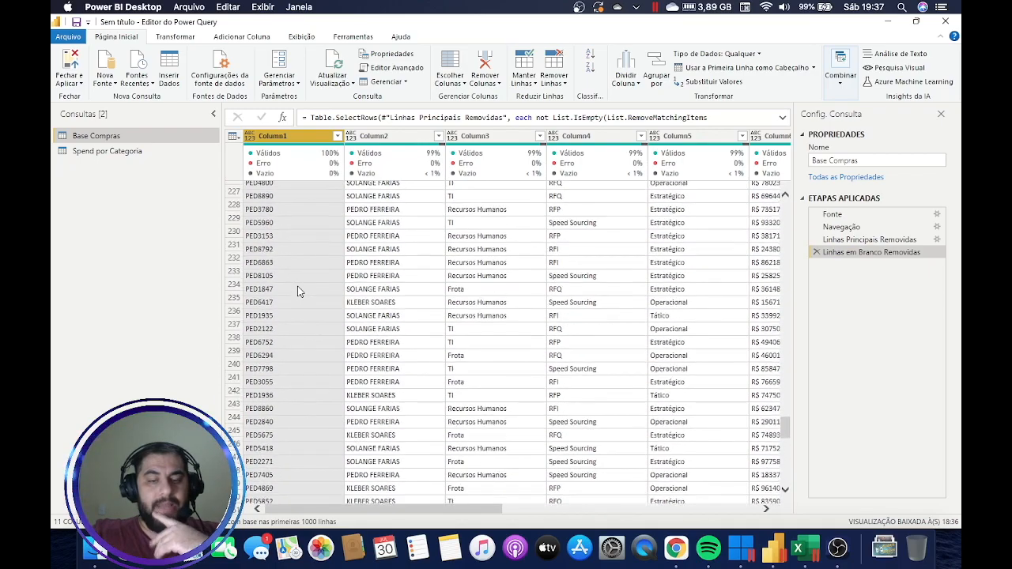
pyautogui.scroll(-20, 298, 292)
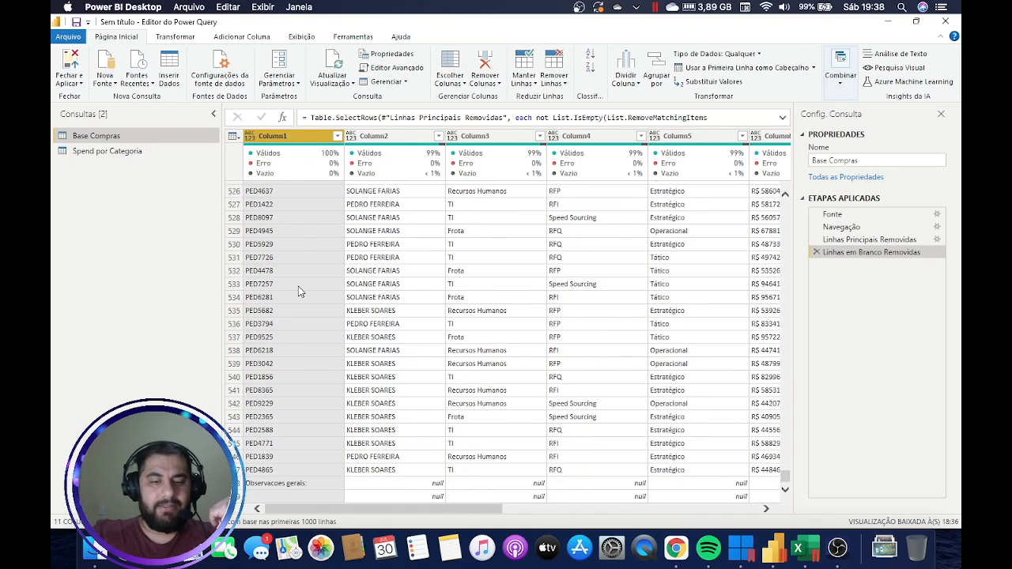
# Examine the empty-looking Column1 cell below "Observacoes gerais:" and compare it with the null cells in the neighbouring columns.
pyautogui.click(289, 498)
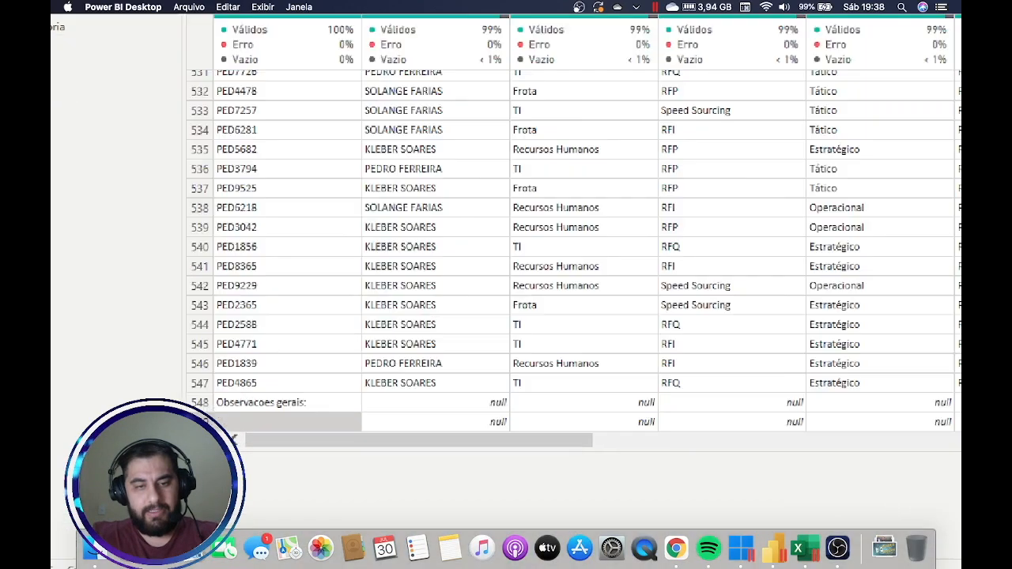
pyautogui.moveTo(240, 380)
pyautogui.mouseDown()
pyautogui.moveTo(132, 366)
pyautogui.moveTo(350, 473)
pyautogui.moveTo(135, 335)
pyautogui.moveTo(103, 348)
pyautogui.mouseUp()
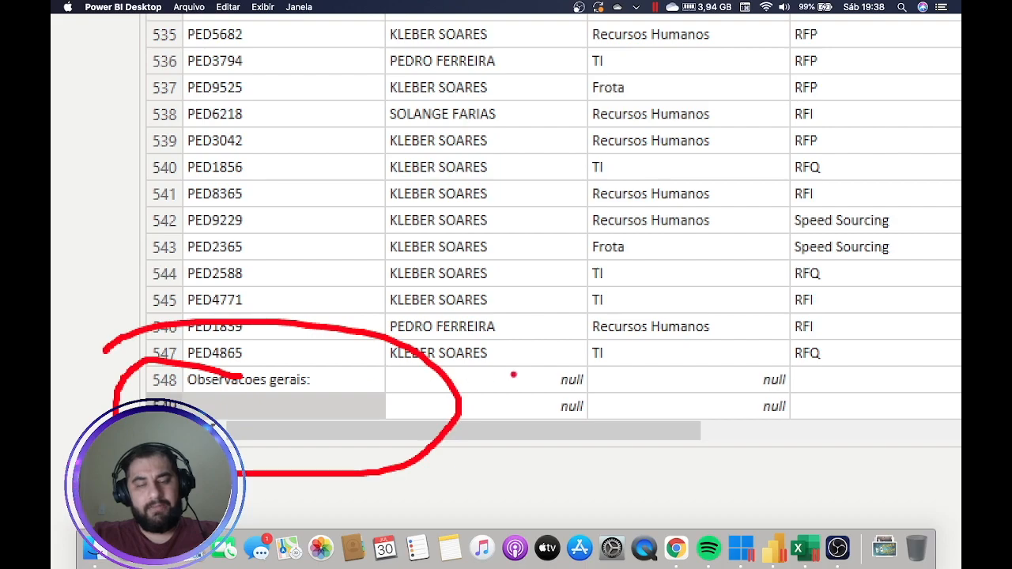
pyautogui.moveTo(807, 369)
pyautogui.mouseDown()
pyautogui.moveTo(726, 371)
pyautogui.moveTo(802, 390)
pyautogui.moveTo(804, 363)
pyautogui.mouseUp()
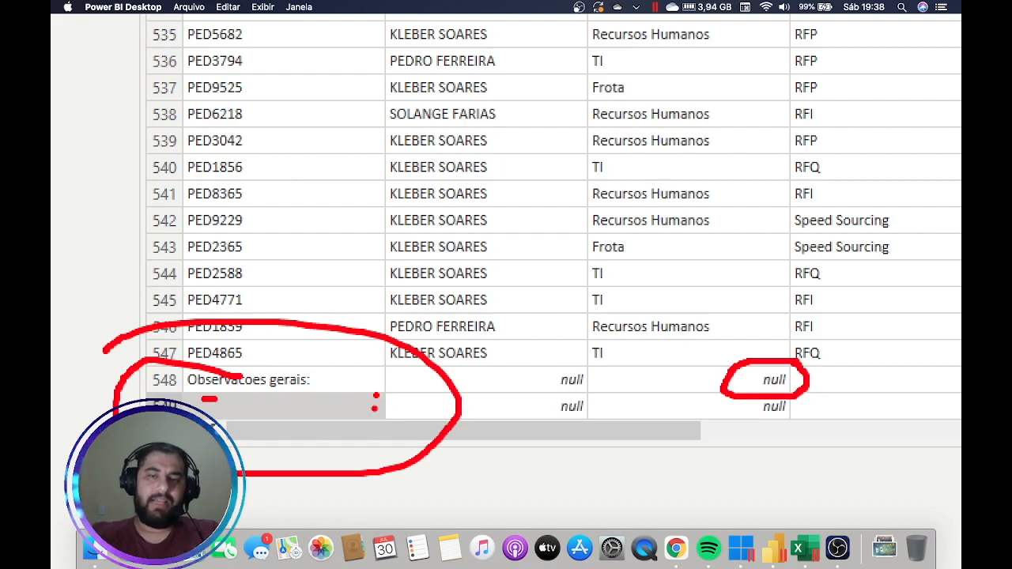
pyautogui.moveTo(345, 448)
pyautogui.mouseDown()
pyautogui.moveTo(283, 416)
pyautogui.moveTo(278, 385)
pyautogui.moveTo(275, 395)
pyautogui.mouseUp()
pyautogui.moveTo(241, 388); pyautogui.dragTo(253, 407)
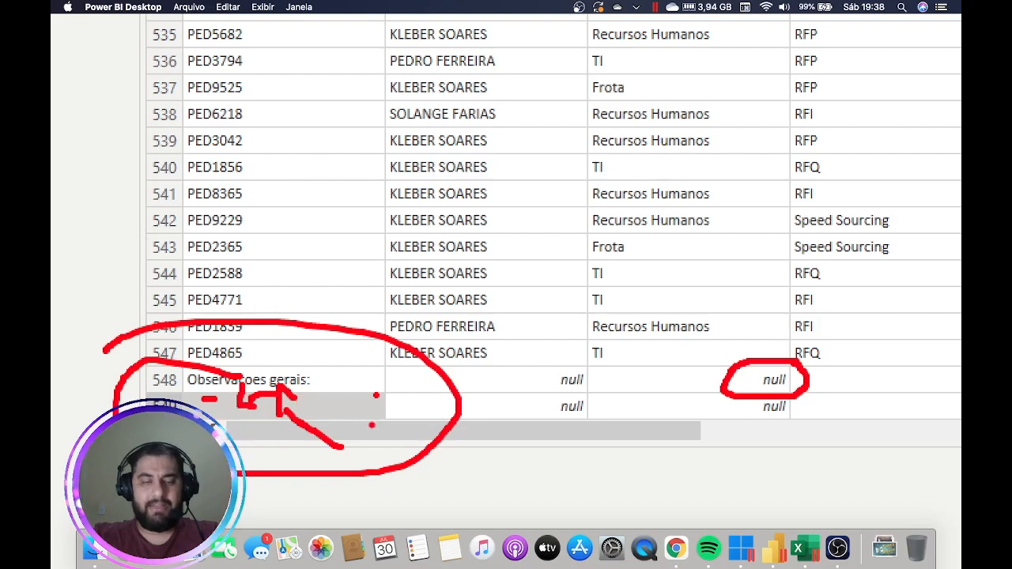
pyautogui.press('Escape')
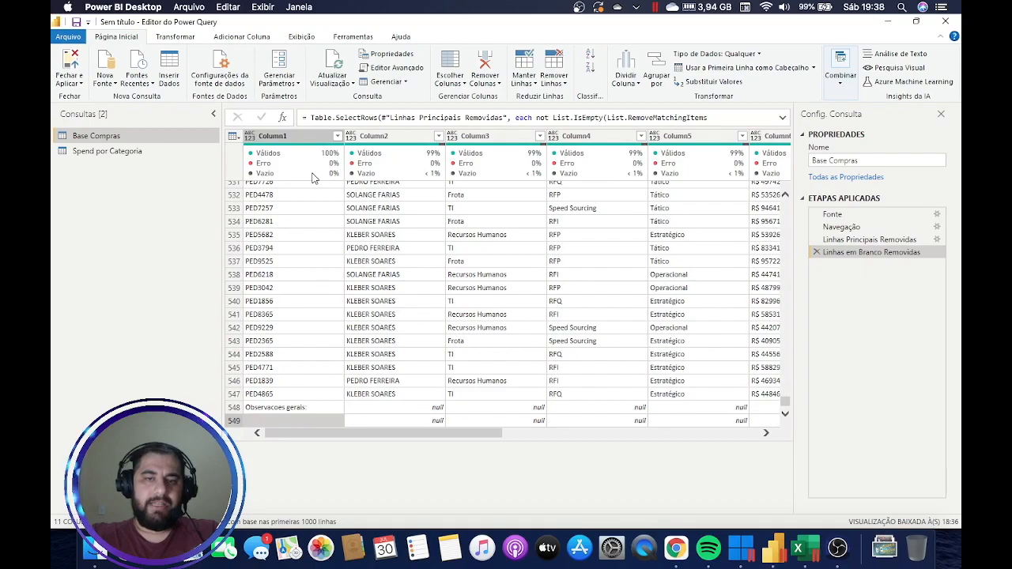
# Try filtering the blank entry and "Observacoes gerais:" out of Column1, check the last rows, and delete the Linhas Filtradas step.
pyautogui.click(337, 136)
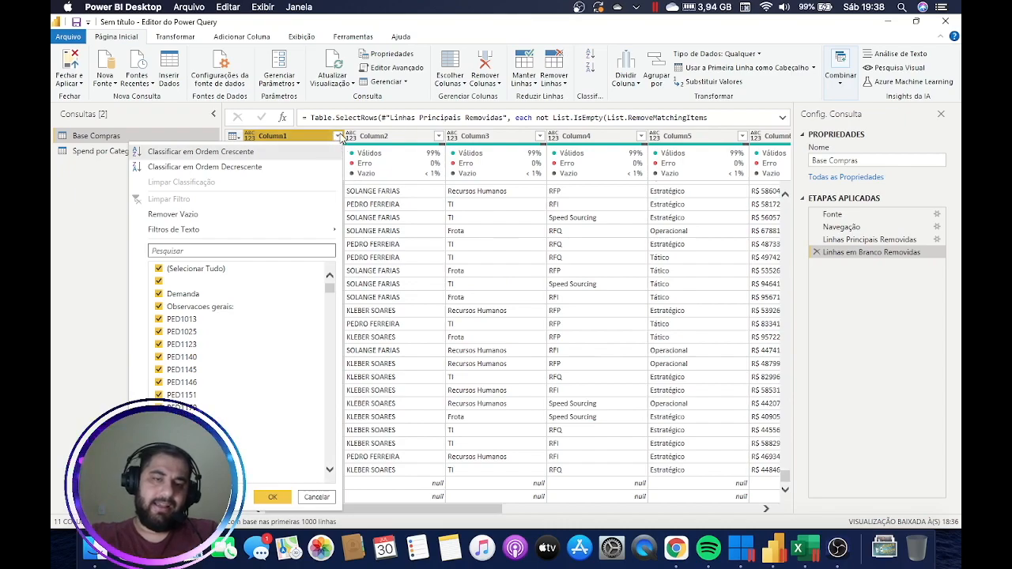
pyautogui.click(158, 282)
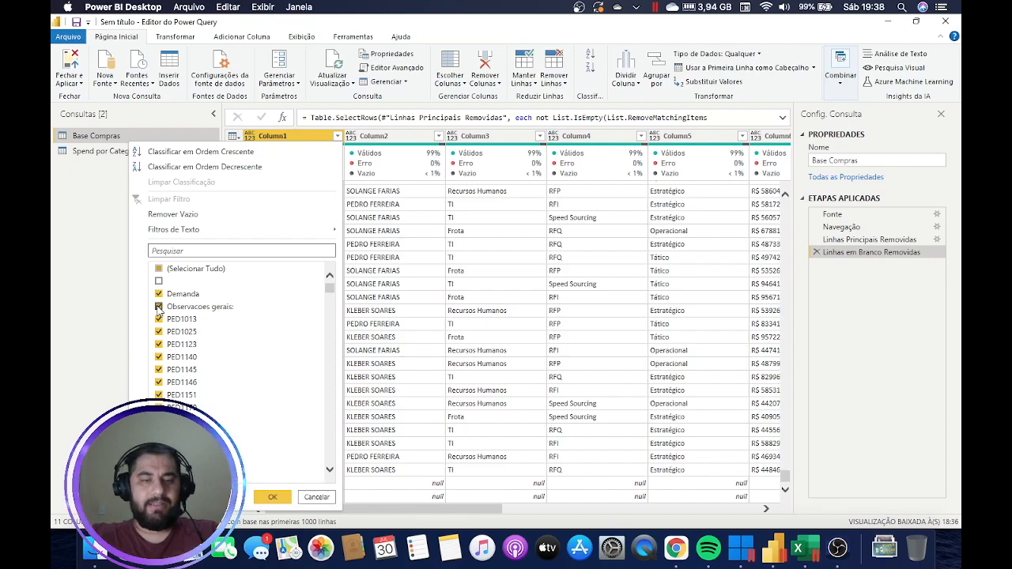
pyautogui.click(159, 308)
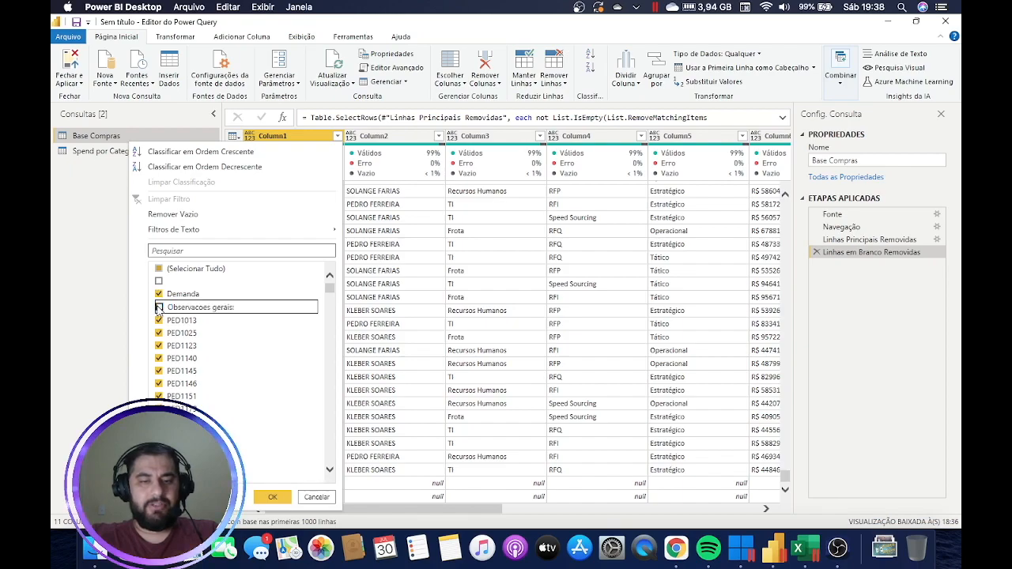
pyautogui.click(273, 497)
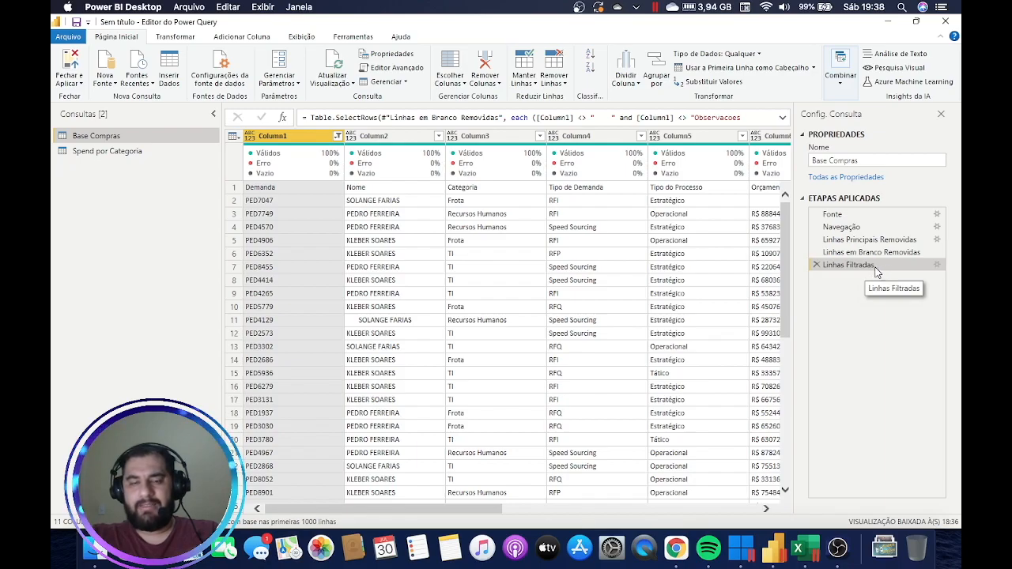
pyautogui.scroll(-20, 299, 297)
pyautogui.scroll(-20, 299, 297)
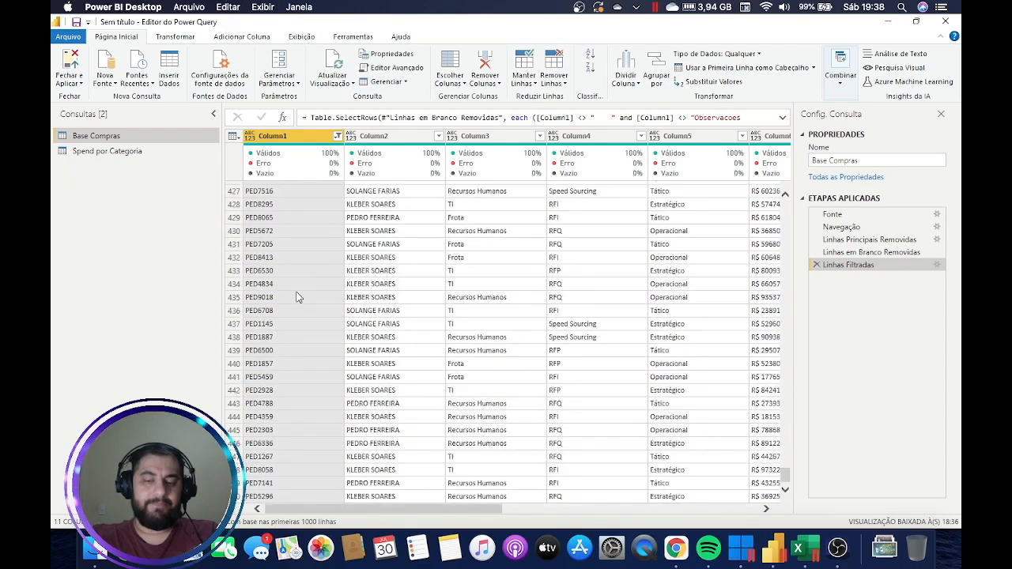
pyautogui.scroll(-20, 299, 297)
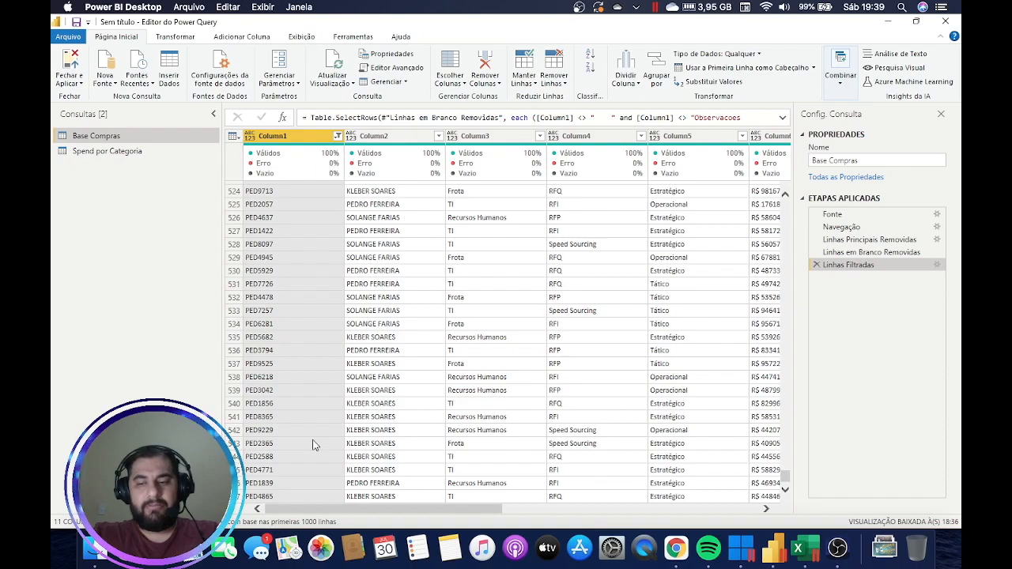
pyautogui.moveTo(783, 478); pyautogui.dragTo(782, 478)
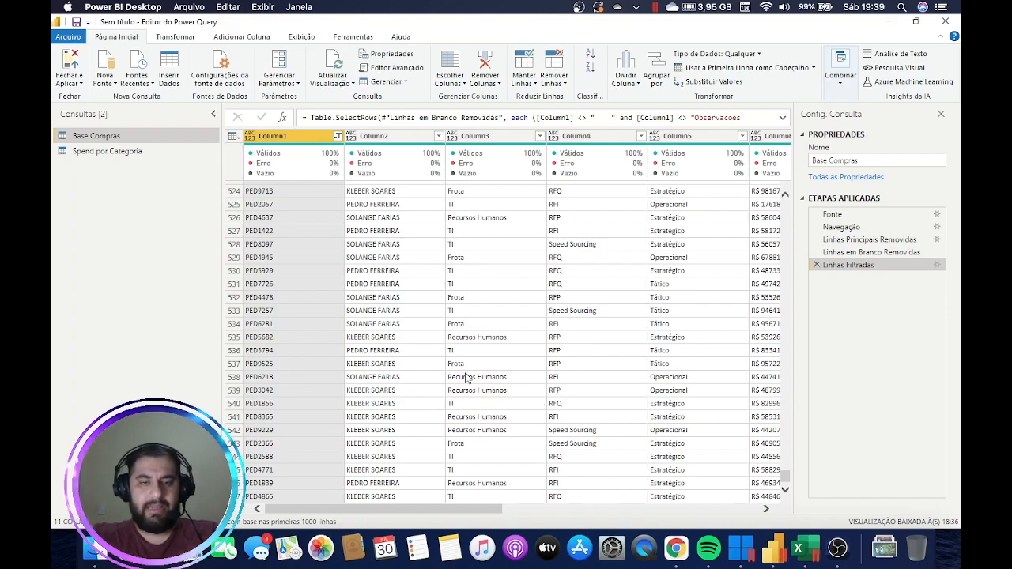
pyautogui.scroll(15, 464, 379)
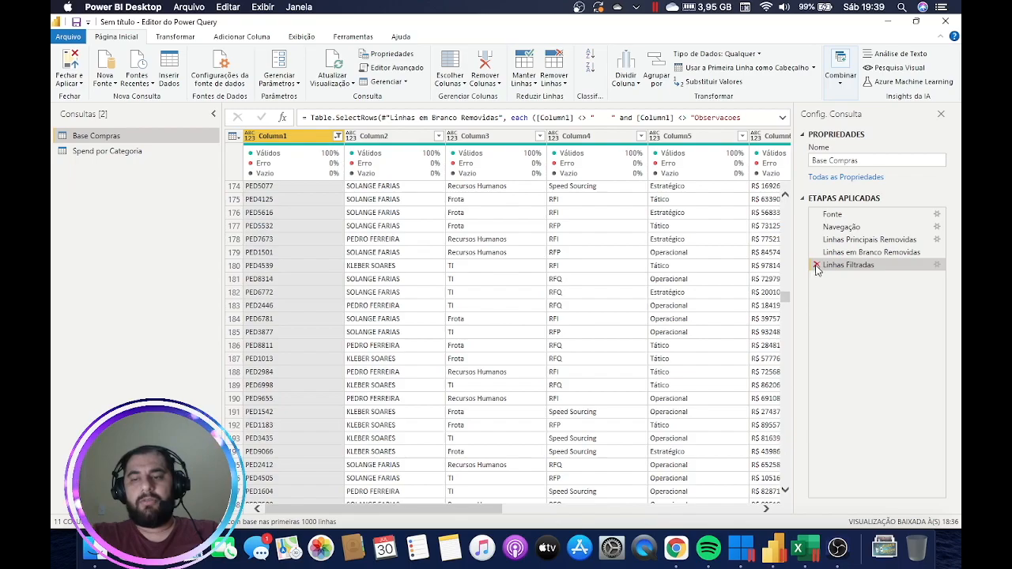
pyautogui.click(815, 265)
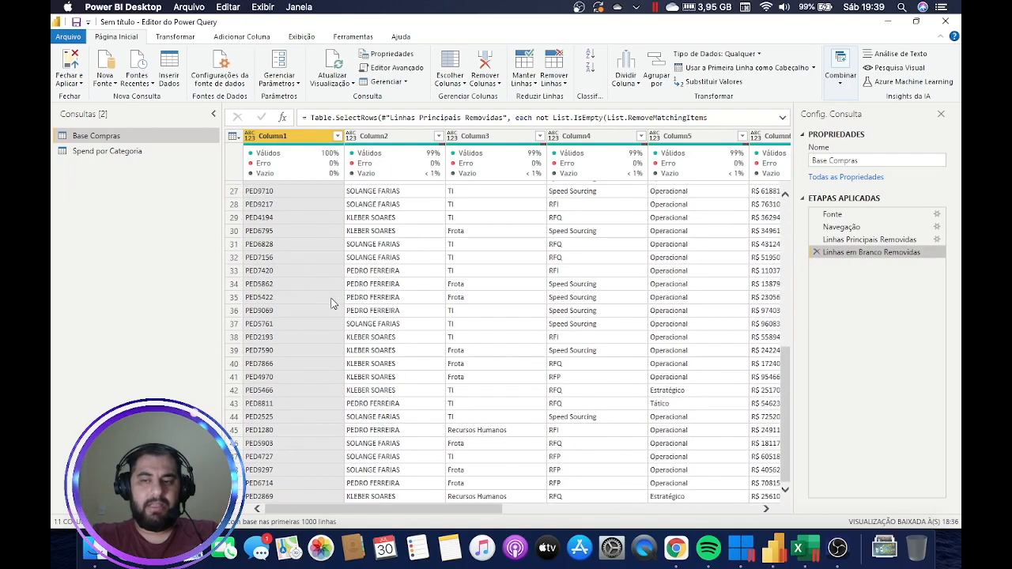
# Select Column1, Column2 and Column3 of Base Compras together while viewing the table's last rows.
pyautogui.scroll(-20, 332, 303)
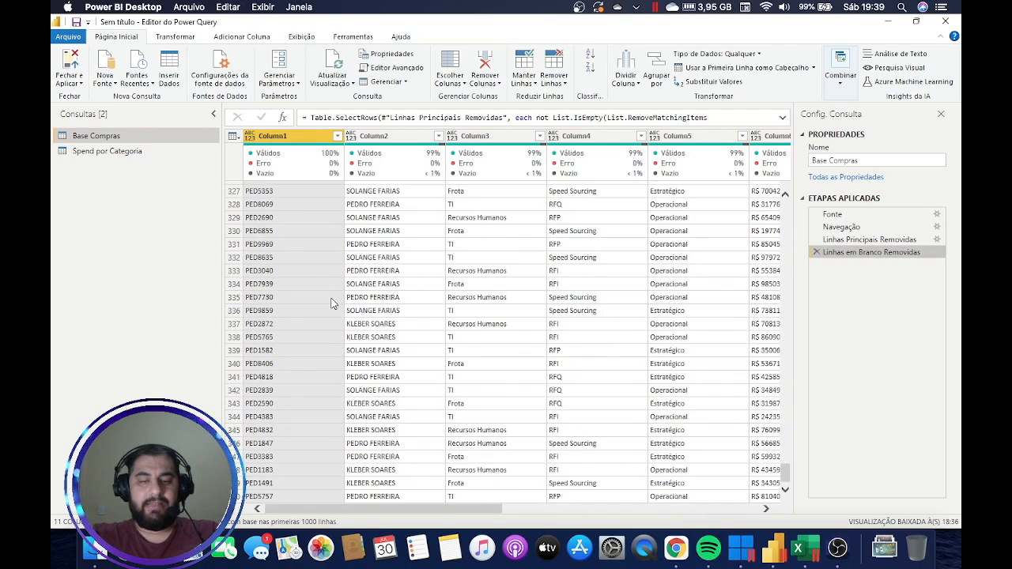
pyautogui.scroll(-5, 300, 197)
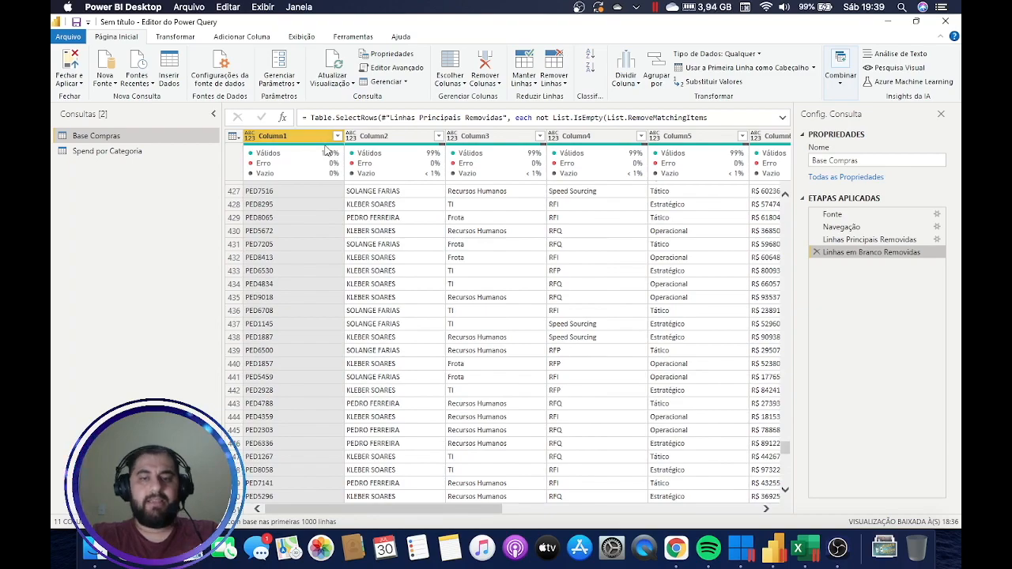
pyautogui.scroll(-10, 279, 318)
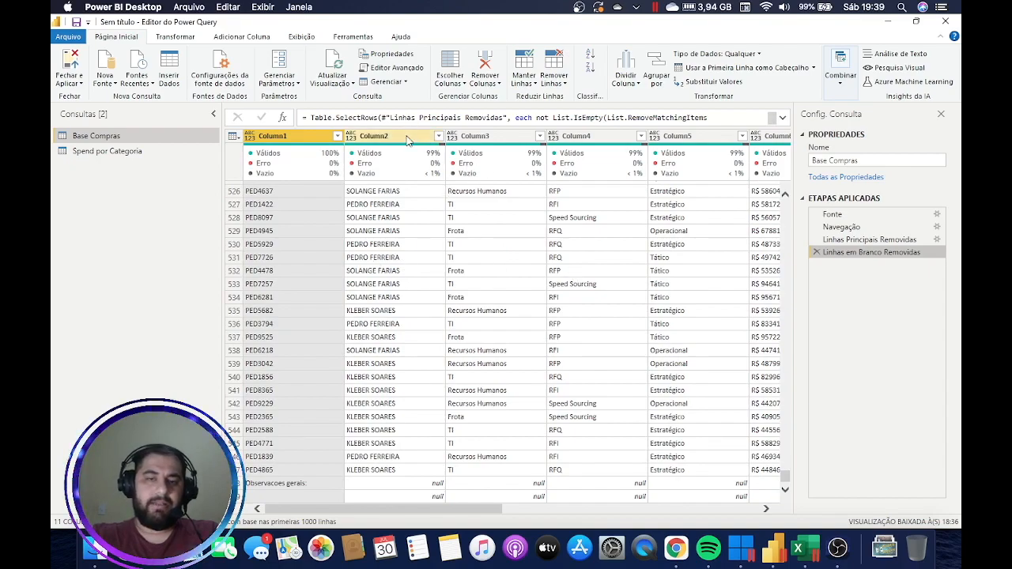
pyautogui.click(409, 243)
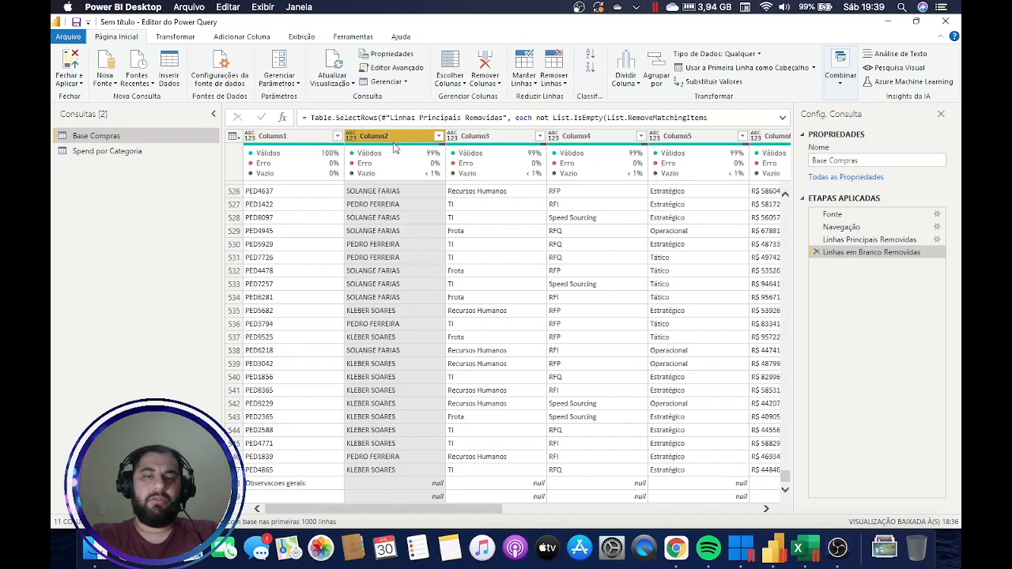
pyautogui.click(306, 147)
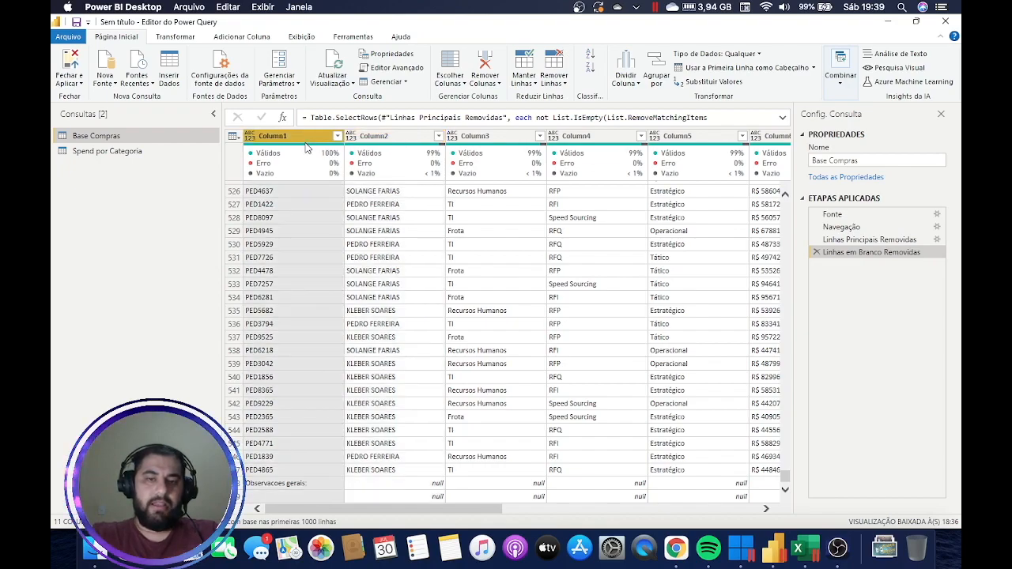
pyautogui.keyDown('ctrl'); pyautogui.click(388, 137); pyautogui.keyUp('ctrl')
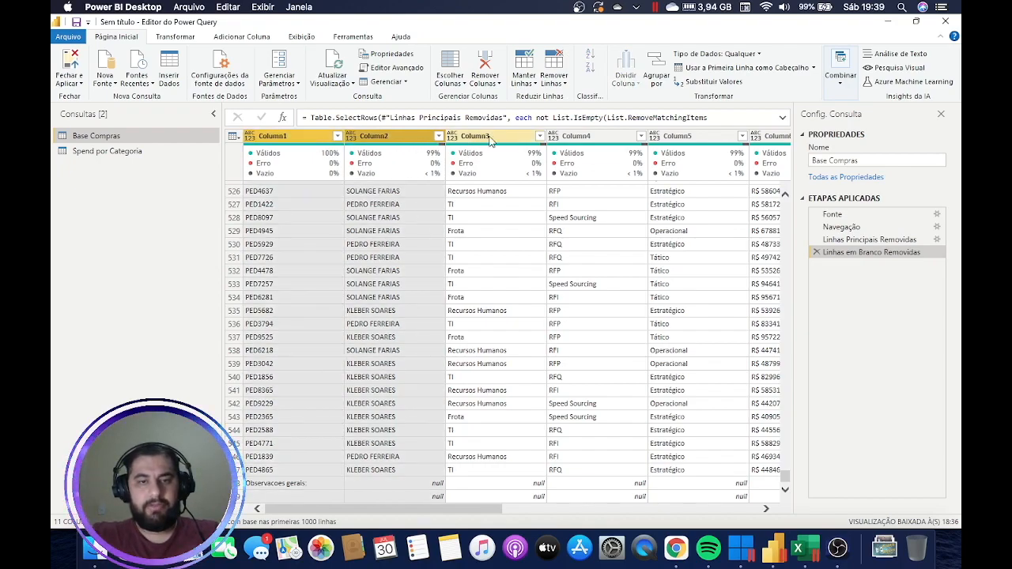
pyautogui.keyDown('ctrl'); pyautogui.click(485, 139); pyautogui.keyUp('ctrl')
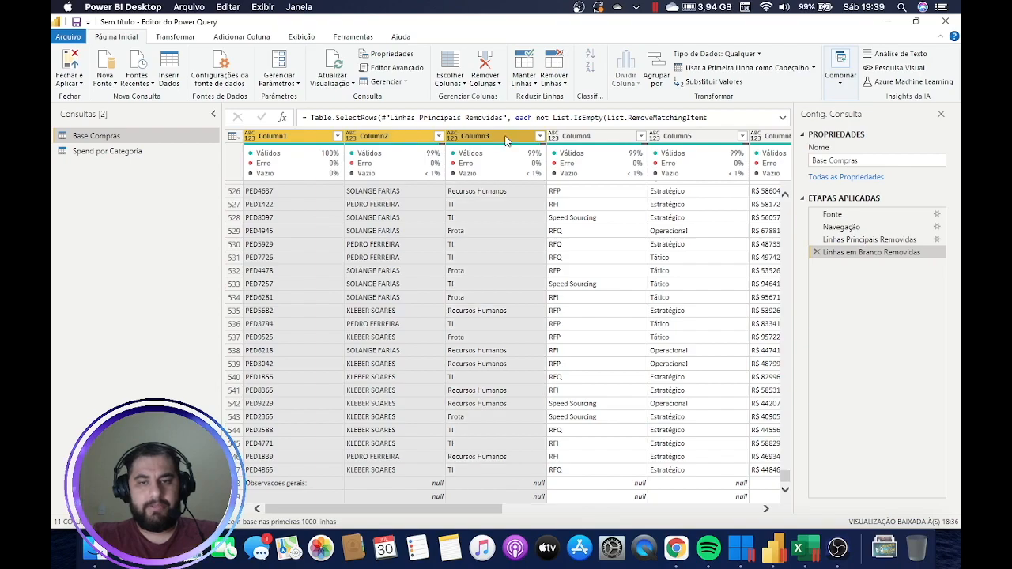
# Try replacing a single space with null in Column1, check the last rows, and delete the Valor Substituído step.
pyautogui.click(328, 139)
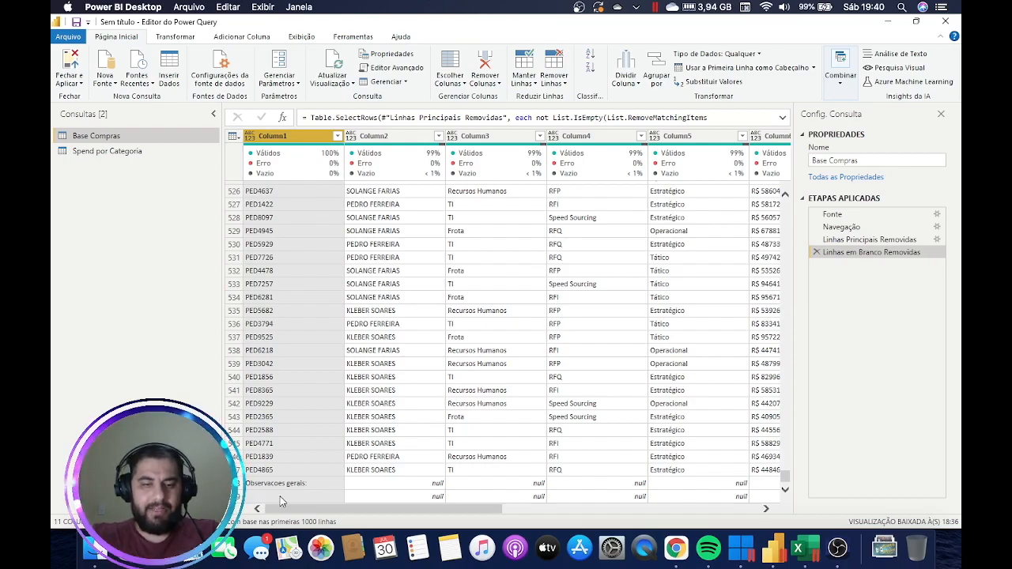
pyautogui.click(712, 82)
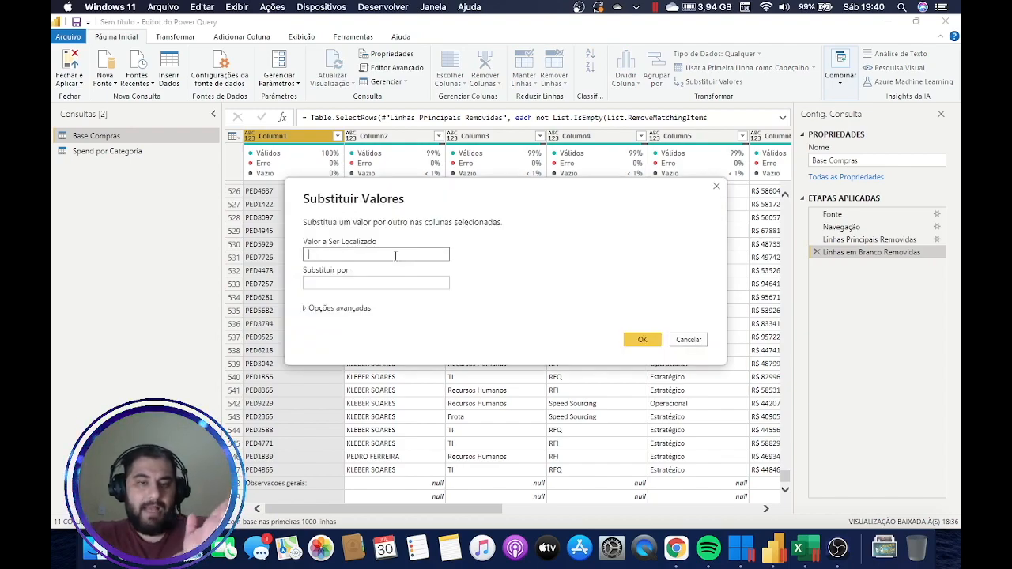
pyautogui.click(363, 283)
pyautogui.write('null')
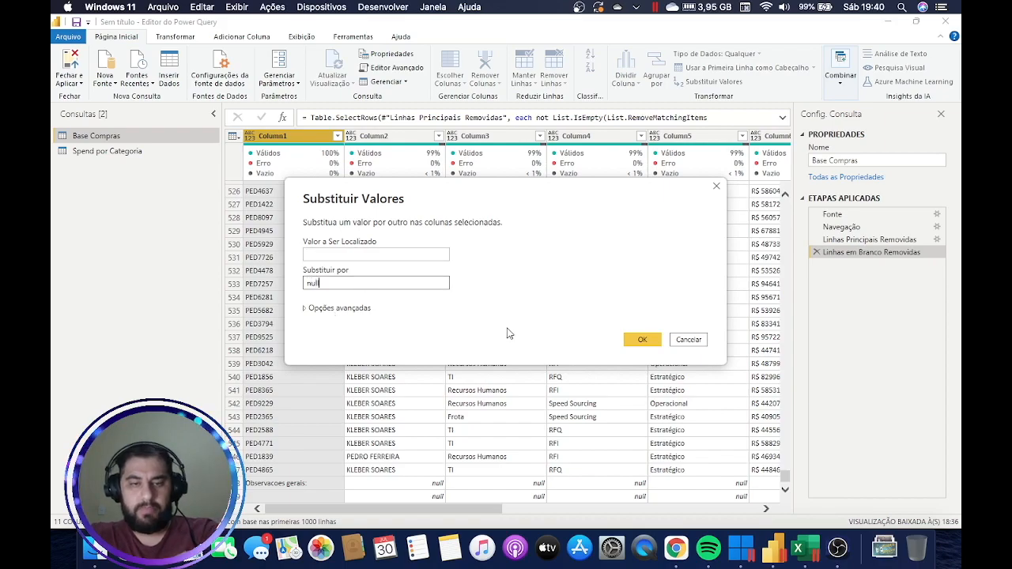
pyautogui.click(642, 339)
pyautogui.scroll(-20, 558, 353)
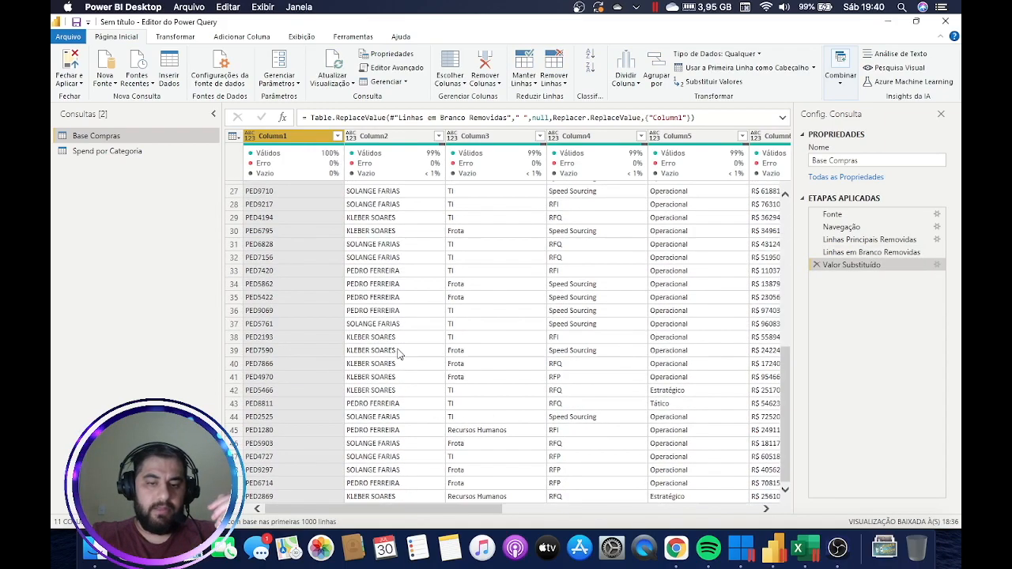
pyautogui.scroll(-20, 399, 354)
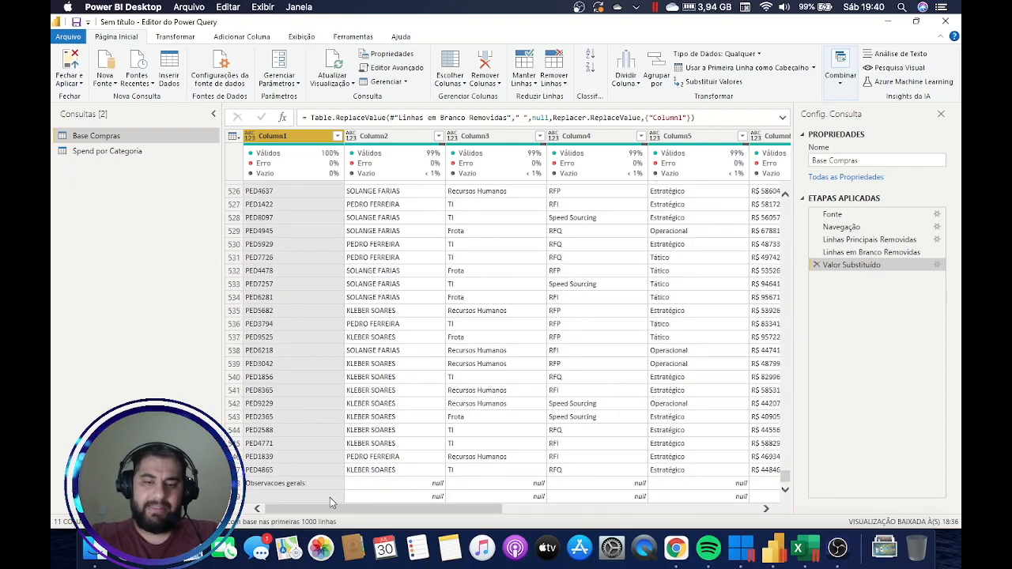
pyautogui.click(817, 266)
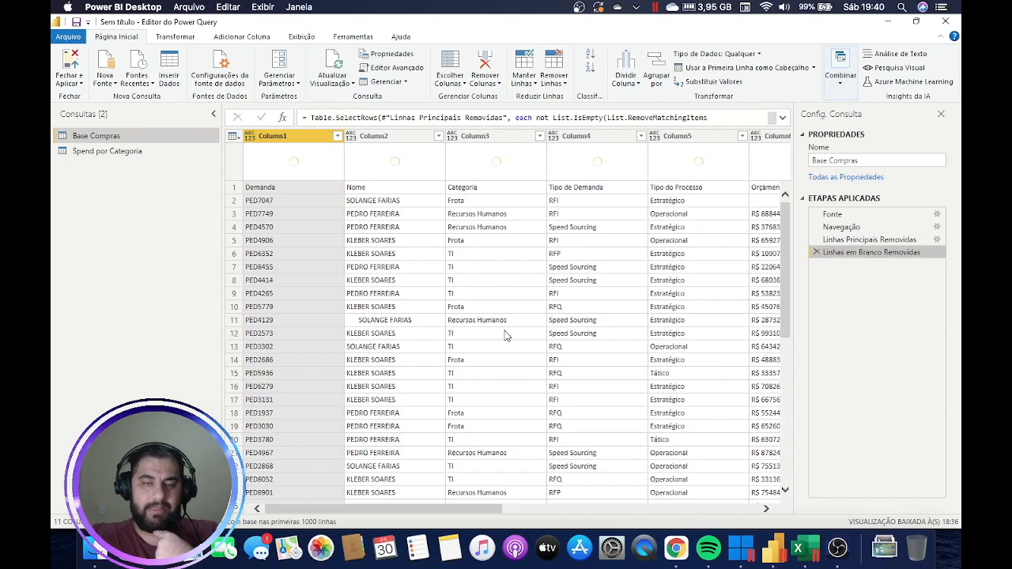
# Filter Column1 of Base Compras to exclude the blank entry and "Observacoes gerais:".
pyautogui.scroll(-20, 378, 328)
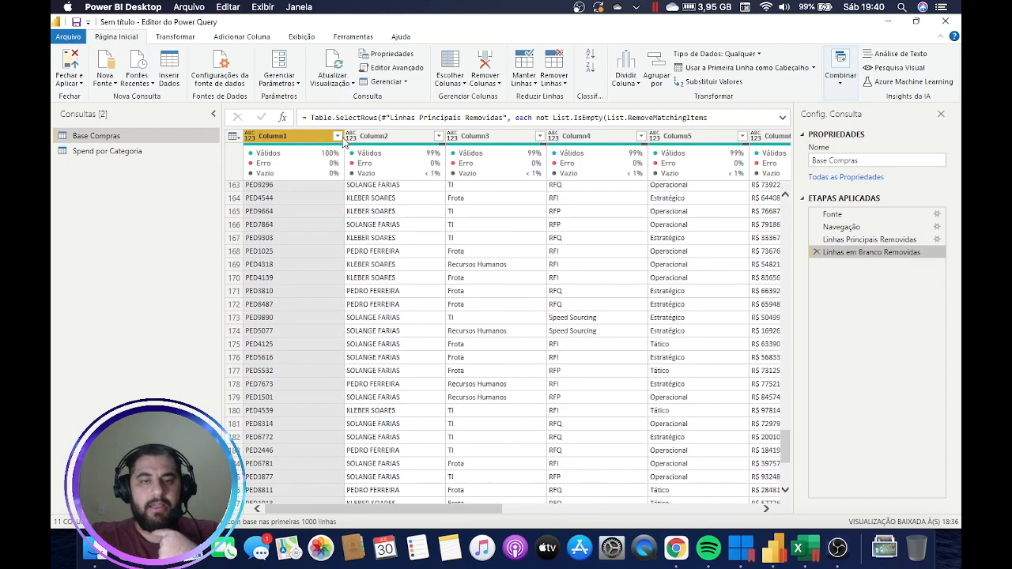
pyautogui.click(338, 137)
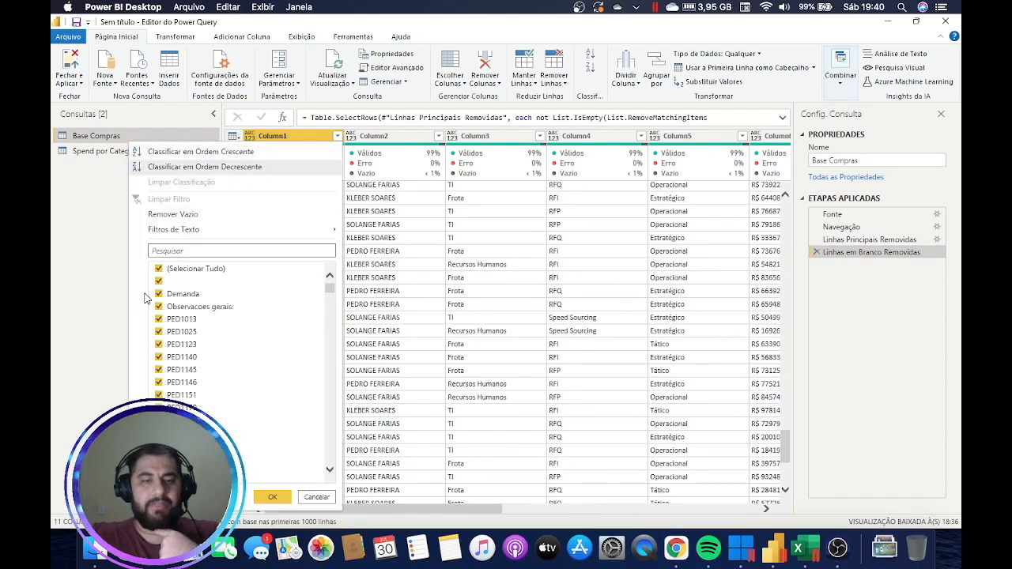
pyautogui.click(158, 281)
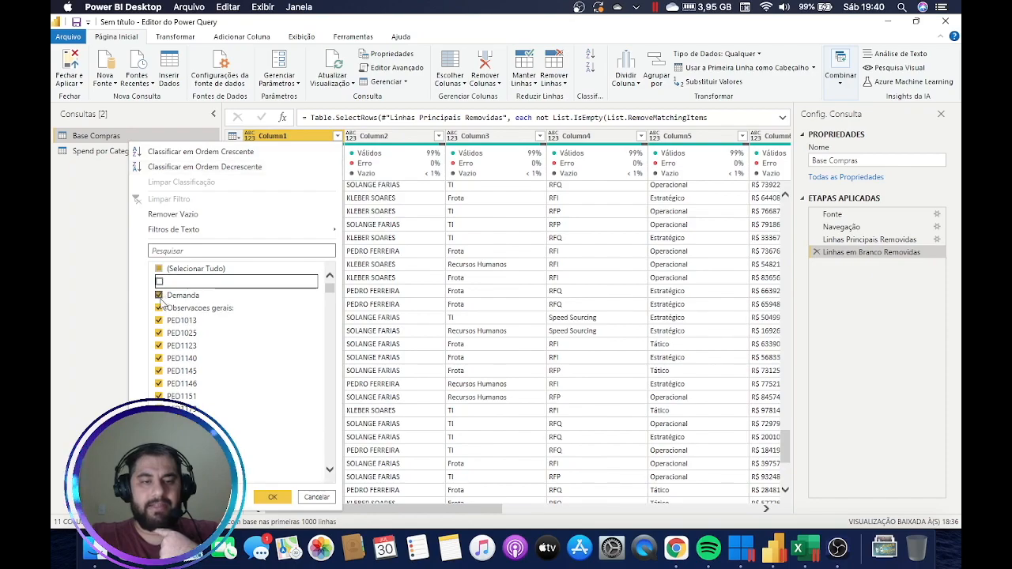
pyautogui.click(159, 308)
pyautogui.click(272, 496)
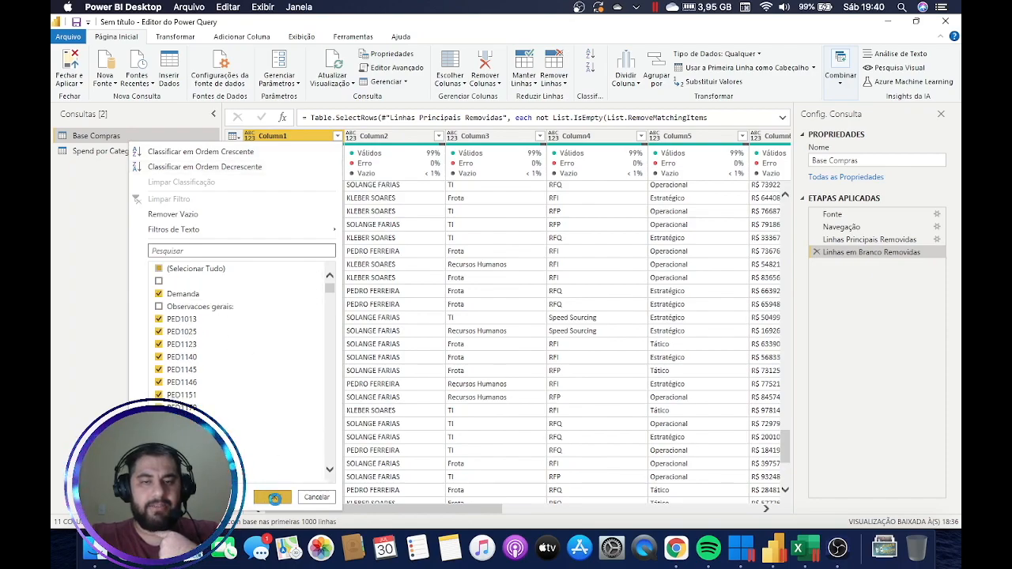
# Check the filtered rows of Base Compras and examine the spacing before the names in Column2.
pyautogui.scroll(-20, 480, 329)
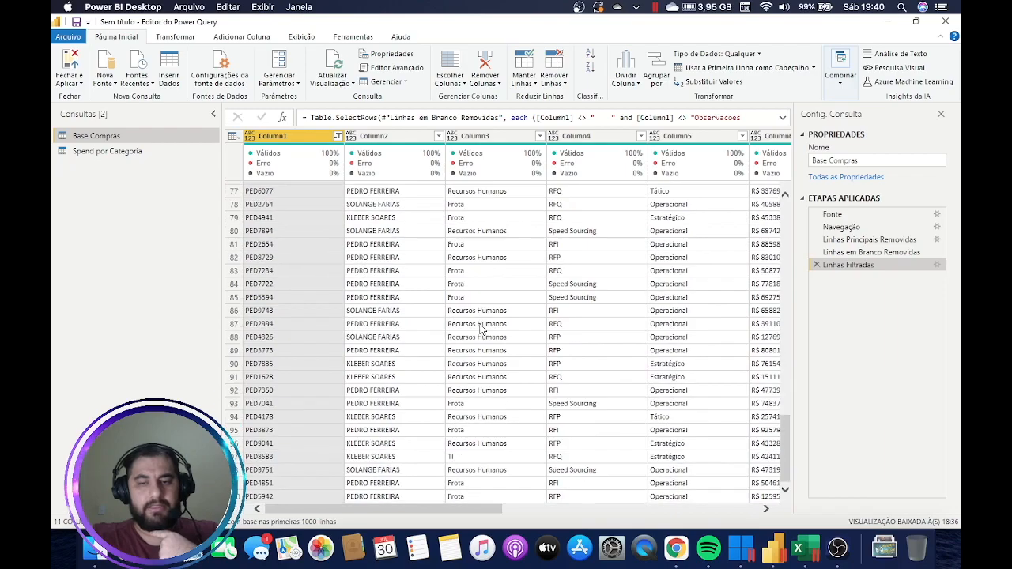
pyautogui.scroll(-20, 480, 329)
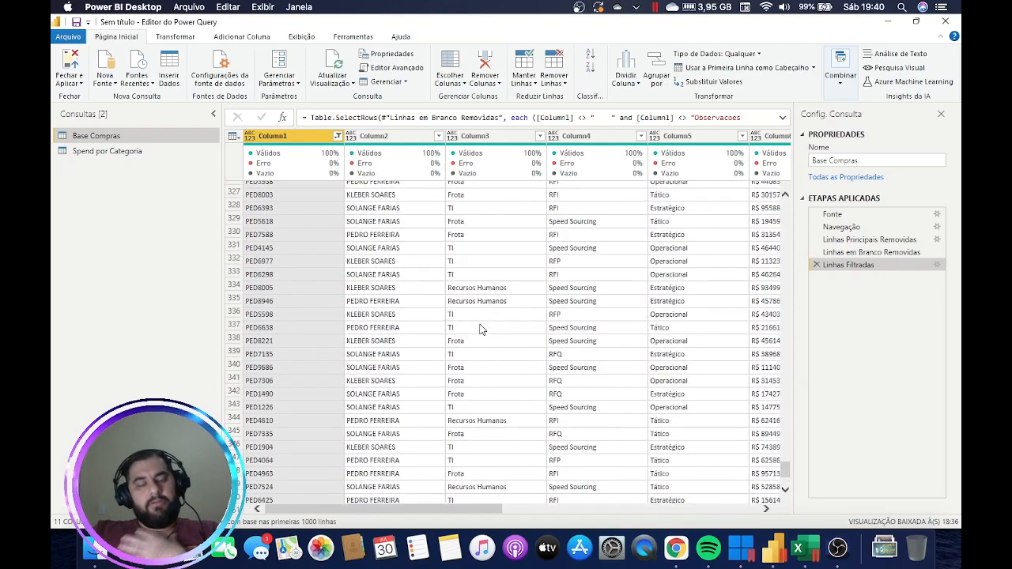
pyautogui.scroll(20, 479, 329)
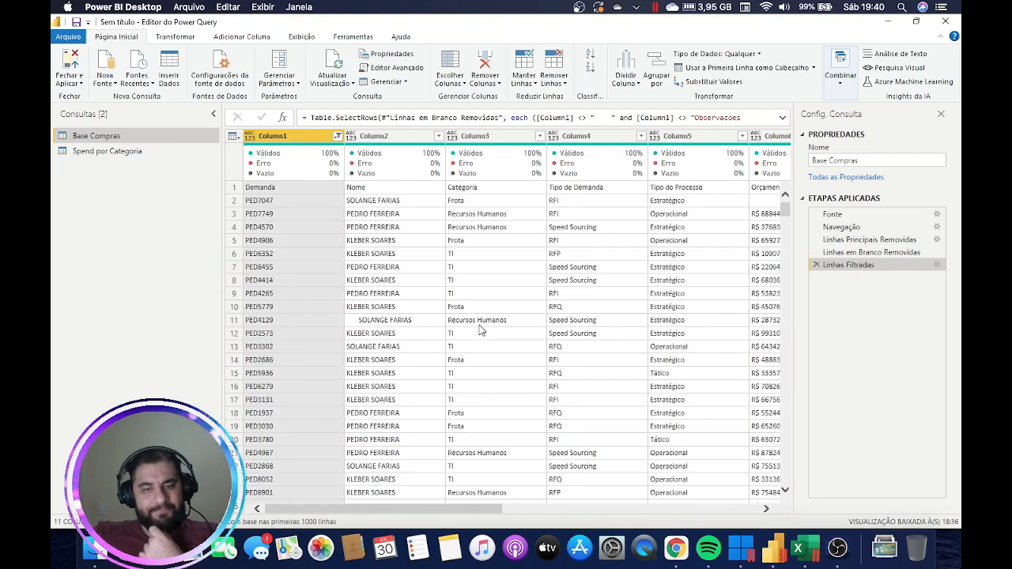
pyautogui.click(385, 202)
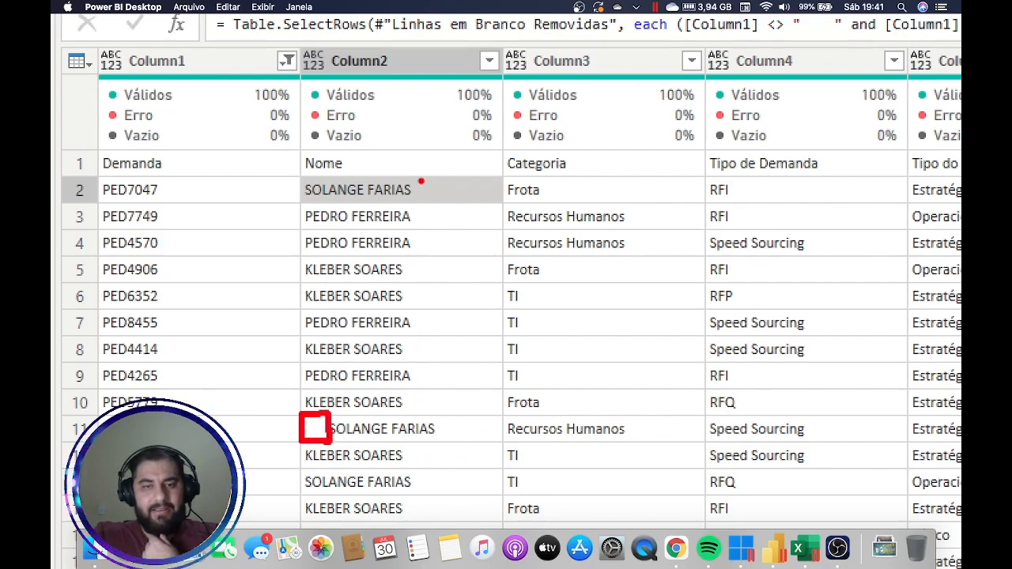
pyautogui.moveTo(417, 179); pyautogui.dragTo(427, 389)
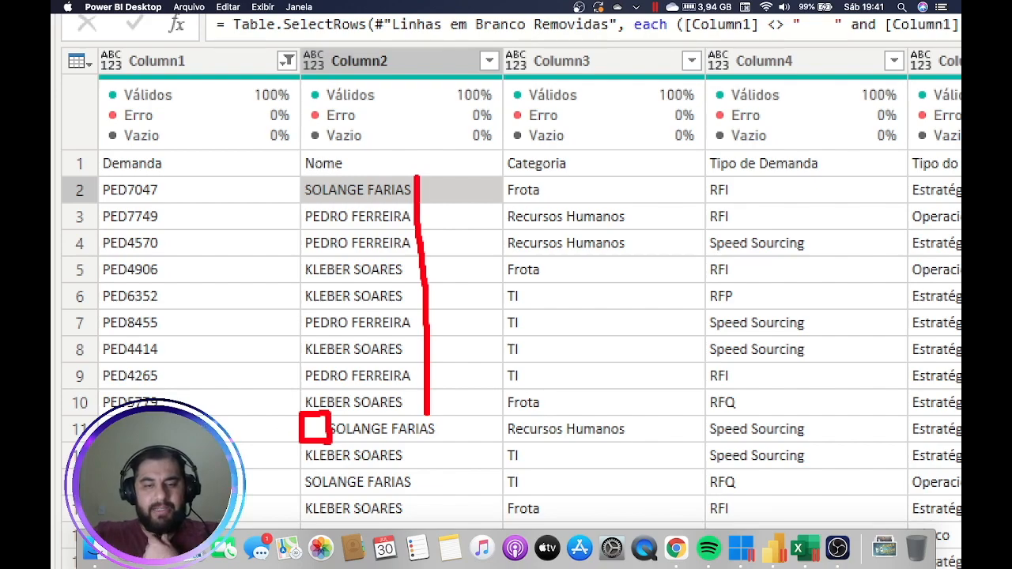
pyautogui.moveTo(274, 413); pyautogui.dragTo(283, 437)
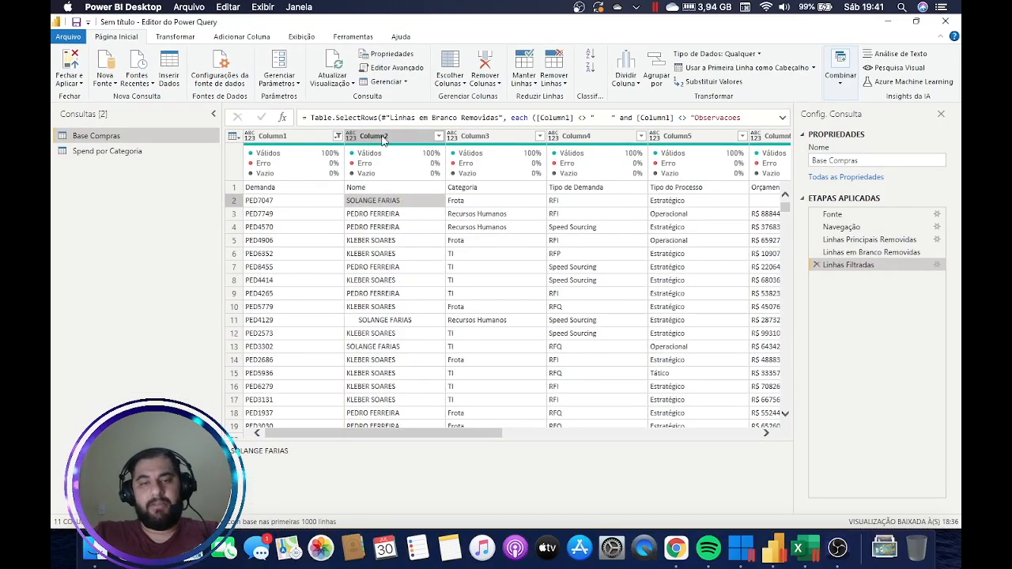
# Examine the Cortar and Limpar text transformations offered for Column2 without applying any of them.
pyautogui.rightClick(382, 138)
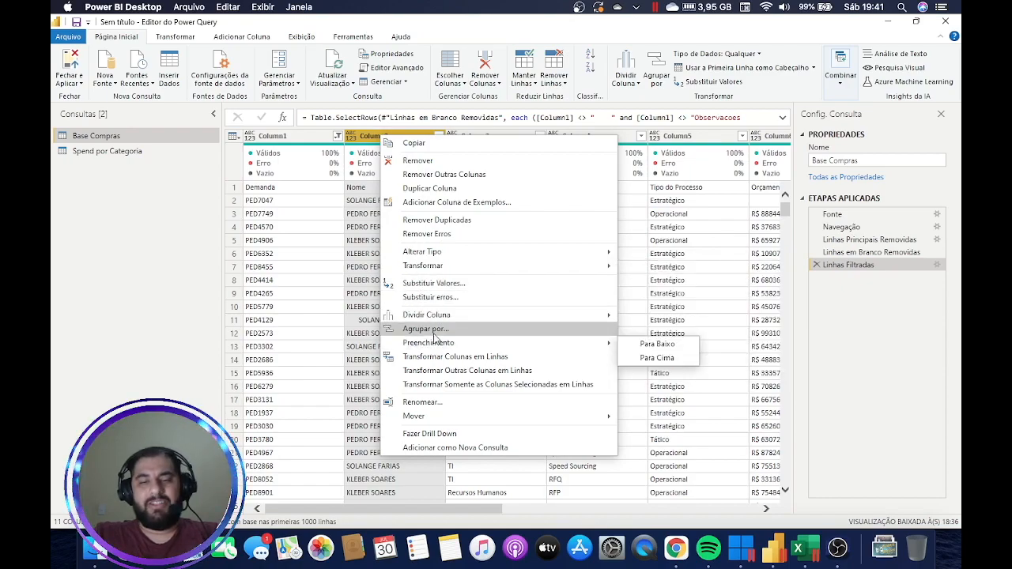
pyautogui.moveTo(441, 267)
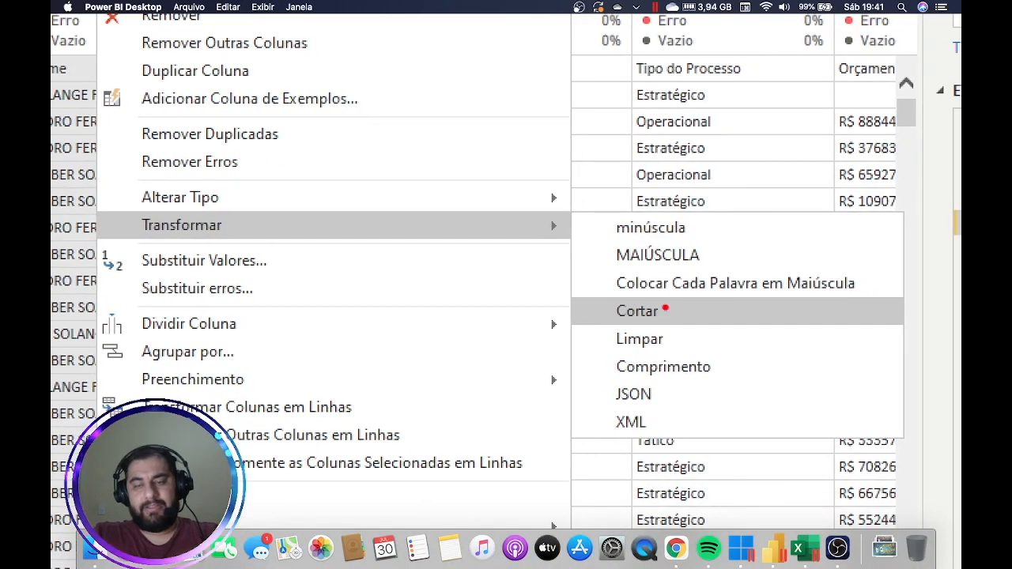
pyautogui.moveTo(580, 308); pyautogui.dragTo(618, 311)
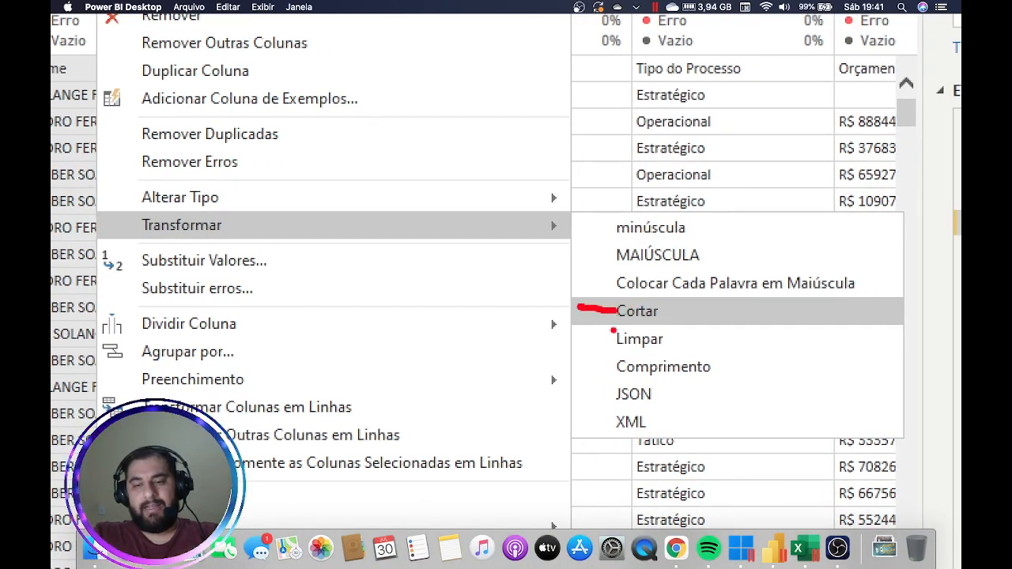
pyautogui.moveTo(587, 342); pyautogui.dragTo(602, 340)
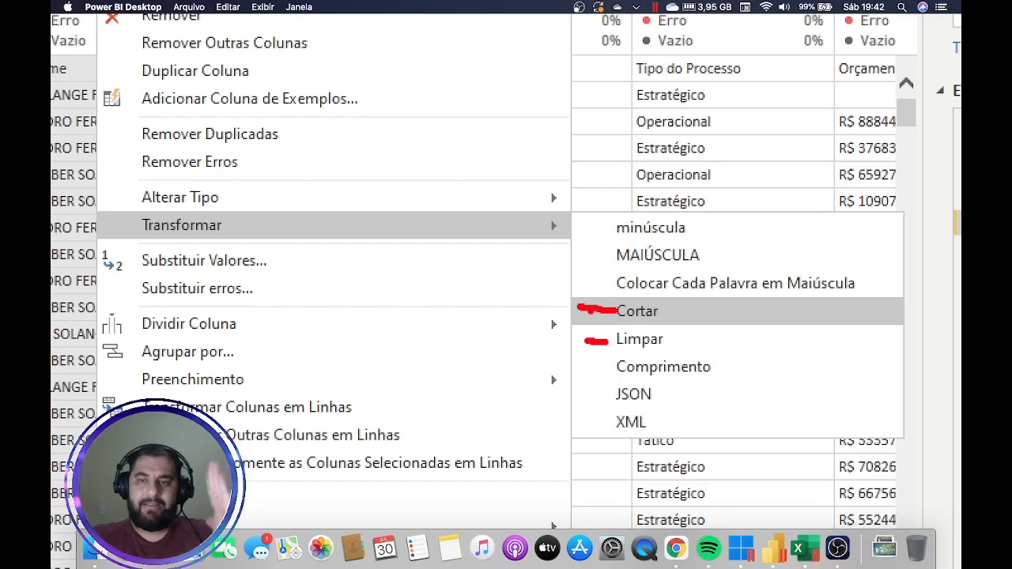
pyautogui.press('Escape')
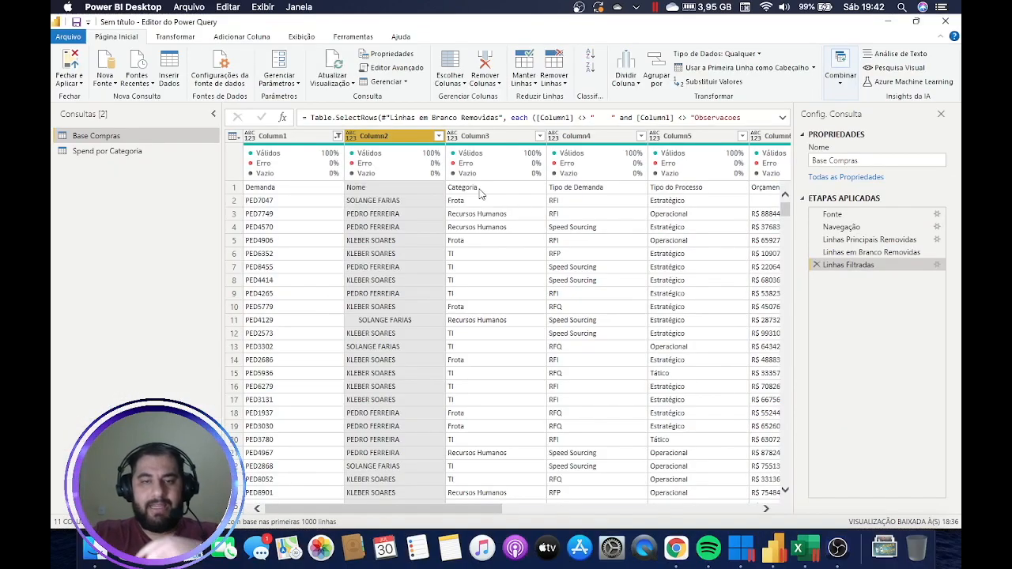
# Apply the Limpar and Cortar text transformations to Column2 of Base Compras and check its rows.
pyautogui.rightClick(408, 147)
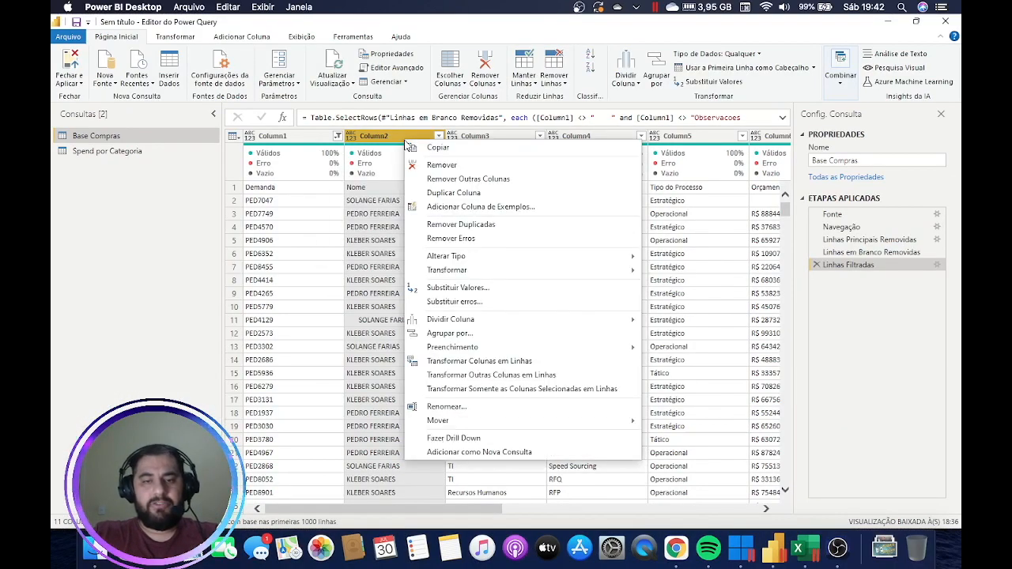
pyautogui.moveTo(470, 269)
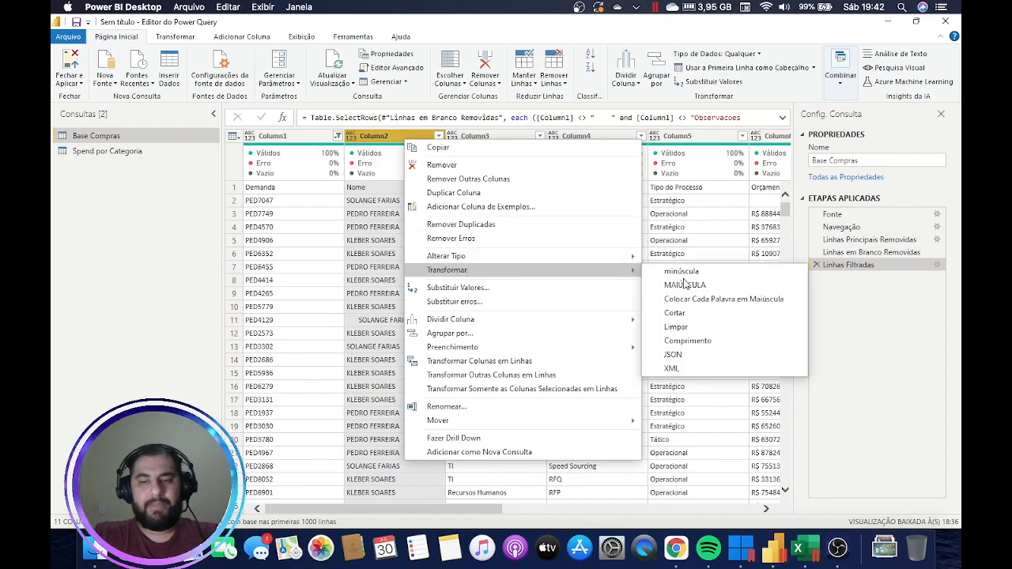
pyautogui.click(680, 326)
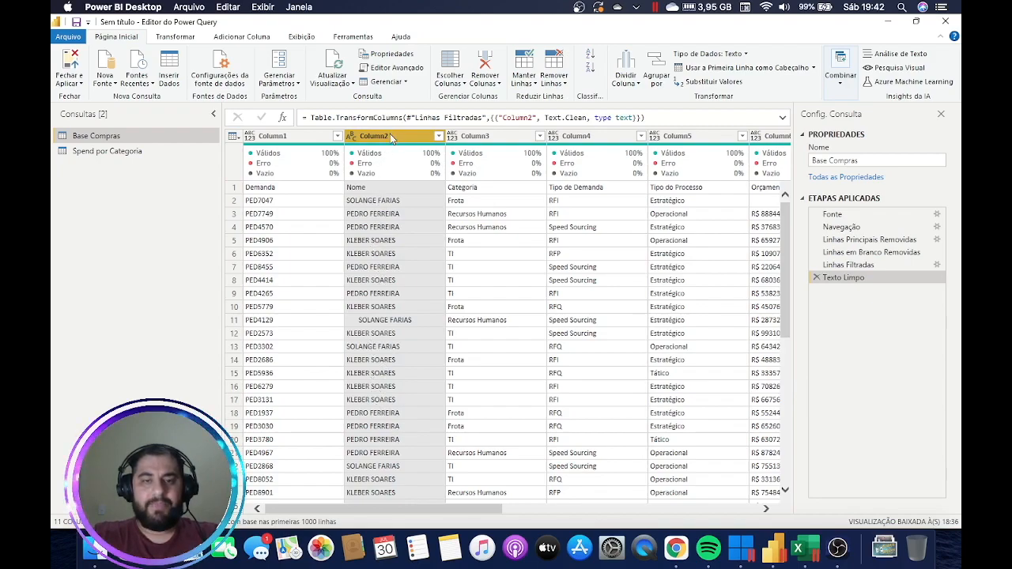
pyautogui.rightClick(391, 137)
pyautogui.moveTo(544, 266)
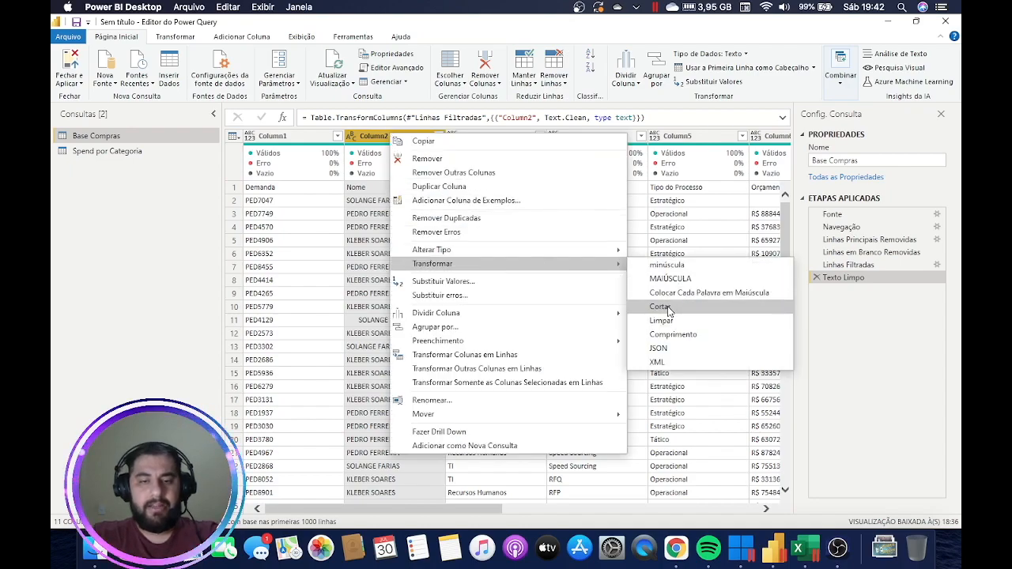
pyautogui.click(660, 307)
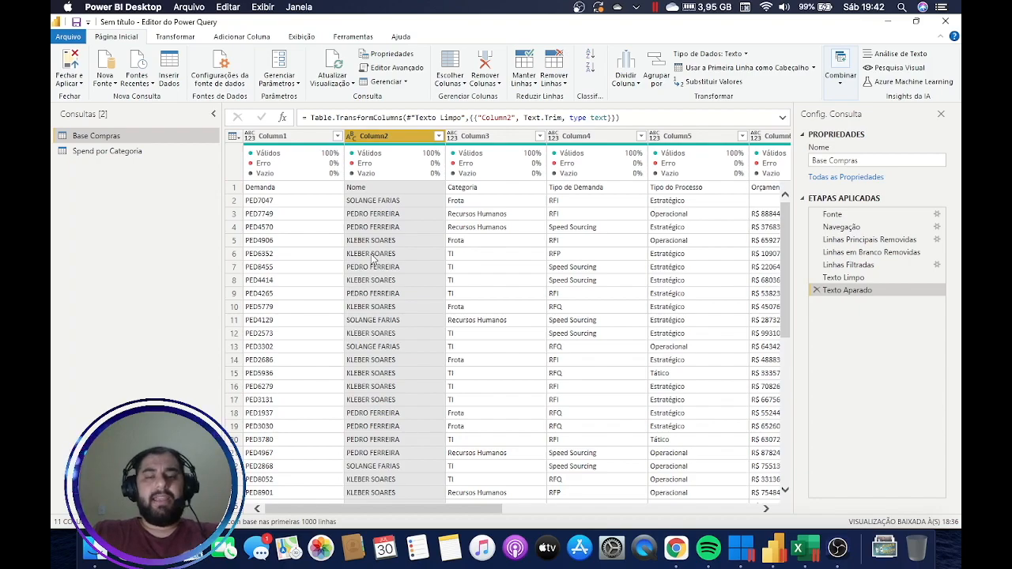
pyautogui.scroll(-20, 387, 265)
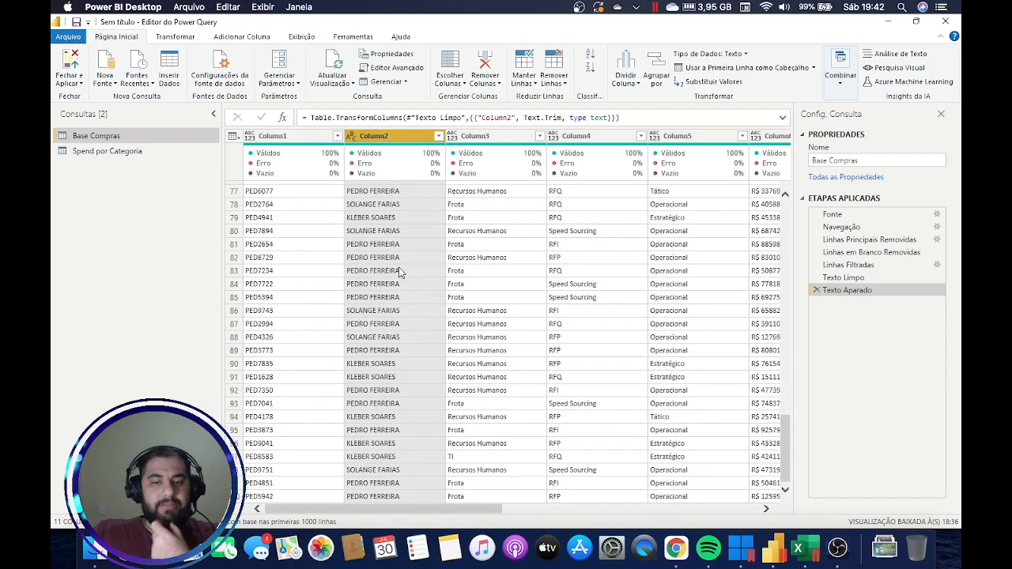
pyautogui.scroll(20, 399, 271)
# Try capitalizing each word in Column2, check the rows, and delete that applied step.
pyautogui.rightClick(381, 139)
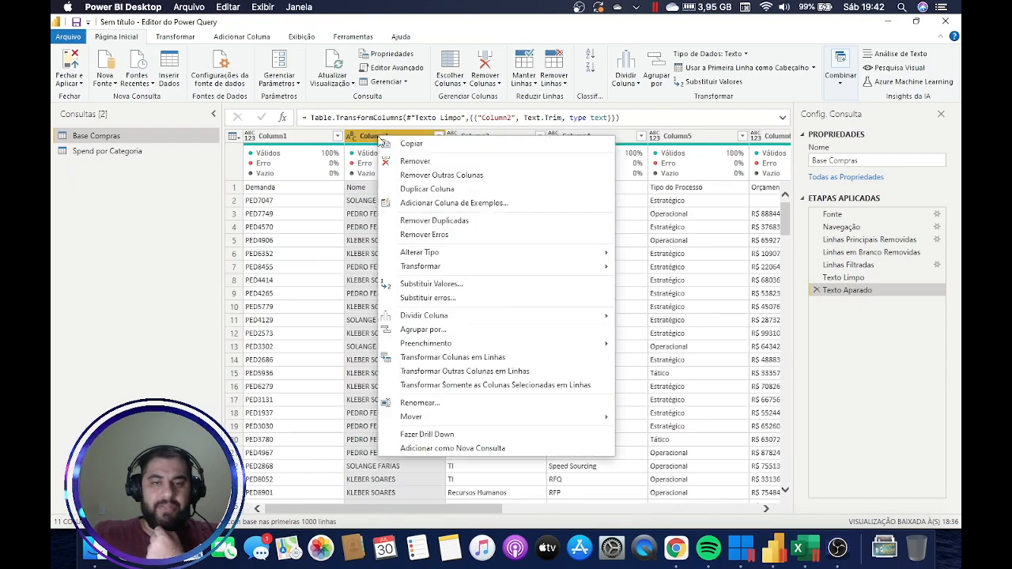
pyautogui.moveTo(464, 271)
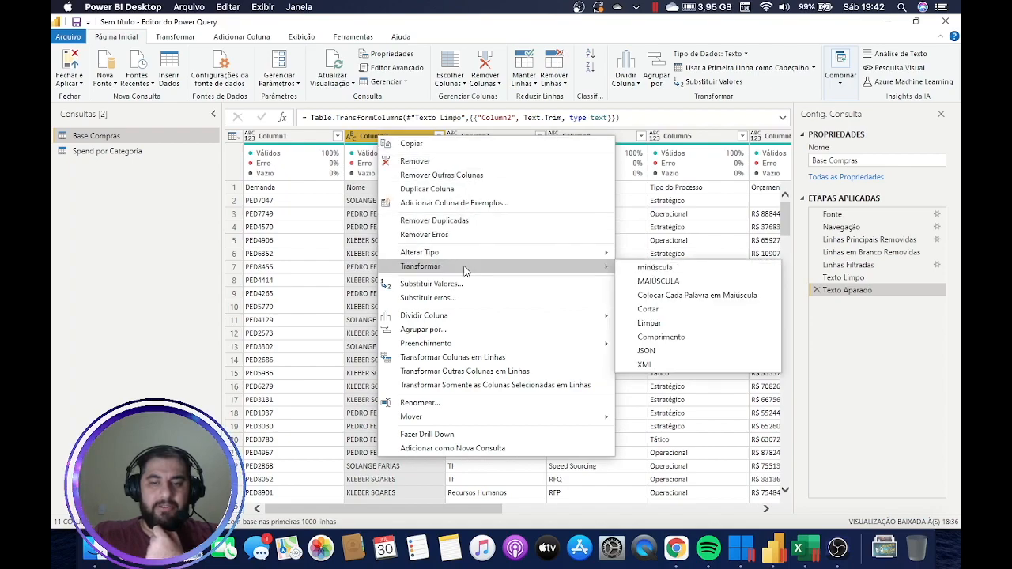
pyautogui.click(650, 296)
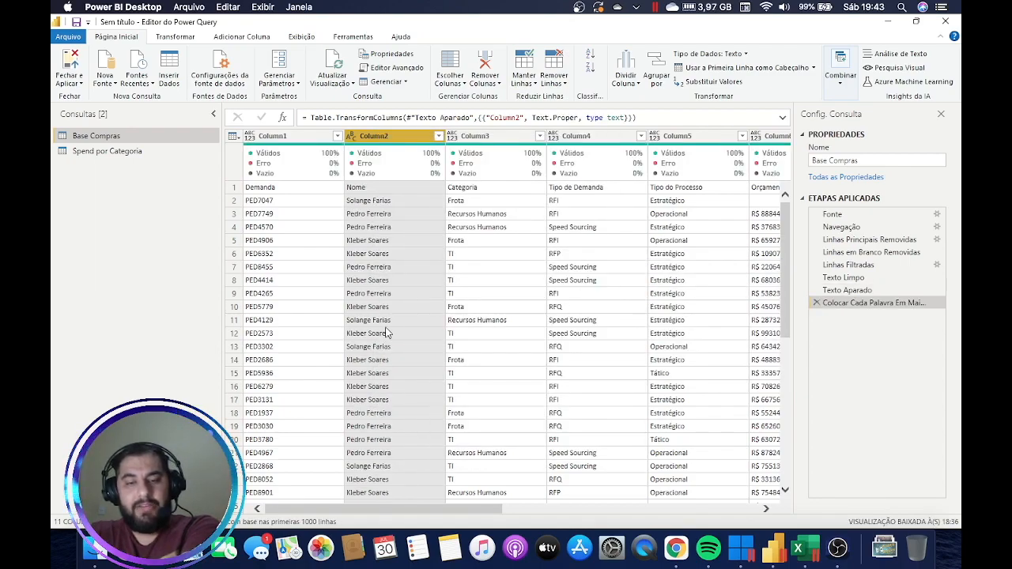
pyautogui.scroll(-8, 380, 325)
pyautogui.scroll(-20, 379, 326)
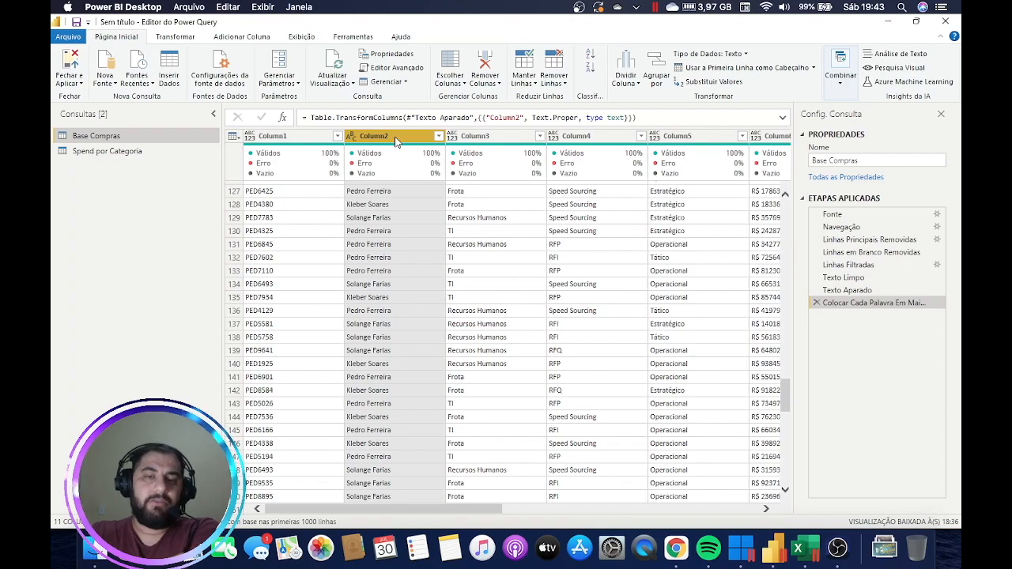
pyautogui.click(815, 302)
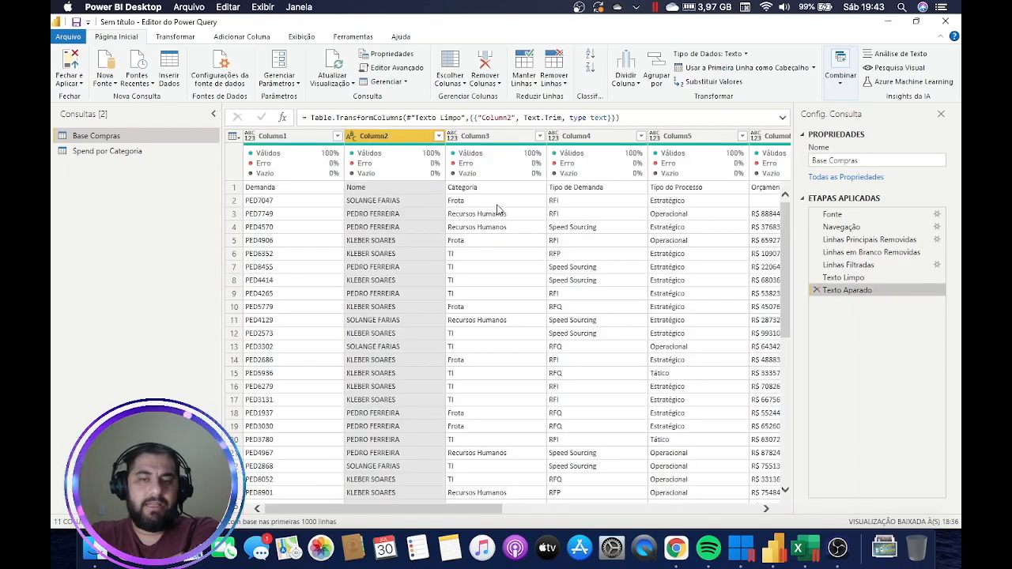
# Try converting Column3 to uppercase and delete the Texto em Maiúscula step.
pyautogui.click(479, 142)
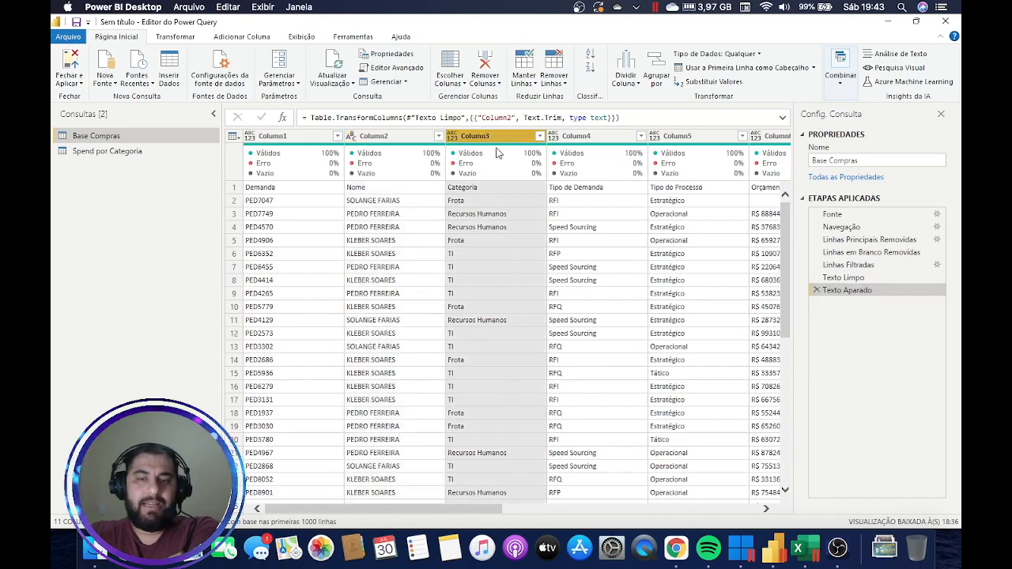
pyautogui.rightClick(492, 138)
pyautogui.moveTo(613, 273)
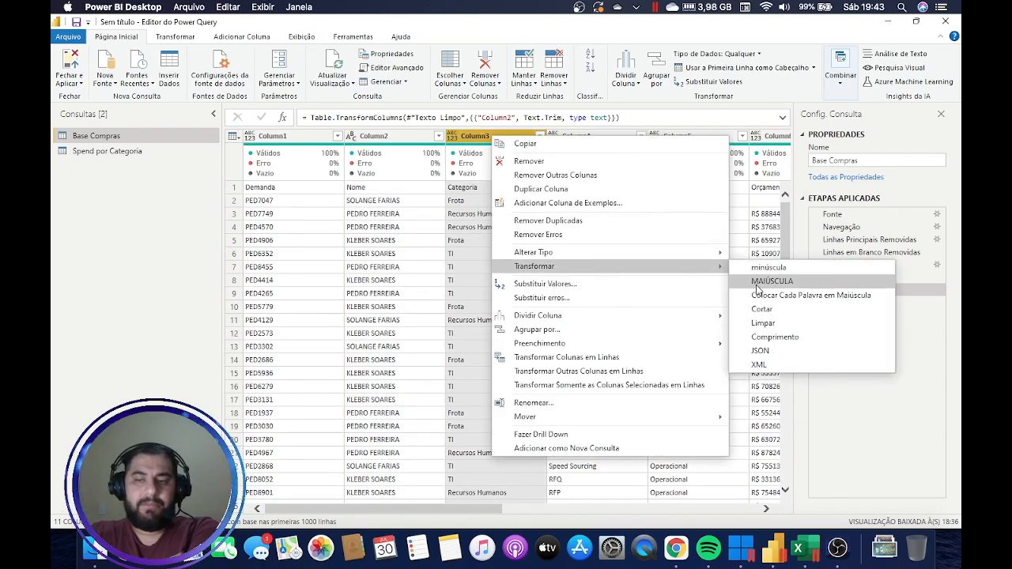
pyautogui.click(757, 283)
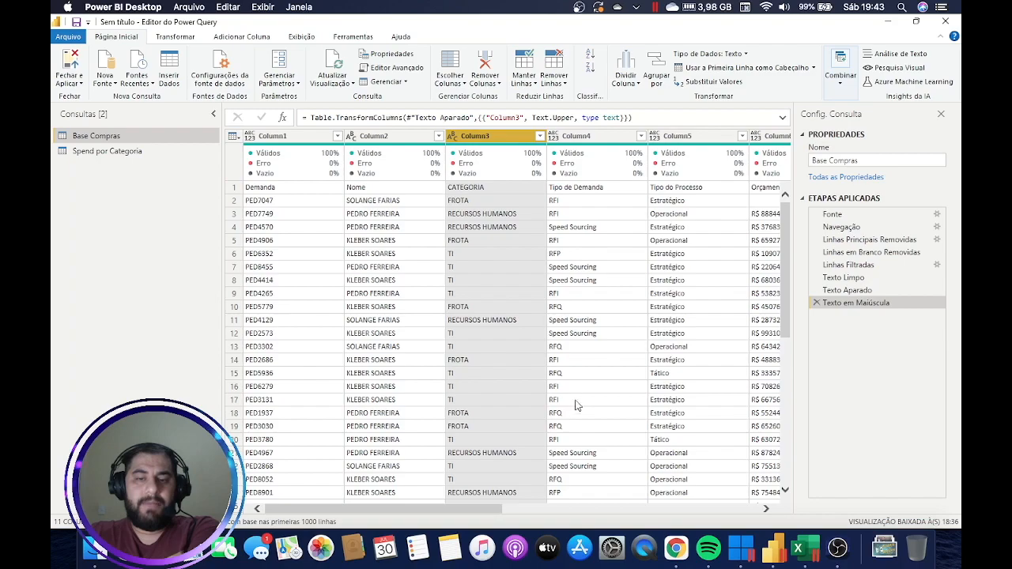
pyautogui.click(817, 303)
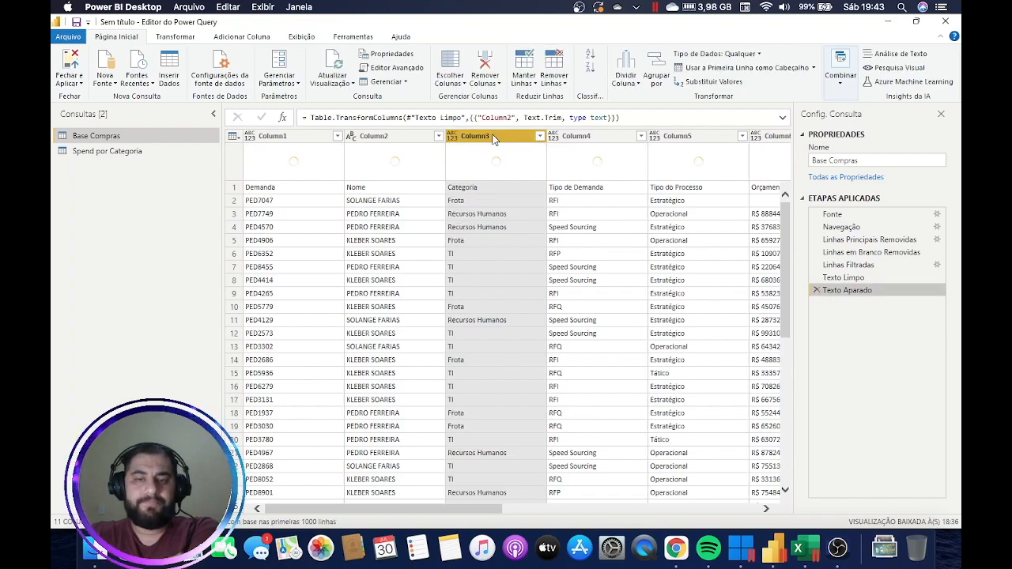
# Try converting Column3 to lowercase and delete the Texto em Minúscula step.
pyautogui.rightClick(492, 138)
pyautogui.moveTo(597, 265)
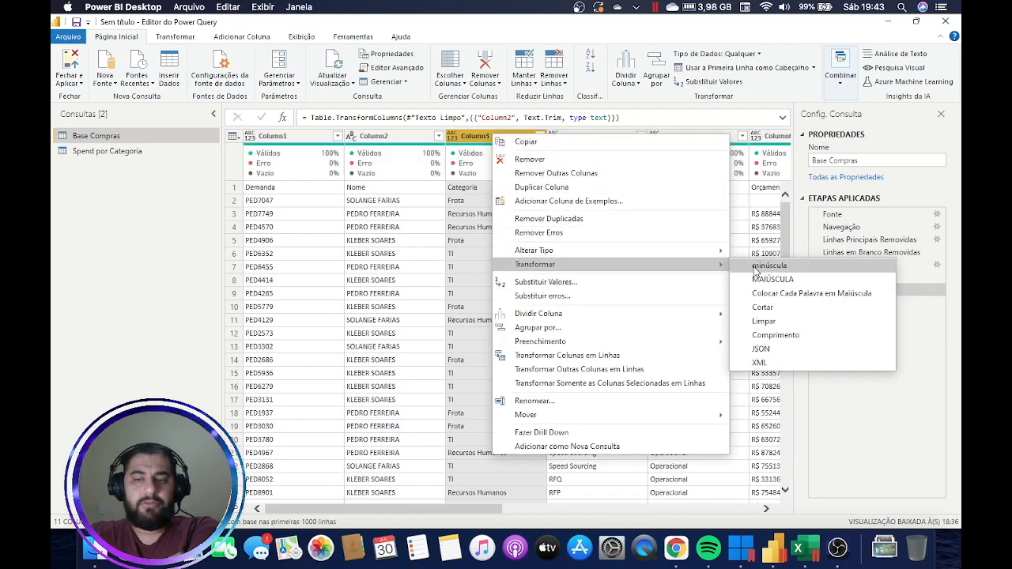
pyautogui.click(755, 270)
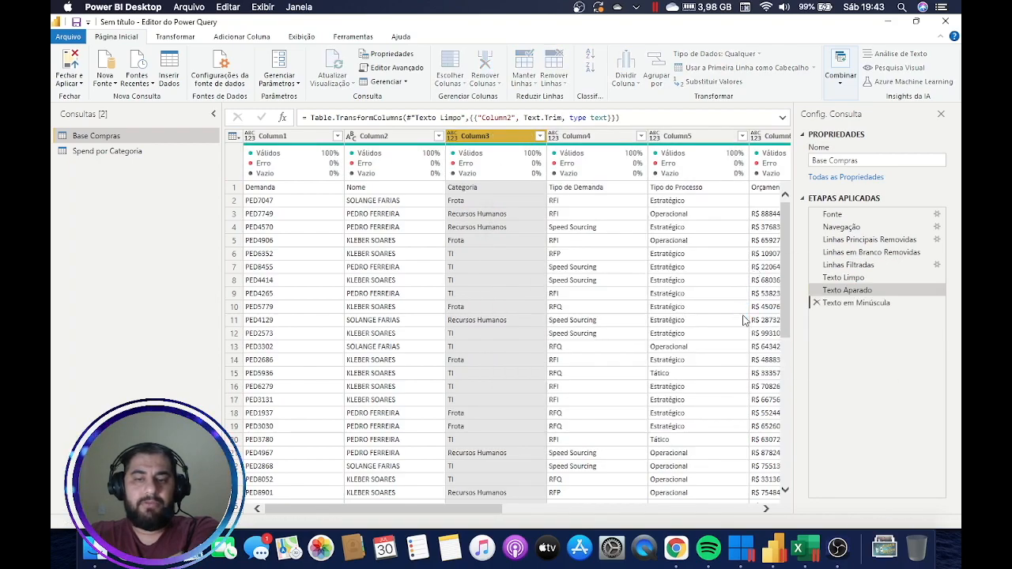
pyautogui.click(817, 304)
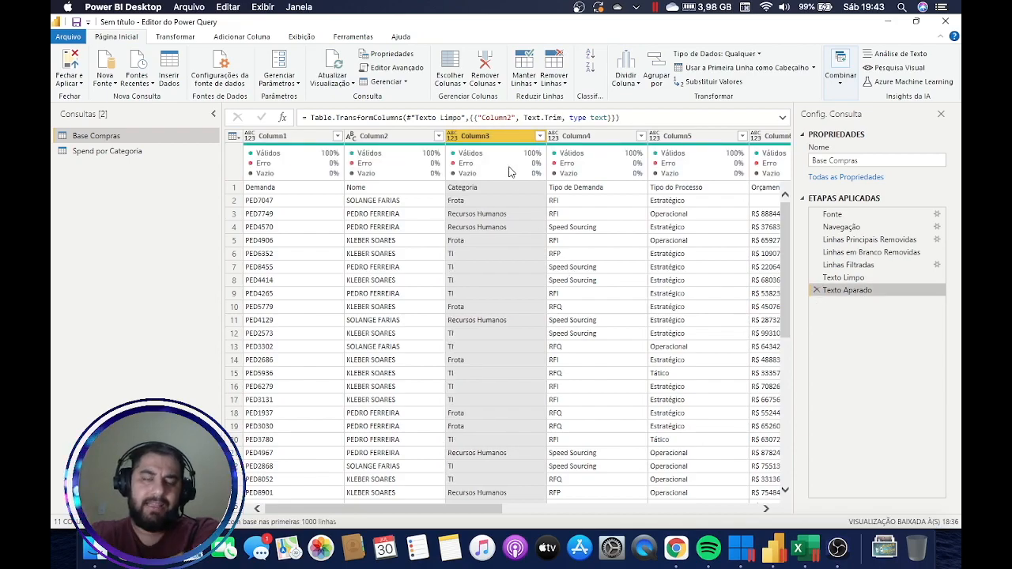
# Capitalize each word in Column2 with the Colocar Cada Palavra em Maiúscula transformation.
pyautogui.rightClick(397, 140)
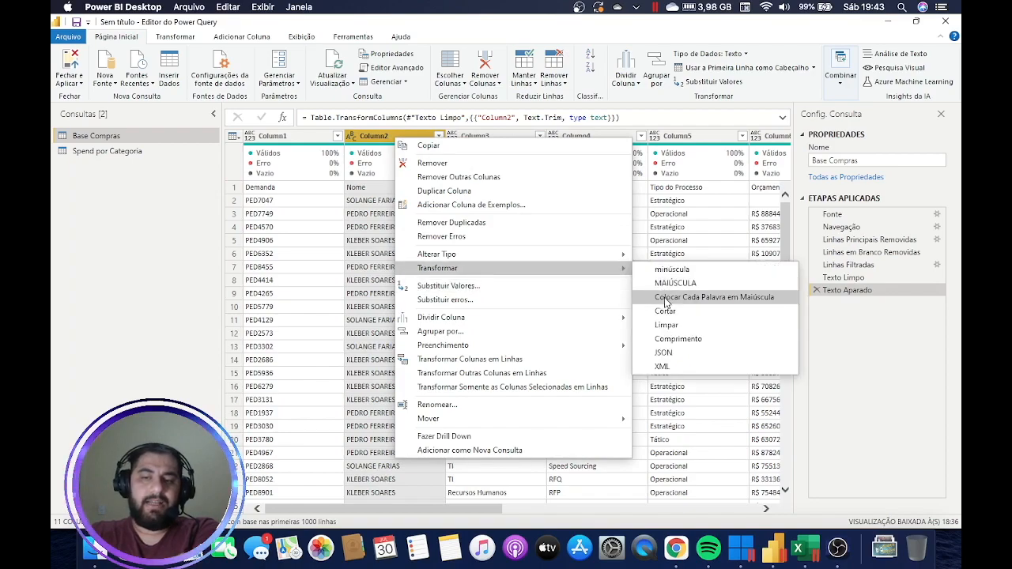
pyautogui.click(666, 298)
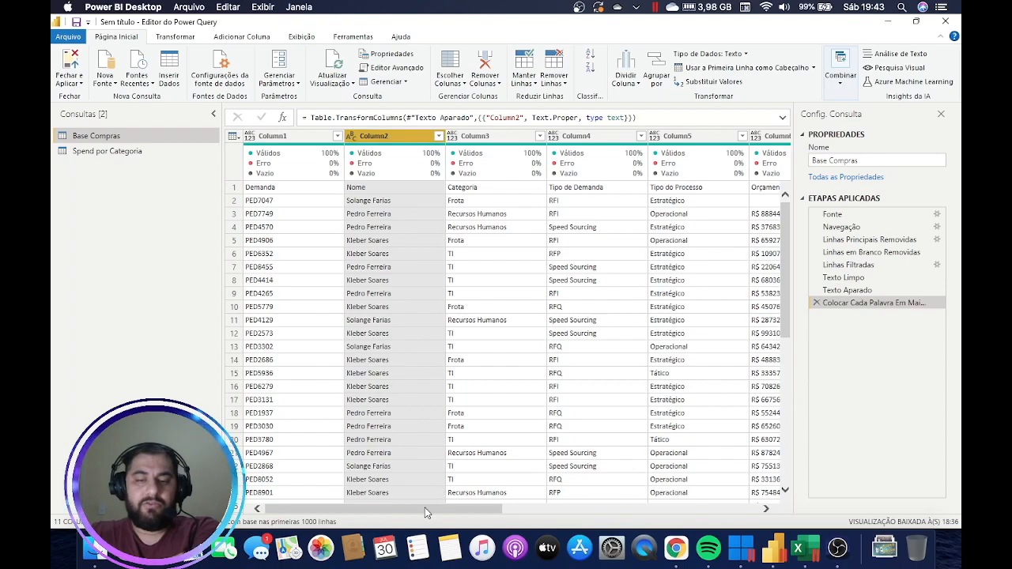
# Examine the budget values in Column6 and the contents of the remaining columns up to Column11.
pyautogui.moveTo(425, 513); pyautogui.dragTo(599, 510)
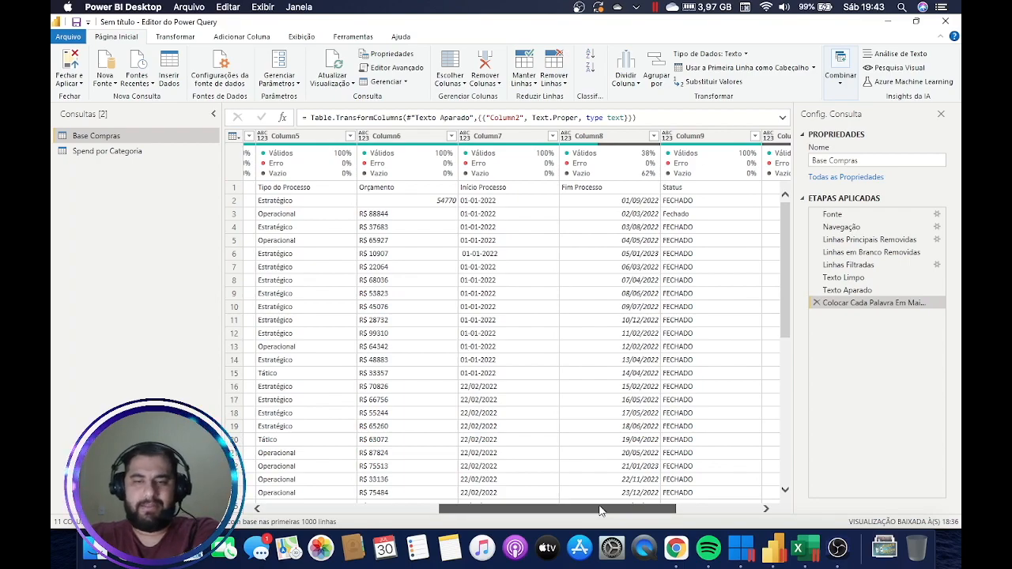
pyautogui.click(377, 219)
pyautogui.scroll(-10, 399, 247)
pyautogui.scroll(-15, 399, 249)
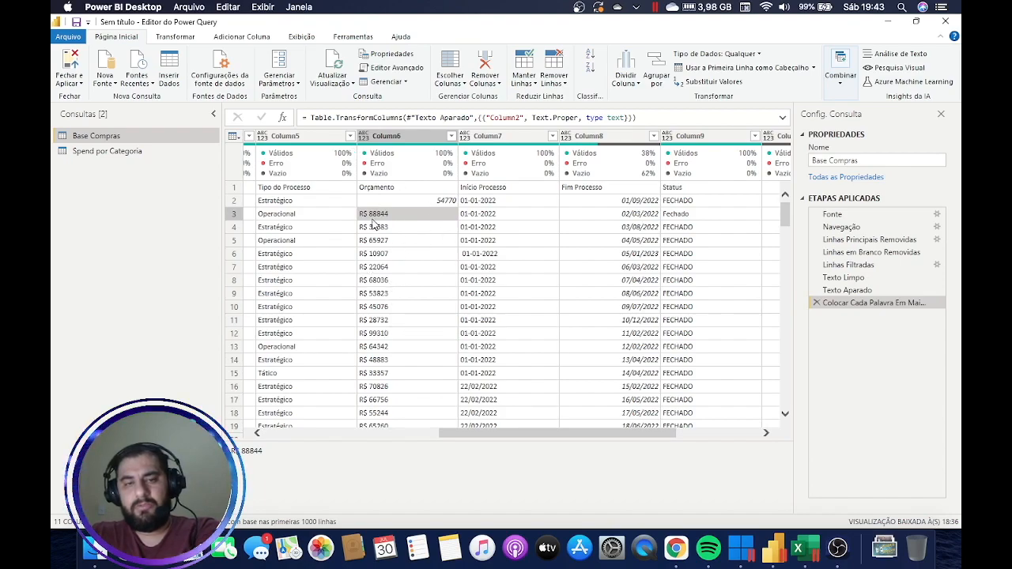
pyautogui.click(410, 215)
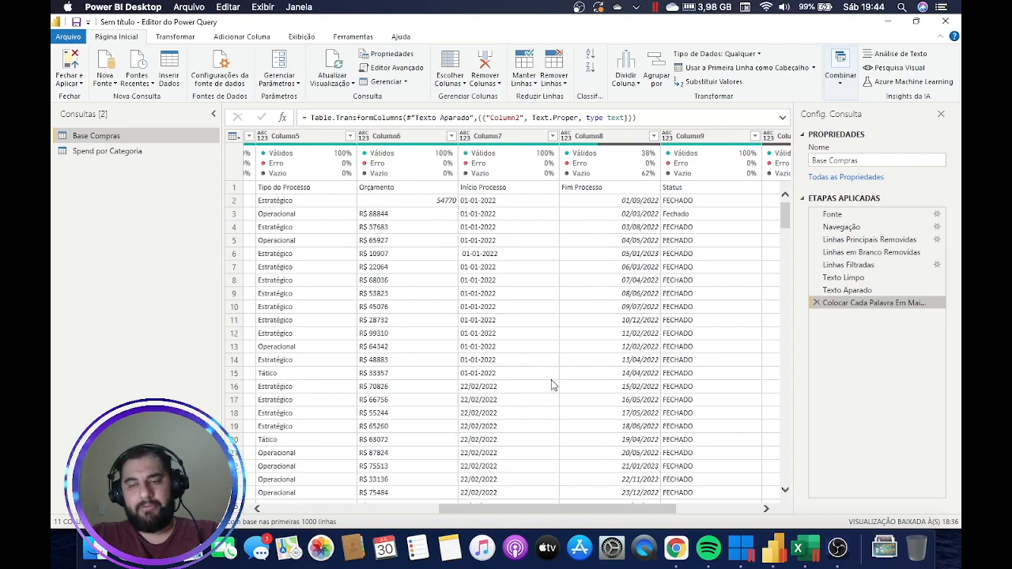
pyautogui.moveTo(551, 513); pyautogui.dragTo(654, 512)
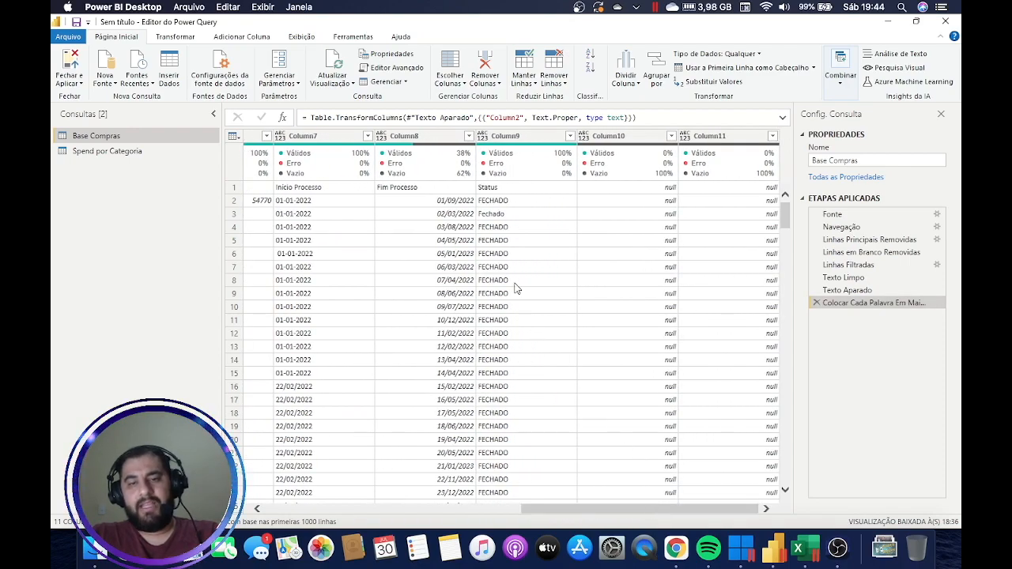
# Examine the contents and data quality of Column9, Column10 and Column11.
pyautogui.click(510, 138)
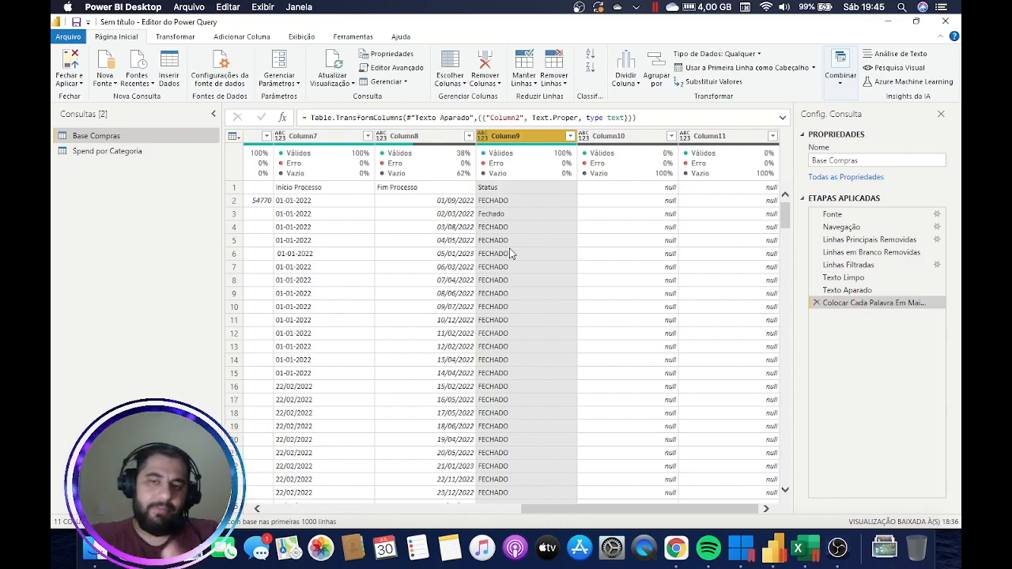
pyautogui.click(655, 141)
pyautogui.click(713, 140)
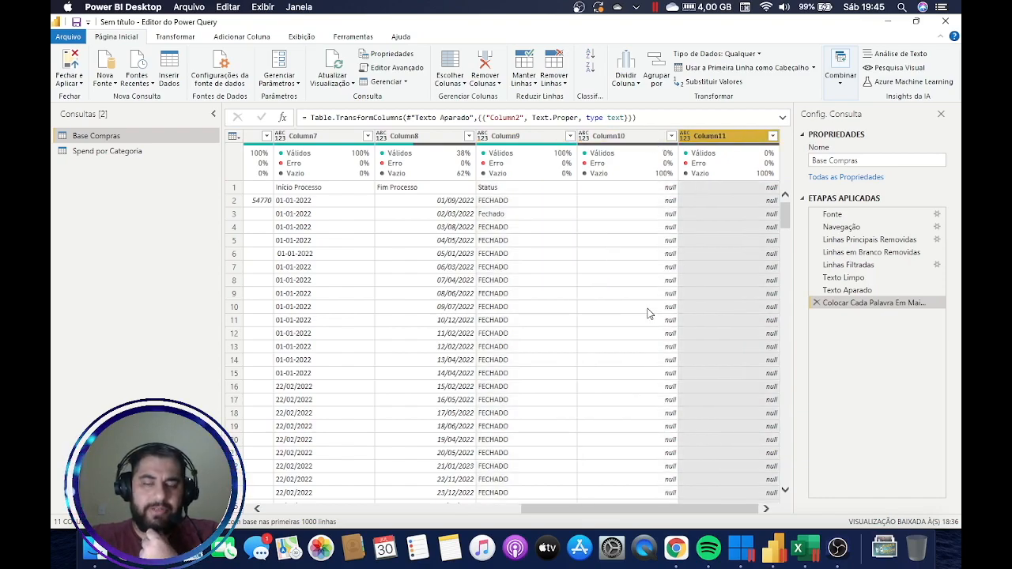
pyautogui.click(628, 283)
pyautogui.click(711, 266)
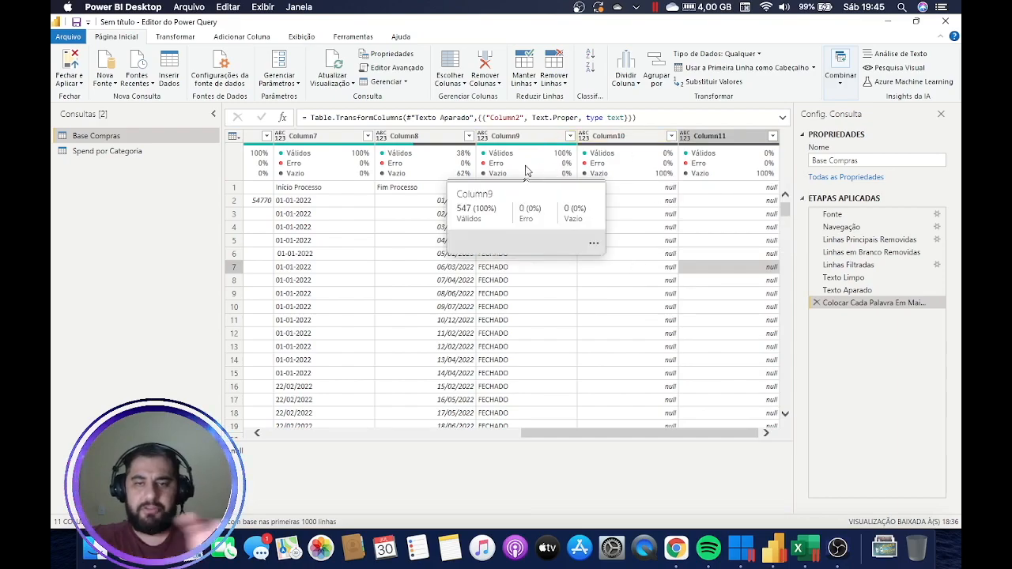
pyautogui.scroll(-15, 548, 296)
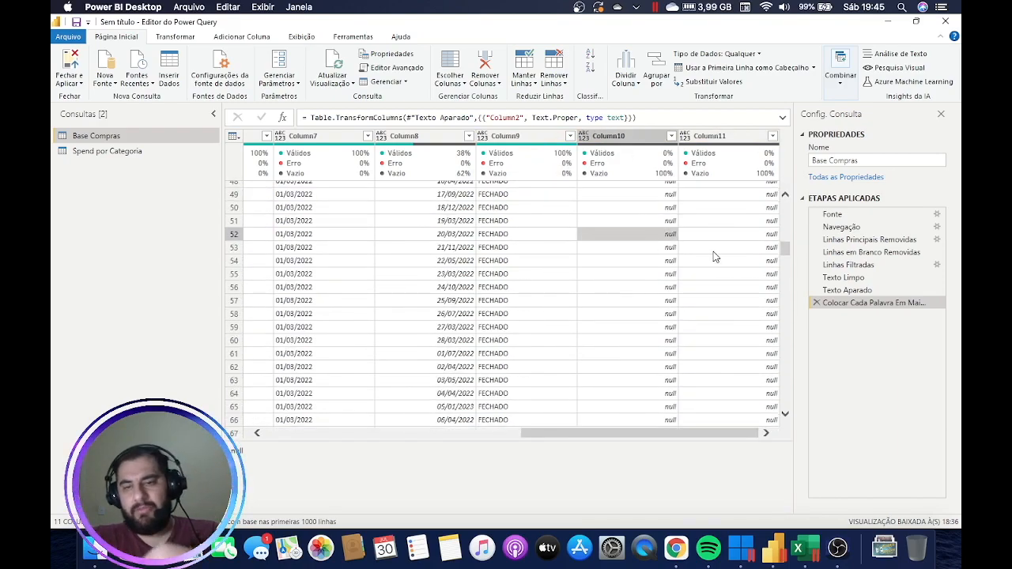
pyautogui.scroll(15, 699, 253)
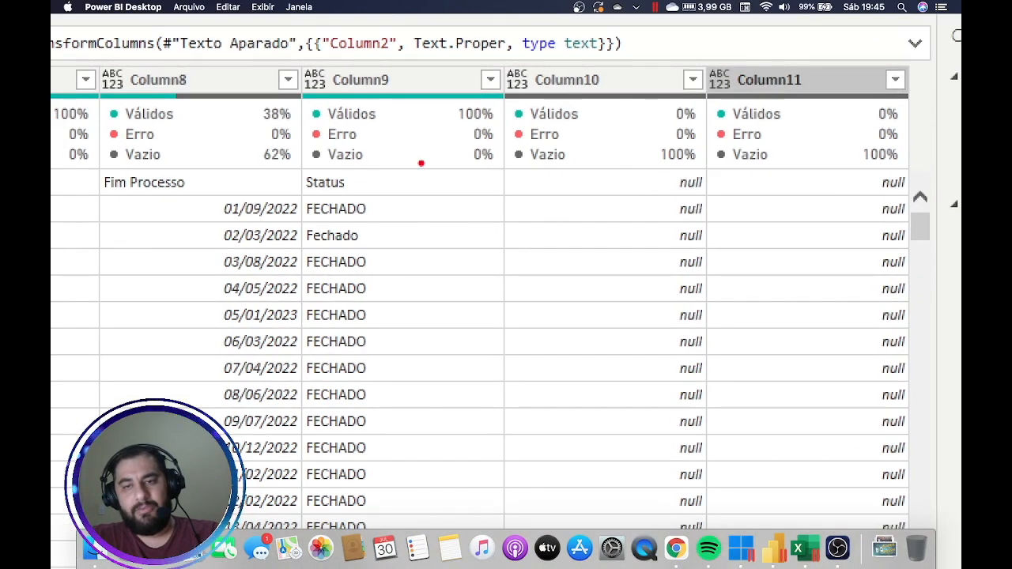
pyautogui.moveTo(532, 168)
pyautogui.mouseDown()
pyautogui.moveTo(703, 169)
pyautogui.moveTo(734, 147)
pyautogui.moveTo(500, 147)
pyautogui.moveTo(514, 174)
pyautogui.moveTo(540, 174)
pyautogui.mouseUp()
pyautogui.moveTo(827, 140)
pyautogui.mouseDown()
pyautogui.moveTo(708, 161)
pyautogui.moveTo(917, 162)
pyautogui.moveTo(841, 145)
pyautogui.mouseUp()
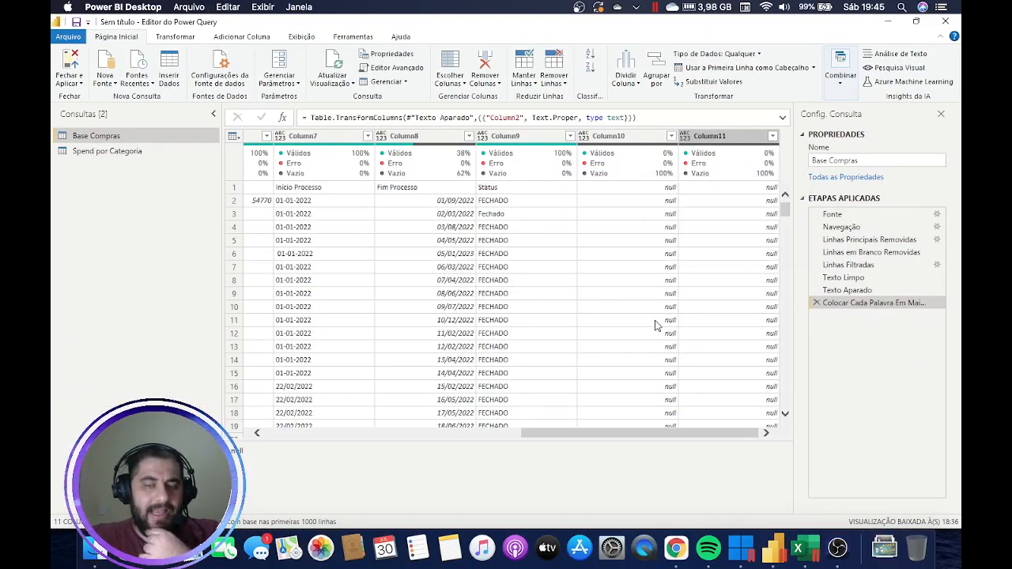
pyautogui.rightClick(647, 142)
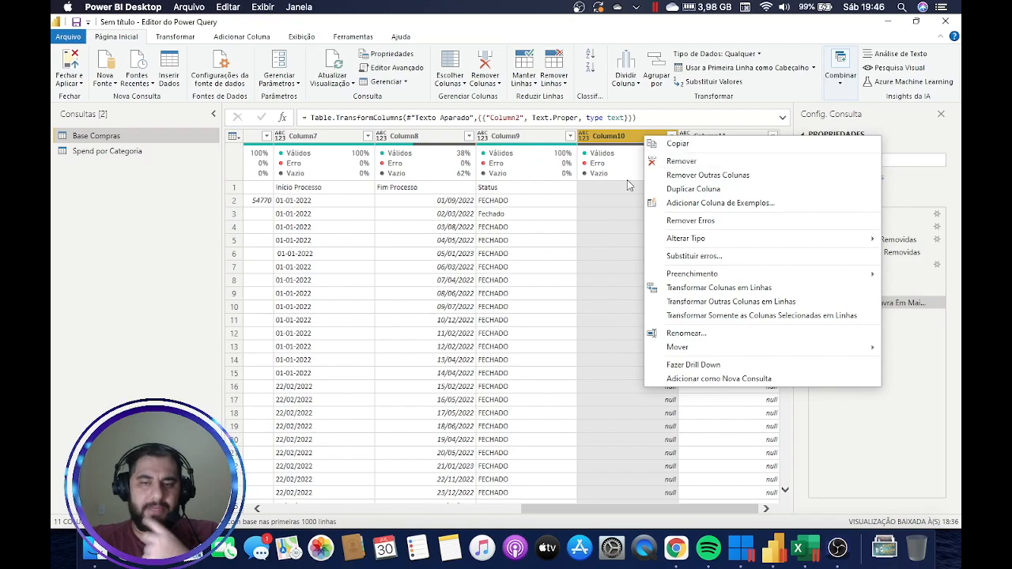
pyautogui.click(620, 198)
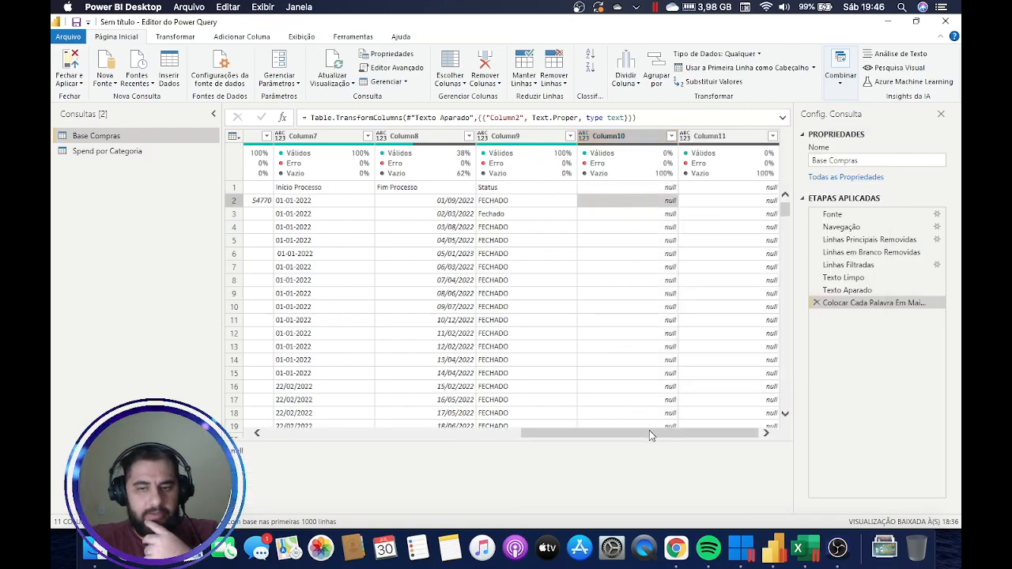
# Keep only Column1 through Column8 in Base Compras using Remover Outras Colunas.
pyautogui.moveTo(649, 433); pyautogui.dragTo(388, 436)
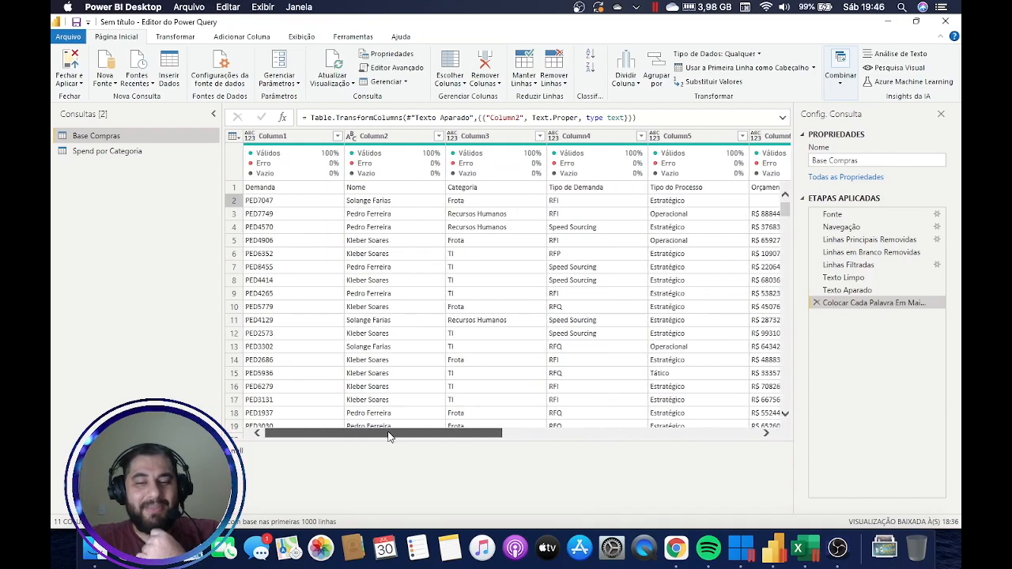
pyautogui.click(296, 139)
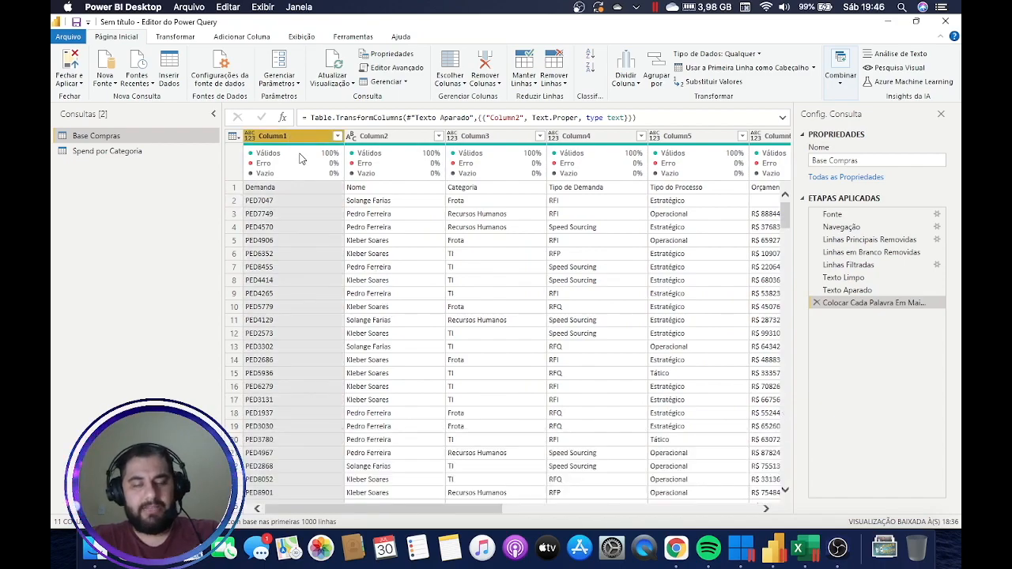
pyautogui.keyDown('shift'); pyautogui.click(399, 139); pyautogui.keyUp('shift')
pyautogui.keyDown('shift'); pyautogui.click(486, 137); pyautogui.keyUp('shift')
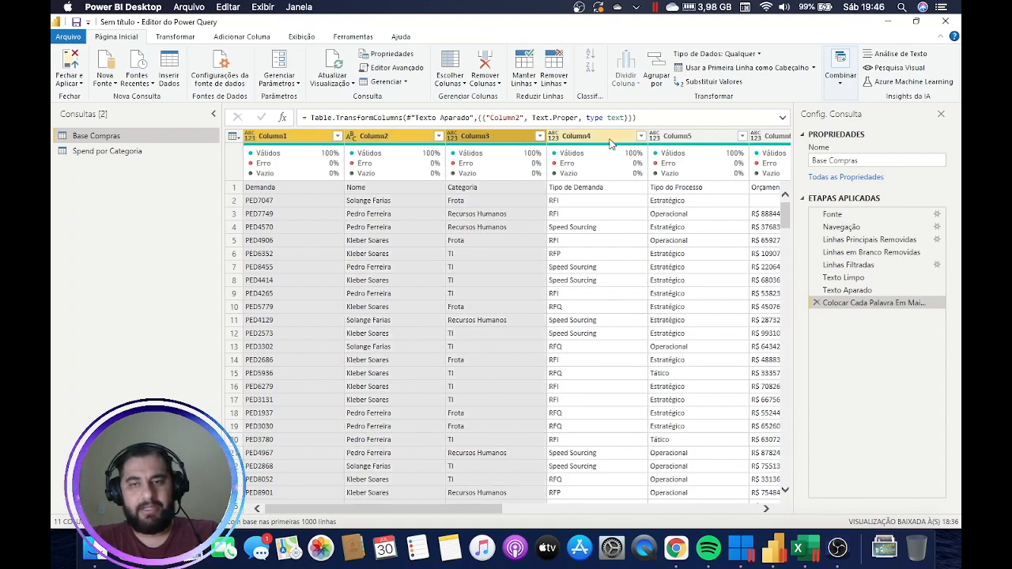
pyautogui.keyDown('shift'); pyautogui.click(589, 137); pyautogui.keyUp('shift')
pyautogui.keyDown('shift'); pyautogui.click(702, 140); pyautogui.keyUp('shift')
pyautogui.moveTo(460, 510); pyautogui.dragTo(652, 510)
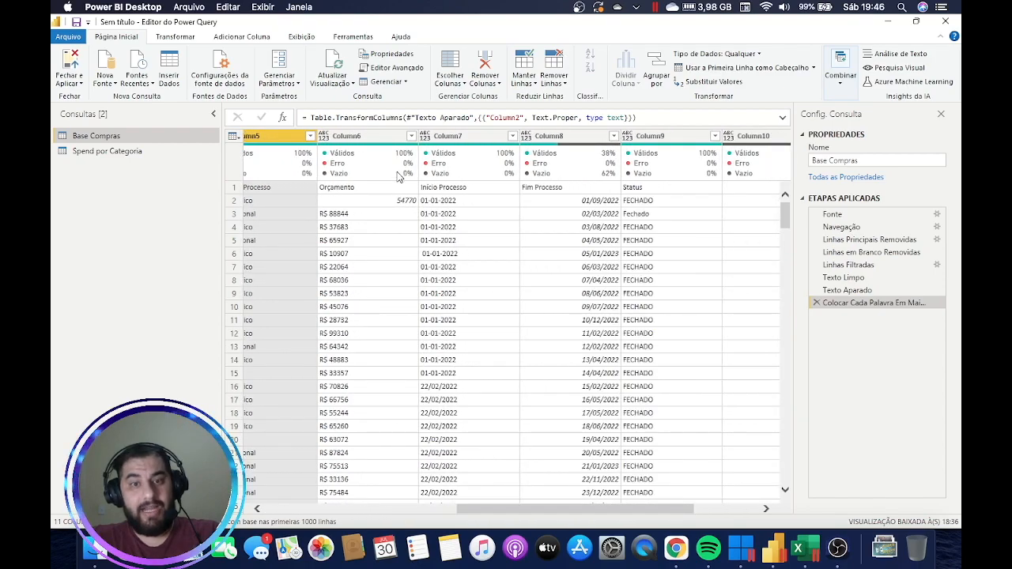
pyautogui.keyDown('shift'); pyautogui.click(373, 136); pyautogui.keyUp('shift')
pyautogui.keyDown('shift'); pyautogui.click(490, 140); pyautogui.keyUp('shift')
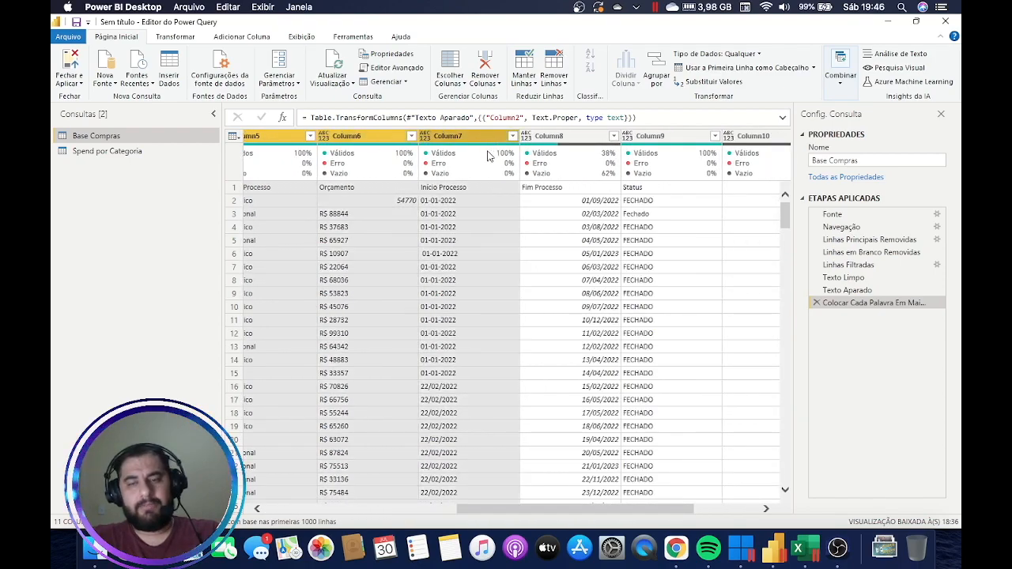
pyautogui.keyDown('shift'); pyautogui.click(580, 143); pyautogui.keyUp('shift')
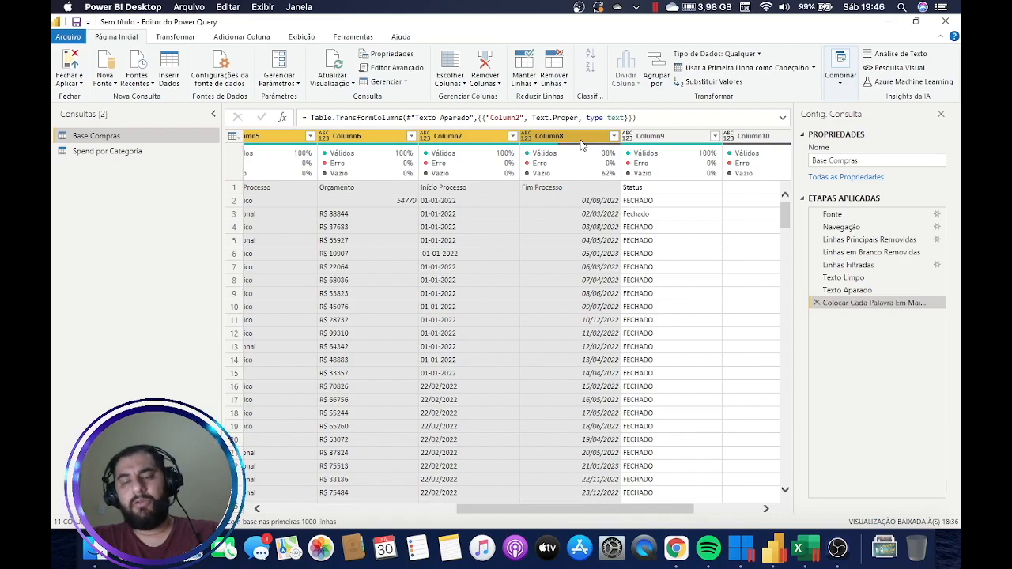
pyautogui.moveTo(632, 510); pyautogui.dragTo(695, 510)
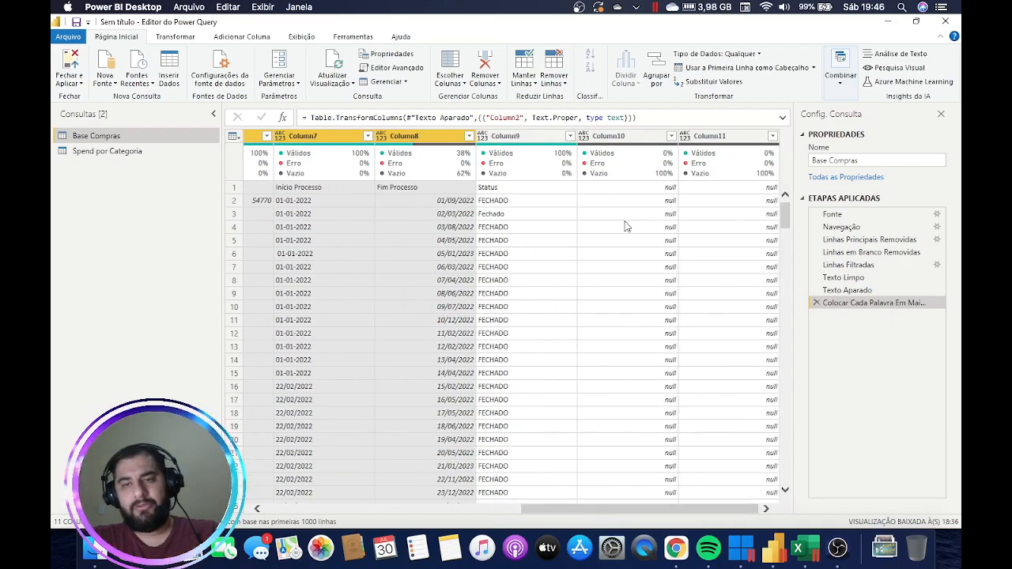
pyautogui.moveTo(707, 510); pyautogui.dragTo(652, 516)
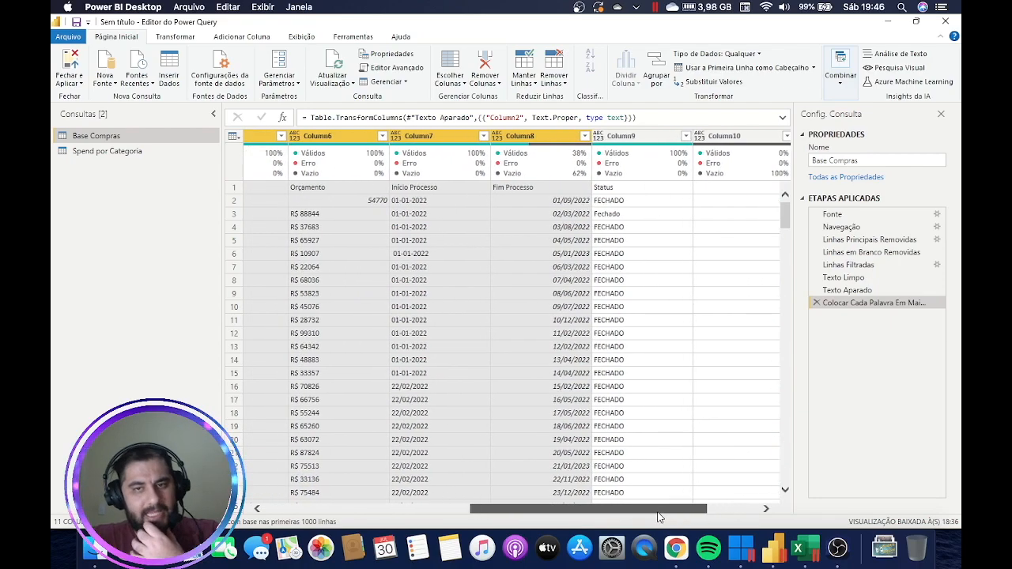
pyautogui.rightClick(550, 141)
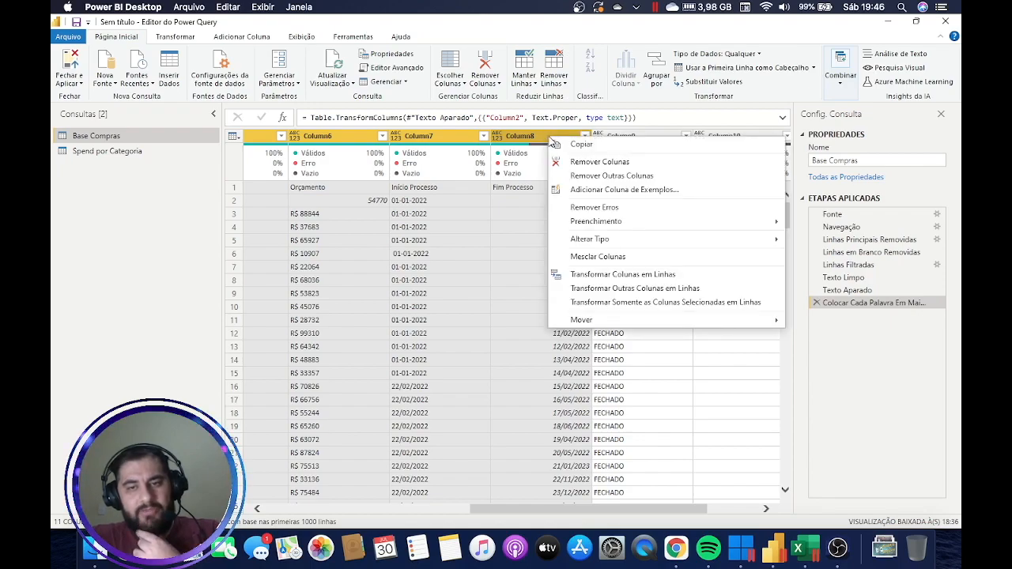
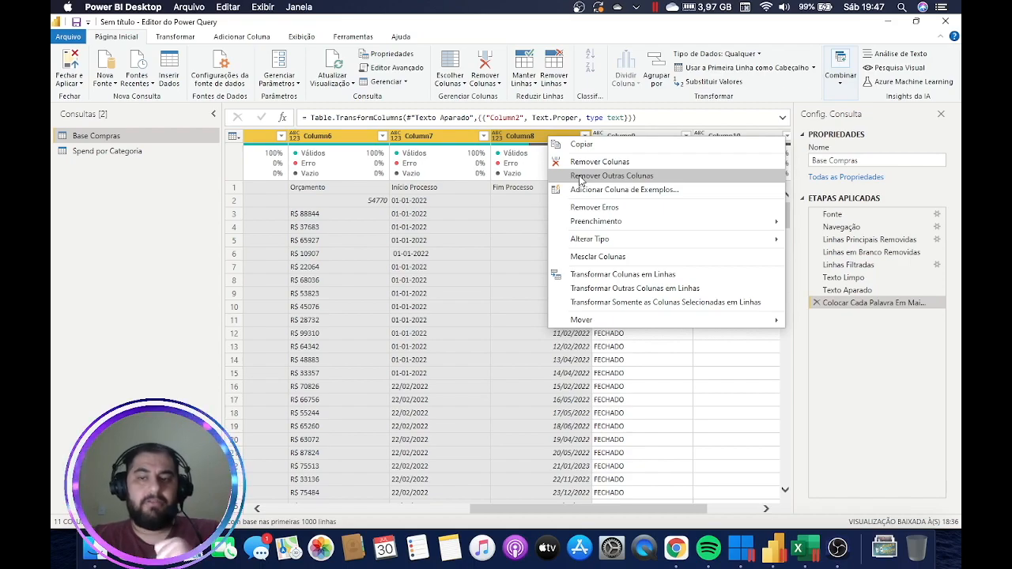
pyautogui.click(579, 177)
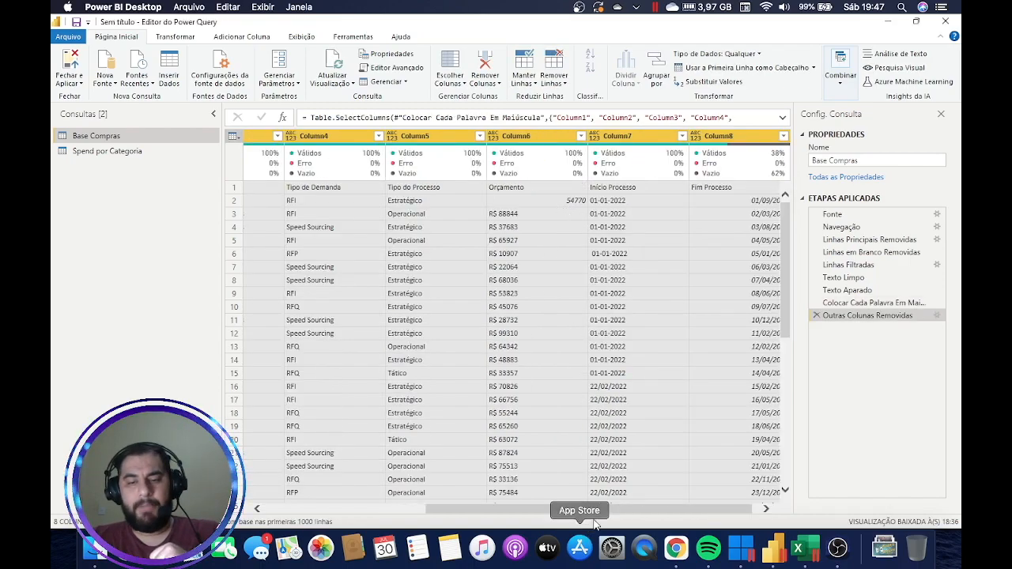
pyautogui.hscroll(1, 604, 513)
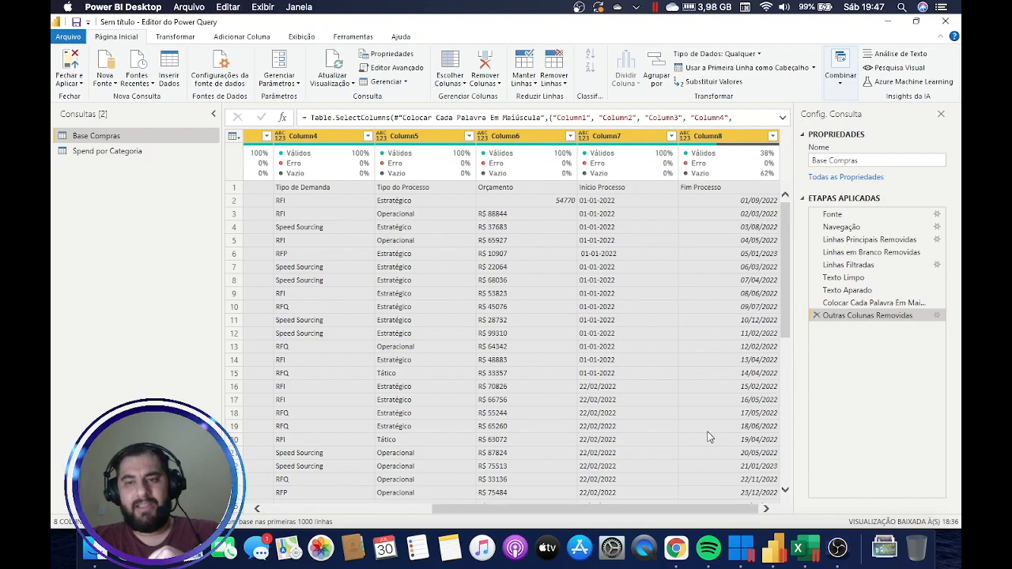
pyautogui.moveTo(707, 517); pyautogui.dragTo(832, 520)
# Promote the first row of Base Compras to column headers.
pyautogui.click(594, 294)
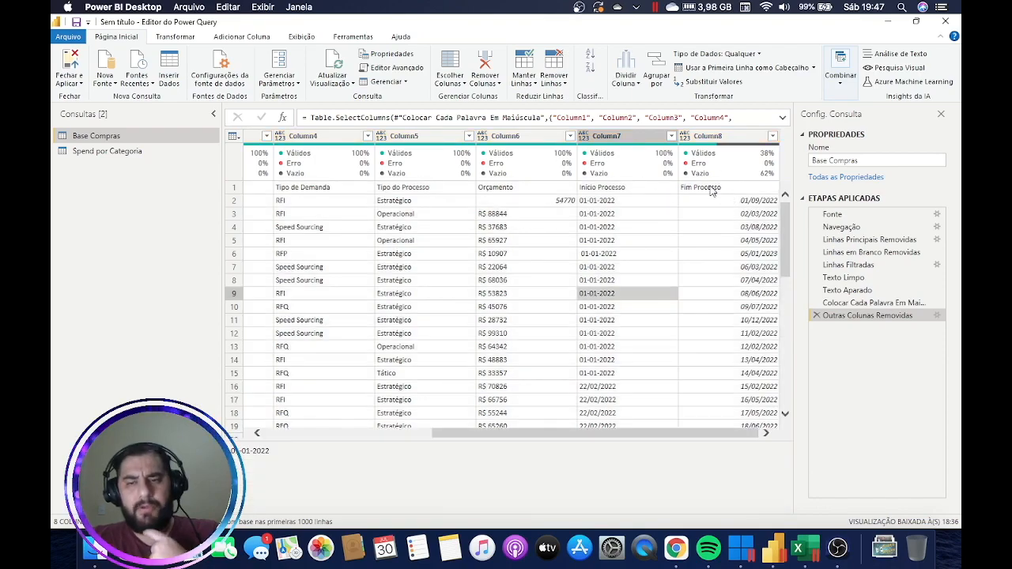
pyautogui.click(709, 192)
pyautogui.moveTo(670, 435); pyautogui.dragTo(502, 434)
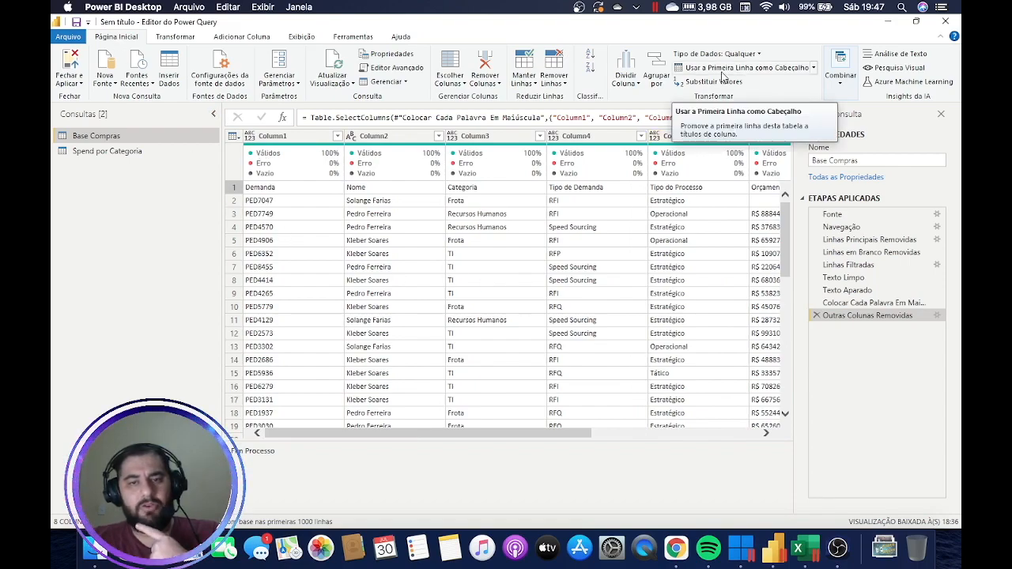
pyautogui.click(722, 75)
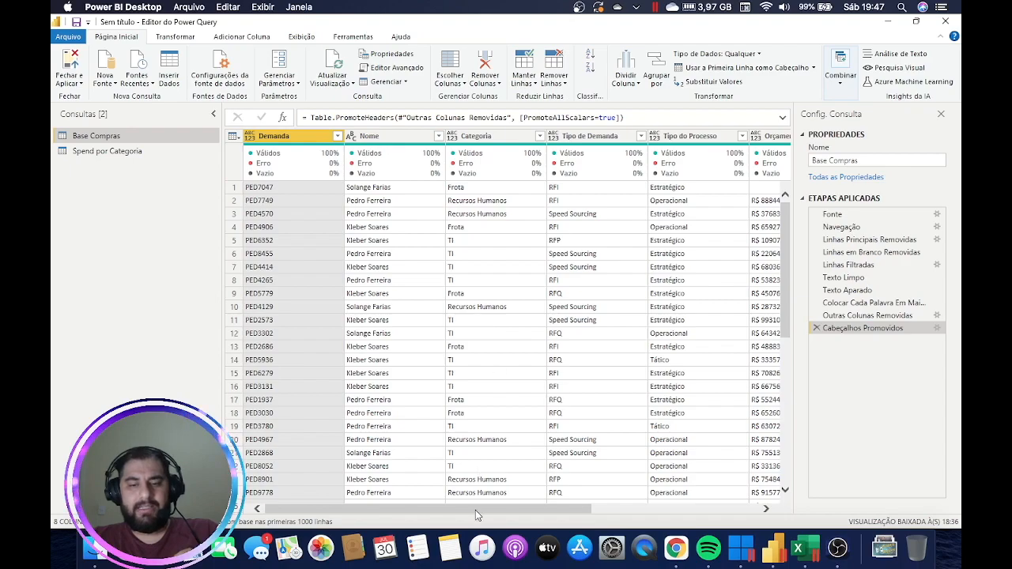
# Try replacing "R$ " with an empty value in the Orçamento column and delete the Valor Substituído step.
pyautogui.moveTo(475, 510); pyautogui.dragTo(655, 498)
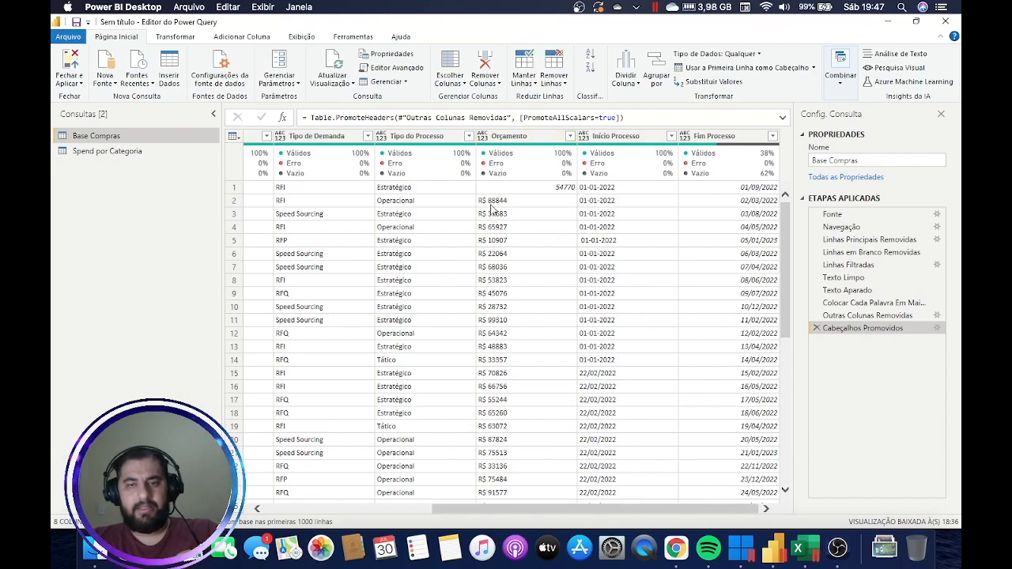
pyautogui.click(510, 136)
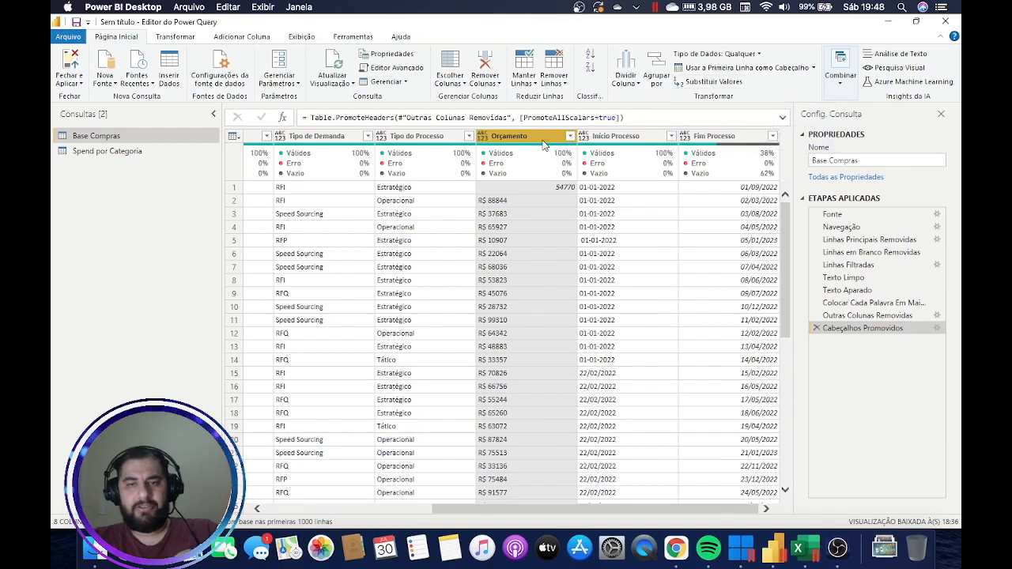
pyautogui.moveTo(601, 174)
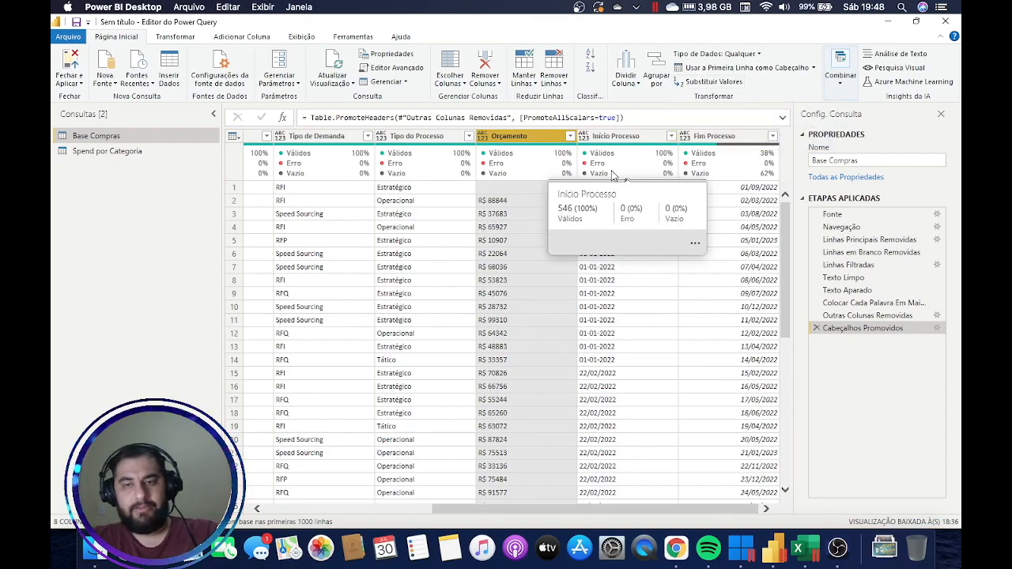
pyautogui.moveTo(537, 192)
pyautogui.mouseDown()
pyautogui.moveTo(612, 169)
pyautogui.moveTo(696, 84)
pyautogui.mouseUp()
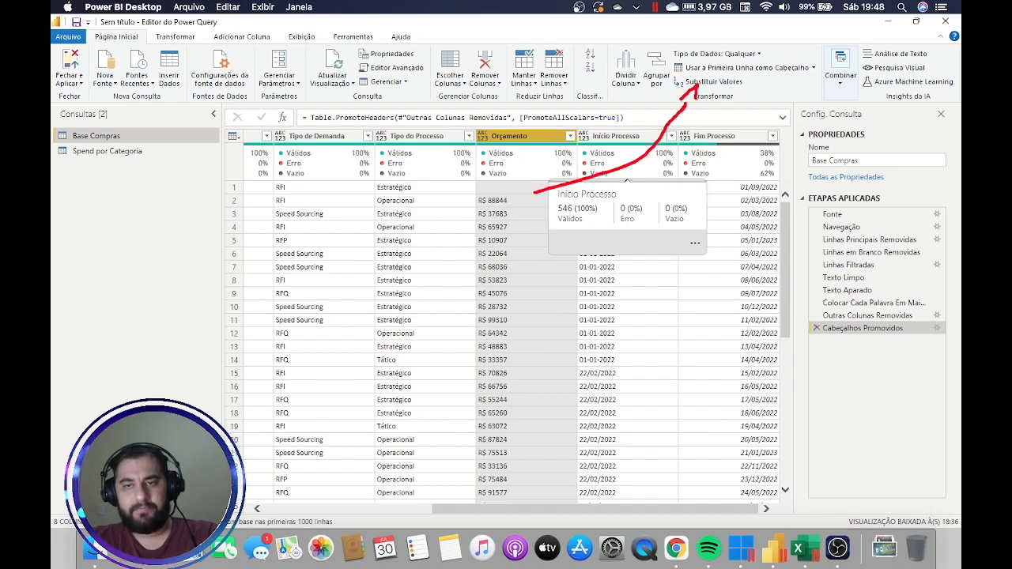
pyautogui.click(712, 82)
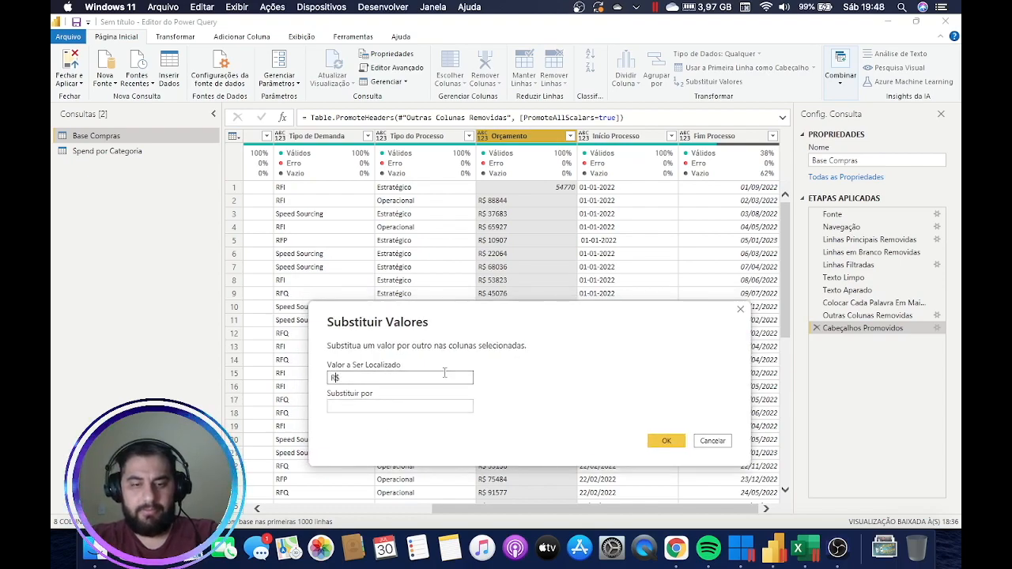
pyautogui.click(403, 403)
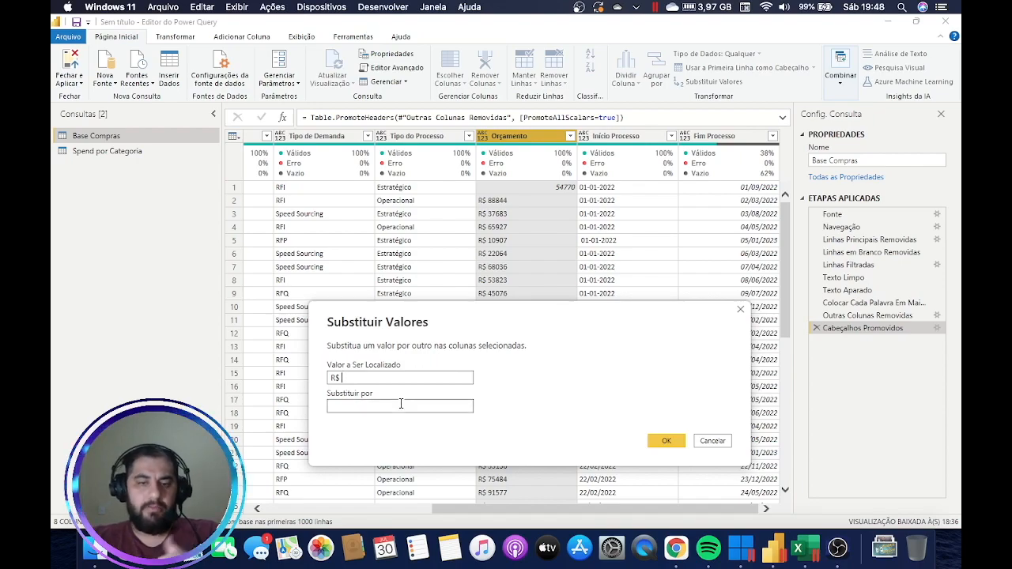
pyautogui.click(666, 442)
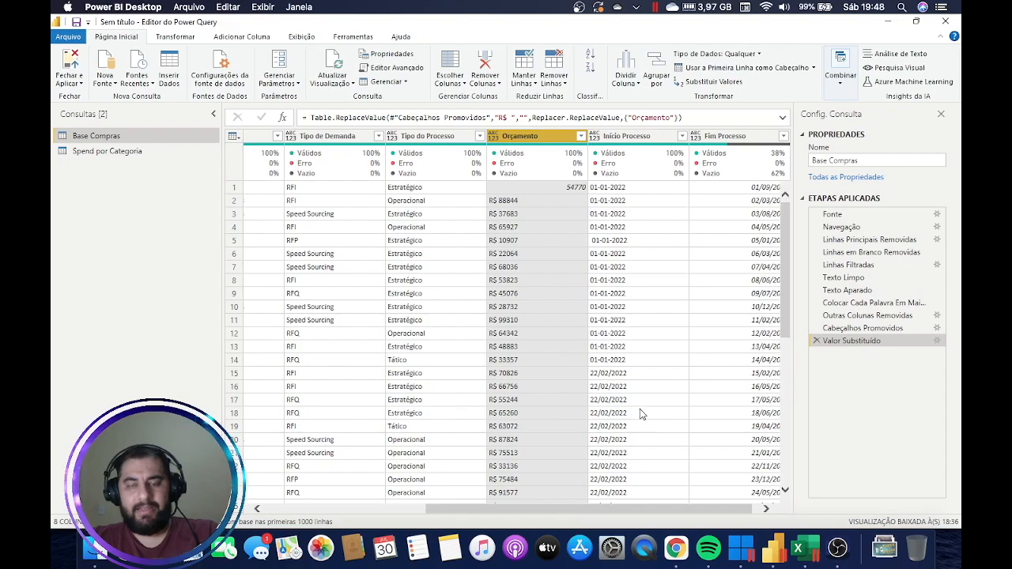
pyautogui.click(543, 219)
pyautogui.scroll(-10, 603, 327)
pyautogui.scroll(10, 603, 327)
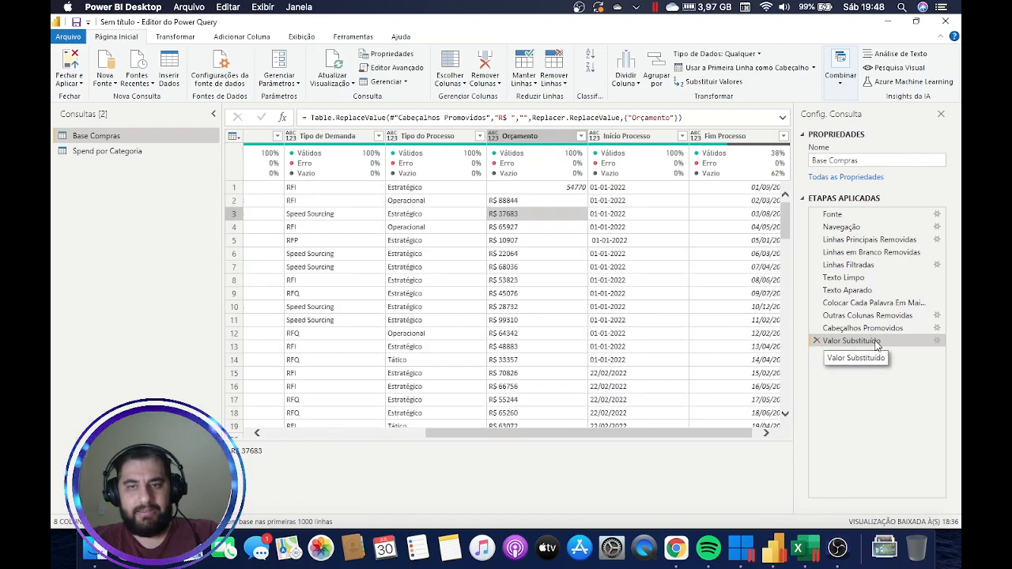
pyautogui.click(816, 340)
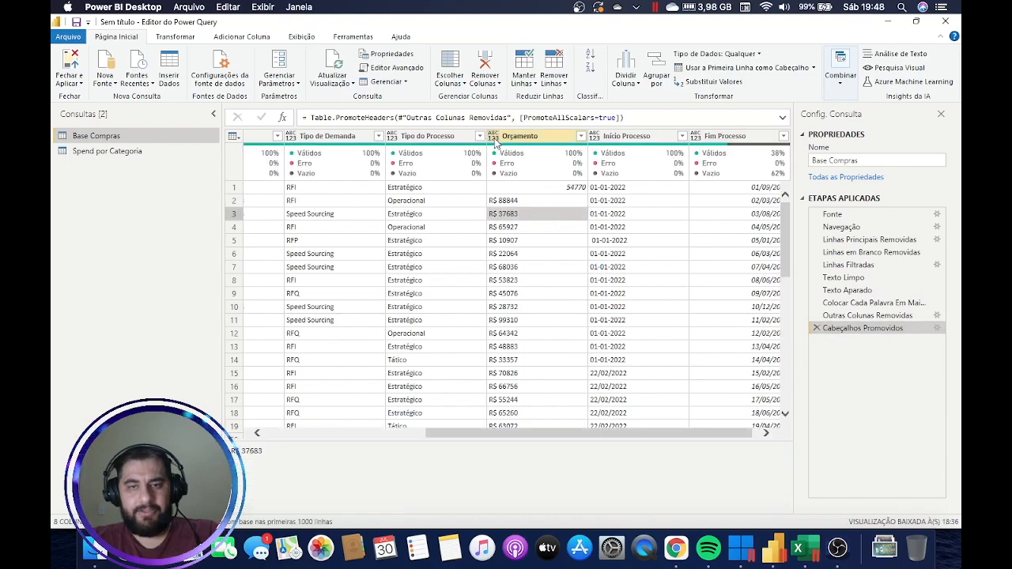
# Change the Orçamento column's data type to text and replace "R$ " with an empty value.
pyautogui.click(494, 138)
pyautogui.click(526, 283)
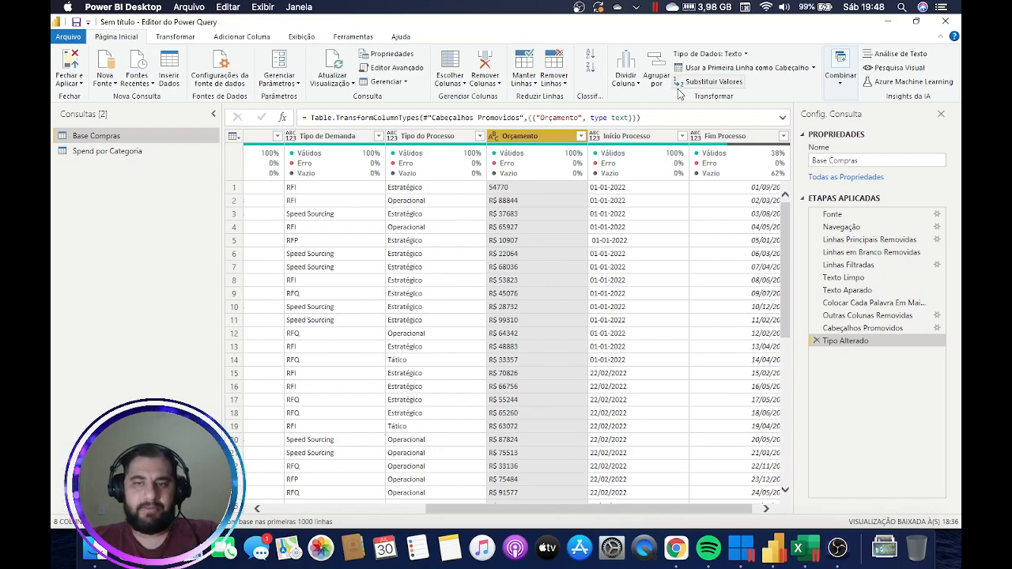
pyautogui.click(708, 81)
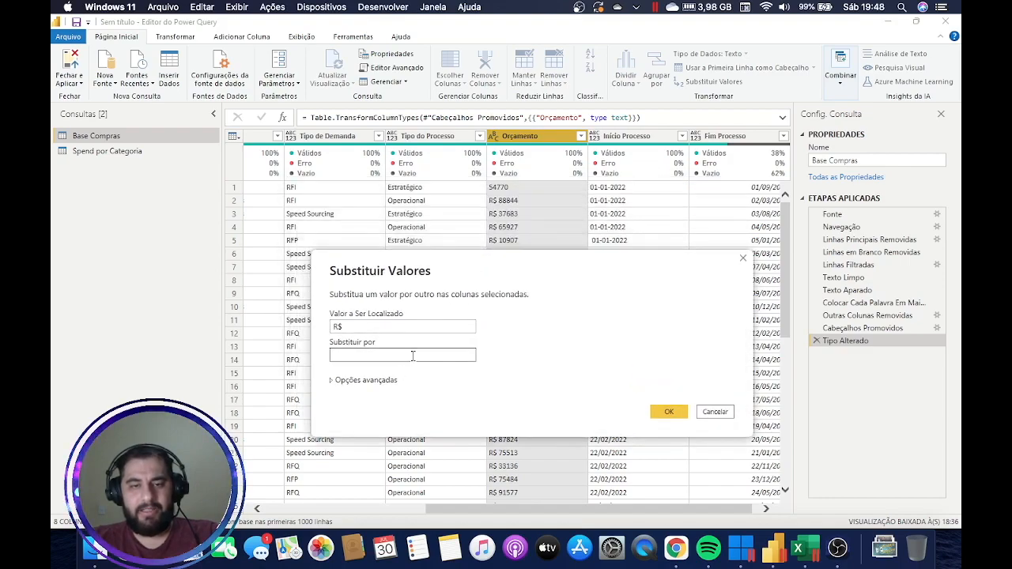
pyautogui.click(669, 412)
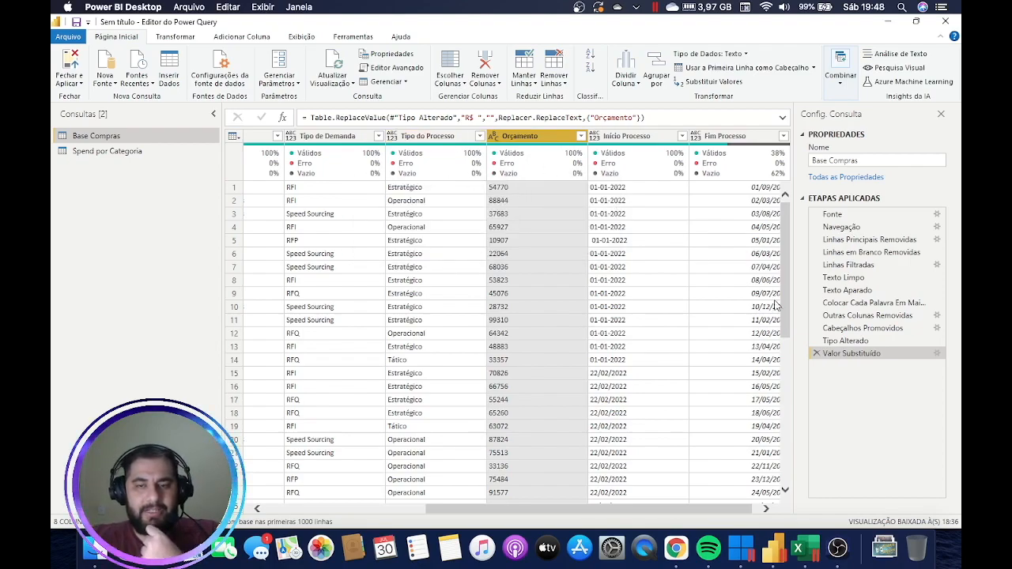
# Delete the Valor Substituído and Tipo Alterado steps from the Base Compras query.
pyautogui.click(816, 353)
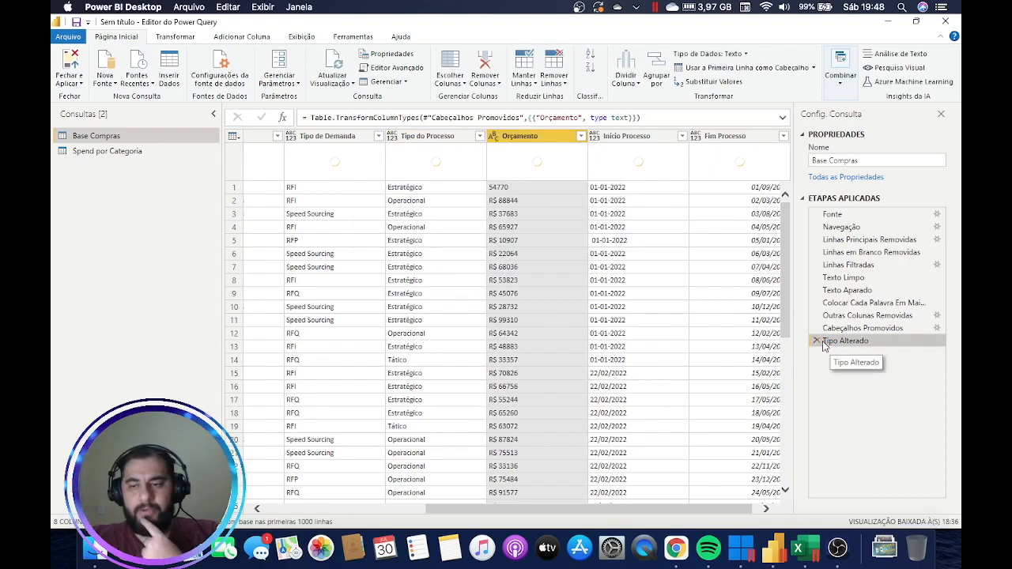
pyautogui.click(817, 341)
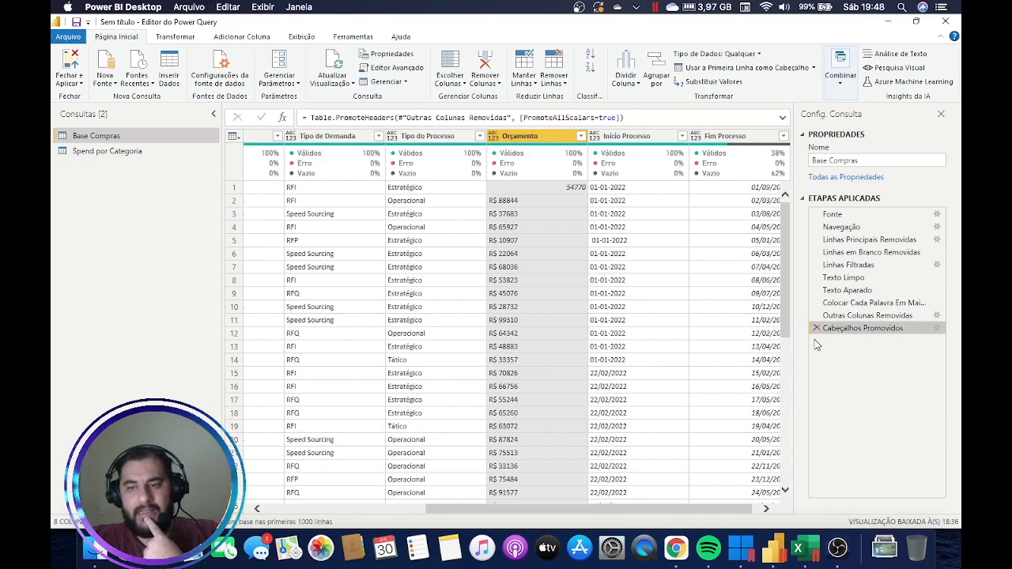
pyautogui.click(539, 189)
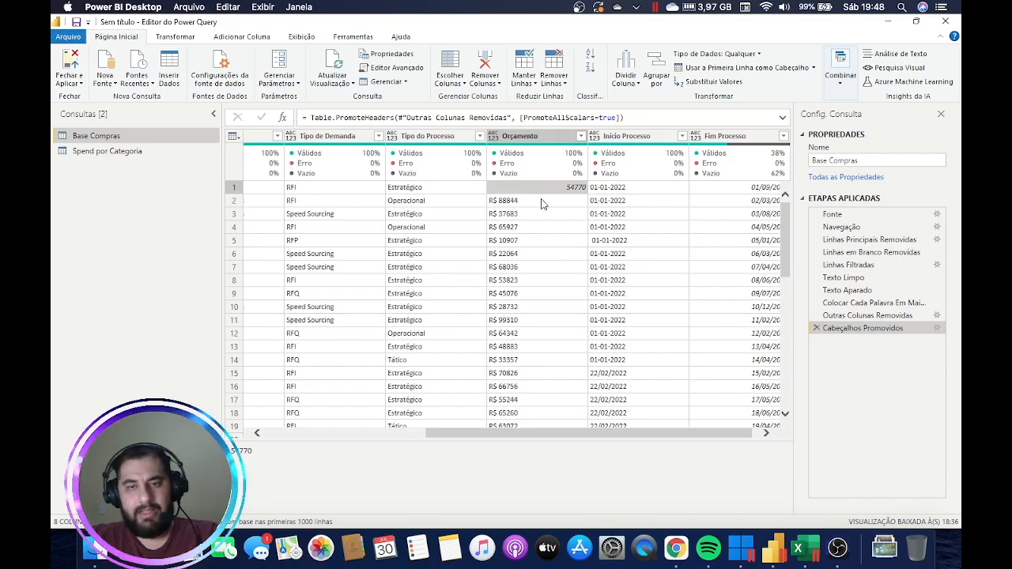
pyautogui.moveTo(518, 187)
pyautogui.mouseDown()
pyautogui.moveTo(562, 190)
pyautogui.moveTo(527, 198)
pyautogui.mouseUp()
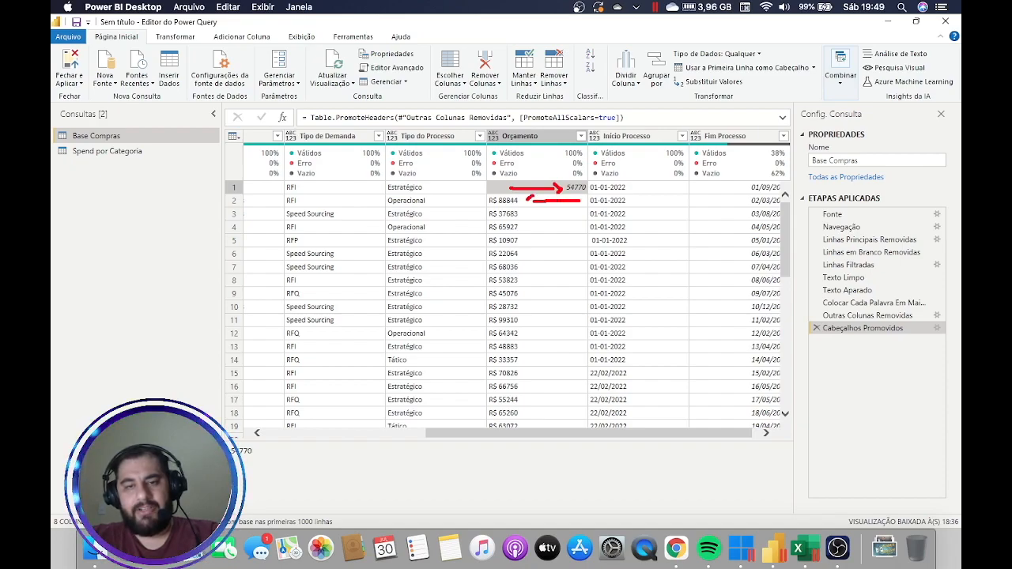
pyautogui.moveTo(466, 200)
pyautogui.mouseDown()
pyautogui.moveTo(434, 202)
pyautogui.moveTo(450, 212)
pyautogui.mouseUp()
pyautogui.moveTo(372, 201); pyautogui.dragTo(325, 194)
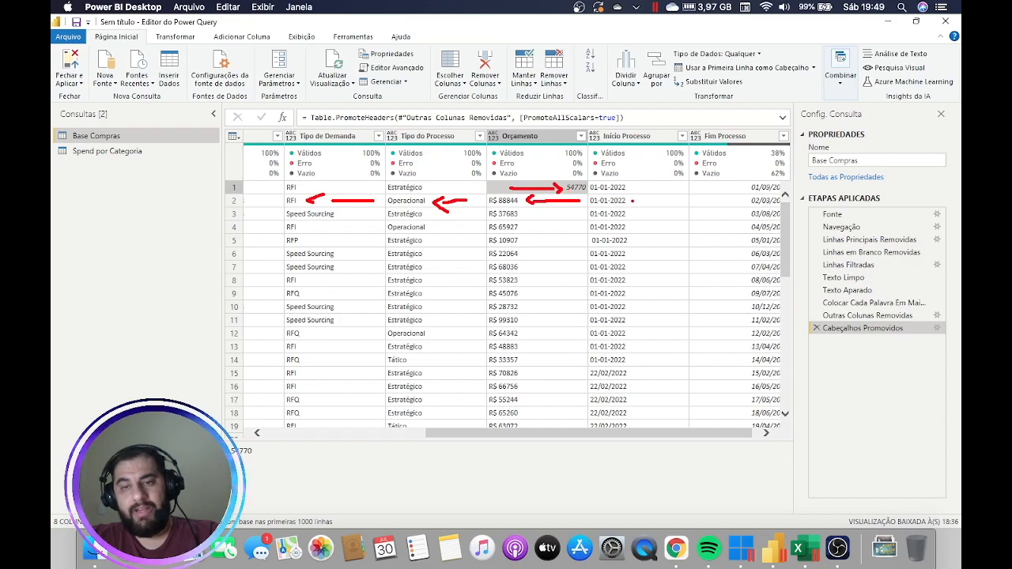
pyautogui.moveTo(625, 163)
pyautogui.mouseDown()
pyautogui.moveTo(598, 173)
pyautogui.moveTo(591, 199)
pyautogui.moveTo(677, 184)
pyautogui.moveTo(623, 186)
pyautogui.moveTo(639, 193)
pyautogui.mouseUp()
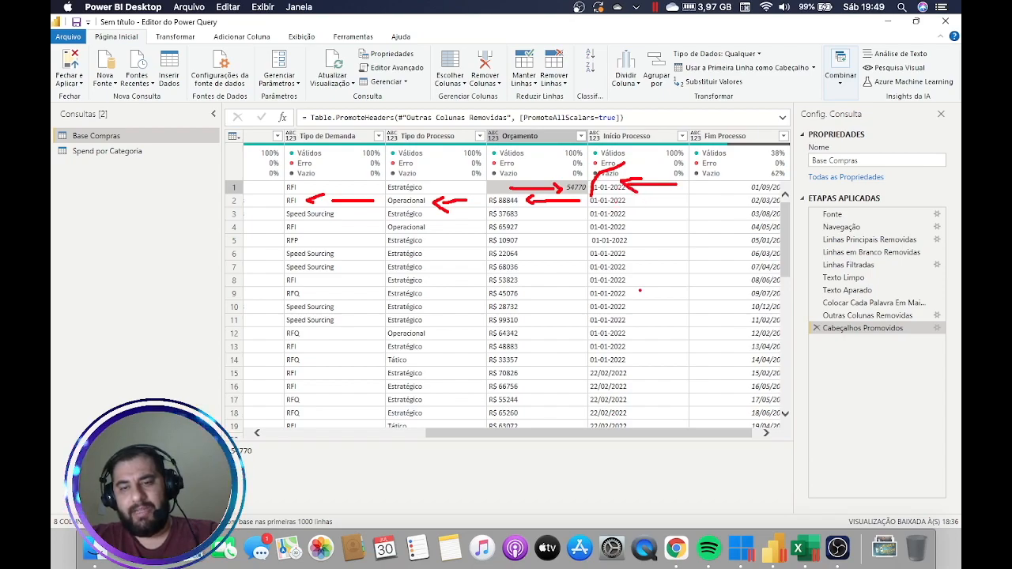
pyautogui.moveTo(634, 229); pyautogui.dragTo(633, 366)
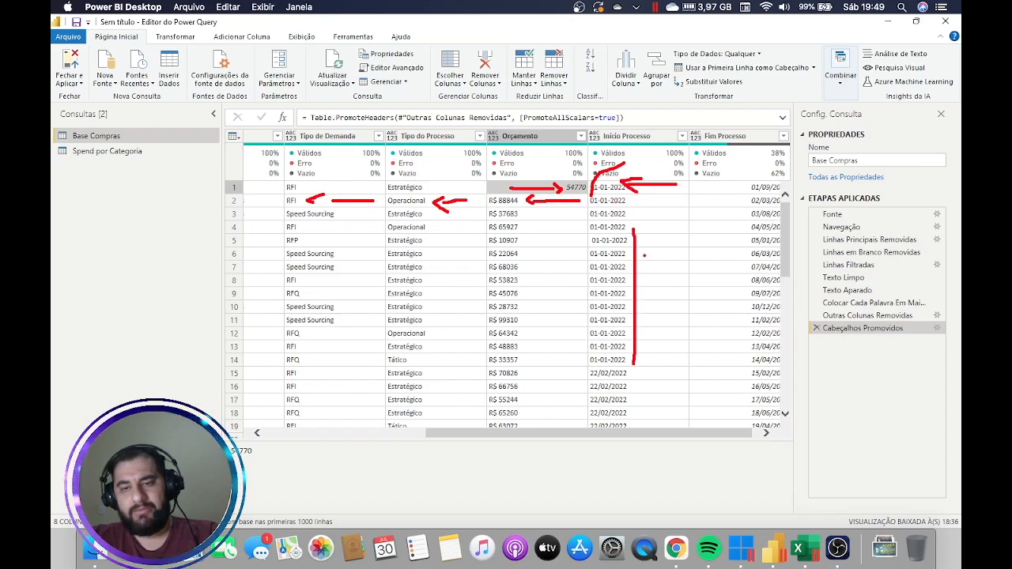
pyautogui.moveTo(646, 255)
pyautogui.mouseDown()
pyautogui.moveTo(693, 256)
pyautogui.moveTo(682, 266)
pyautogui.mouseUp()
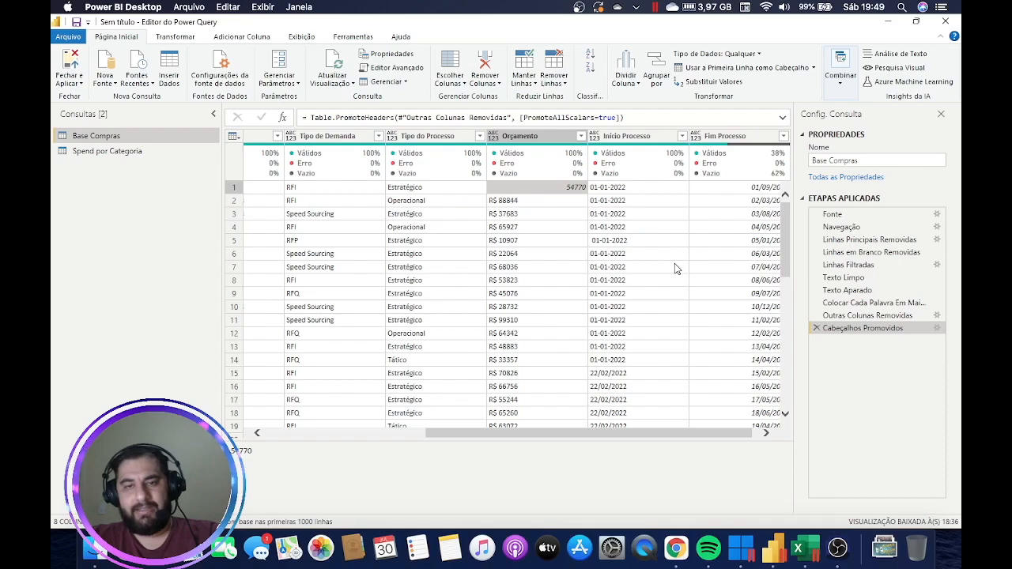
# Set the Orçamento column's data type to Texto and replace "R$ " with an empty value.
pyautogui.click(494, 138)
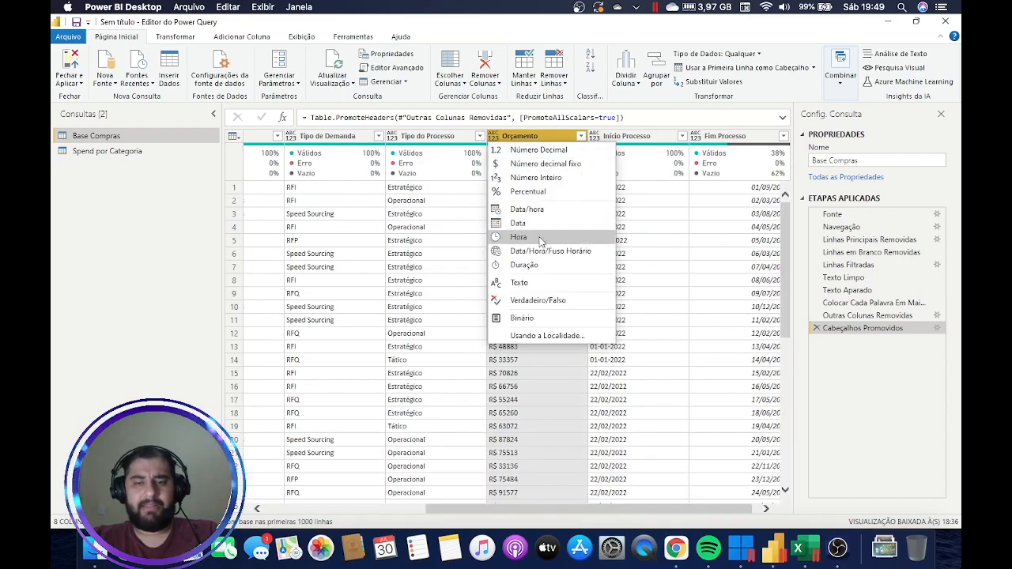
pyautogui.click(521, 282)
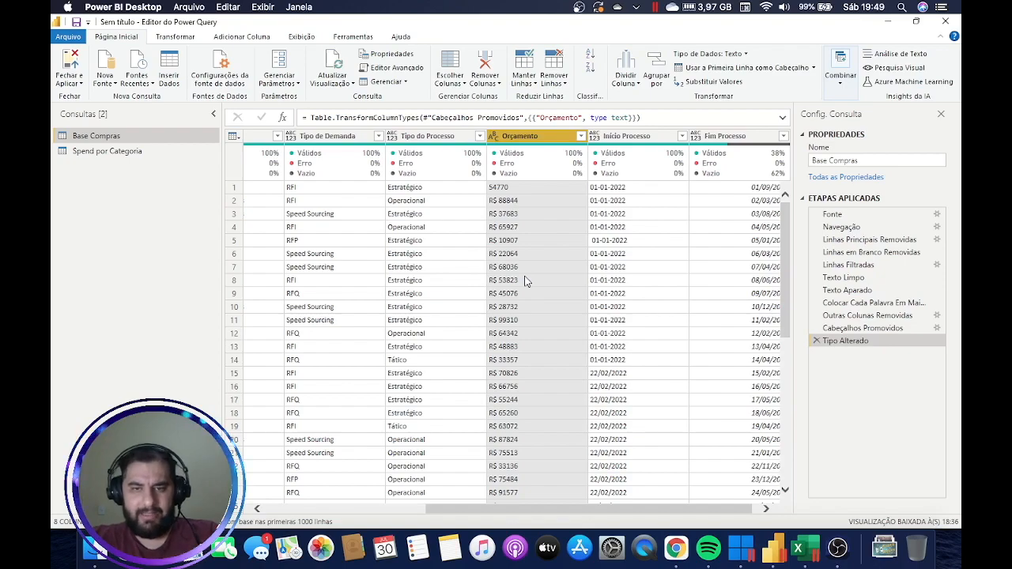
pyautogui.click(694, 84)
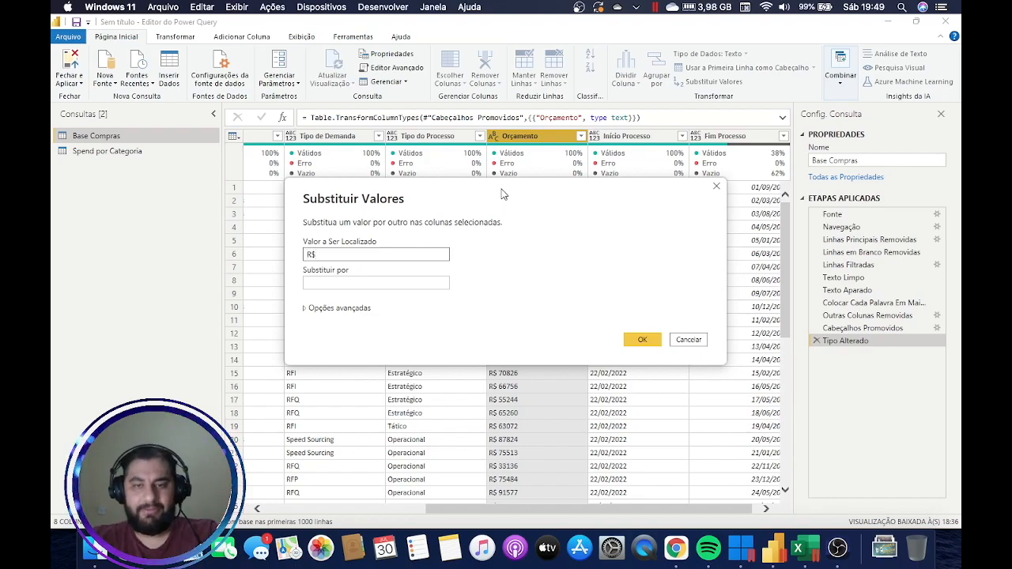
pyautogui.moveTo(504, 195); pyautogui.dragTo(517, 249)
pyautogui.click(394, 340)
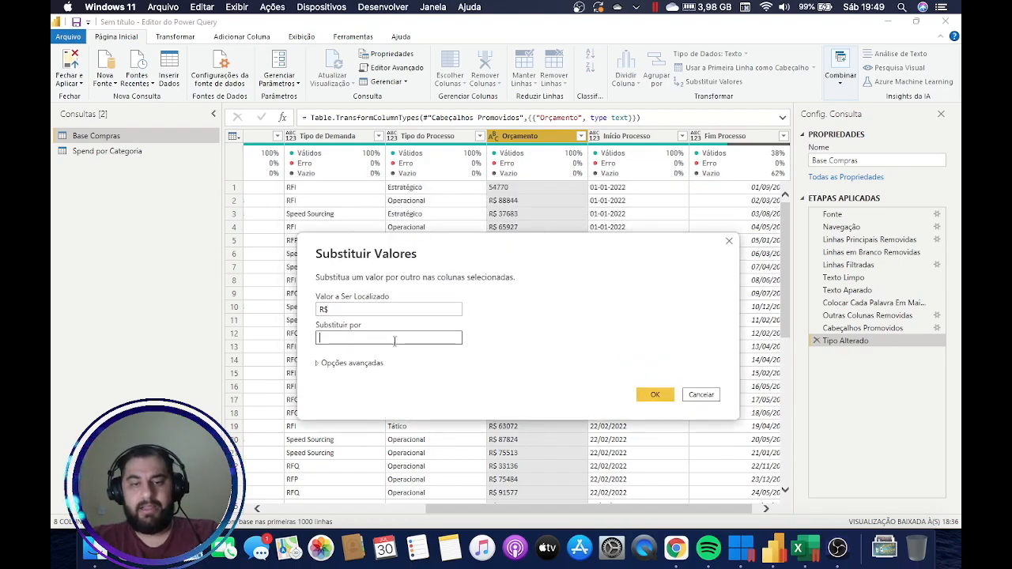
pyautogui.click(655, 394)
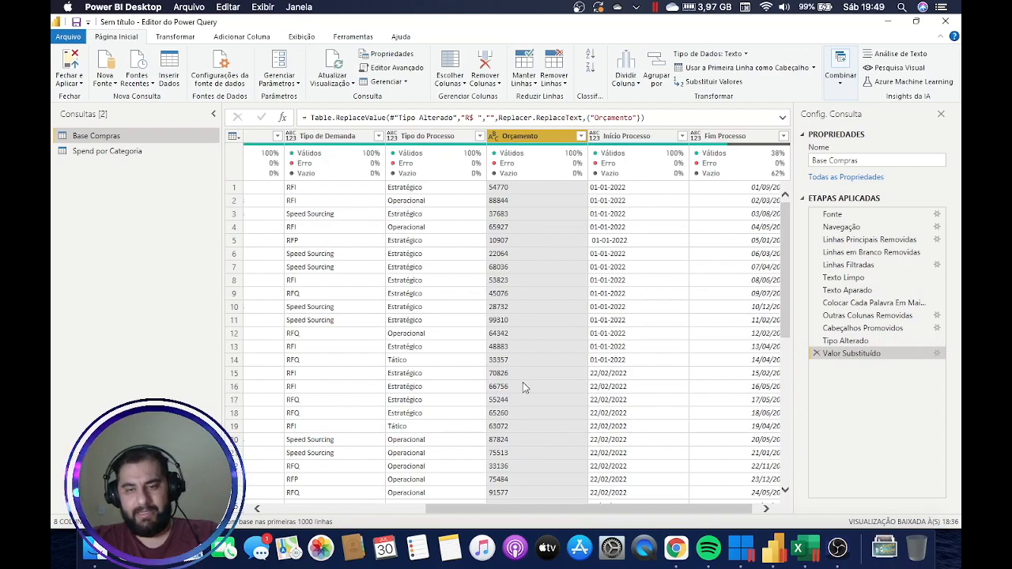
# Review the Orçamento values and remove both the Valor Substituído and Tipo Alterado steps.
pyautogui.scroll(-20, 528, 381)
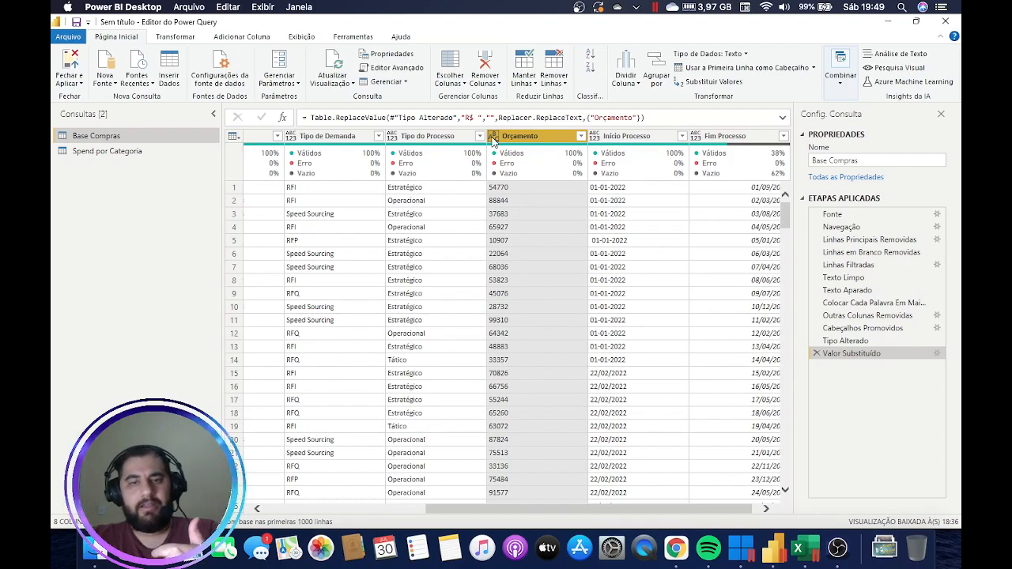
pyautogui.click(494, 137)
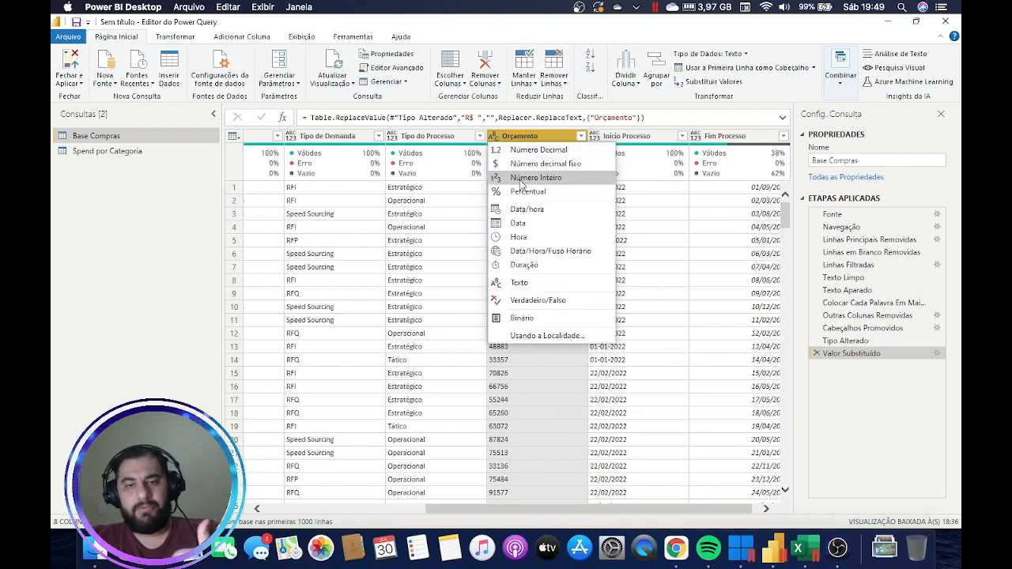
pyautogui.click(772, 293)
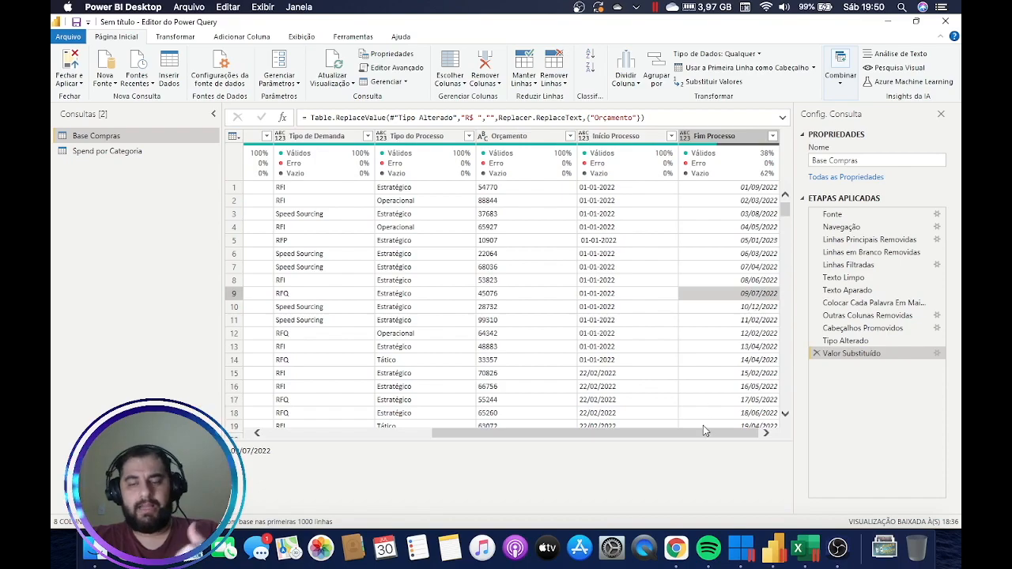
pyautogui.hscroll(-1, 707, 430)
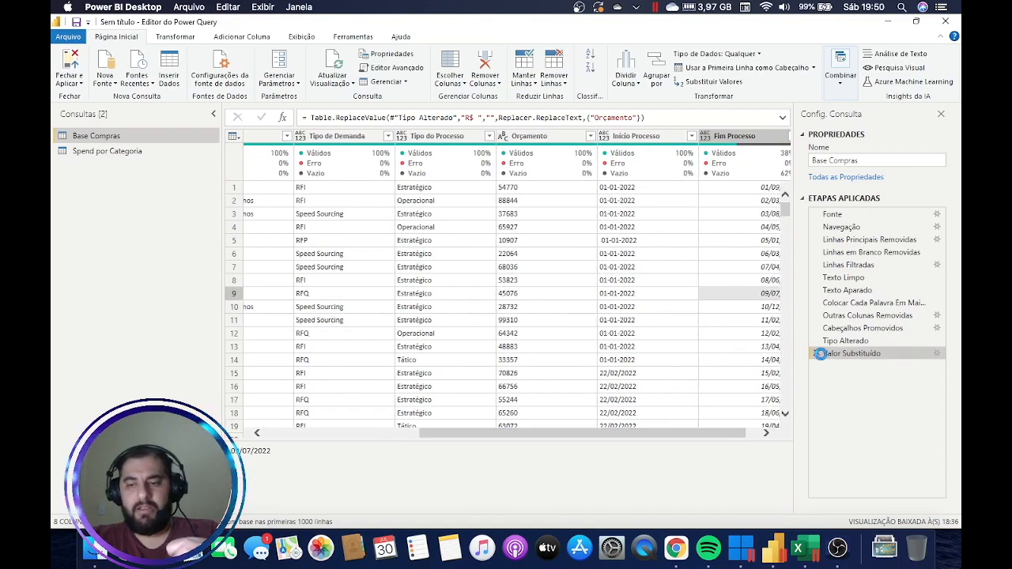
pyautogui.click(816, 353)
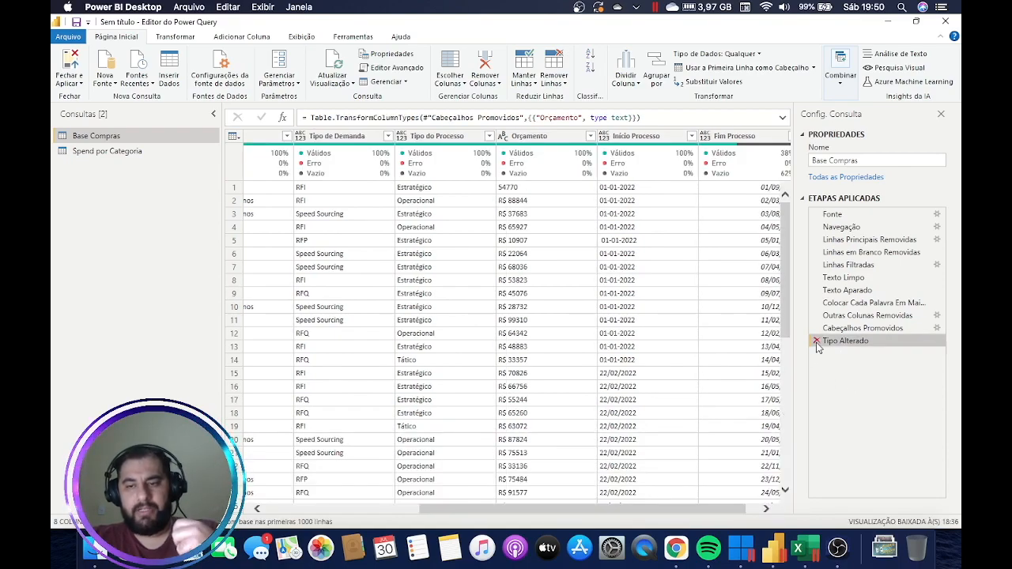
pyautogui.click(816, 342)
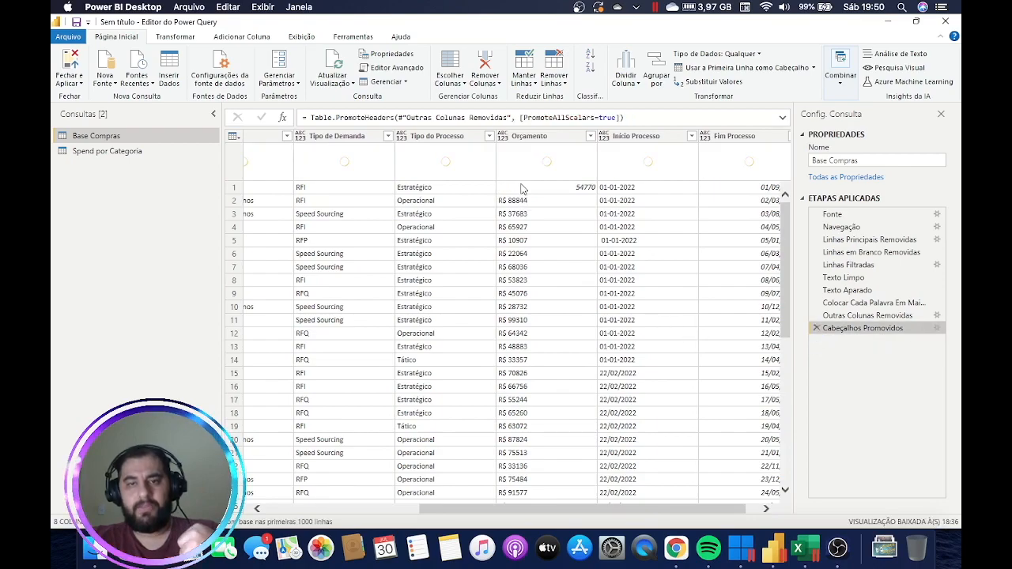
# Extract the text after the delimiter "R$ " in the Orçamento column.
pyautogui.click(552, 138)
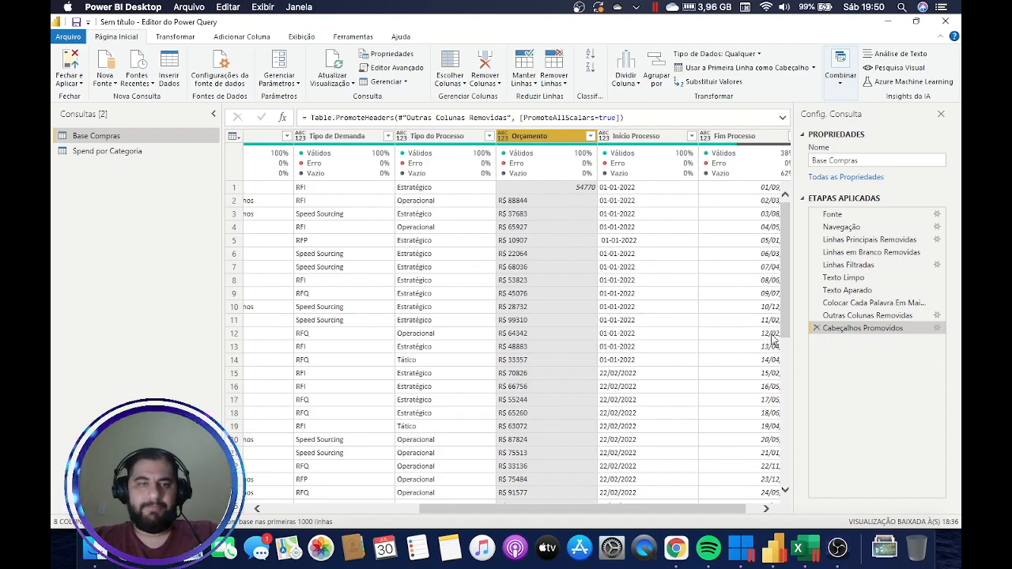
pyautogui.click(174, 37)
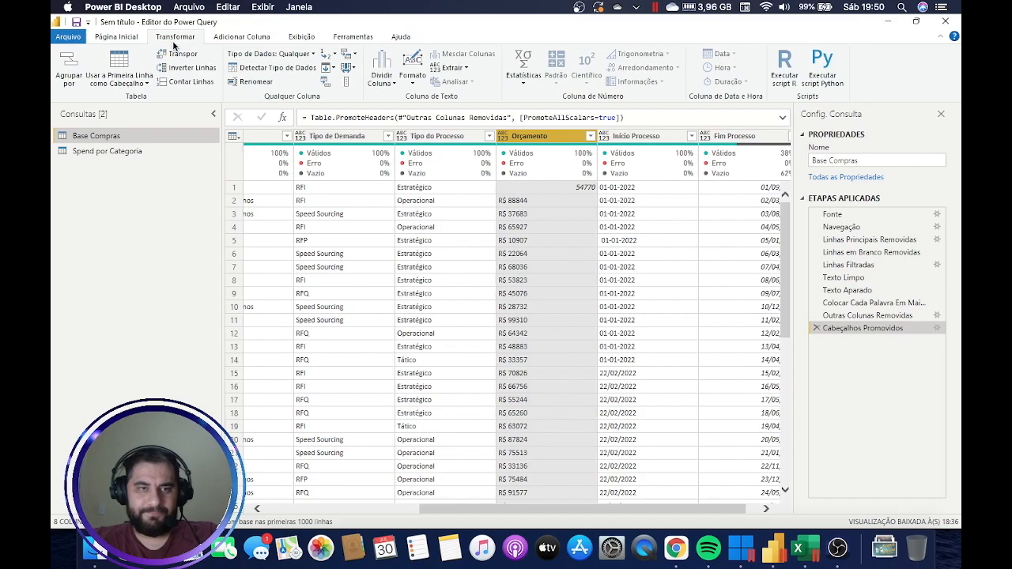
pyautogui.click(468, 69)
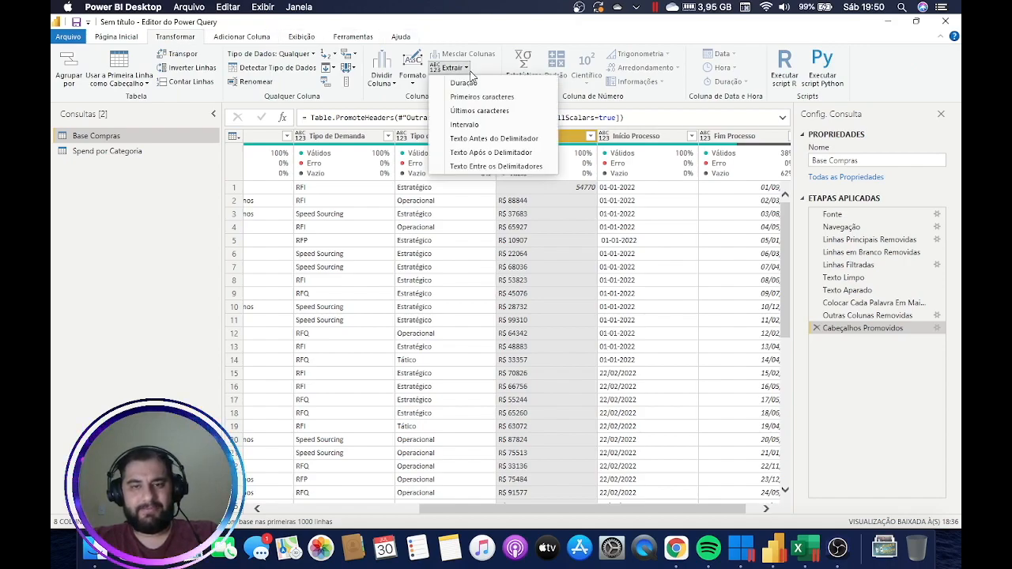
pyautogui.click(468, 153)
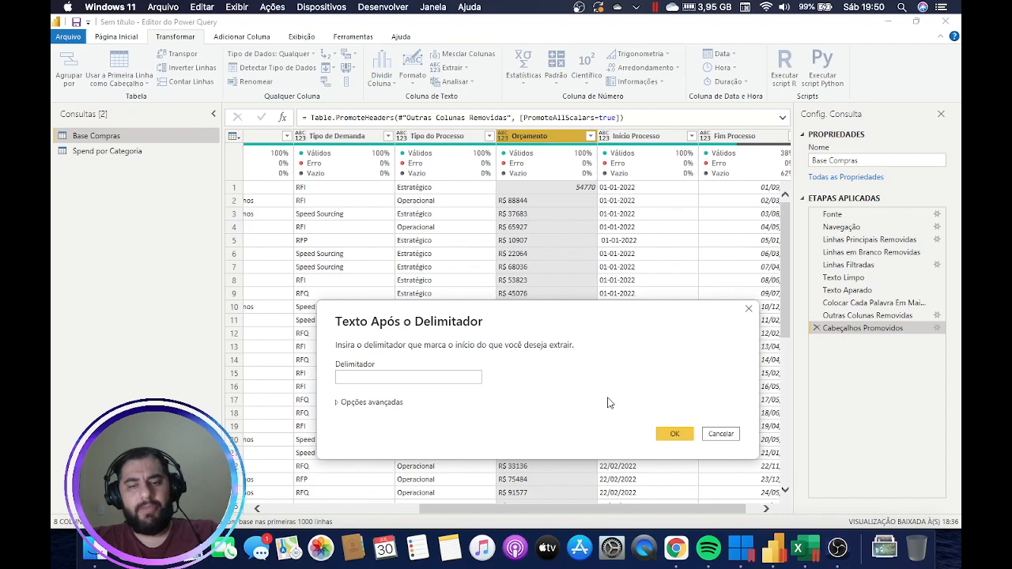
pyautogui.click(449, 378)
pyautogui.write('R$')
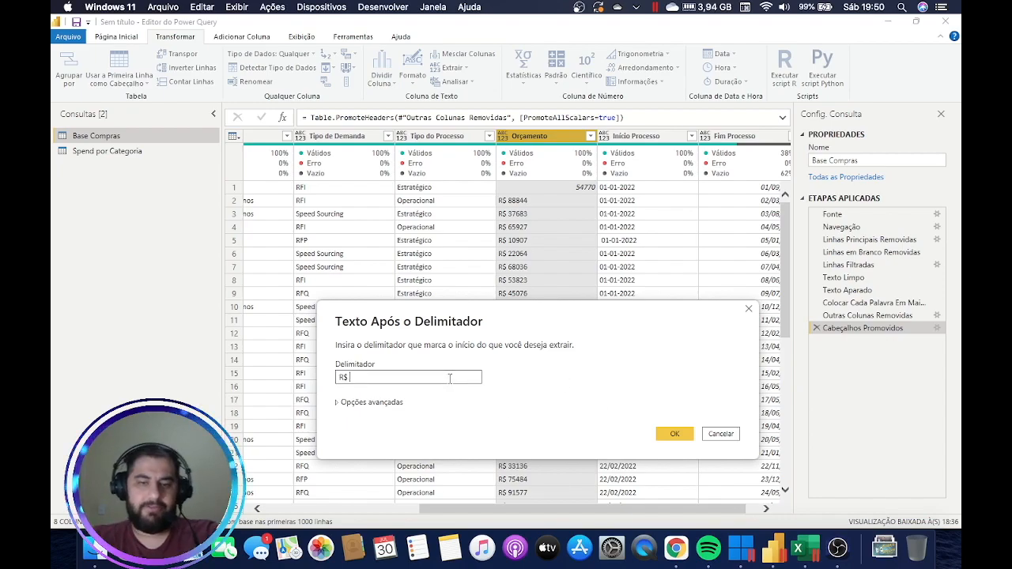
pyautogui.click(673, 434)
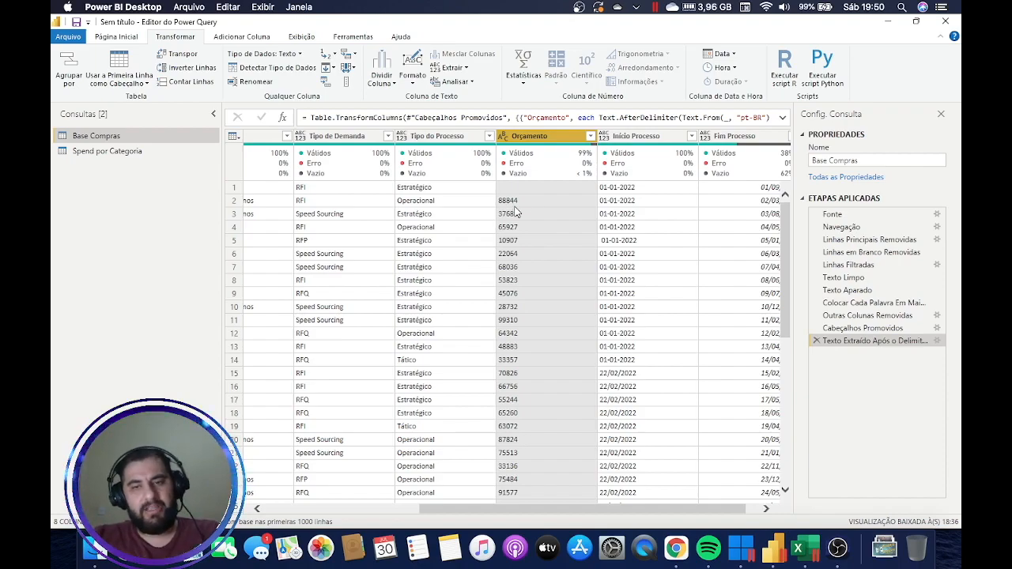
# Inspect the extracted Orçamento values in several rows and delete the text-after-delimiter extraction step.
pyautogui.click(544, 204)
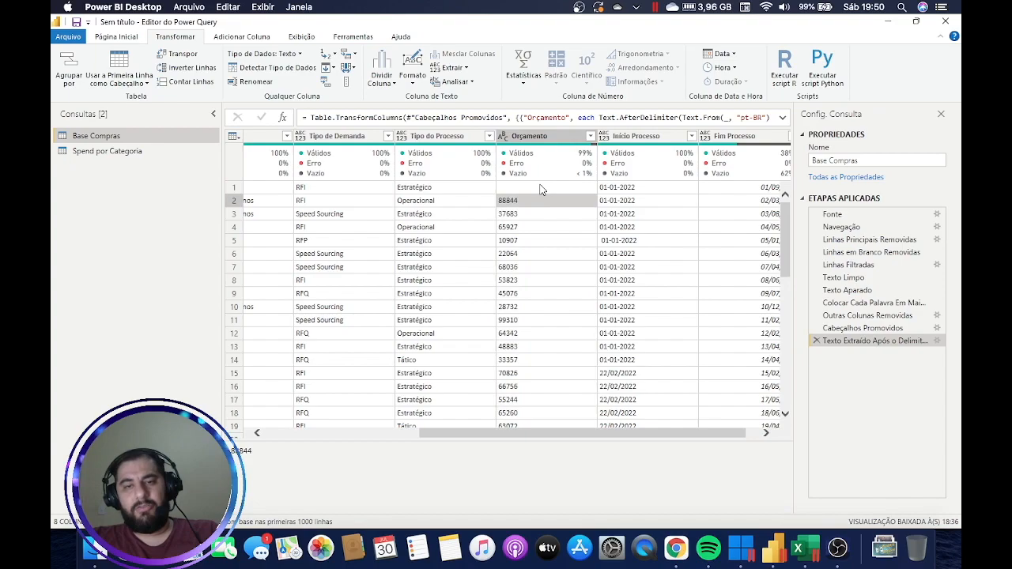
pyautogui.click(543, 190)
pyautogui.click(547, 218)
pyautogui.click(560, 294)
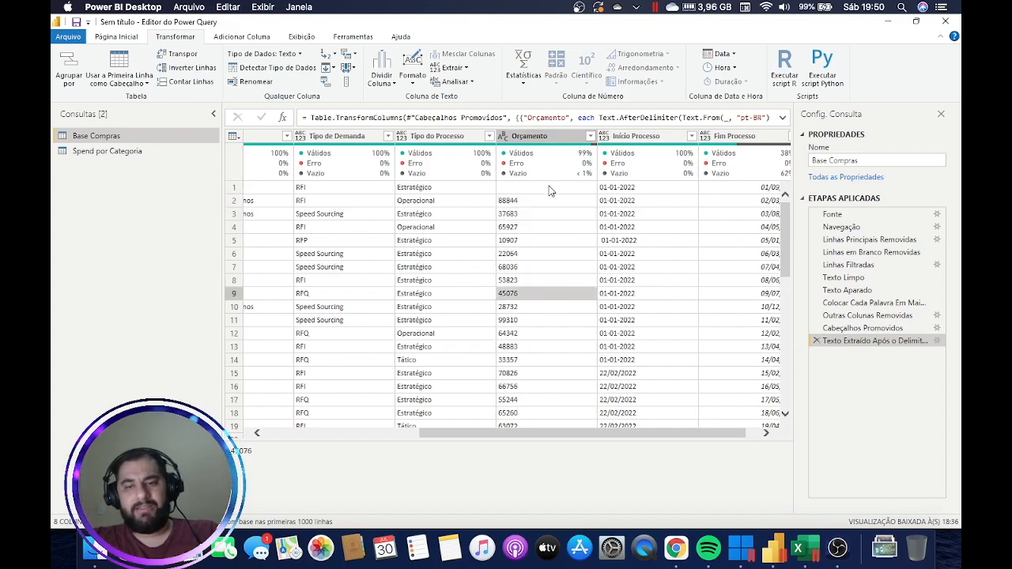
pyautogui.click(550, 188)
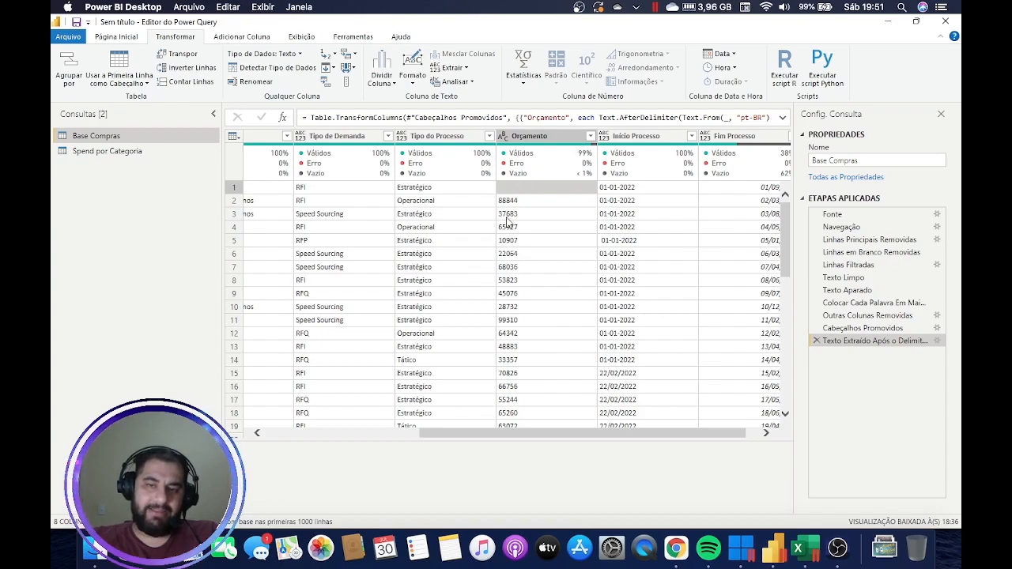
pyautogui.click(817, 341)
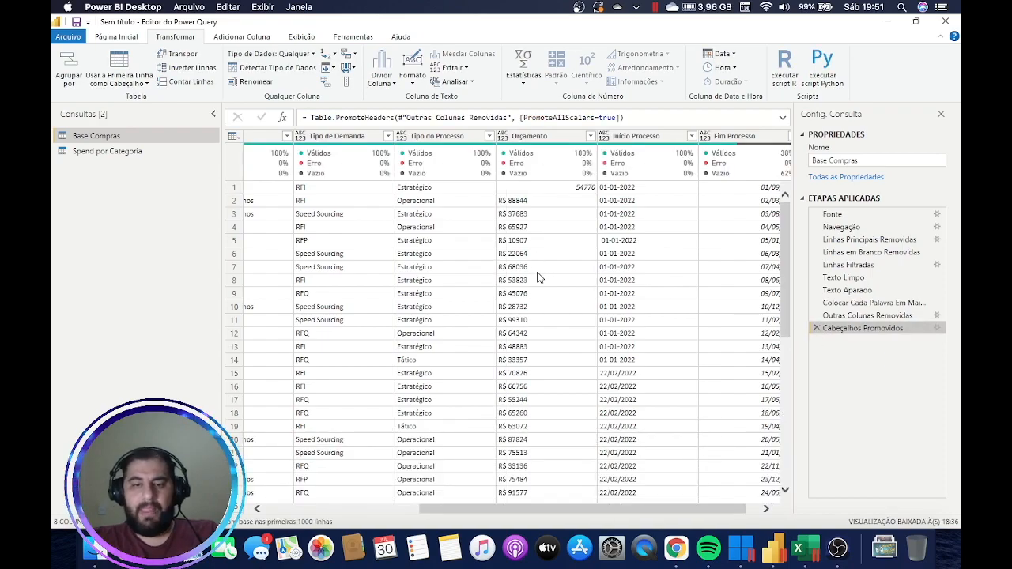
# Review the Orçamento values down the table and change the column's data type to Número Inteiro.
pyautogui.scroll(-20, 537, 277)
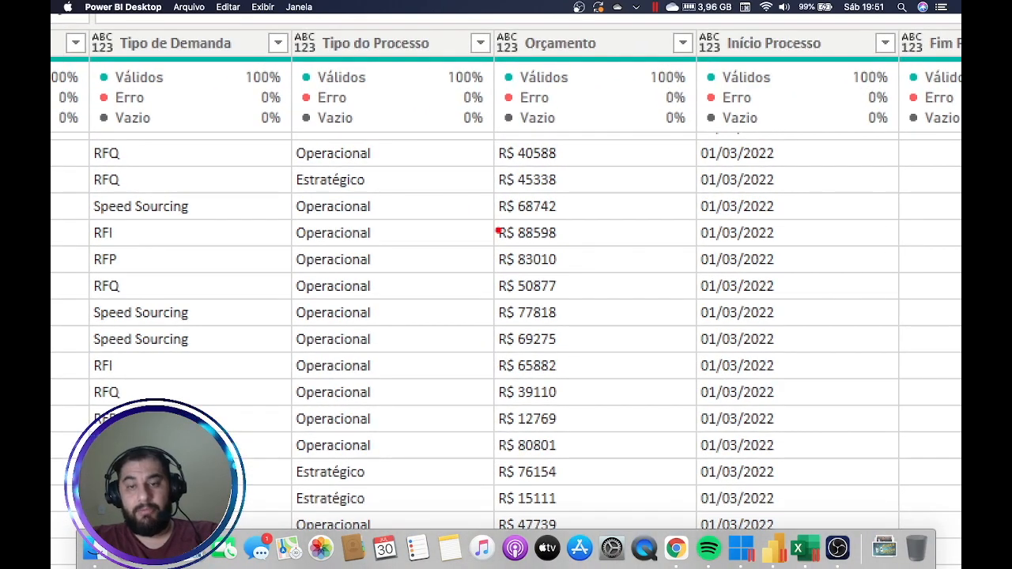
pyautogui.moveTo(500, 222)
pyautogui.mouseDown()
pyautogui.moveTo(496, 244)
pyautogui.moveTo(514, 239)
pyautogui.moveTo(517, 217)
pyautogui.mouseUp()
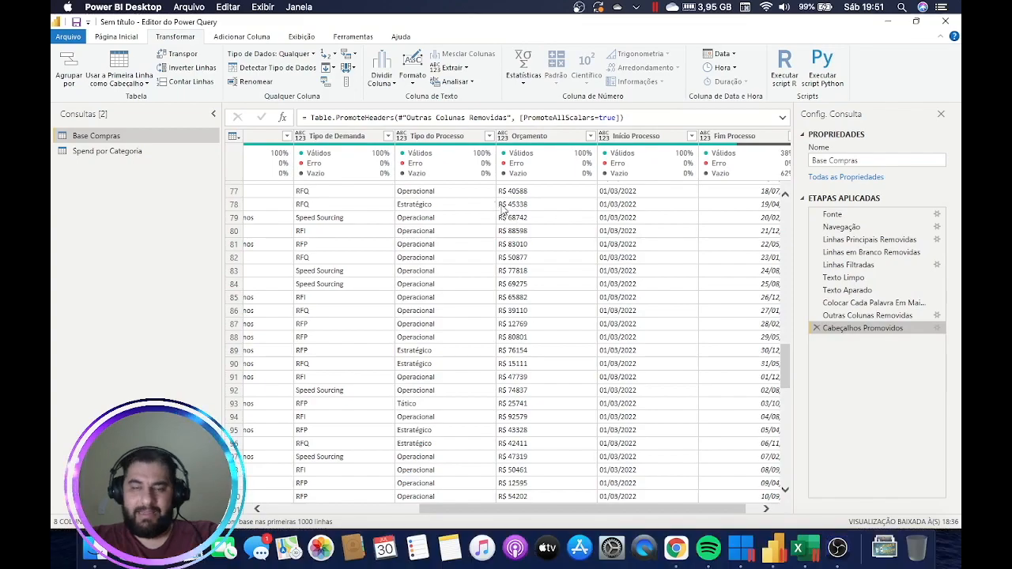
pyautogui.scroll(20, 546, 326)
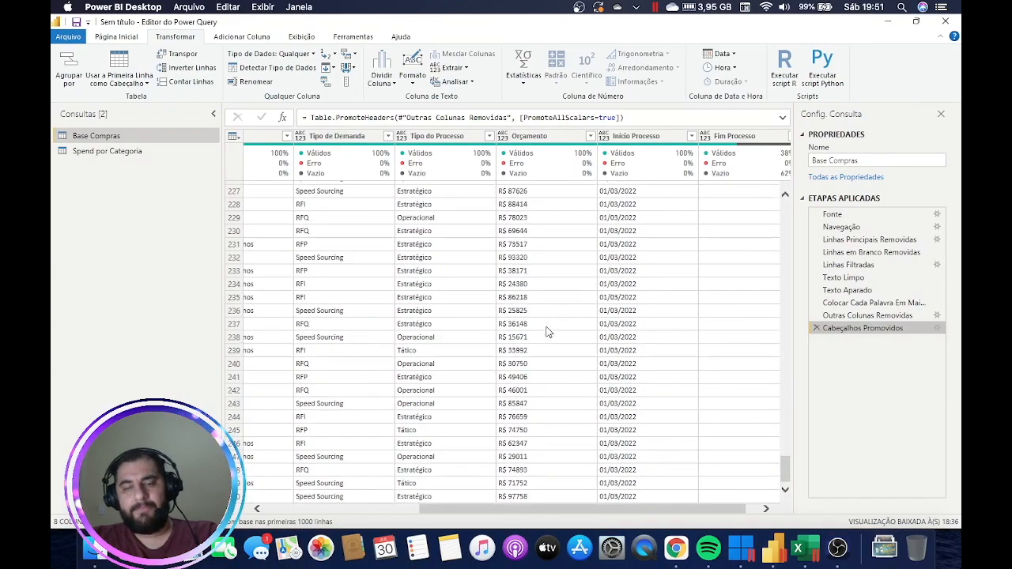
pyautogui.scroll(5, 548, 319)
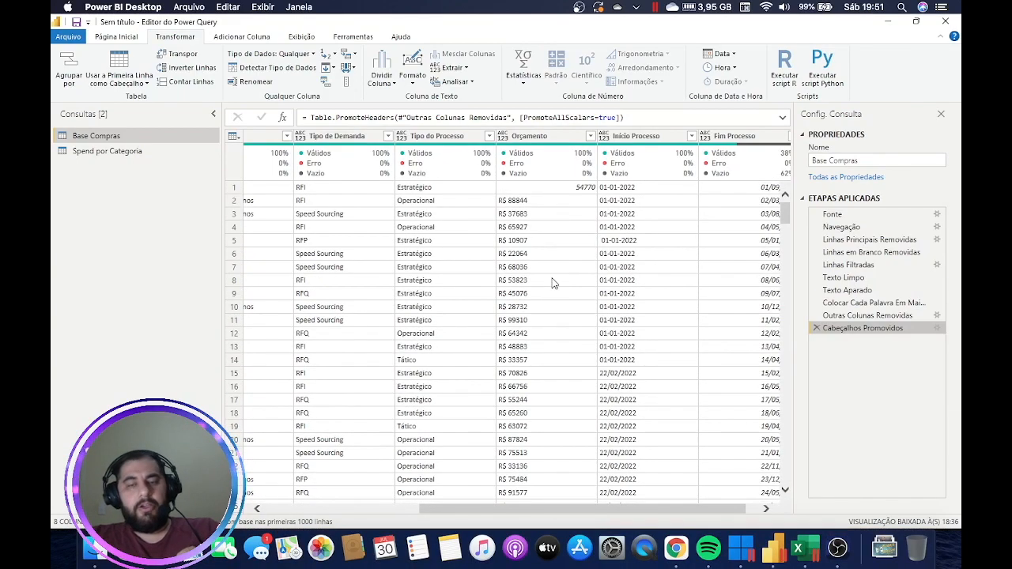
pyautogui.click(503, 139)
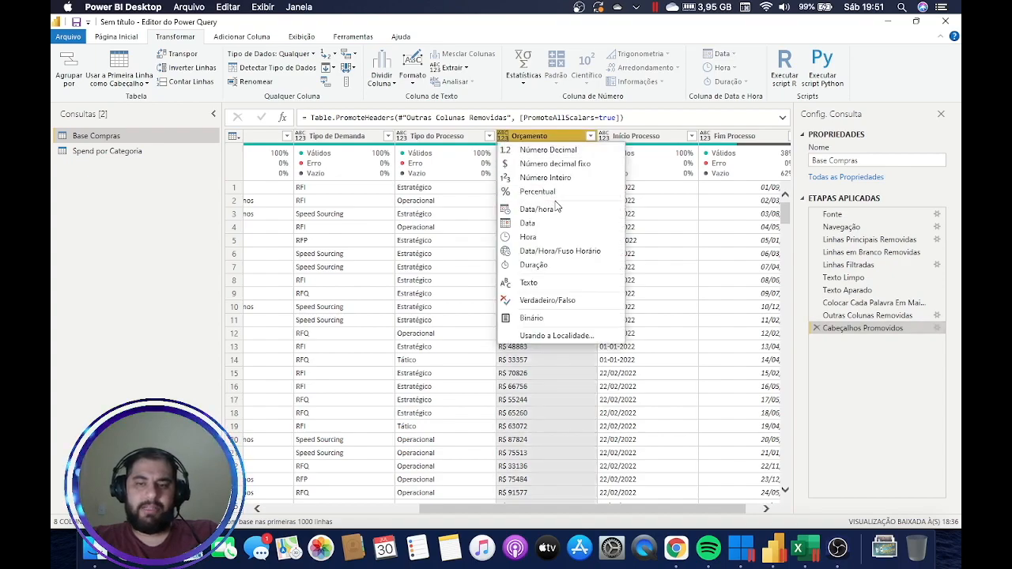
pyautogui.click(554, 180)
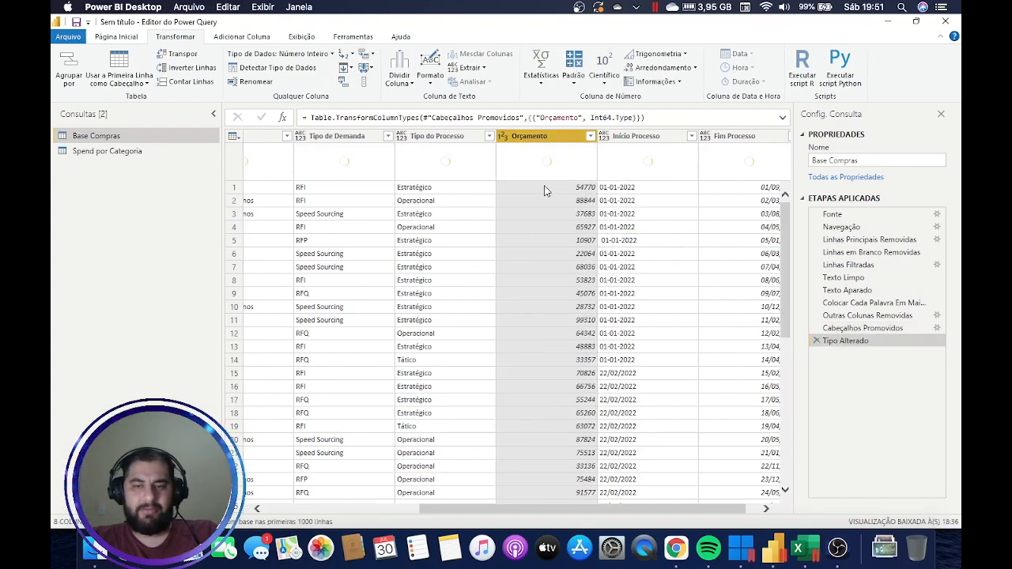
# Review the converted Orçamento values down the table and delete the Tipo Alterado step.
pyautogui.scroll(-20, 565, 299)
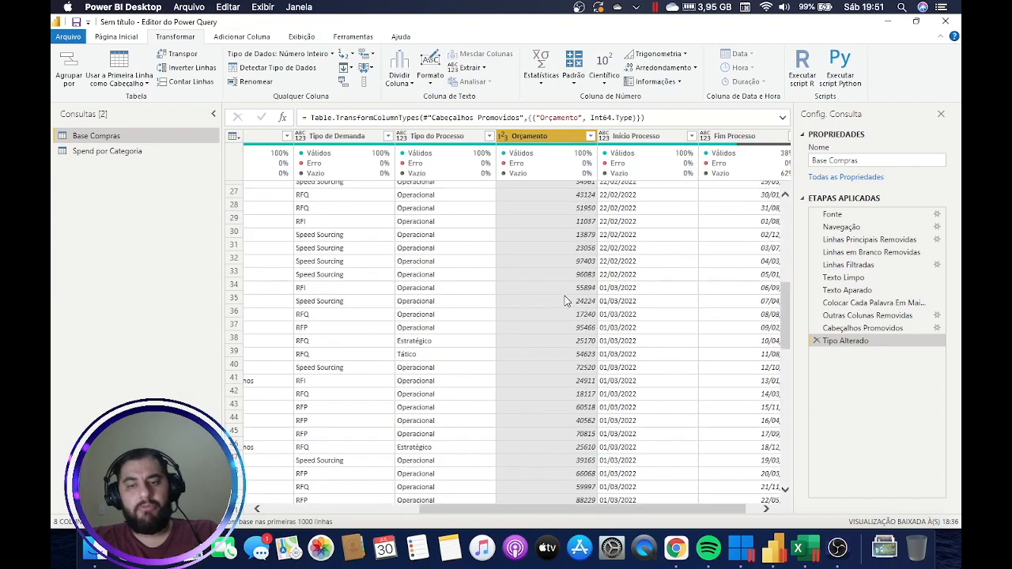
pyautogui.scroll(-20, 586, 365)
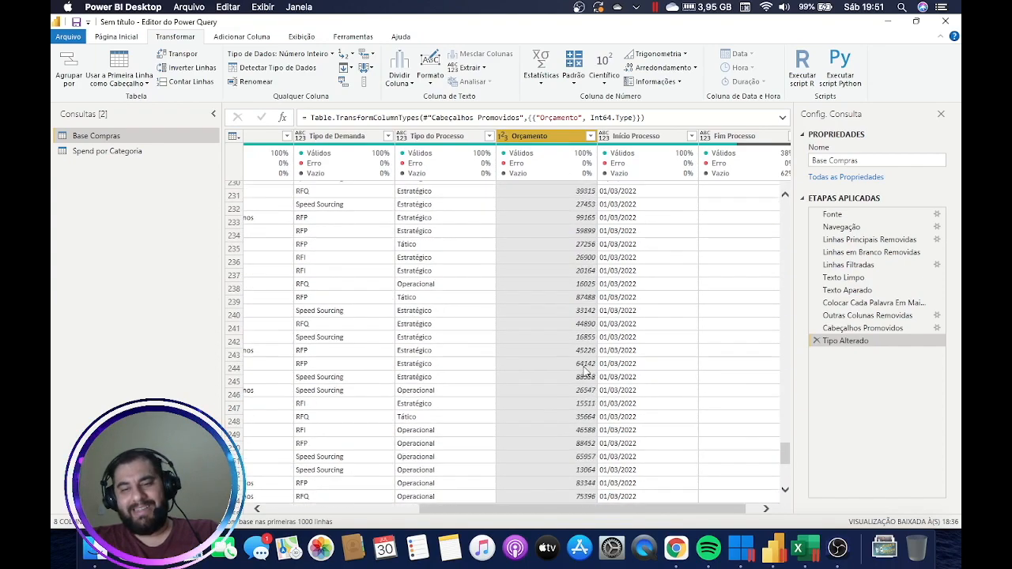
pyautogui.scroll(-6, 586, 364)
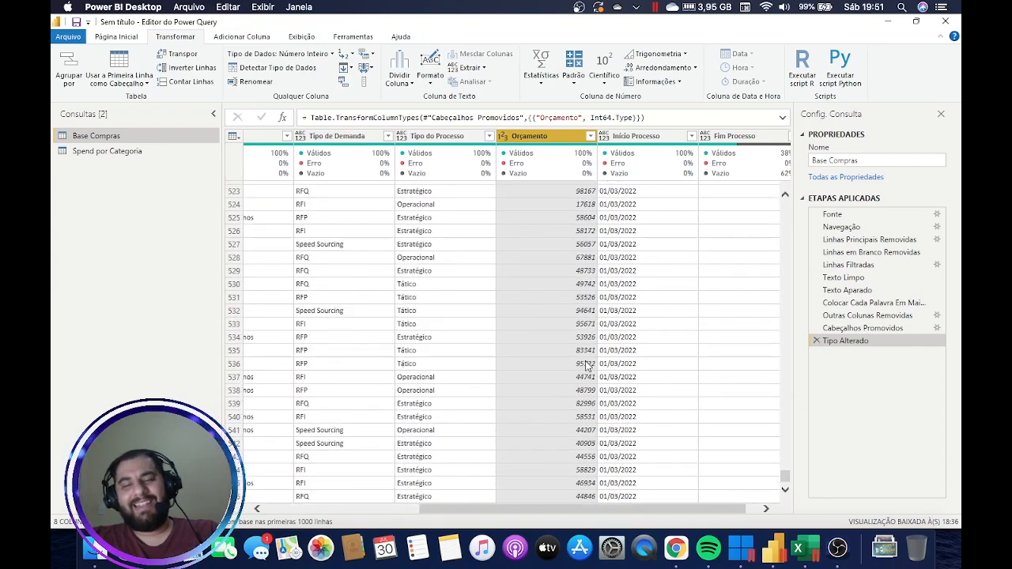
pyautogui.scroll(20, 585, 316)
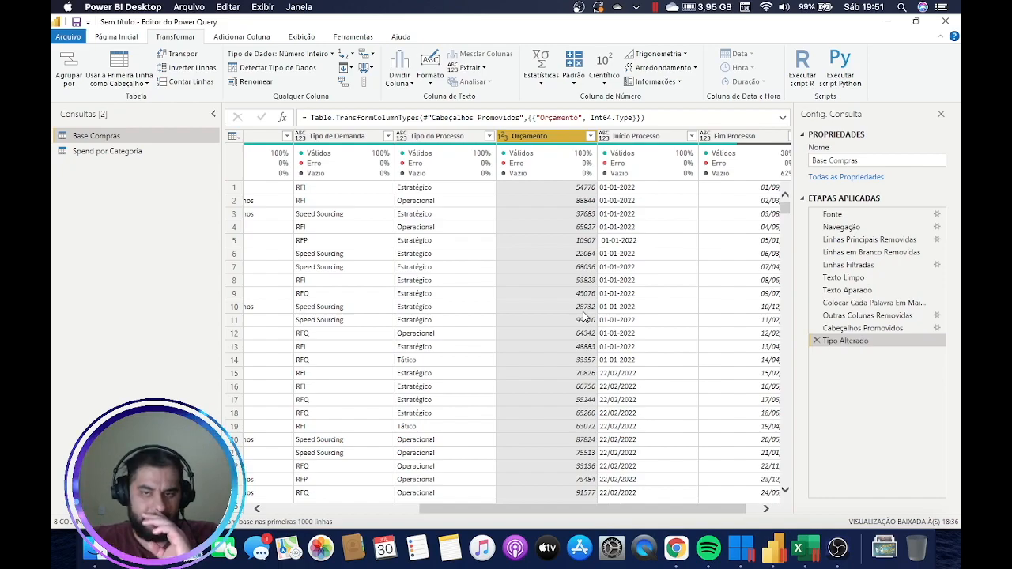
pyautogui.click(816, 342)
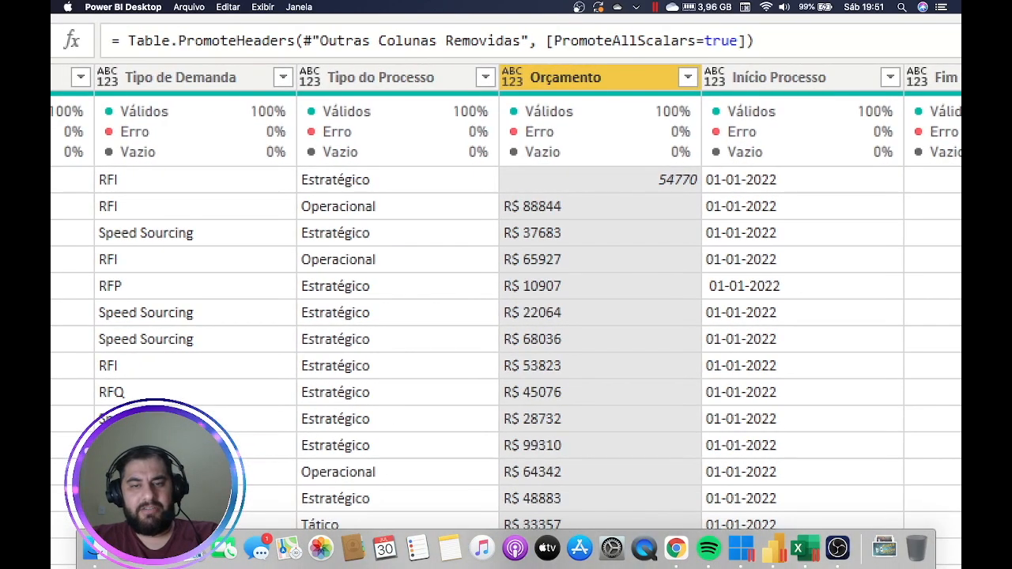
pyautogui.moveTo(506, 192)
pyautogui.mouseDown()
pyautogui.moveTo(500, 221)
pyautogui.moveTo(522, 211)
pyautogui.moveTo(506, 187)
pyautogui.mouseUp()
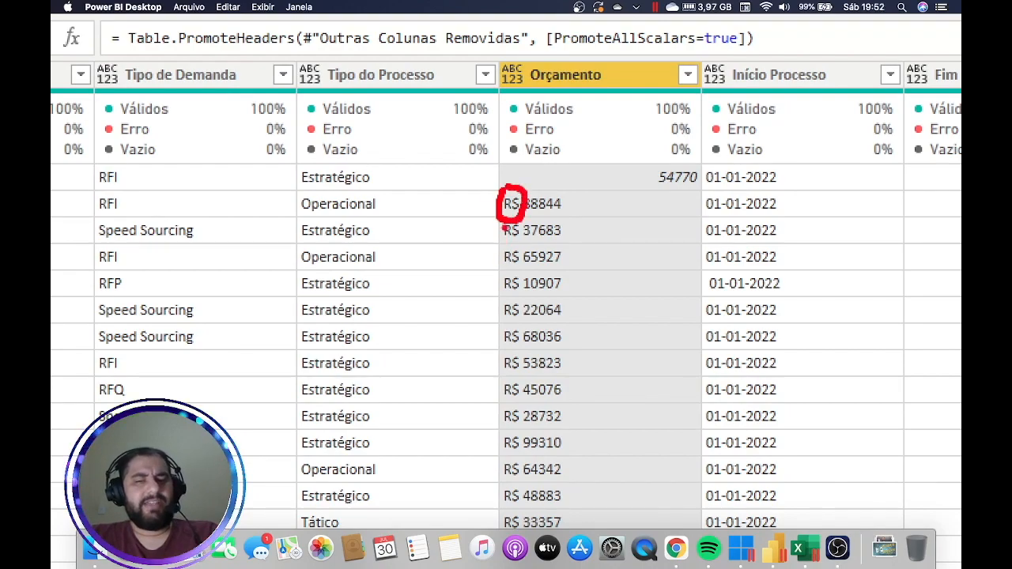
pyautogui.moveTo(506, 222)
pyautogui.mouseDown()
pyautogui.moveTo(504, 243)
pyautogui.moveTo(523, 238)
pyautogui.moveTo(515, 223)
pyautogui.moveTo(500, 276)
pyautogui.moveTo(525, 251)
pyautogui.mouseUp()
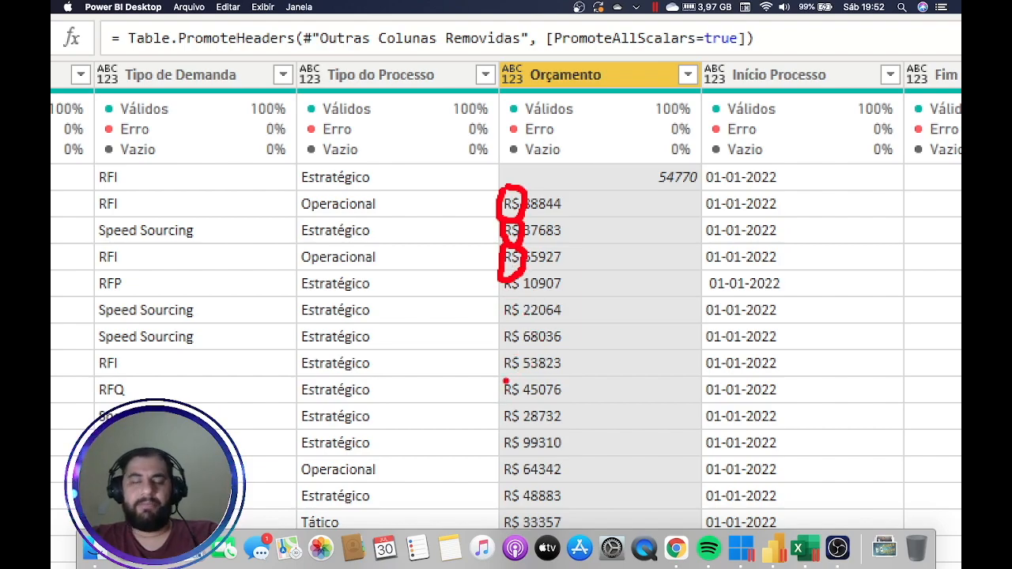
pyautogui.press('Escape')
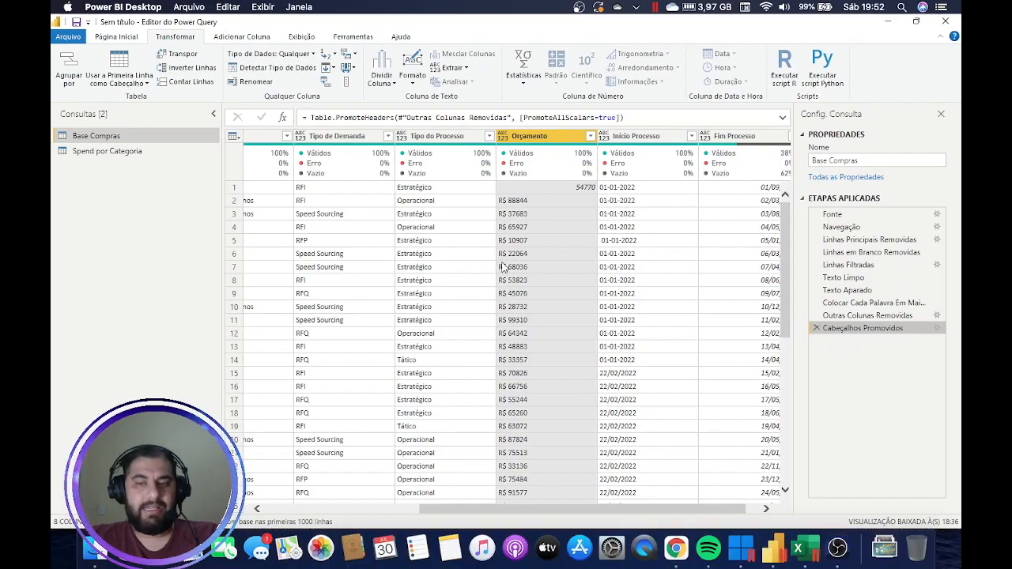
# Switch to the Base Aula 6 workbook in Excel, insert spacing between R and $ in cell H8, and save the file.
pyautogui.click(806, 558)
pyautogui.click(481, 347)
pyautogui.click(564, 296)
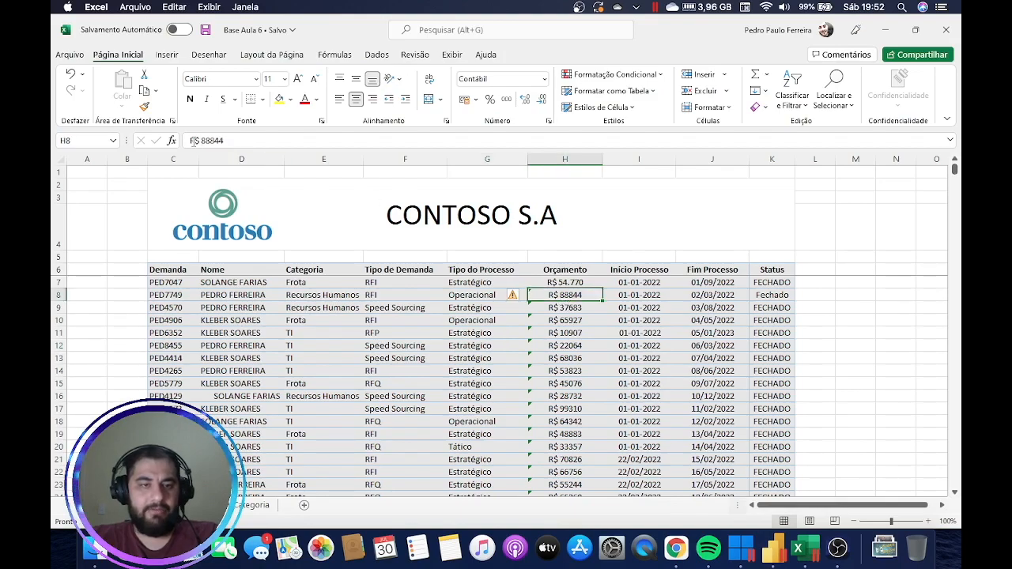
pyautogui.click(193, 141)
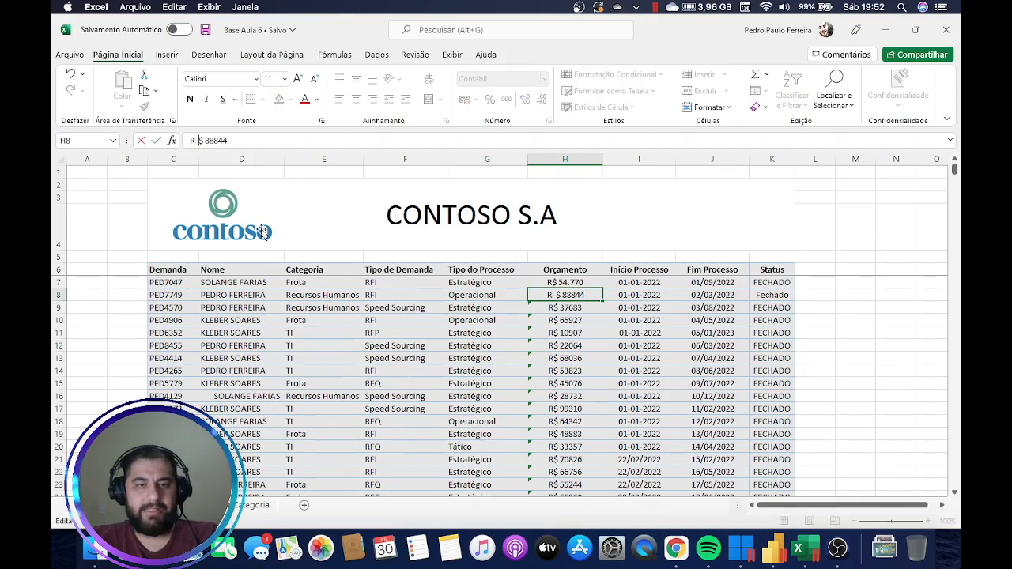
pyautogui.click(814, 230)
pyautogui.press('super+s')
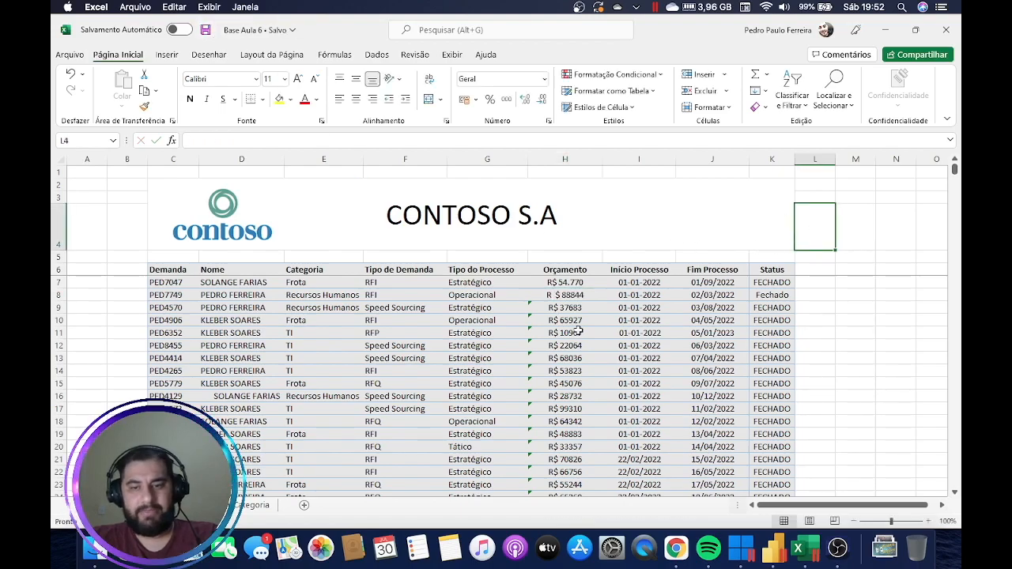
# Return to the Power Query editor in Power BI and refresh all previews.
pyautogui.click(774, 557)
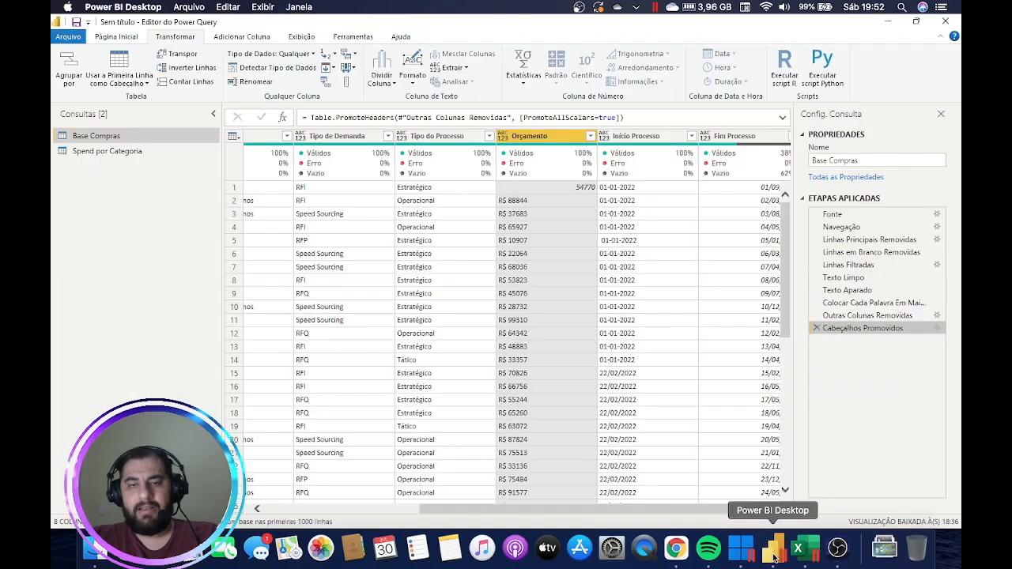
pyautogui.click(121, 37)
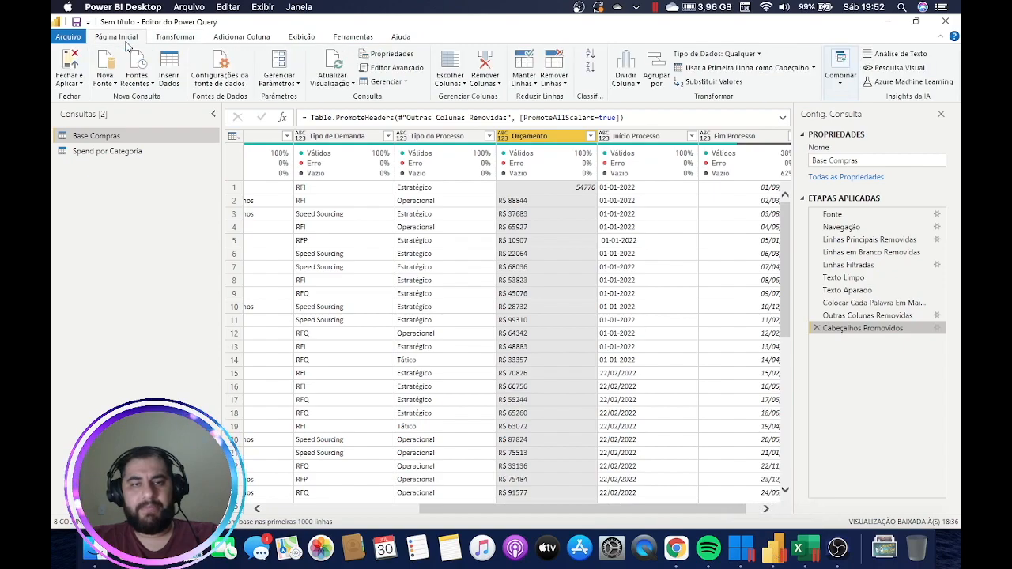
pyautogui.click(345, 86)
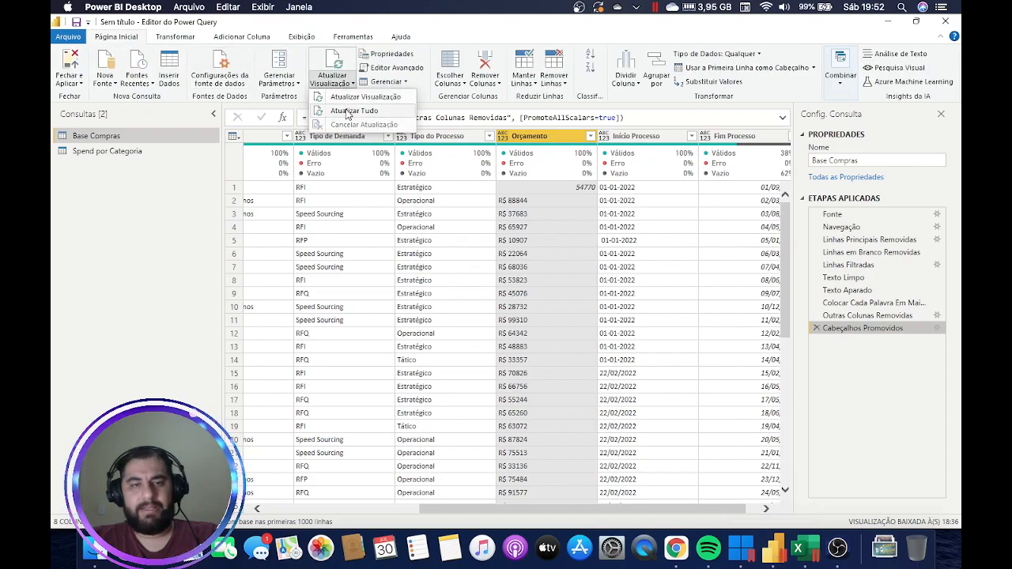
pyautogui.click(346, 113)
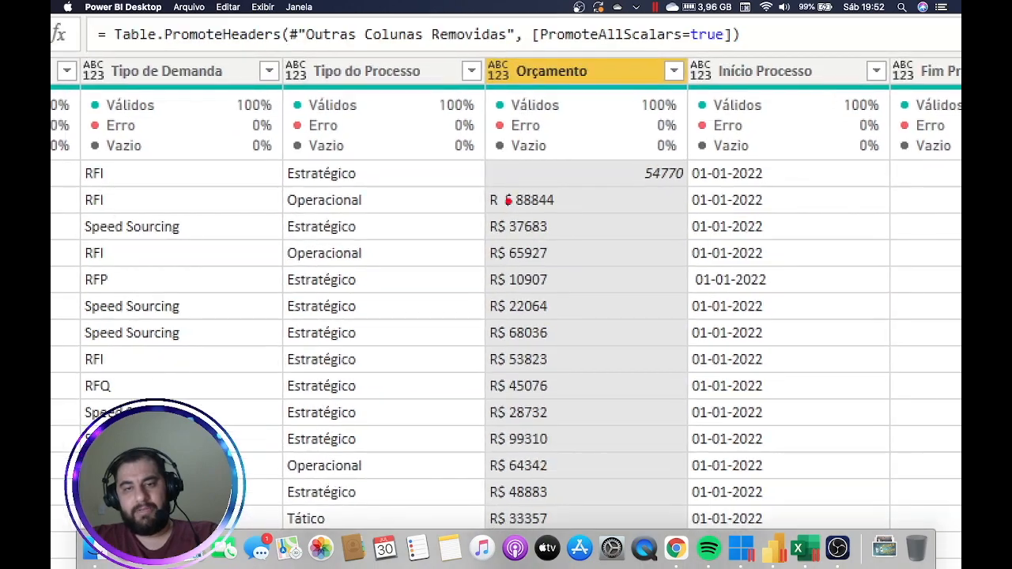
# Try changing the Orçamento column to Número Inteiro, inspect row 2's conversion details, and delete the Tipo Alterado step.
pyautogui.moveTo(503, 197)
pyautogui.mouseDown()
pyautogui.moveTo(493, 191)
pyautogui.moveTo(506, 225)
pyautogui.moveTo(478, 167)
pyautogui.moveTo(464, 179)
pyautogui.mouseUp()
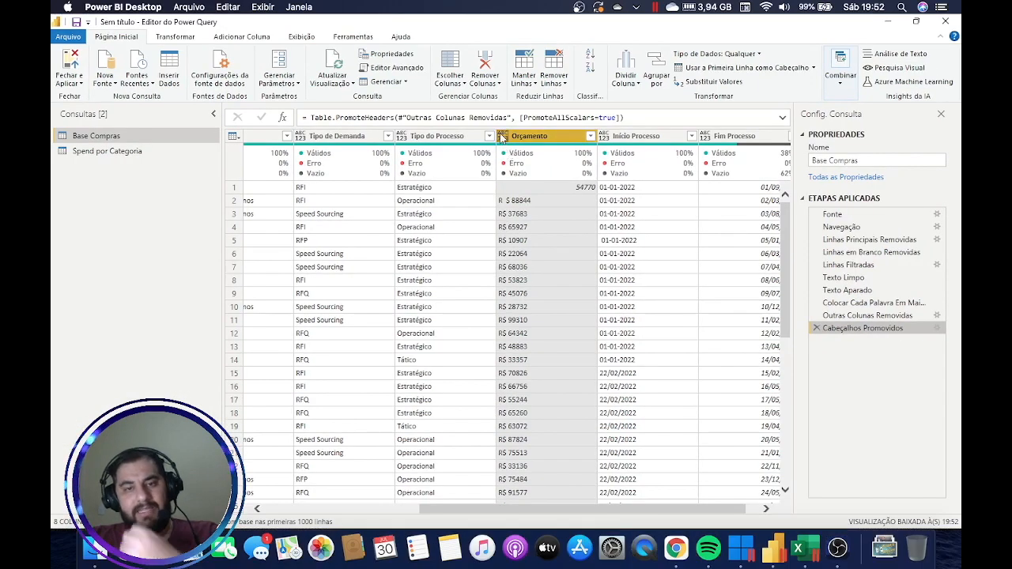
pyautogui.click(497, 71)
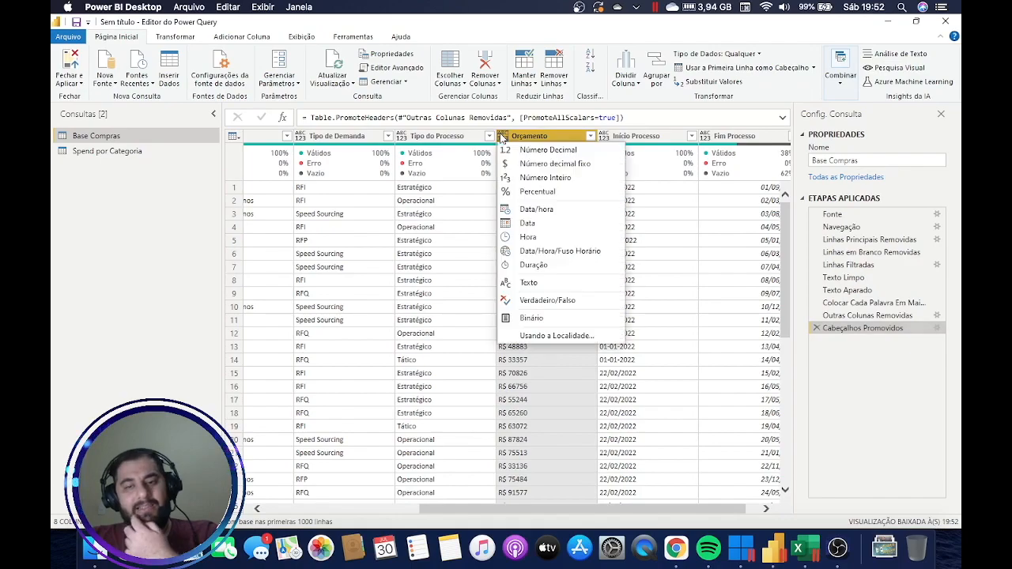
pyautogui.click(528, 182)
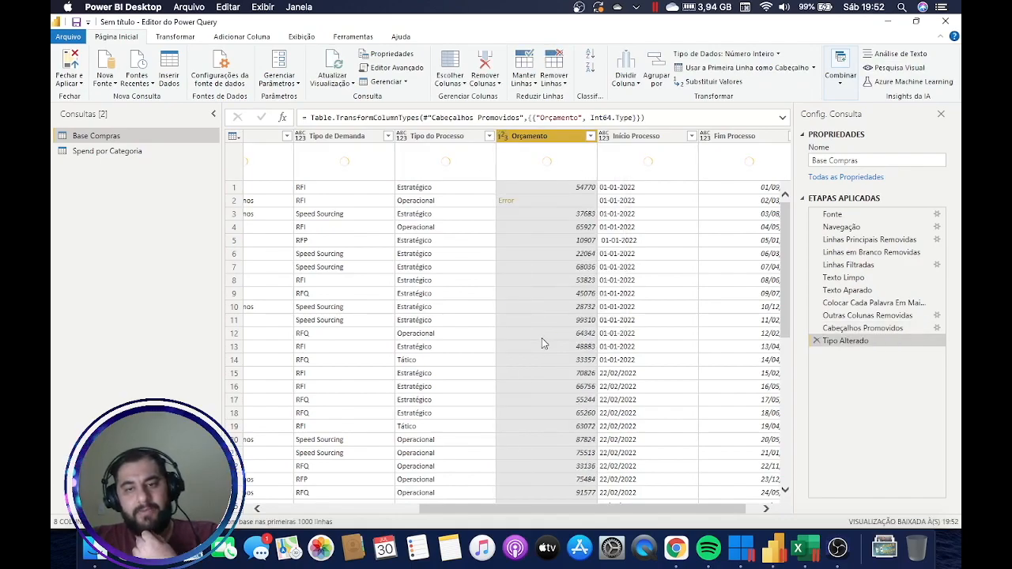
pyautogui.click(555, 201)
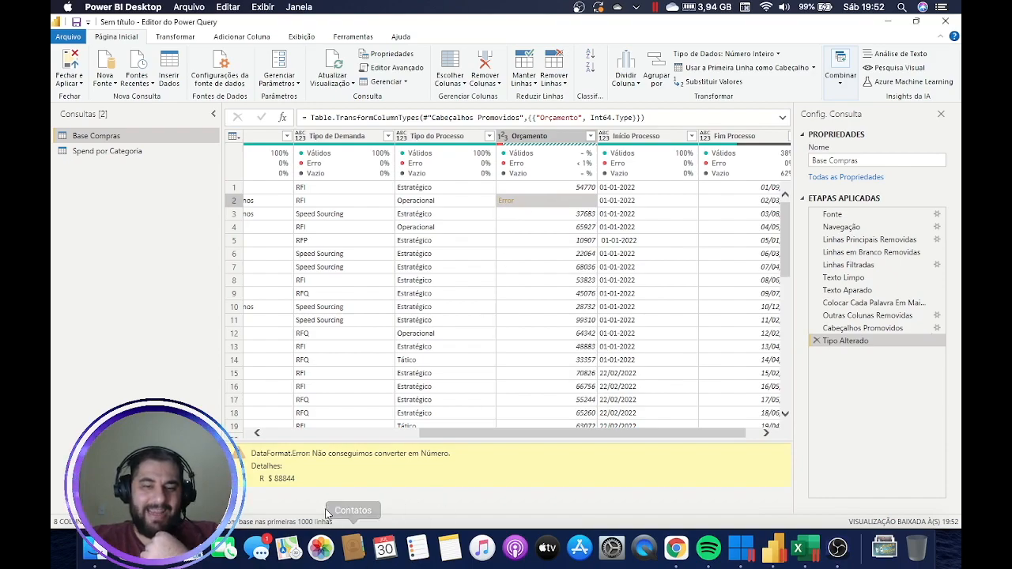
pyautogui.doubleClick(262, 477)
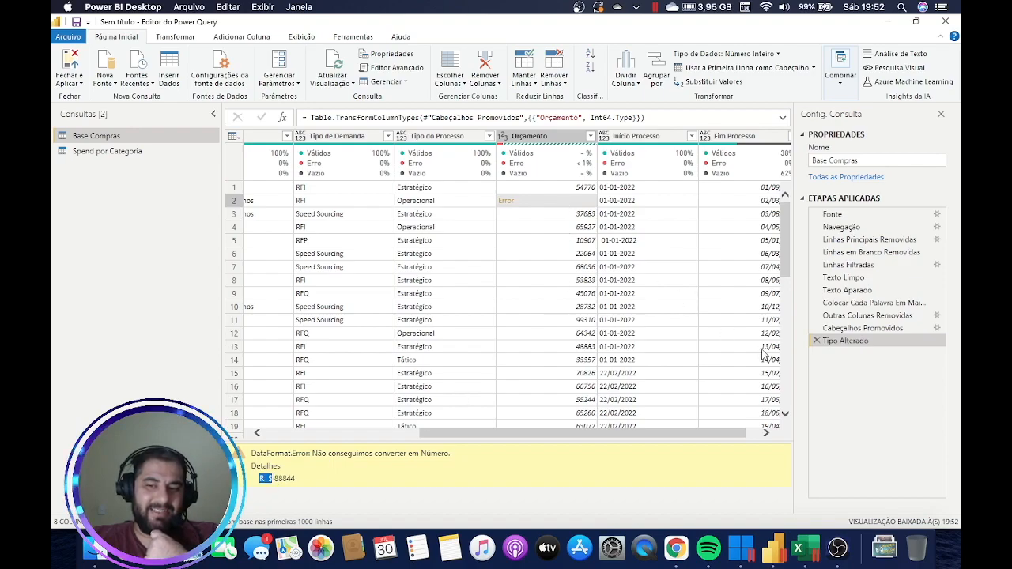
pyautogui.click(816, 340)
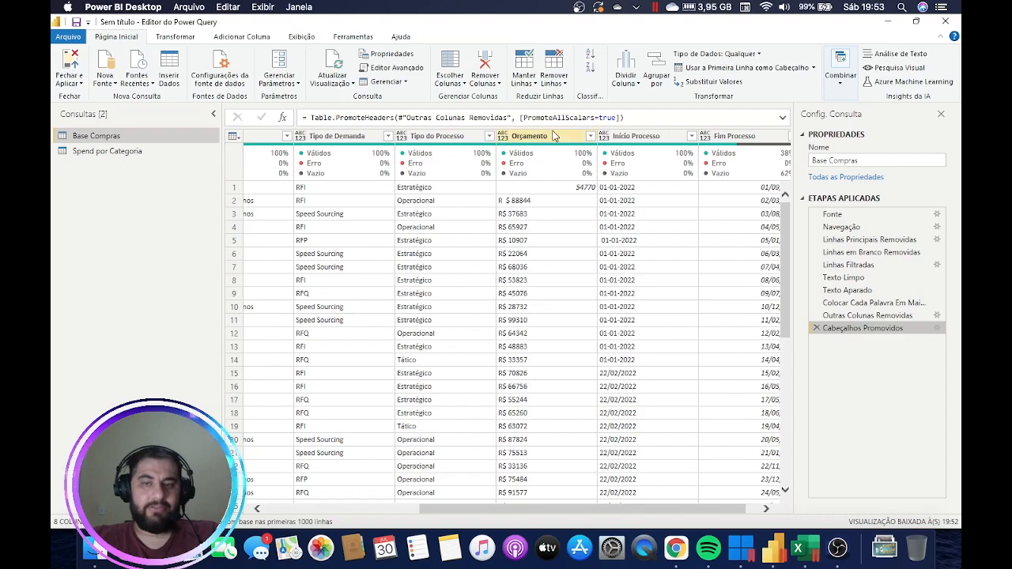
# Examine the operations available for the untyped Orçamento column, its row 2 value and its column quality summary.
pyautogui.click(552, 136)
pyautogui.rightClick(552, 137)
pyautogui.moveTo(672, 234)
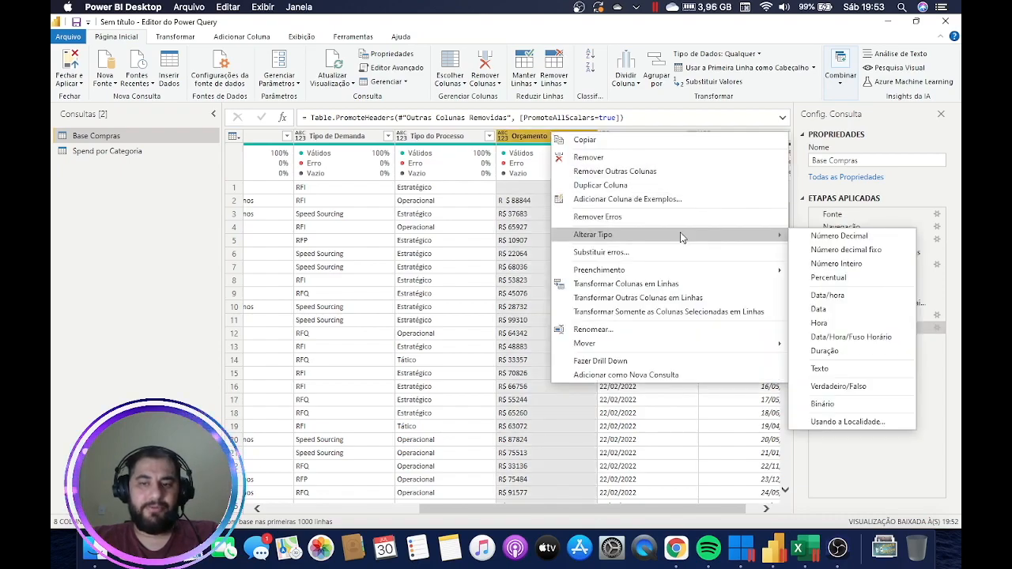
pyautogui.click(526, 204)
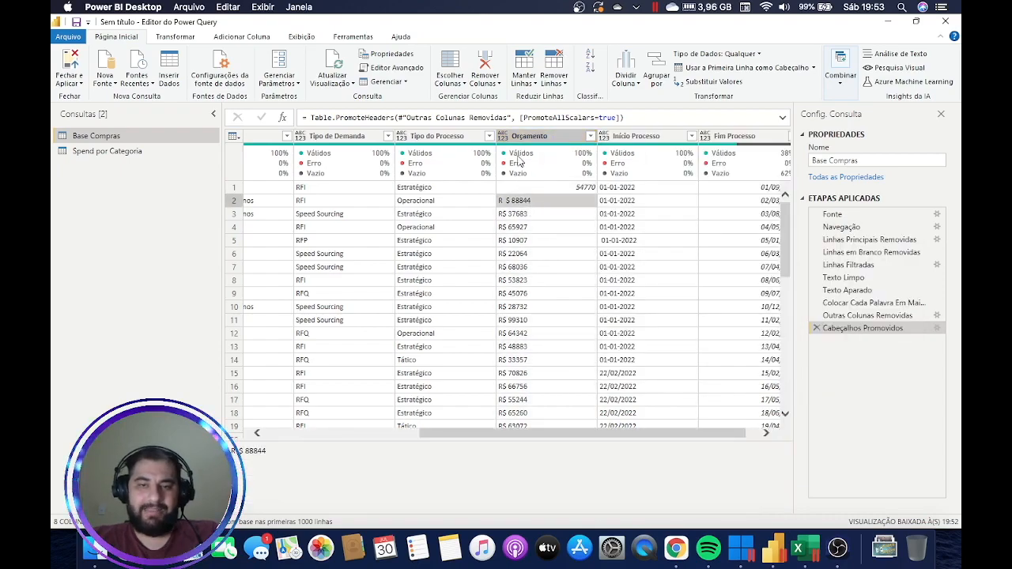
pyautogui.moveTo(550, 155)
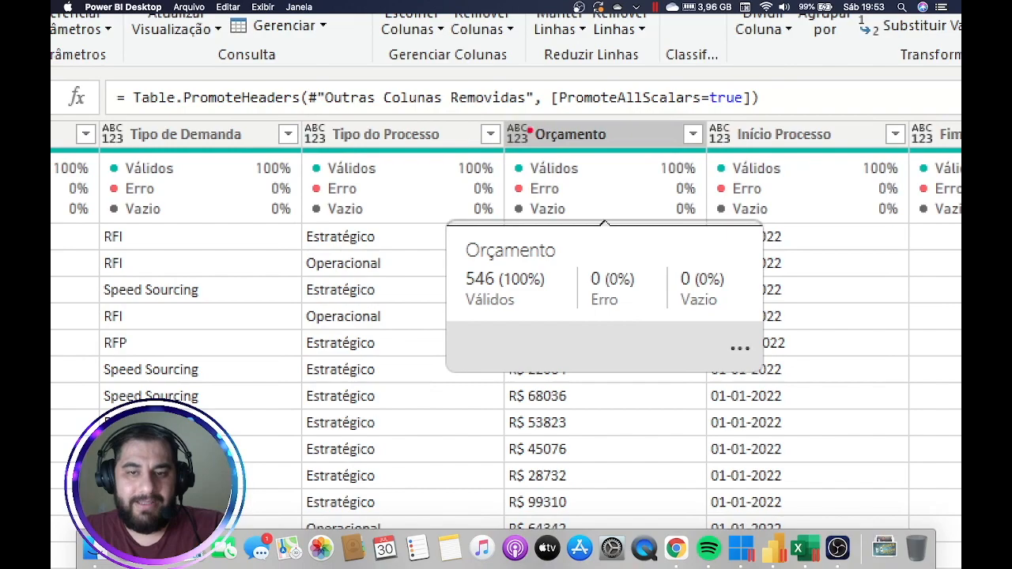
pyautogui.moveTo(503, 159)
pyautogui.mouseDown()
pyautogui.moveTo(547, 139)
pyautogui.moveTo(510, 108)
pyautogui.moveTo(483, 140)
pyautogui.moveTo(510, 162)
pyautogui.mouseUp()
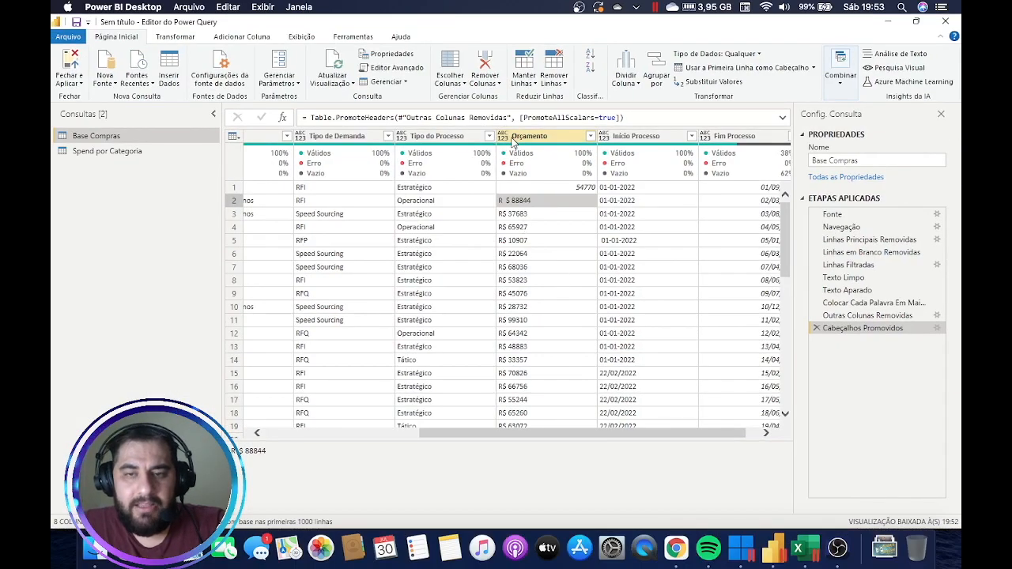
pyautogui.click(538, 144)
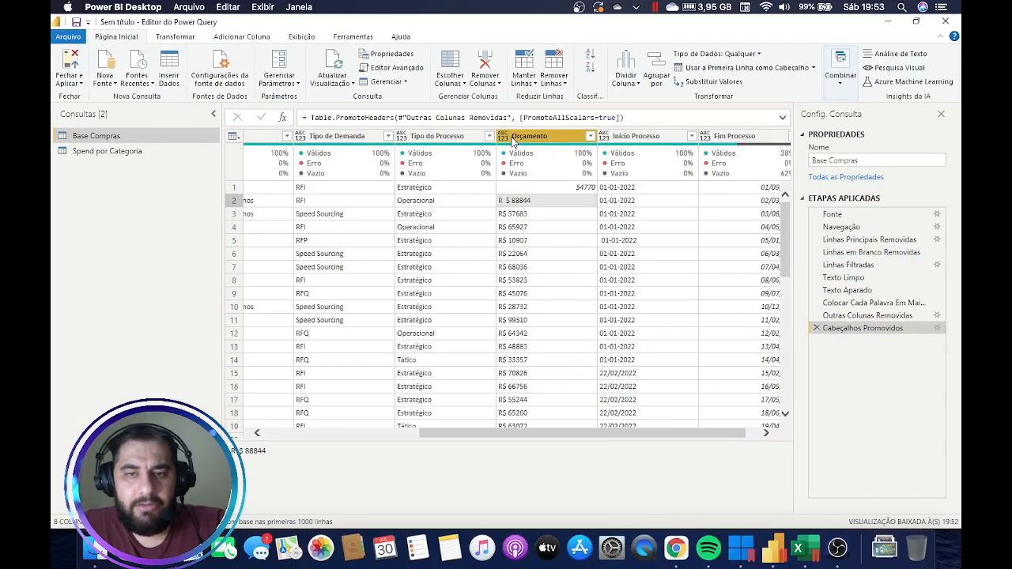
pyautogui.rightClick(515, 141)
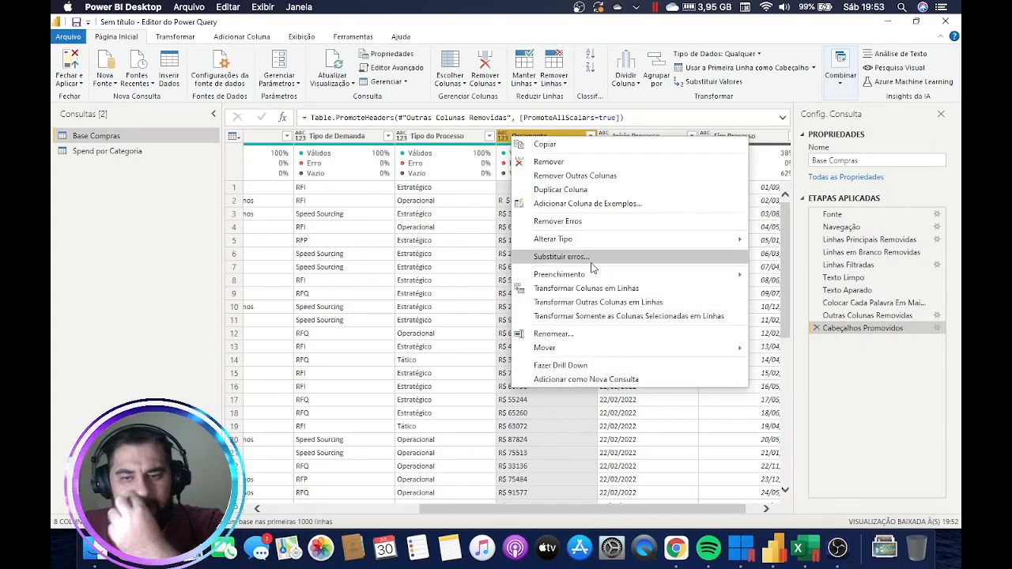
pyautogui.moveTo(593, 244)
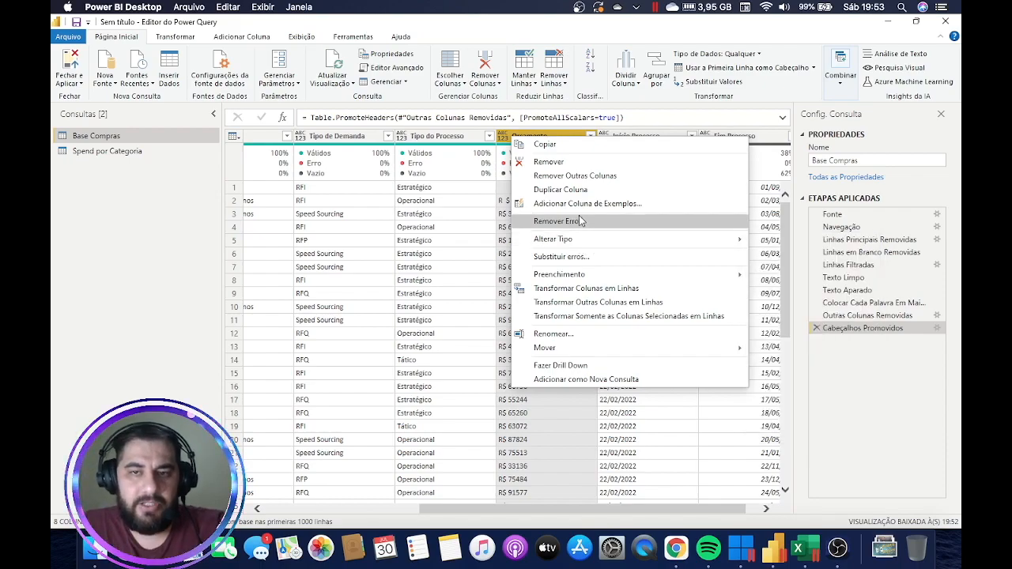
pyautogui.click(632, 39)
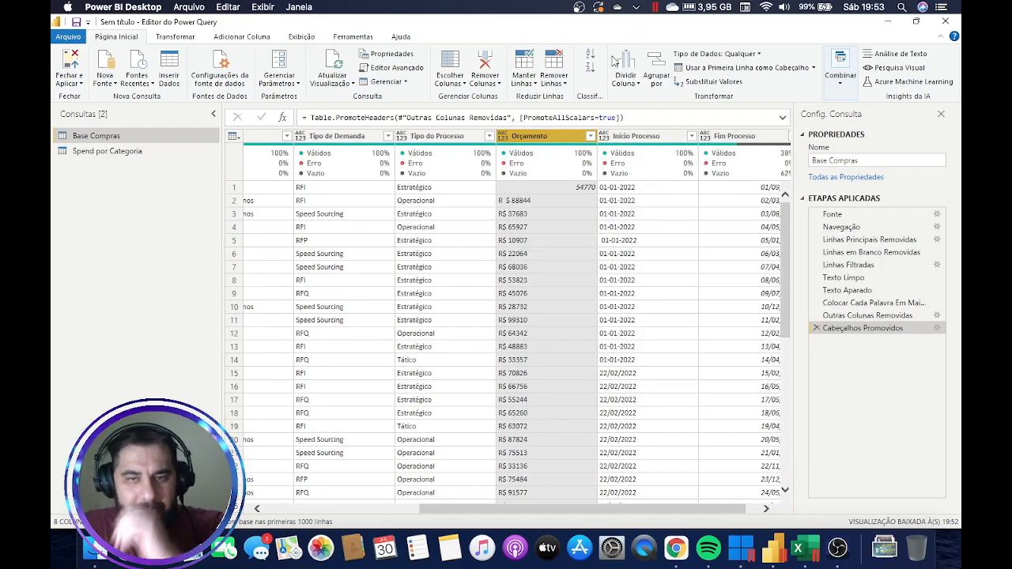
# Change the Orçamento column's data type to Texto and review the operations available for the column.
pyautogui.click(503, 136)
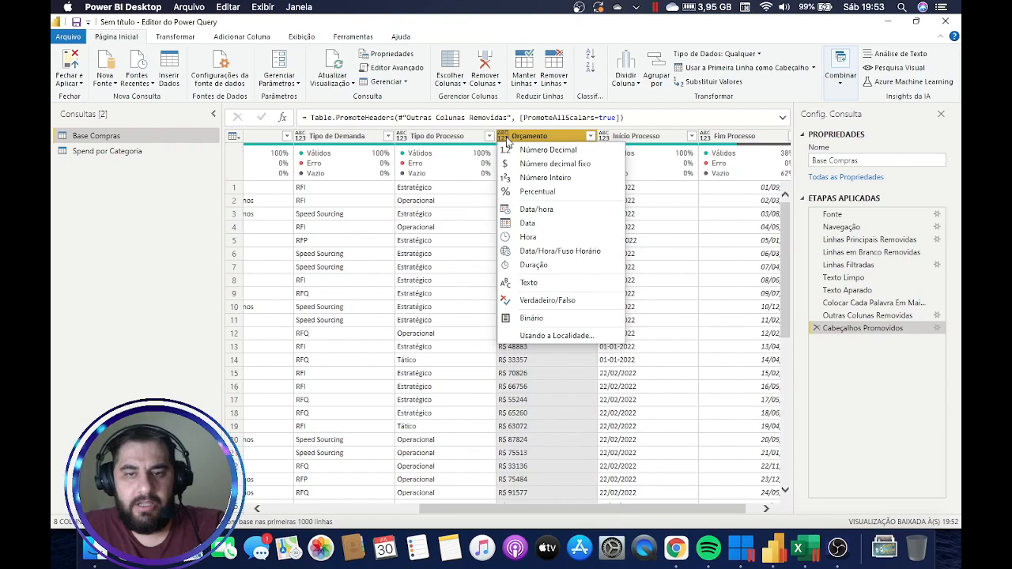
pyautogui.click(529, 283)
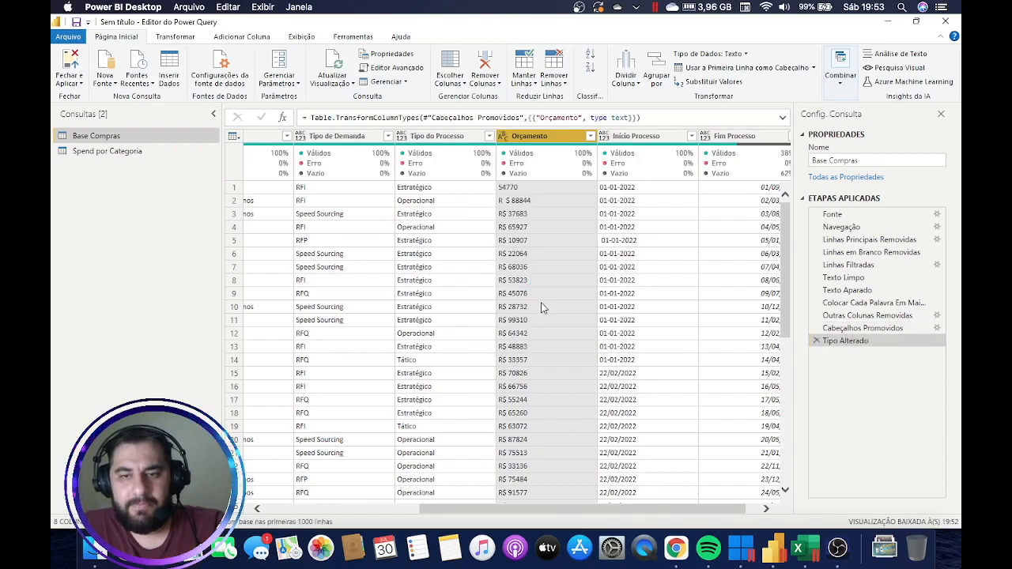
pyautogui.rightClick(535, 138)
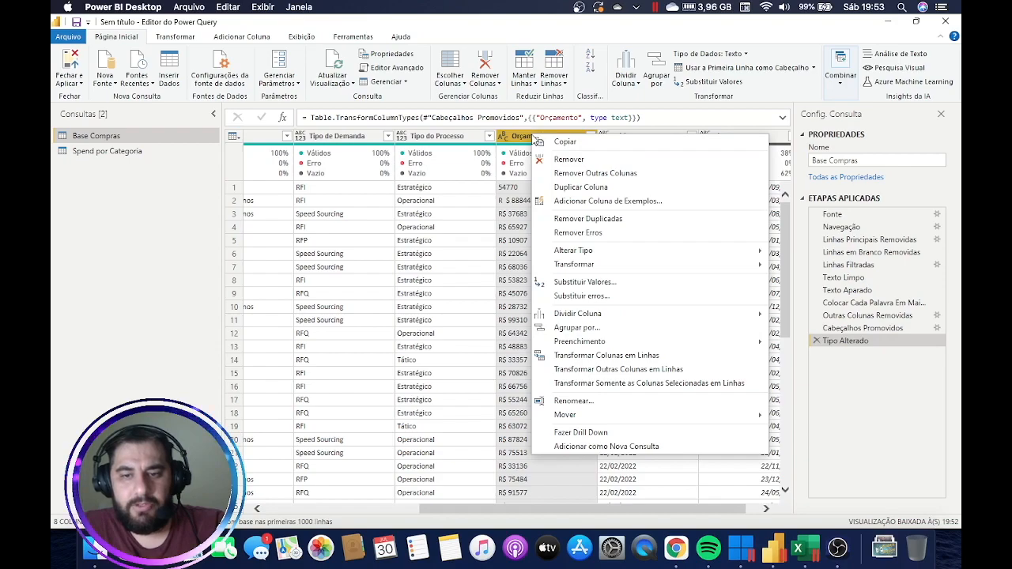
pyautogui.moveTo(587, 264)
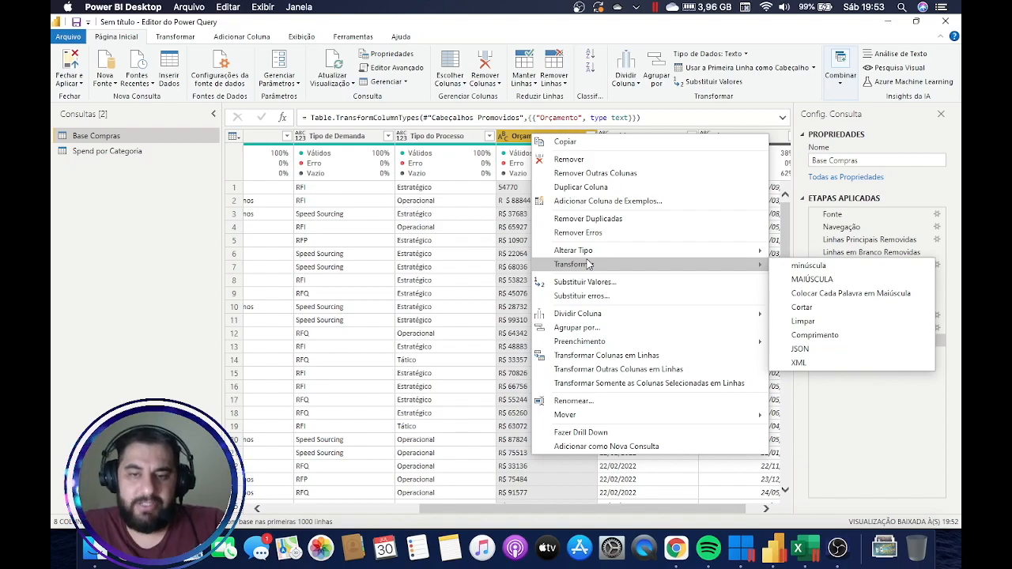
pyautogui.rightClick(563, 141)
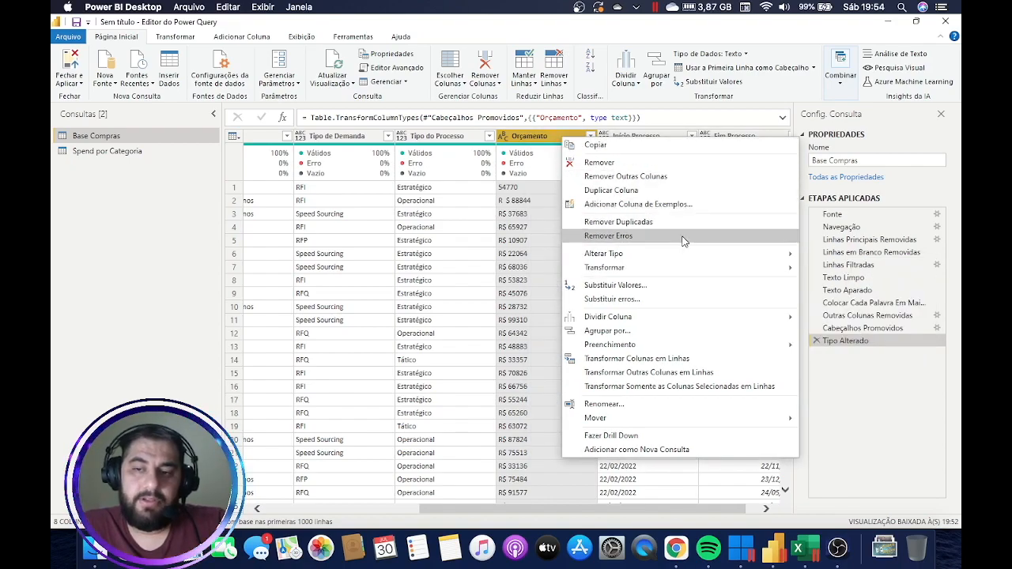
pyautogui.moveTo(655, 266)
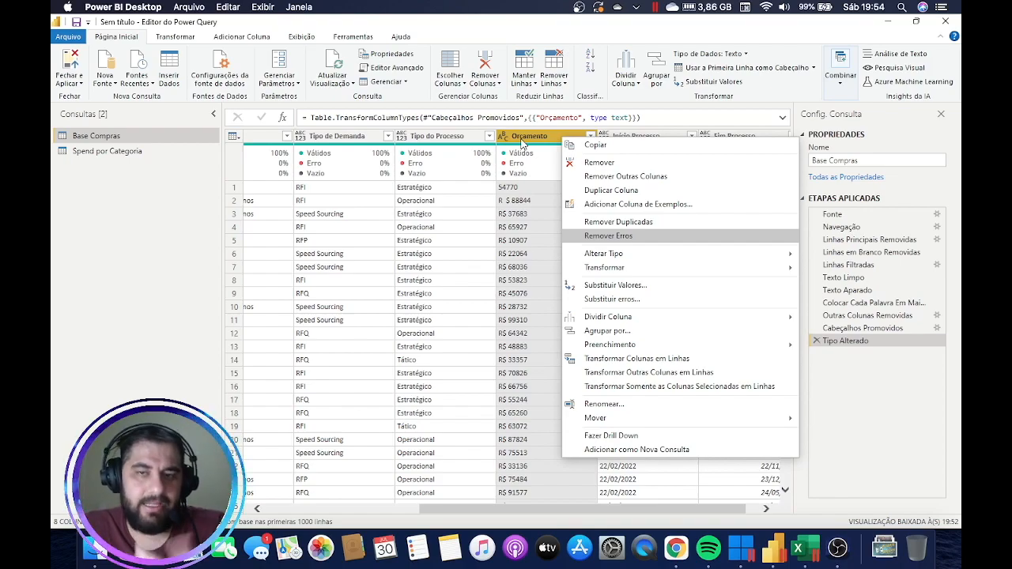
pyautogui.rightClick(522, 141)
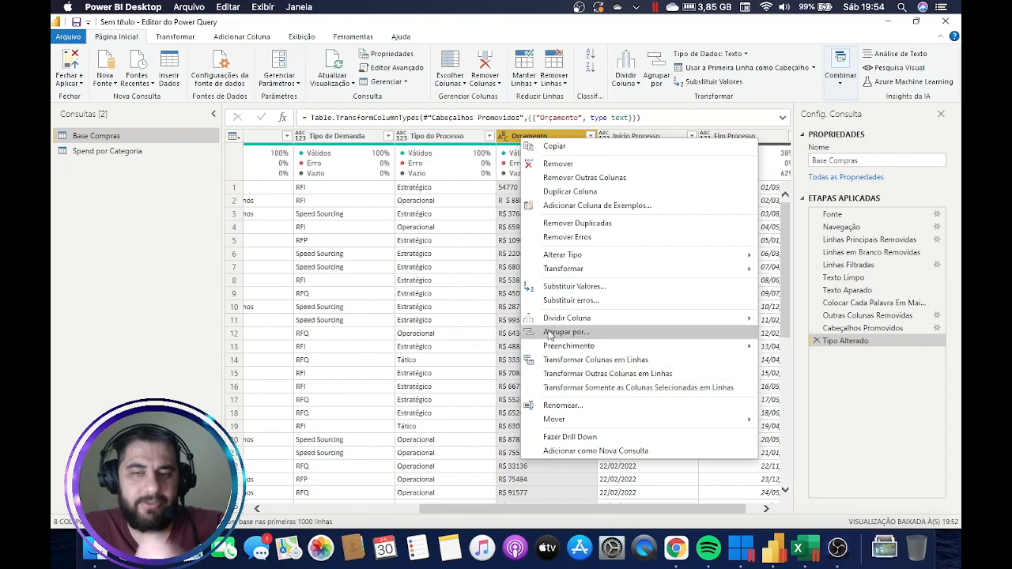
pyautogui.moveTo(535, 324)
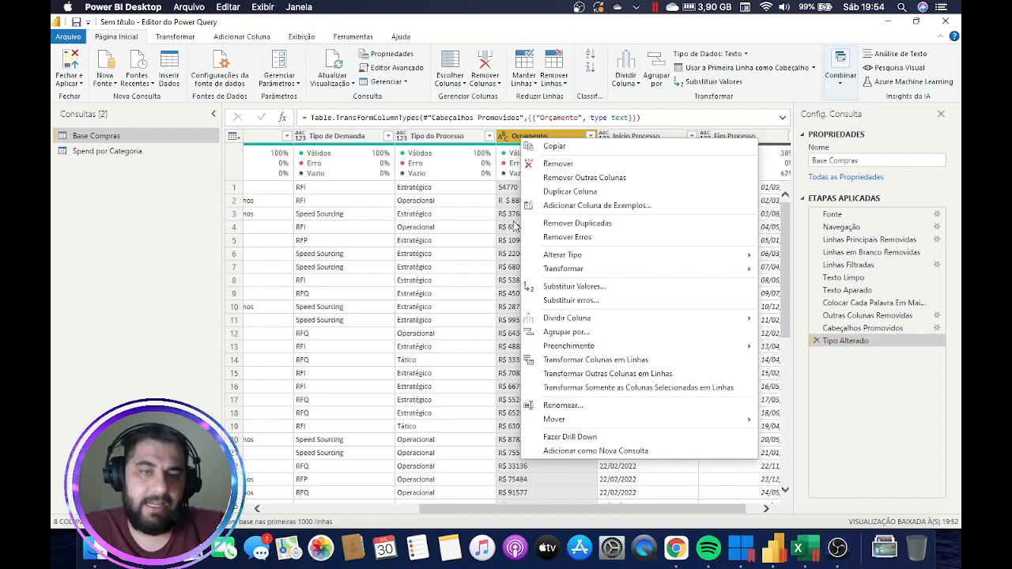
pyautogui.press('Escape')
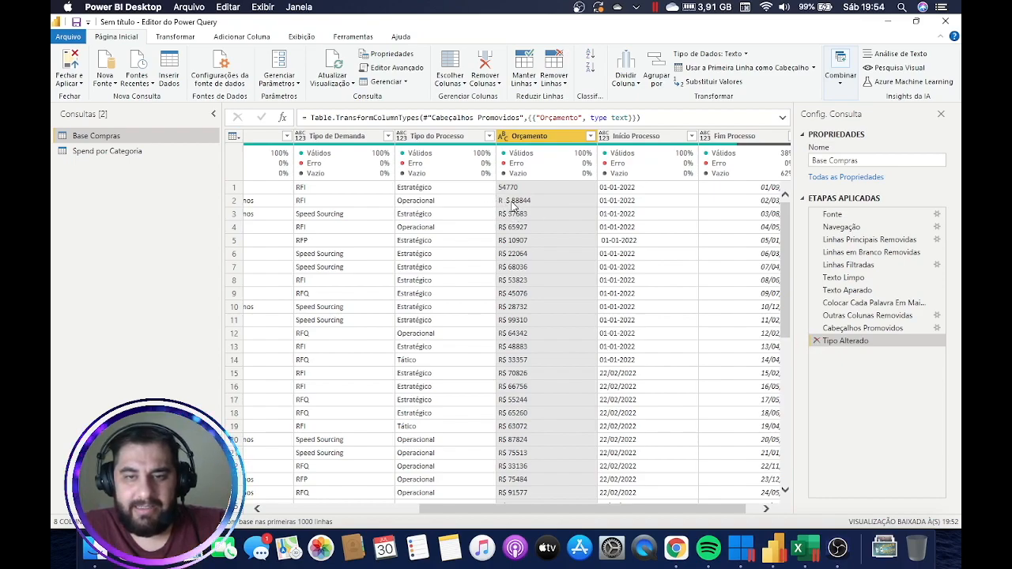
# Switch to Excel, correct Orçamento cell H8 to R$ 88844 without the stray space, and undo its automatic currency conversion.
pyautogui.click(805, 553)
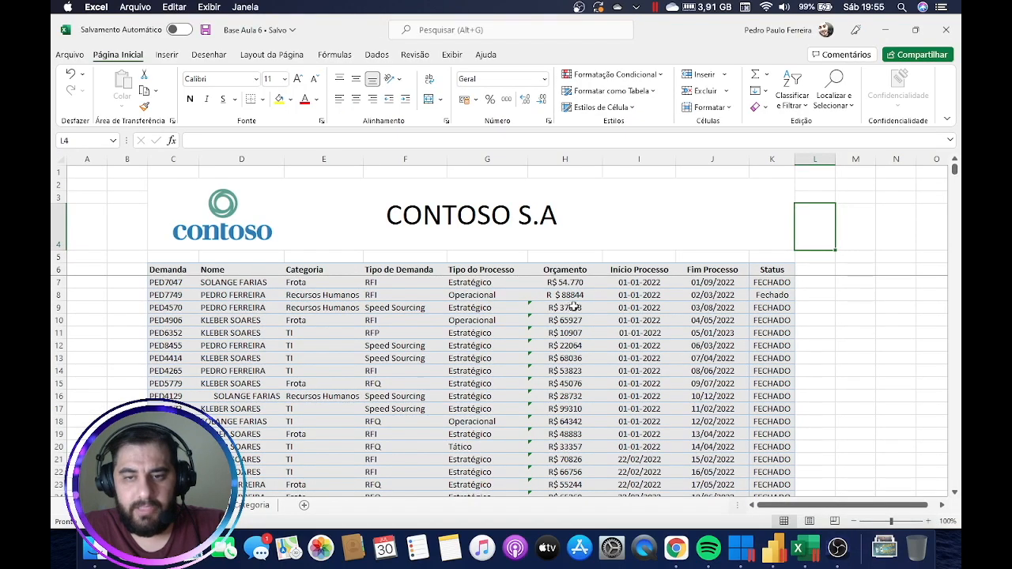
pyautogui.click(201, 140)
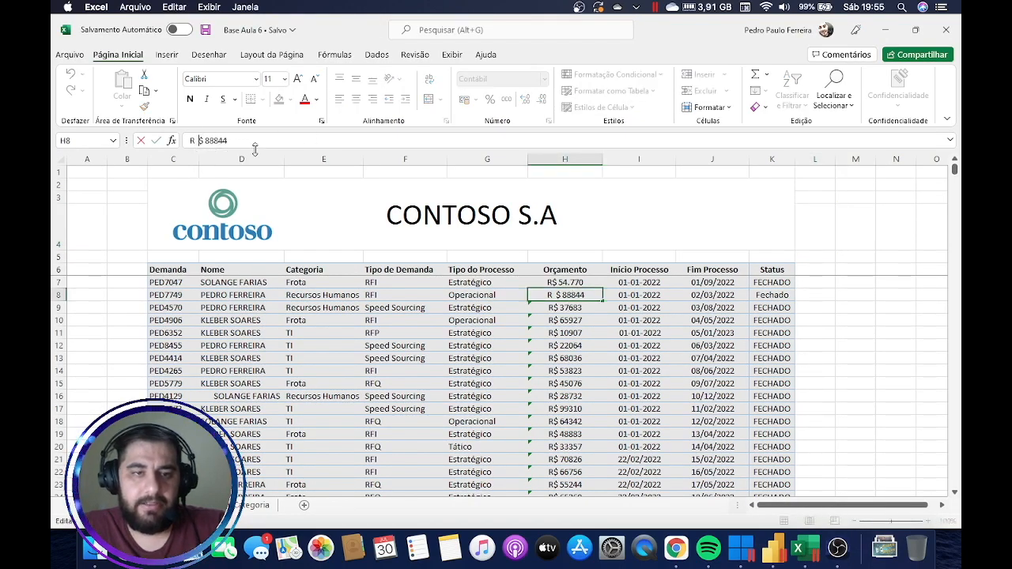
pyautogui.press('BackSpace')
pyautogui.press('Right')
pyautogui.press('Return')
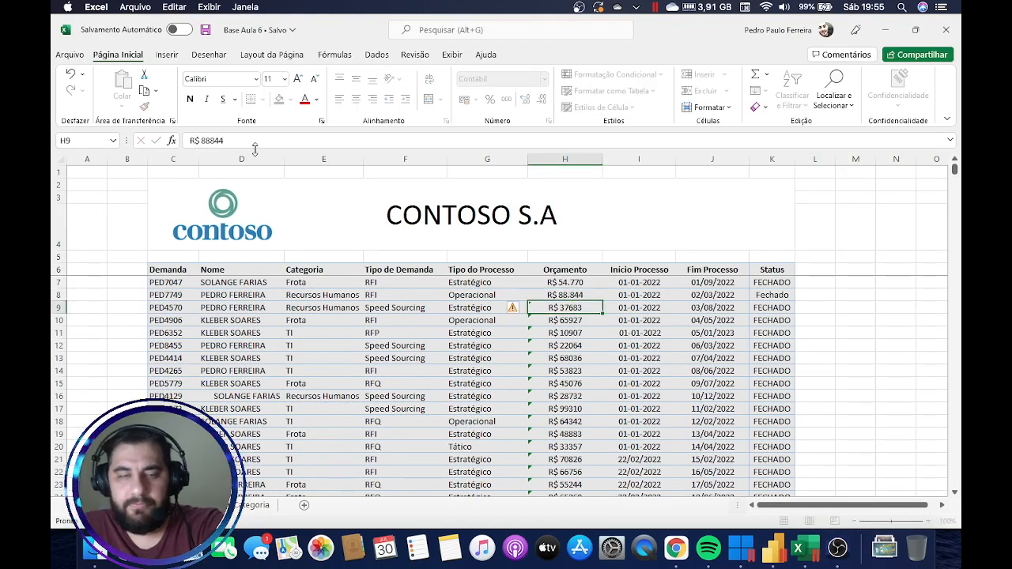
pyautogui.click(565, 295)
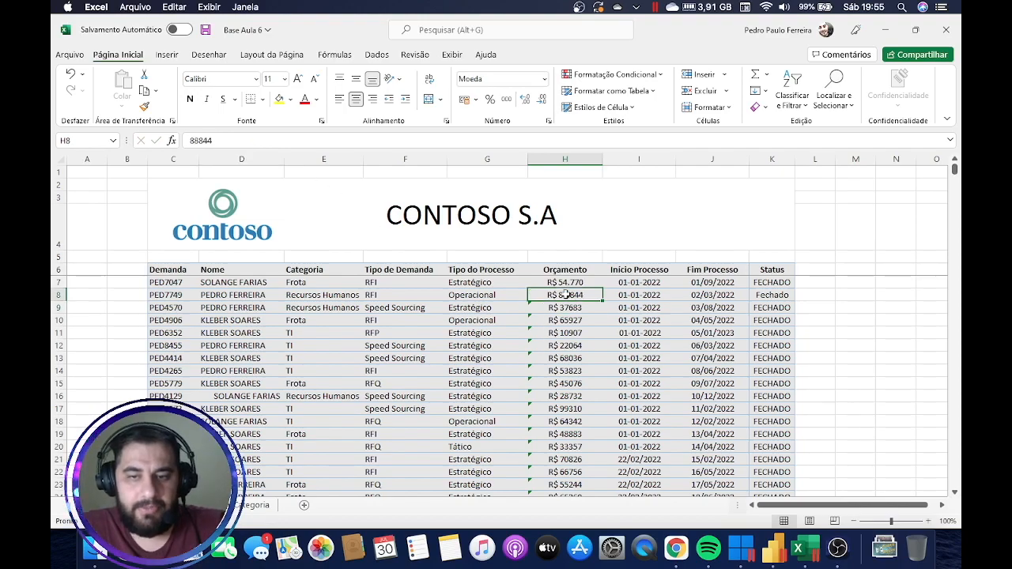
pyautogui.click(70, 77)
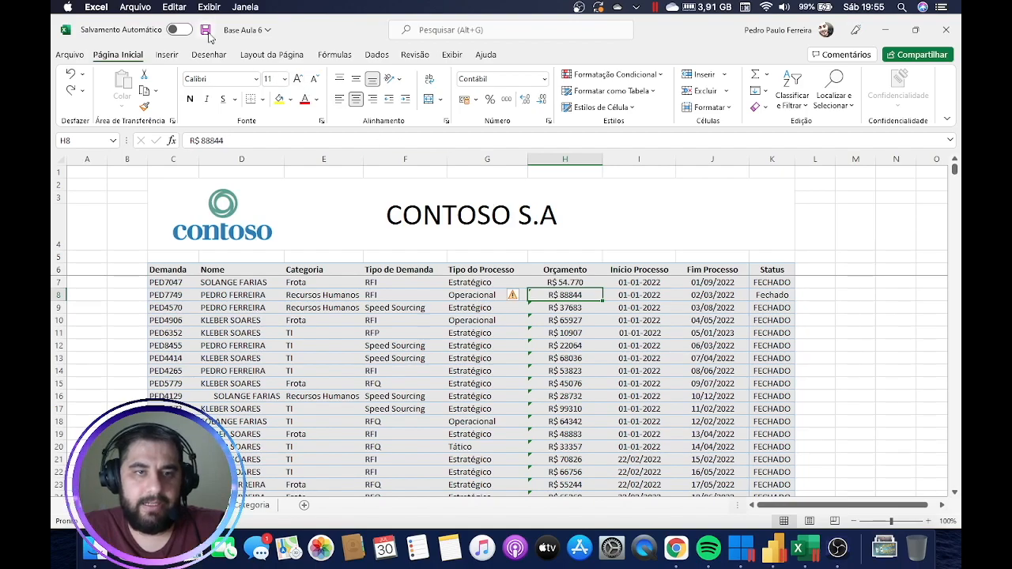
# Save the corrected workbook and refresh the data preview in Power BI's Power Query editor.
pyautogui.click(205, 30)
pyautogui.click(785, 557)
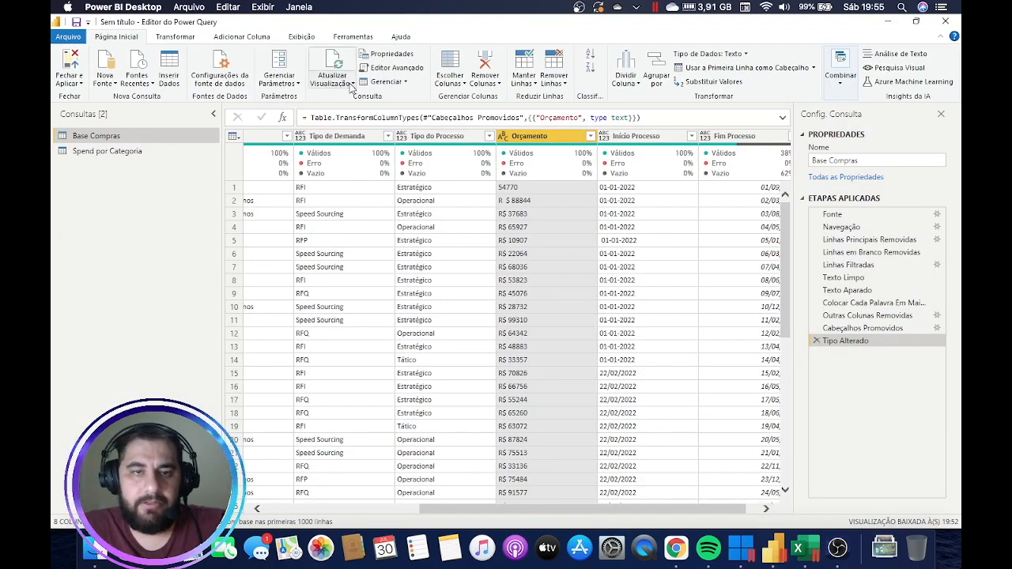
pyautogui.click(352, 83)
pyautogui.click(354, 99)
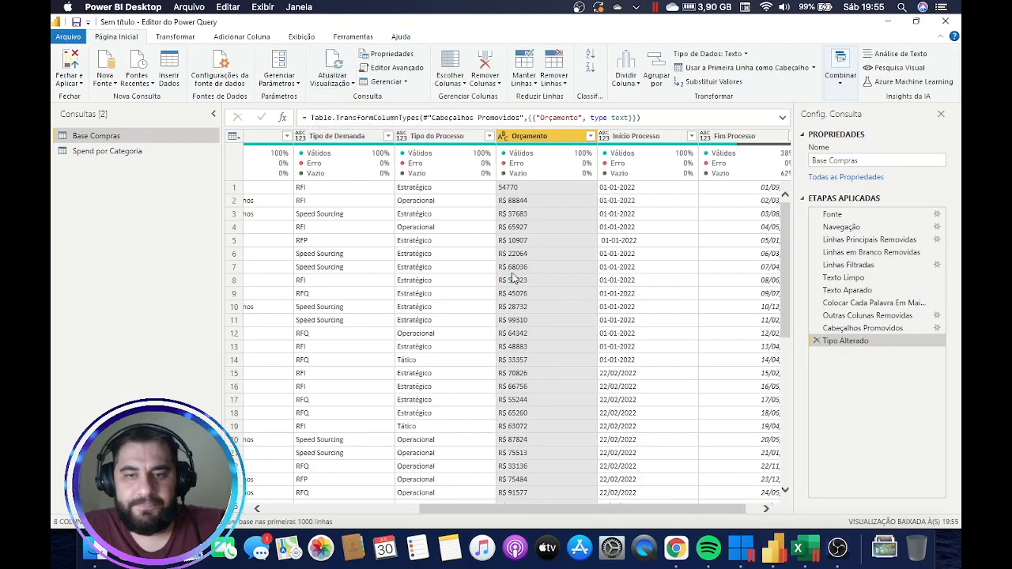
# Delete the Tipo Alterado step and change the Orçamento column's data type to Número Inteiro.
pyautogui.click(504, 135)
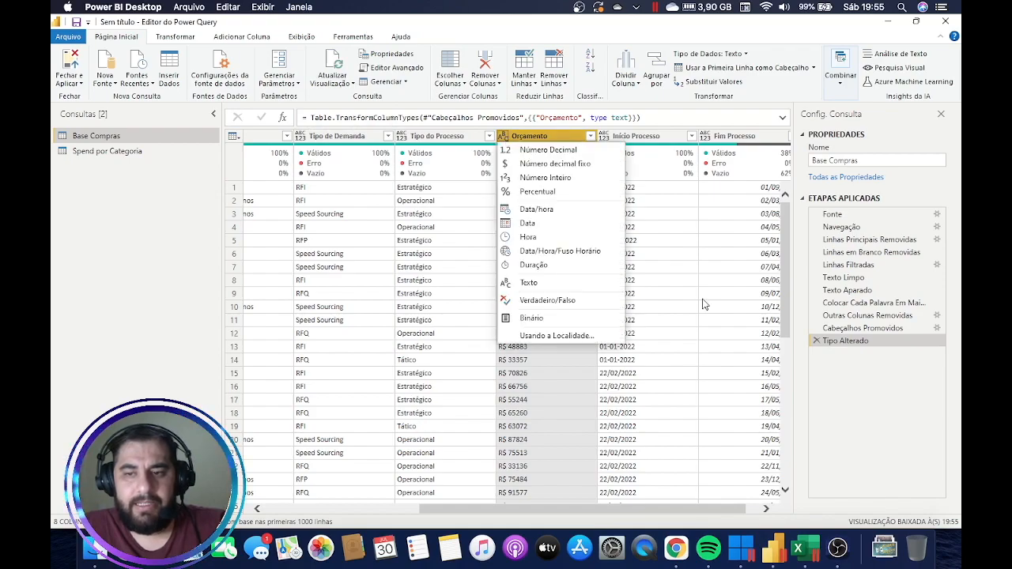
pyautogui.click(842, 372)
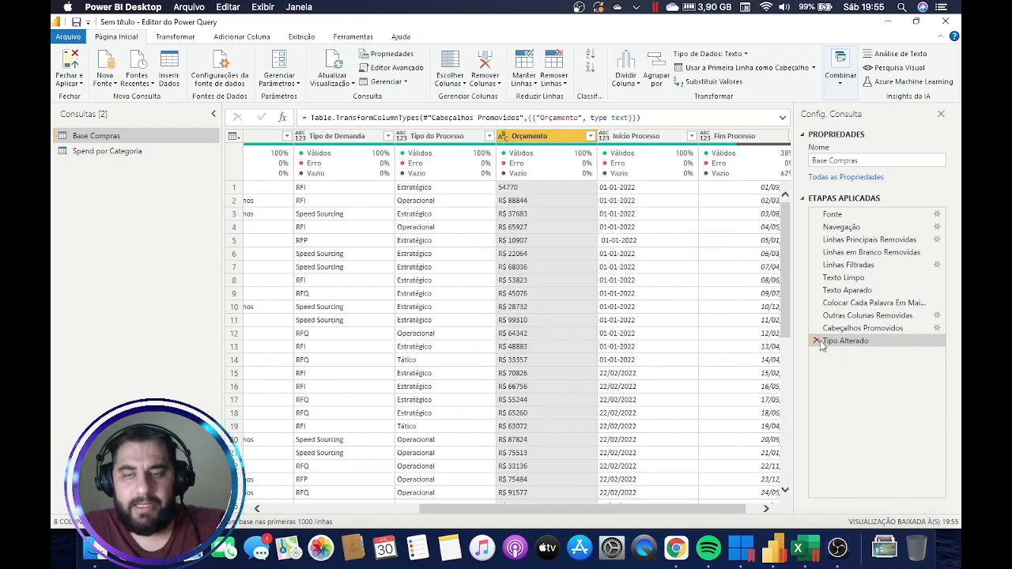
pyautogui.click(818, 341)
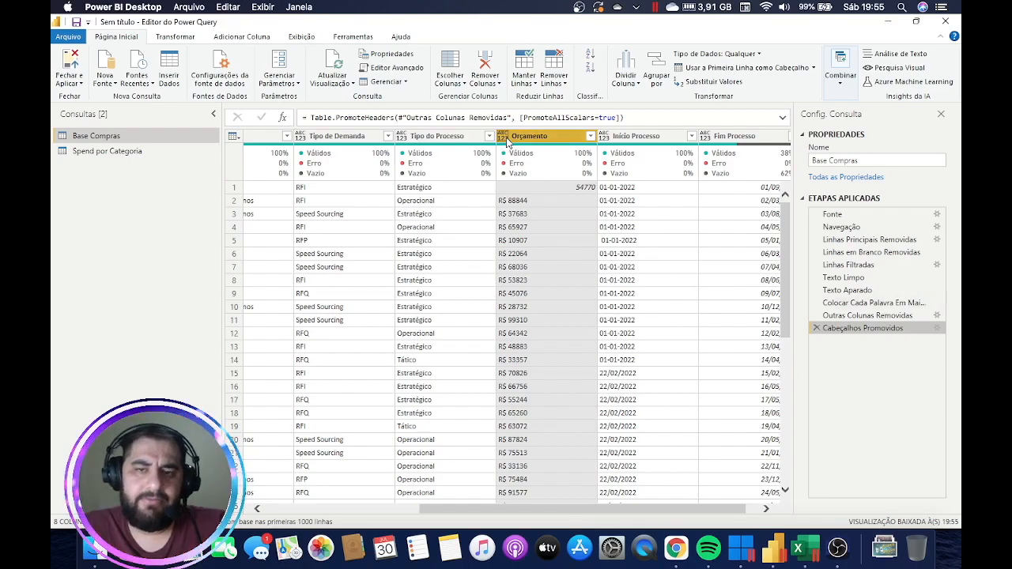
pyautogui.click(505, 139)
pyautogui.click(528, 180)
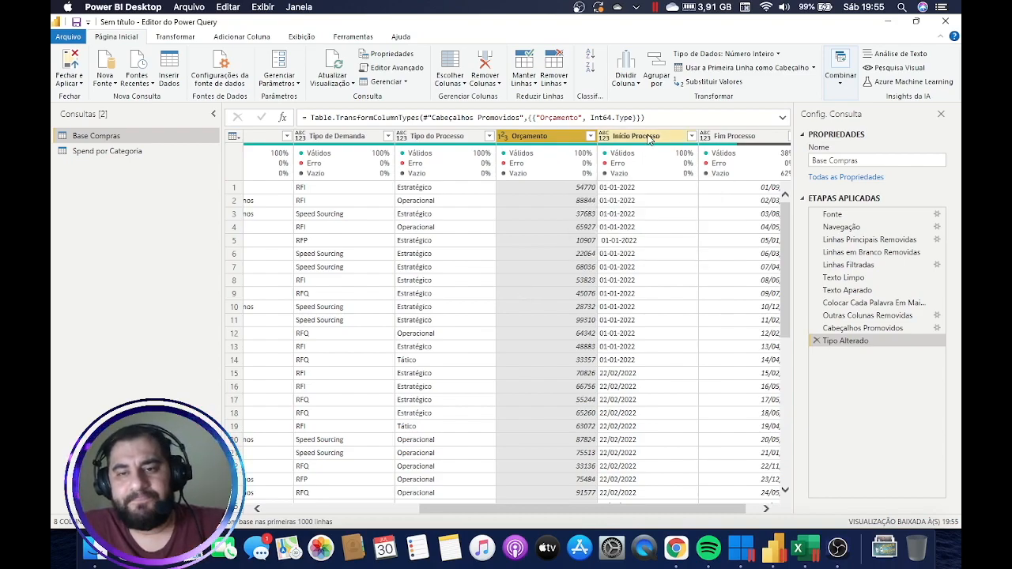
# Examine the Início Processo column's values for inconsistent date separators and leading spaces, including row 5.
pyautogui.click(656, 237)
pyautogui.hscroll(2, 684, 515)
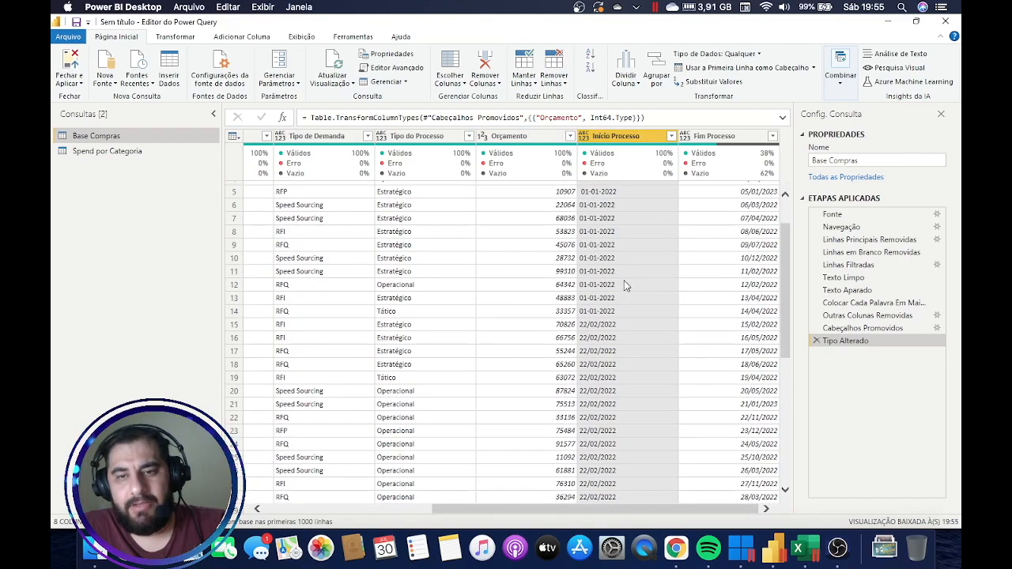
pyautogui.scroll(-10, 619, 257)
pyautogui.scroll(-3, 619, 257)
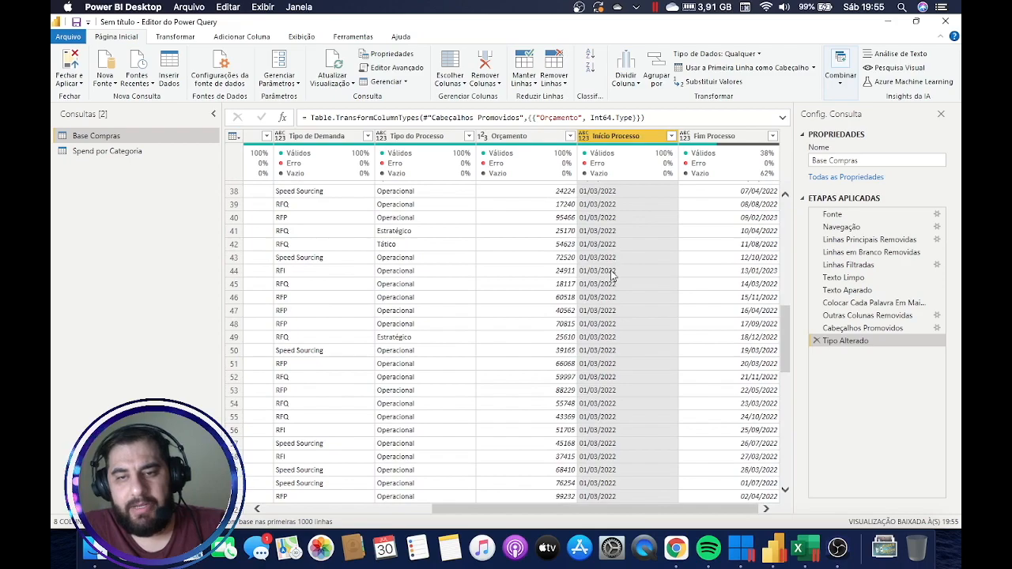
pyautogui.click(605, 271)
pyautogui.click(607, 251)
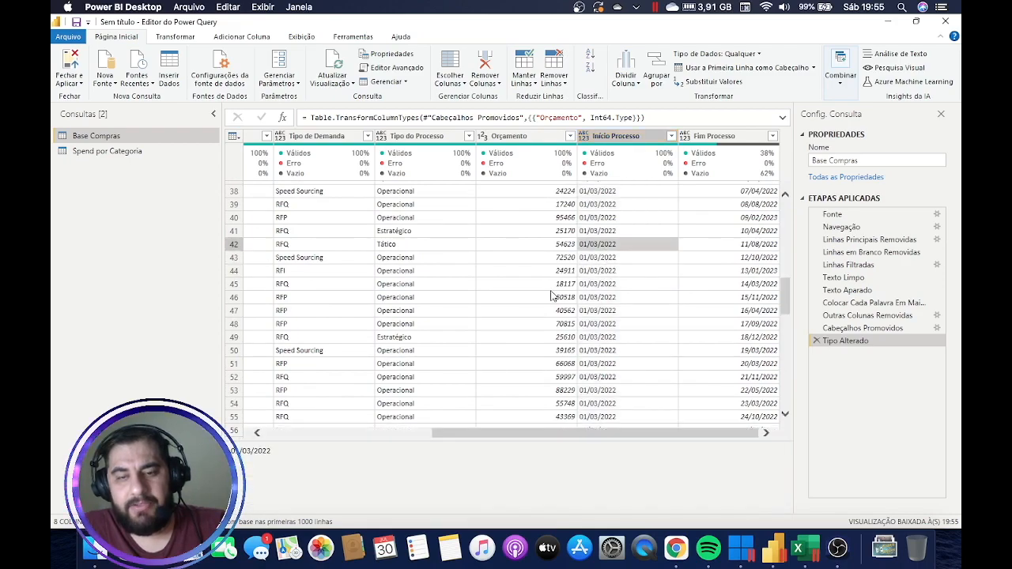
pyautogui.scroll(12, 607, 251)
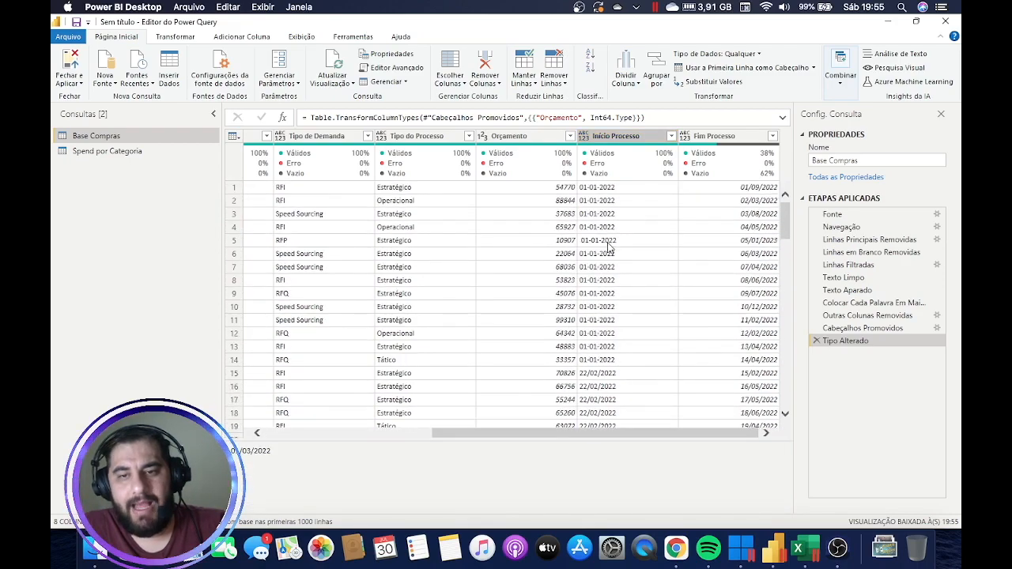
pyautogui.click(596, 203)
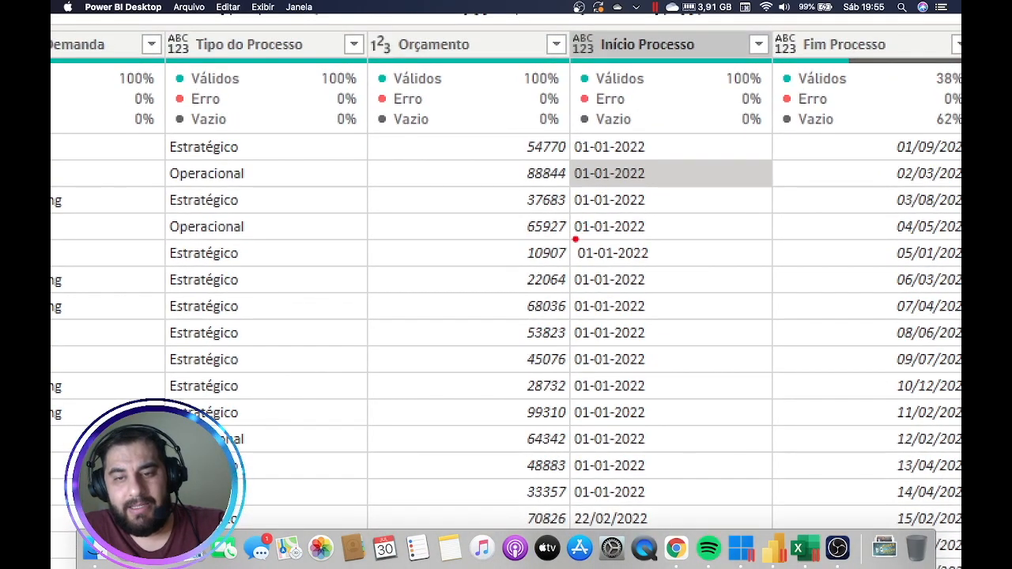
pyautogui.moveTo(576, 238)
pyautogui.mouseDown()
pyautogui.moveTo(570, 255)
pyautogui.moveTo(582, 245)
pyautogui.mouseUp()
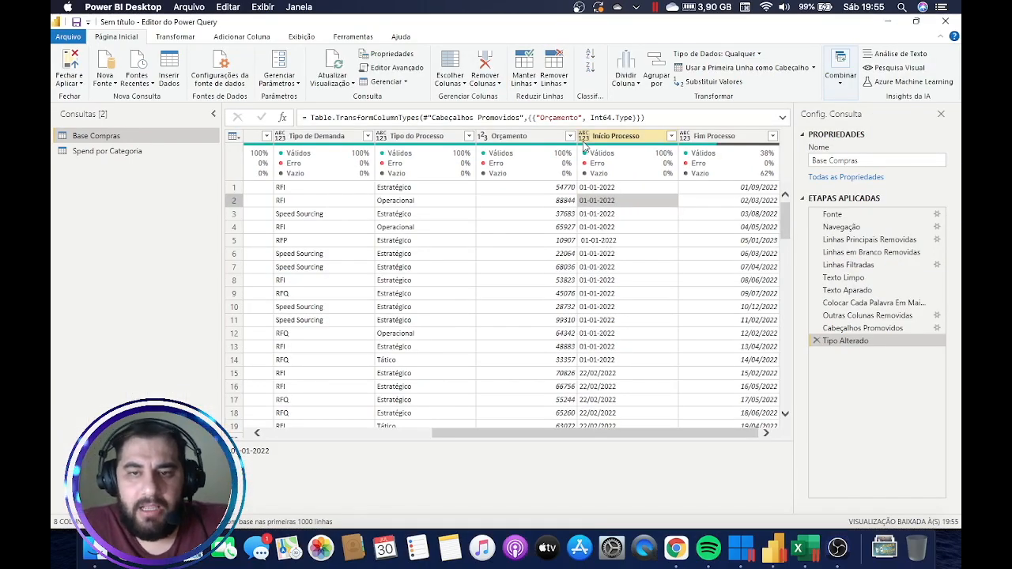
# Change the Início Processo column's data type to Data and review how the values align in the lower rows.
pyautogui.click(583, 139)
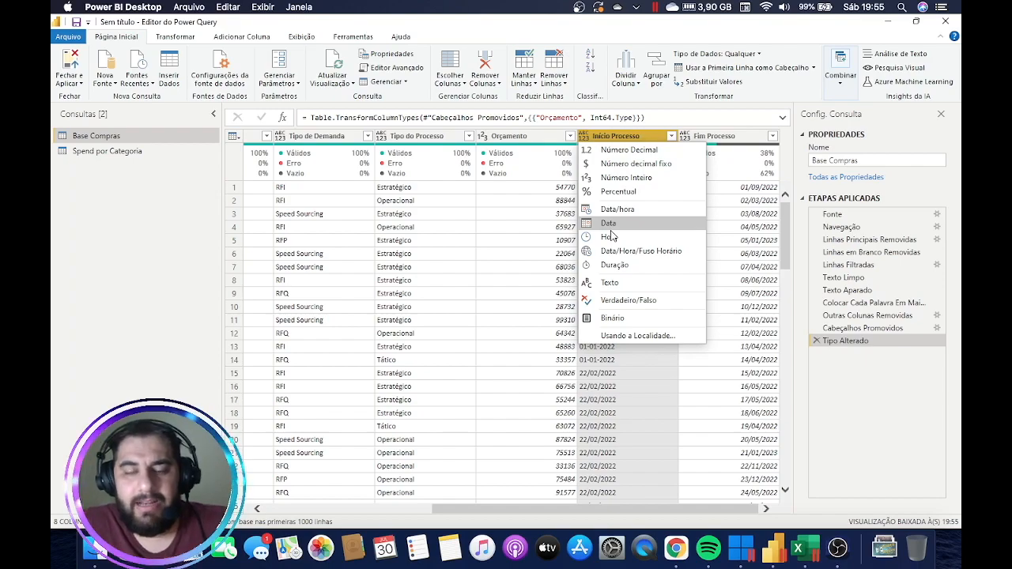
pyautogui.click(610, 227)
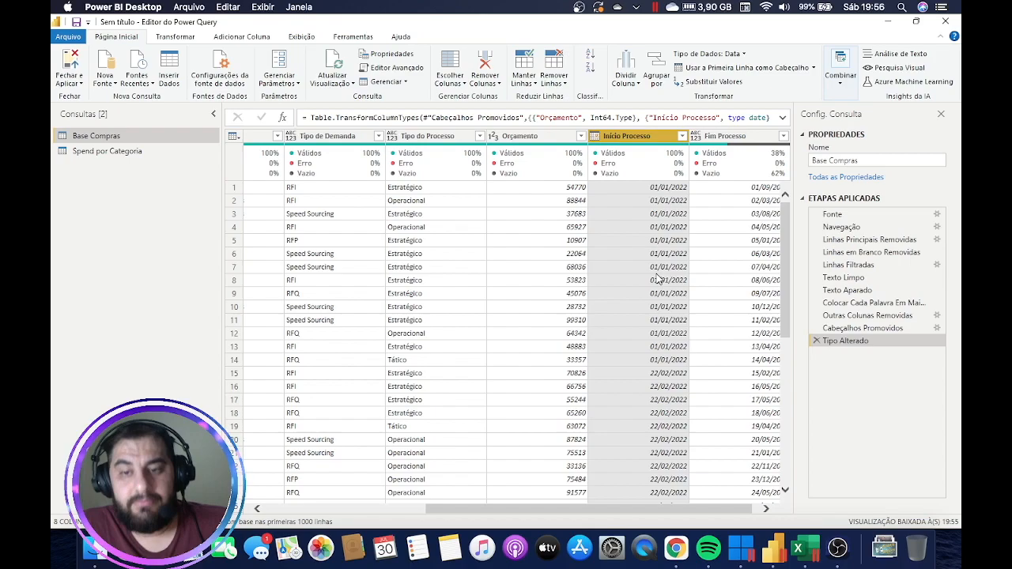
pyautogui.scroll(-15, 656, 284)
pyautogui.scroll(-12, 640, 305)
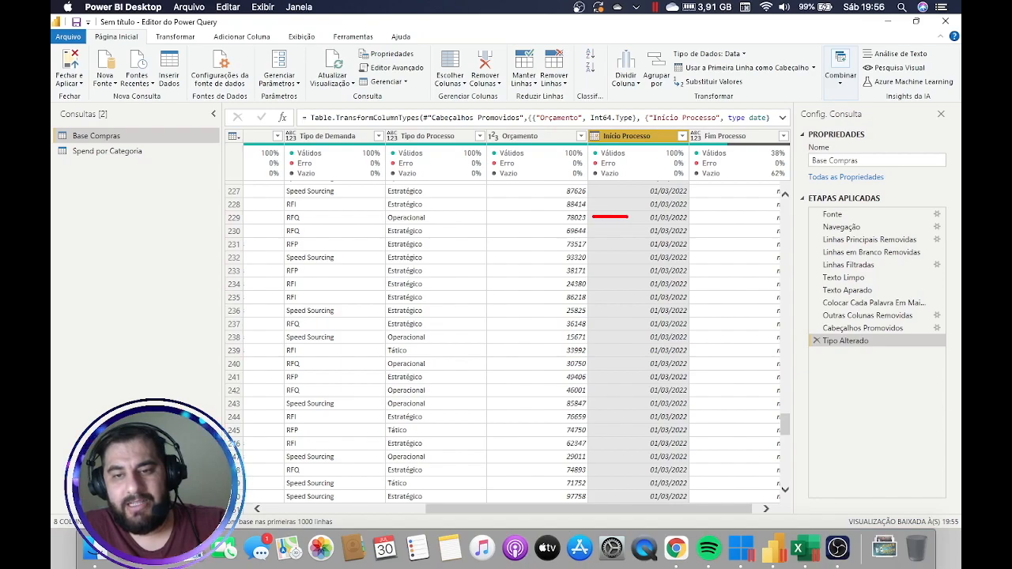
pyautogui.moveTo(626, 213); pyautogui.dragTo(653, 221)
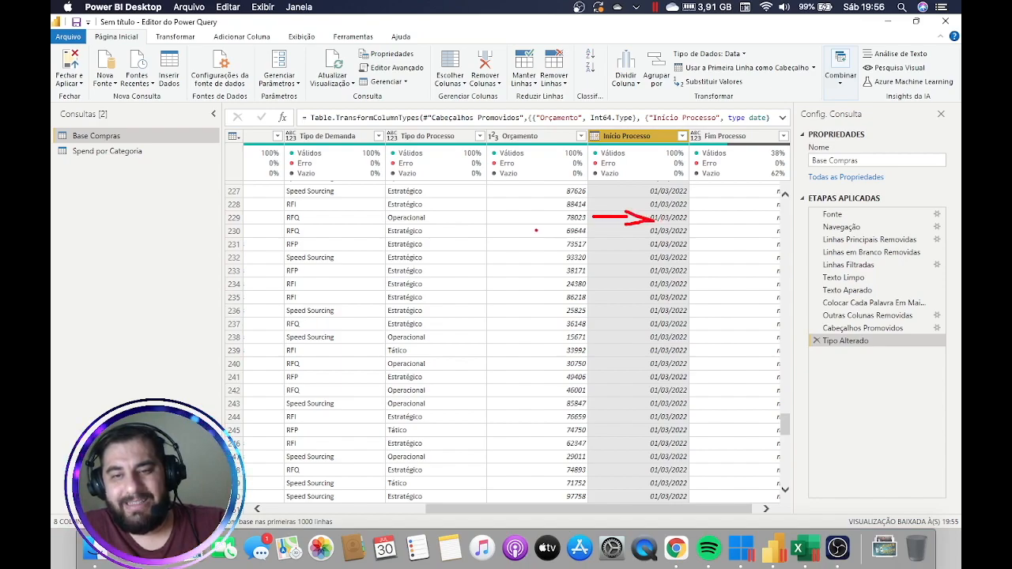
pyautogui.moveTo(502, 220); pyautogui.dragTo(552, 218)
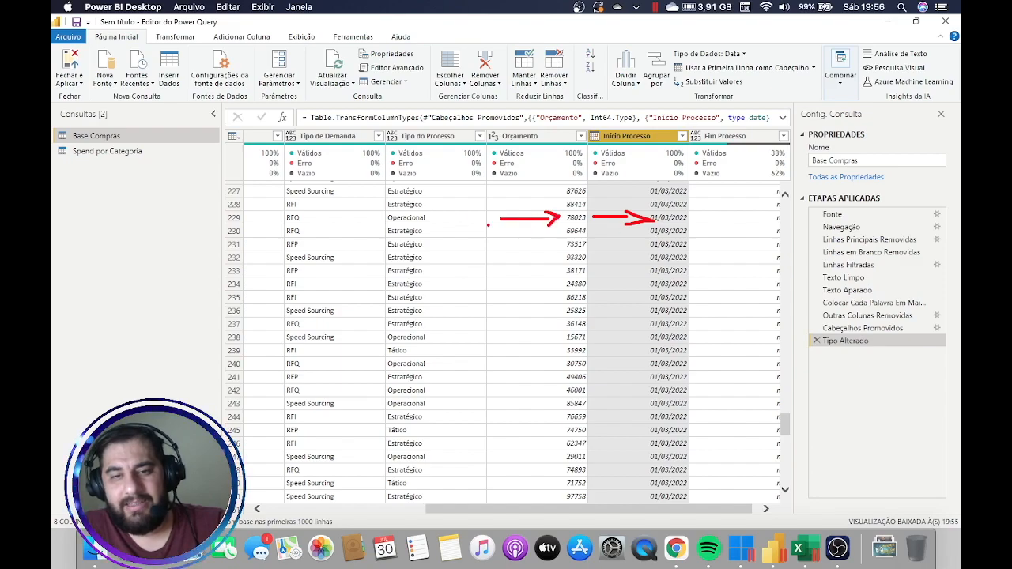
pyautogui.moveTo(465, 216); pyautogui.dragTo(427, 218)
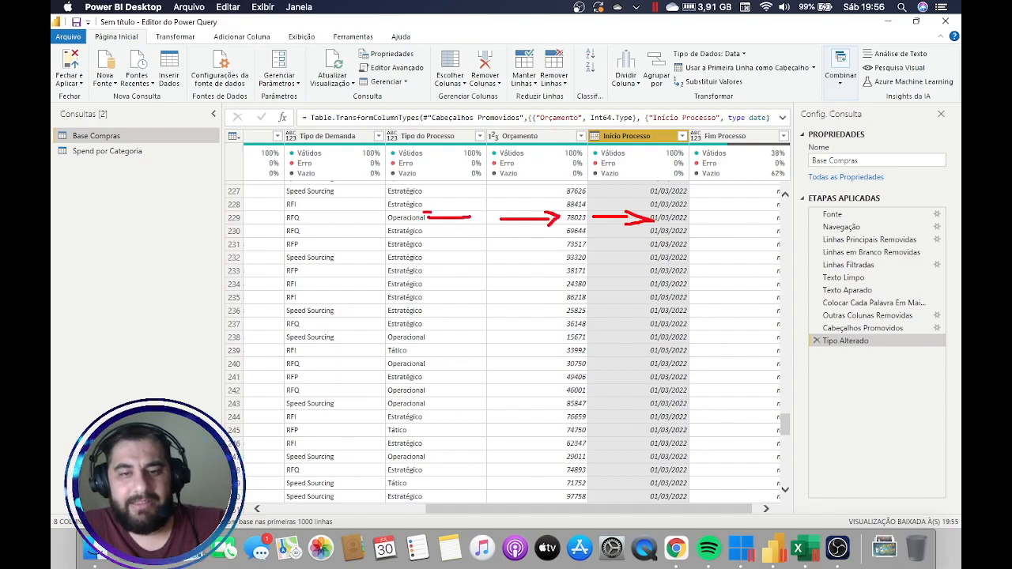
pyautogui.press('Escape')
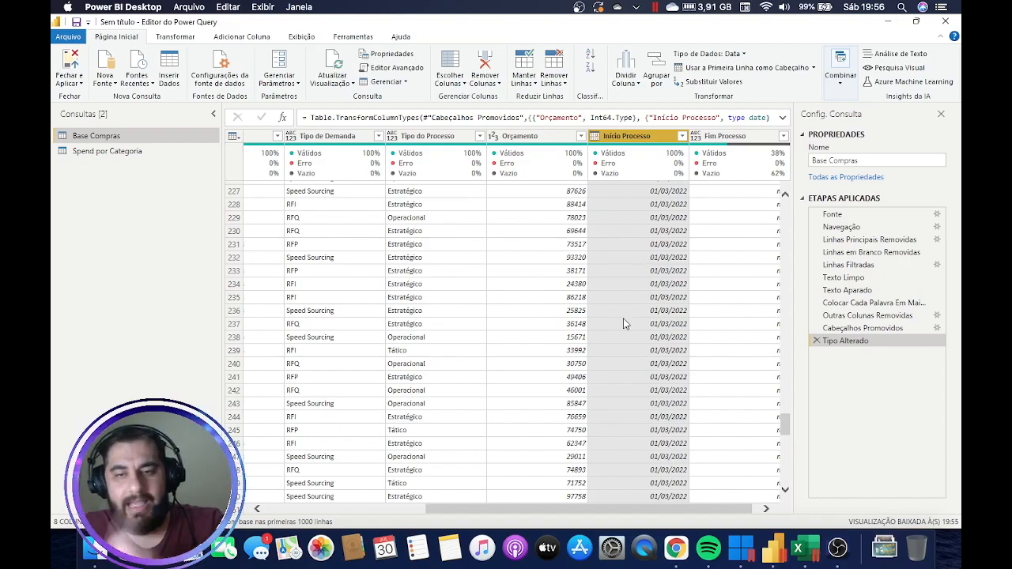
# Examine the dates and null entries in the Fim Processo column, including rows 190 to 196.
pyautogui.hscroll(1, 589, 512)
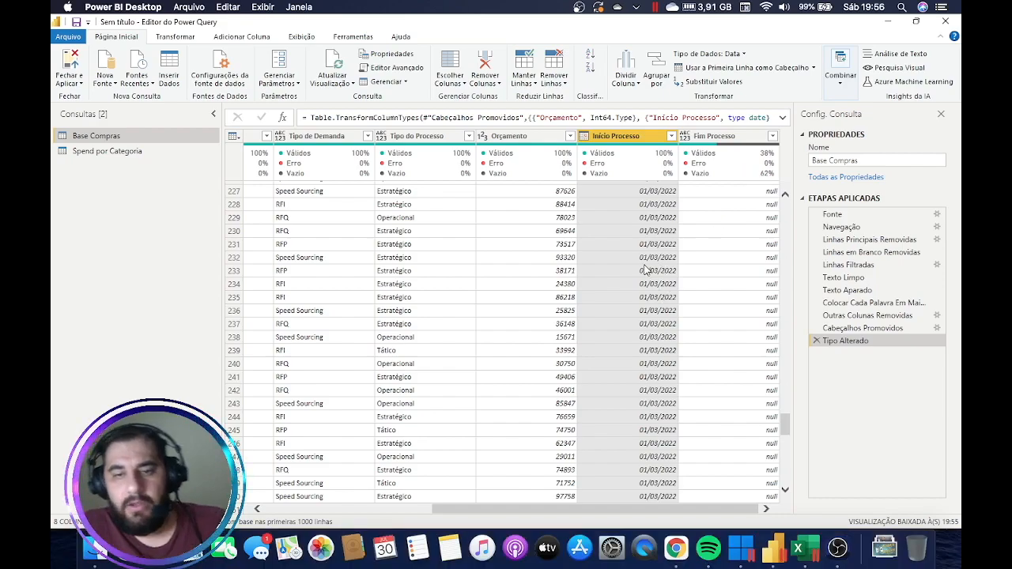
pyautogui.click(714, 242)
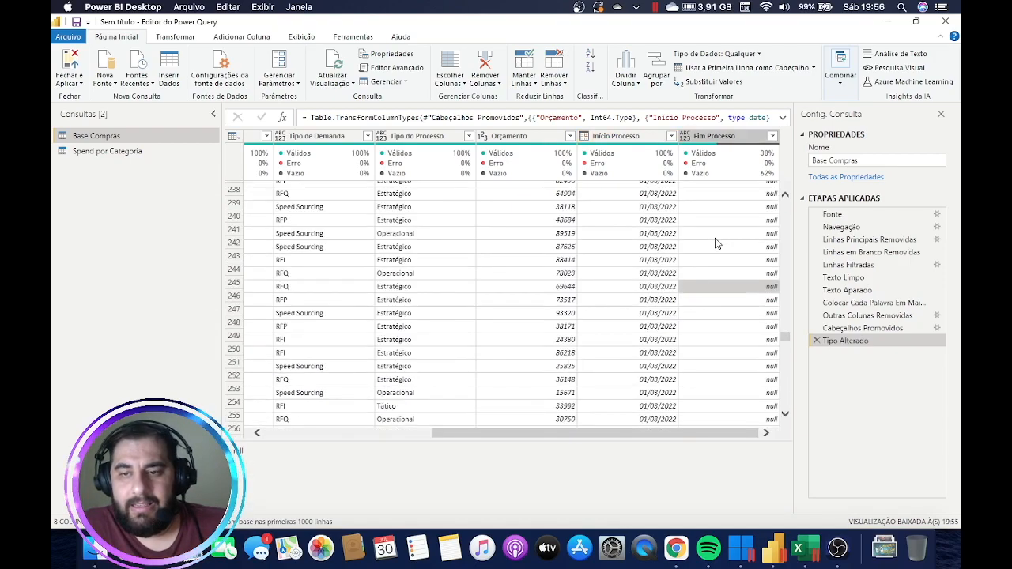
pyautogui.scroll(-5, 715, 243)
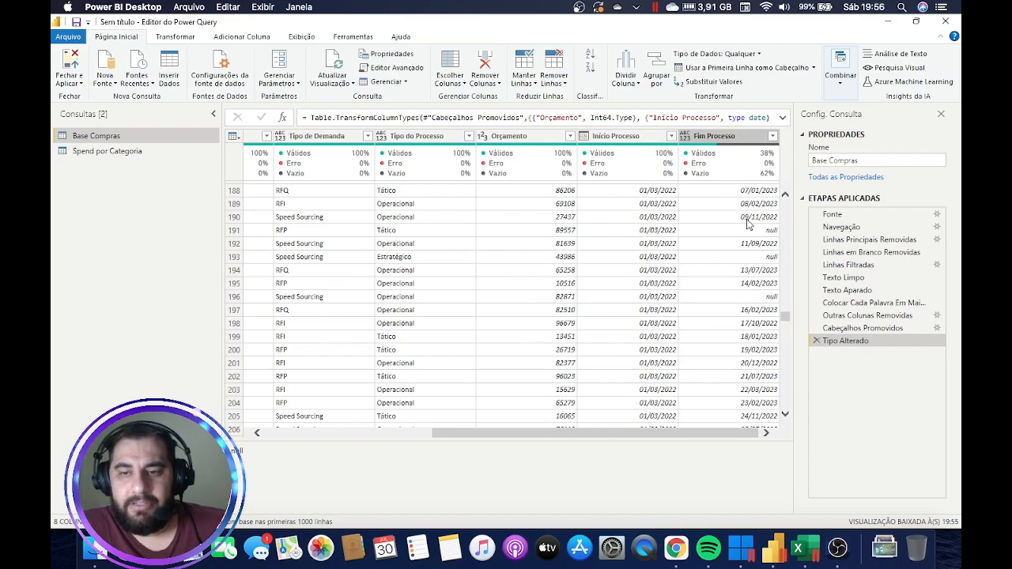
pyautogui.click(746, 218)
pyautogui.click(741, 230)
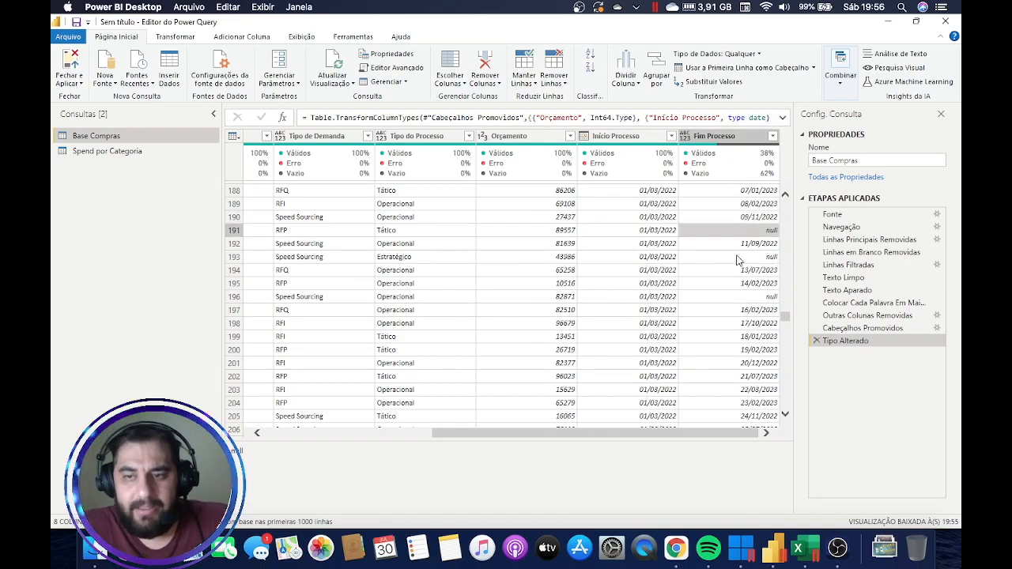
pyautogui.click(739, 260)
pyautogui.click(737, 298)
pyautogui.scroll(5, 739, 293)
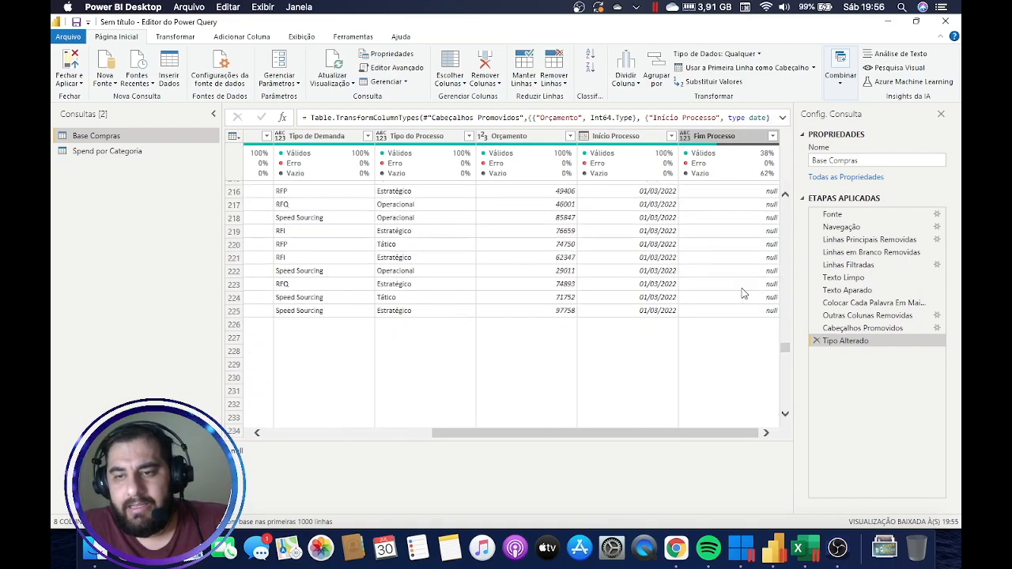
pyautogui.scroll(15, 752, 249)
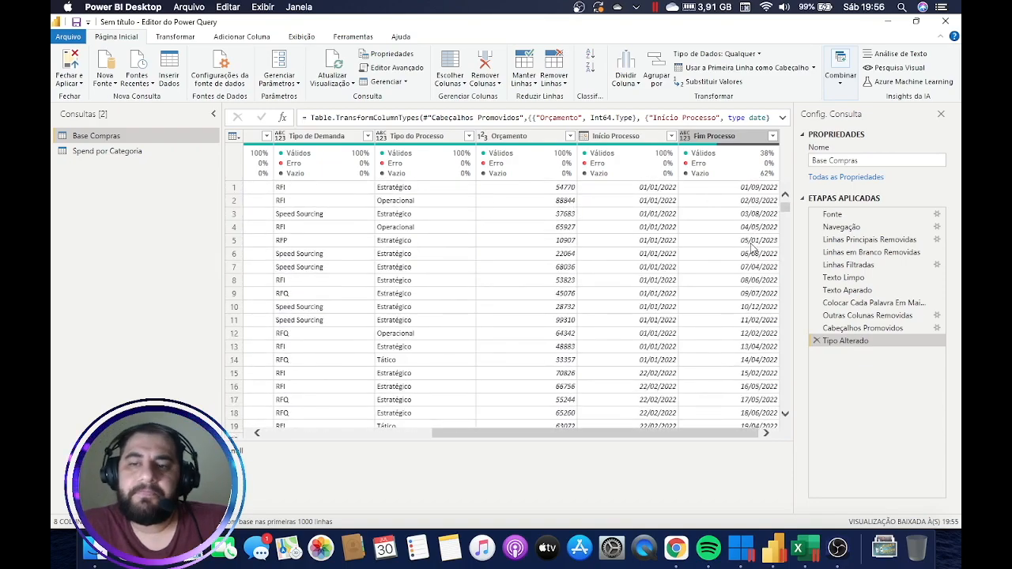
# Change the Fim Processo column's data type to Data.
pyautogui.click(686, 136)
pyautogui.click(684, 136)
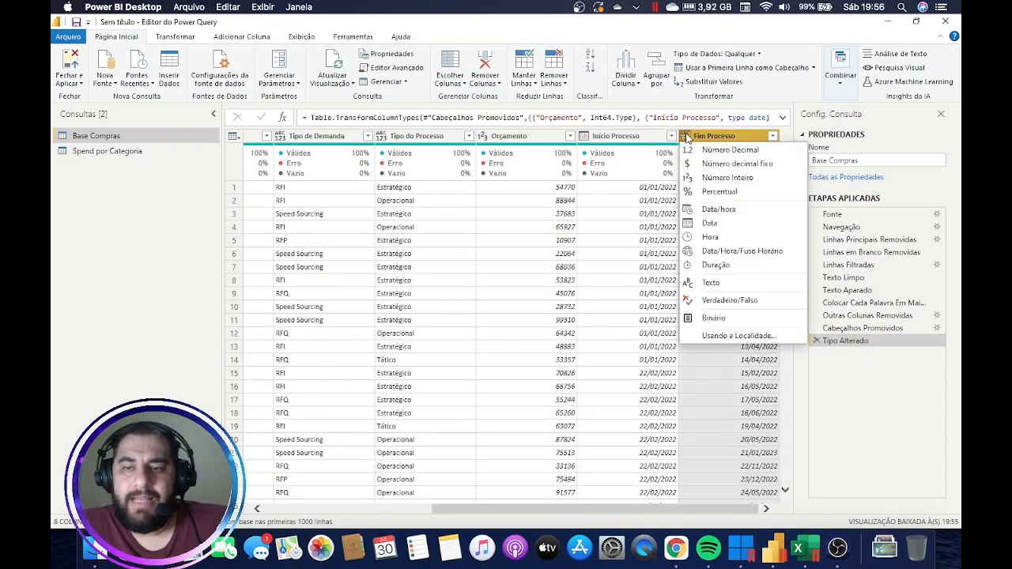
pyautogui.click(717, 225)
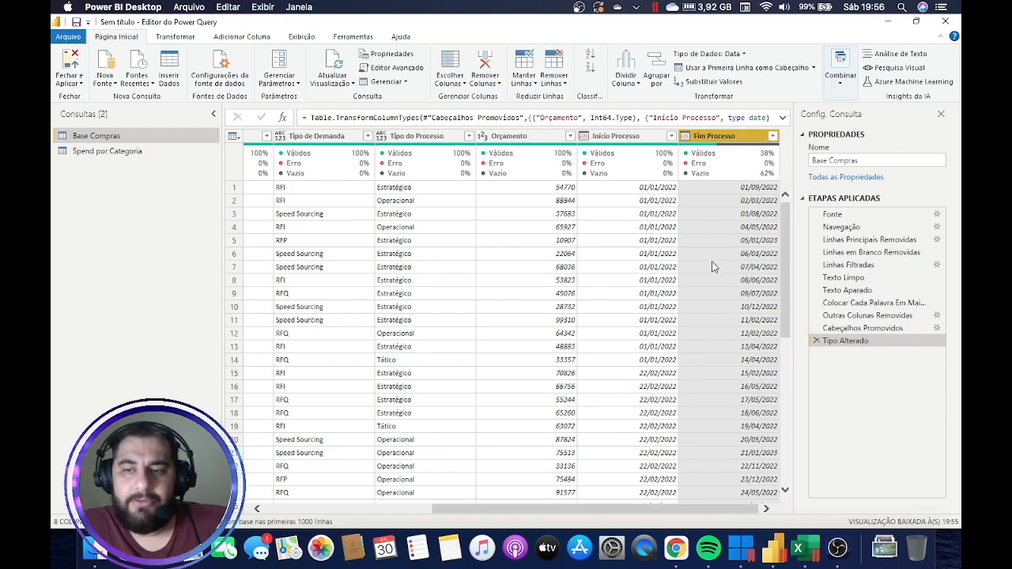
# Inspect the conversion error in row 183 of the Fim Processo column and its details, comparing it with the null entry in row 191.
pyautogui.scroll(-20, 711, 264)
pyautogui.scroll(-10, 711, 265)
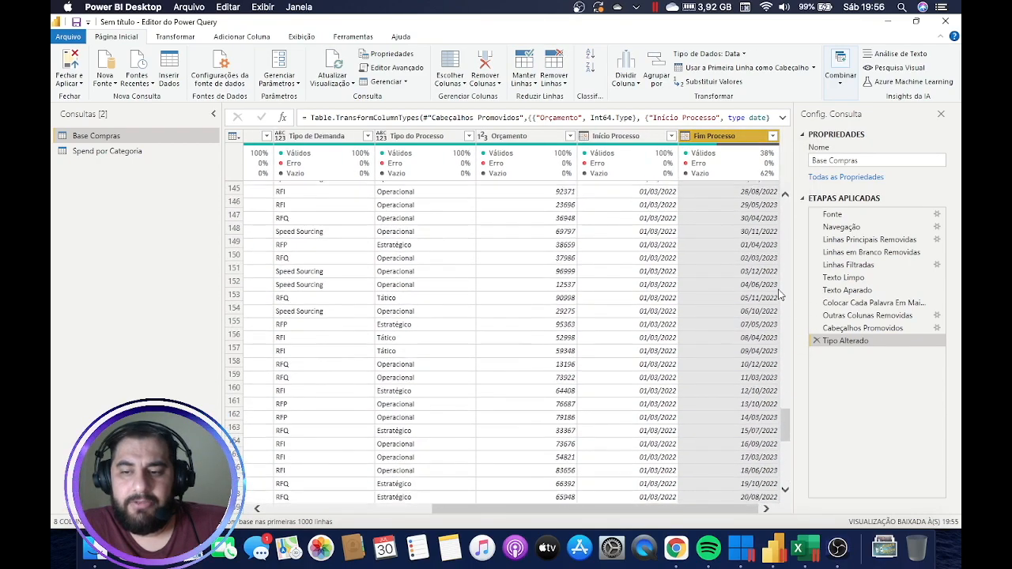
pyautogui.scroll(-5, 732, 280)
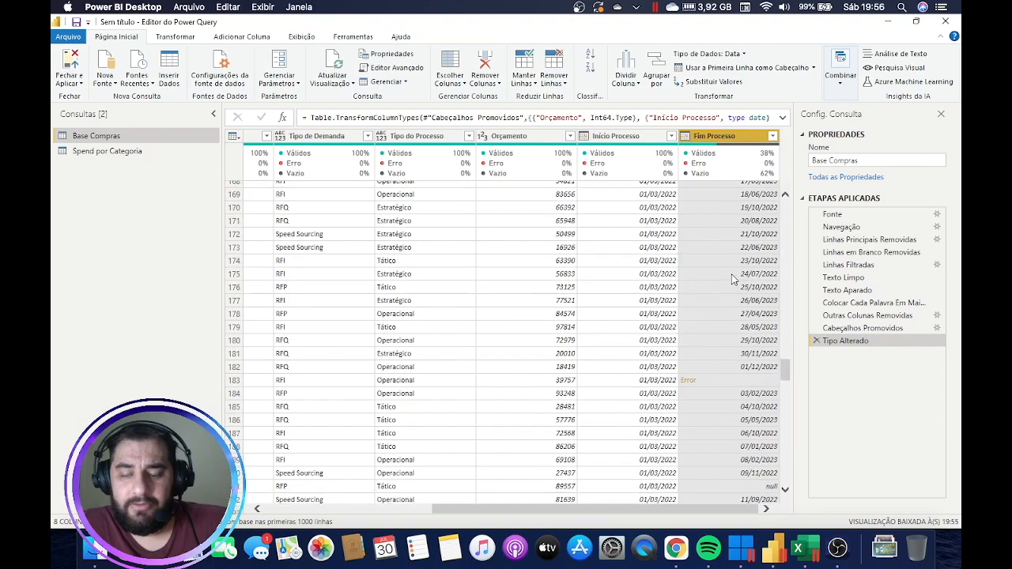
pyautogui.click(740, 283)
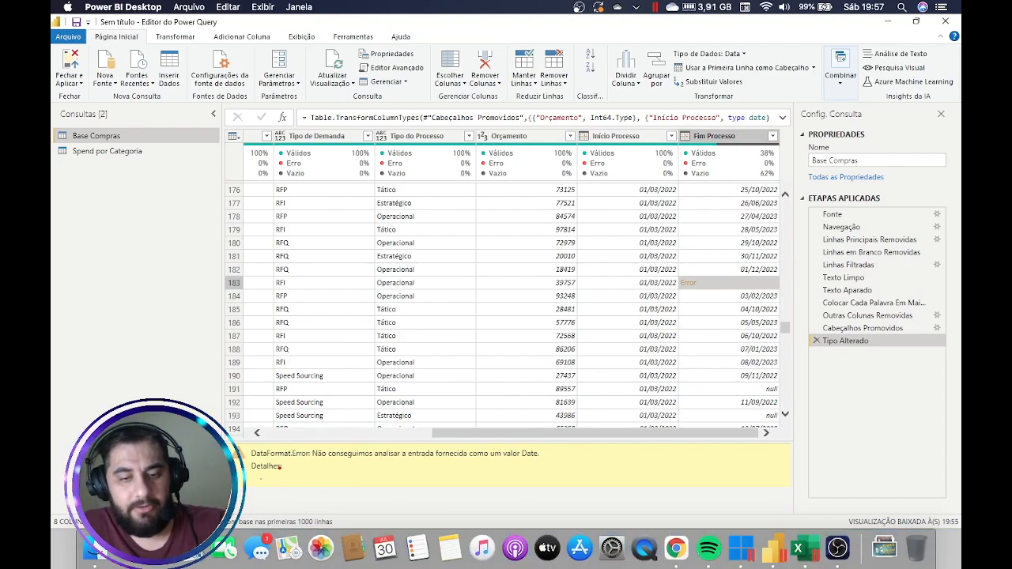
pyautogui.press('super+plus')
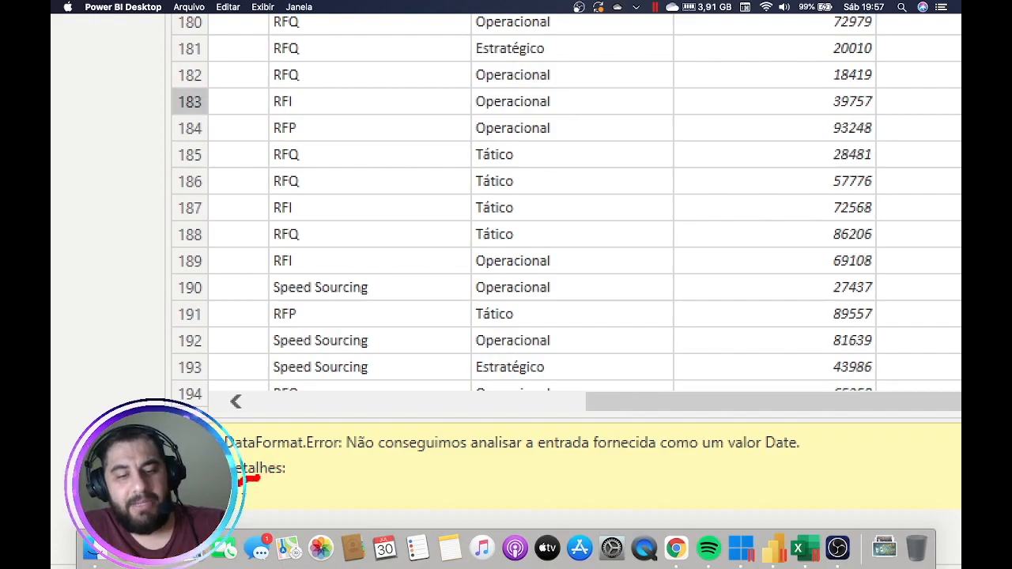
pyautogui.moveTo(245, 477); pyautogui.dragTo(239, 513)
pyautogui.moveTo(276, 485); pyautogui.dragTo(259, 477)
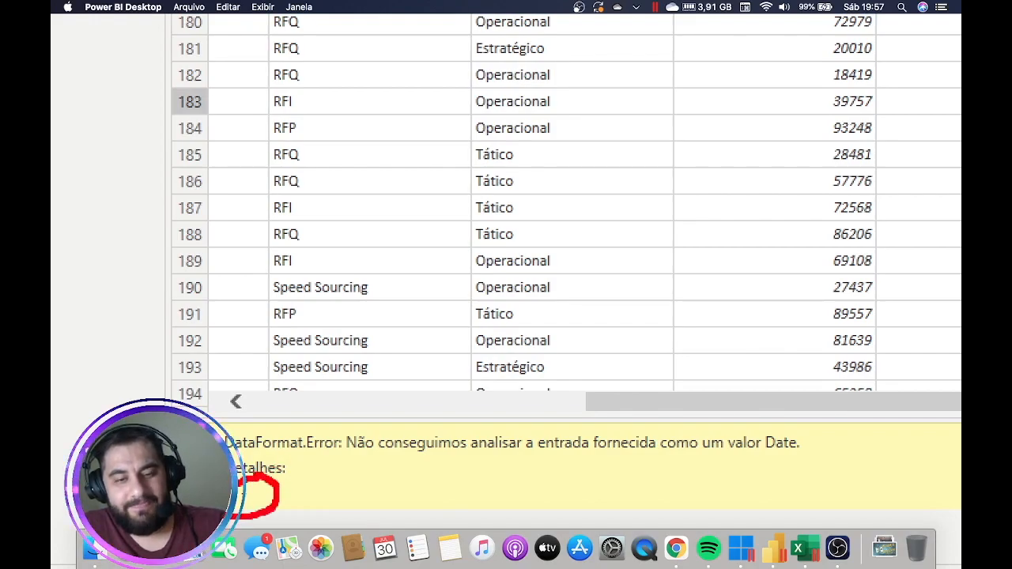
pyautogui.press('Escape')
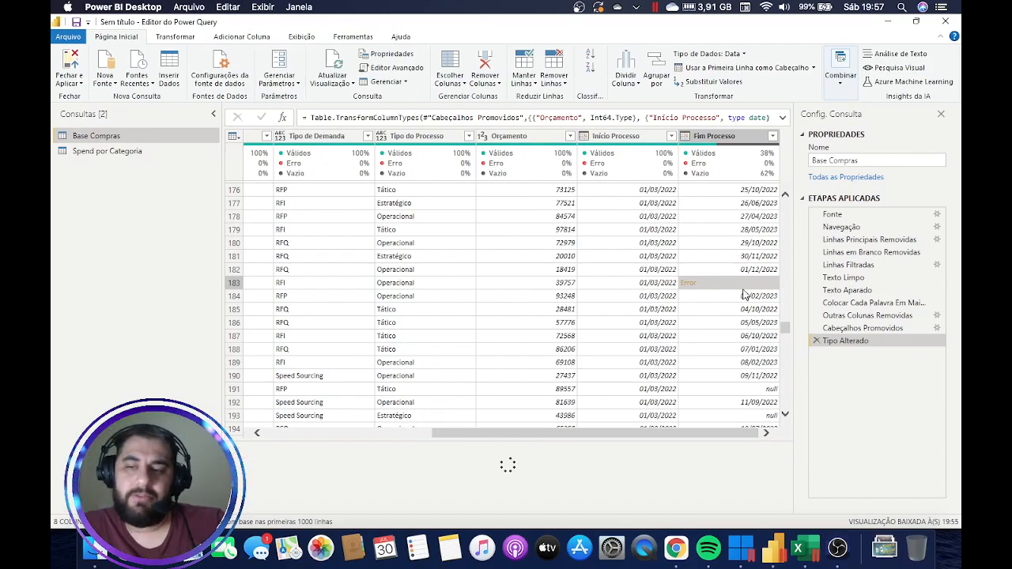
pyautogui.click(741, 391)
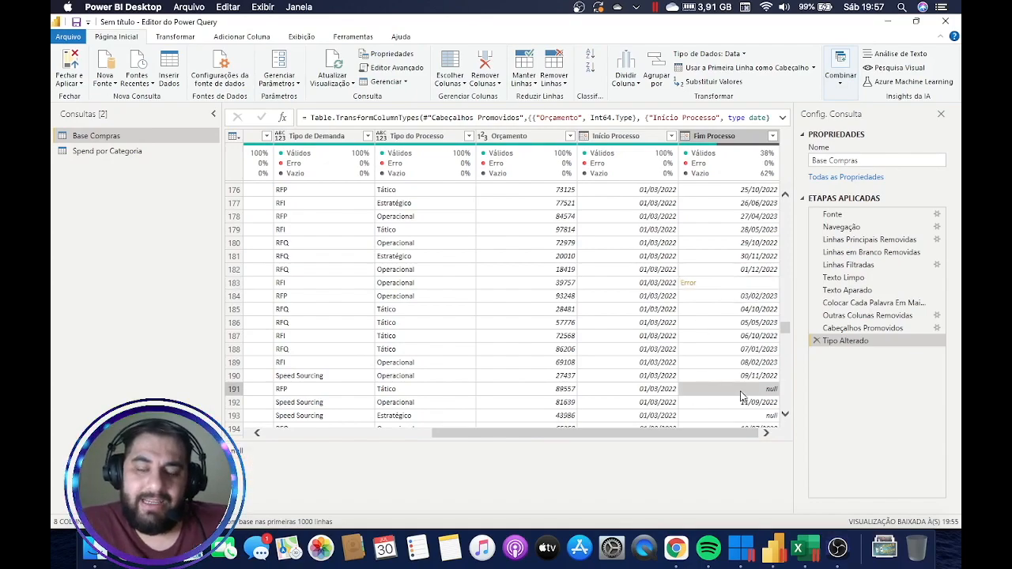
pyautogui.click(728, 285)
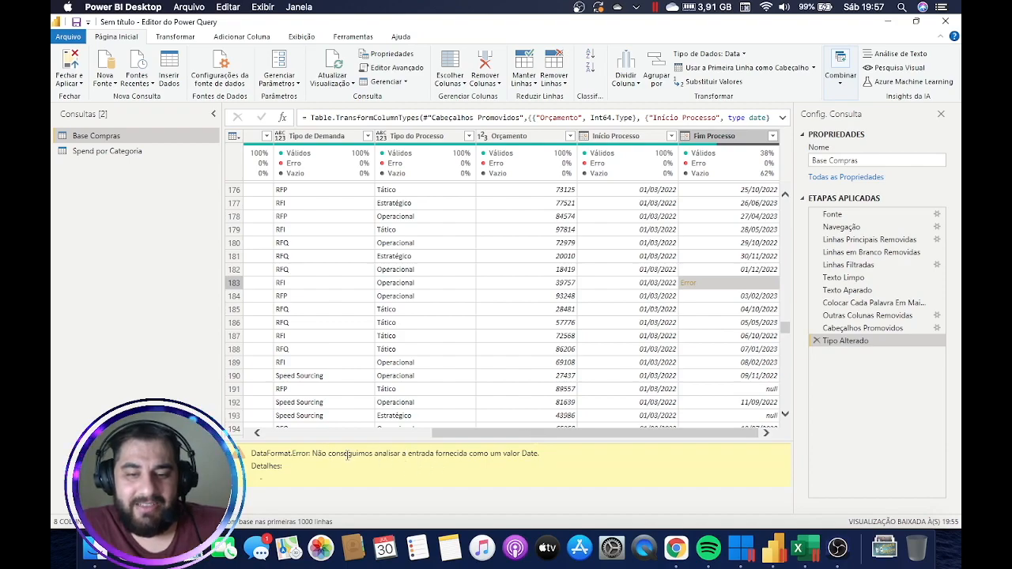
pyautogui.moveTo(314, 455); pyautogui.dragTo(540, 453)
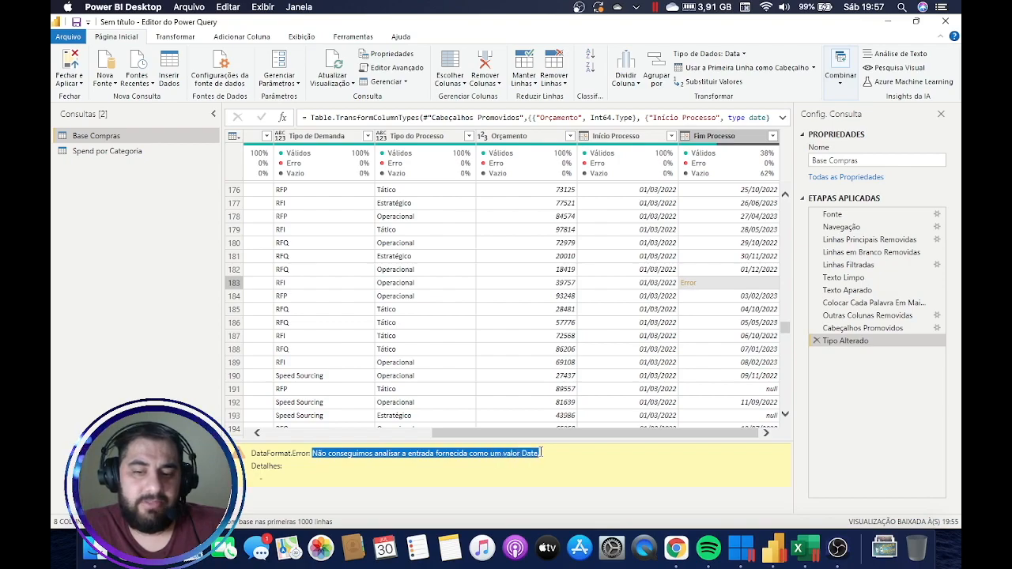
# Delete the Tipo Alterado step and review the columns' original data types.
pyautogui.click(816, 341)
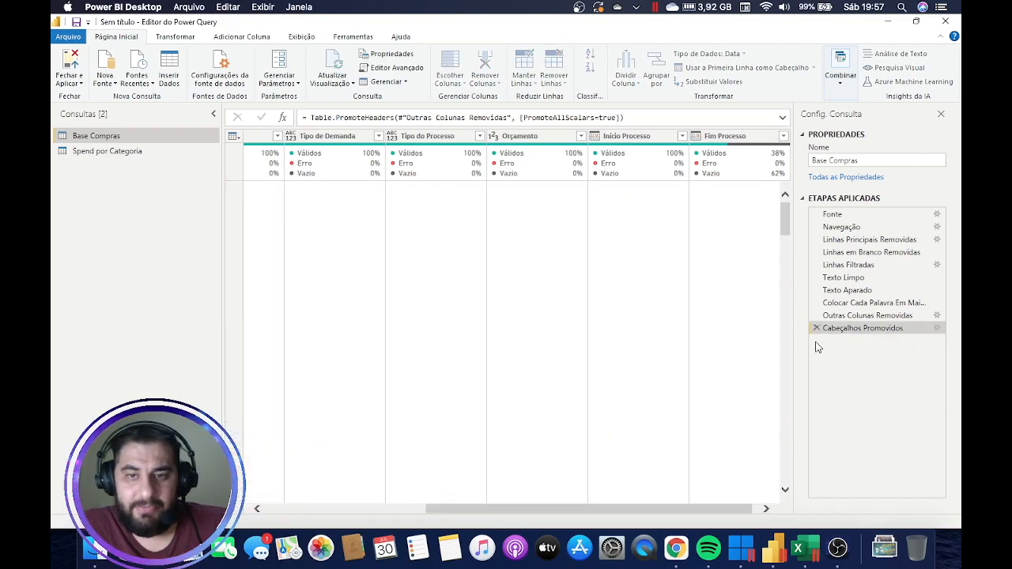
pyautogui.hscroll(1, 576, 514)
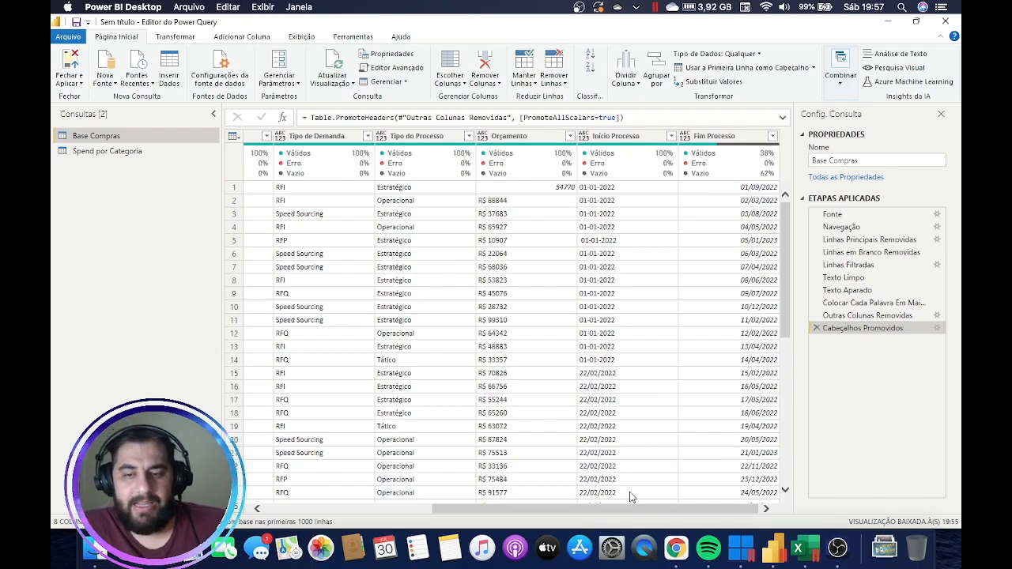
pyautogui.moveTo(625, 512); pyautogui.dragTo(424, 506)
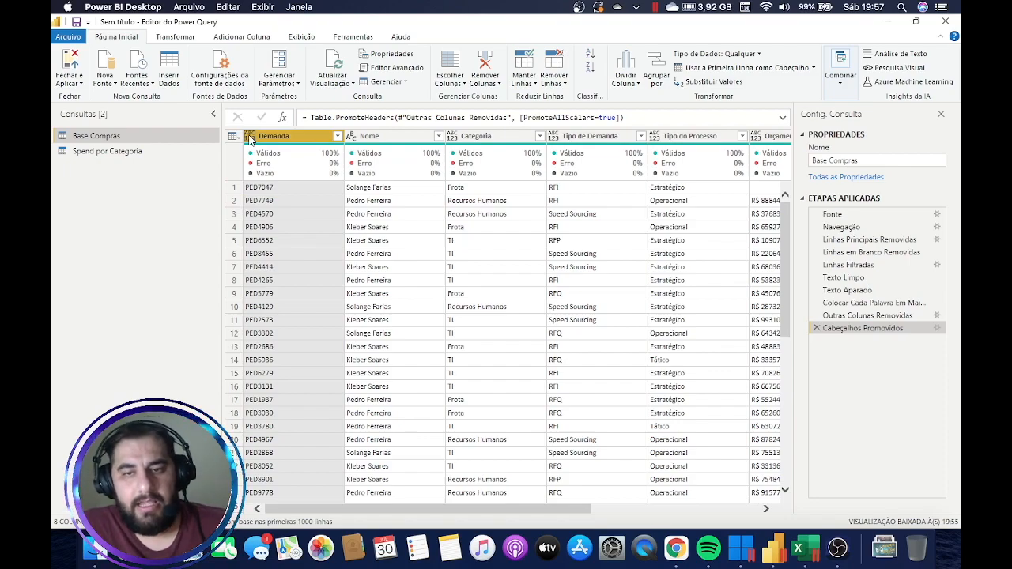
pyautogui.moveTo(481, 508); pyautogui.dragTo(672, 497)
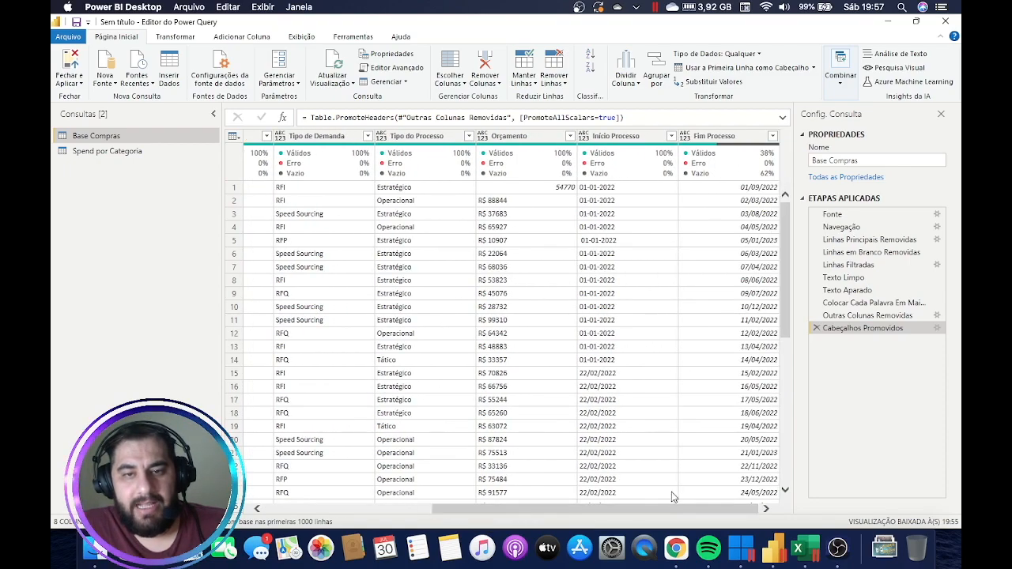
# Change the Orçamento column's data type to whole number and the Início Processo column's to Data.
pyautogui.click(483, 138)
pyautogui.click(524, 177)
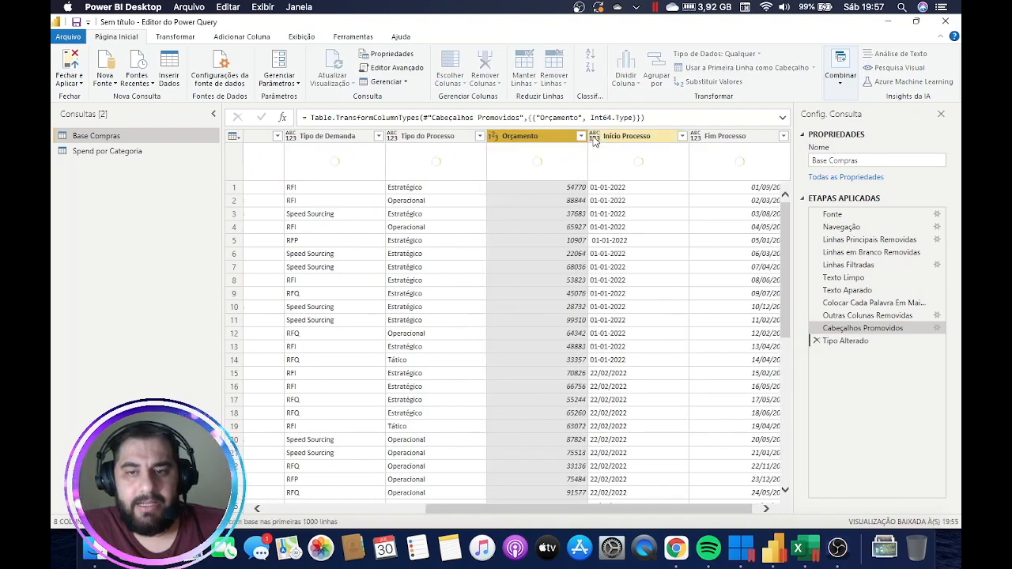
pyautogui.click(593, 136)
pyautogui.click(619, 223)
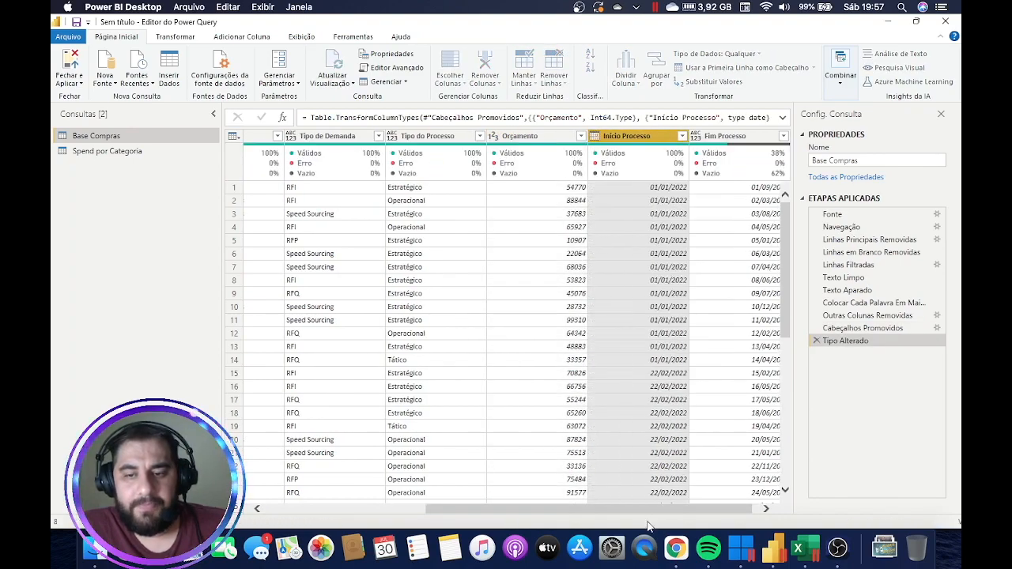
# Set the data type of the Fim Processo column to Data.
pyautogui.hscroll(1, 649, 510)
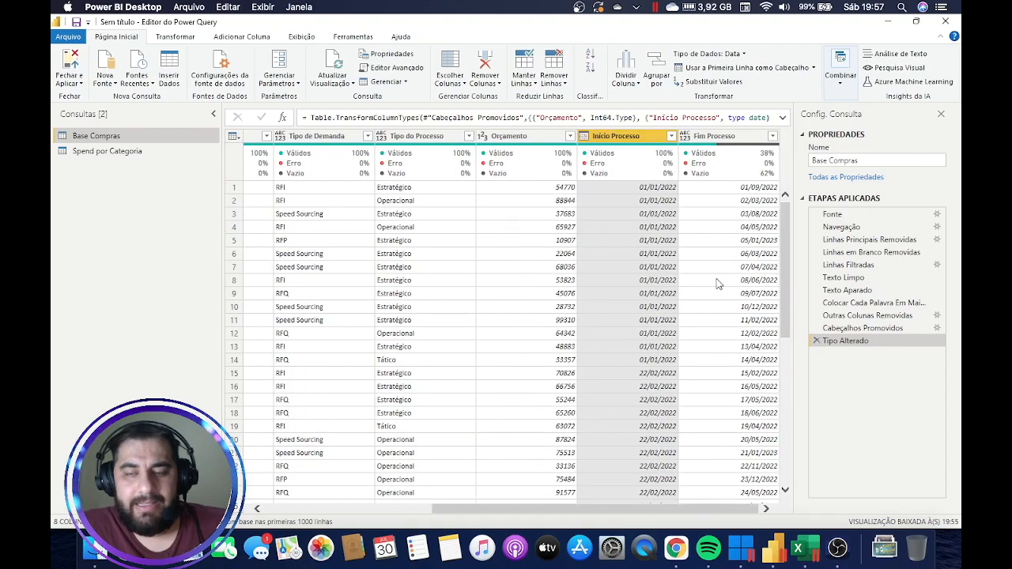
pyautogui.click(685, 136)
pyautogui.click(710, 223)
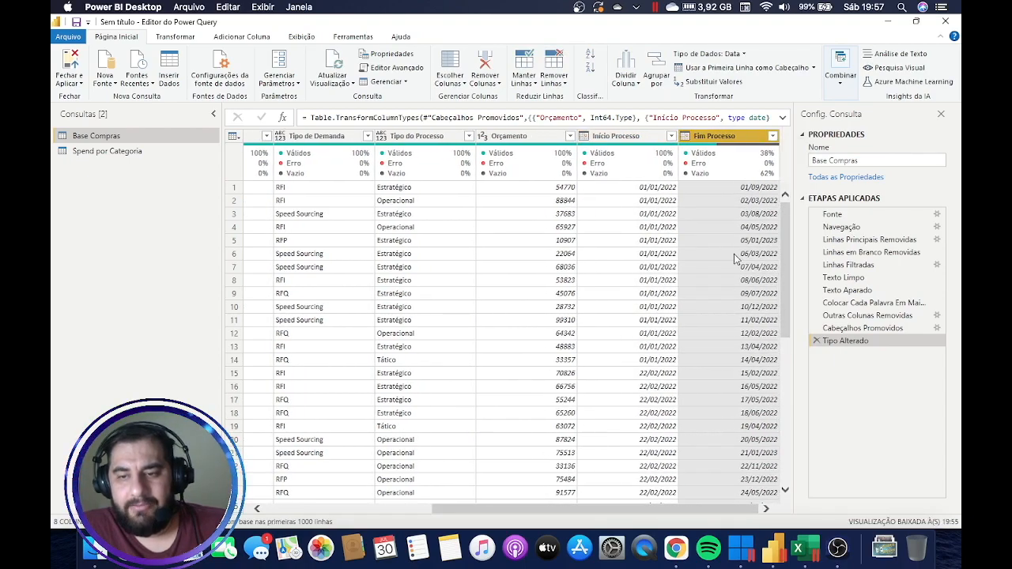
# Locate the error cell in row 183 of Fim Processo and view its error details.
pyautogui.scroll(-1, 735, 259)
pyautogui.scroll(-20, 735, 260)
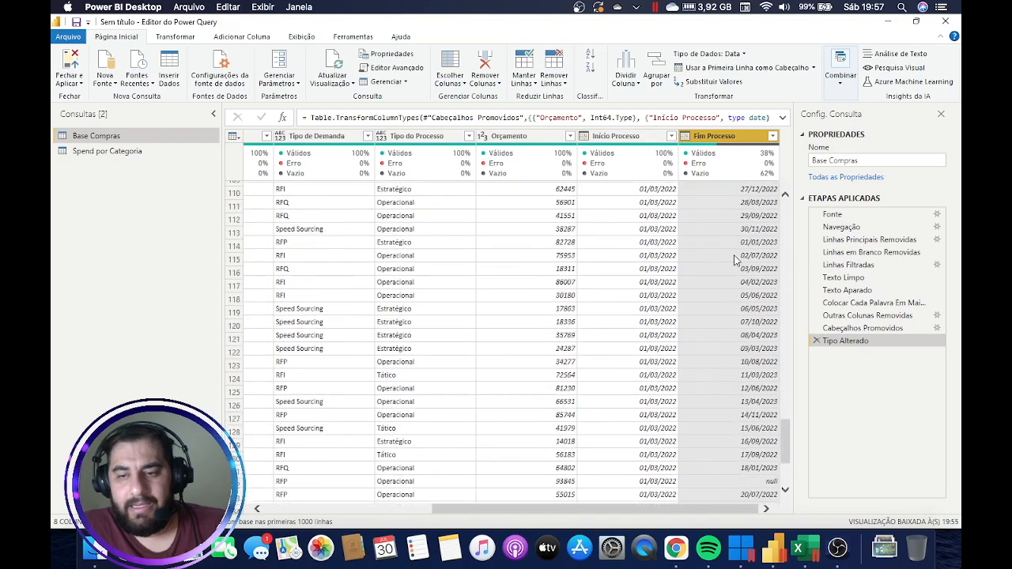
pyautogui.scroll(-15, 735, 259)
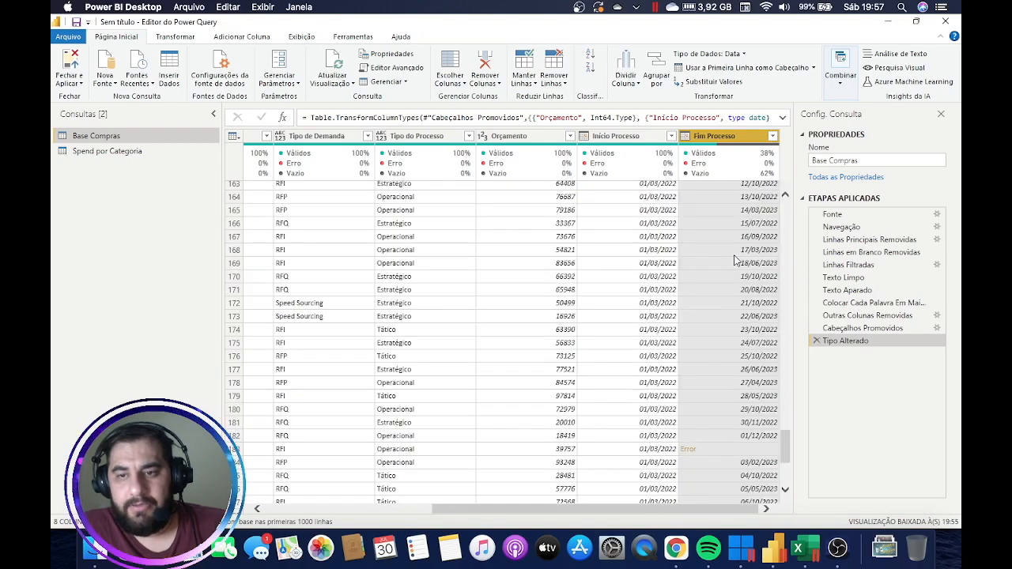
pyautogui.click(743, 307)
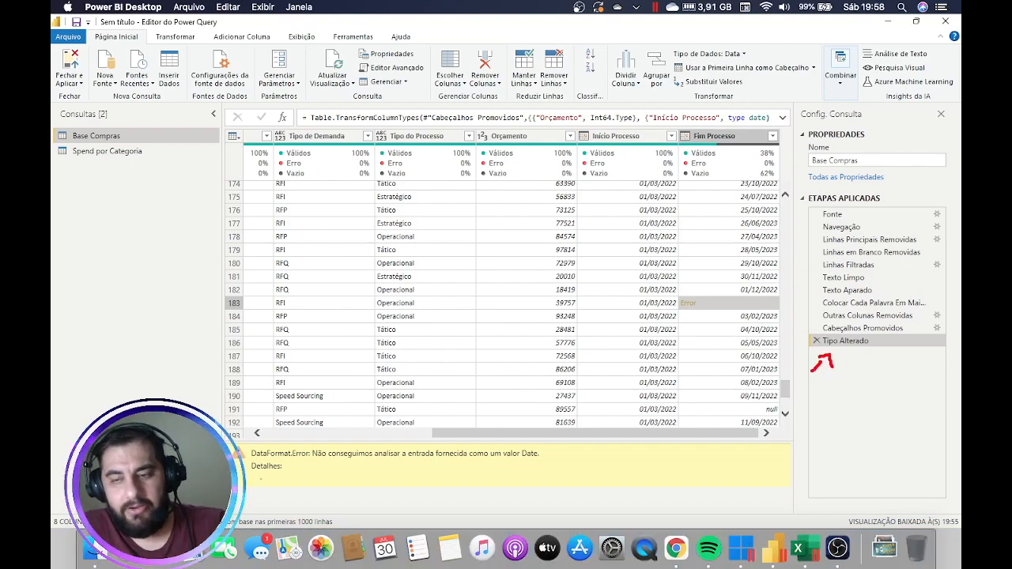
# Insert a new step after Cabeçalhos Promovidos in the applied steps and confirm the insertion.
pyautogui.click(849, 328)
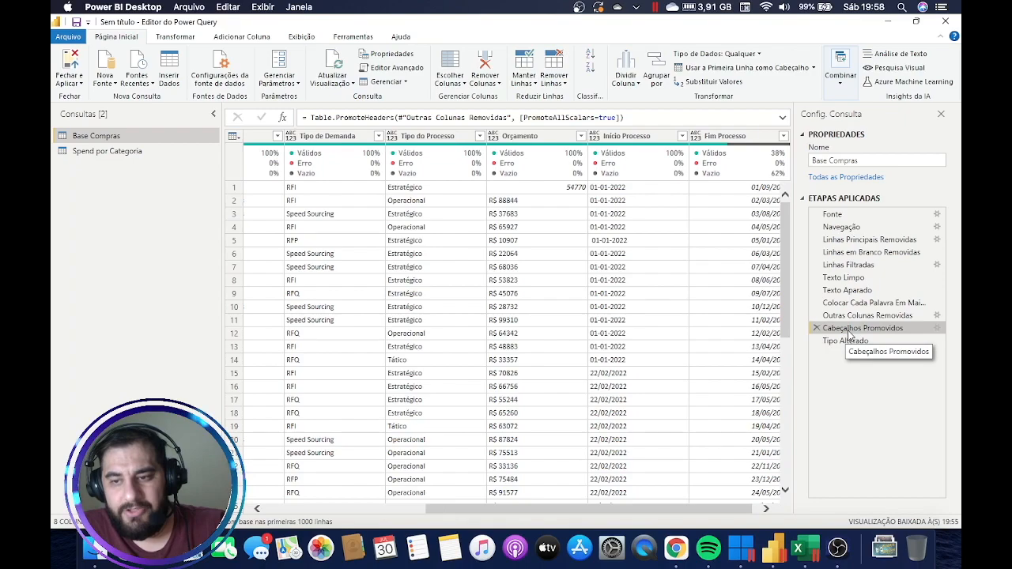
pyautogui.rightClick(848, 335)
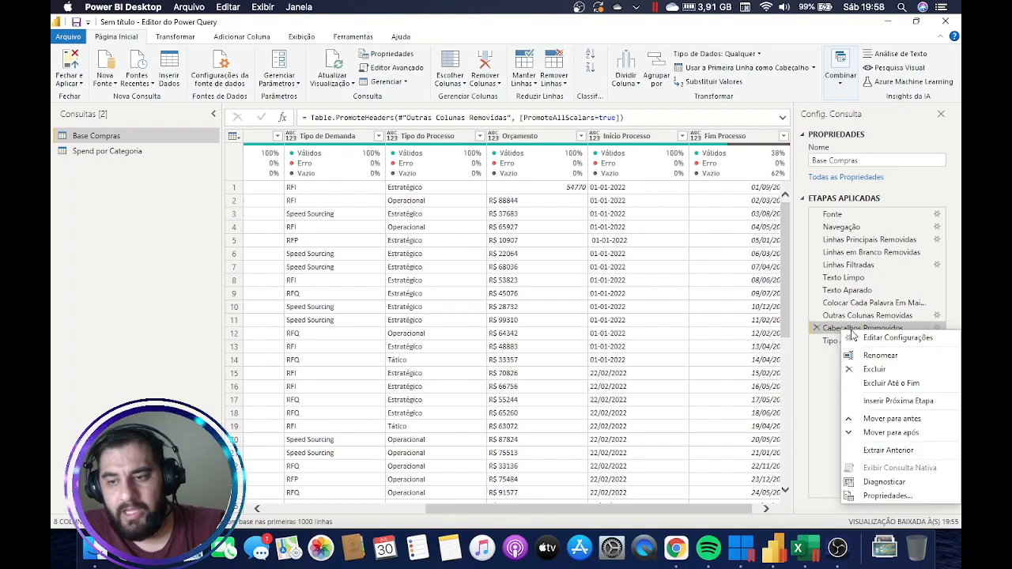
pyautogui.click(884, 402)
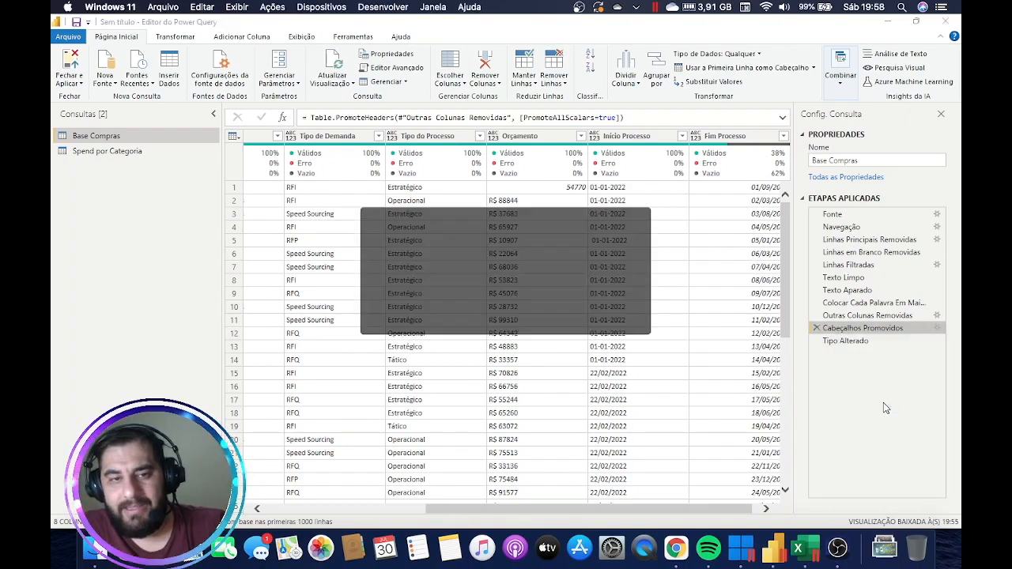
pyautogui.click(585, 316)
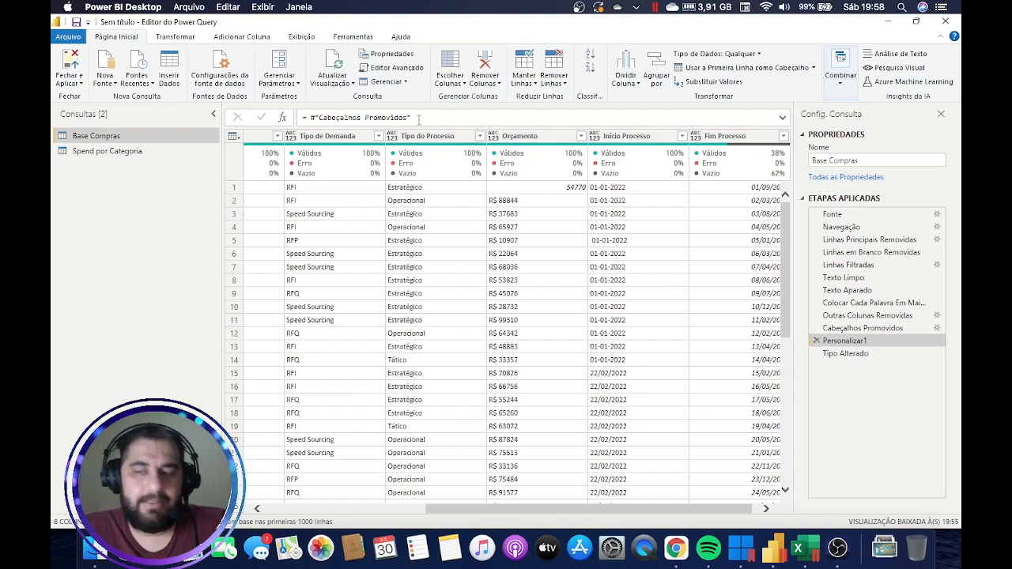
# Delete the custom step inserted between Cabeçalhos Promovidos and Tipo Alterado.
pyautogui.click(817, 341)
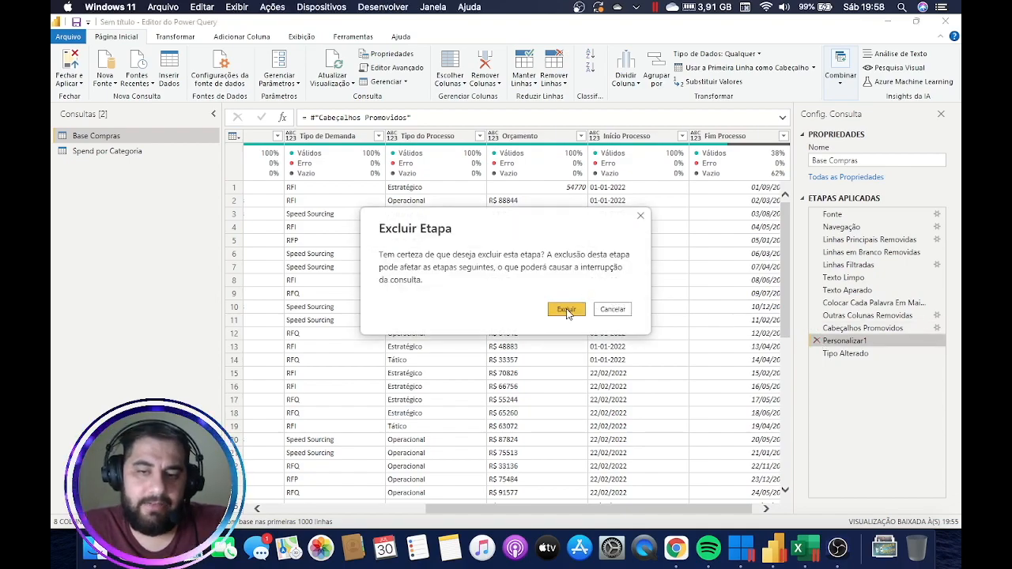
pyautogui.click(566, 310)
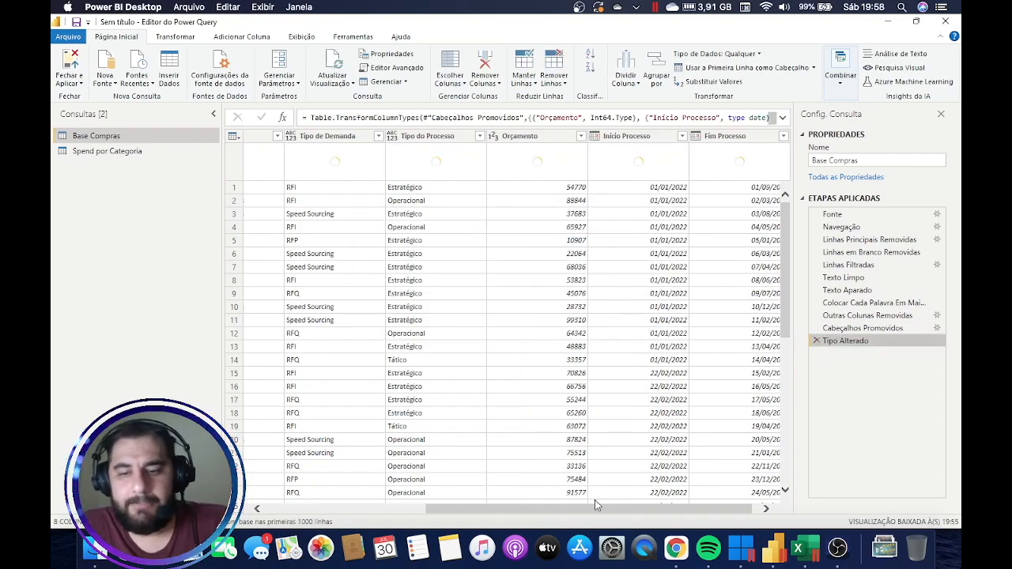
pyautogui.hscroll(1, 593, 510)
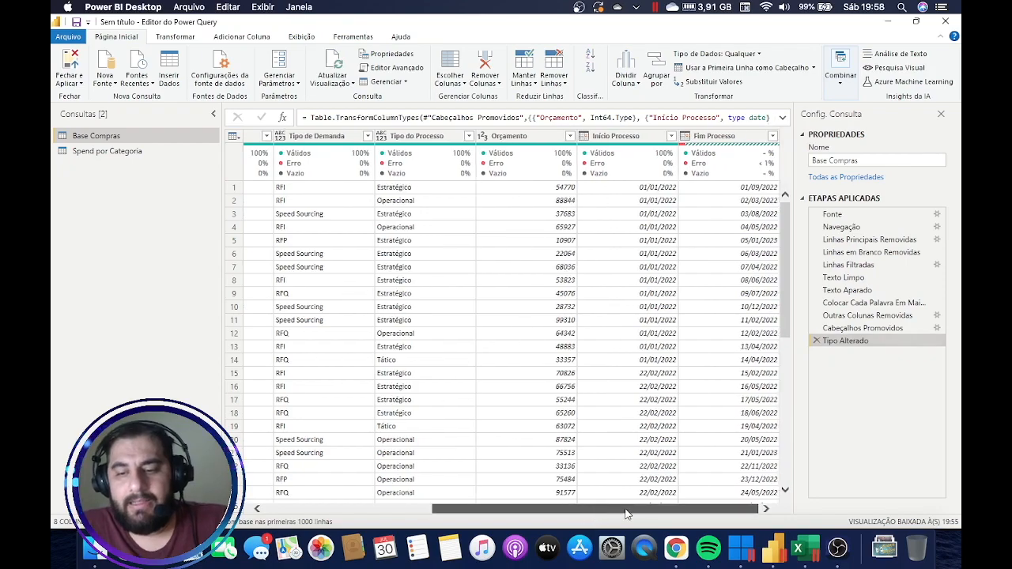
# Examine row 183's original Fim Processo value at the Cabeçalhos Promovidos step, then return to the Tipo Alterado step.
pyautogui.click(874, 330)
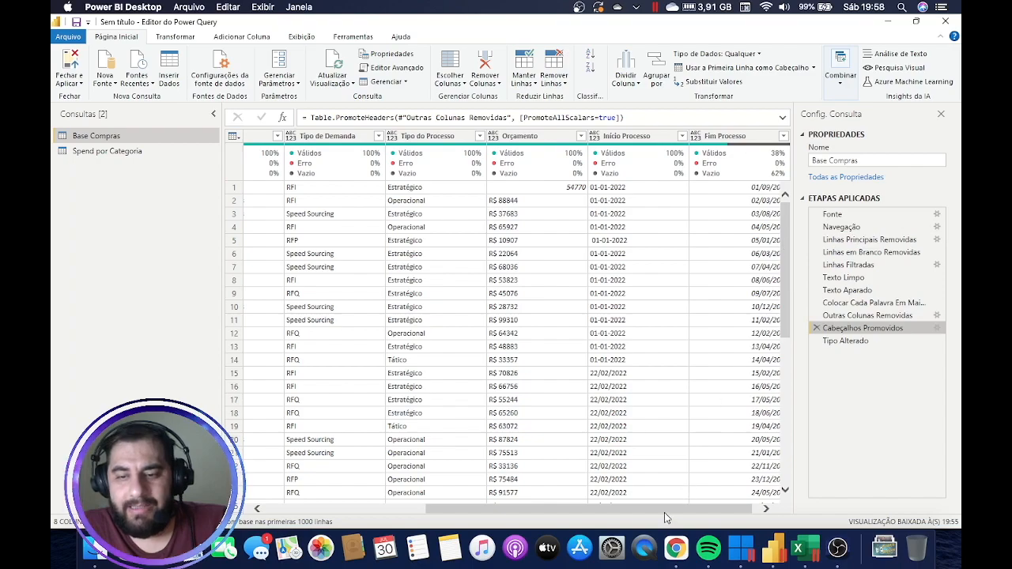
pyautogui.hscroll(1, 664, 514)
pyautogui.moveTo(785, 251); pyautogui.dragTo(782, 368)
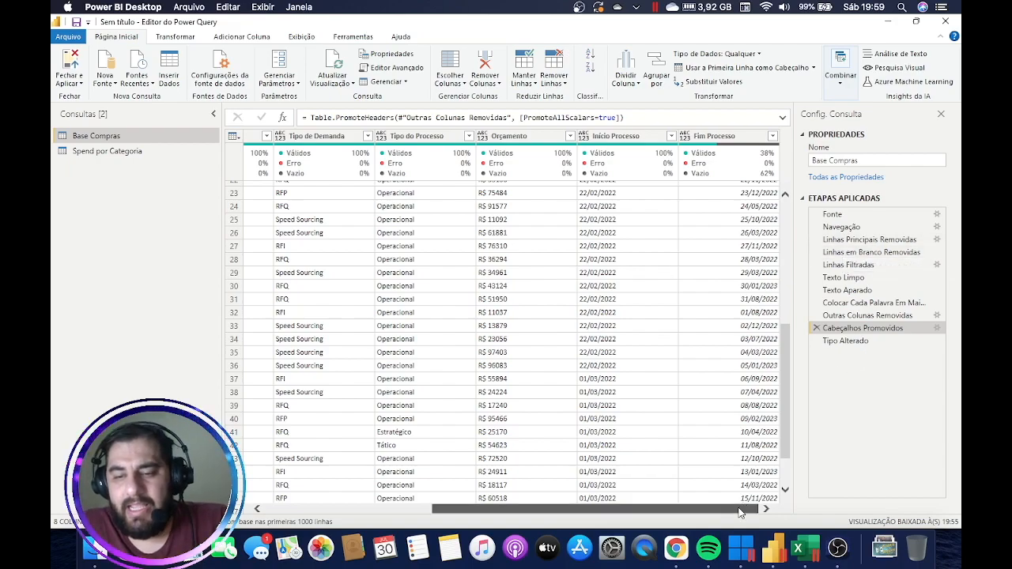
pyautogui.scroll(-18, 756, 324)
pyautogui.scroll(-20, 757, 324)
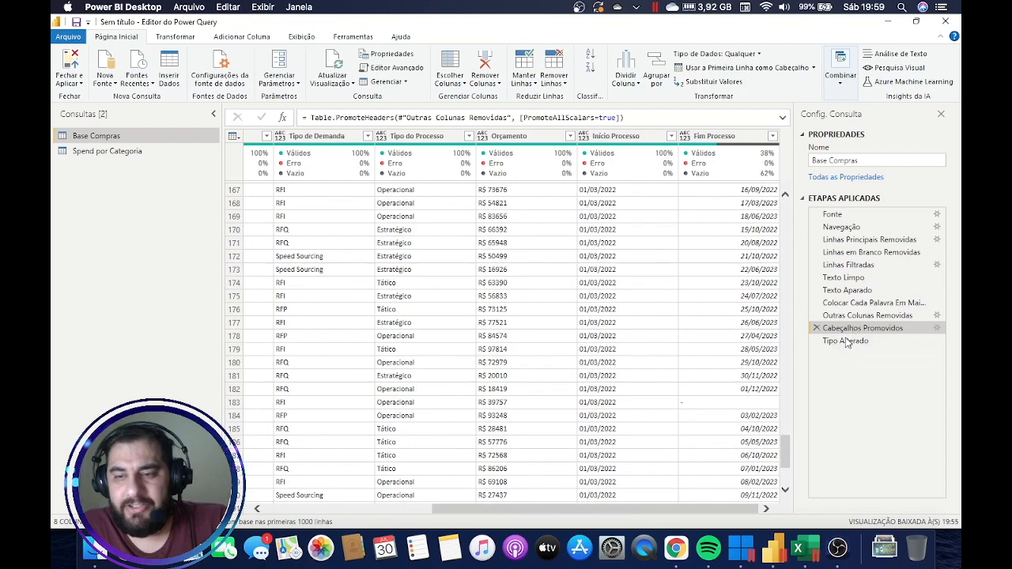
pyautogui.scroll(-3, 758, 367)
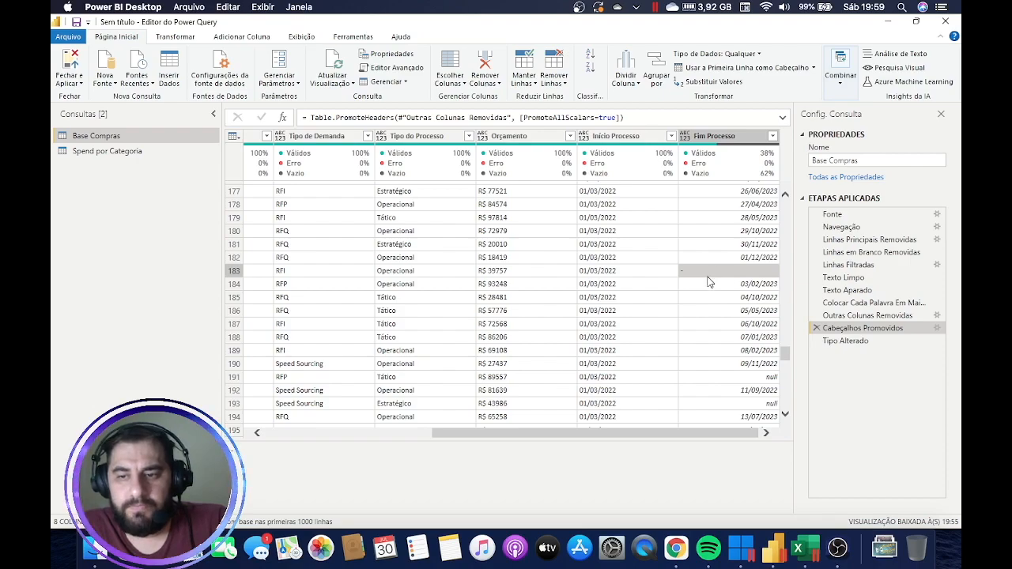
pyautogui.click(843, 340)
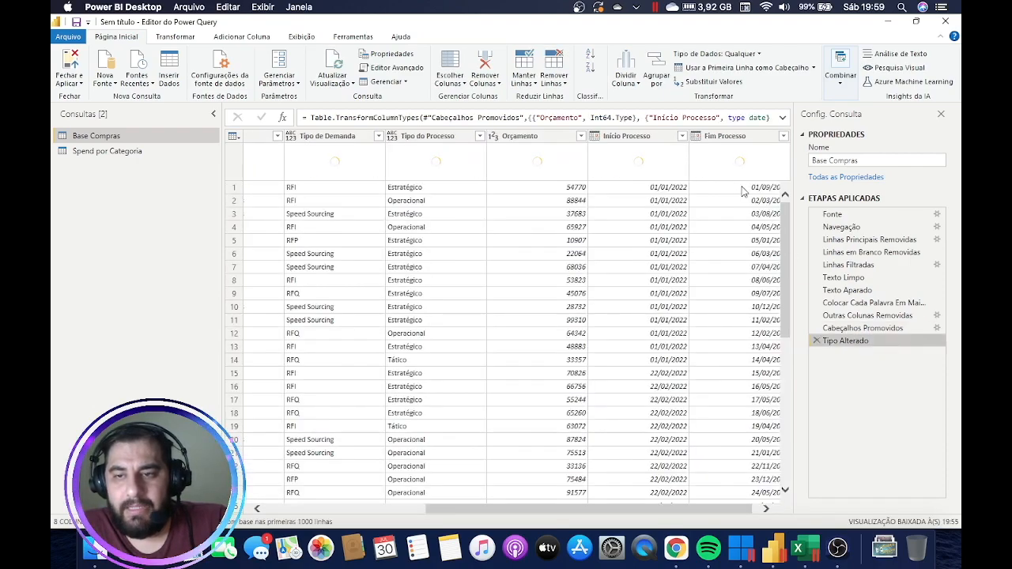
# At the Cabeçalhos Promovidos step of Base Compras, find and copy the hyphen entry in row 183 of the Fim Processo column.
pyautogui.moveTo(736, 172)
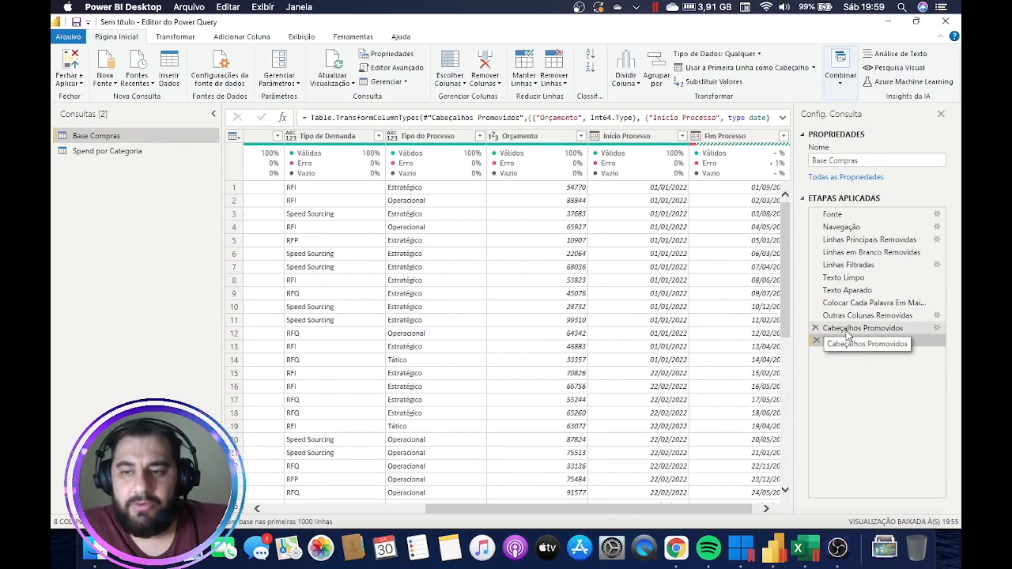
pyautogui.click(846, 328)
pyautogui.scroll(-5, 760, 443)
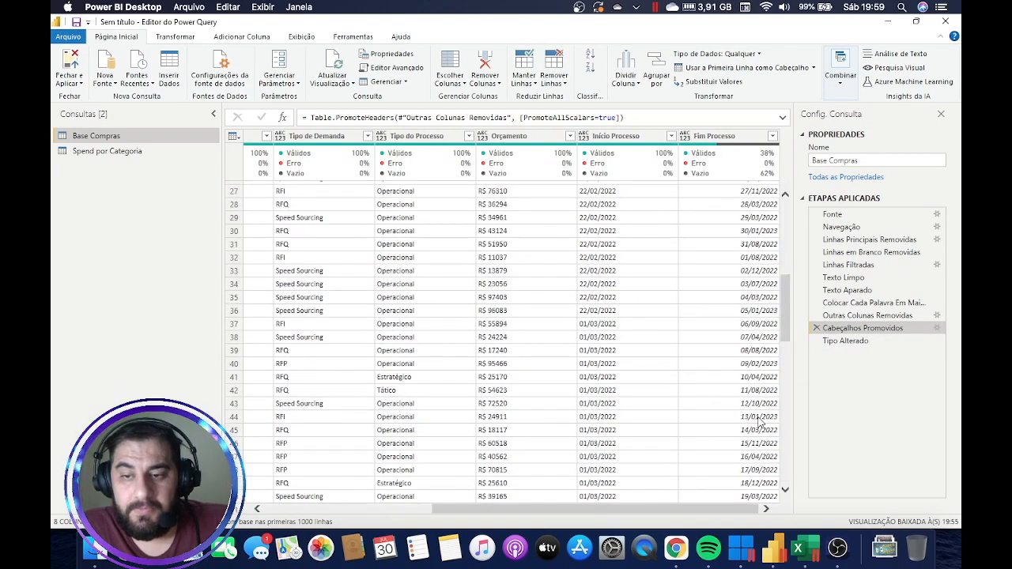
pyautogui.scroll(-20, 760, 424)
pyautogui.scroll(18, 760, 423)
pyautogui.scroll(-8, 757, 422)
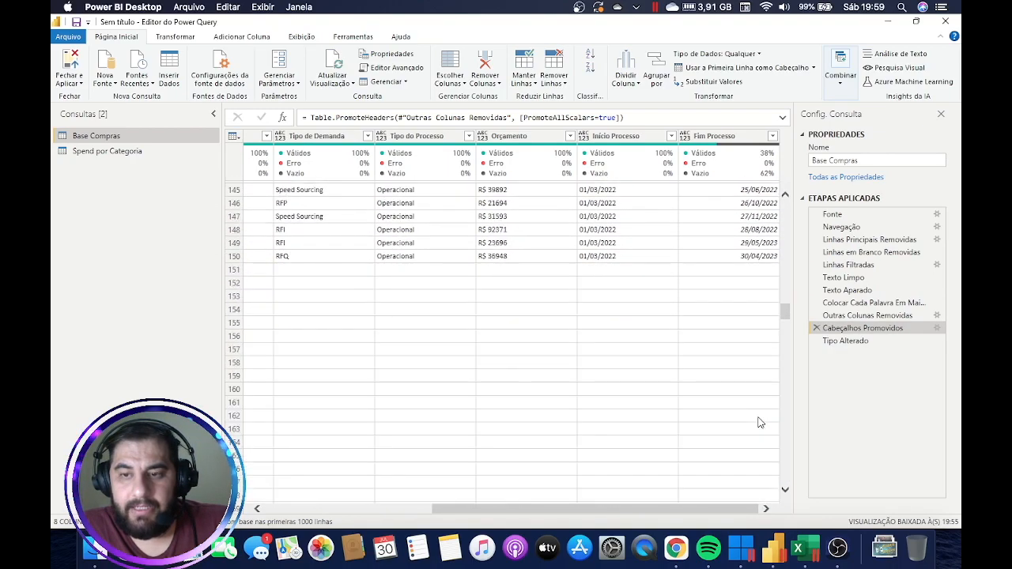
pyautogui.scroll(-4, 757, 422)
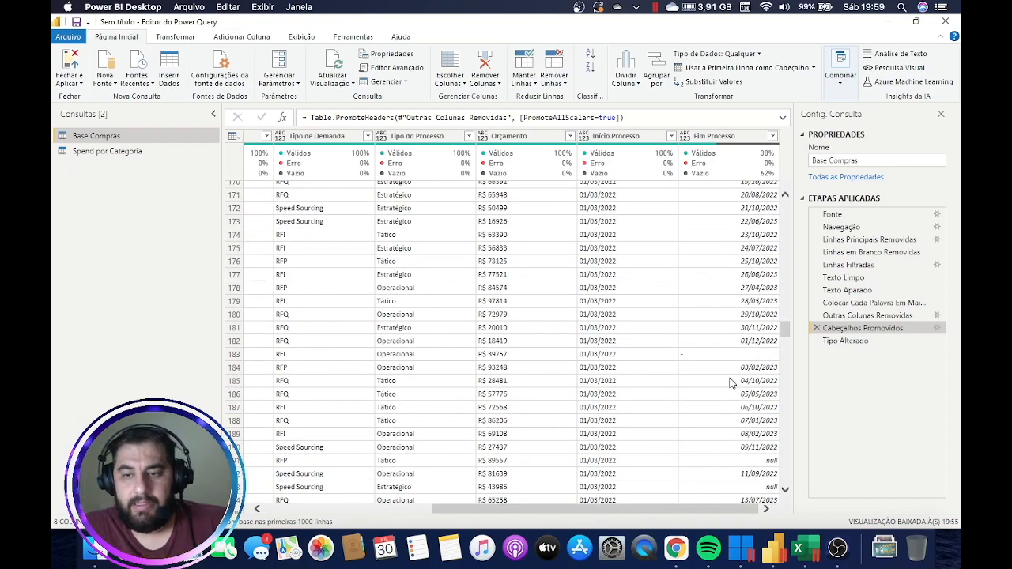
pyautogui.click(704, 361)
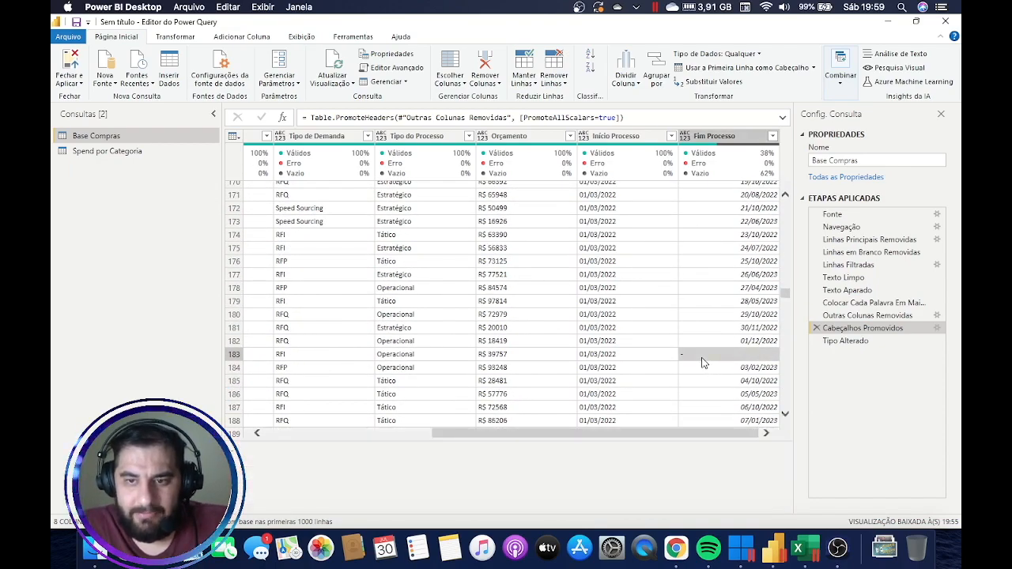
pyautogui.rightClick(703, 361)
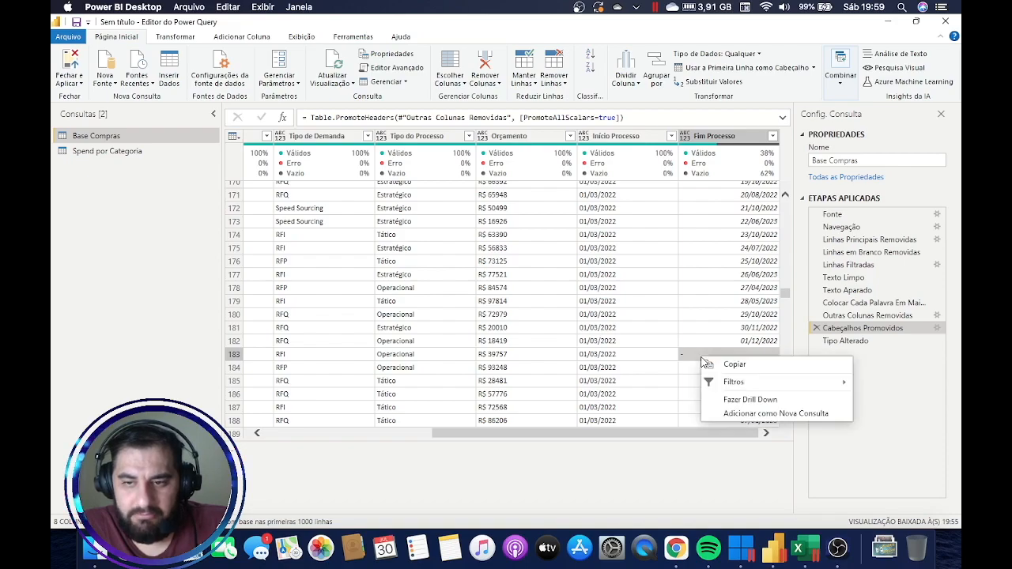
pyautogui.click(694, 356)
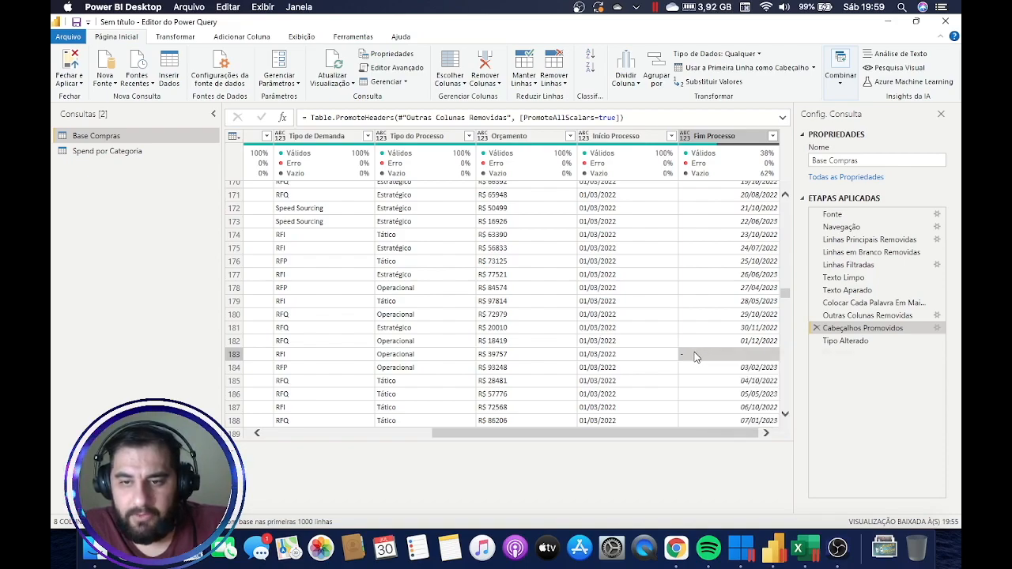
pyautogui.rightClick(695, 357)
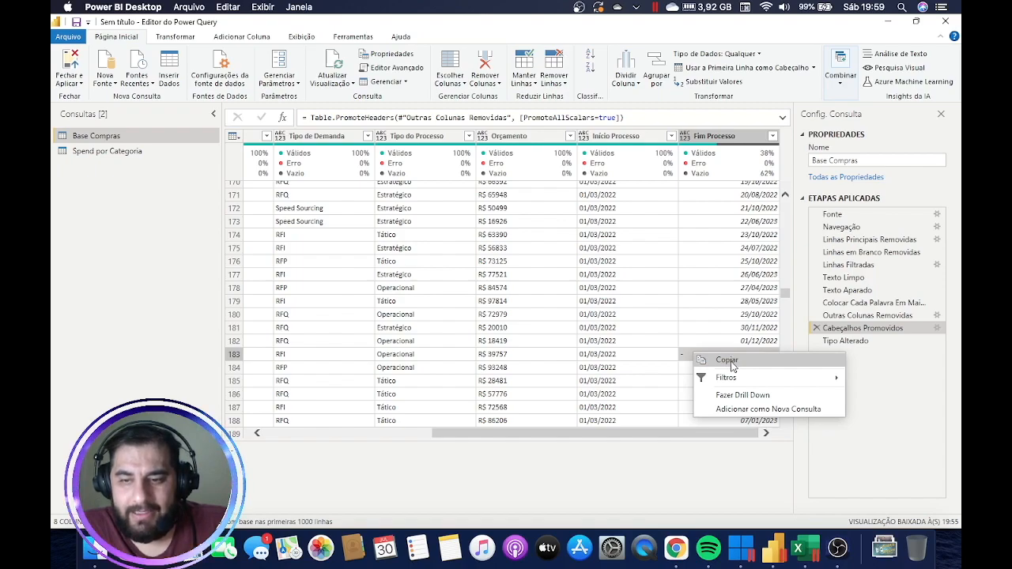
pyautogui.click(726, 360)
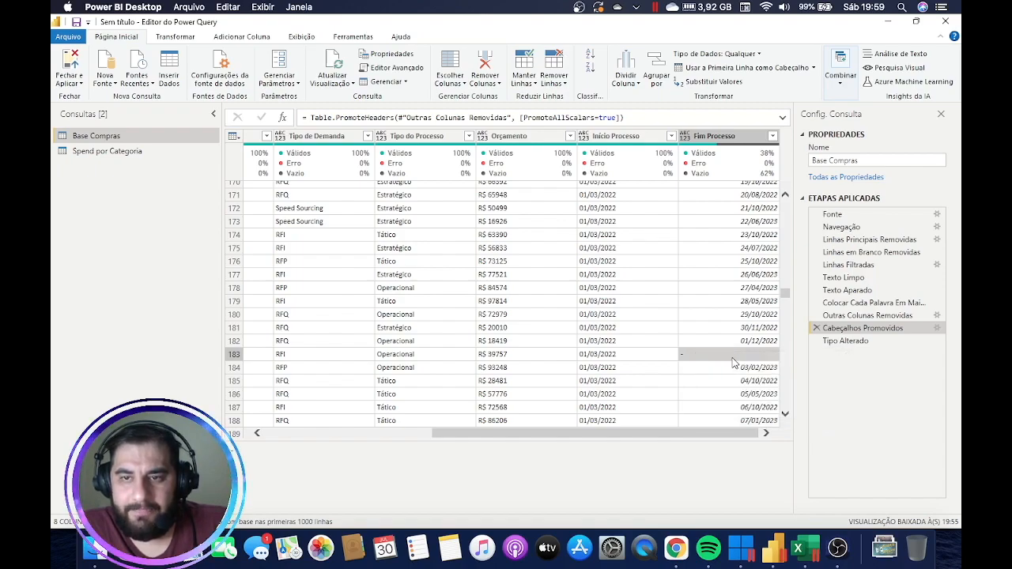
# Insert a Replace Values step after Cabeçalhos Promovidos that swaps "-" for an empty value in the Fim Processo column.
pyautogui.click(737, 139)
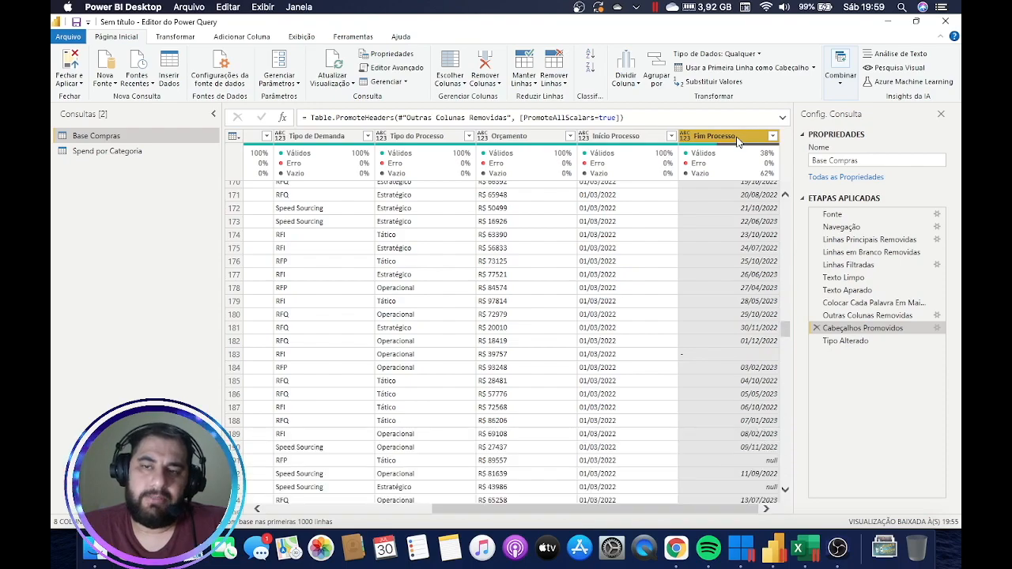
pyautogui.click(717, 82)
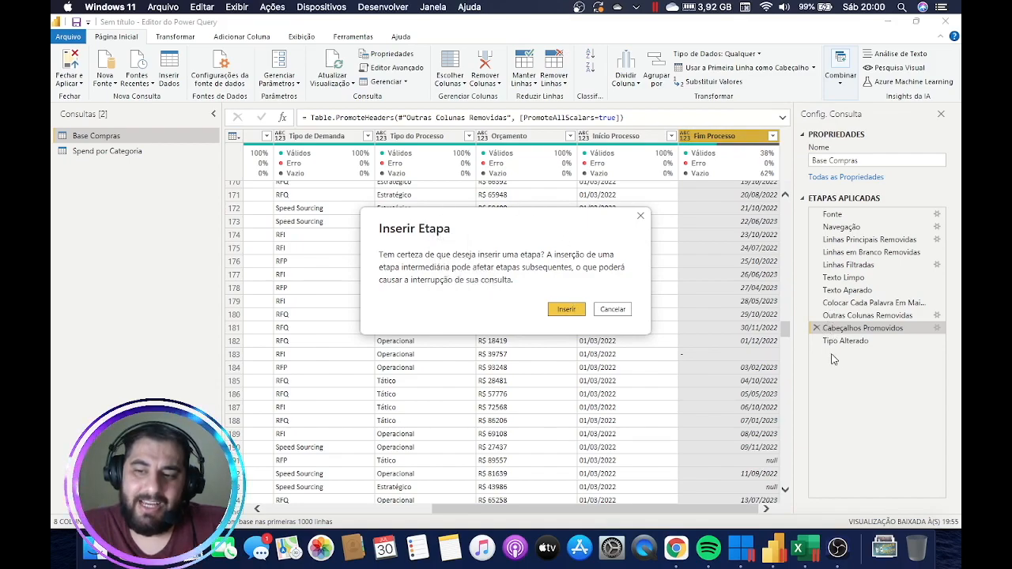
pyautogui.click(572, 312)
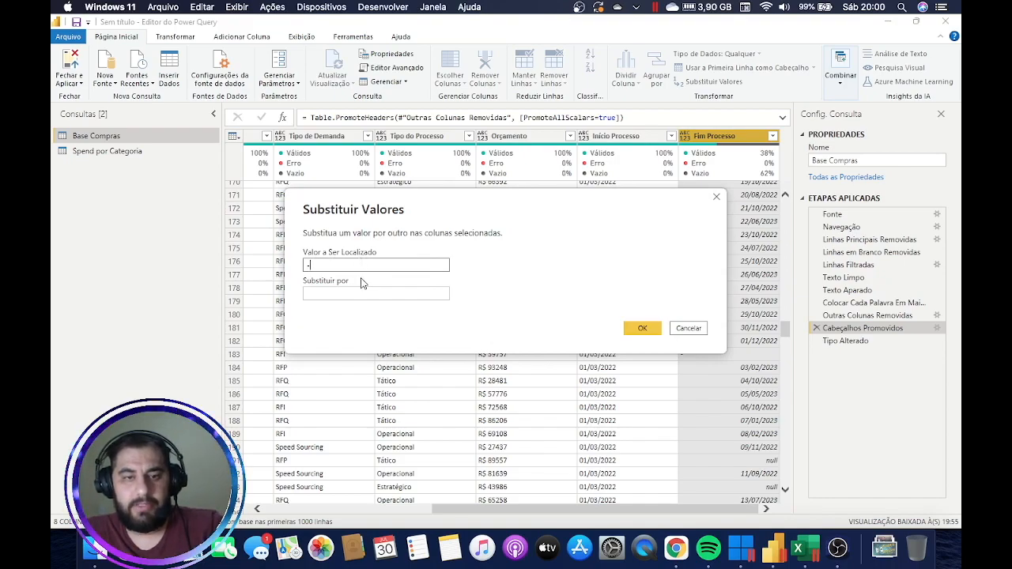
pyautogui.click(358, 292)
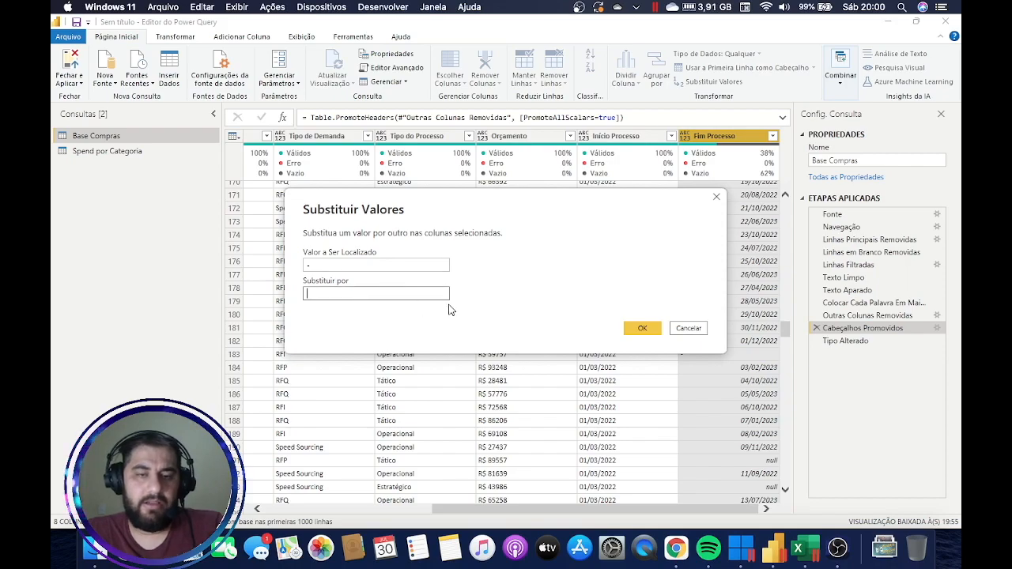
pyautogui.click(641, 329)
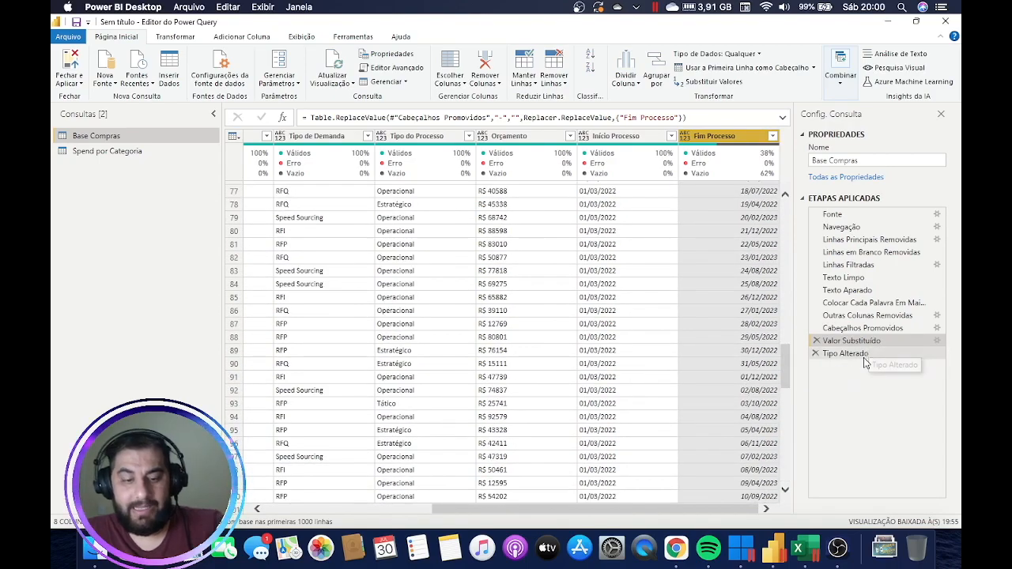
# Examine the position of the Valor Substituído step and the replaced cell in row 183 of Fim Processo.
pyautogui.press('super+plus')
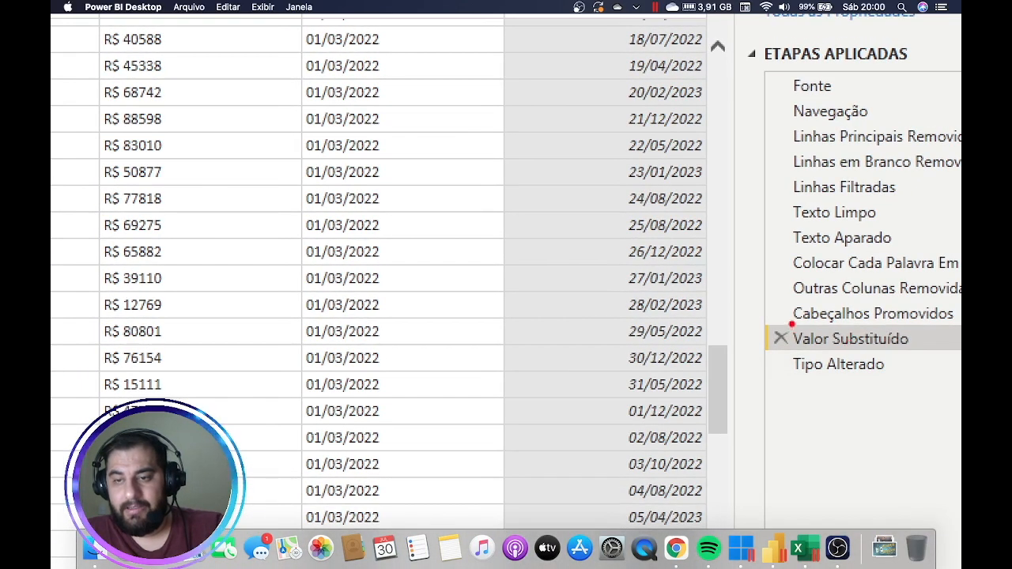
pyautogui.moveTo(792, 324)
pyautogui.mouseDown()
pyautogui.moveTo(841, 405)
pyautogui.moveTo(800, 283)
pyautogui.moveTo(755, 314)
pyautogui.mouseUp()
pyautogui.press('Escape')
pyautogui.scroll(-10, 741, 345)
pyautogui.scroll(-13, 742, 346)
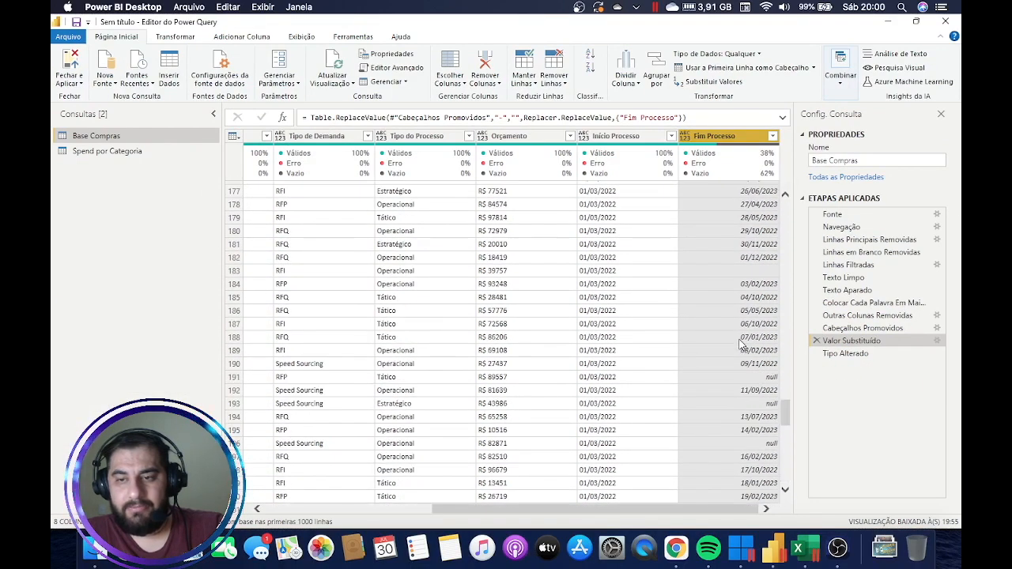
pyautogui.click(756, 271)
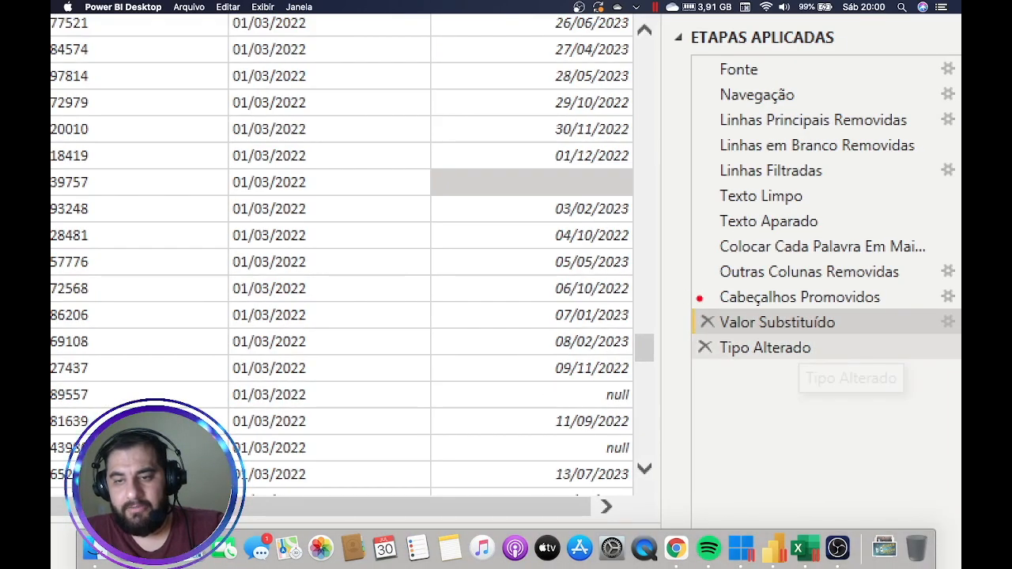
pyautogui.moveTo(699, 298)
pyautogui.mouseDown()
pyautogui.moveTo(699, 342)
pyautogui.moveTo(909, 354)
pyautogui.moveTo(933, 342)
pyautogui.mouseUp()
pyautogui.moveTo(846, 324); pyautogui.dragTo(934, 314)
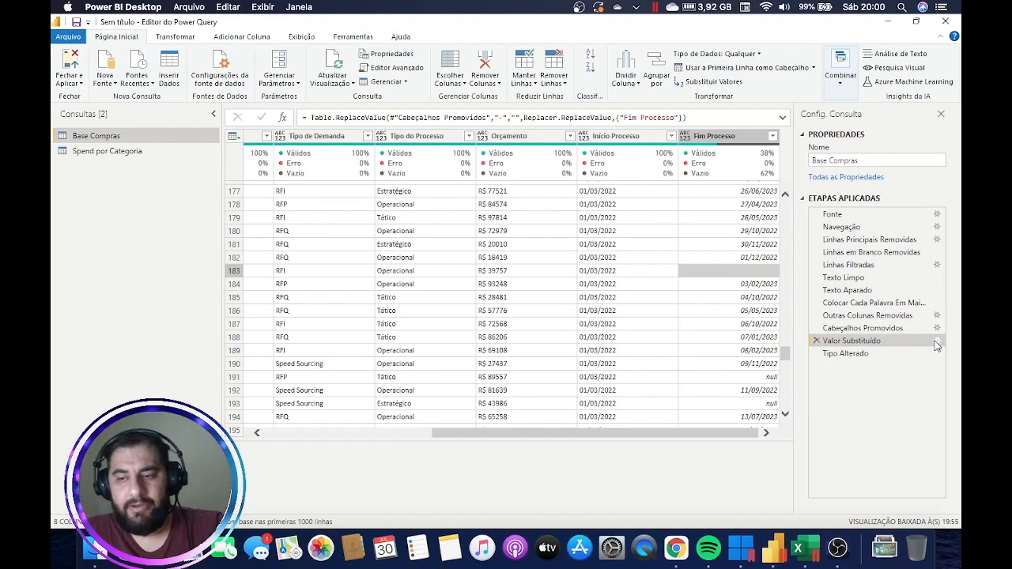
# Edit the Valor Substituído step to replace "-" with null, and check the Fim Processo column.
pyautogui.click(936, 341)
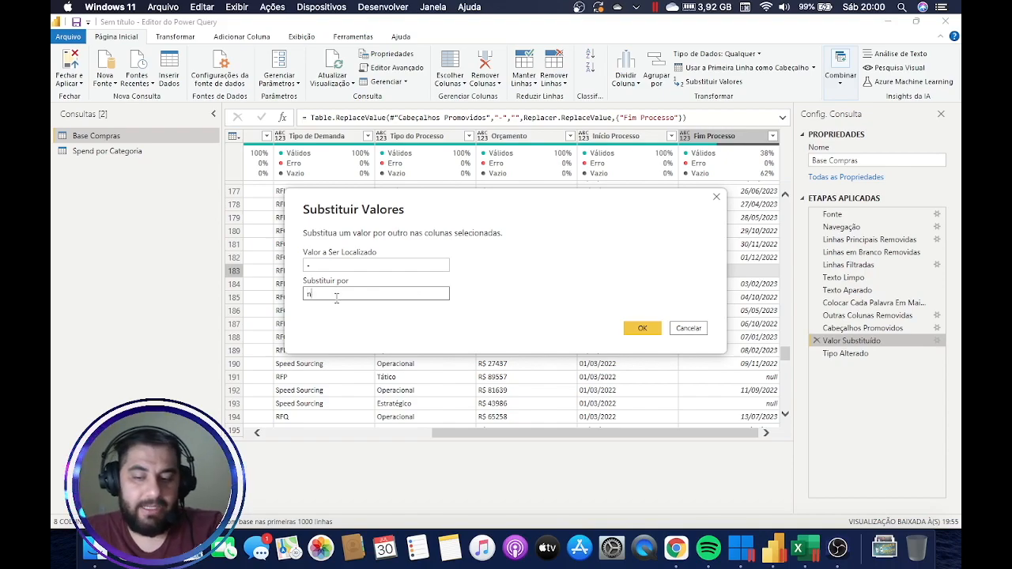
pyautogui.click(641, 328)
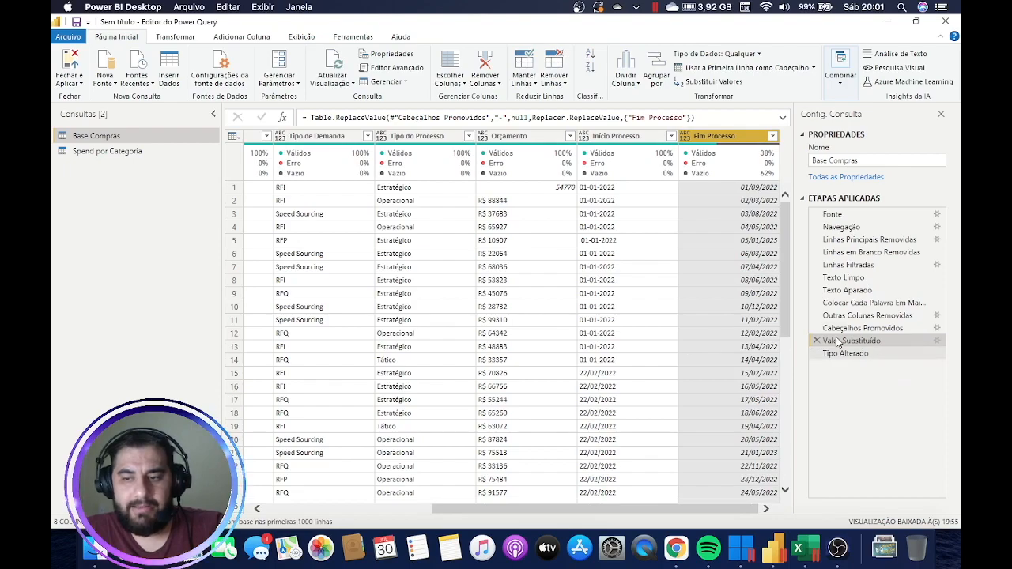
pyautogui.scroll(-8, 720, 348)
pyautogui.scroll(-20, 720, 350)
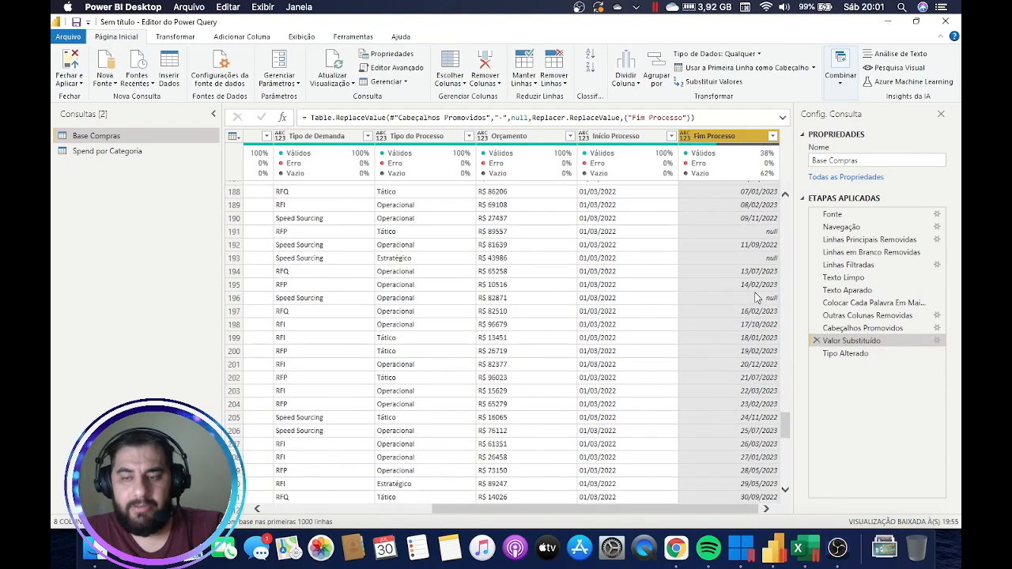
pyautogui.scroll(-10, 721, 347)
pyautogui.scroll(15, 722, 275)
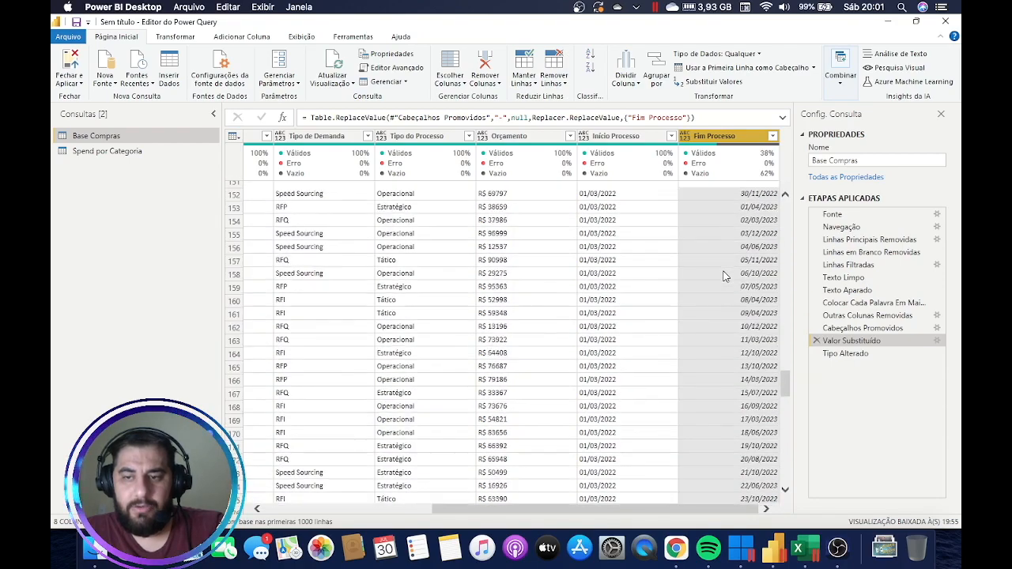
pyautogui.scroll(3, 722, 277)
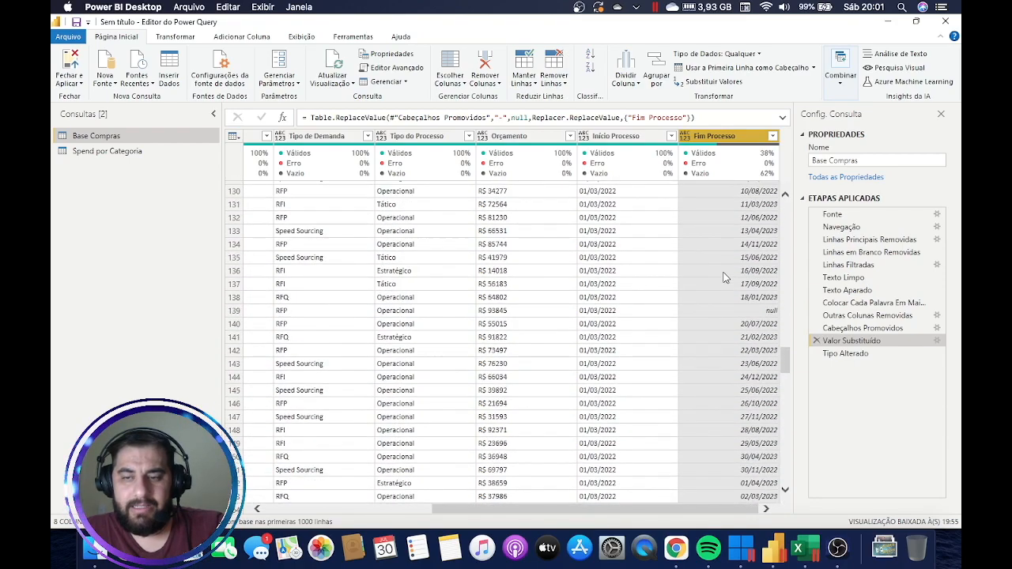
pyautogui.click(752, 313)
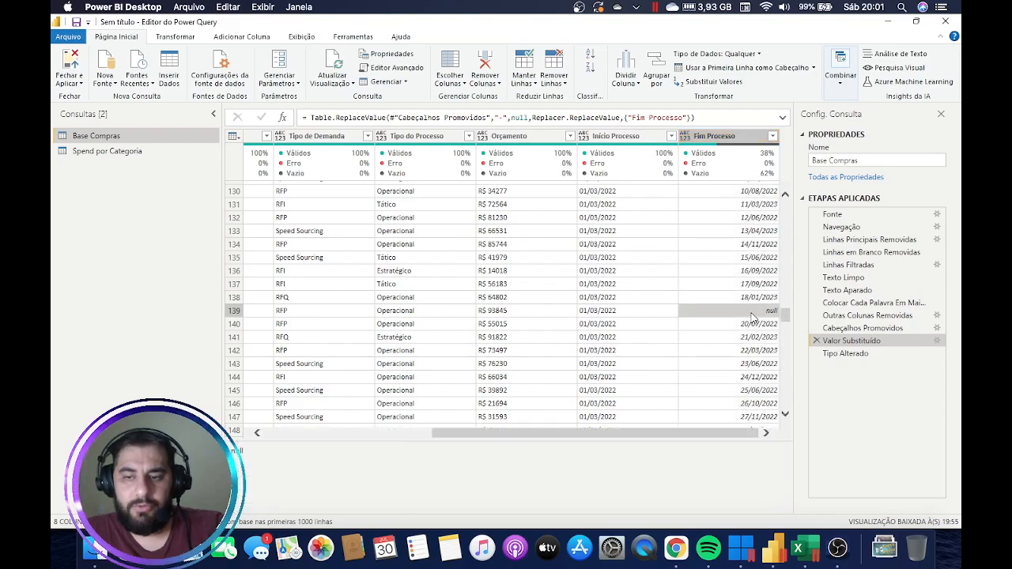
# Return to the Tipo Alterado step and review the column quality and values of Fim Processo.
pyautogui.click(861, 359)
pyautogui.moveTo(666, 510); pyautogui.dragTo(673, 510)
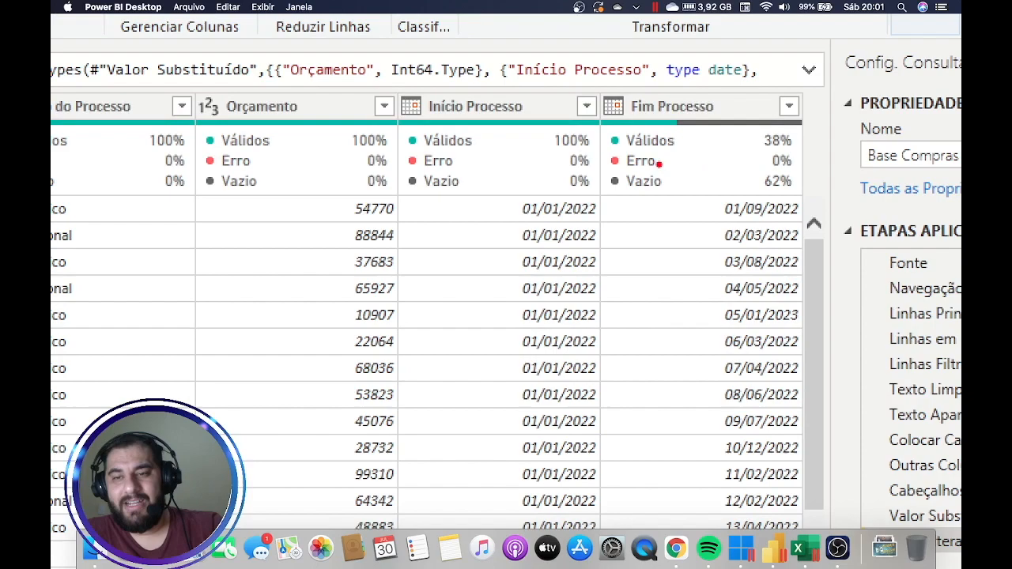
pyautogui.moveTo(672, 123)
pyautogui.mouseDown()
pyautogui.moveTo(615, 123)
pyautogui.moveTo(680, 242)
pyautogui.moveTo(781, 92)
pyautogui.moveTo(642, 115)
pyautogui.mouseUp()
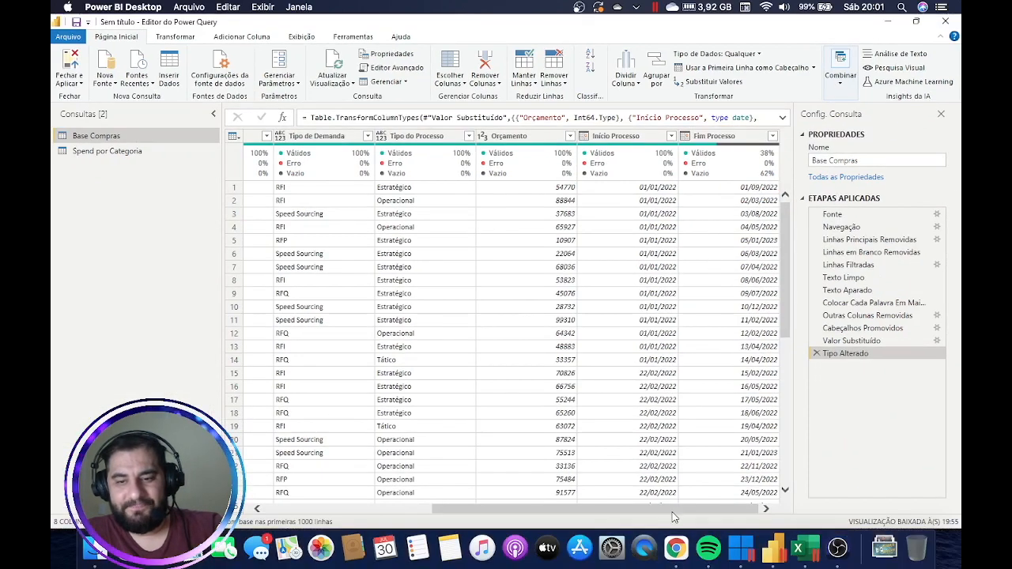
pyautogui.hscroll(-10, 672, 518)
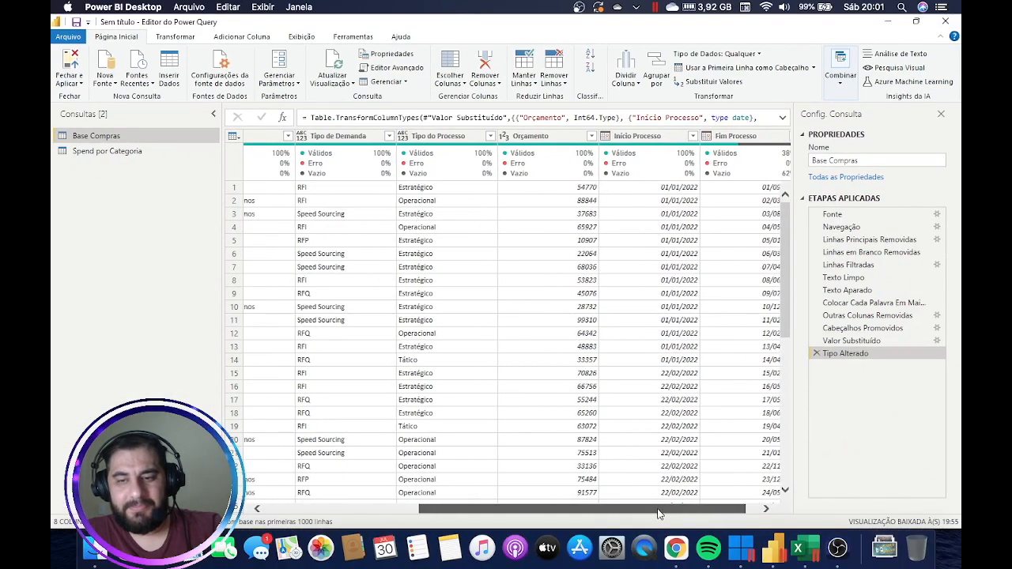
pyautogui.hscroll(10, 474, 518)
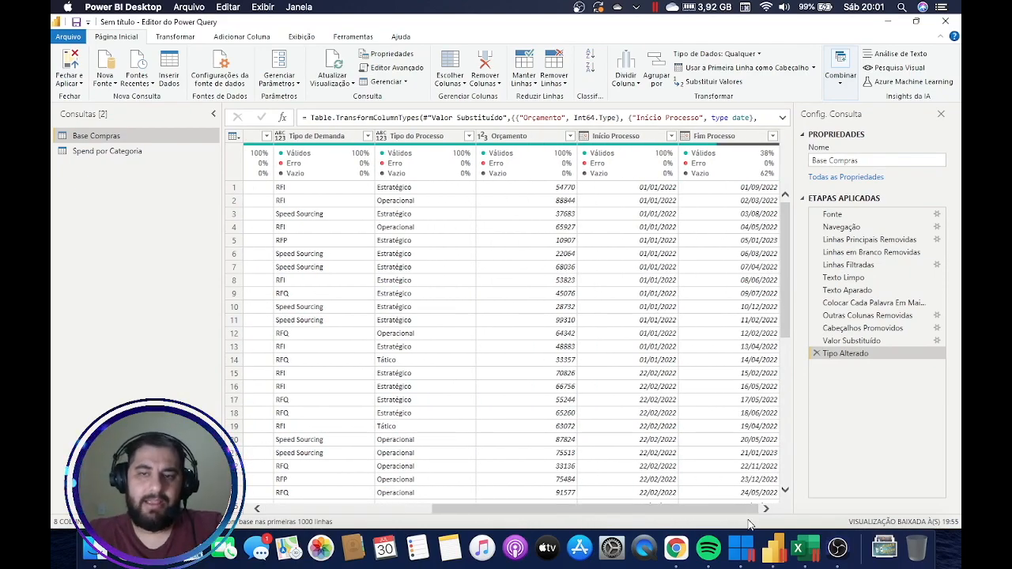
pyautogui.scroll(-5, 733, 231)
pyautogui.scroll(-10, 731, 235)
# Switch to the Base Aula 6 workbook in Excel and inspect the contents of the first rows in the Status column.
pyautogui.click(801, 554)
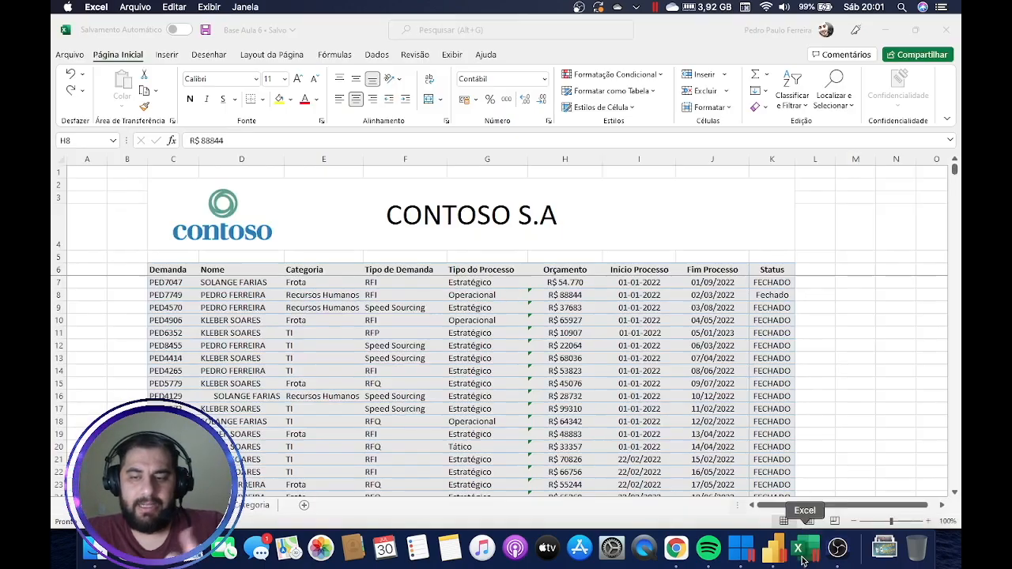
pyautogui.click(770, 270)
pyautogui.click(770, 294)
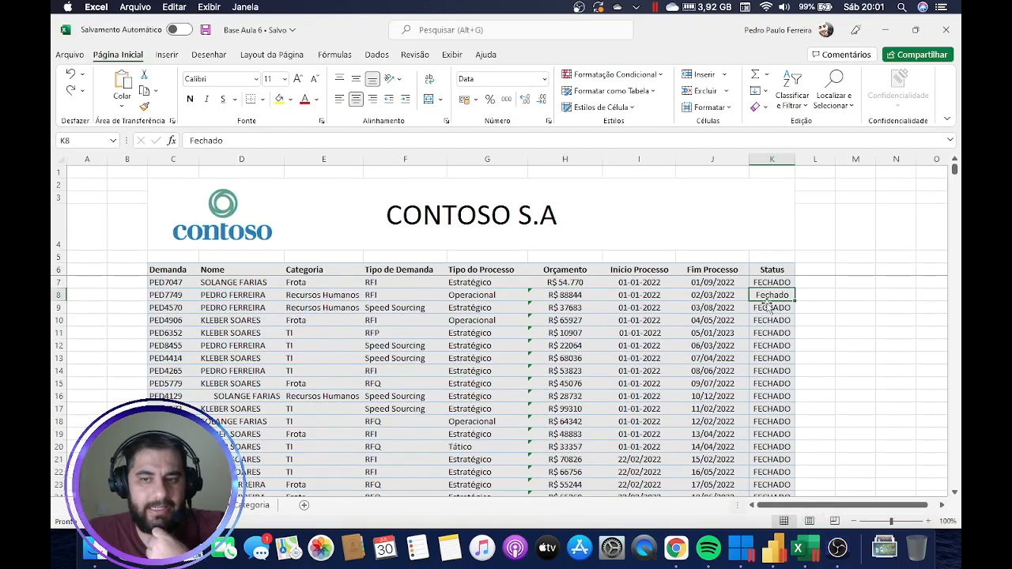
pyautogui.click(769, 321)
pyautogui.click(768, 370)
pyautogui.click(768, 409)
pyautogui.click(781, 320)
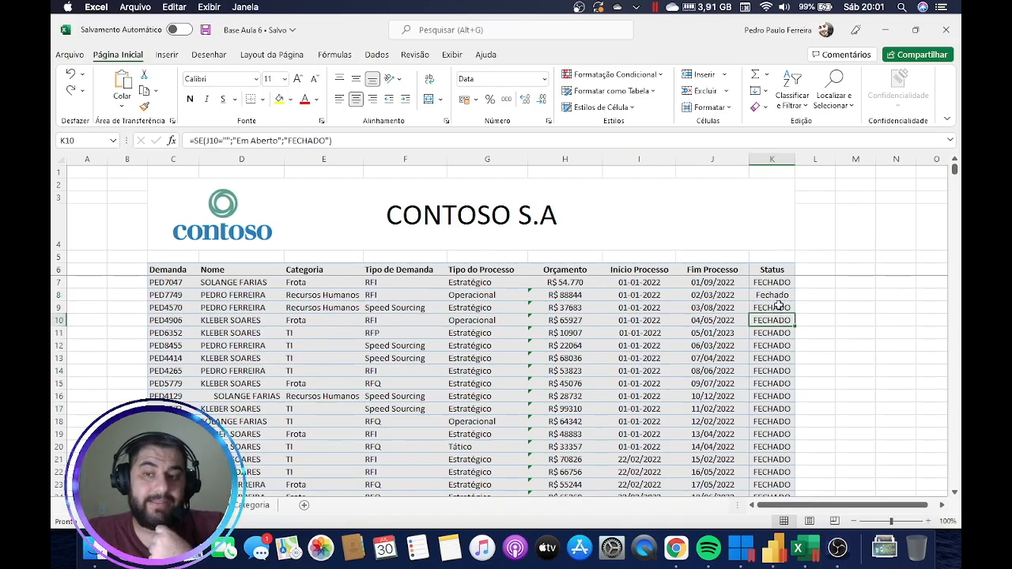
# Inspect the Status formulas in rows with an empty Fim Processo around row 270, and return to the Power Query Editor.
pyautogui.scroll(-20, 774, 296)
pyautogui.click(774, 347)
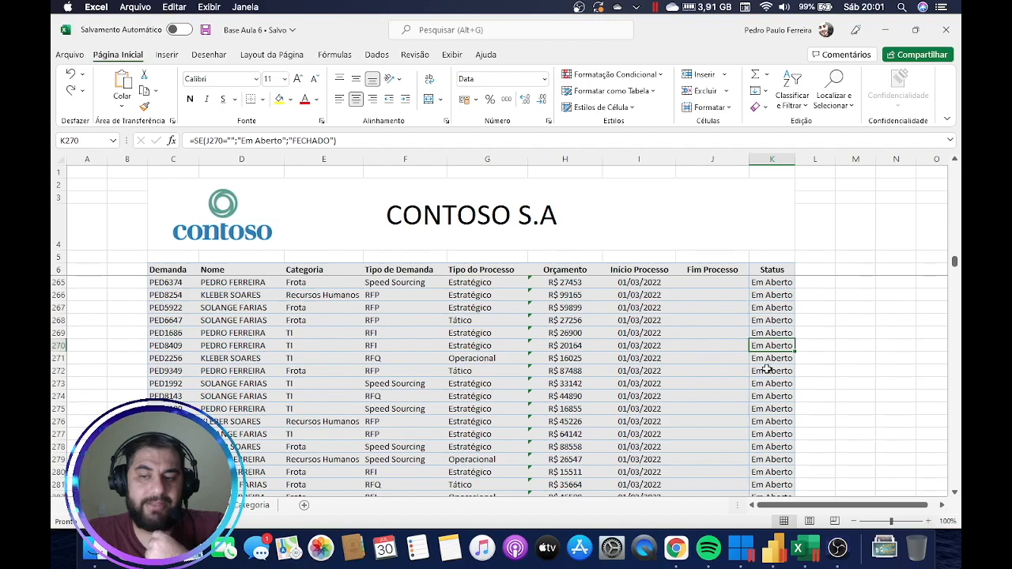
pyautogui.click(778, 321)
pyautogui.click(779, 308)
pyautogui.click(781, 333)
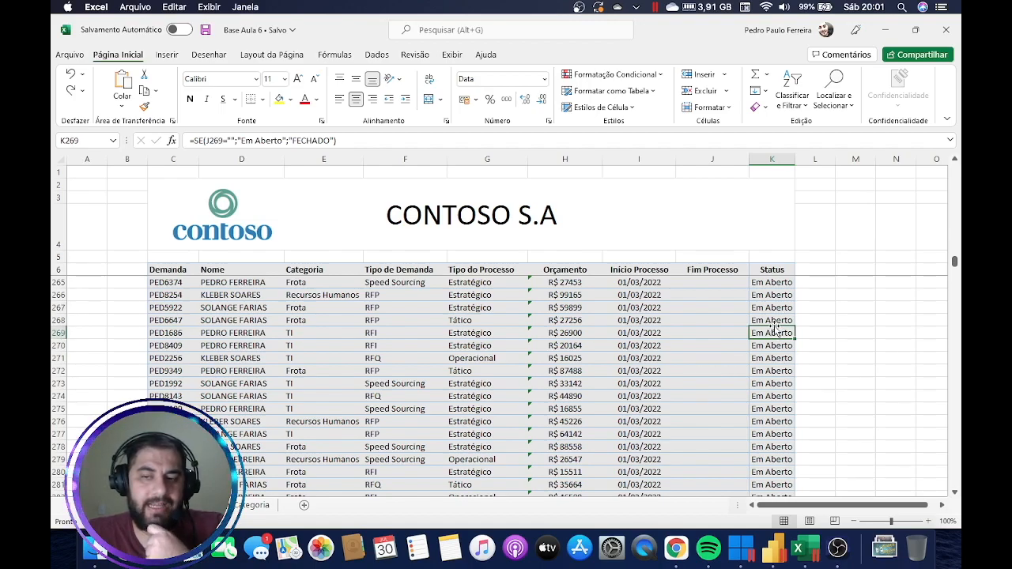
pyautogui.scroll(6, 773, 326)
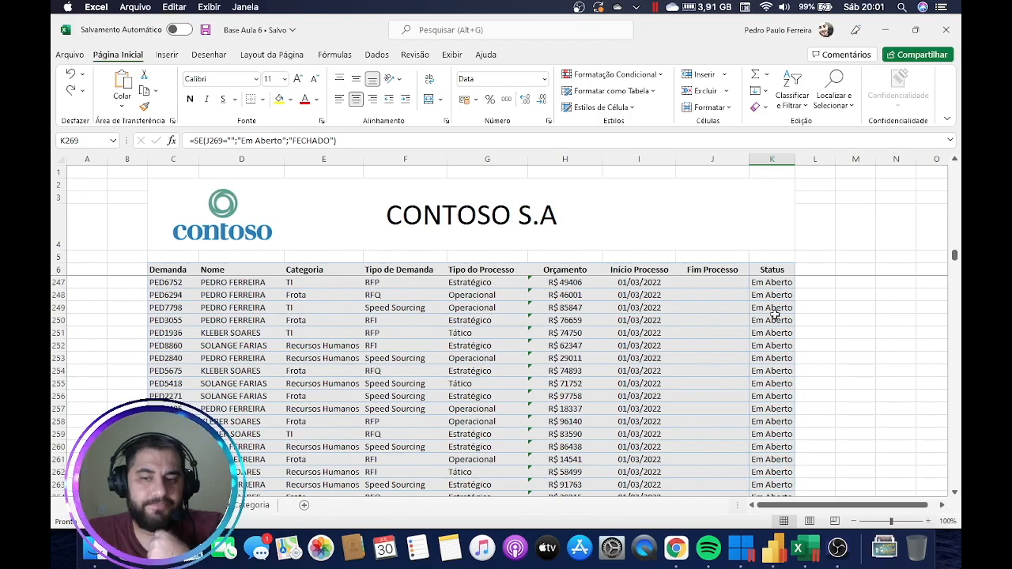
pyautogui.click(778, 546)
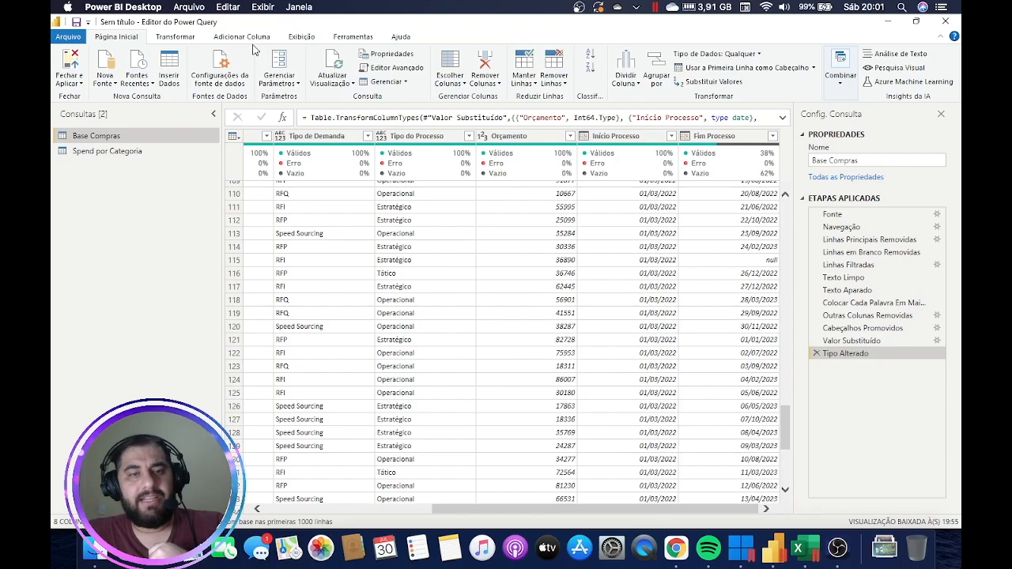
# Start a new conditional column in the Base Compras query and name it Status Pedido.
pyautogui.moveTo(259, 55); pyautogui.dragTo(304, 75)
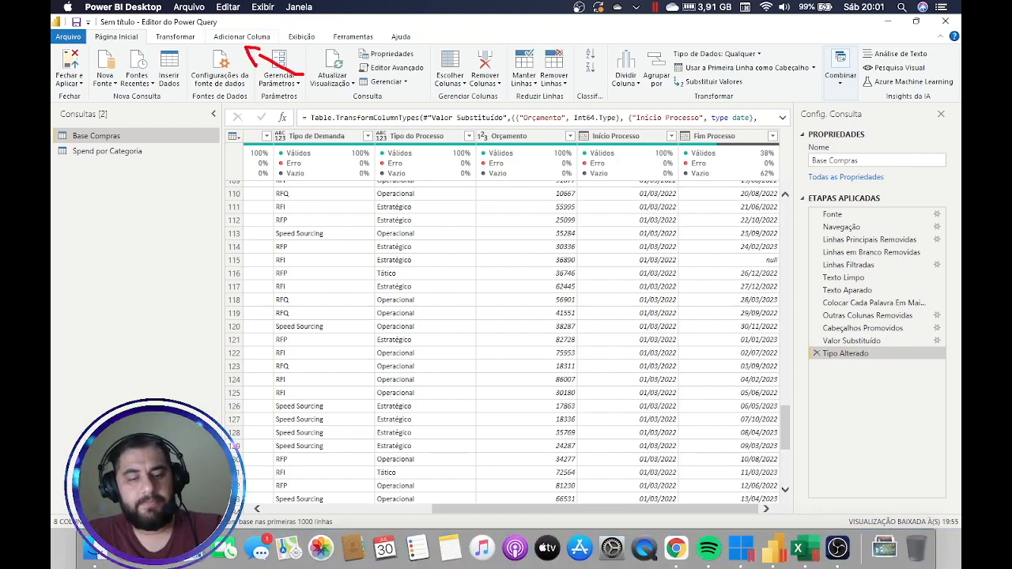
pyautogui.click(251, 38)
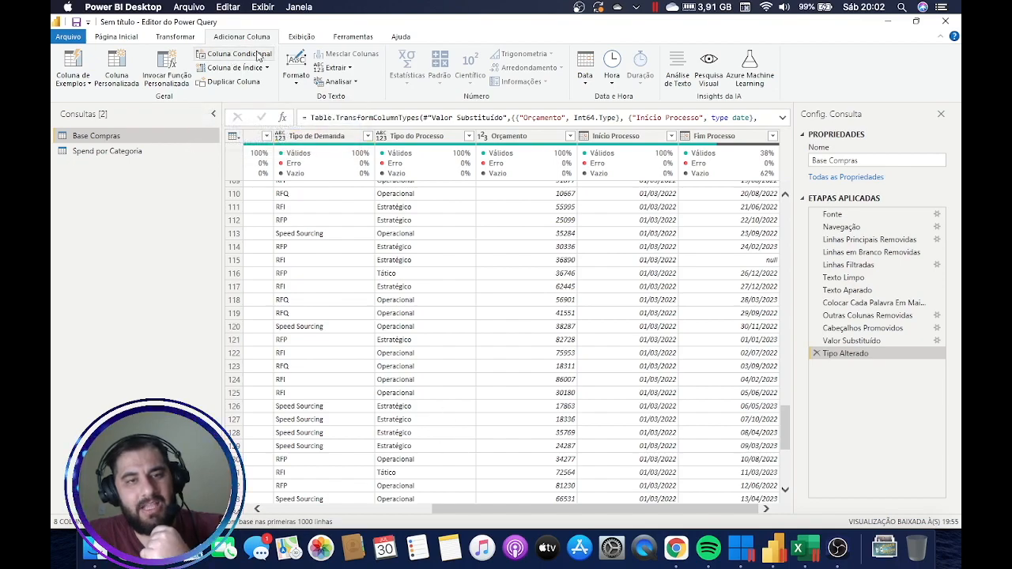
pyautogui.click(257, 56)
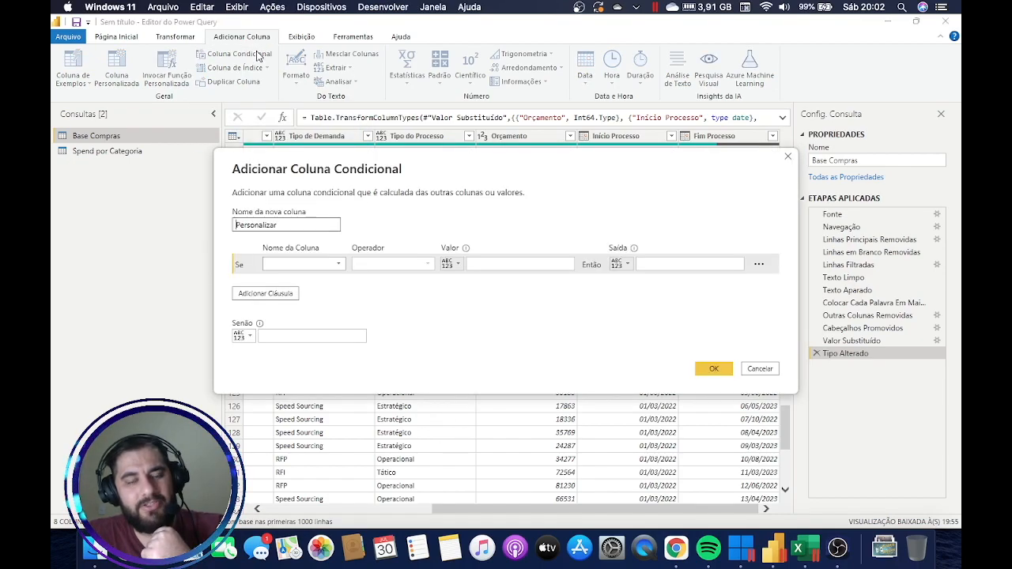
pyautogui.moveTo(453, 169); pyautogui.dragTo(467, 189)
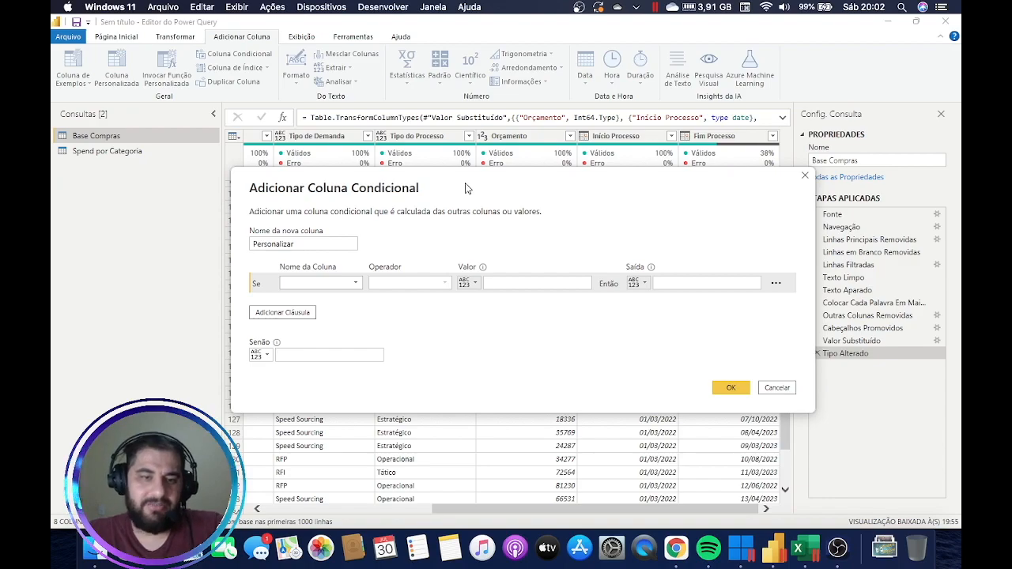
pyautogui.moveTo(356, 244); pyautogui.dragTo(227, 247)
pyautogui.write('Status [edido')
pyautogui.press('BackSpace')
pyautogui.press('BackSpace')
pyautogui.press('BackSpace')
pyautogui.press('BackSpace')
pyautogui.press('BackSpace')
pyautogui.press('BackSpace')
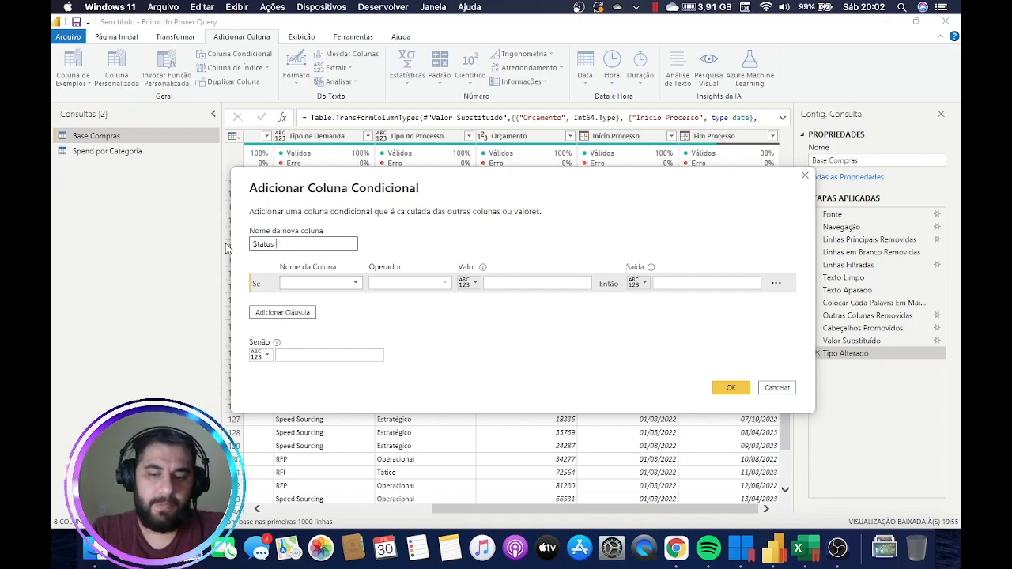
pyautogui.write('Pedido')
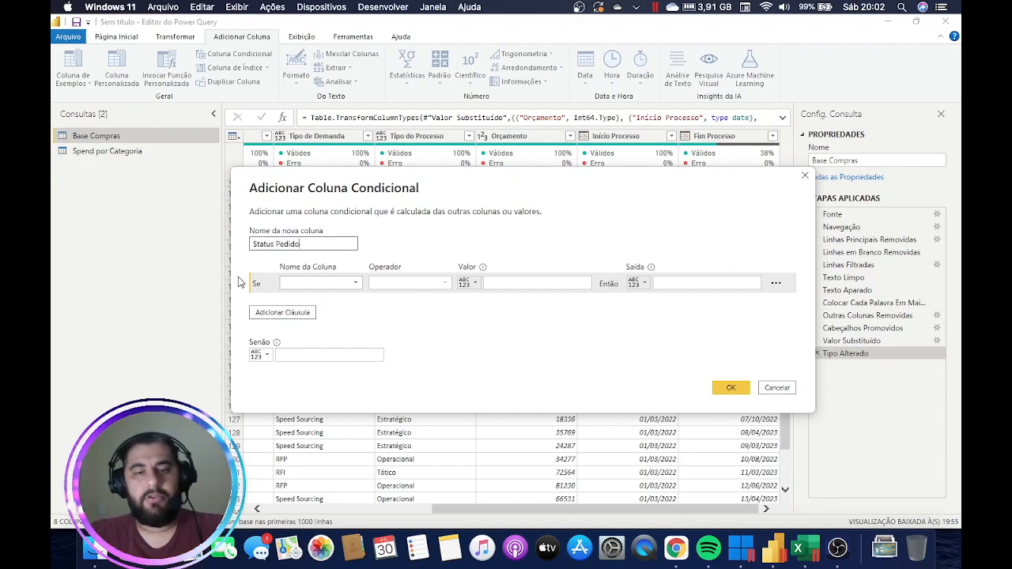
# Define the condition so that Fim Processo equal to (igual a) null outputs the value Em Aberto.
pyautogui.click(305, 285)
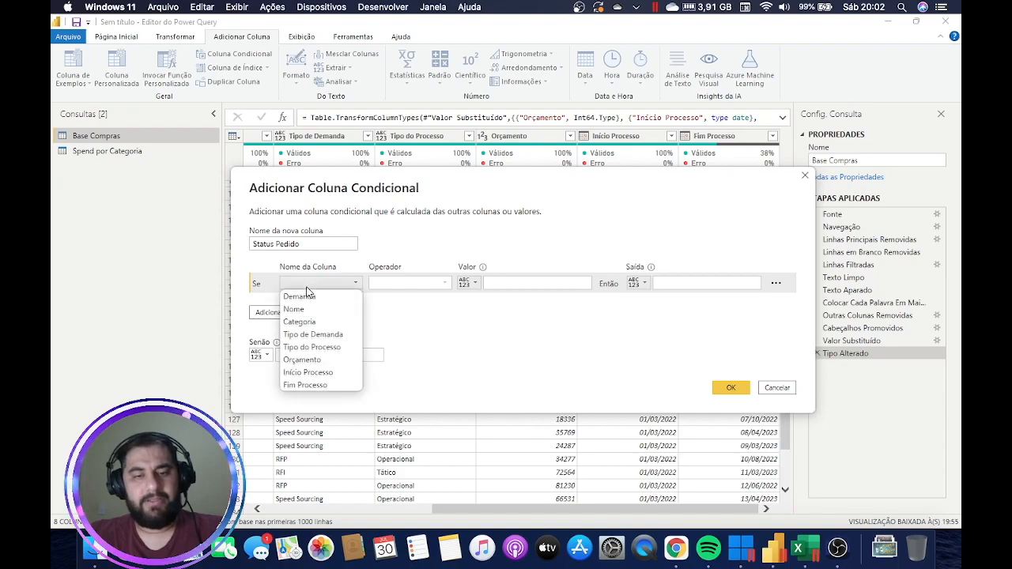
pyautogui.click(314, 387)
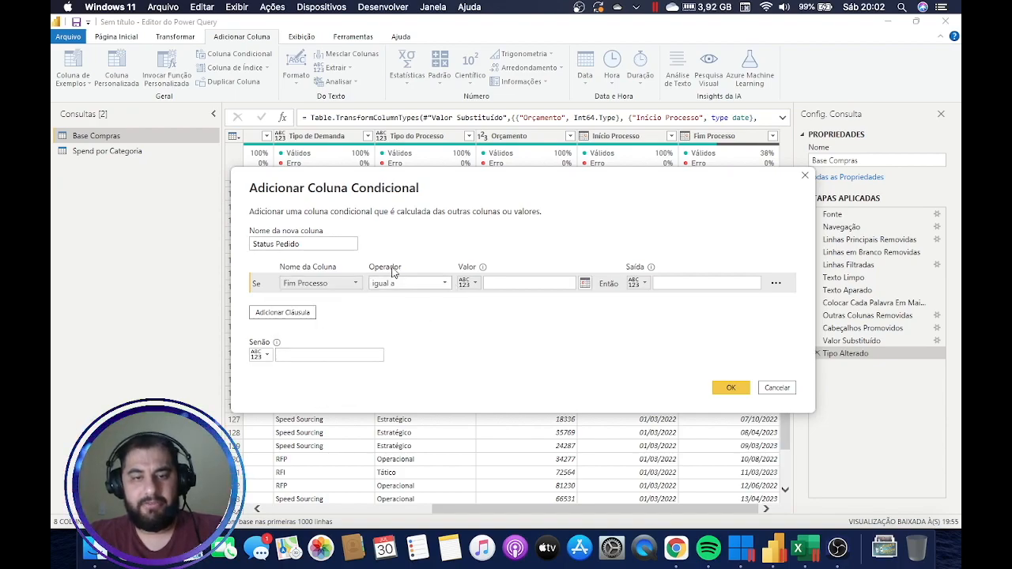
pyautogui.click(448, 289)
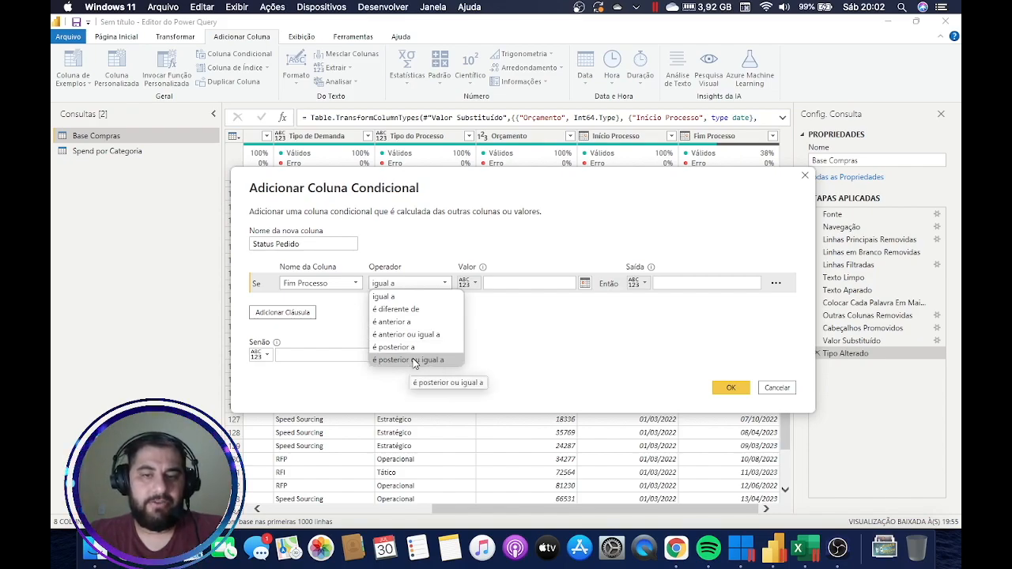
pyautogui.click(521, 234)
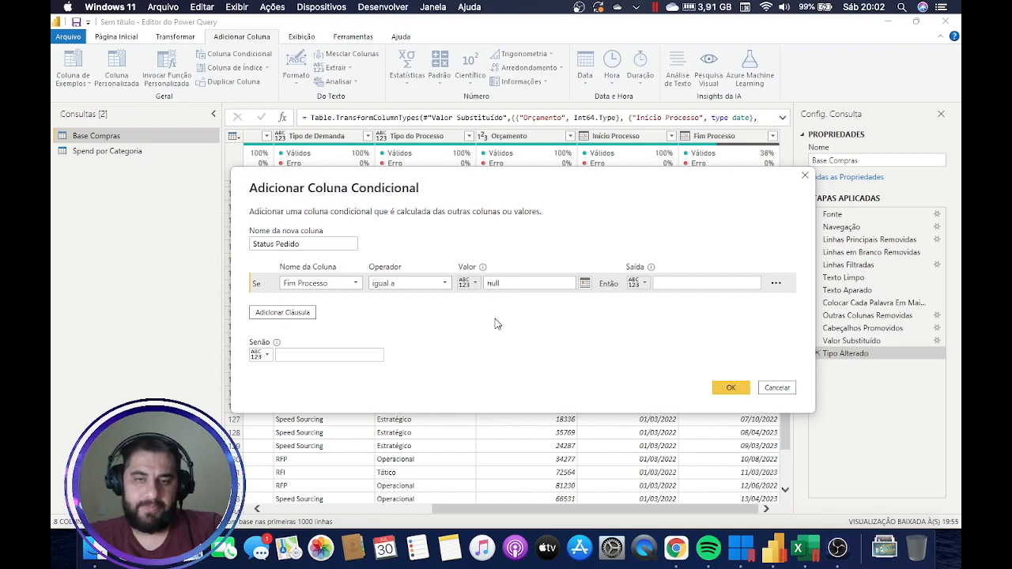
pyautogui.click(474, 285)
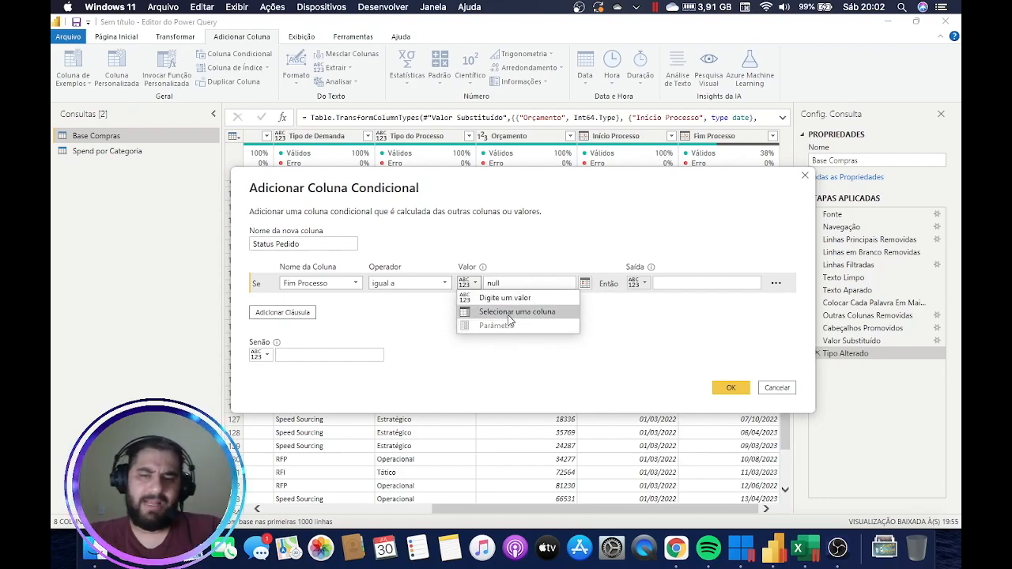
pyautogui.click(549, 228)
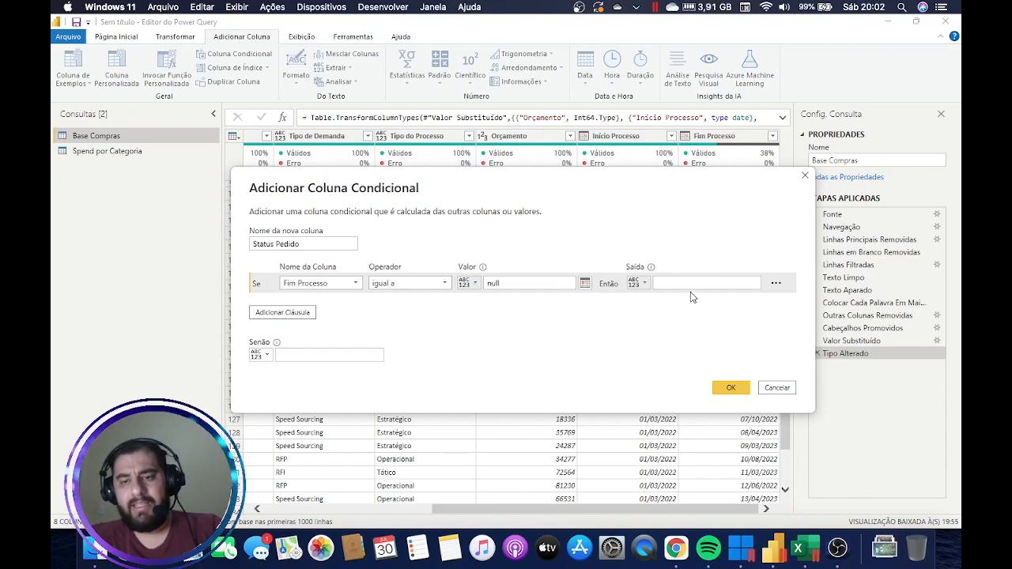
pyautogui.click(643, 285)
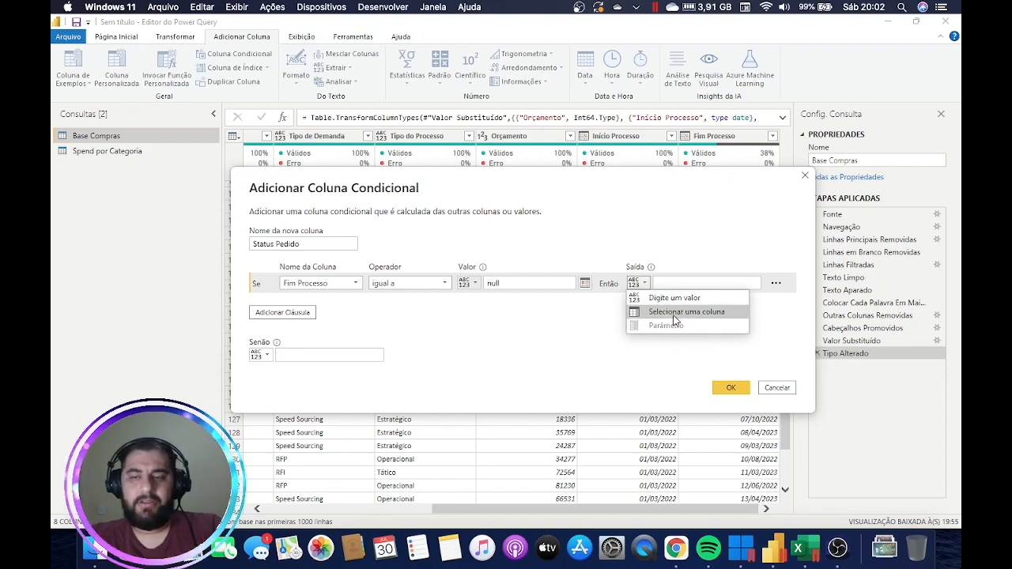
pyautogui.click(672, 298)
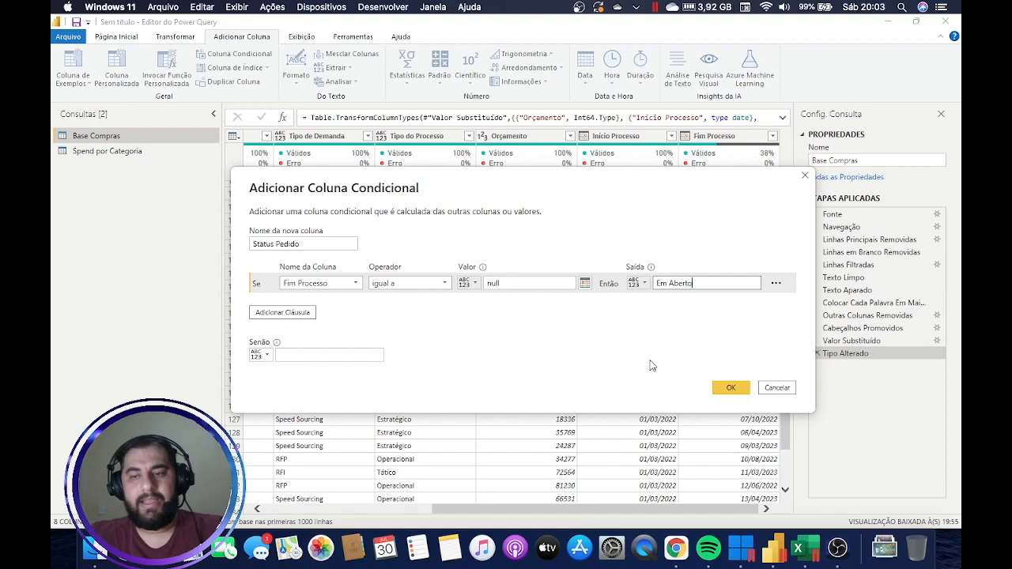
# Add two empty else-if clauses below the Fim Processo condition and delete both of them.
pyautogui.click(294, 313)
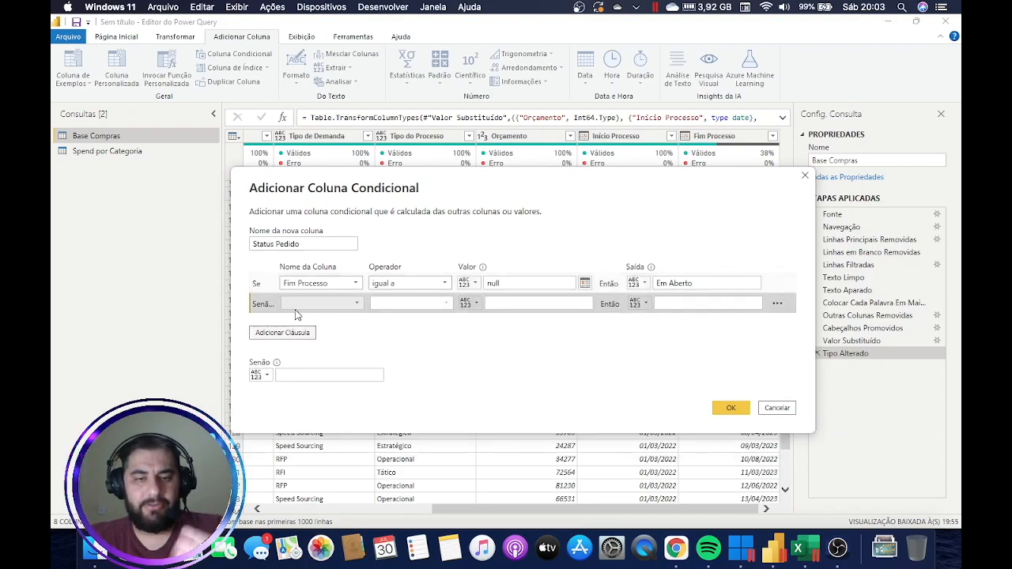
pyautogui.click(294, 333)
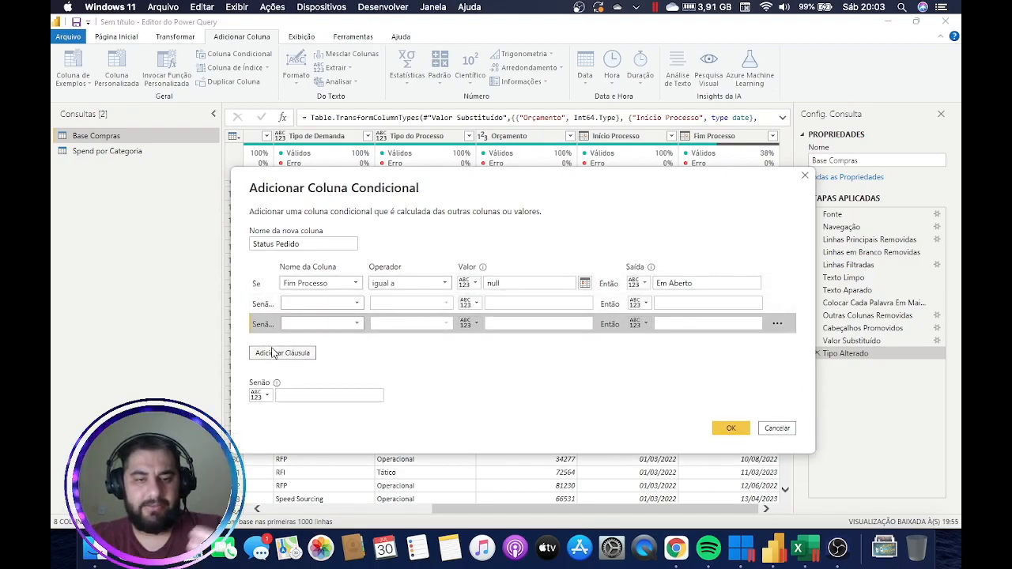
pyautogui.click(778, 324)
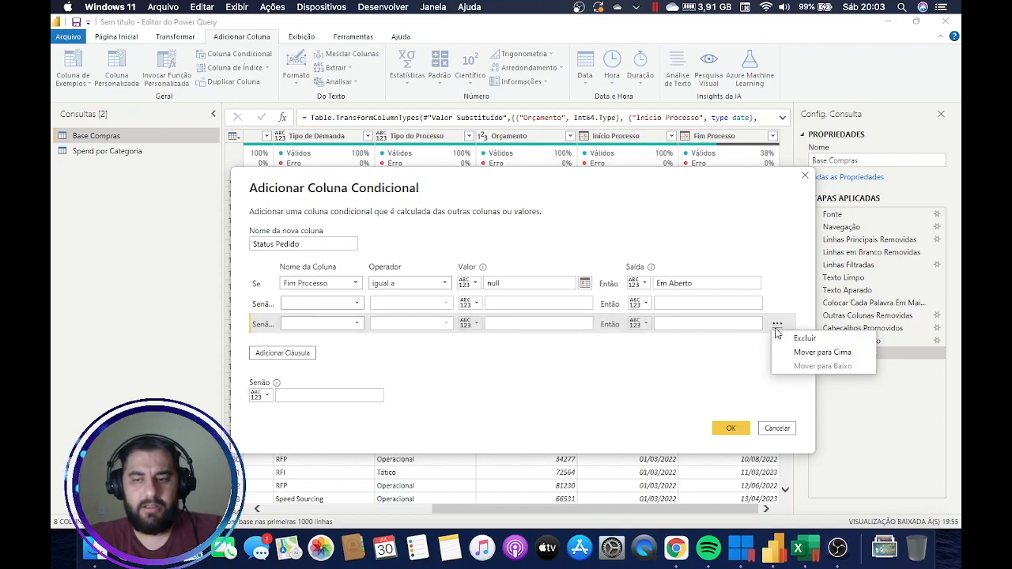
pyautogui.click(782, 339)
pyautogui.click(778, 305)
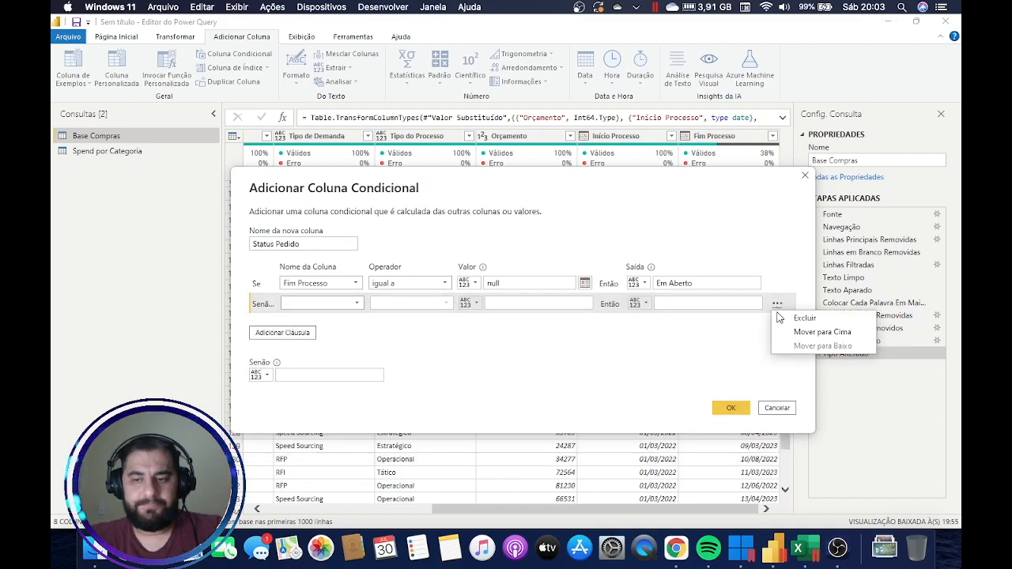
pyautogui.click(787, 319)
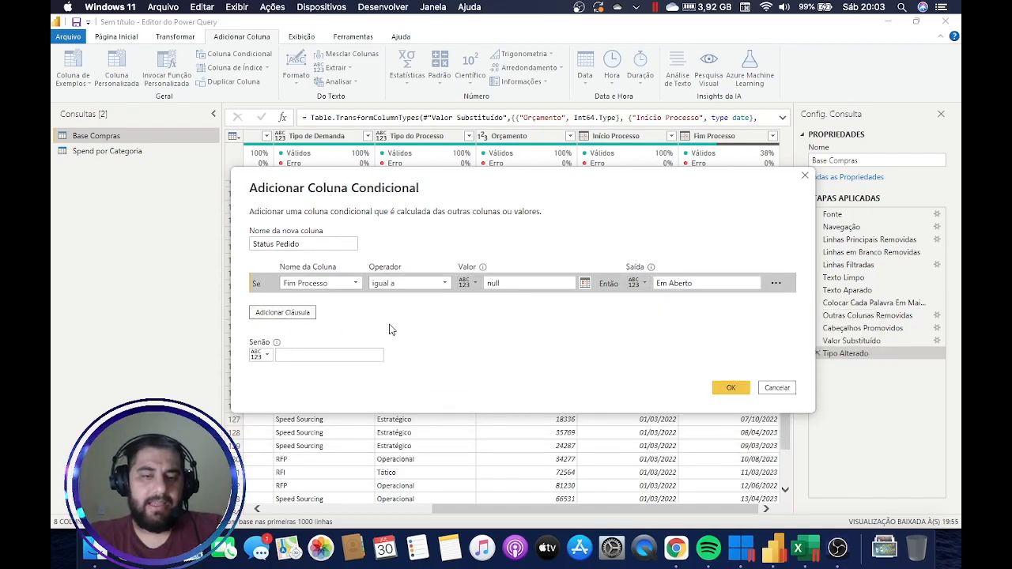
# Set the else output to Fechado, checking it against the Status column in the Excel workbook, and create the conditional column.
pyautogui.click(300, 357)
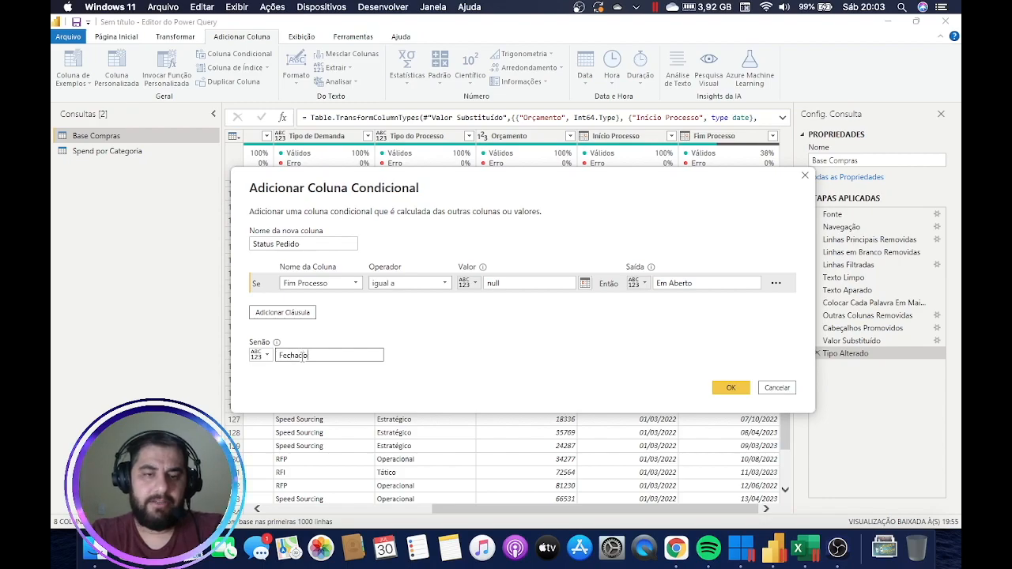
pyautogui.click(800, 547)
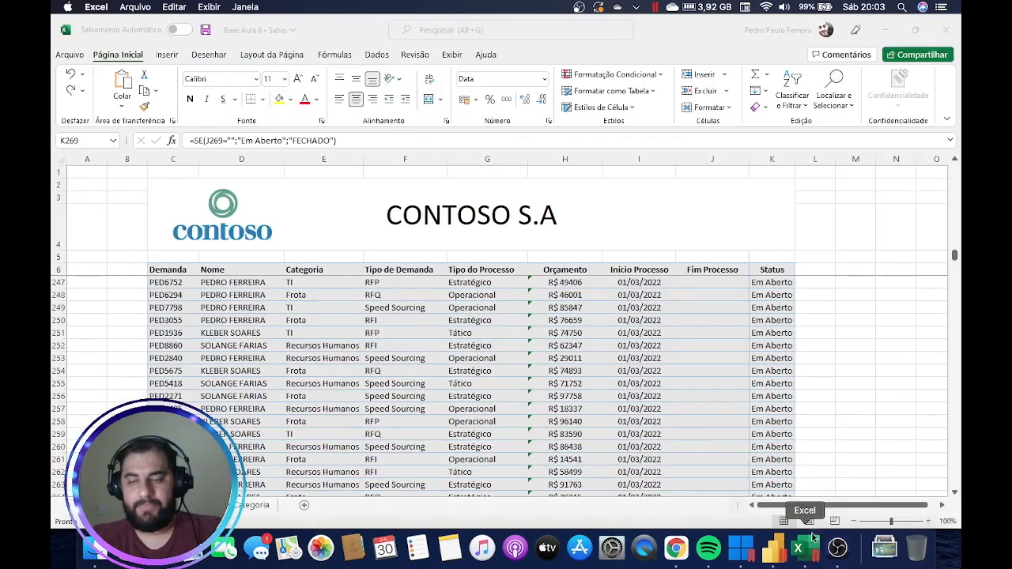
pyautogui.scroll(20, 767, 335)
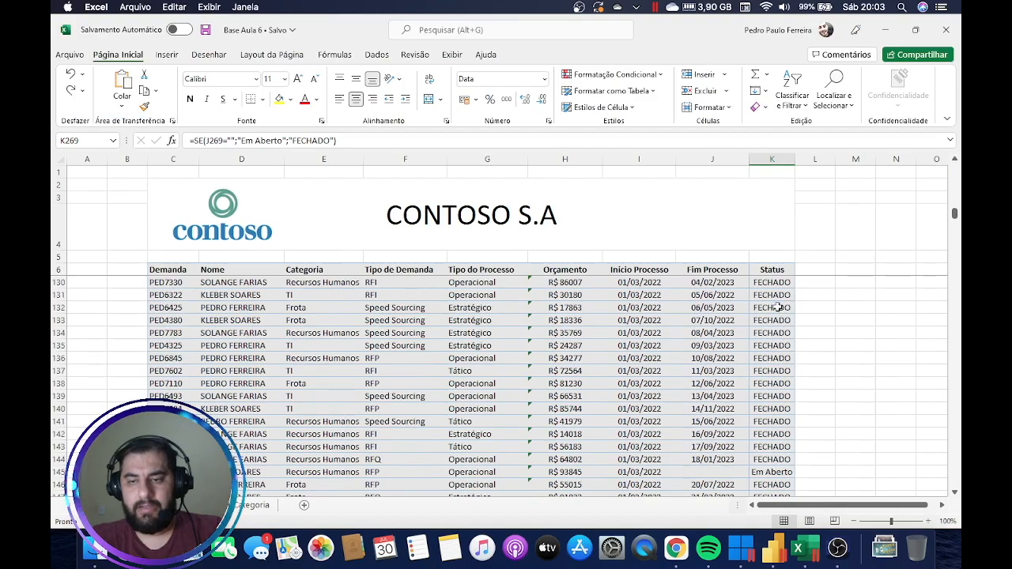
pyautogui.click(773, 547)
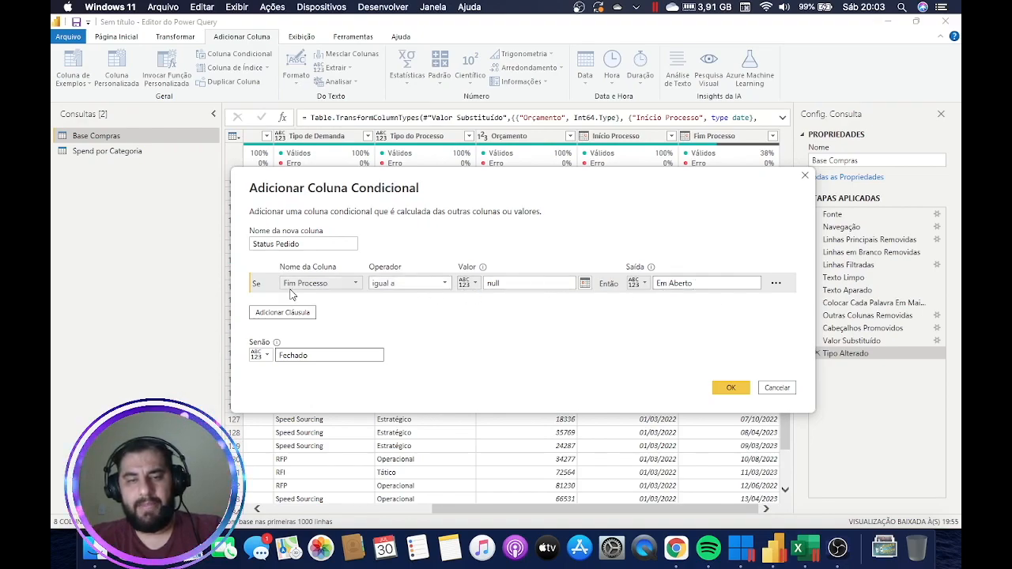
pyautogui.click(728, 389)
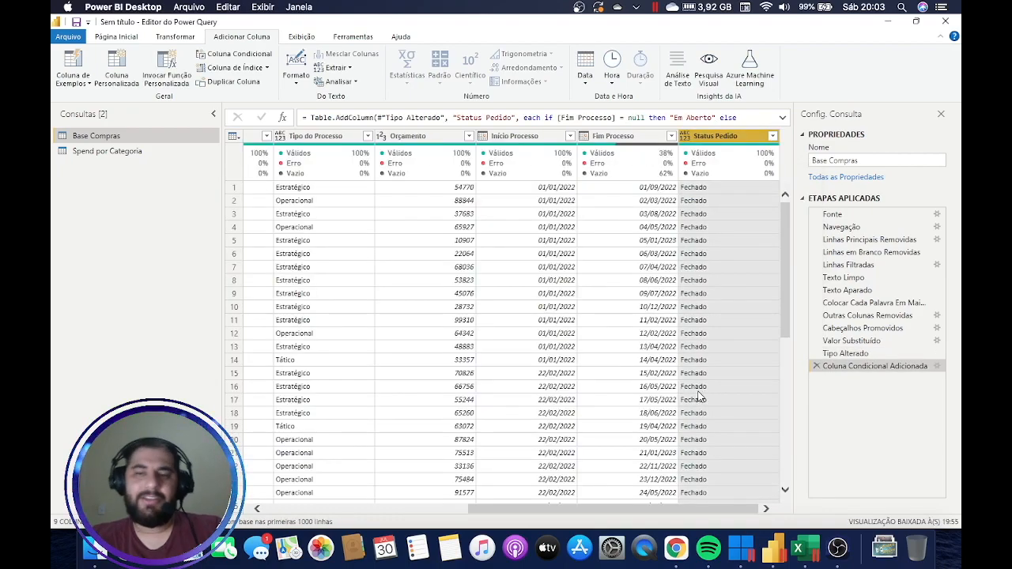
# Compare the Status Pedido values with the null and filled Fim Processo dates throughout the table.
pyautogui.scroll(-9, 699, 324)
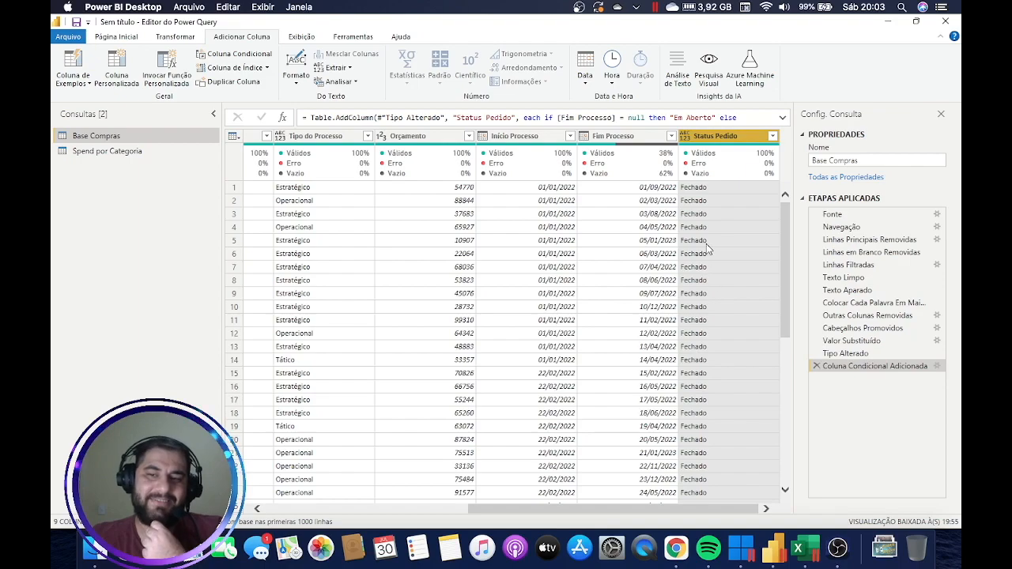
pyautogui.scroll(-20, 714, 253)
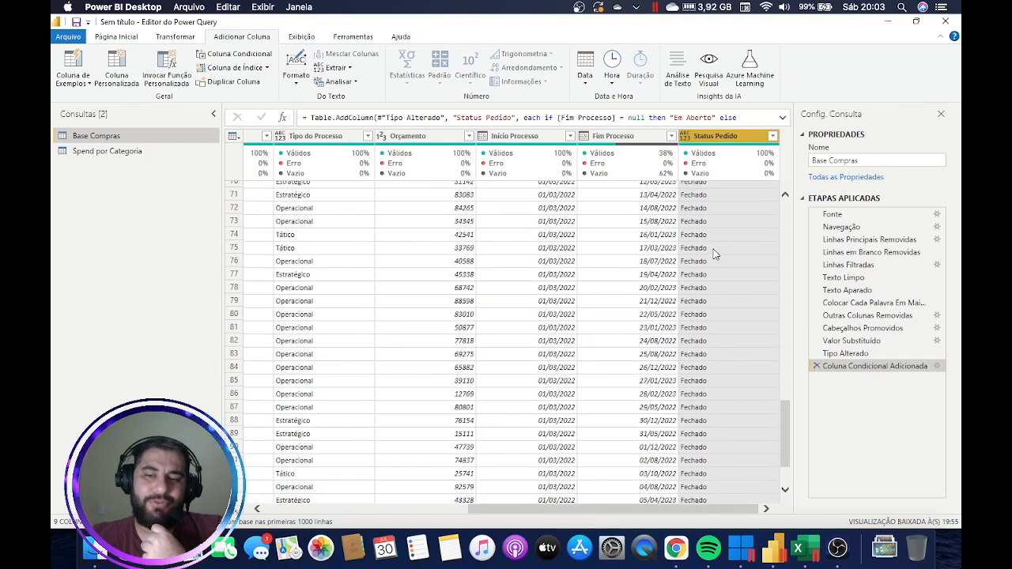
pyautogui.scroll(2, 731, 253)
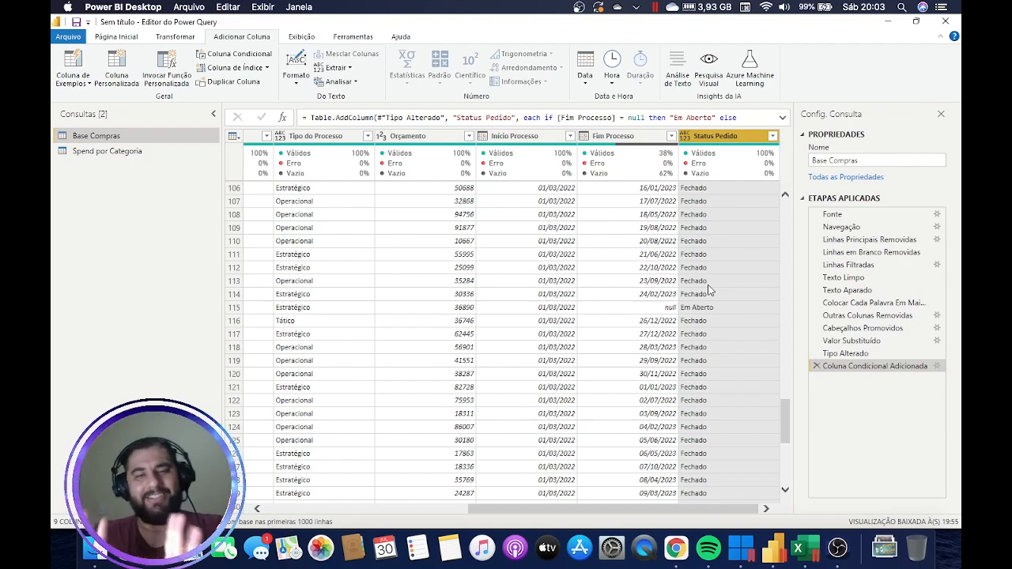
pyautogui.click(674, 310)
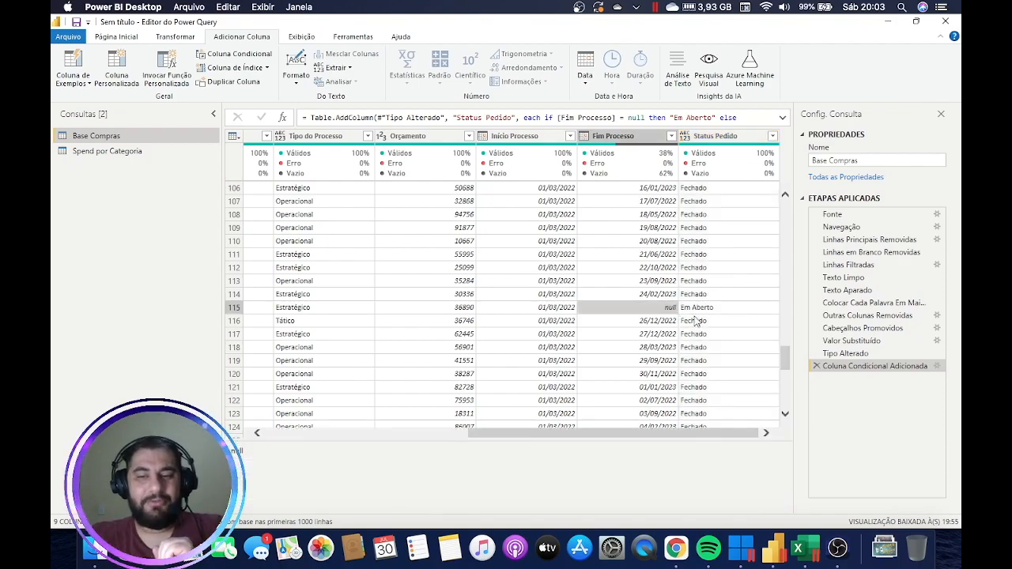
pyautogui.scroll(-5, 696, 320)
pyautogui.scroll(5, 696, 316)
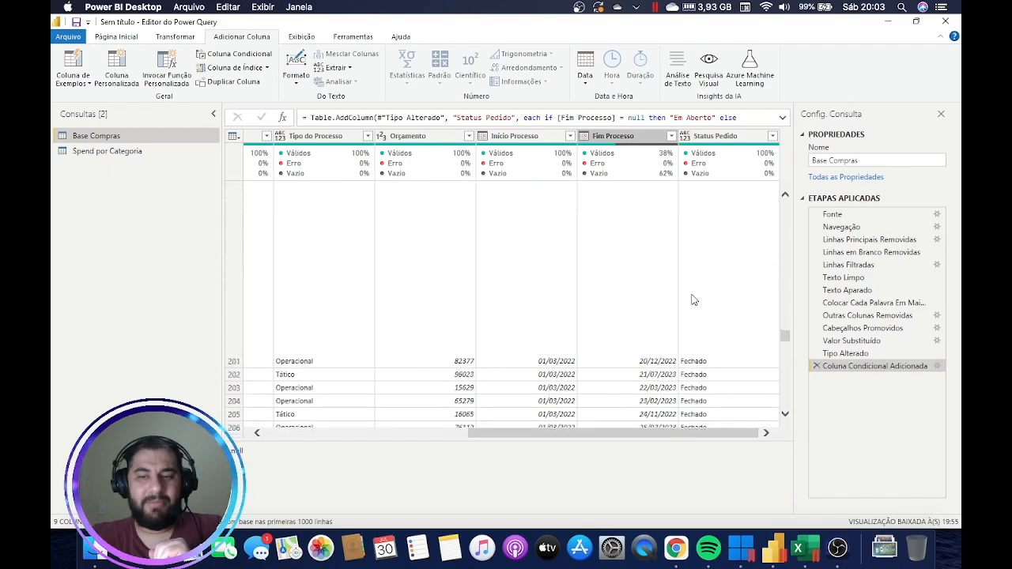
pyautogui.scroll(-3, 698, 297)
pyautogui.click(658, 231)
pyautogui.click(717, 235)
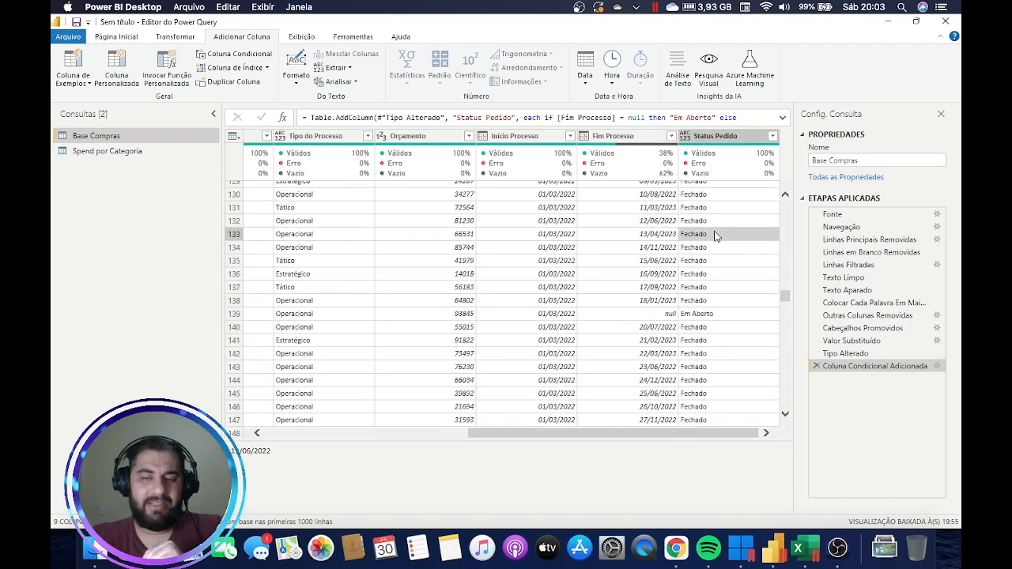
pyautogui.scroll(-20, 700, 302)
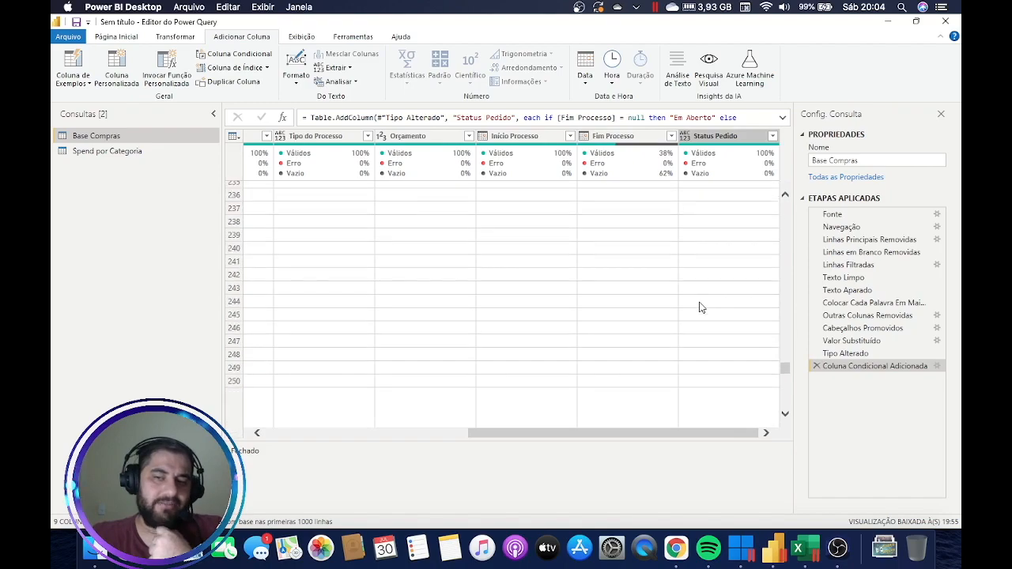
# Switch to the Base Aula 6 workbook in Excel, delete the Status column (column K), and save the workbook.
pyautogui.click(798, 548)
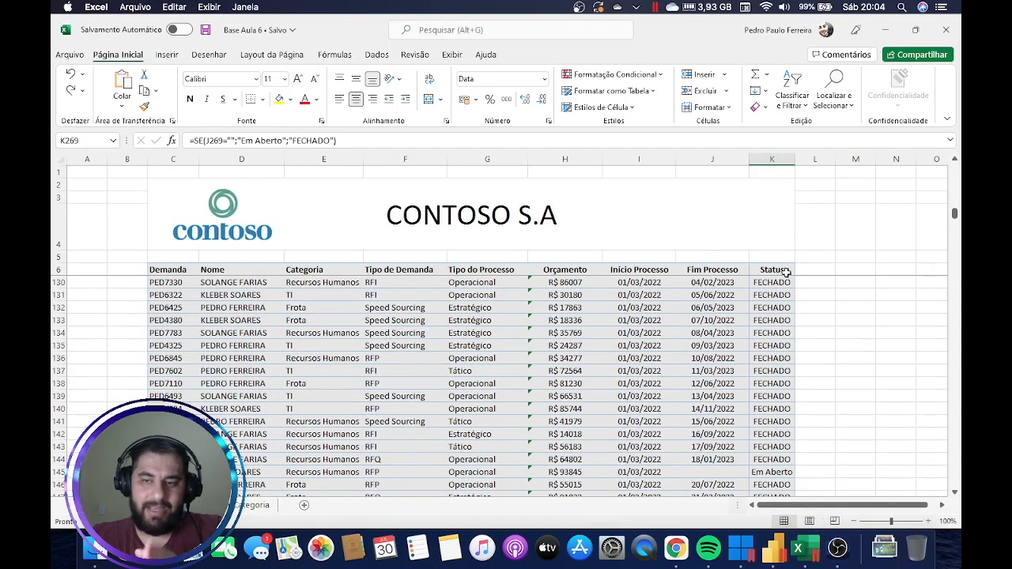
pyautogui.click(778, 160)
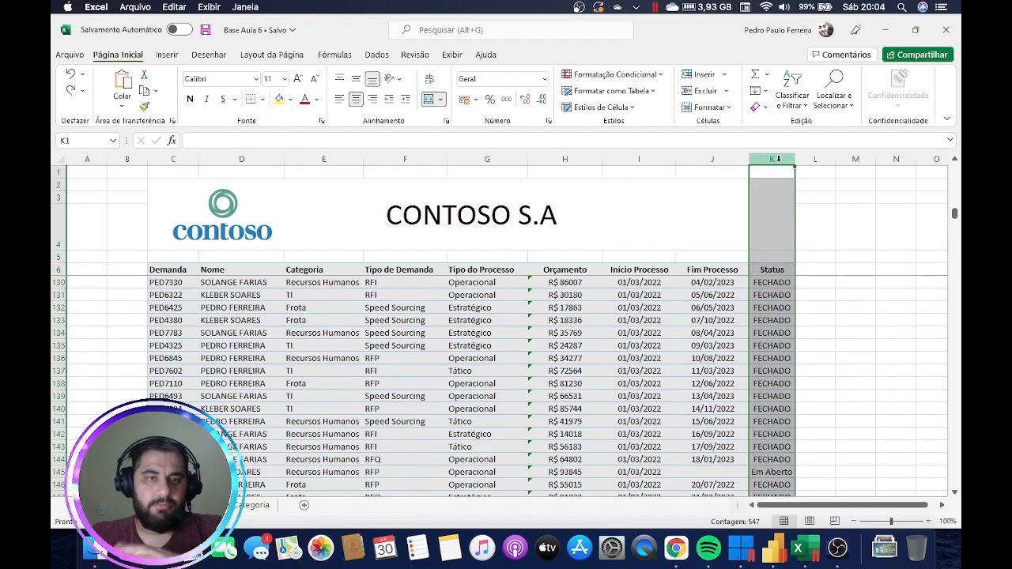
pyautogui.rightClick(778, 160)
pyautogui.click(815, 287)
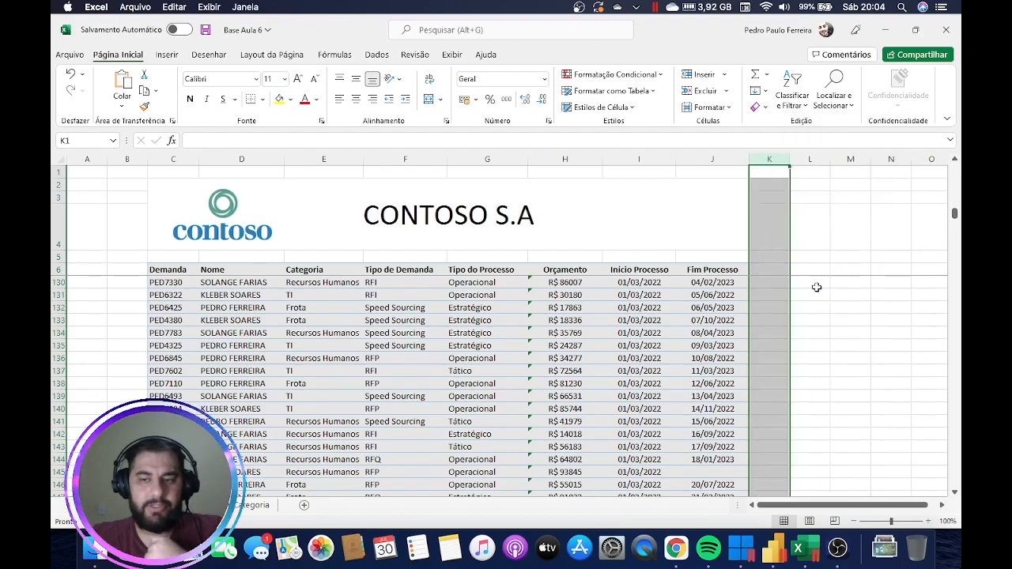
pyautogui.click(820, 286)
pyautogui.hotkey('ctrl', 's')
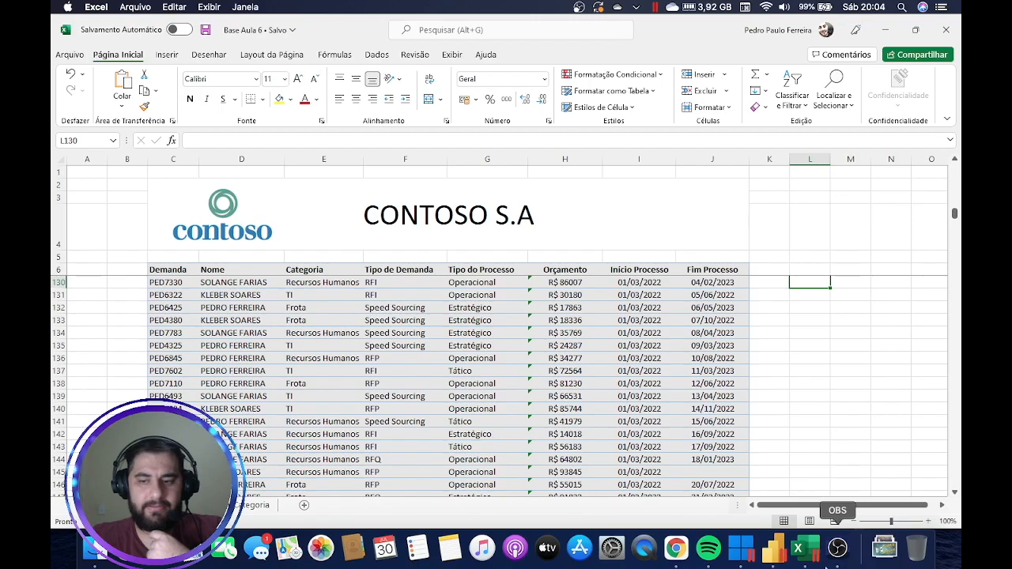
# Switch to the Power Query Editor, refresh all queries, and display the columns at the Outras Colunas Removidas step.
pyautogui.click(772, 554)
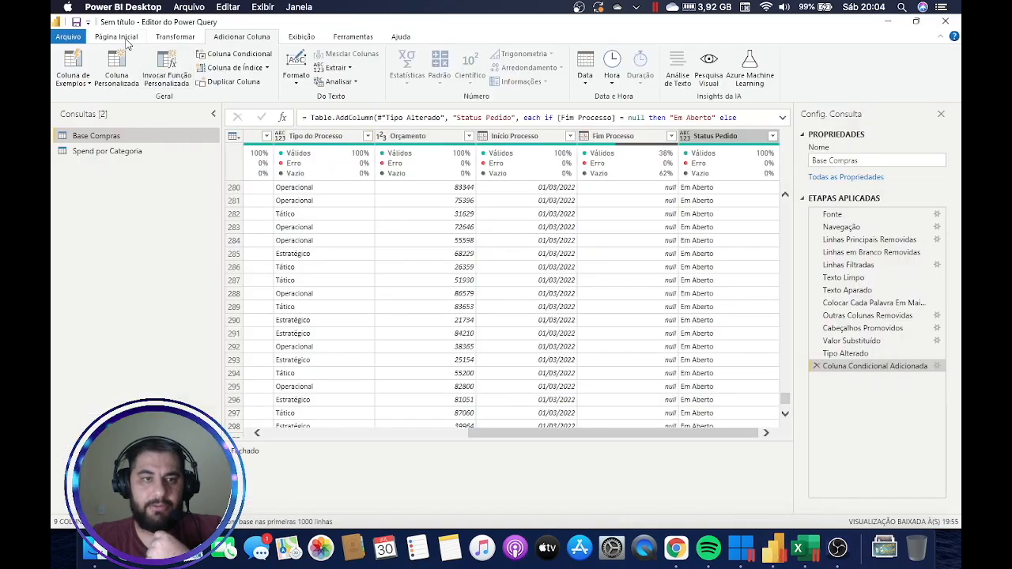
pyautogui.click(332, 79)
pyautogui.click(354, 110)
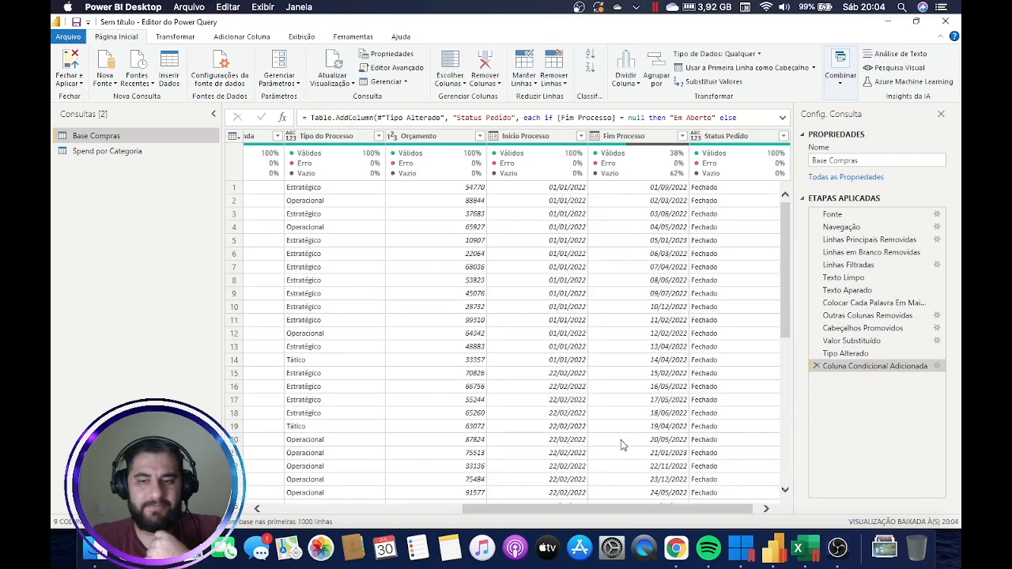
pyautogui.moveTo(632, 517); pyautogui.dragTo(702, 513)
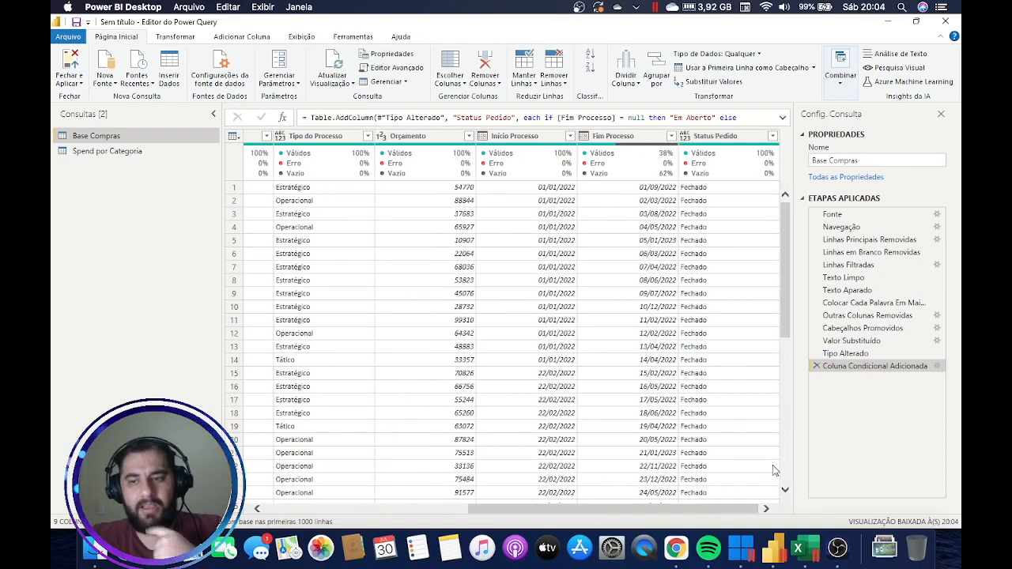
pyautogui.click(864, 319)
pyautogui.moveTo(522, 511); pyautogui.dragTo(635, 512)
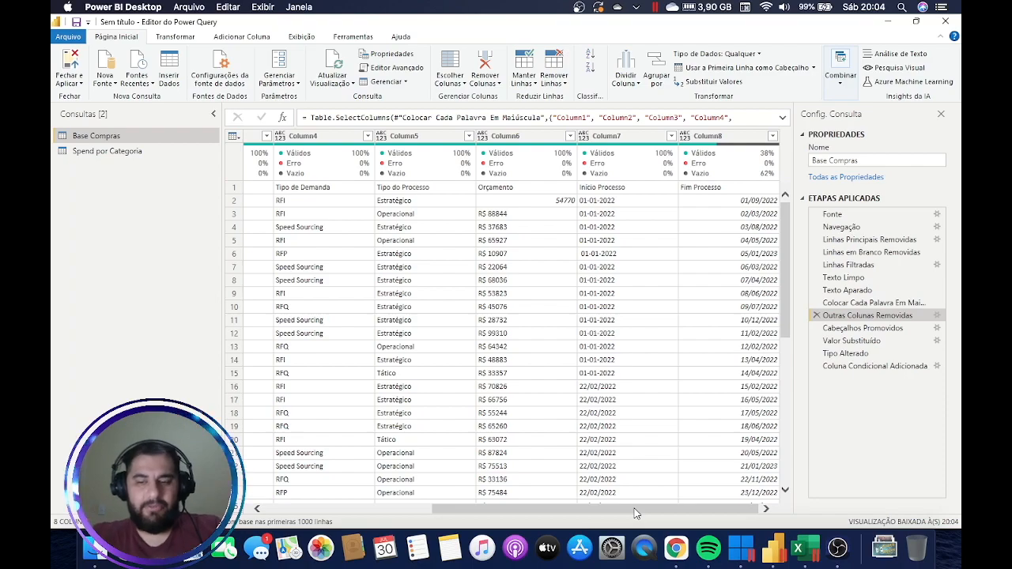
# Switch to the Base Aula 6 workbook in Excel and enter the header Status Pedido in cell K6.
pyautogui.click(798, 548)
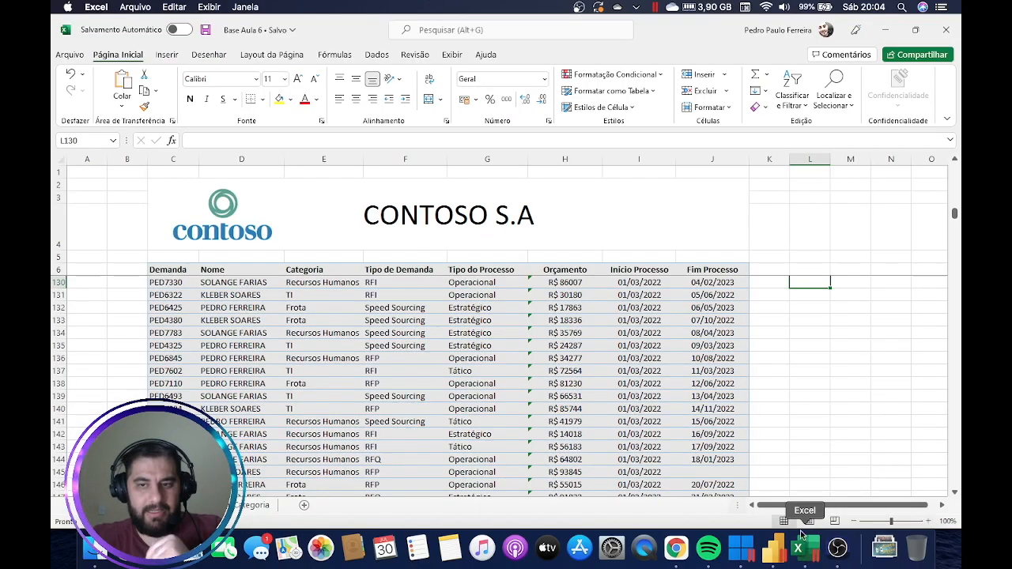
pyautogui.click(757, 268)
pyautogui.write('S')
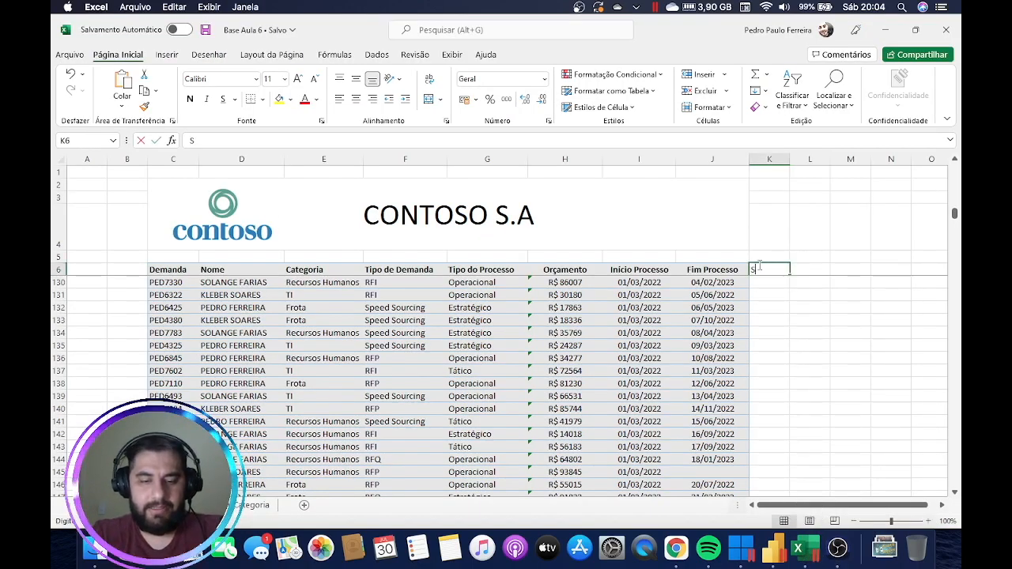
pyautogui.write('tatus Pedido')
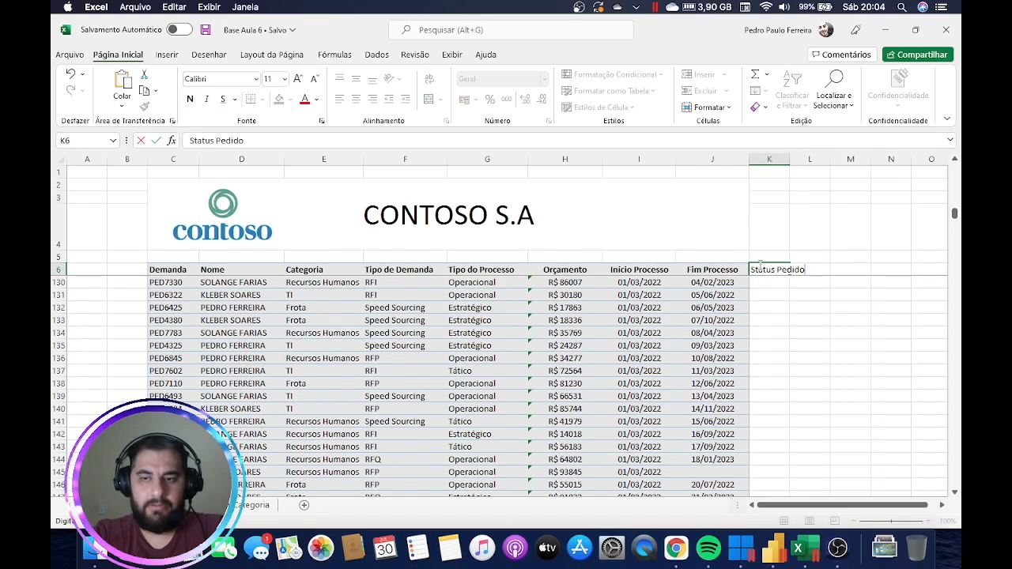
pyautogui.press('Return')
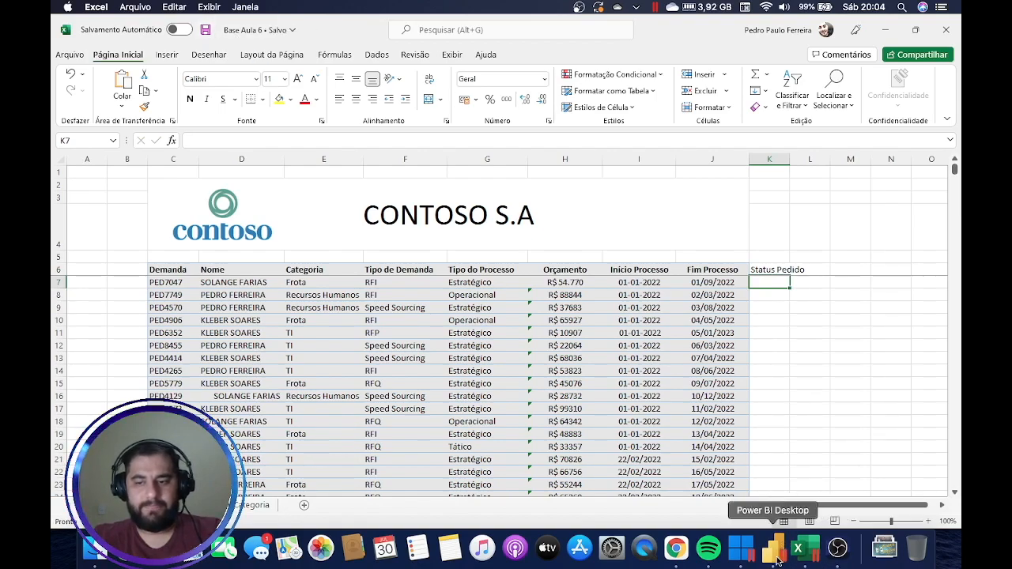
# Return to the Power Query Editor, refresh all queries, and display the last columns at the Colocar Cada Palavra Em Maiúscula step.
pyautogui.click(776, 561)
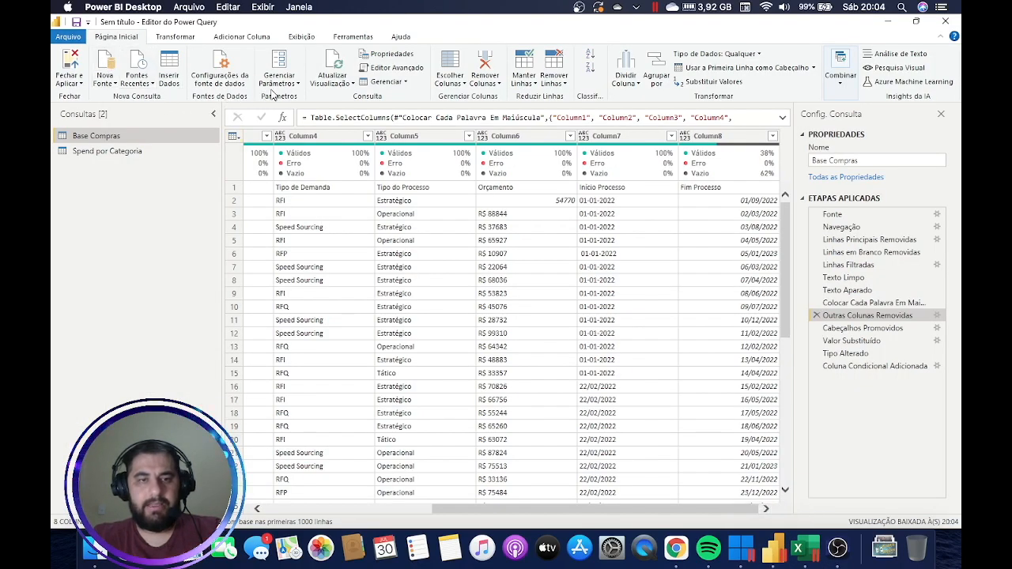
pyautogui.click(353, 83)
pyautogui.click(362, 113)
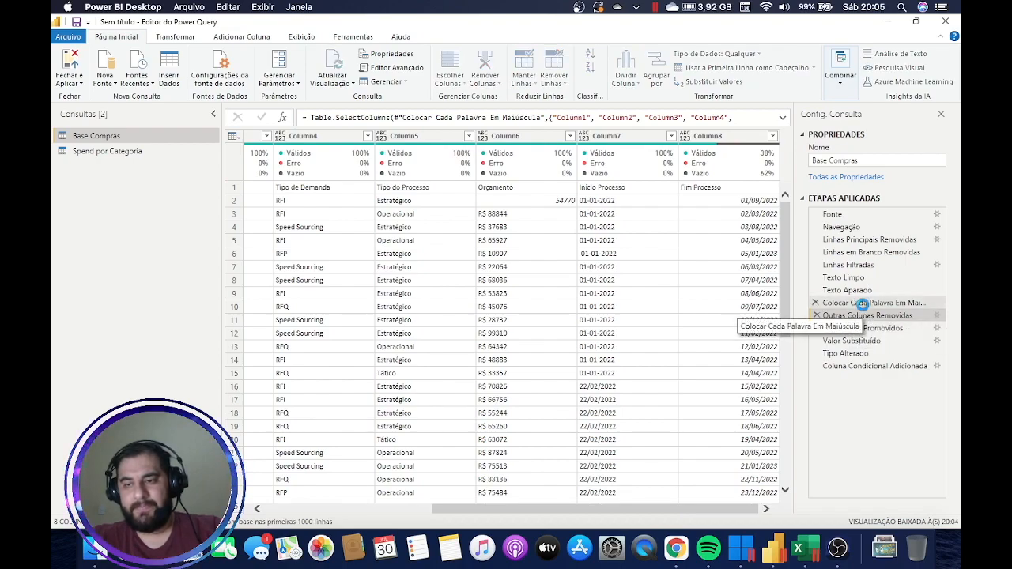
pyautogui.click(864, 305)
pyautogui.moveTo(631, 511); pyautogui.dragTo(731, 514)
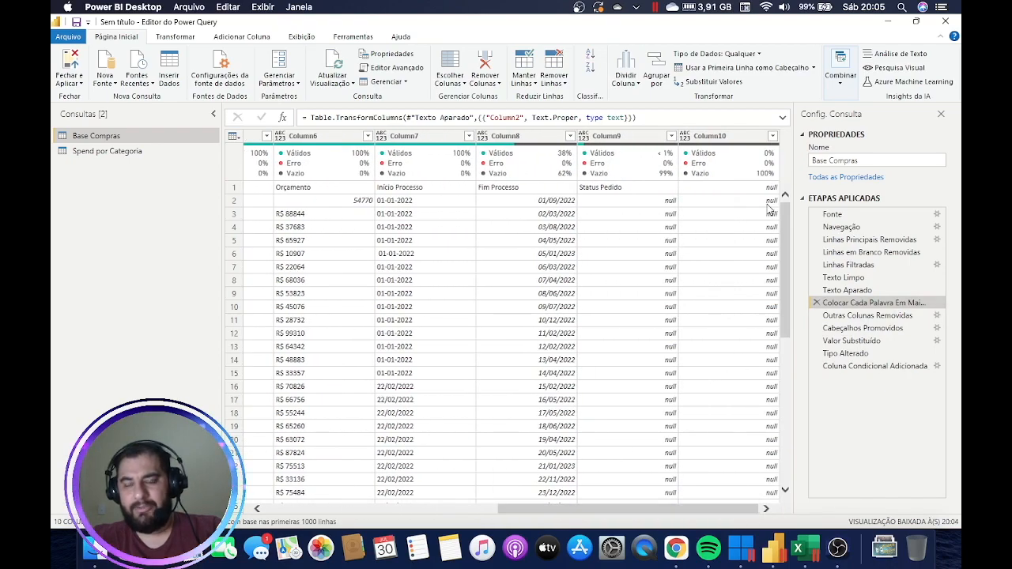
# Remove Column9, which holds Status Pedido, as a new step inserted after Colocar Cada Palavra Em Maiúscula.
pyautogui.rightClick(628, 140)
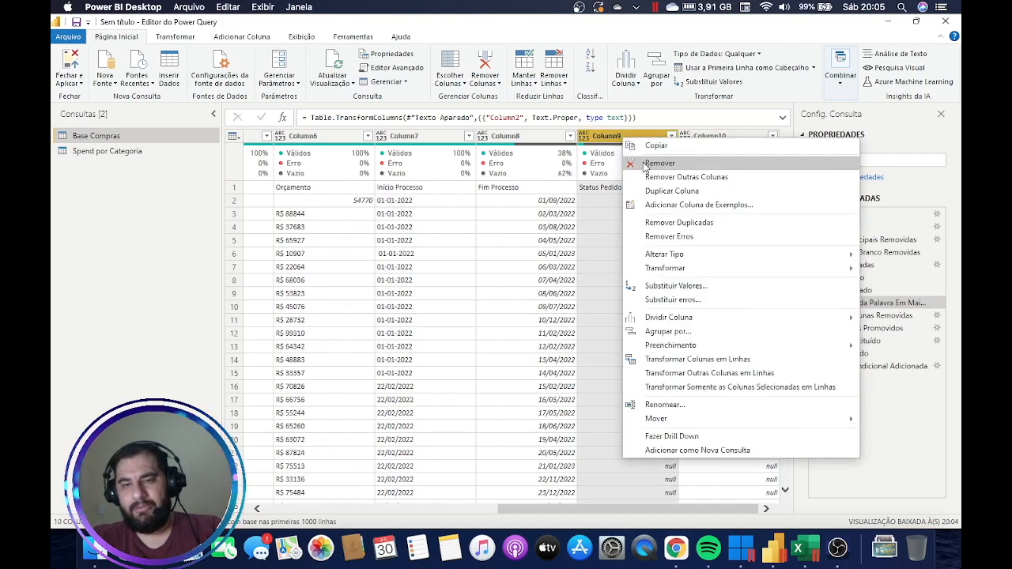
pyautogui.click(645, 163)
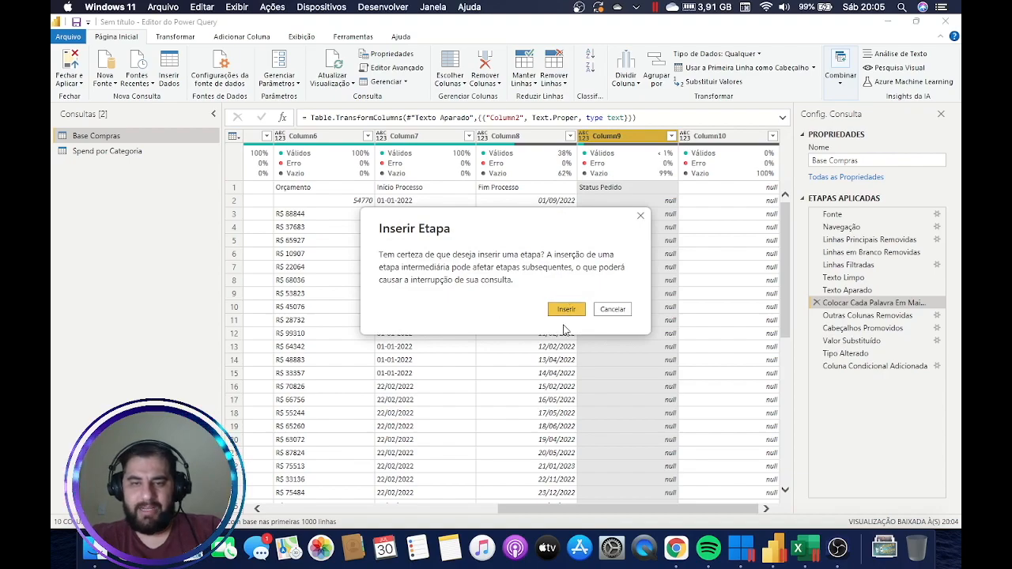
pyautogui.click(563, 310)
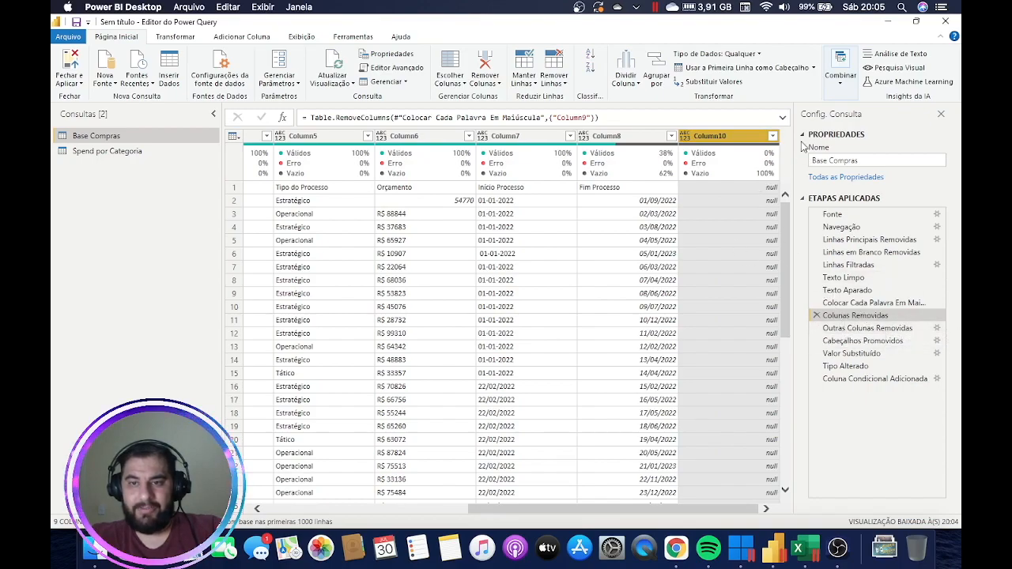
# Expand the formula bar and examine how the Table.RemoveColumns formula refers to Column9.
pyautogui.click(782, 119)
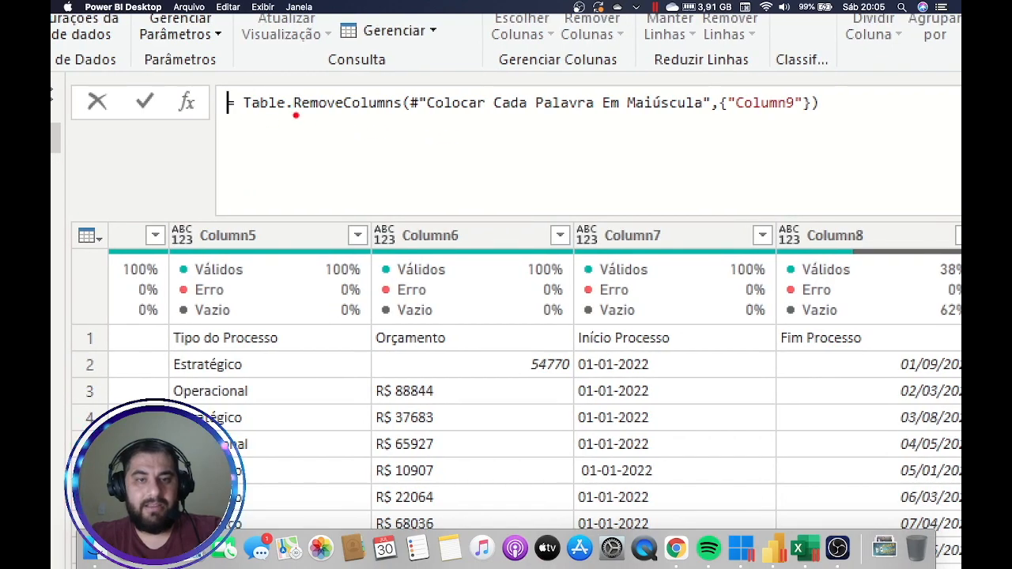
pyautogui.moveTo(316, 116); pyautogui.dragTo(397, 116)
pyautogui.moveTo(247, 123); pyautogui.dragTo(284, 122)
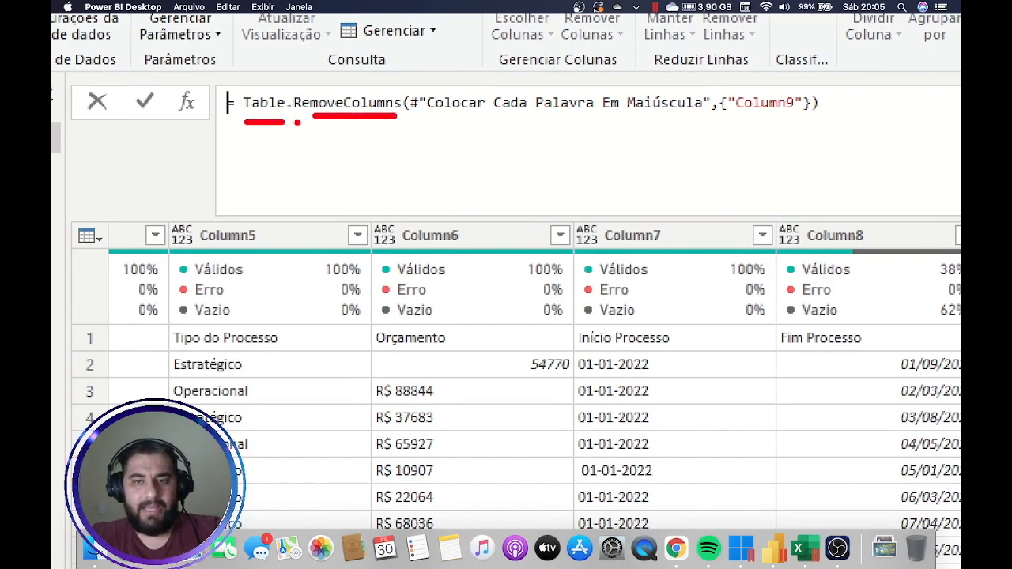
pyautogui.moveTo(727, 116)
pyautogui.mouseDown()
pyautogui.moveTo(850, 107)
pyautogui.moveTo(713, 96)
pyautogui.mouseUp()
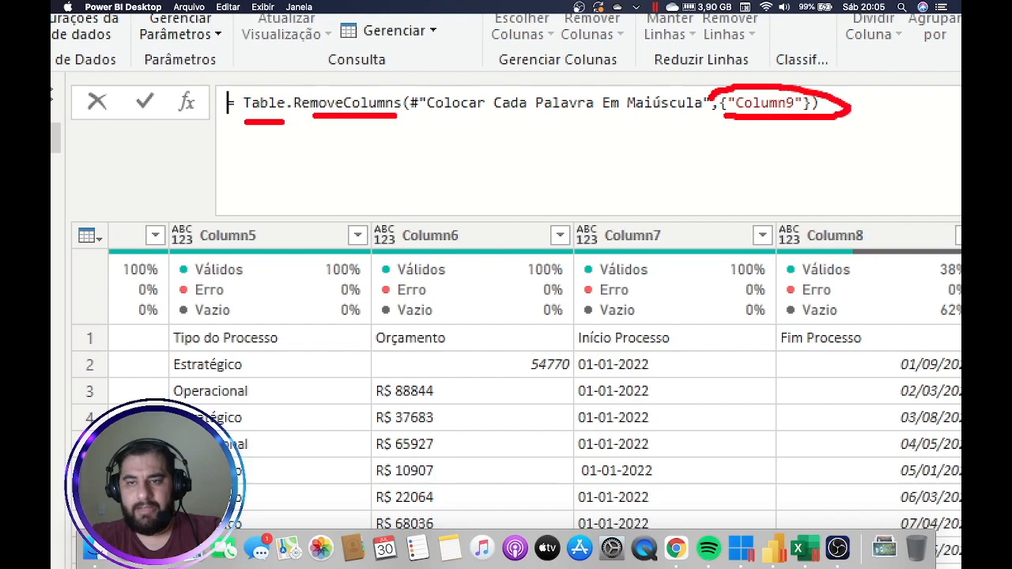
pyautogui.press('Escape')
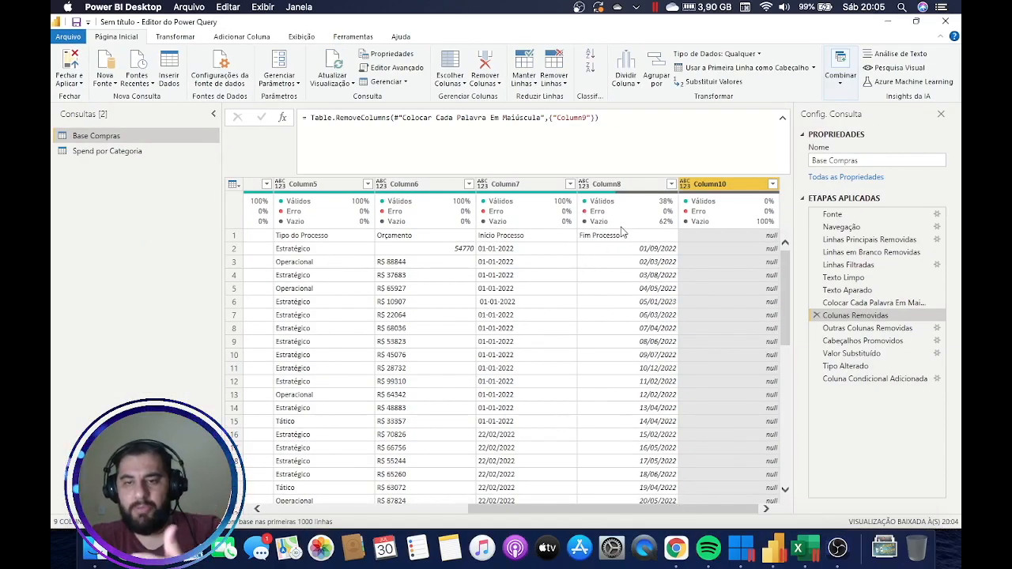
pyautogui.moveTo(676, 240); pyautogui.dragTo(686, 219)
pyautogui.press('Escape')
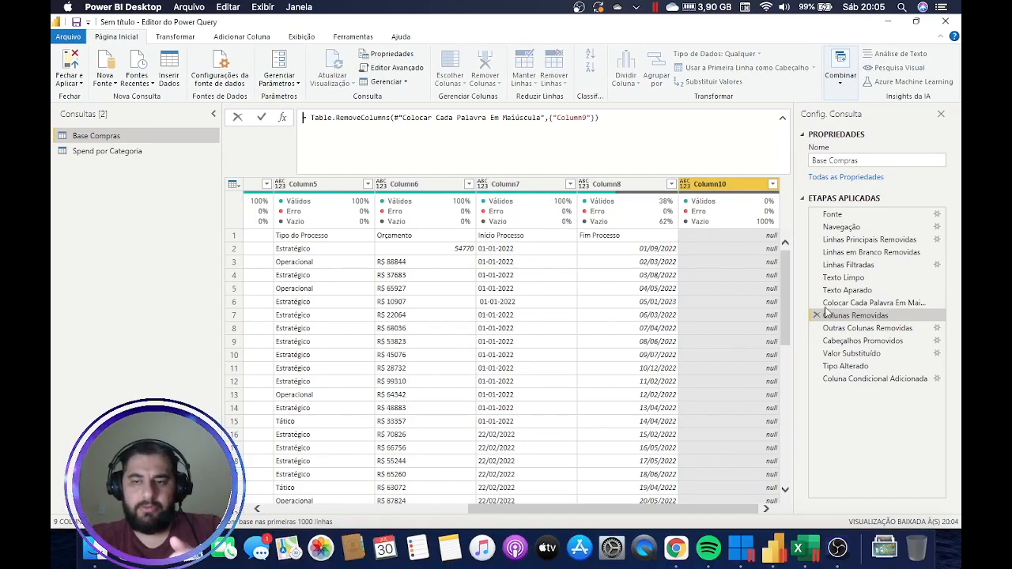
# Switch to the Base Aula 6 workbook in Excel and delete column K with the Status Pedido header.
pyautogui.click(808, 555)
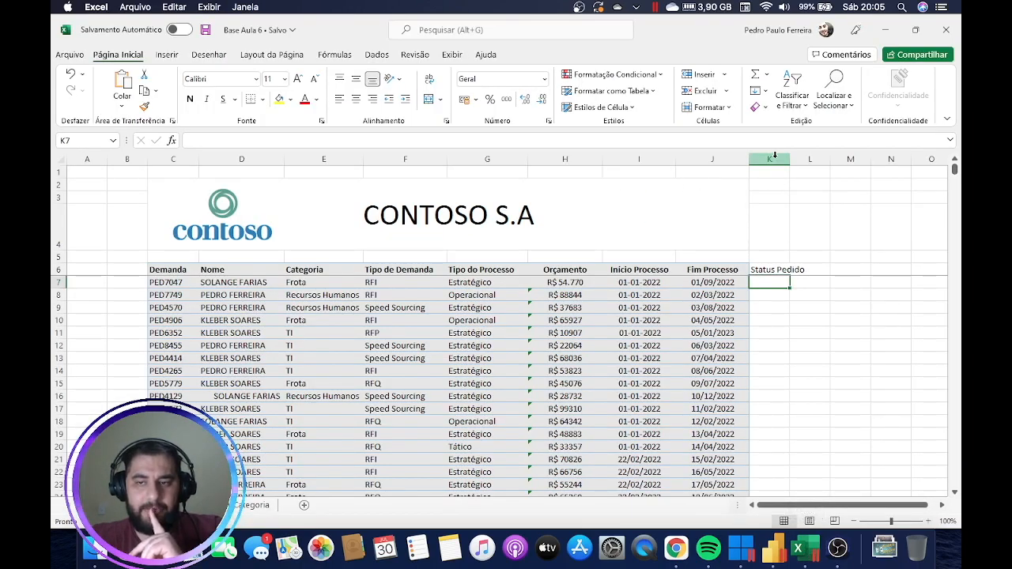
pyautogui.rightClick(774, 157)
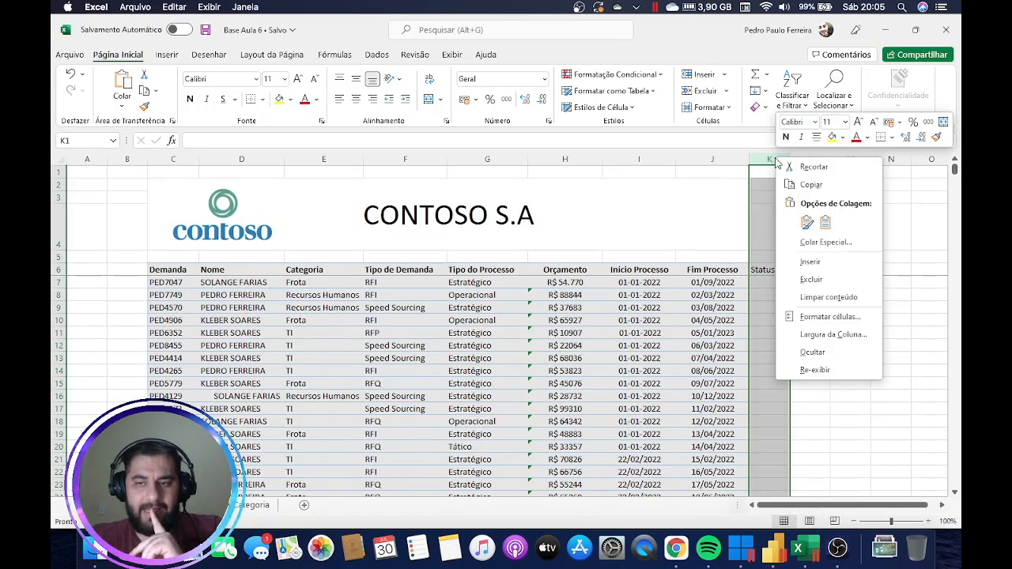
pyautogui.click(811, 282)
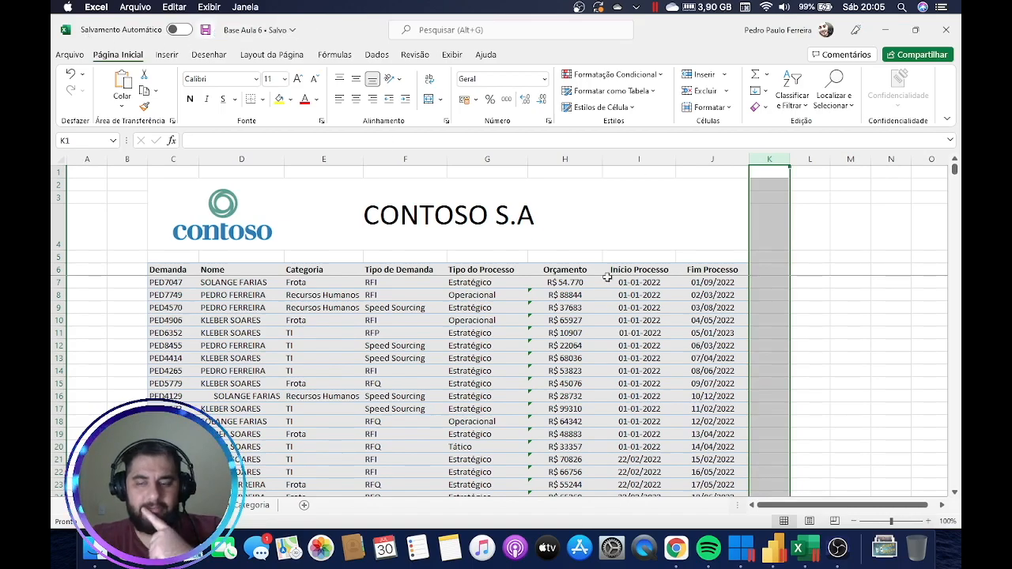
# Return to the Power Query Editor, refresh all queries, and check the last columns at the Colunas Removidas and Colocar Cada Palavra Em Maiúscula steps.
pyautogui.click(776, 553)
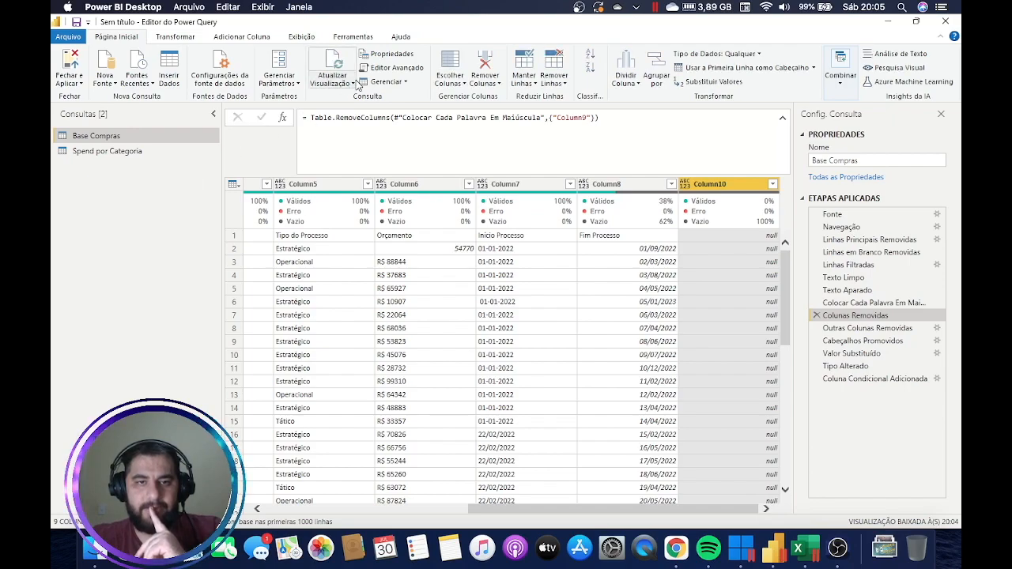
pyautogui.click(332, 83)
pyautogui.click(355, 112)
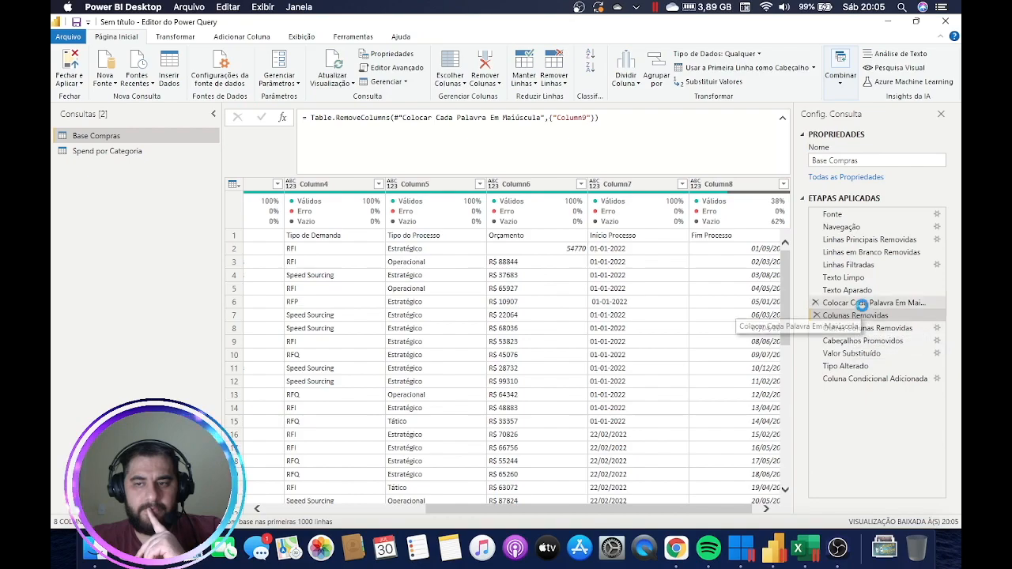
pyautogui.click(854, 302)
pyautogui.click(859, 316)
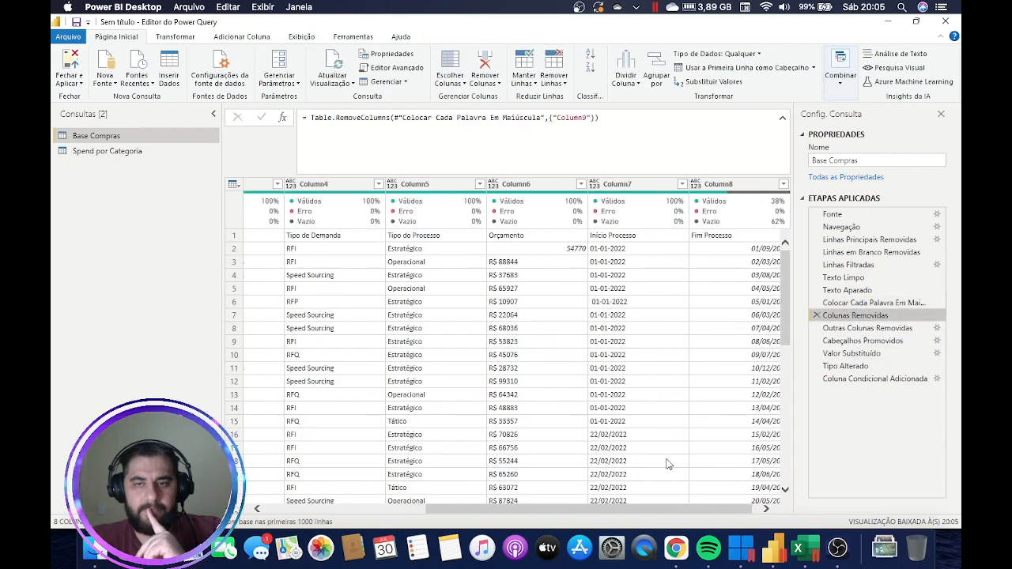
pyautogui.moveTo(650, 510); pyautogui.dragTo(749, 512)
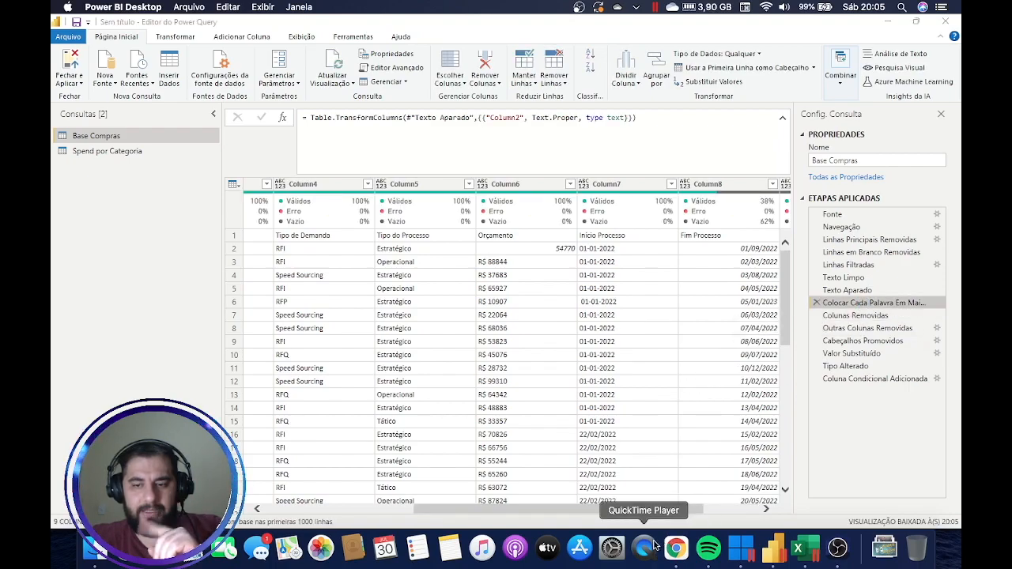
pyautogui.moveTo(617, 510); pyautogui.dragTo(729, 508)
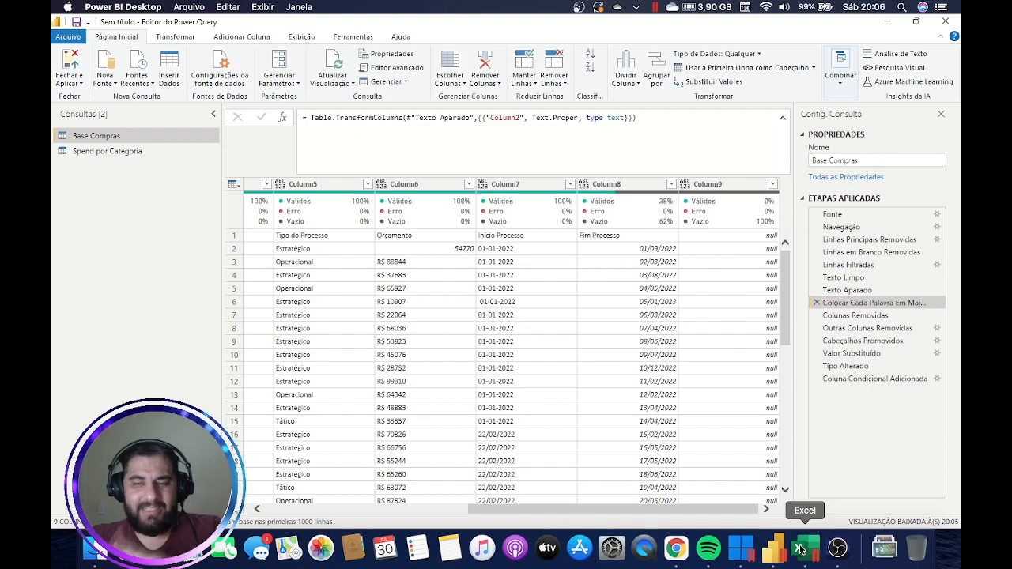
# Switch to Excel, delete the empty columns K to N beside the table, and clear the contents of columns K to O.
pyautogui.click(800, 550)
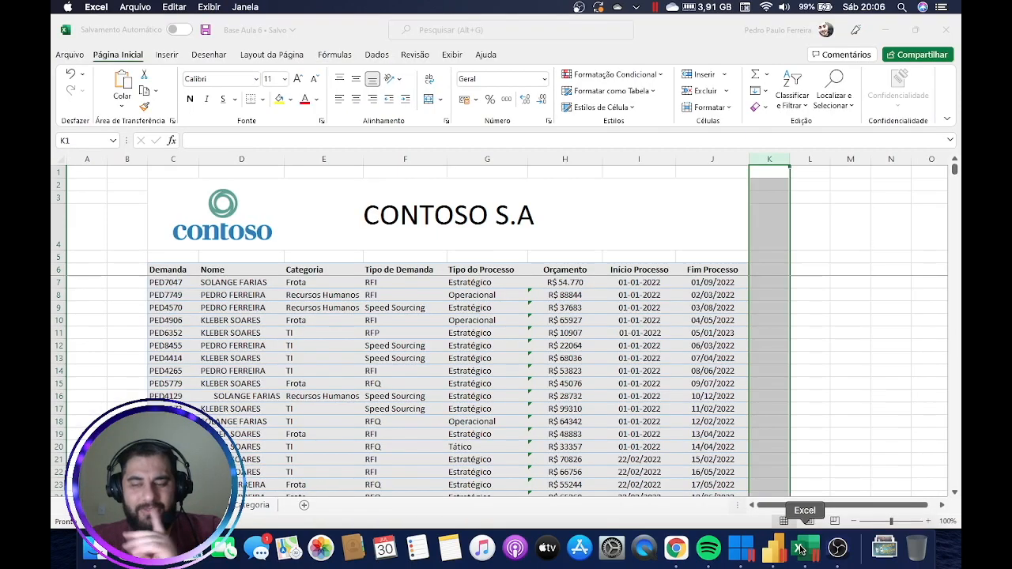
pyautogui.moveTo(770, 159); pyautogui.dragTo(882, 162)
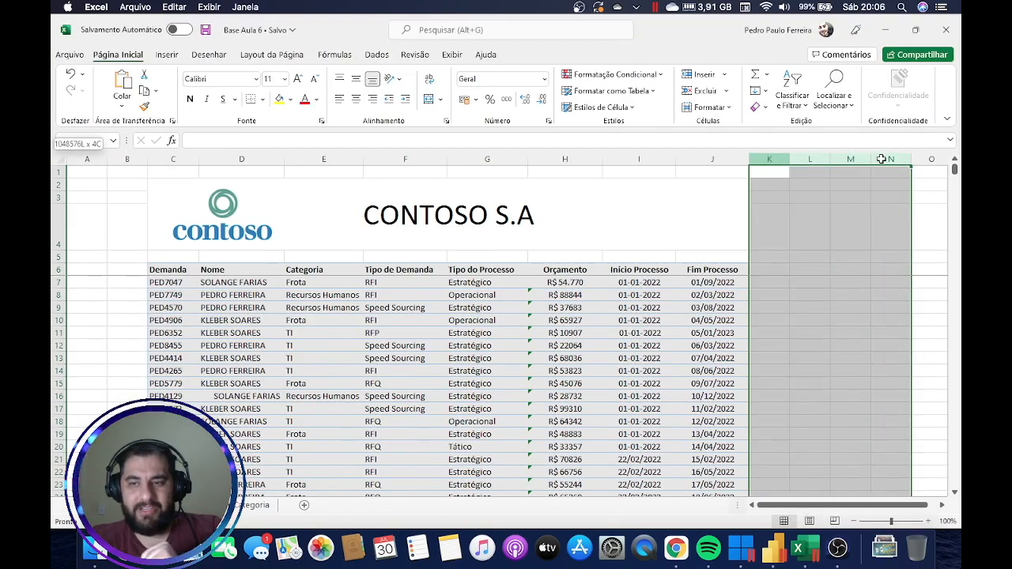
pyautogui.rightClick(884, 162)
pyautogui.click(808, 281)
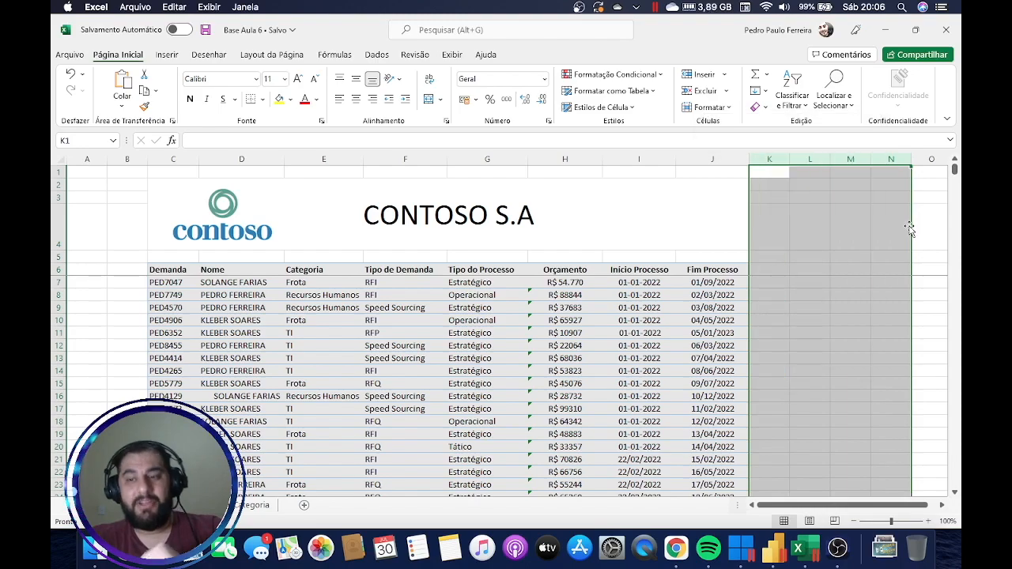
pyautogui.moveTo(771, 159); pyautogui.dragTo(930, 160)
pyautogui.rightClick(783, 161)
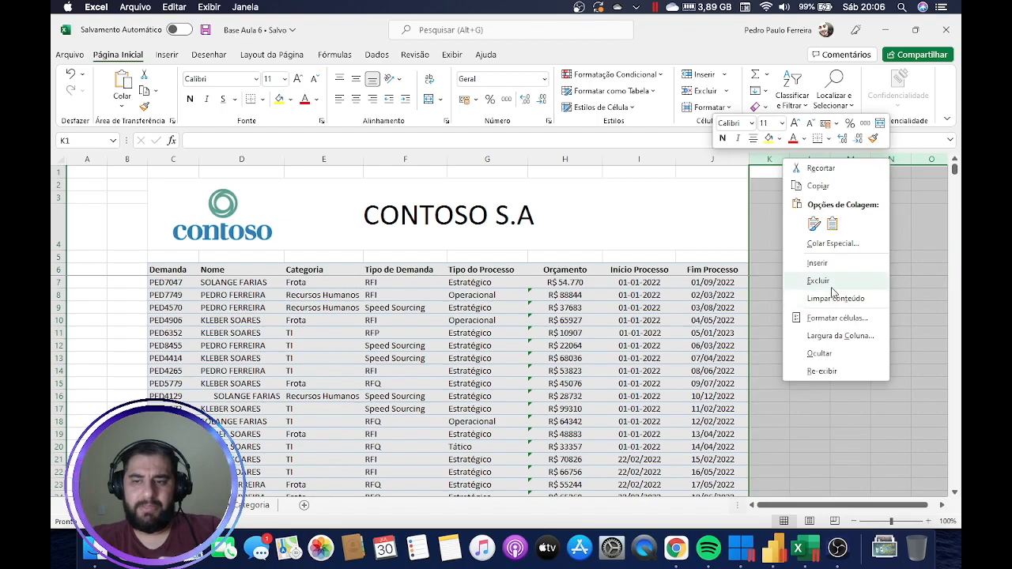
pyautogui.click(837, 300)
pyautogui.click(861, 283)
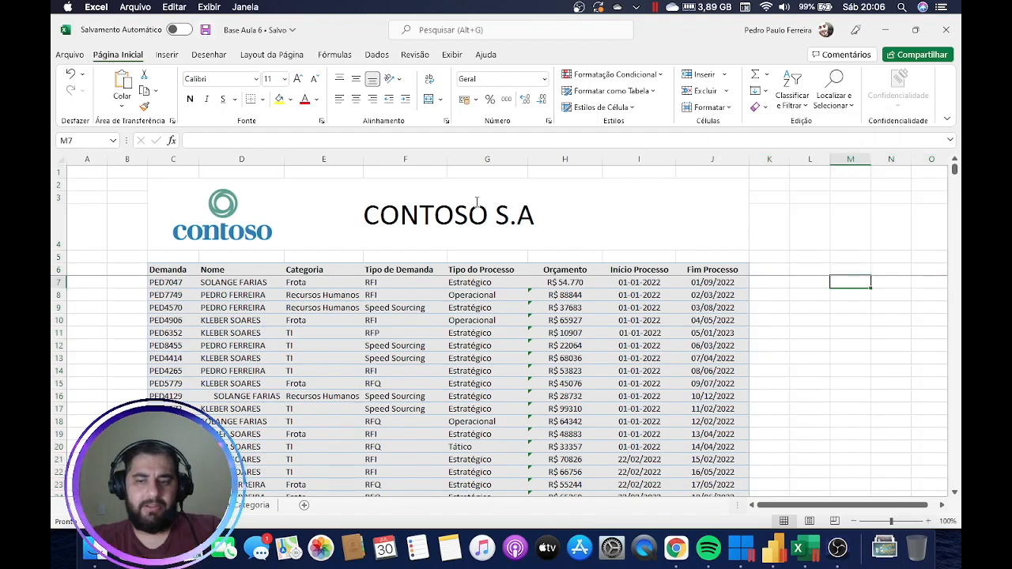
# Return to the Power Query Editor and refresh all queries from the cleaned workbook.
pyautogui.click(774, 548)
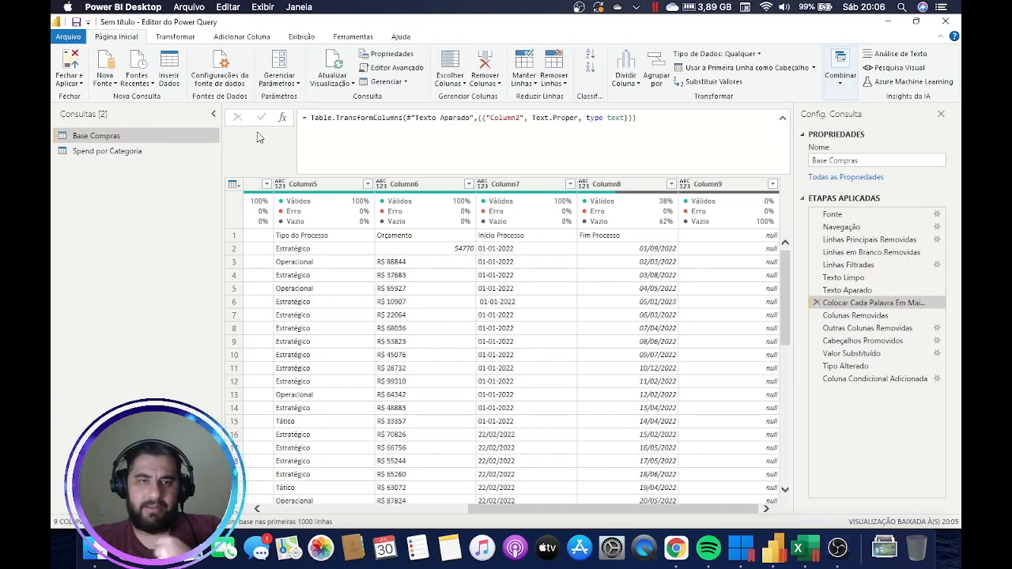
pyautogui.click(354, 85)
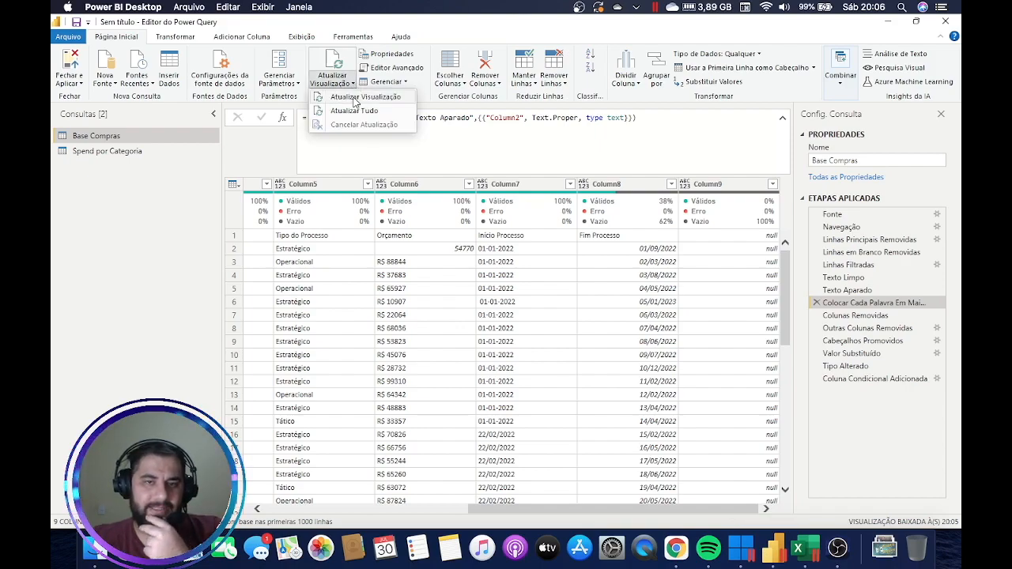
pyautogui.click(352, 110)
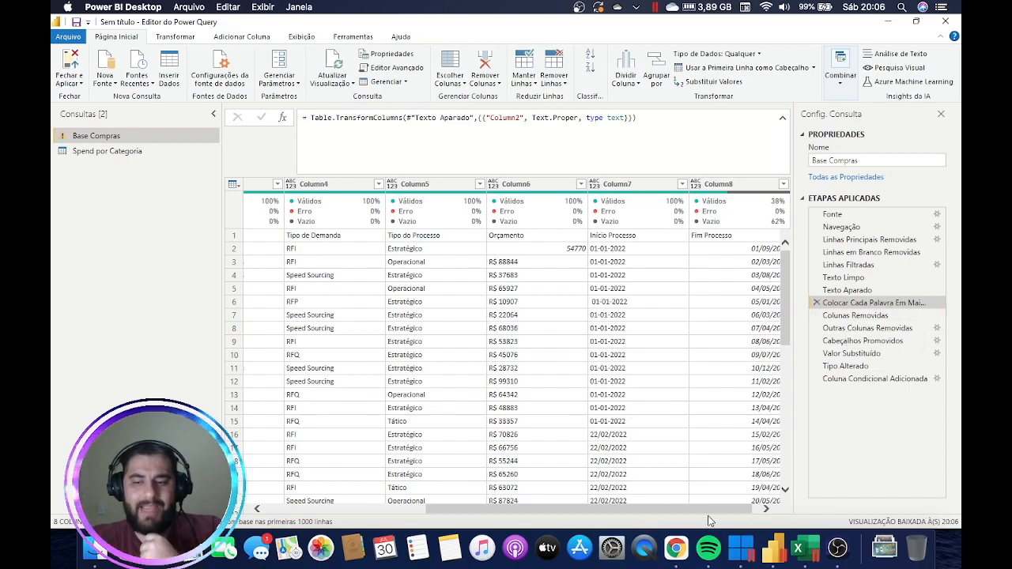
# Delete the Colunas Removidas step that references the missing Column9 from the Base Compras query.
pyautogui.click(763, 509)
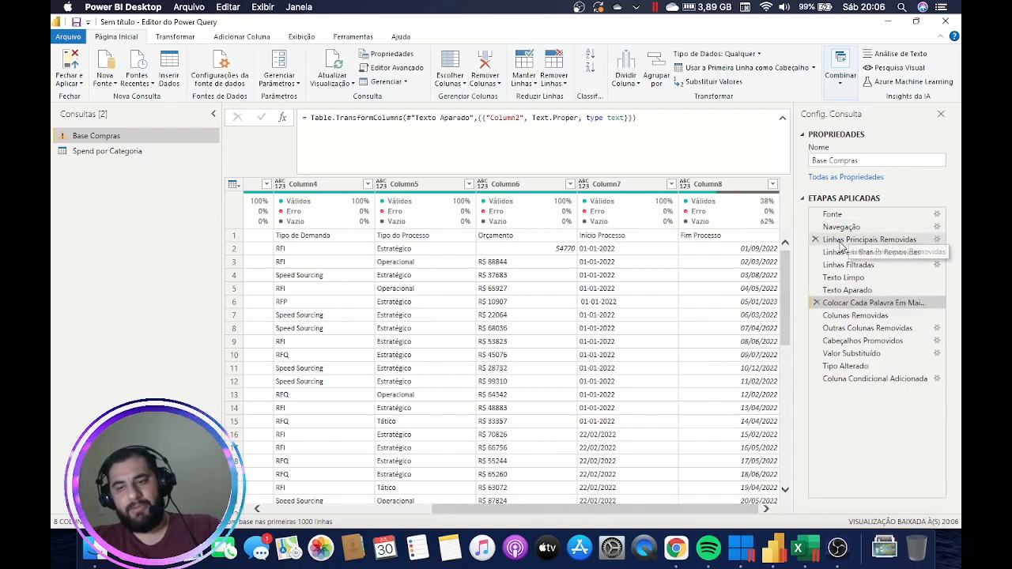
pyautogui.click(860, 320)
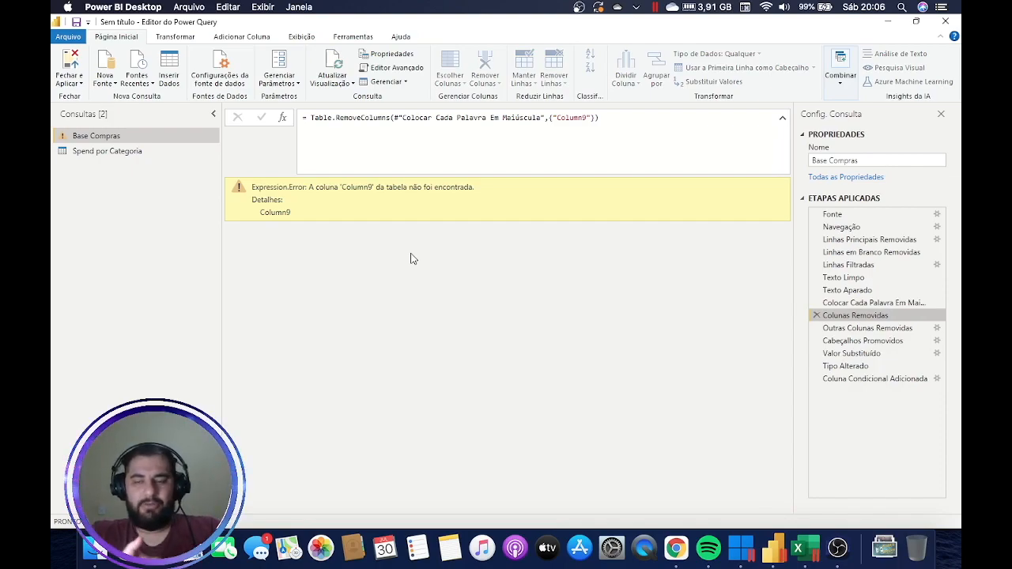
pyautogui.click(816, 316)
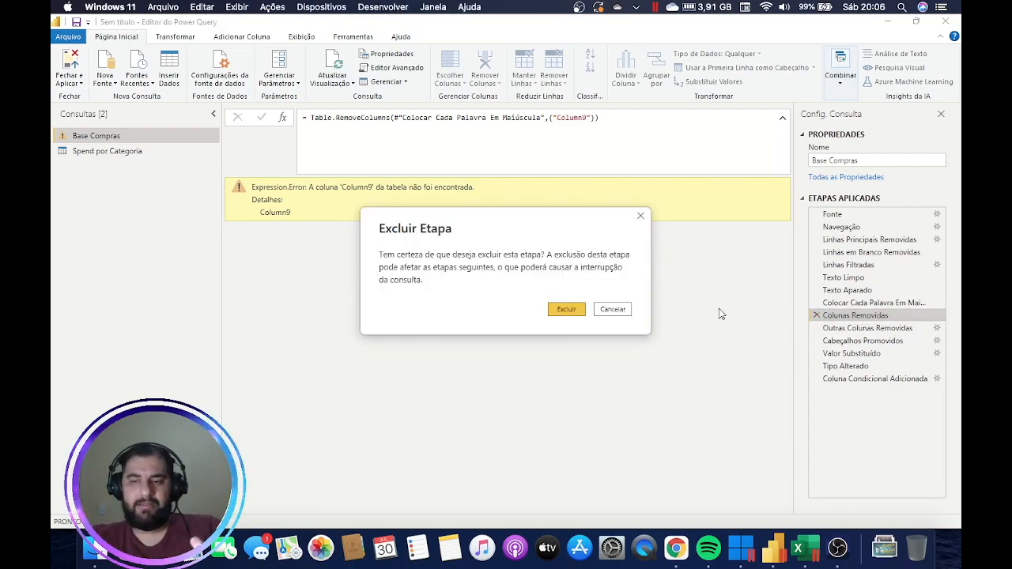
pyautogui.click(564, 313)
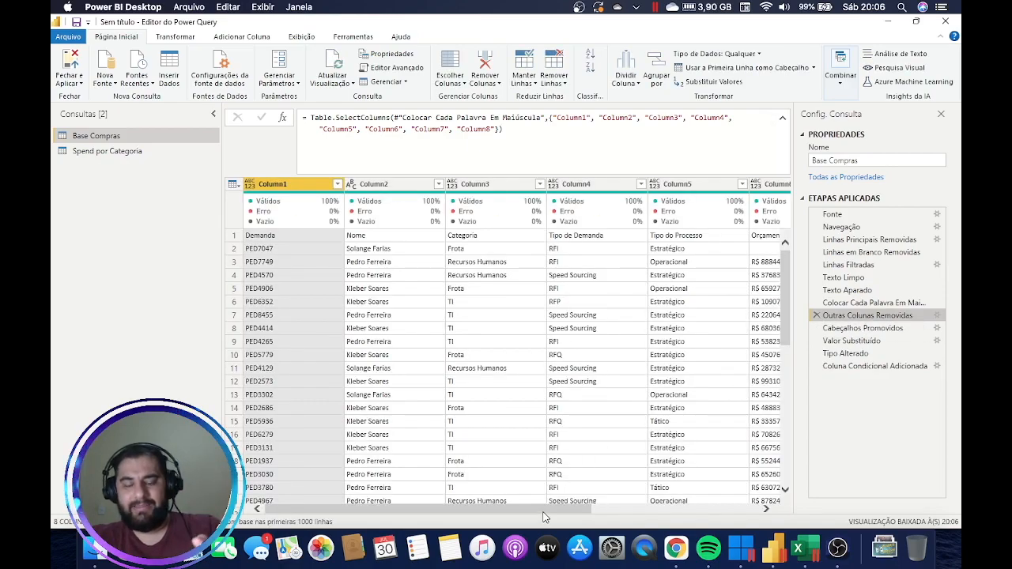
# Check the last columns at the Outras Colunas Removidas and Coluna Condicional Adicionada steps and examine the if-then-else formula of Status Pedido.
pyautogui.moveTo(543, 512); pyautogui.dragTo(722, 513)
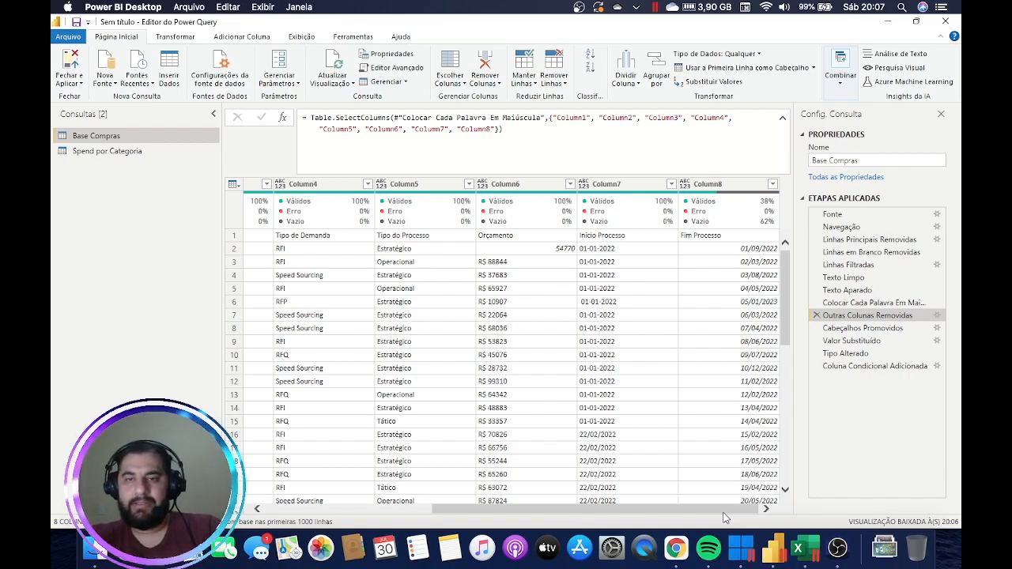
pyautogui.click(888, 368)
pyautogui.moveTo(551, 508); pyautogui.dragTo(703, 524)
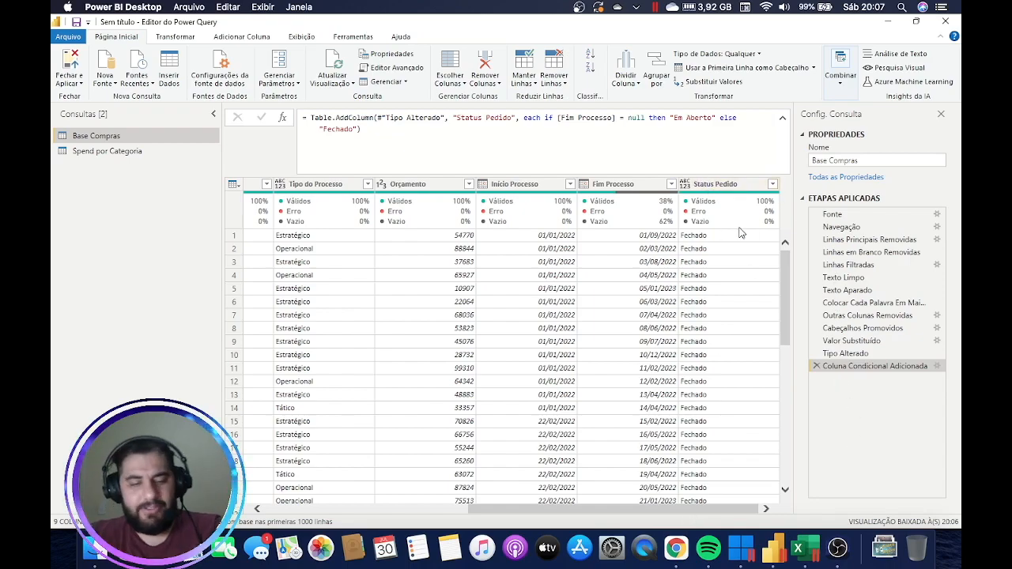
pyautogui.hotkey('alt', 'F4')
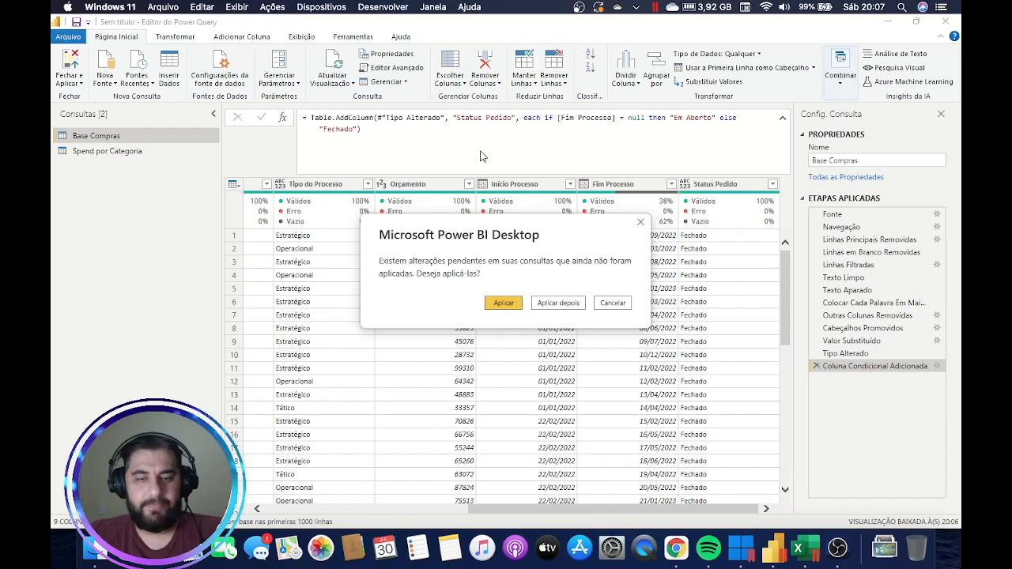
pyautogui.click(613, 304)
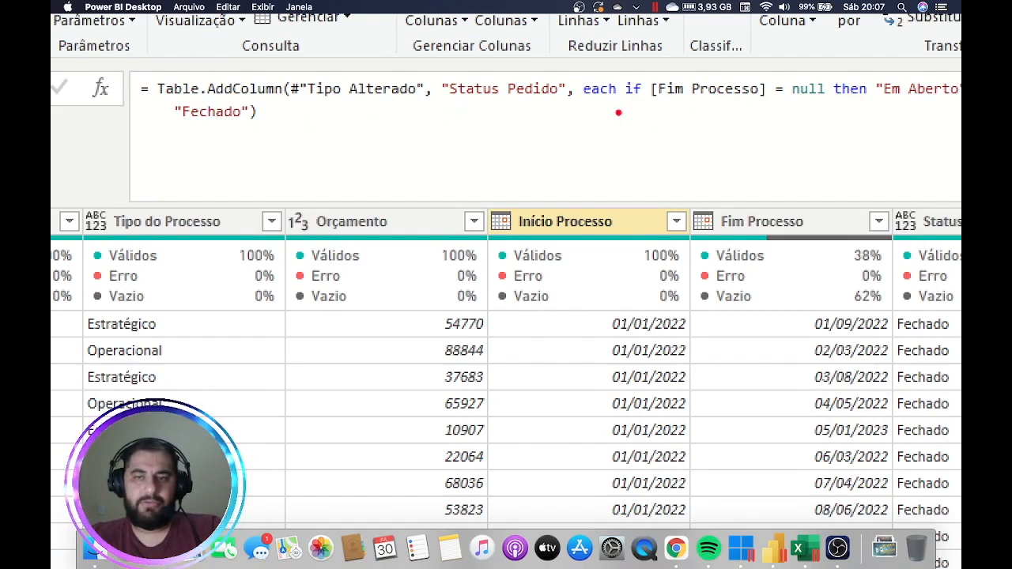
pyautogui.moveTo(630, 103); pyautogui.dragTo(762, 101)
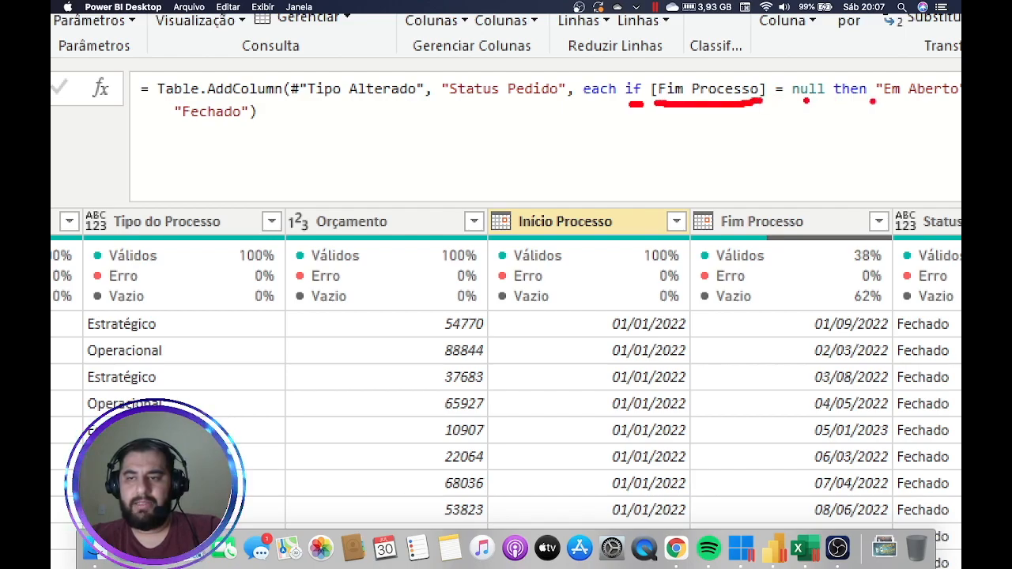
pyautogui.click(871, 100)
pyautogui.press('Escape')
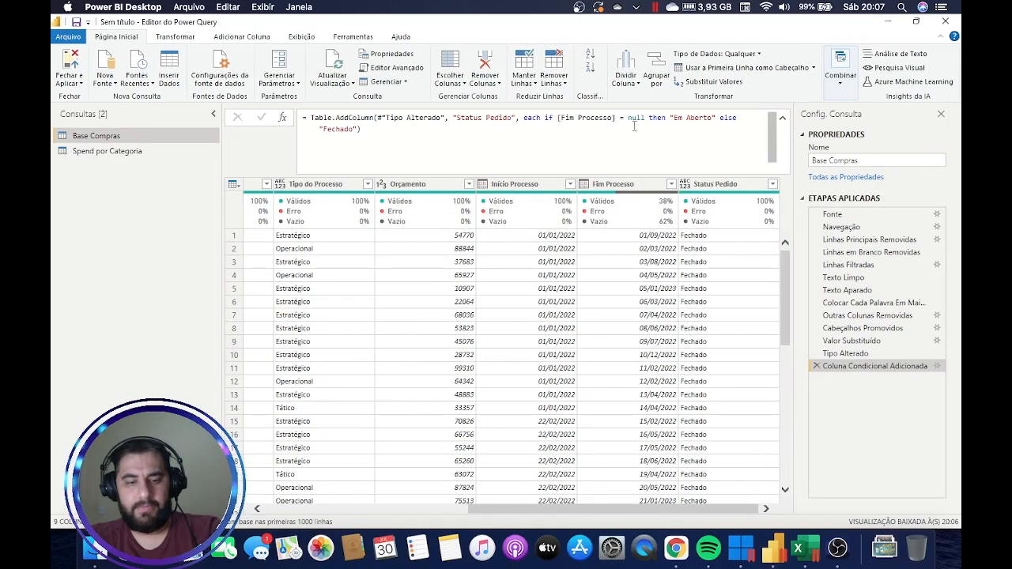
pyautogui.hotkey('ctrl', '1')
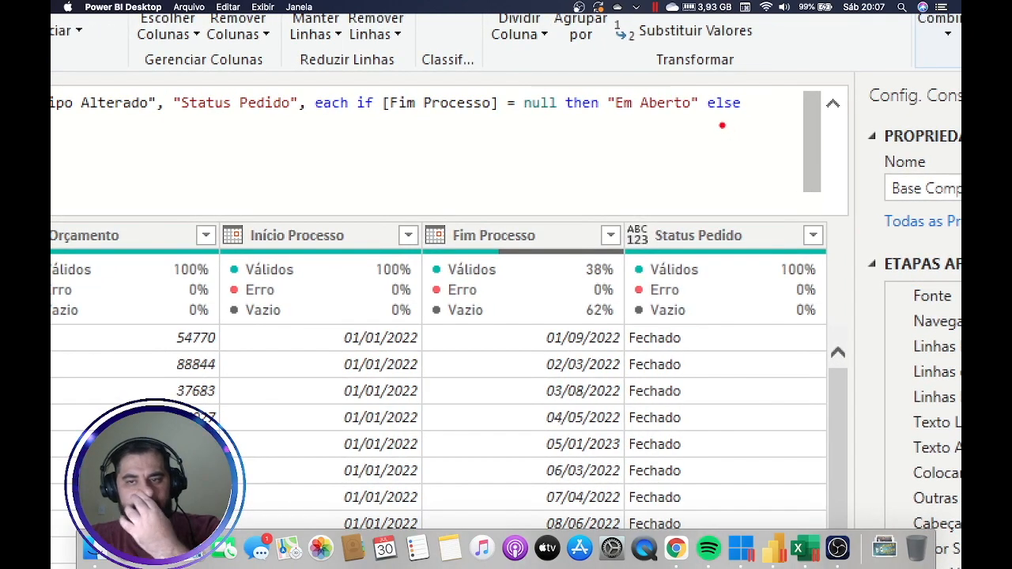
pyautogui.press('Escape')
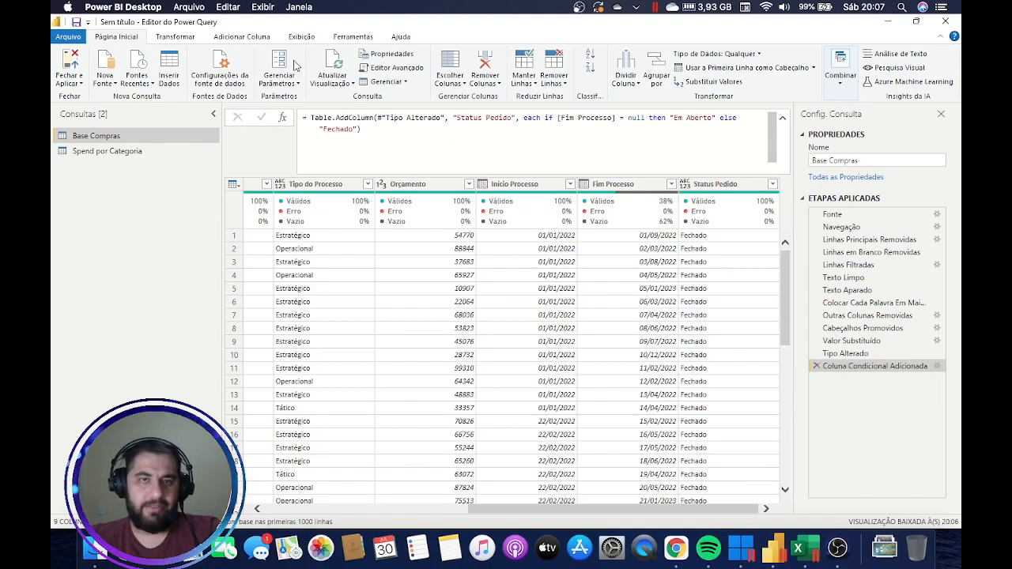
# Start a custom column with the formula if [Fim Processo] = null then "Em aberto" else "Fechado", keeping the name Personalizar.
pyautogui.click(245, 40)
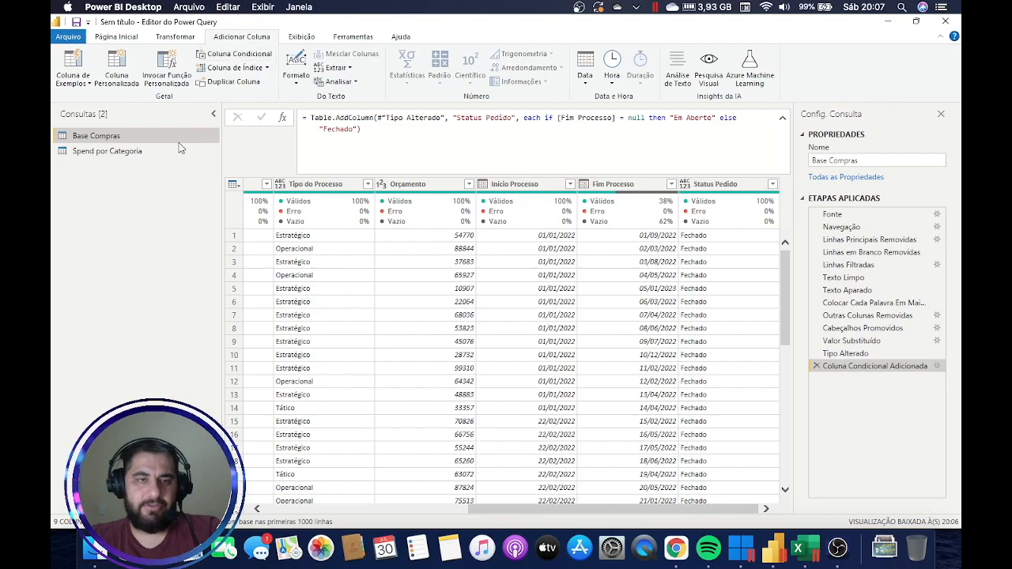
pyautogui.click(115, 81)
pyautogui.moveTo(469, 153); pyautogui.dragTo(455, 251)
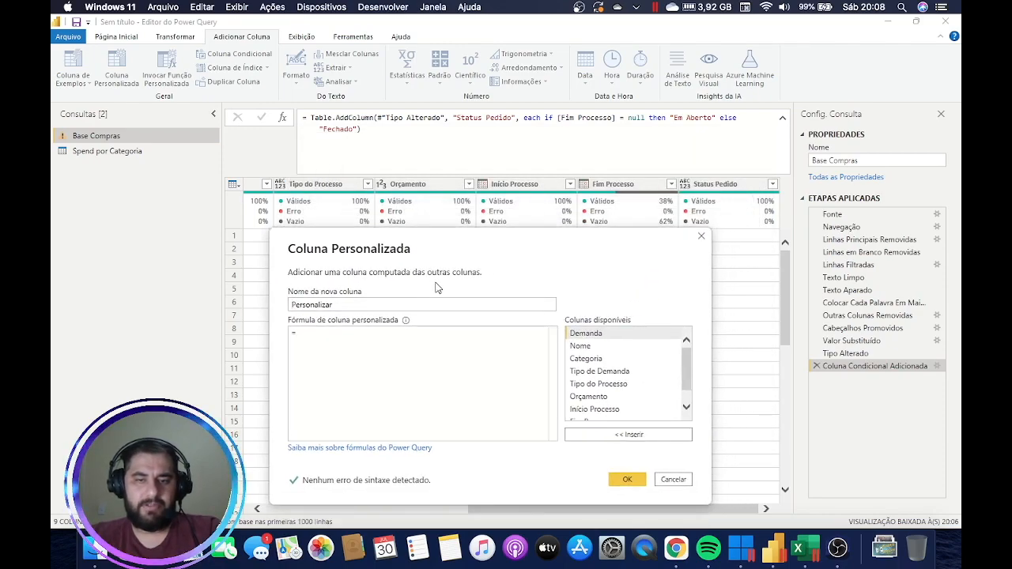
pyautogui.click(338, 305)
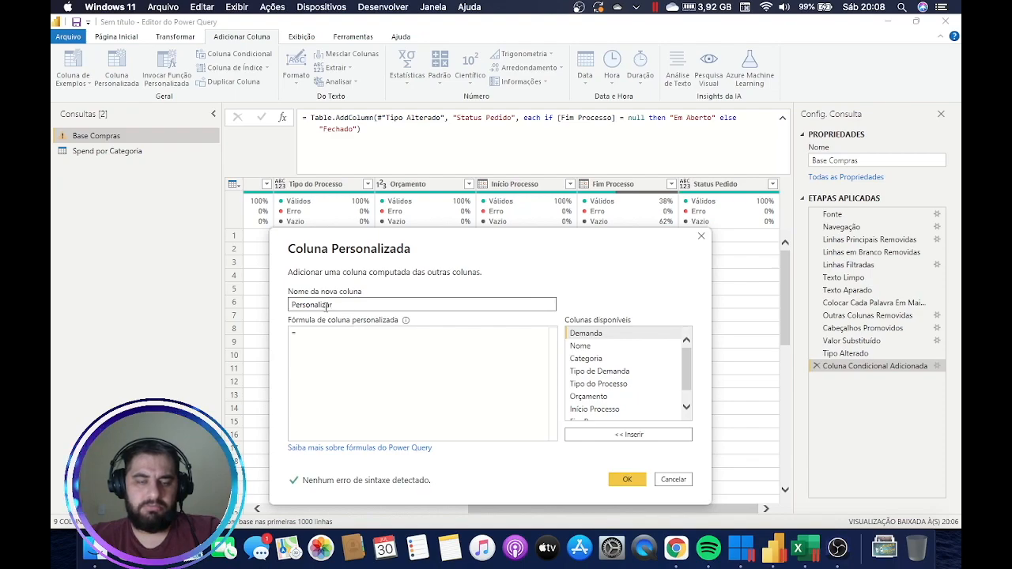
pyautogui.click(366, 339)
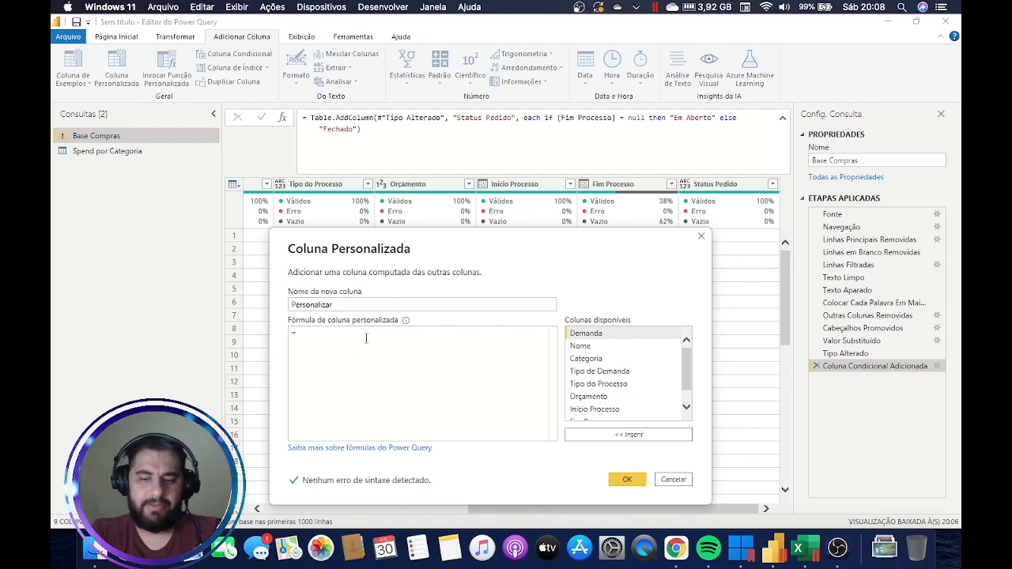
pyautogui.write('if')
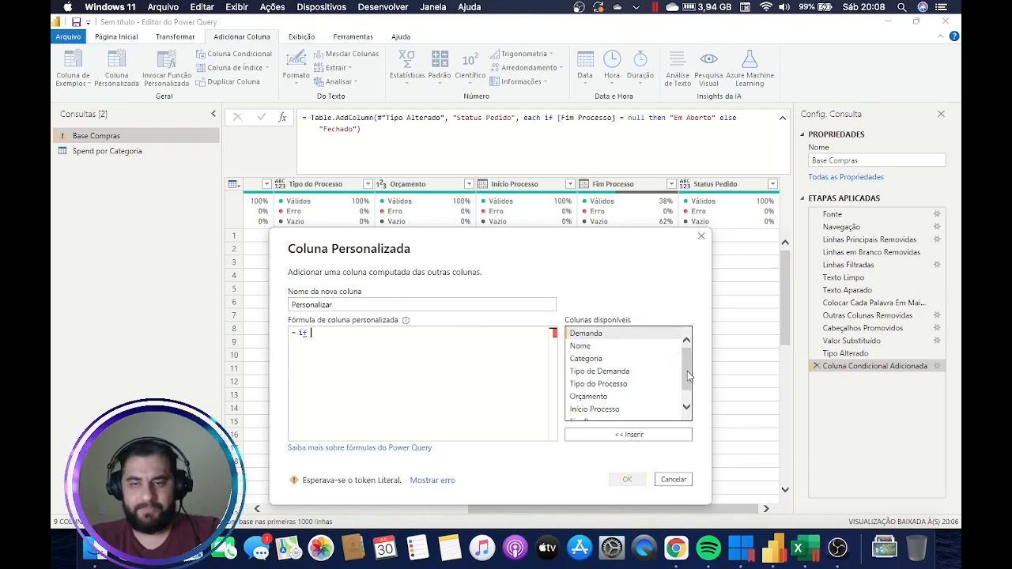
pyautogui.moveTo(688, 377); pyautogui.dragTo(687, 392)
pyautogui.doubleClick(606, 403)
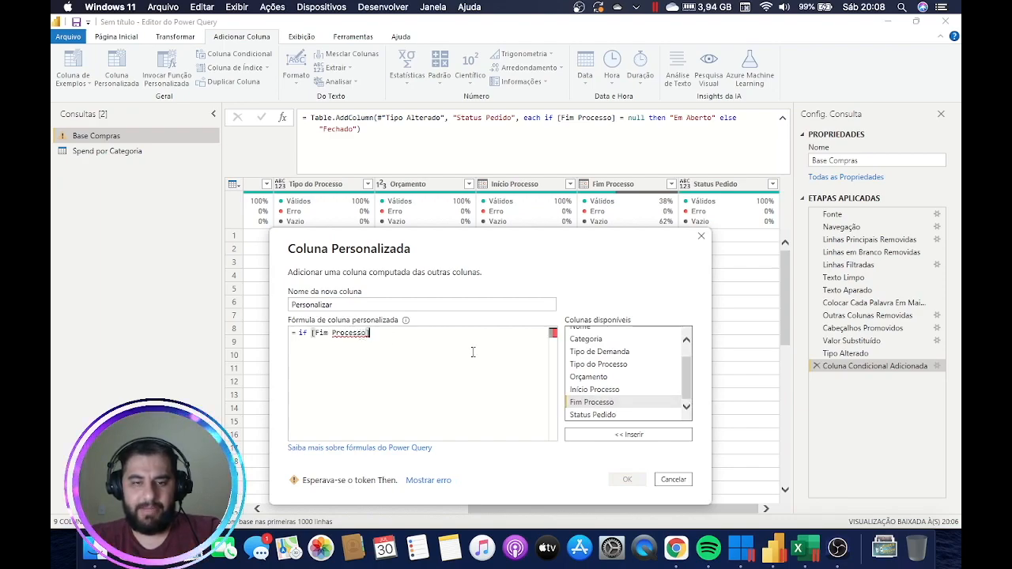
pyautogui.write('= nu')
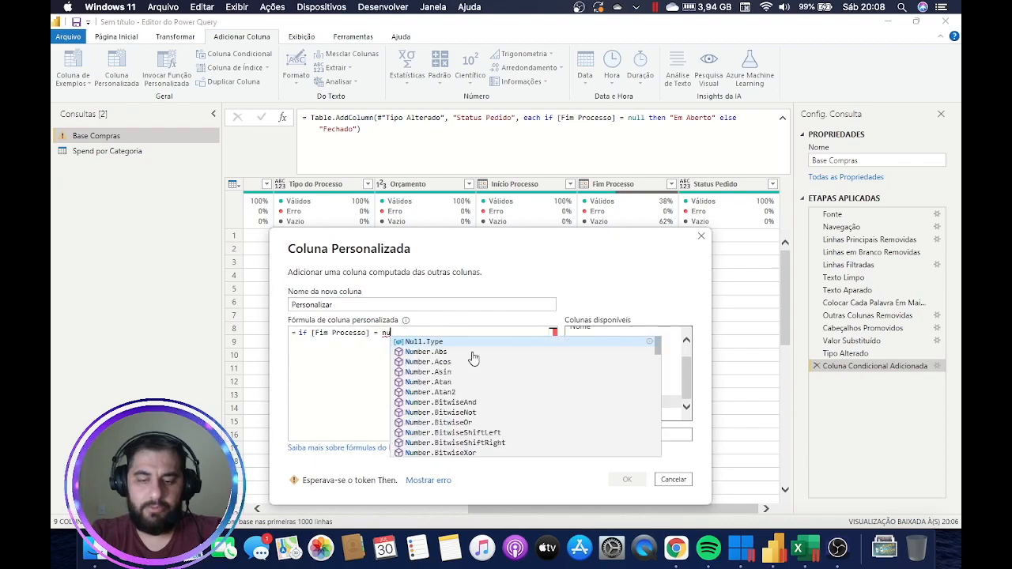
pyautogui.write('ll then ')
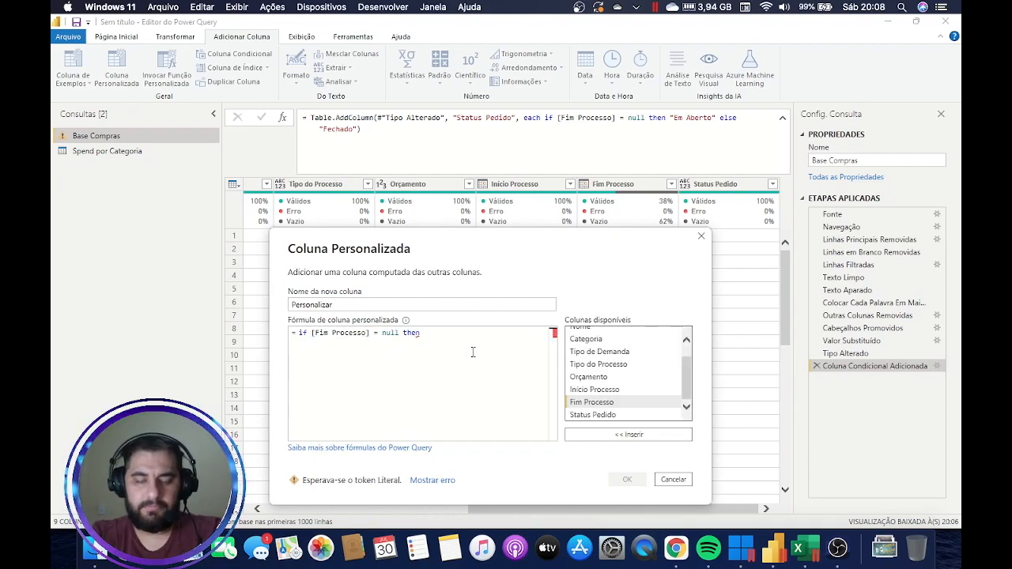
pyautogui.write('"Em aberto" else ')
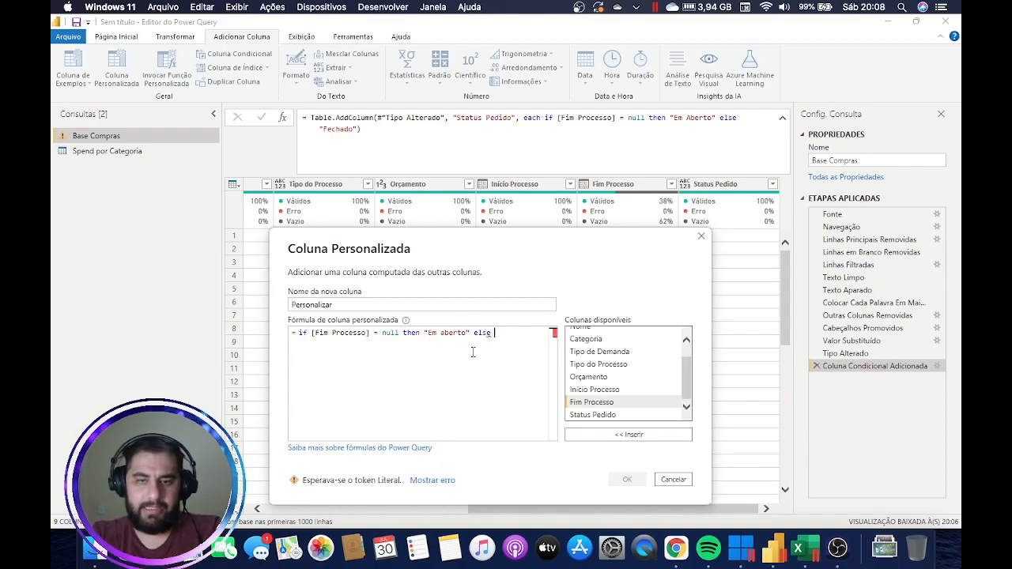
pyautogui.write('"Fechado')
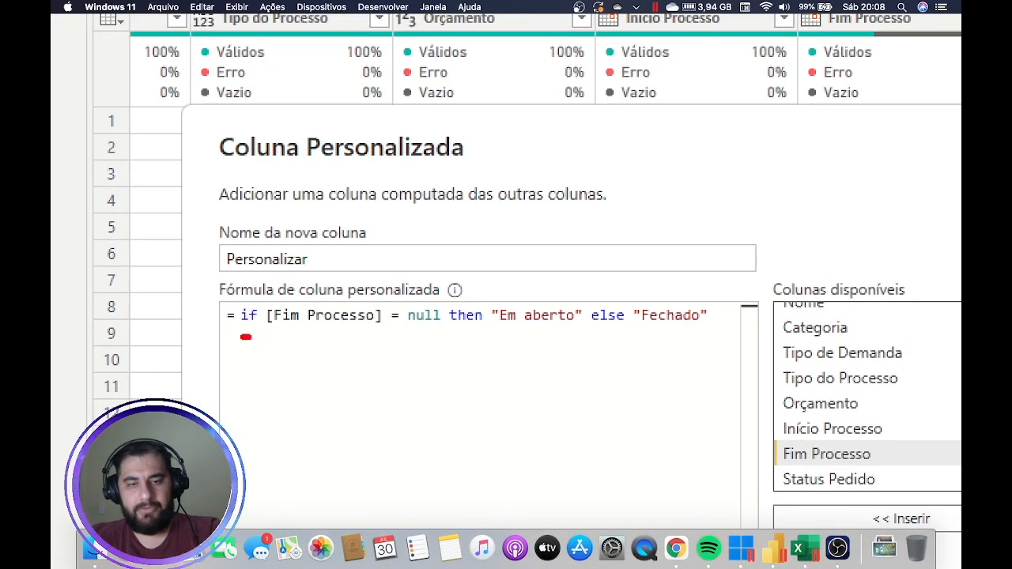
pyautogui.moveTo(278, 335); pyautogui.dragTo(411, 333)
pyautogui.click(459, 333)
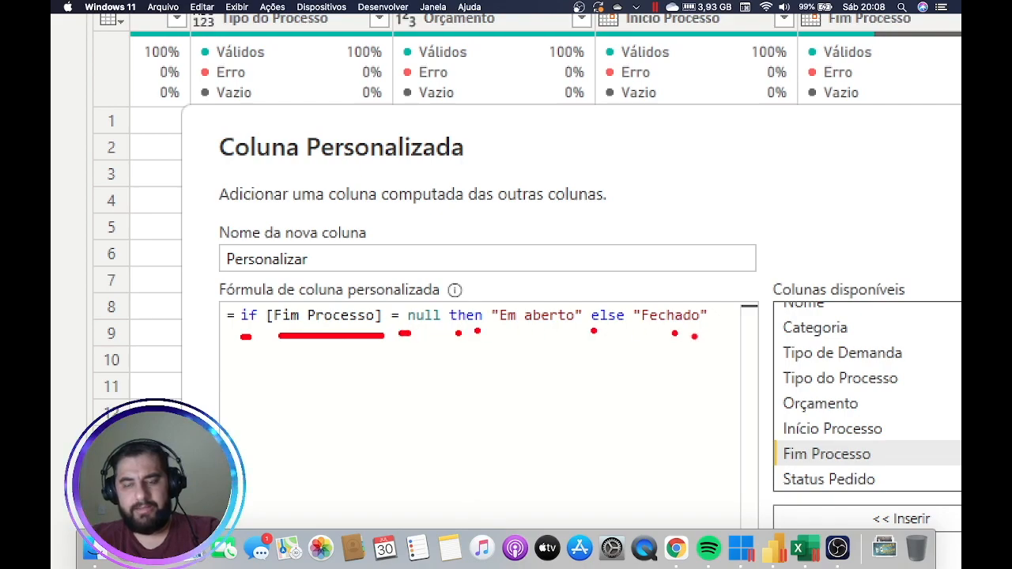
pyautogui.press('Escape')
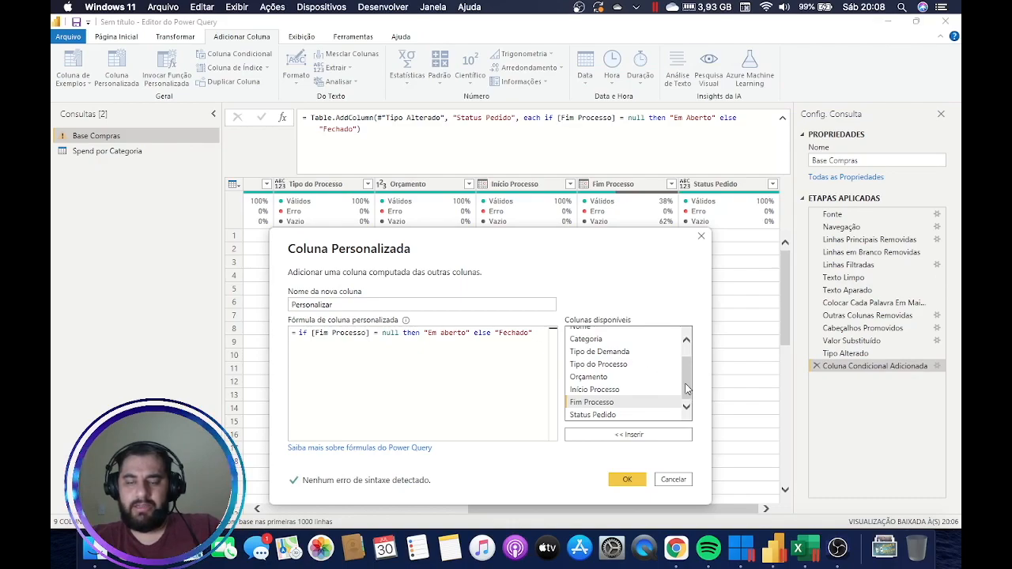
# Try inserting the Início Processo, Orçamento and Tipo do Processo references below the custom formula, and remove them again.
pyautogui.press('Return')
pyautogui.press('Return')
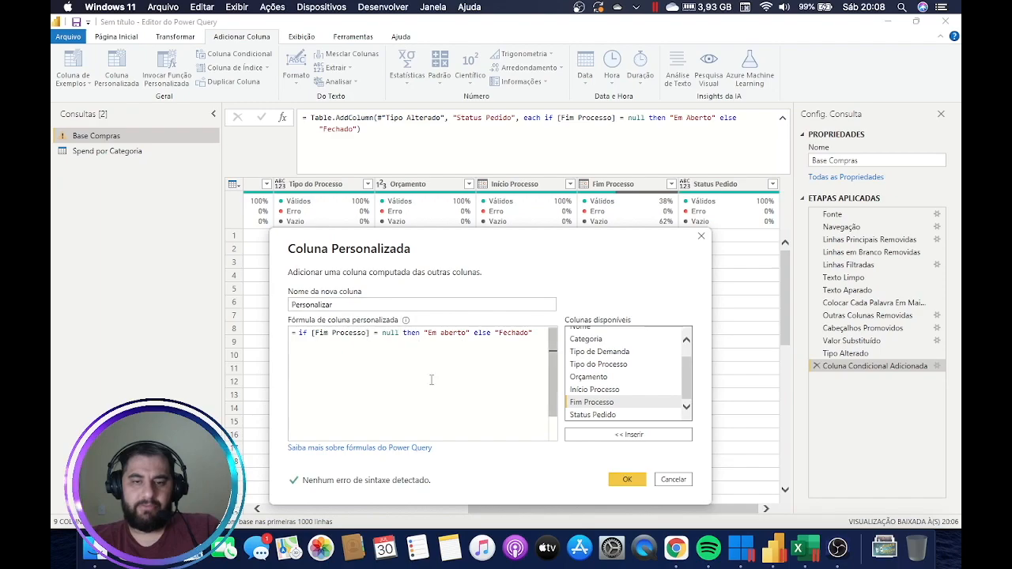
pyautogui.doubleClick(594, 389)
pyautogui.doubleClick(588, 377)
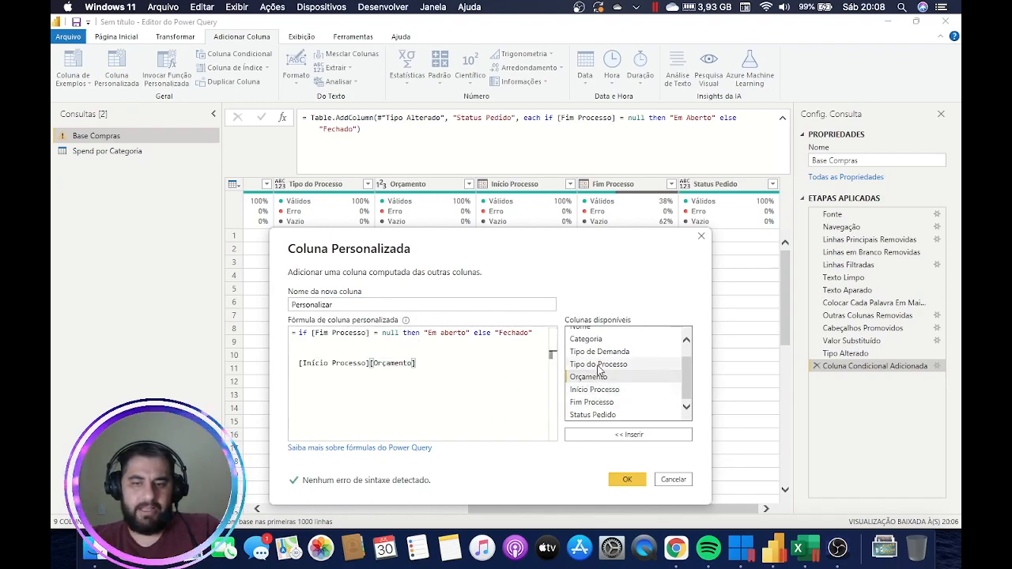
pyautogui.doubleClick(599, 364)
pyautogui.moveTo(515, 361); pyautogui.dragTo(297, 370)
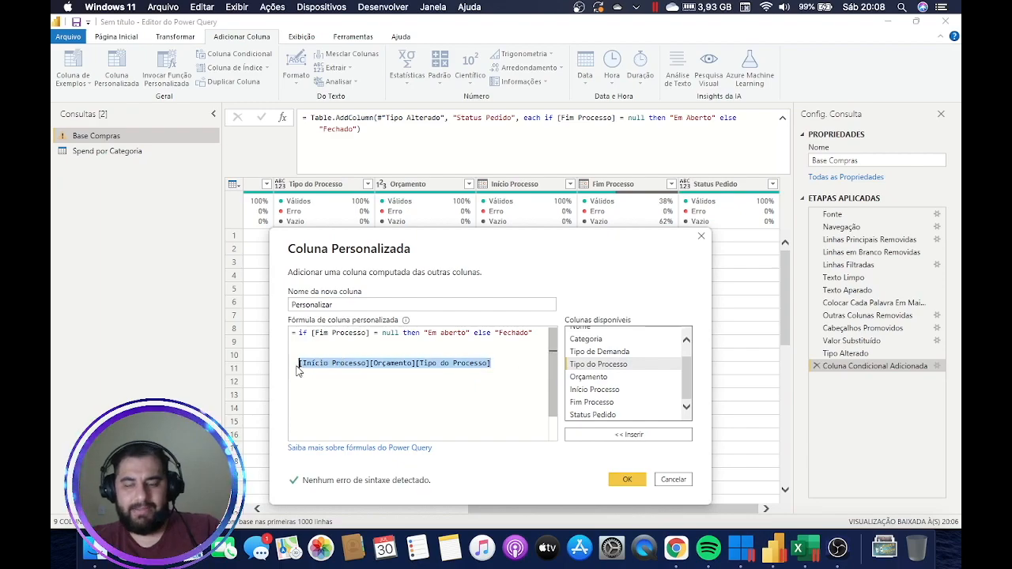
pyautogui.write('[')
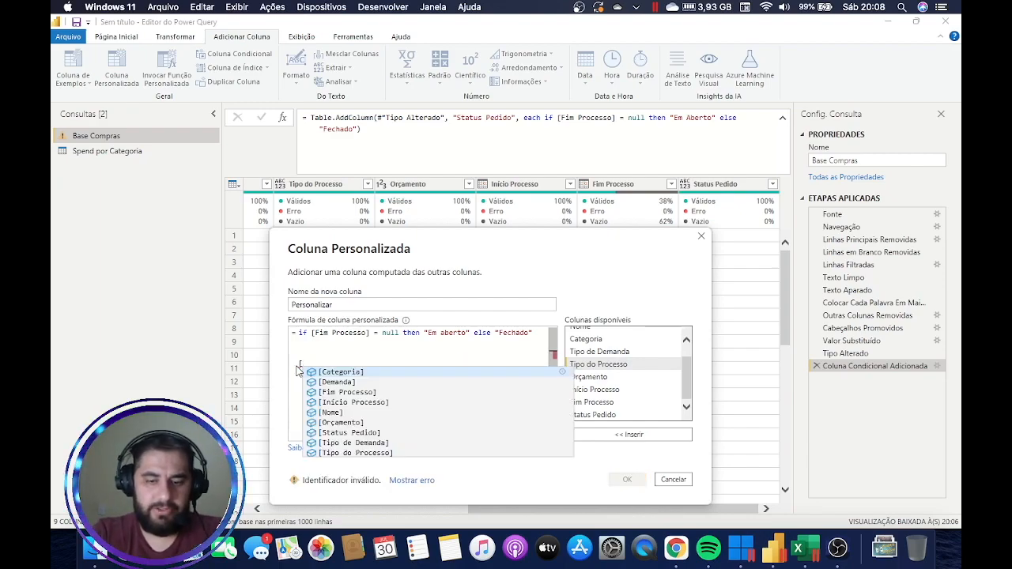
pyautogui.press('BackSpace')
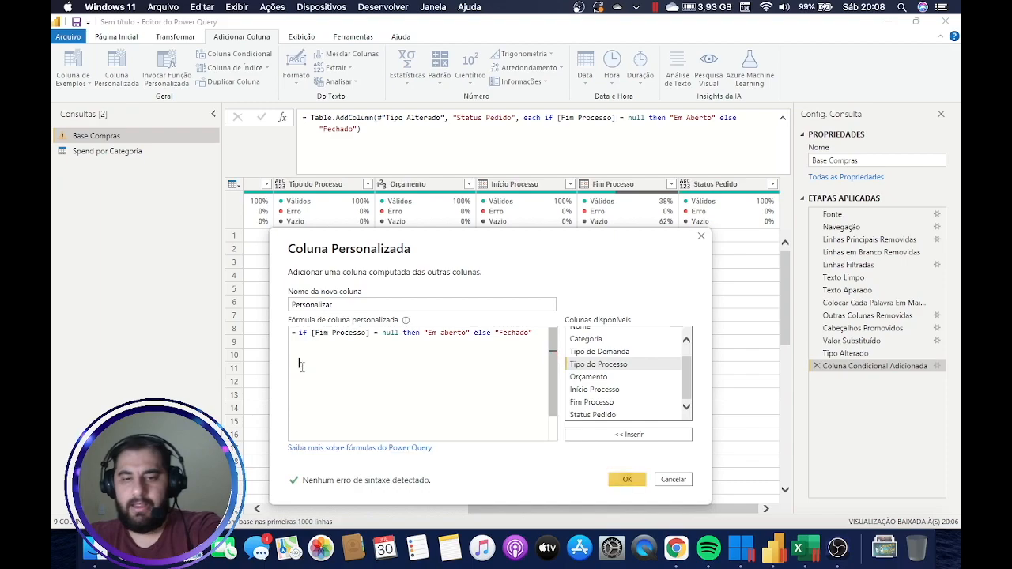
pyautogui.press('BackSpace')
pyautogui.press('BackSpace')
pyautogui.press('BackSpace')
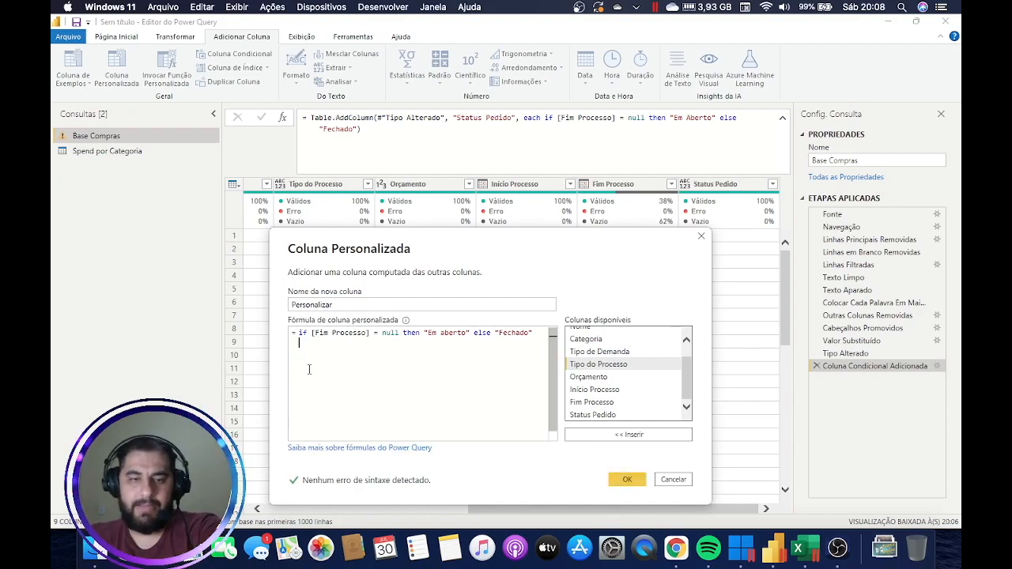
# Create the Personalizar custom column and compare its values with the Status Pedido column down the rows.
pyautogui.click(625, 481)
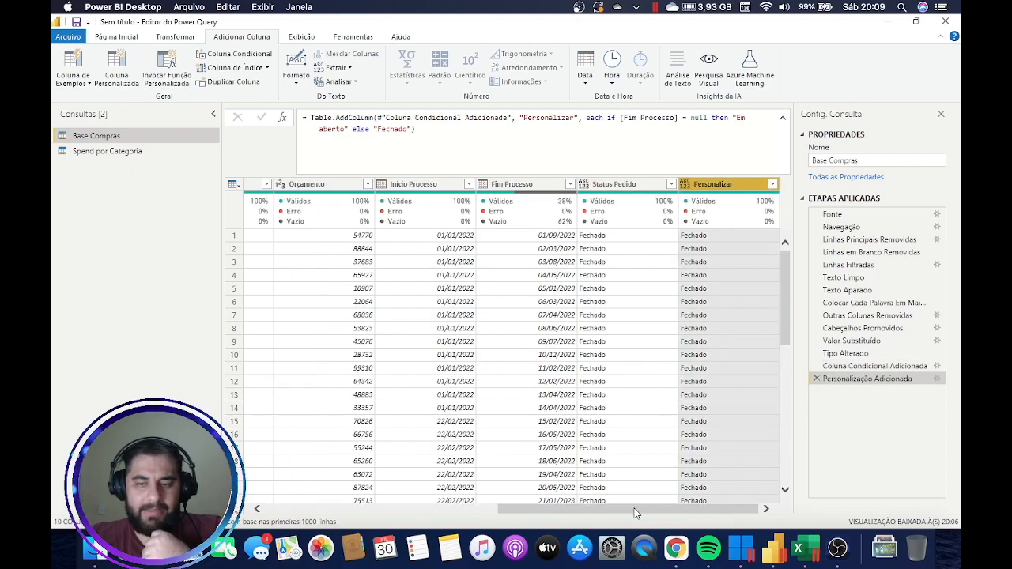
pyautogui.click(644, 305)
pyautogui.scroll(-15, 644, 332)
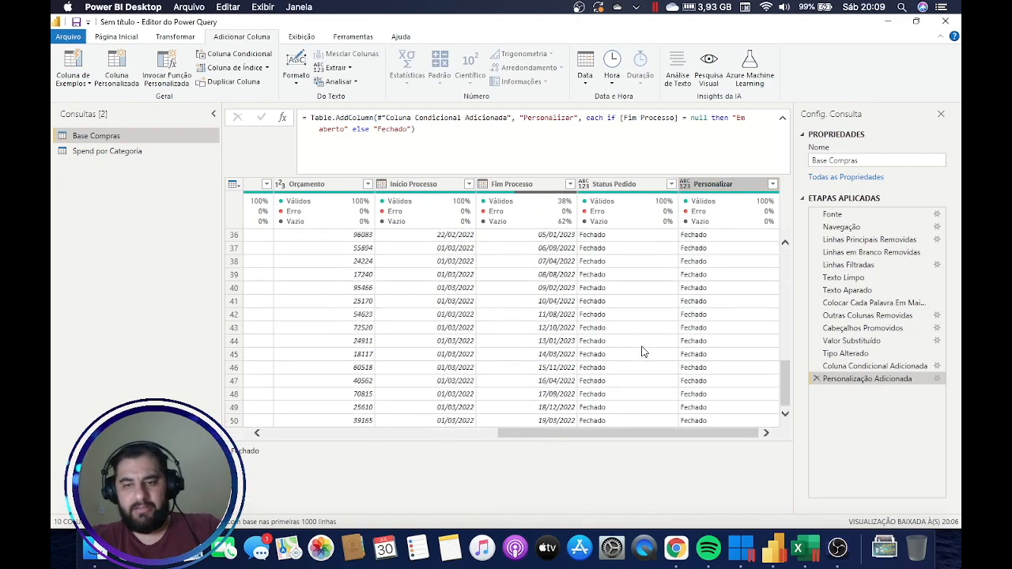
pyautogui.scroll(-15, 643, 351)
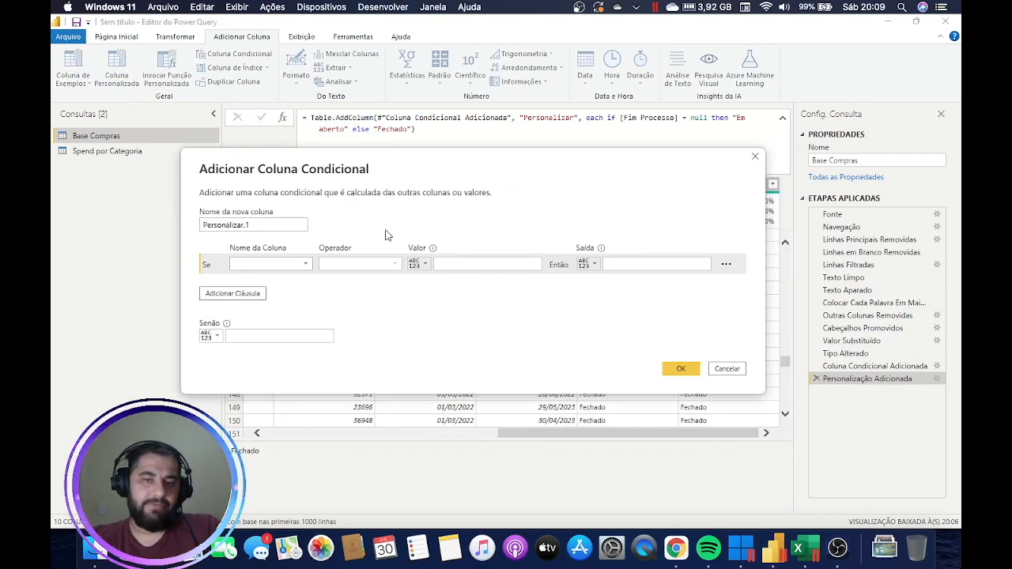
# Cancel the new conditional column and delete the Personalização Adicionada step from the Base Compras query.
pyautogui.click(718, 368)
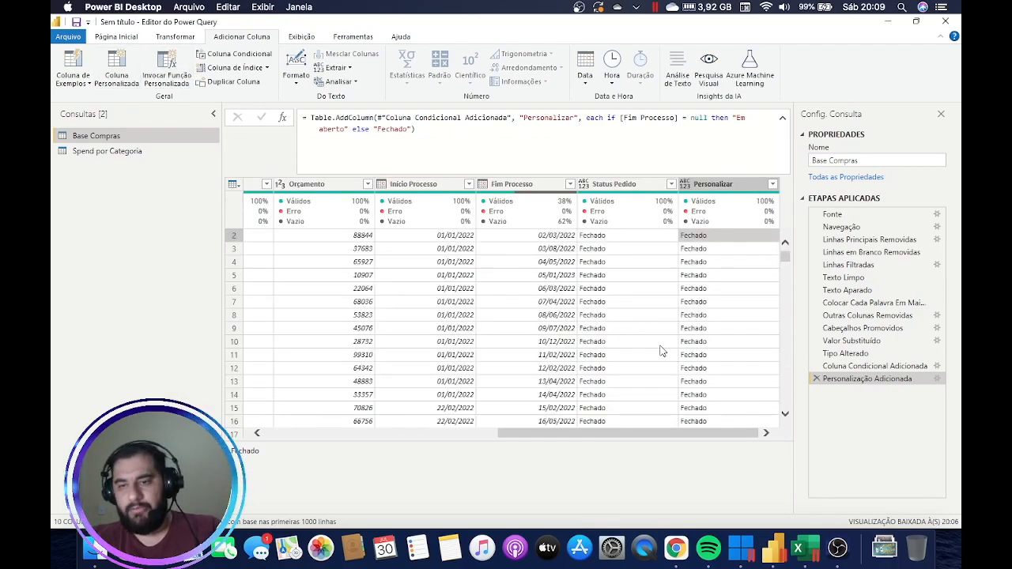
pyautogui.click(817, 379)
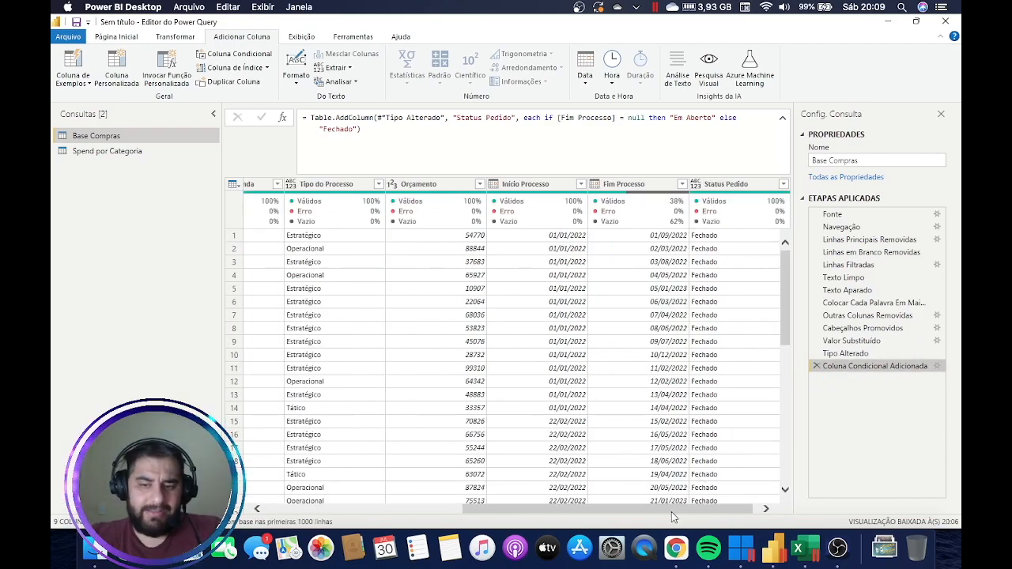
# Append the argument type text after "Fechado" in the Status Pedido column's Table.AddColumn formula and apply it.
pyautogui.moveTo(671, 512)
pyautogui.mouseDown()
pyautogui.moveTo(459, 515)
pyautogui.moveTo(680, 513)
pyautogui.mouseUp()
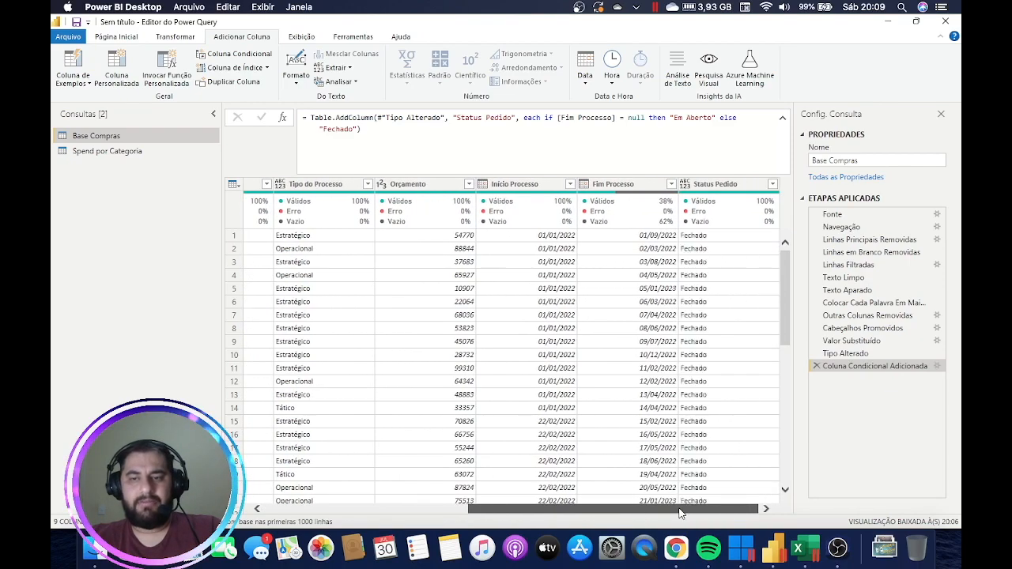
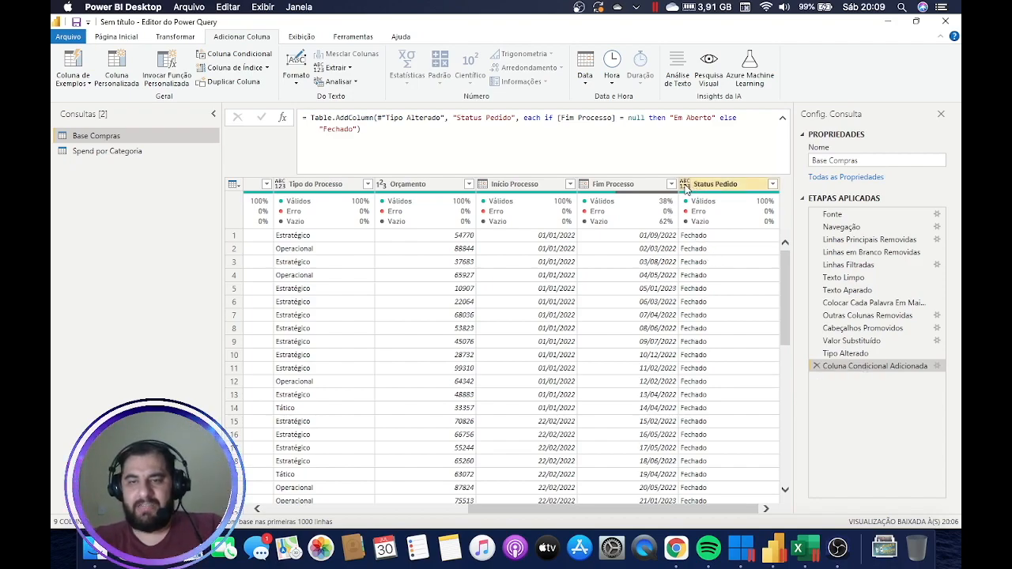
pyautogui.click(684, 185)
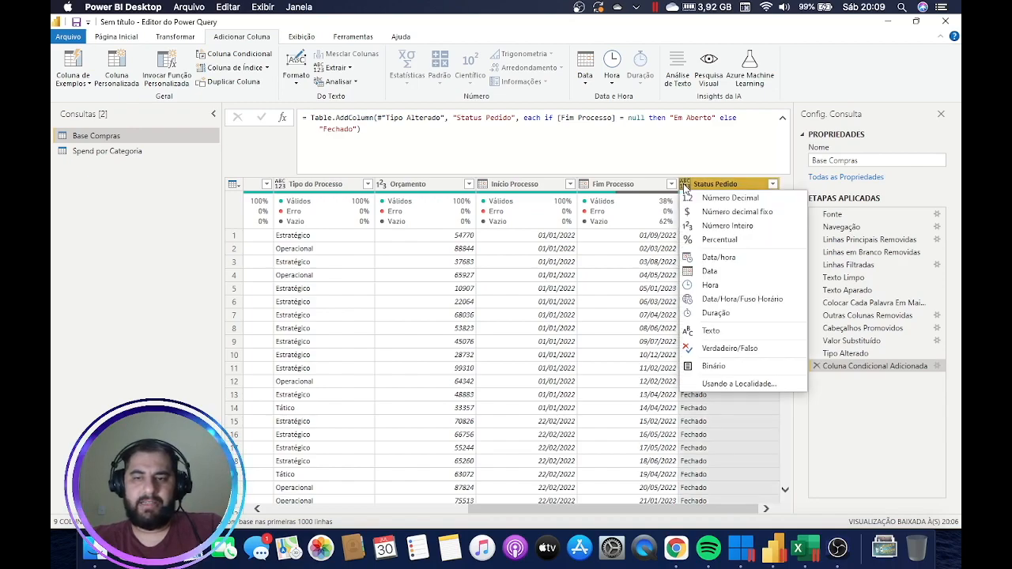
pyautogui.click(467, 132)
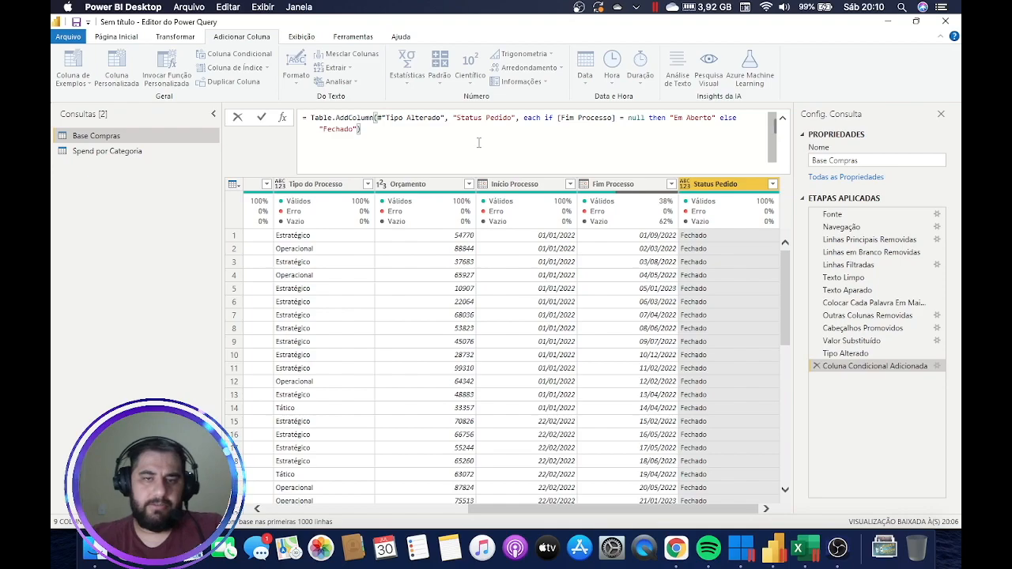
pyautogui.write('typ')
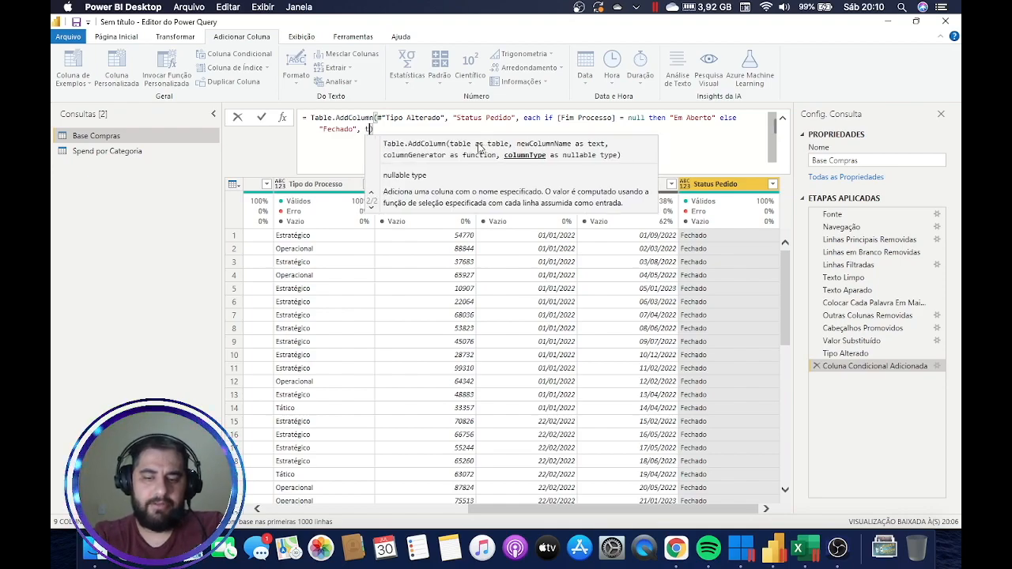
pyautogui.write('e text')
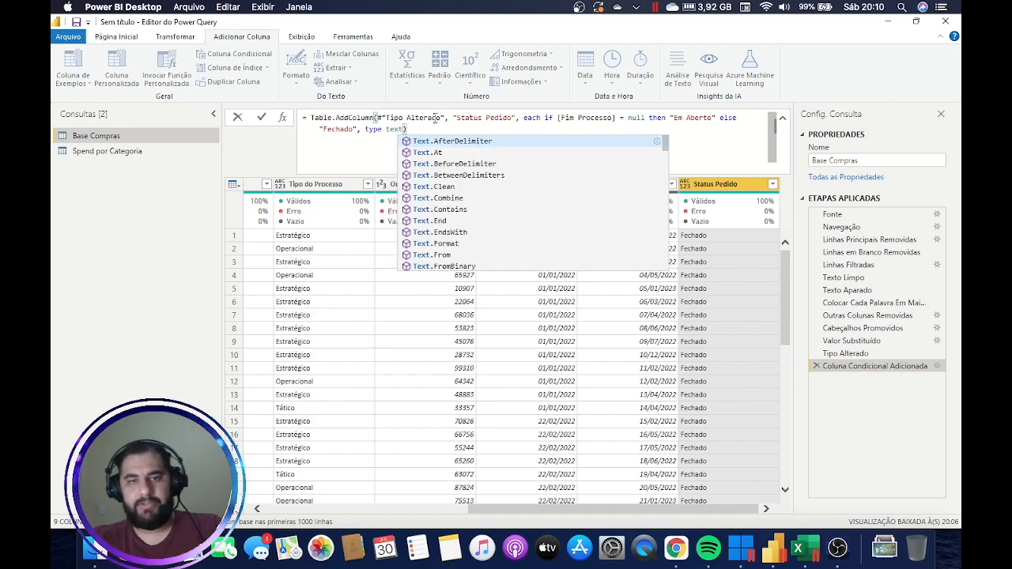
pyautogui.press('Escape')
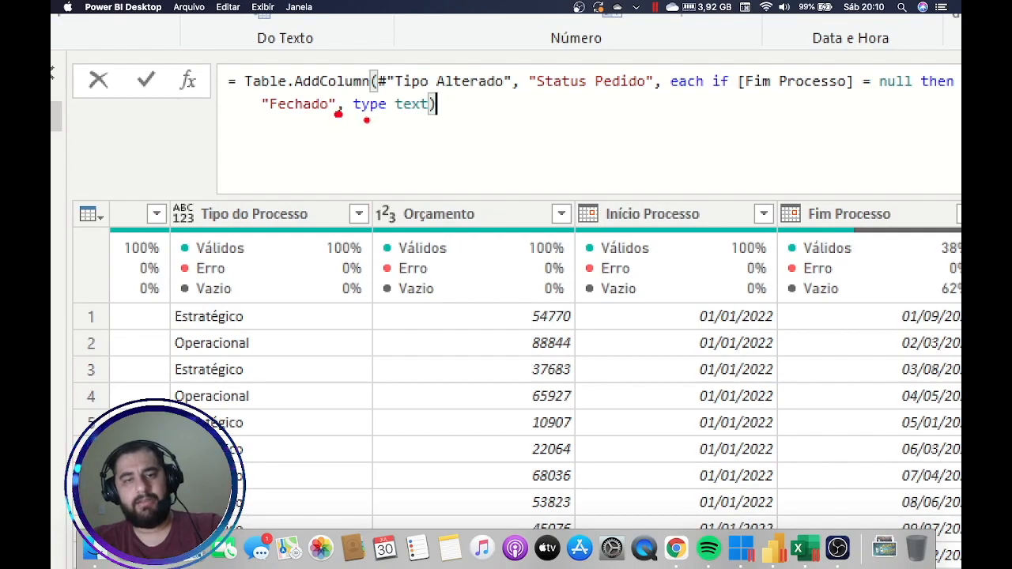
pyautogui.moveTo(354, 121)
pyautogui.mouseDown()
pyautogui.moveTo(413, 122)
pyautogui.moveTo(449, 84)
pyautogui.moveTo(325, 99)
pyautogui.mouseUp()
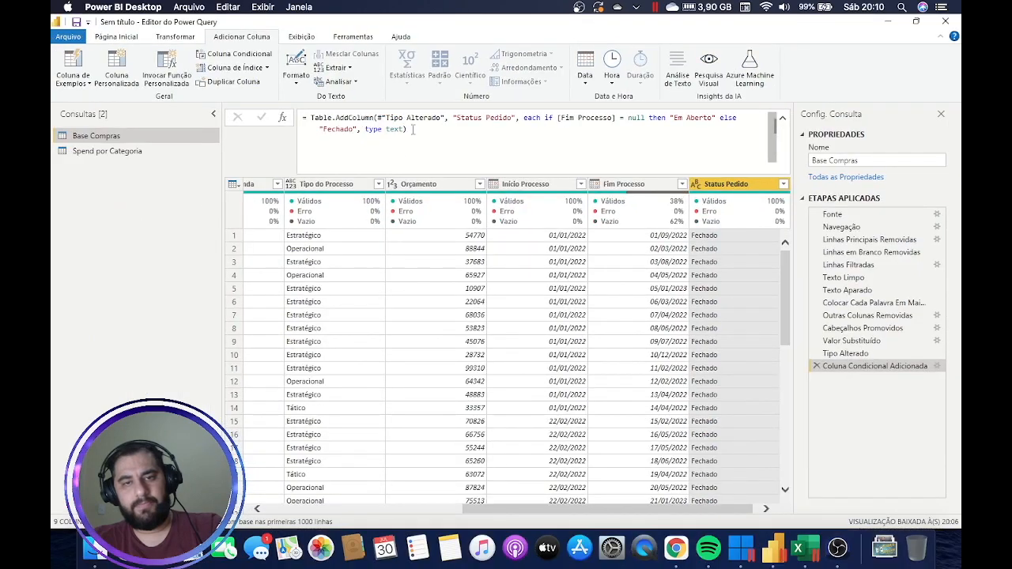
# Remove the type text argument from the end of the Status Pedido formula and apply the formula.
pyautogui.click(412, 129)
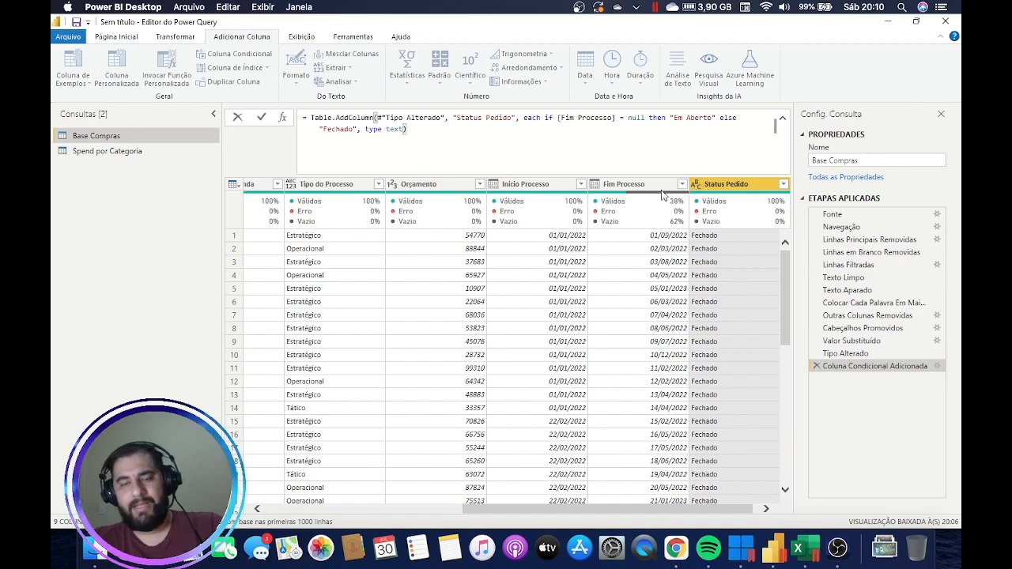
pyautogui.moveTo(367, 128); pyautogui.dragTo(405, 128)
pyautogui.press('BackSpace')
pyautogui.press('BackSpace')
pyautogui.press('BackSpace')
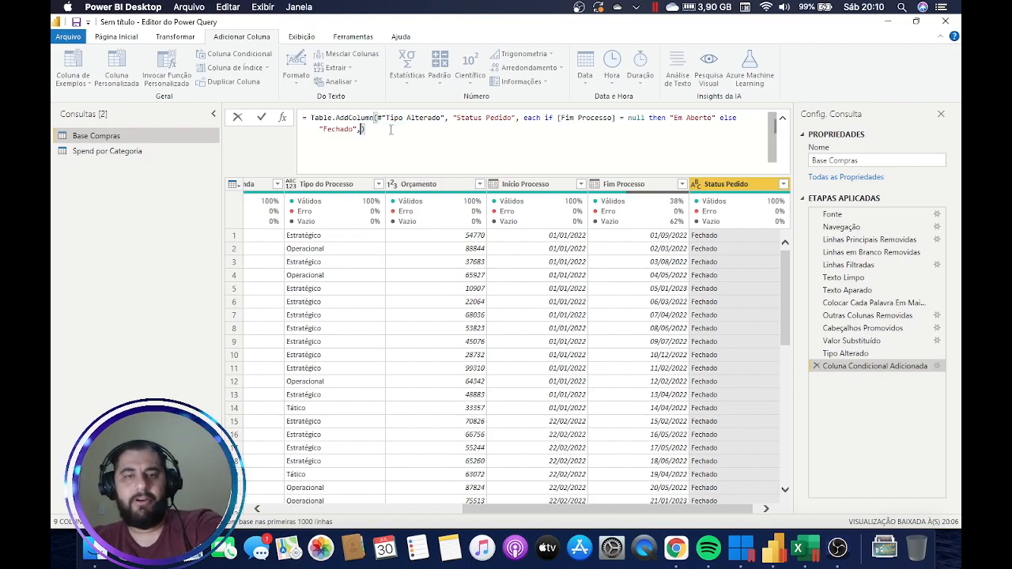
pyautogui.press('Return')
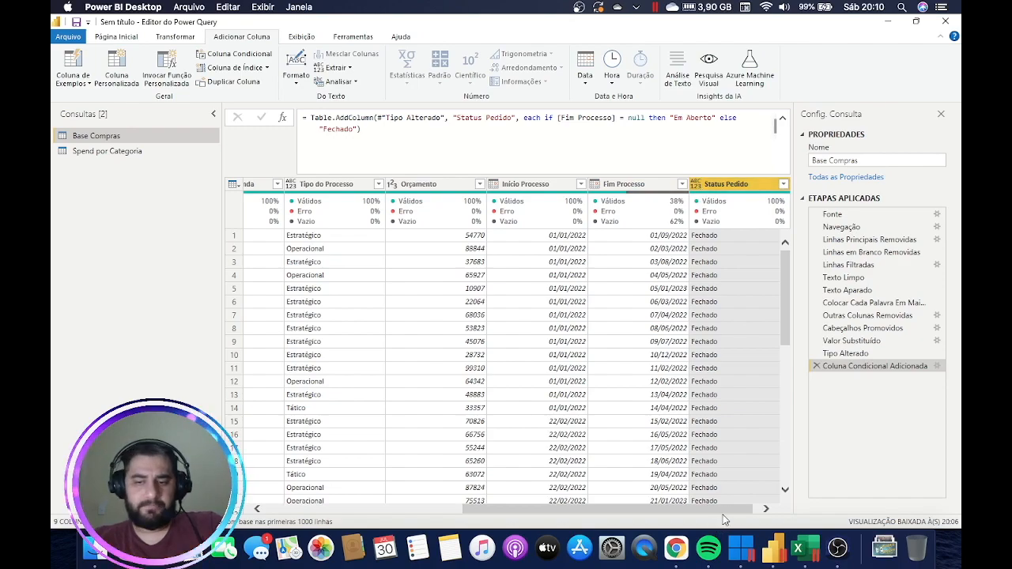
# Set the data type of the Demanda and Categoria columns to Texto.
pyautogui.hscroll(-10, 688, 510)
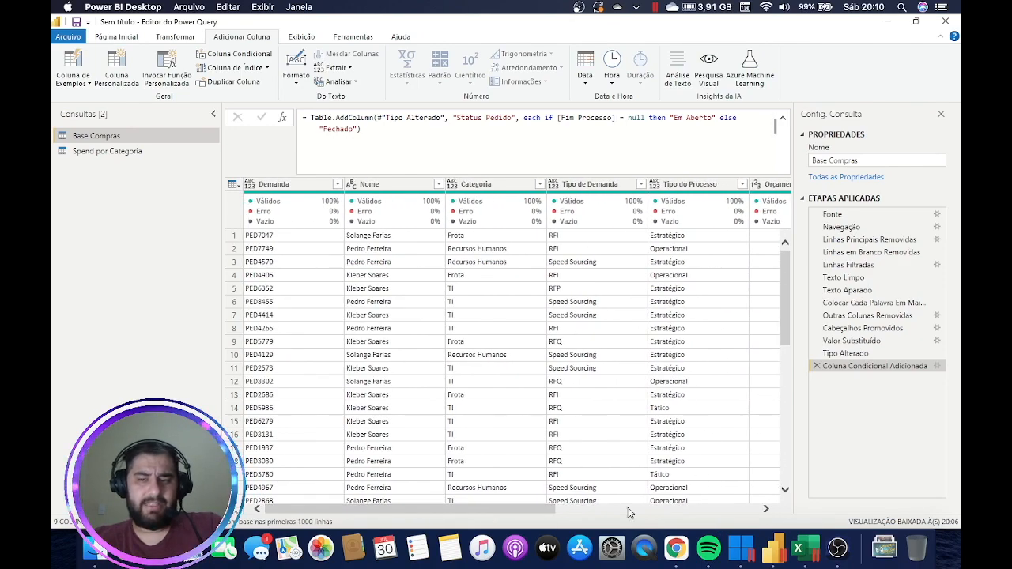
pyautogui.hscroll(5, 485, 508)
pyautogui.hscroll(-5, 484, 508)
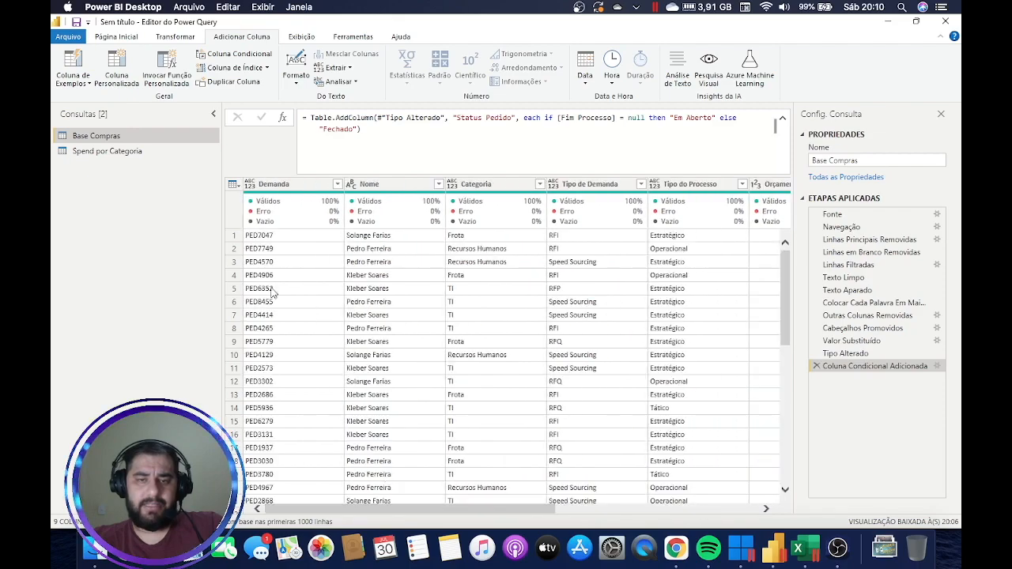
pyautogui.click(249, 186)
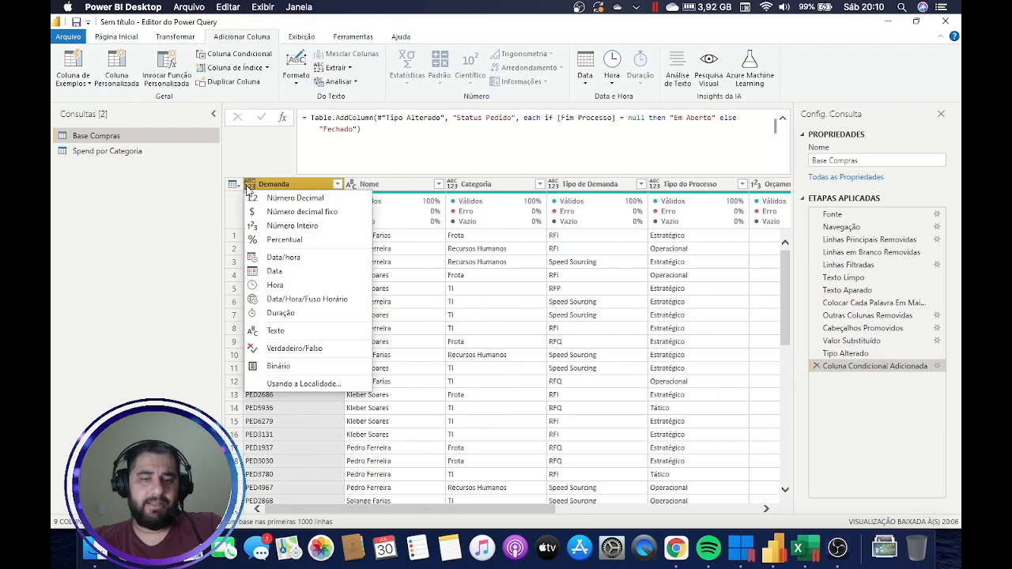
pyautogui.click(267, 331)
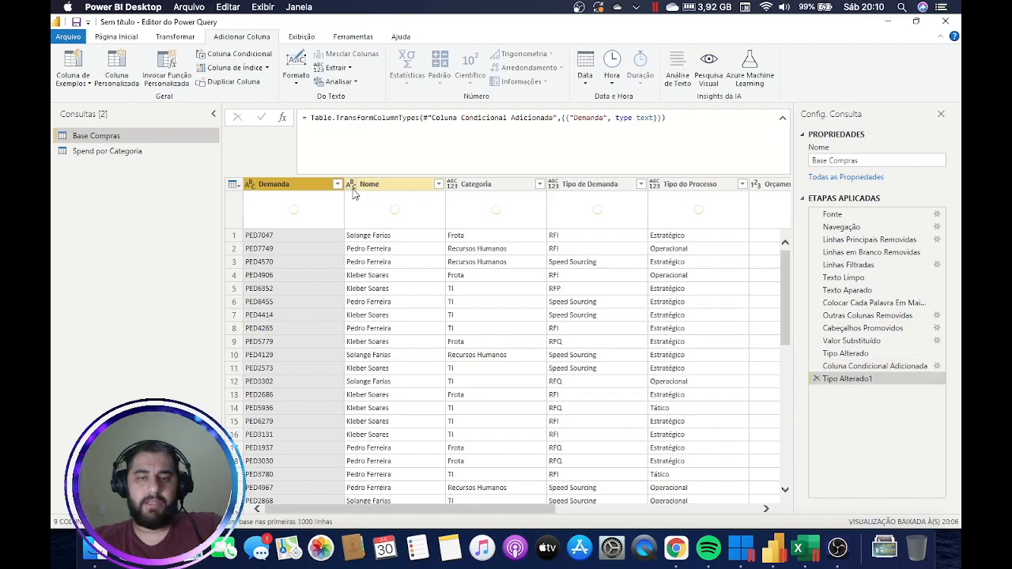
pyautogui.click(452, 185)
pyautogui.click(478, 329)
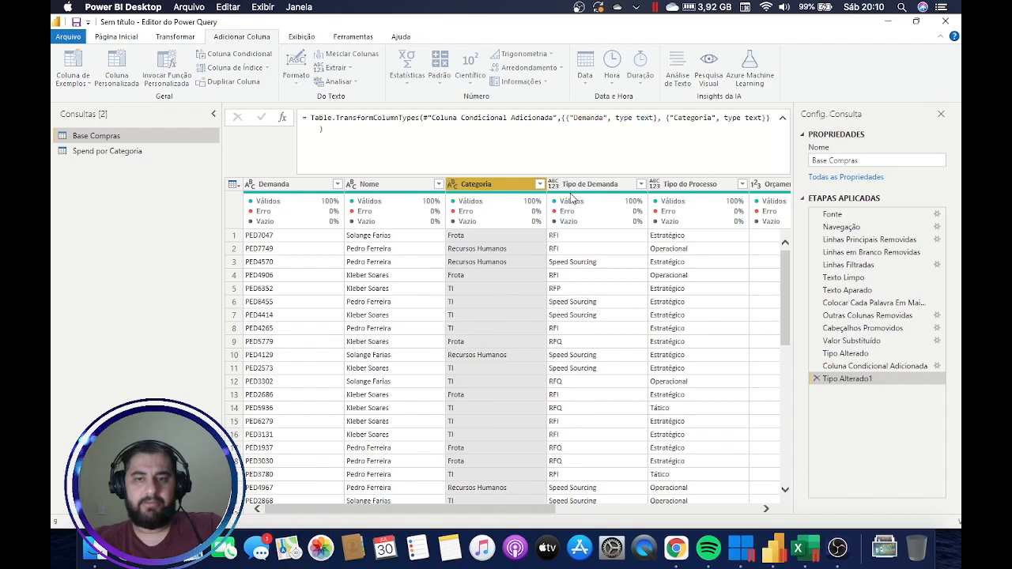
# Set the data type of the Tipo de Demanda, Tipo do Processo and Status Pedido columns to Texto.
pyautogui.click(556, 188)
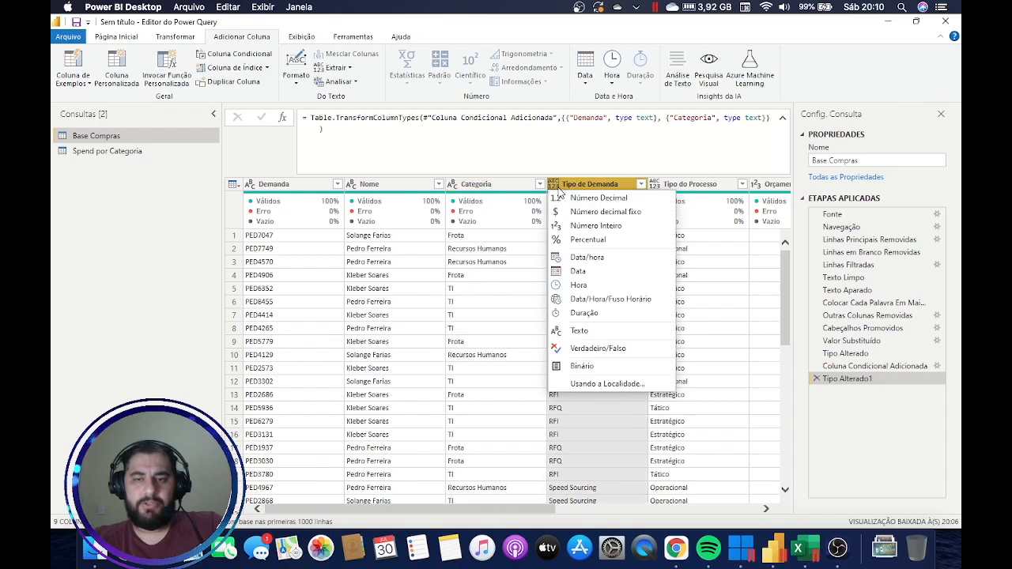
pyautogui.click(580, 330)
pyautogui.click(664, 185)
pyautogui.click(687, 329)
pyautogui.moveTo(523, 511); pyautogui.dragTo(728, 510)
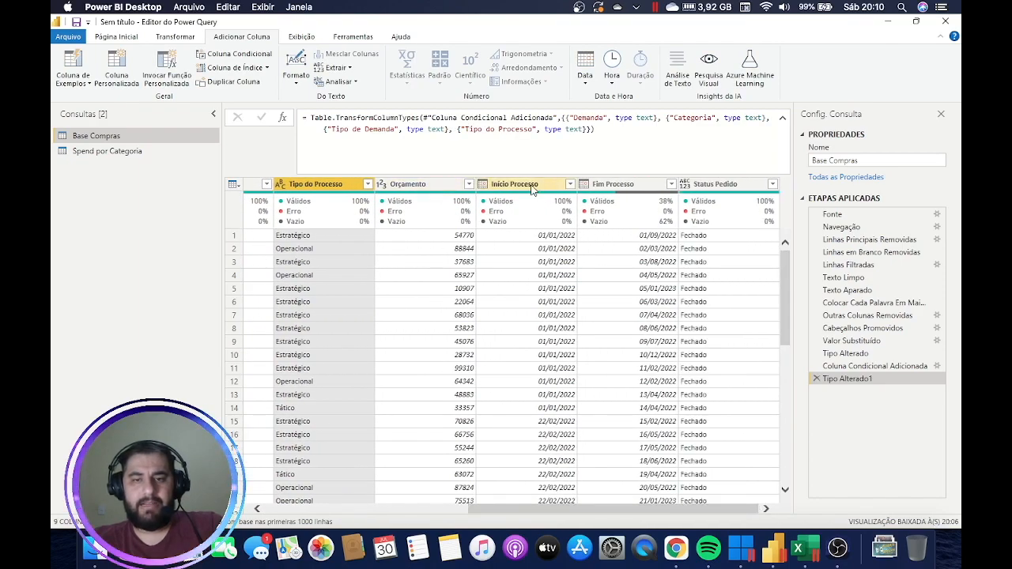
pyautogui.click(684, 184)
pyautogui.click(712, 331)
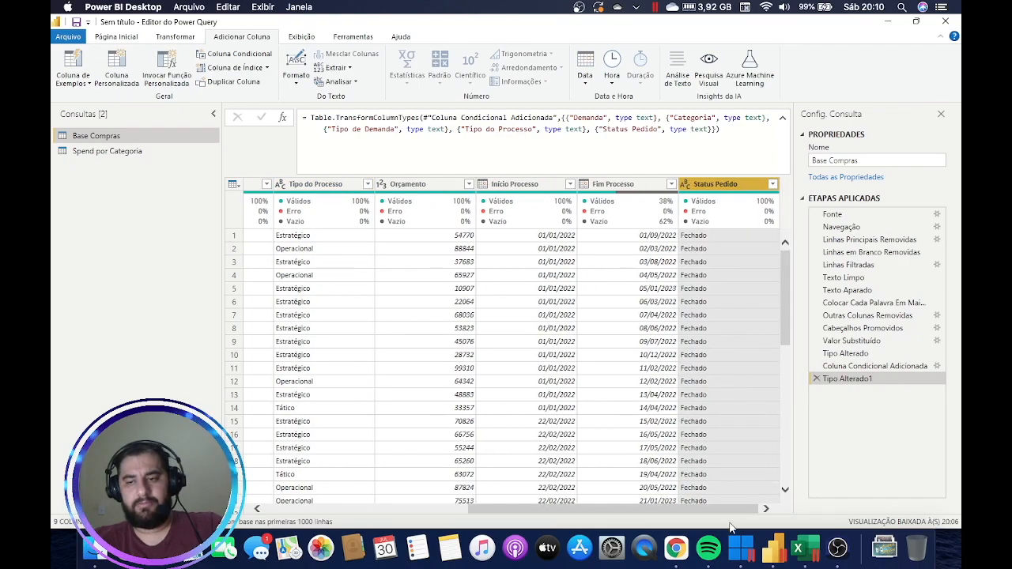
# Review the applied steps of Base Compras and compare the Fim Processo and Status Pedido values down the rows.
pyautogui.moveTo(749, 509); pyautogui.dragTo(458, 514)
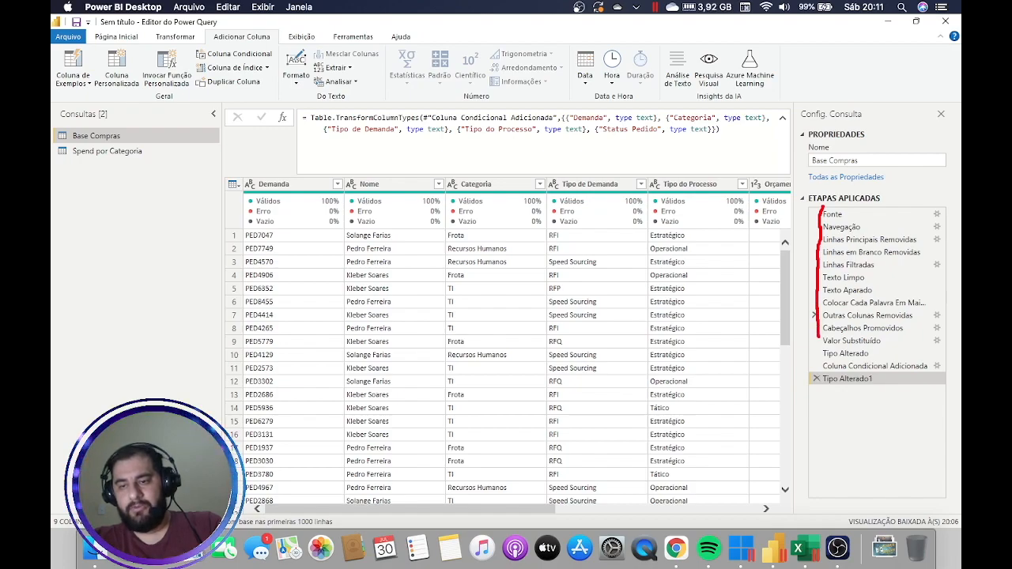
pyautogui.moveTo(815, 378)
pyautogui.mouseDown()
pyautogui.moveTo(844, 406)
pyautogui.moveTo(939, 358)
pyautogui.moveTo(931, 200)
pyautogui.moveTo(820, 208)
pyautogui.mouseUp()
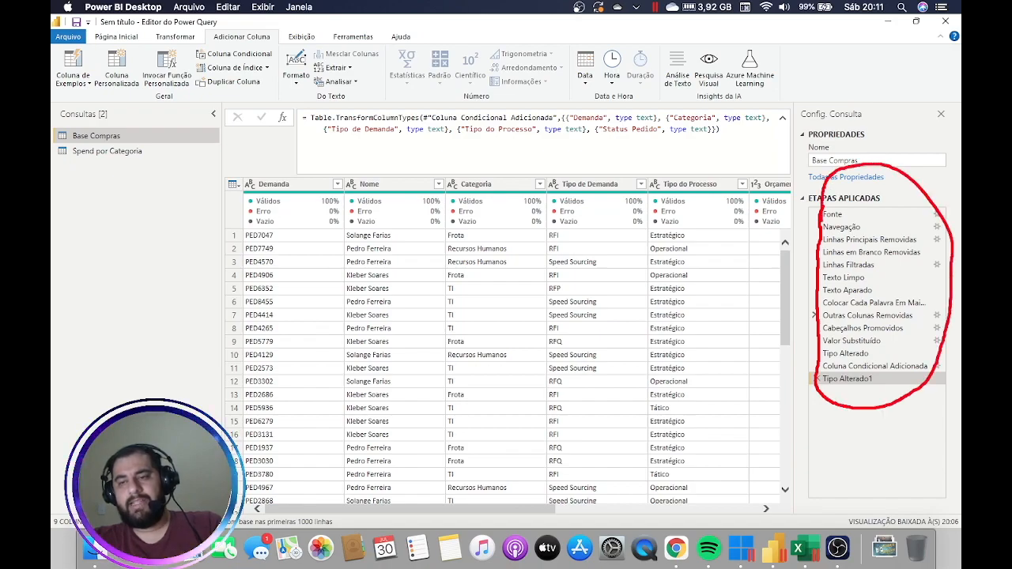
pyautogui.press('Escape')
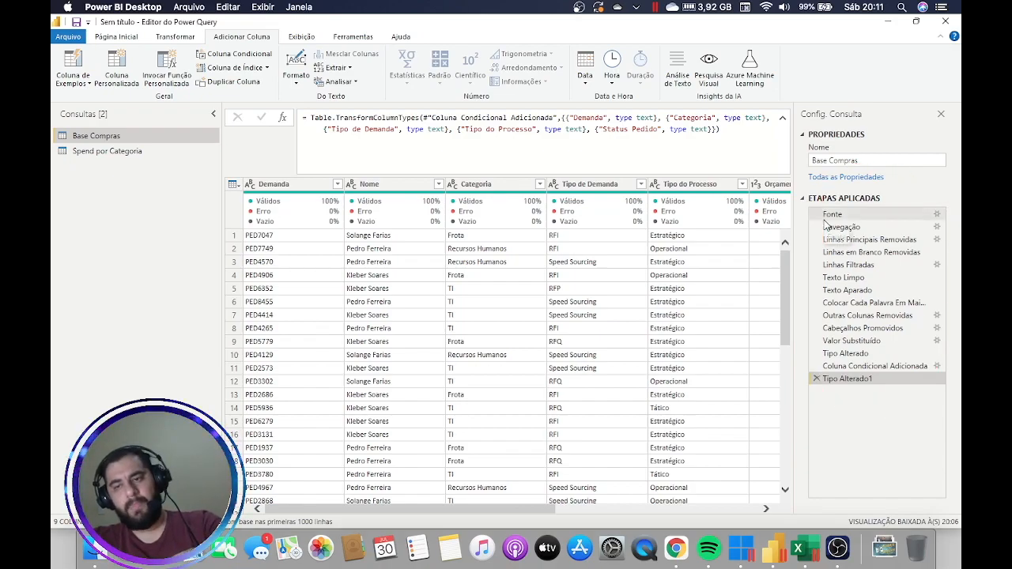
pyautogui.hscroll(5, 483, 508)
pyautogui.hscroll(-5, 484, 508)
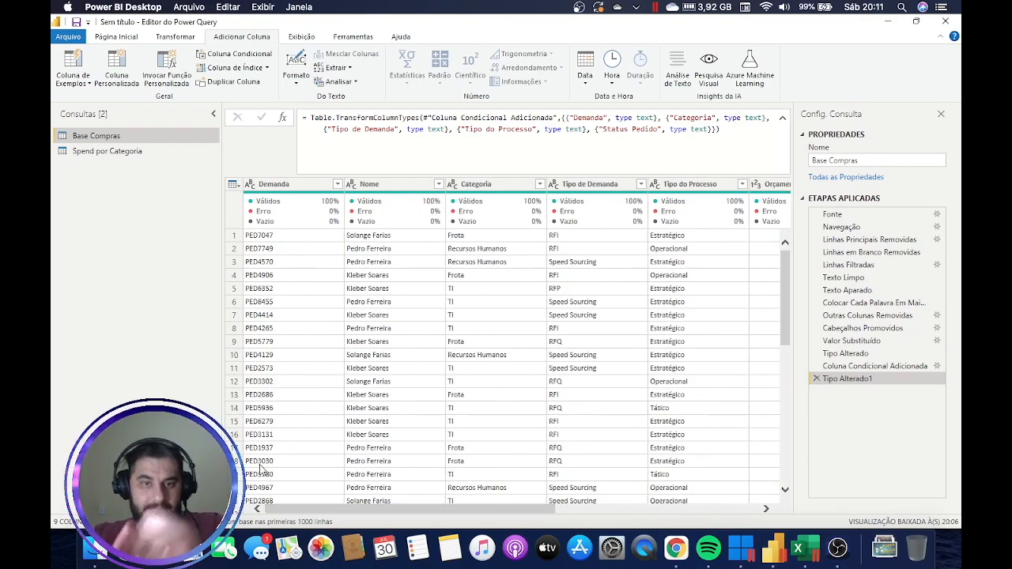
pyautogui.moveTo(331, 512); pyautogui.dragTo(562, 518)
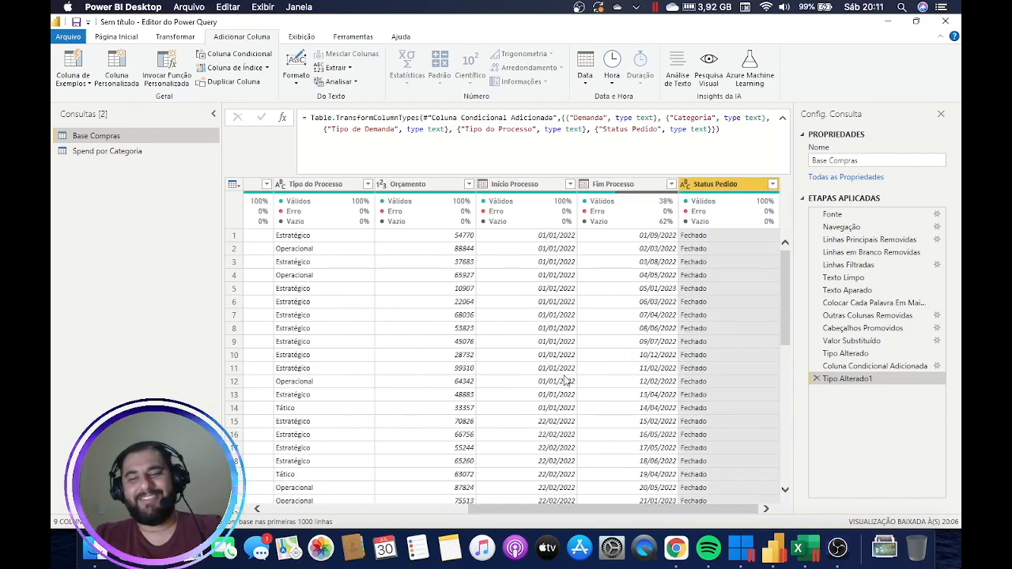
pyautogui.scroll(-10, 574, 372)
pyautogui.scroll(-20, 574, 371)
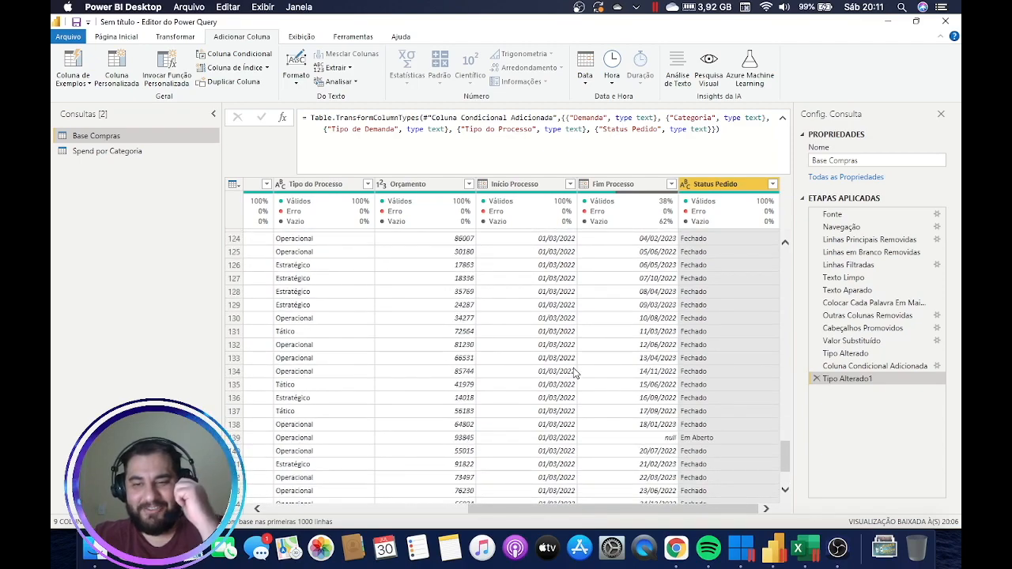
pyautogui.scroll(-18, 585, 383)
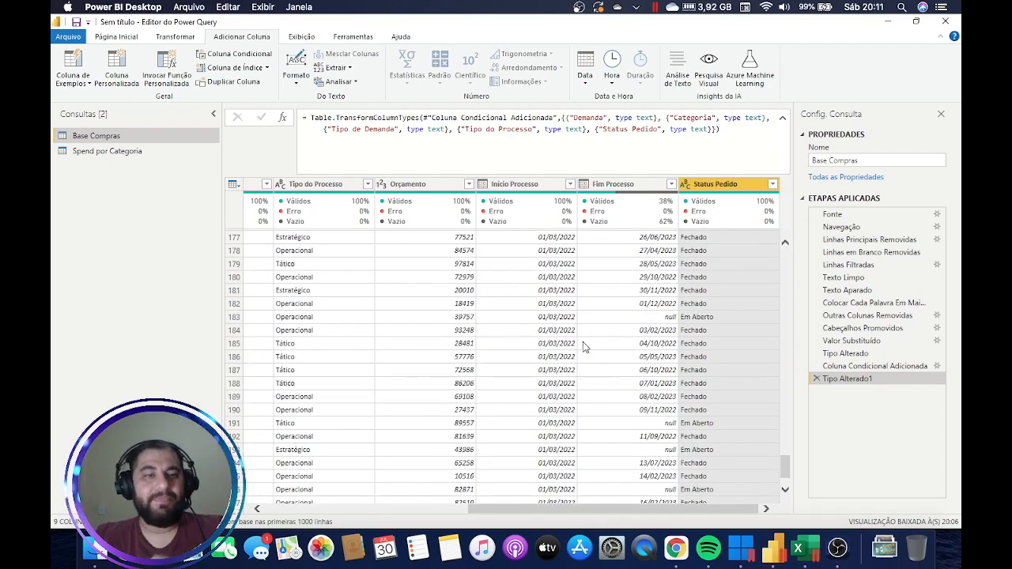
# Open the Spend por Categoria query and examine the January and February category values in its source sheet in Excel.
pyautogui.click(146, 155)
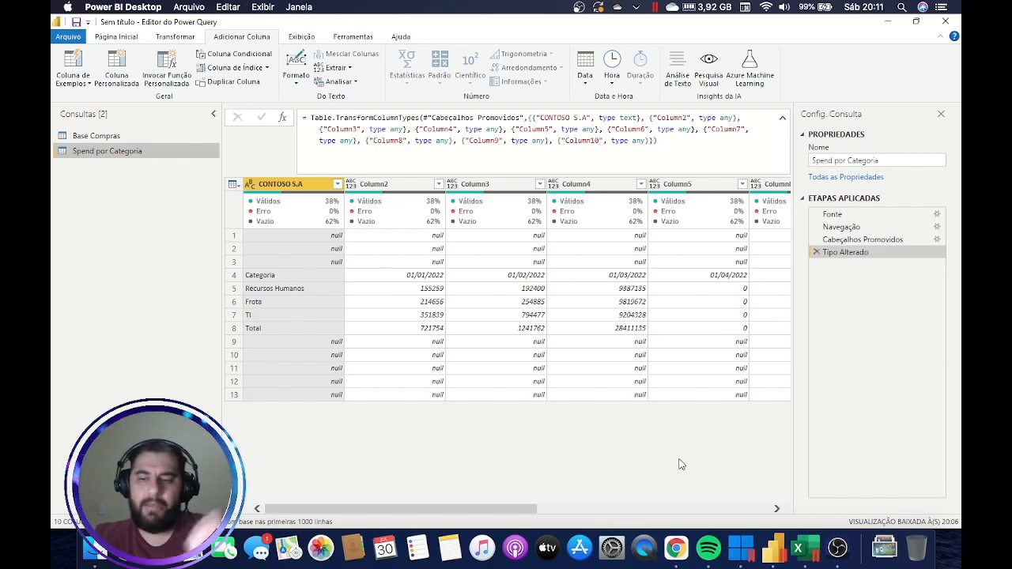
pyautogui.click(798, 548)
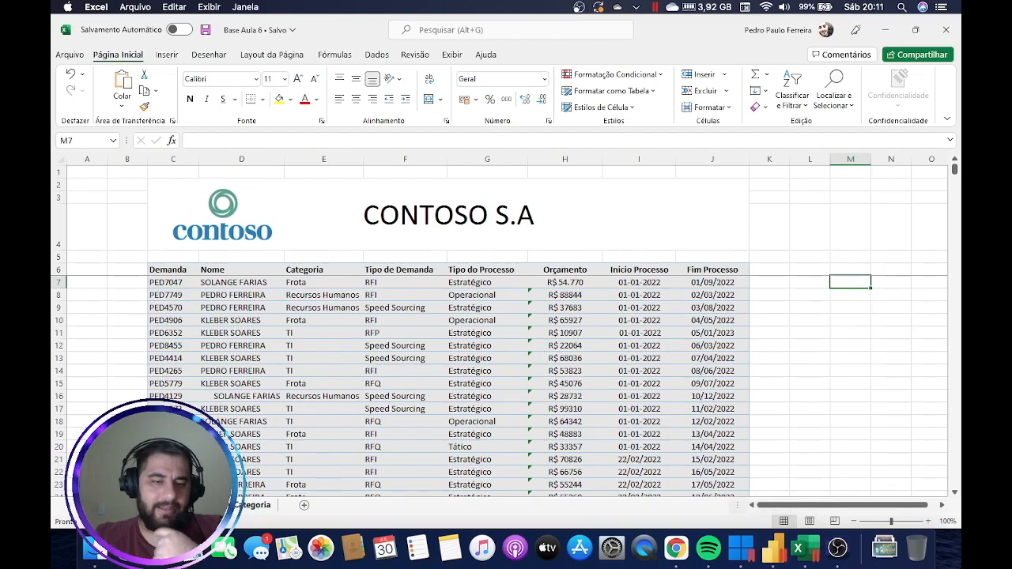
pyautogui.click(276, 295)
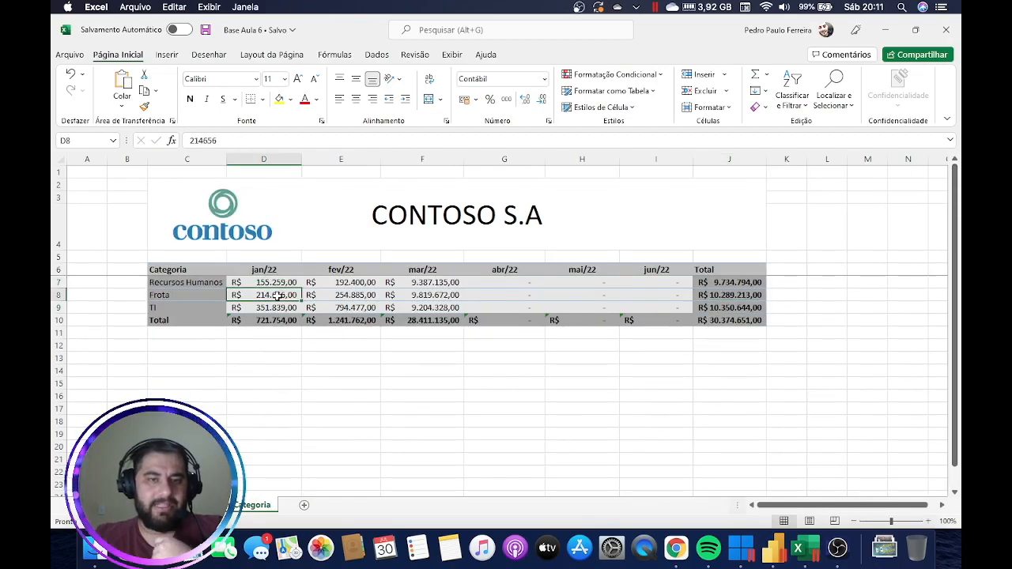
pyautogui.click(284, 306)
pyautogui.click(343, 296)
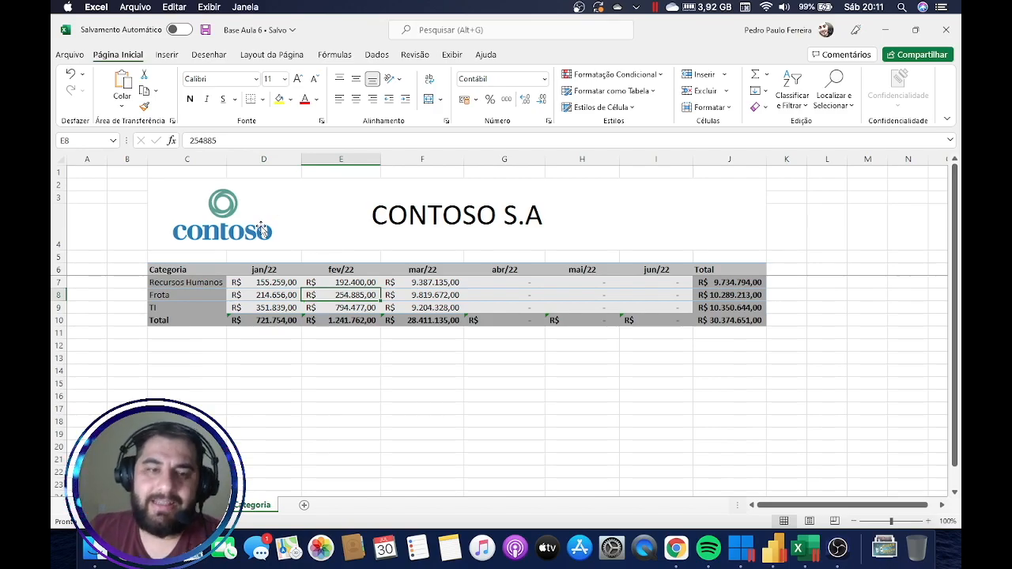
# Compare the Spend por Categoria query in Power BI with the jan/22, fev/22 and mar/22 headers in the Excel sheet, returning to the query.
pyautogui.click(779, 556)
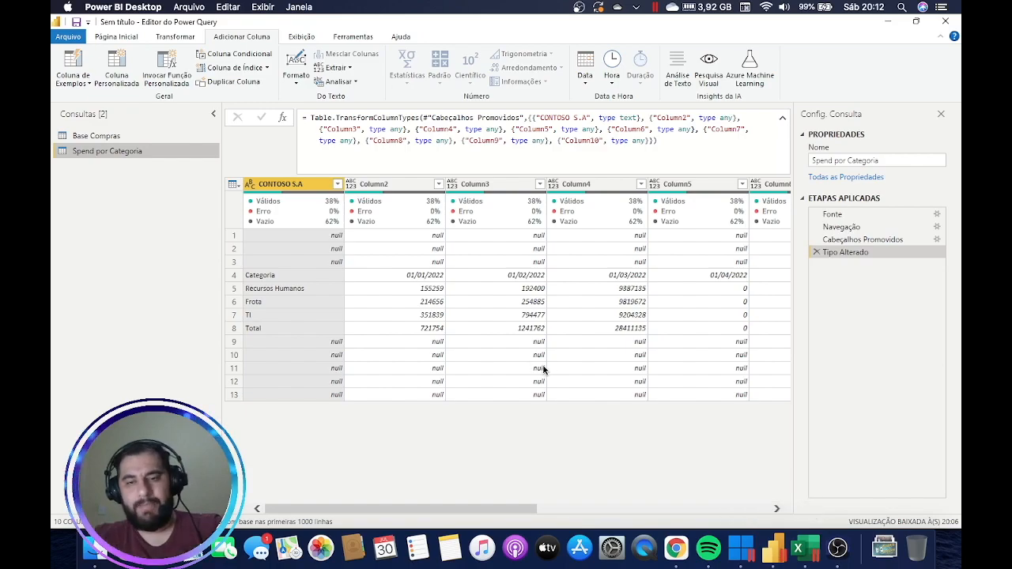
pyautogui.click(806, 558)
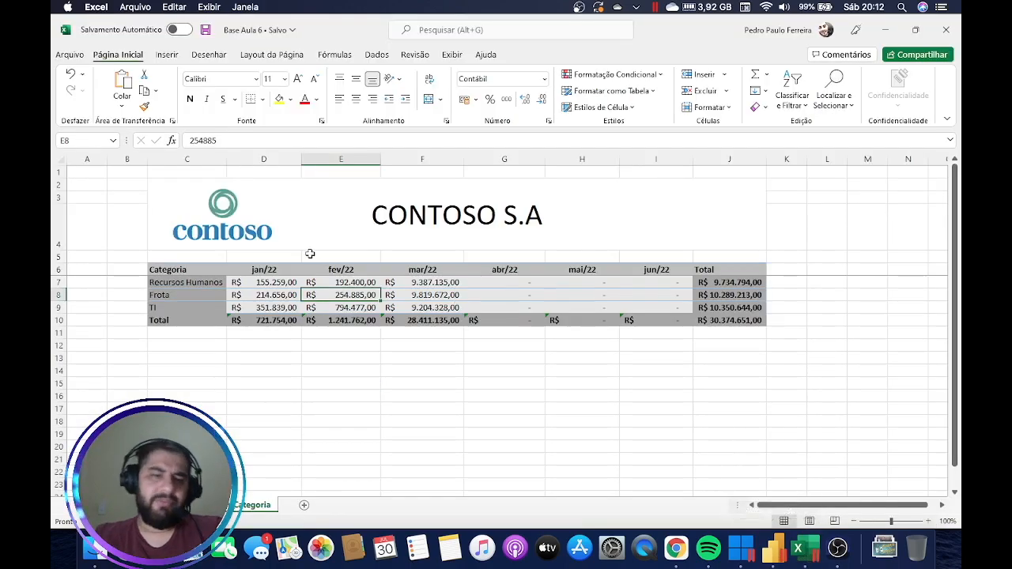
pyautogui.click(265, 271)
pyautogui.click(350, 268)
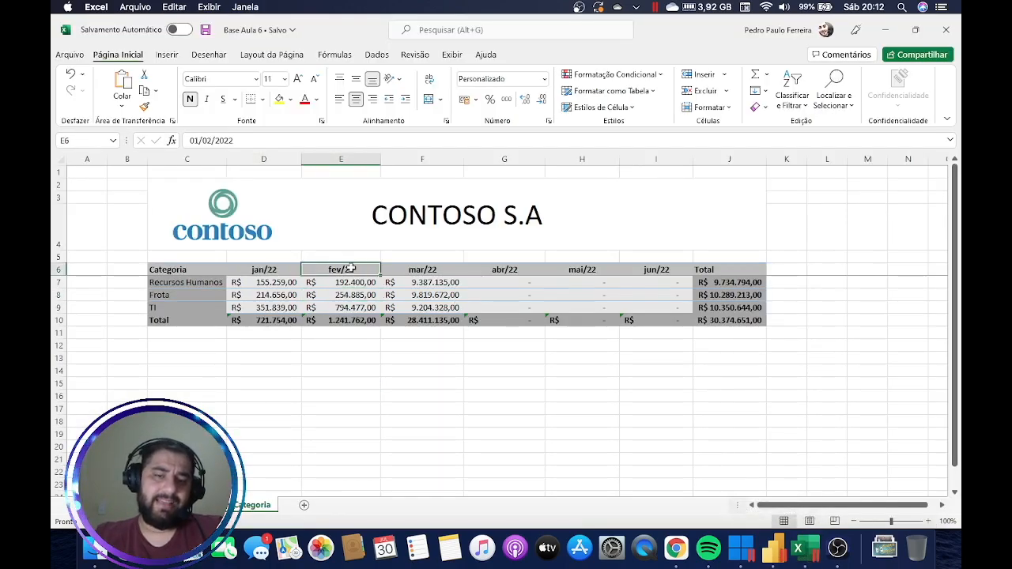
pyautogui.click(419, 275)
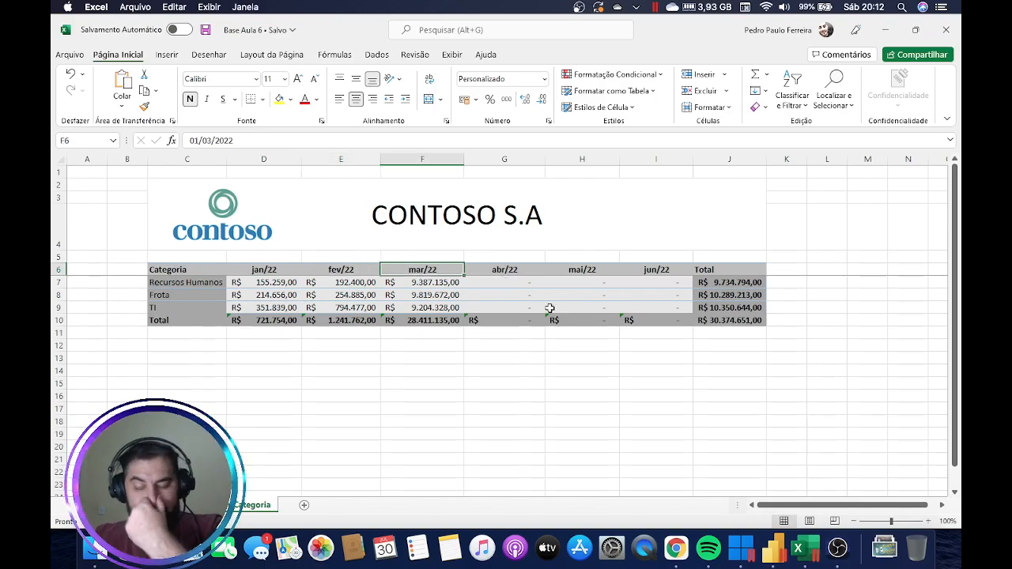
pyautogui.click(775, 558)
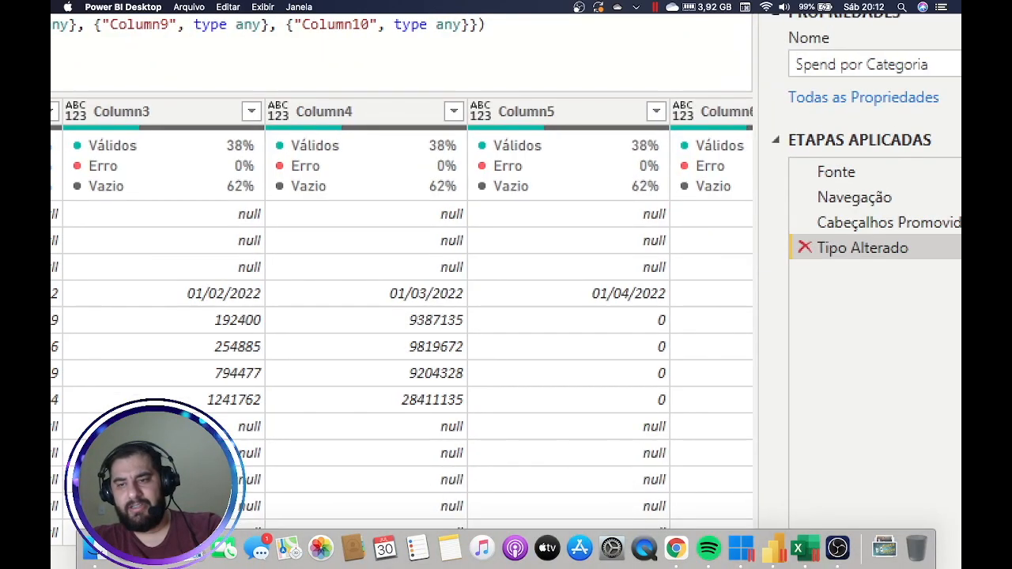
pyautogui.click(830, 256)
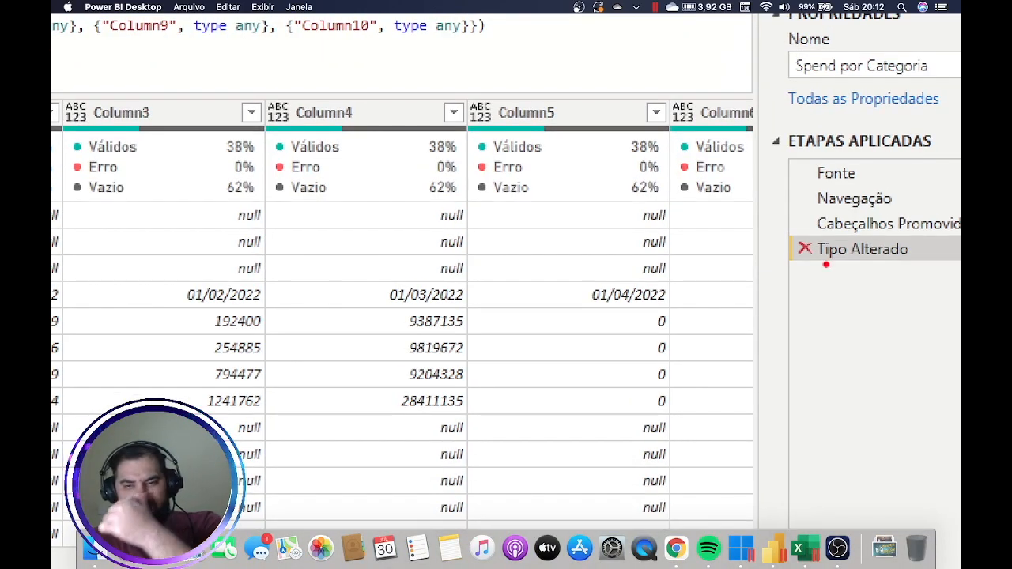
pyautogui.moveTo(822, 271); pyautogui.dragTo(860, 273)
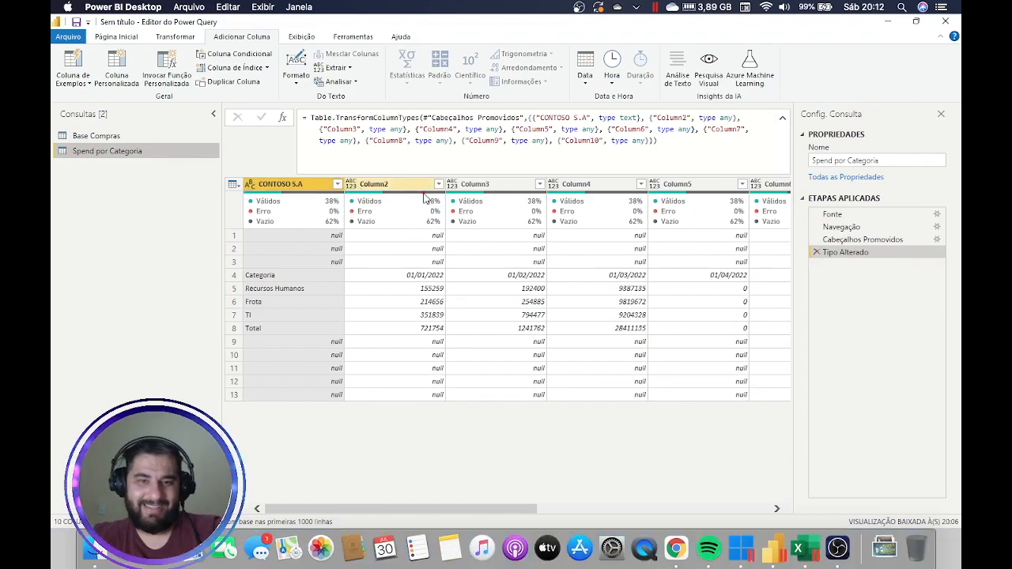
pyautogui.moveTo(369, 173); pyautogui.dragTo(345, 177)
pyautogui.moveTo(416, 194); pyautogui.dragTo(692, 211)
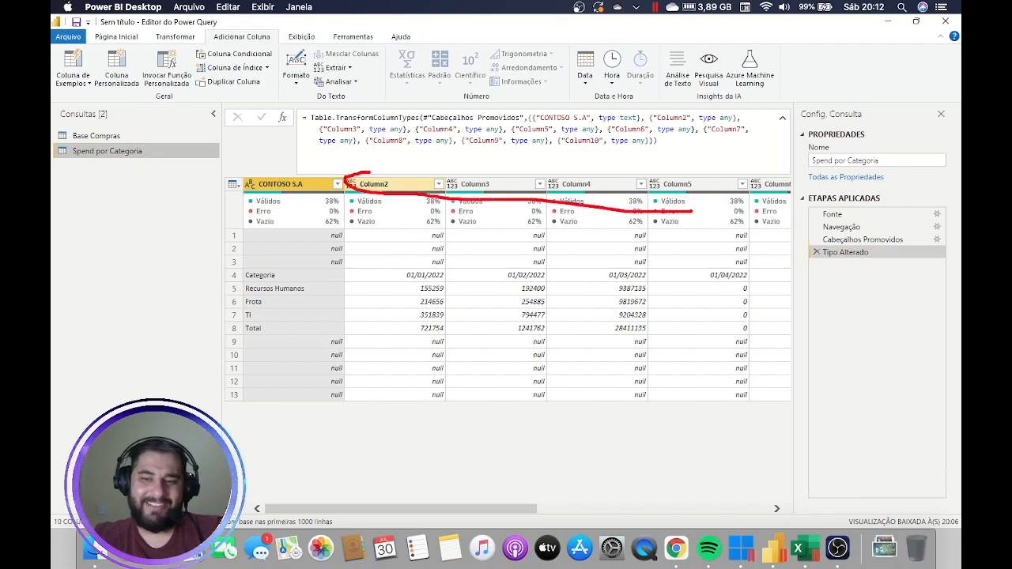
pyautogui.moveTo(633, 200)
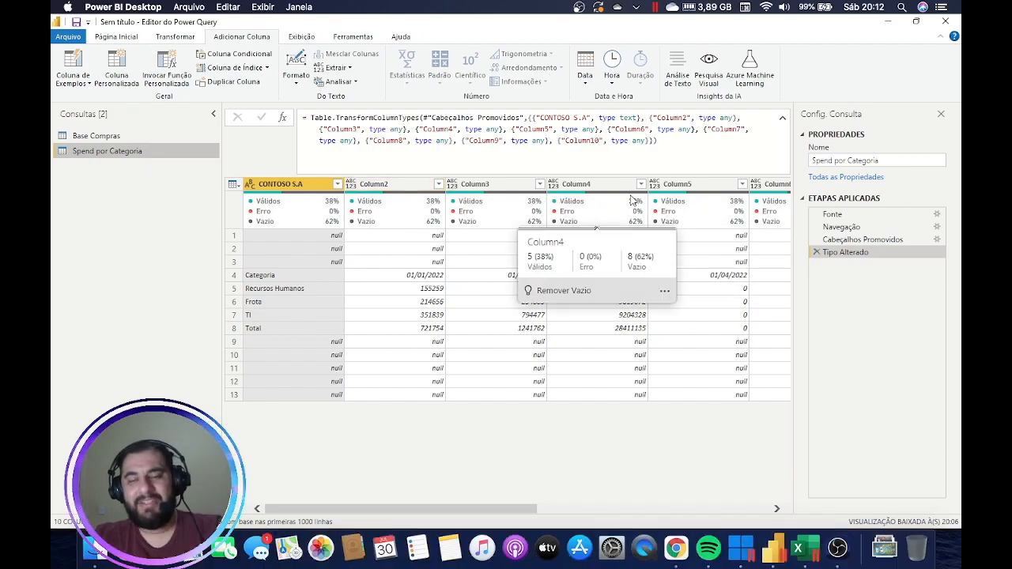
# Delete the Tipo Alterado and Cabeçalhos Promovidos applied steps from the Spend por Categoria query.
pyautogui.click(815, 251)
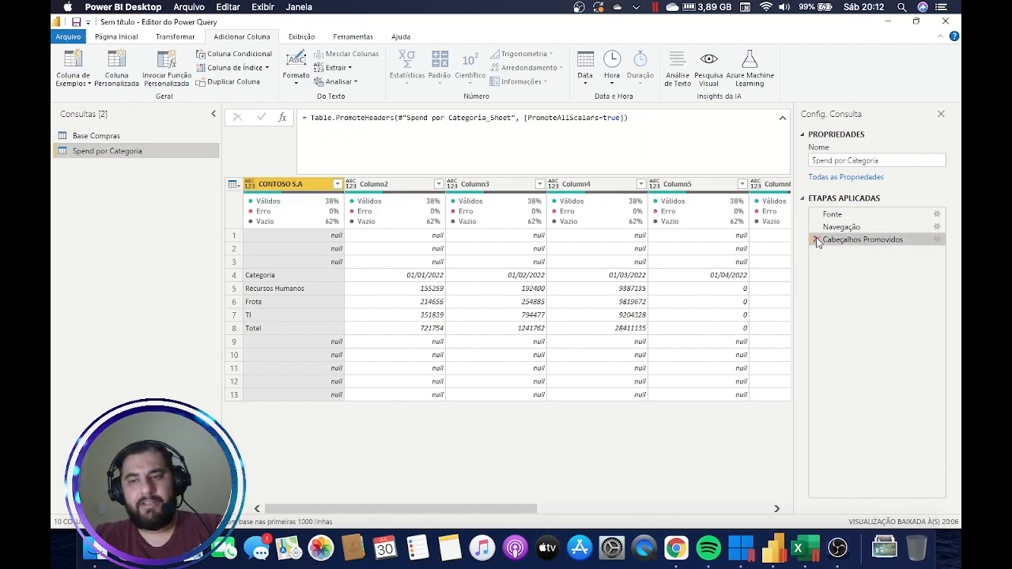
pyautogui.click(816, 239)
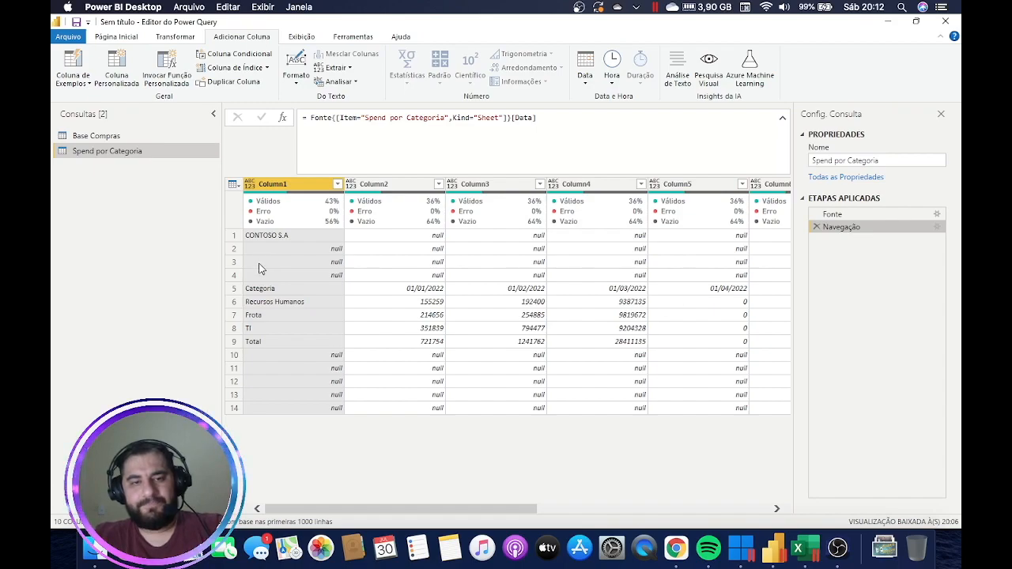
# Remove the blank rows from the Spend por Categoria query.
pyautogui.click(337, 184)
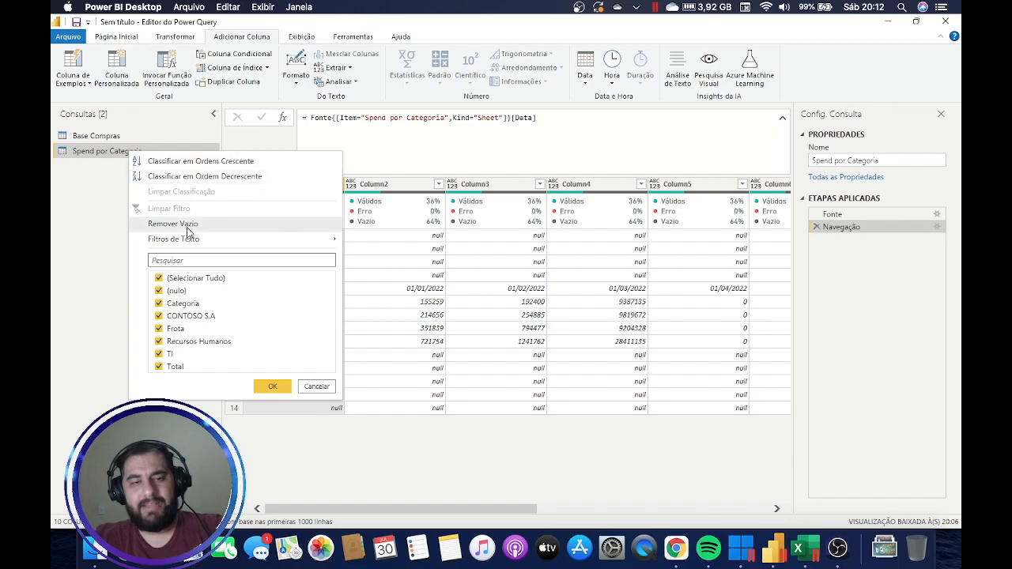
pyautogui.click(405, 260)
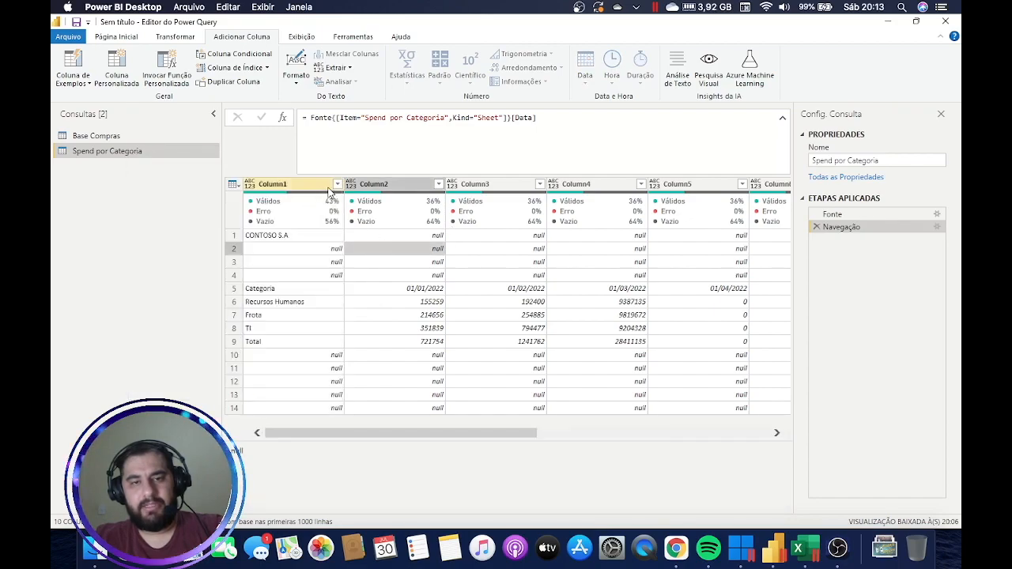
pyautogui.click(332, 190)
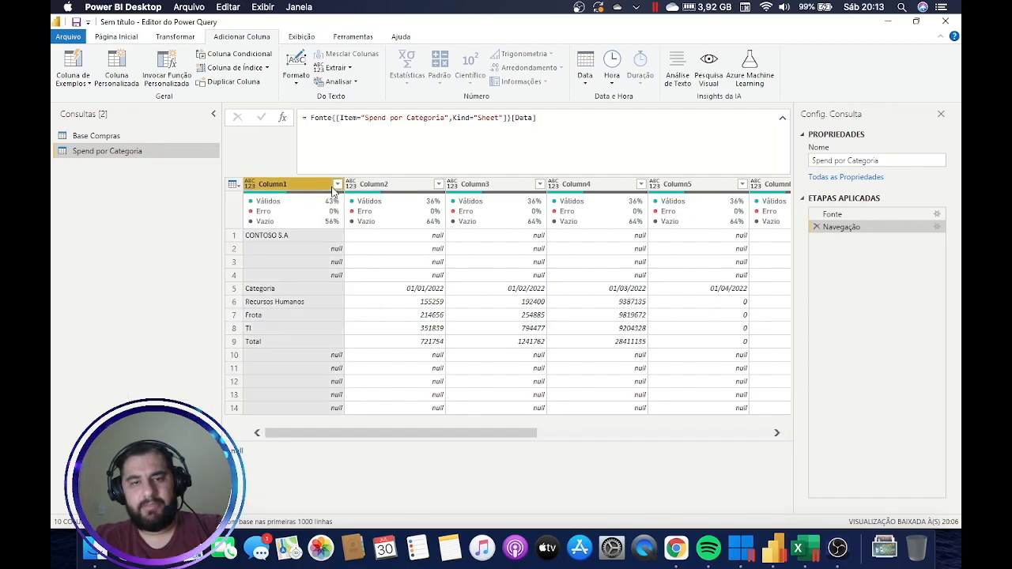
pyautogui.click(125, 37)
pyautogui.click(566, 84)
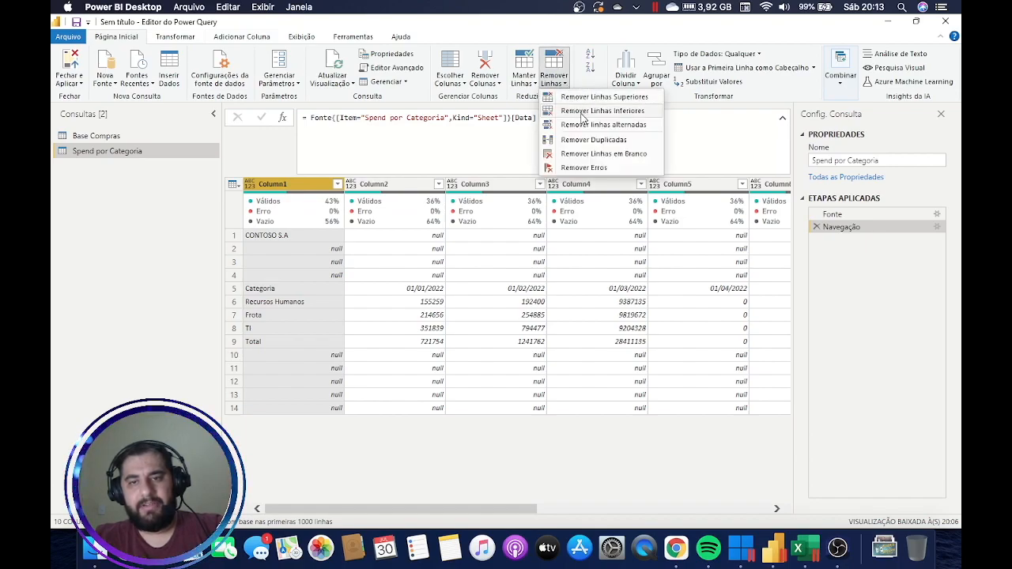
pyautogui.click(592, 154)
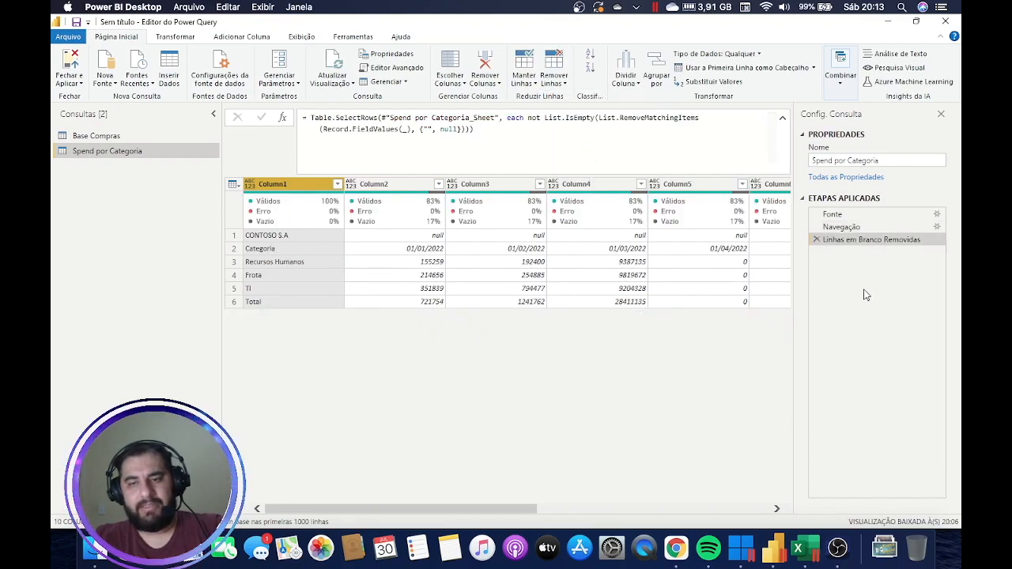
# Examine the remaining columns of the query and compare the CONTOSO S.A row with the title in the Excel sheet, returning to Power BI.
pyautogui.moveTo(498, 508); pyautogui.dragTo(804, 521)
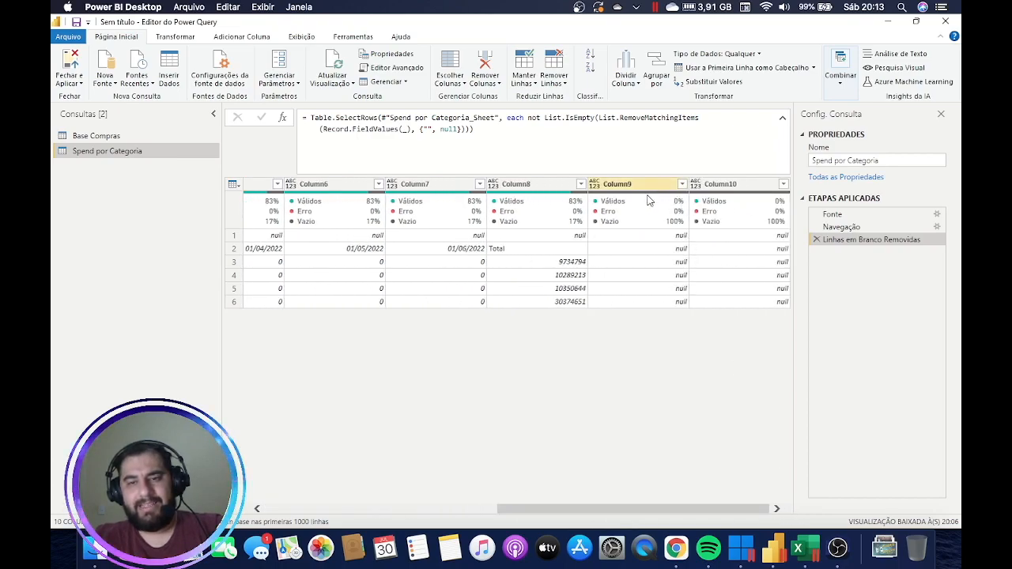
pyautogui.moveTo(716, 509); pyautogui.dragTo(365, 498)
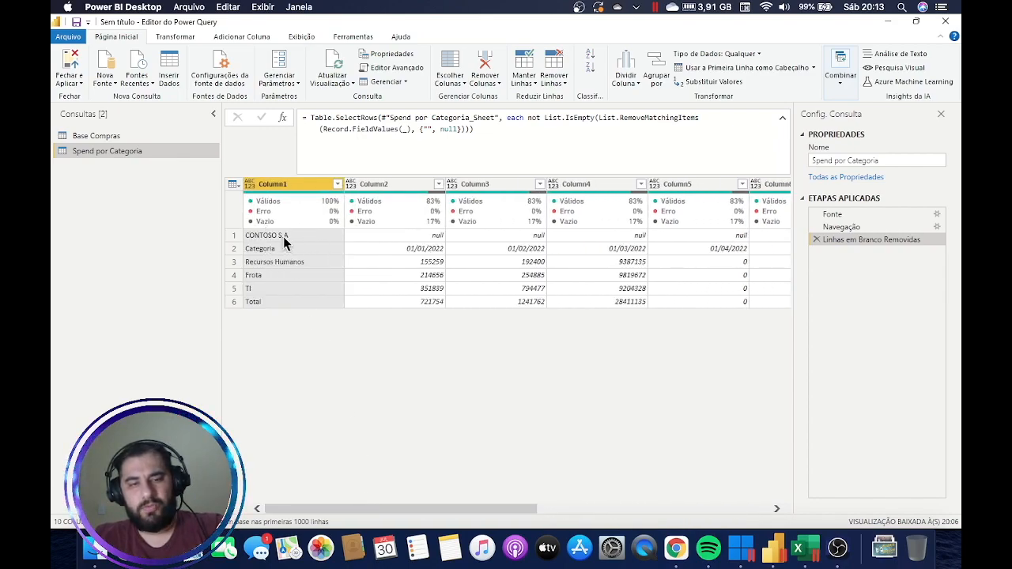
pyautogui.click(798, 547)
pyautogui.click(350, 209)
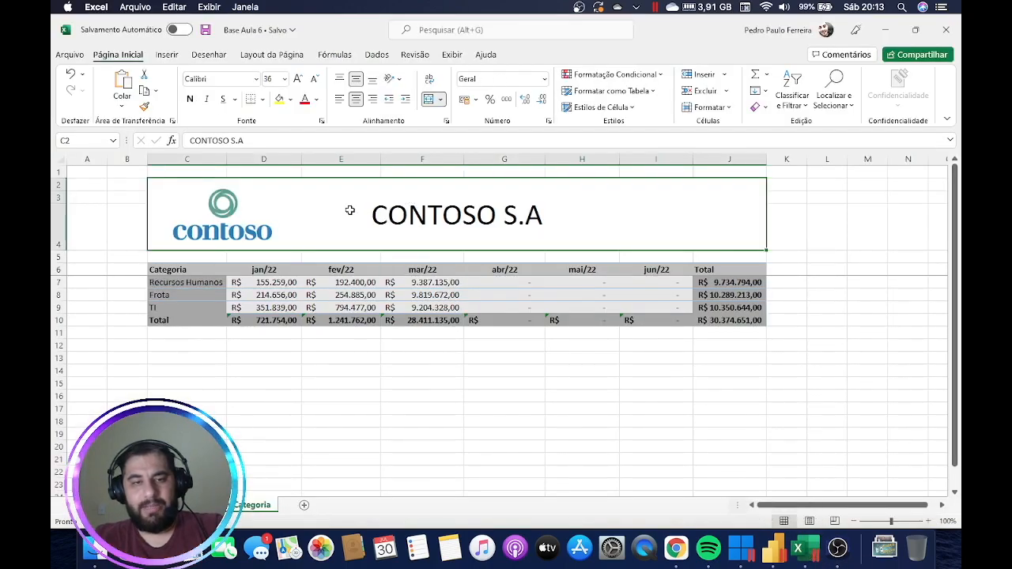
pyautogui.click(779, 550)
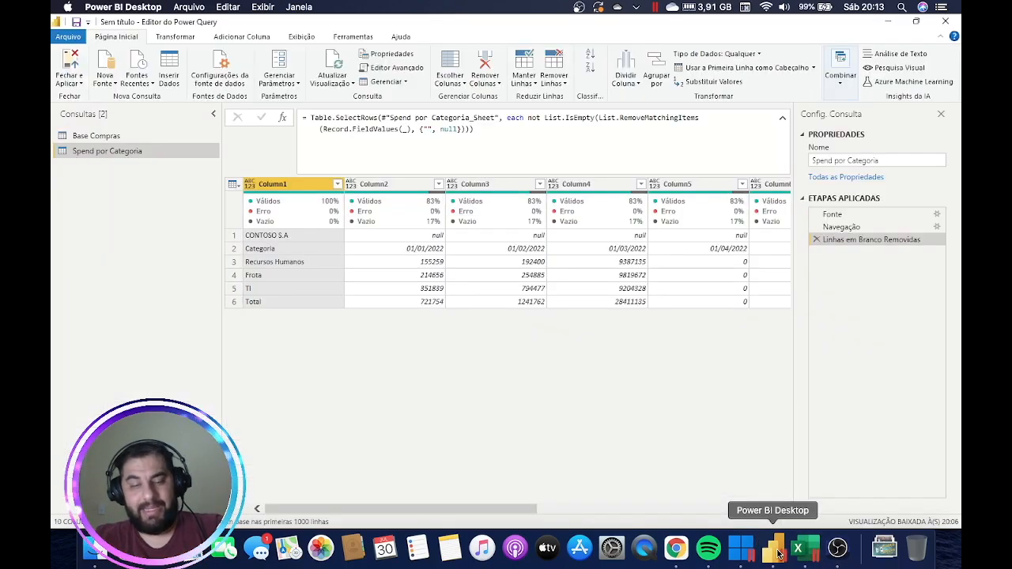
# Filter Column1 to exclude the CONTOSO S.A and Total rows.
pyautogui.click(425, 307)
pyautogui.click(275, 303)
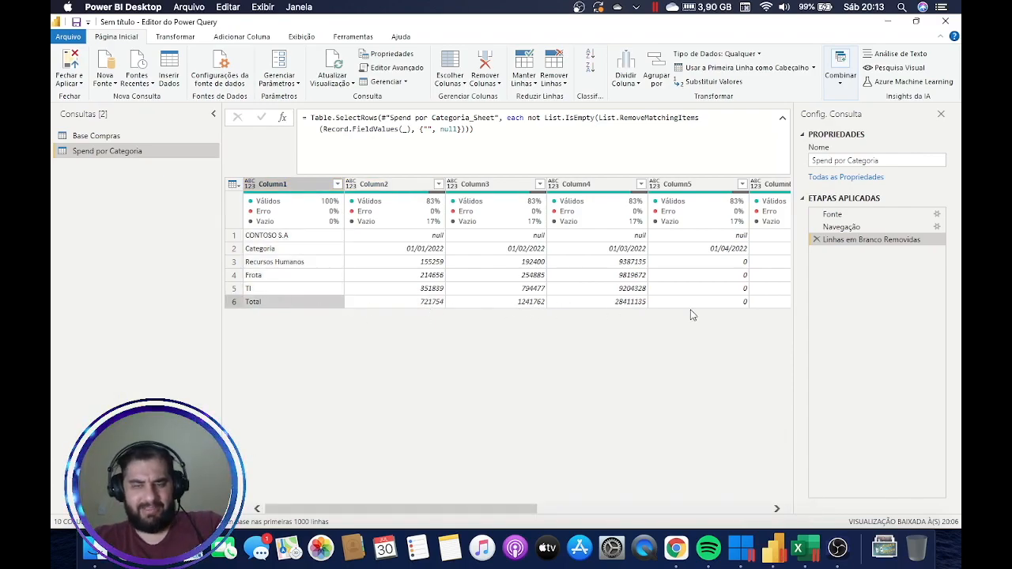
pyautogui.click(338, 183)
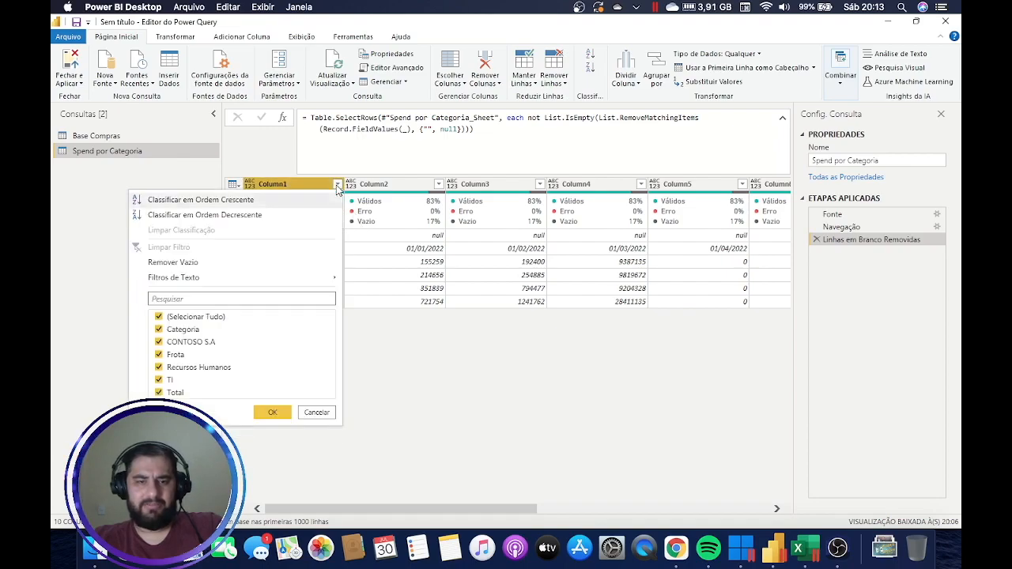
pyautogui.click(200, 344)
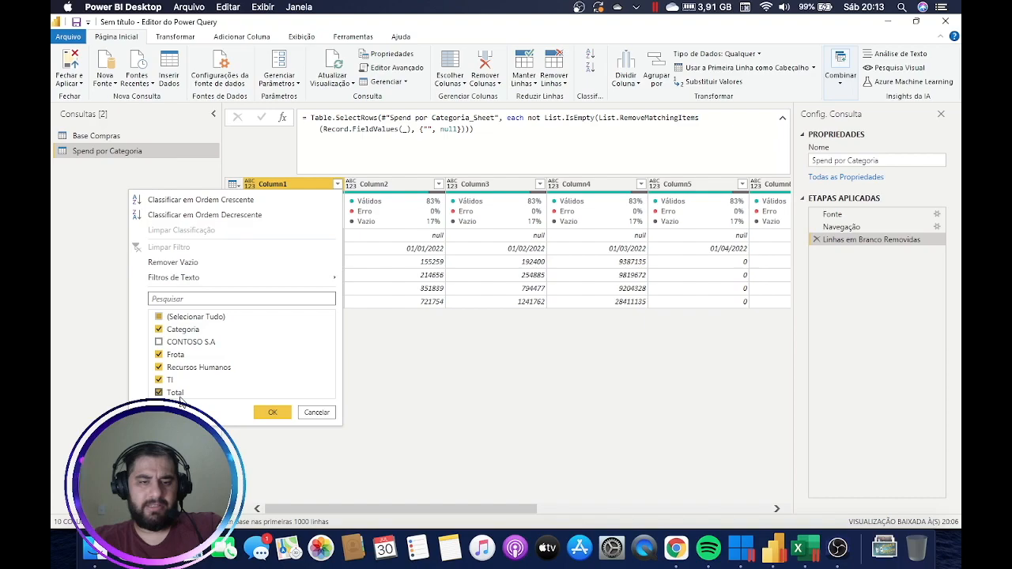
pyautogui.click(271, 412)
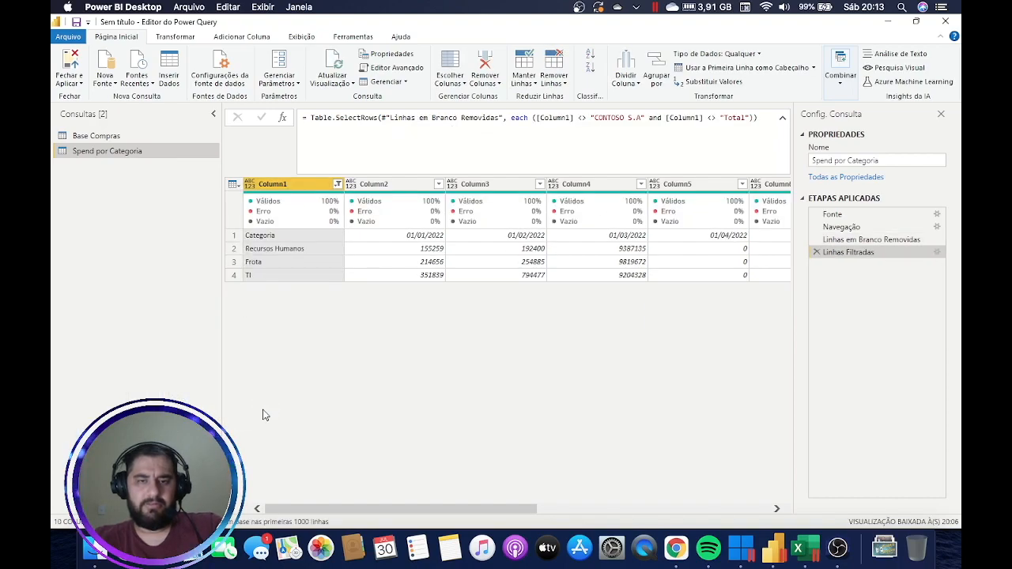
# Review the month columns of Spend por Categoria, from 01/01/2022 to 01/06/2022, and the Total and empty columns after them.
pyautogui.moveTo(437, 507); pyautogui.dragTo(725, 509)
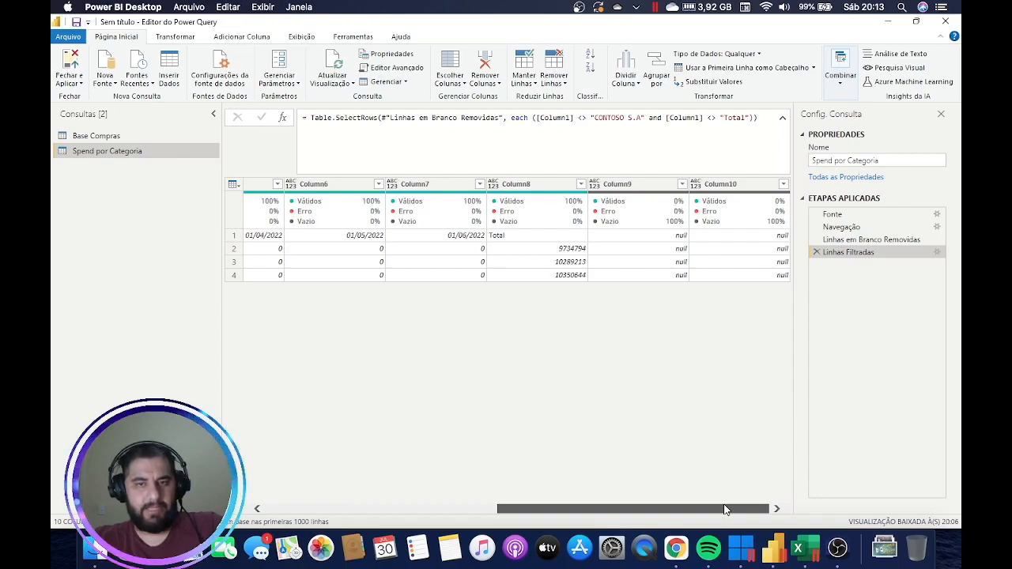
pyautogui.moveTo(723, 507); pyautogui.dragTo(324, 485)
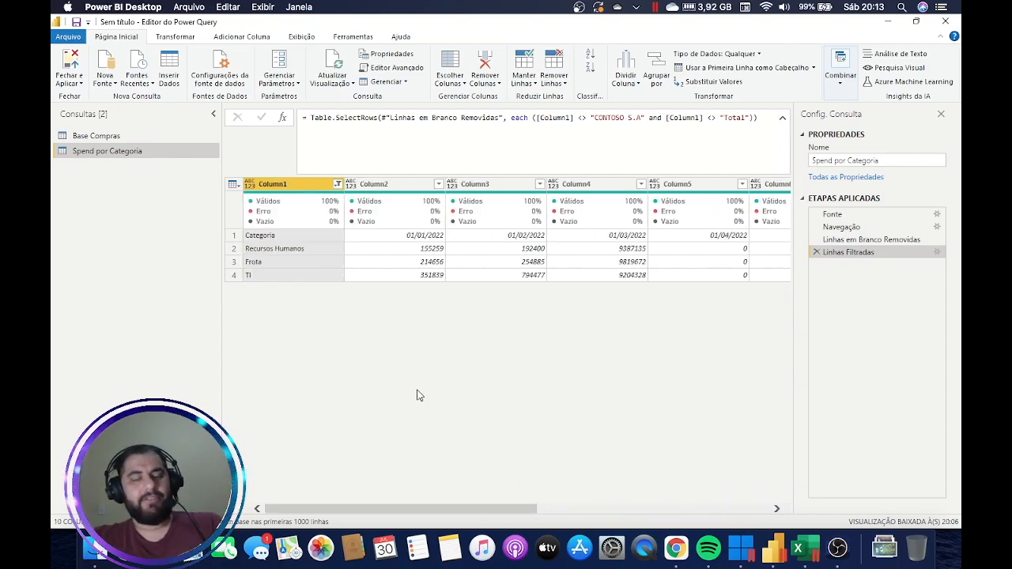
pyautogui.moveTo(442, 507); pyautogui.dragTo(468, 508)
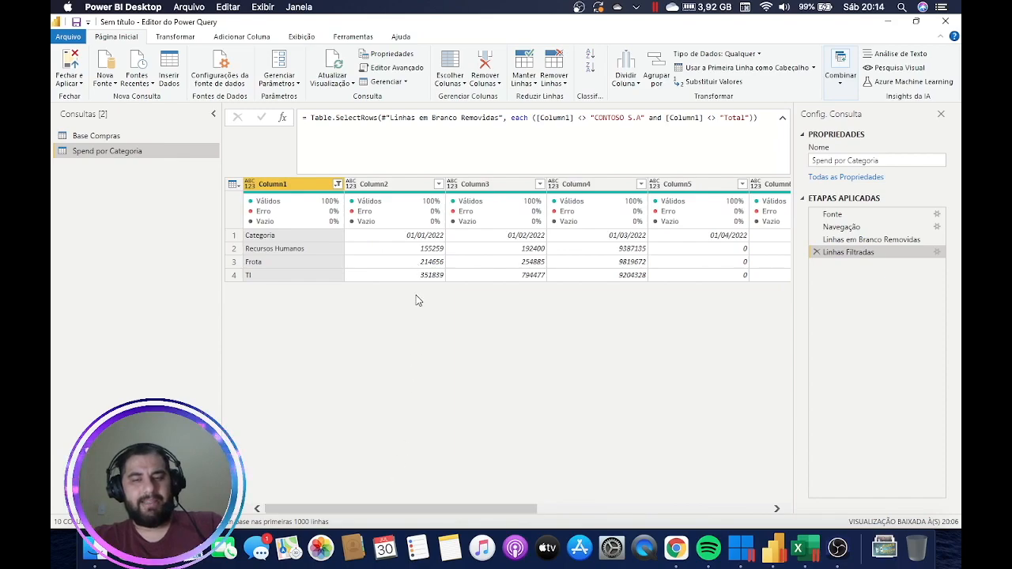
pyautogui.click(425, 250)
pyautogui.click(499, 250)
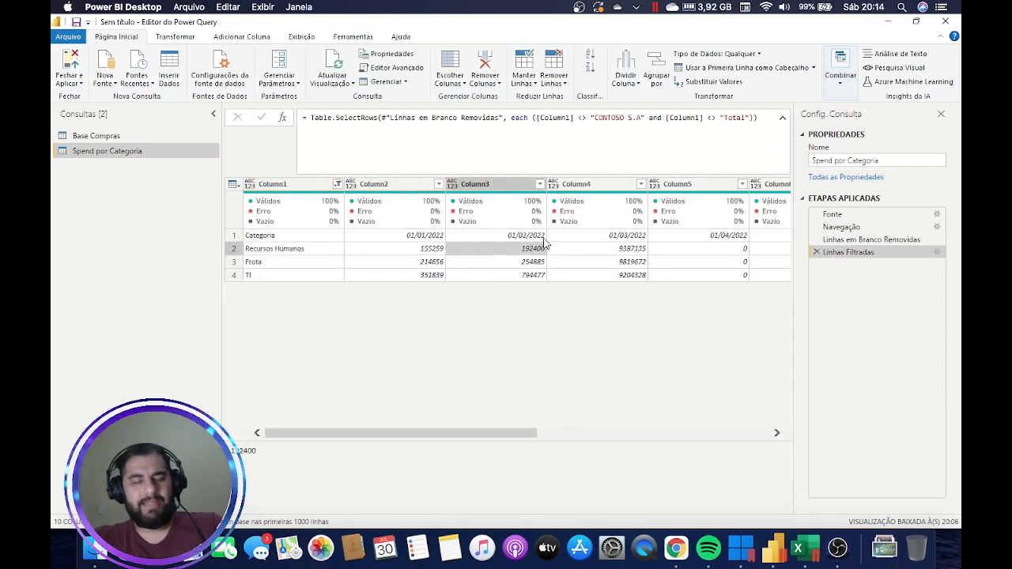
pyautogui.click(603, 247)
pyautogui.click(696, 250)
pyautogui.moveTo(475, 432); pyautogui.dragTo(680, 427)
pyautogui.click(506, 237)
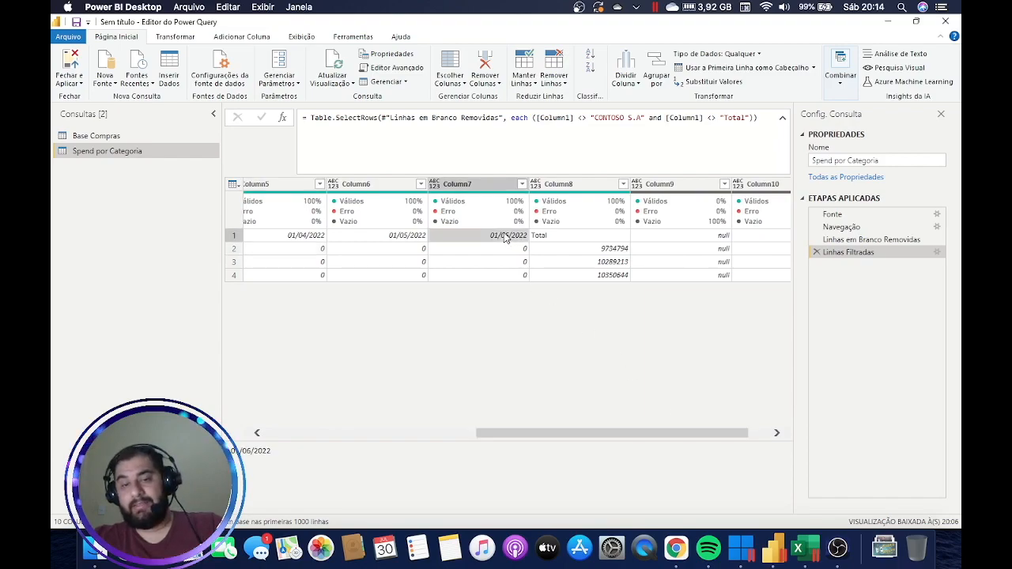
pyautogui.moveTo(606, 435)
pyautogui.mouseDown()
pyautogui.moveTo(472, 438)
pyautogui.moveTo(623, 438)
pyautogui.mouseUp()
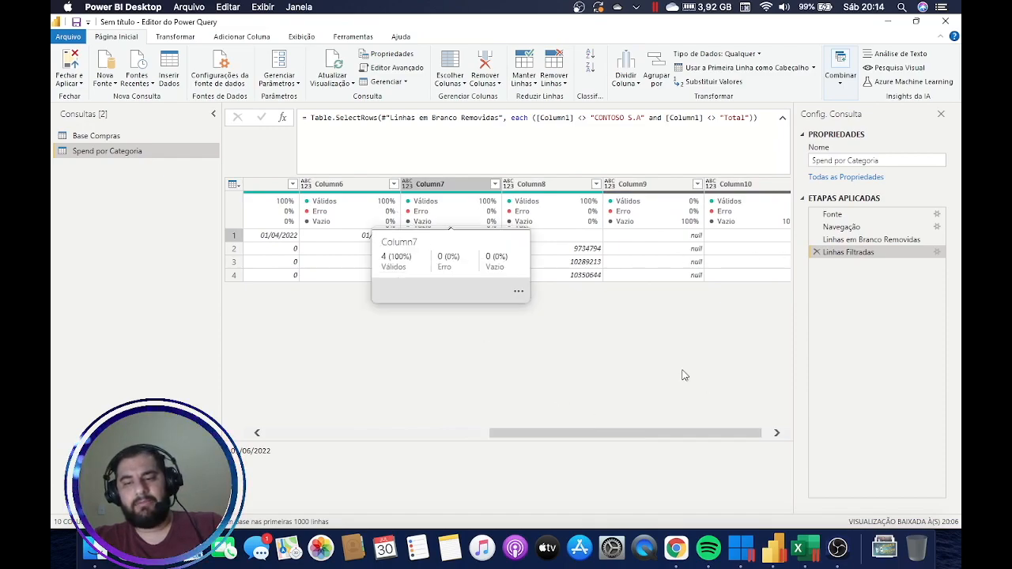
# Insert an empty column before Total in the Excel sheet and delete it again, returning to the query in Power BI.
pyautogui.click(793, 547)
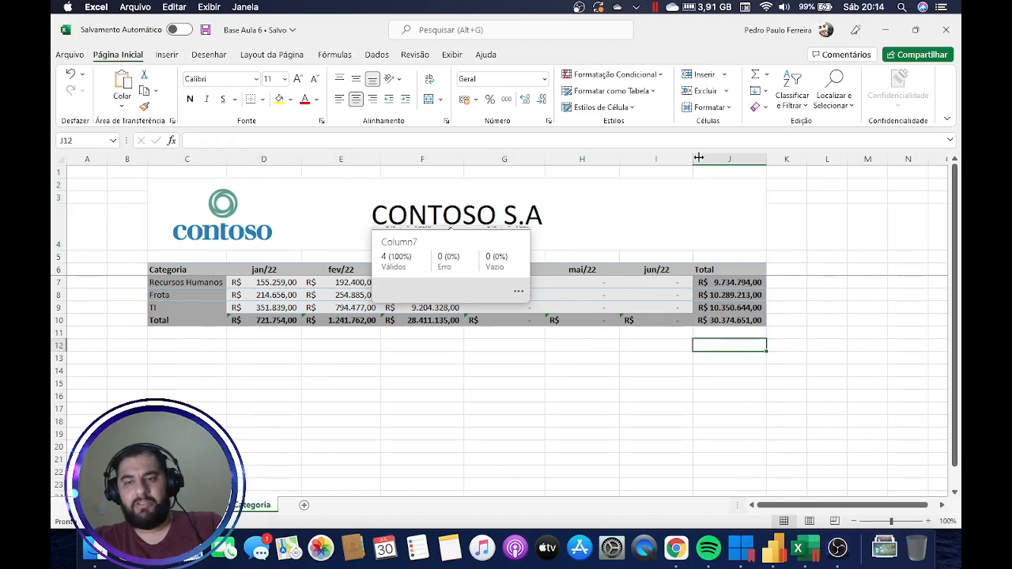
pyautogui.rightClick(723, 153)
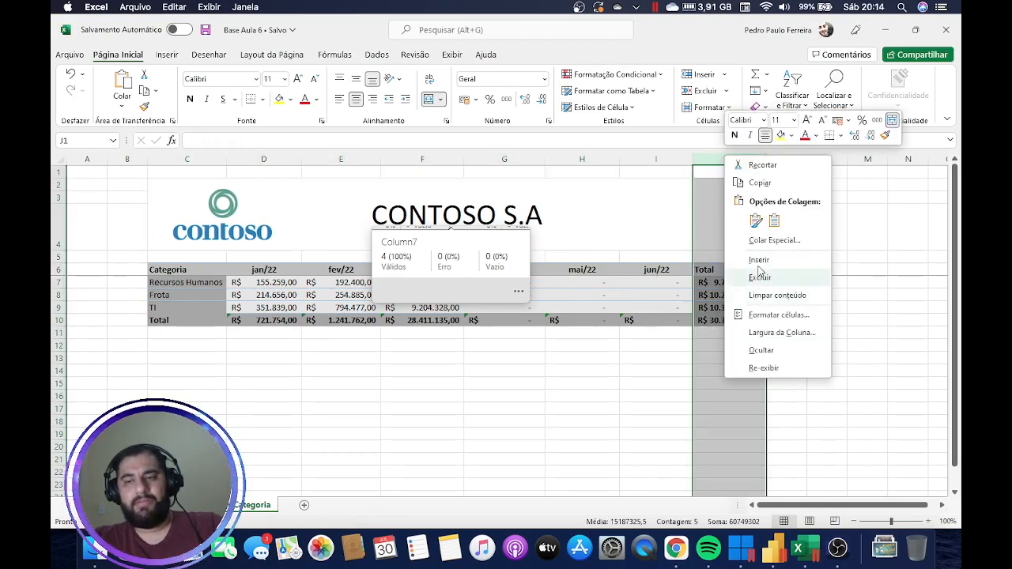
pyautogui.click(724, 297)
pyautogui.click(715, 271)
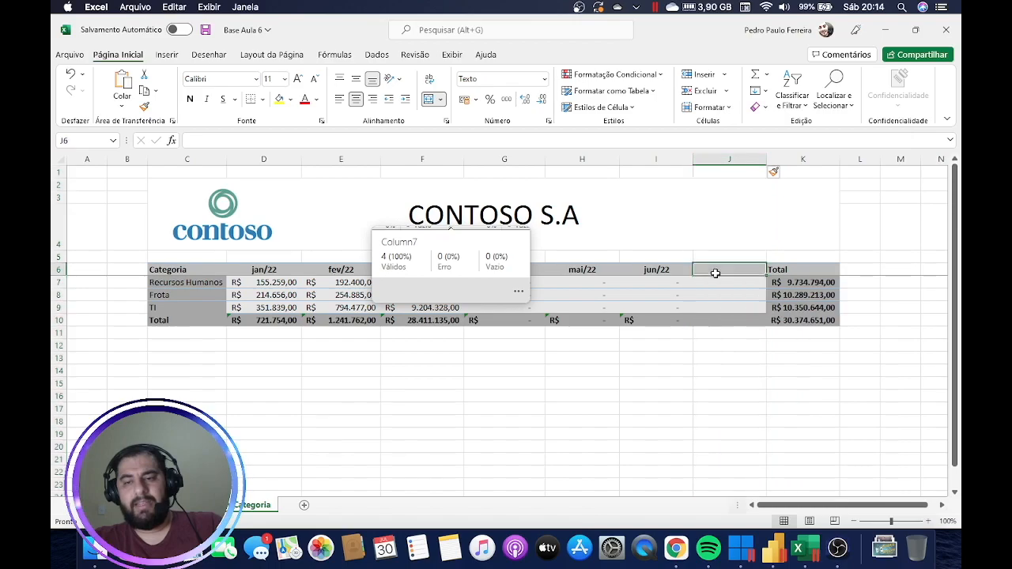
pyautogui.rightClick(723, 159)
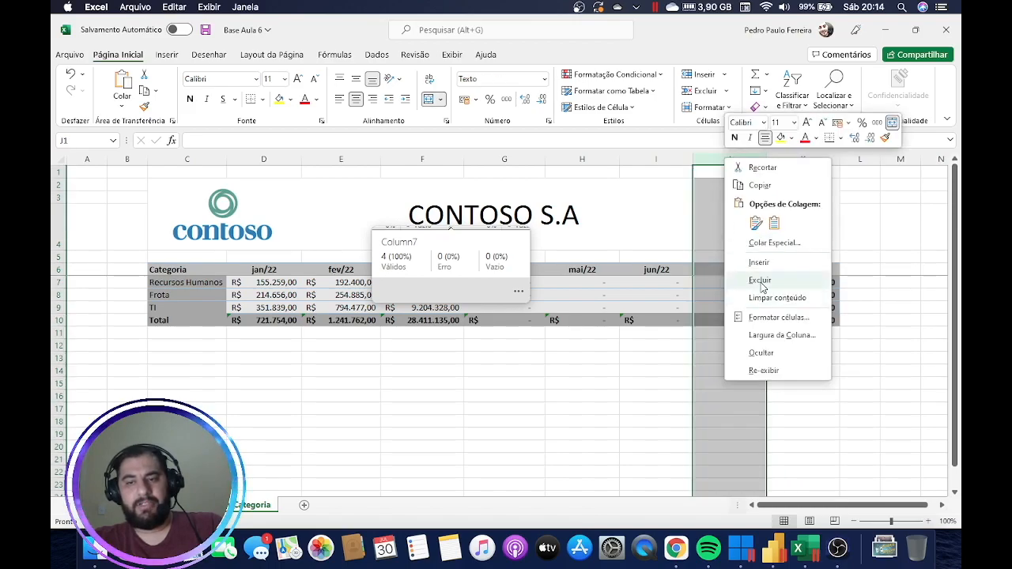
pyautogui.click(743, 309)
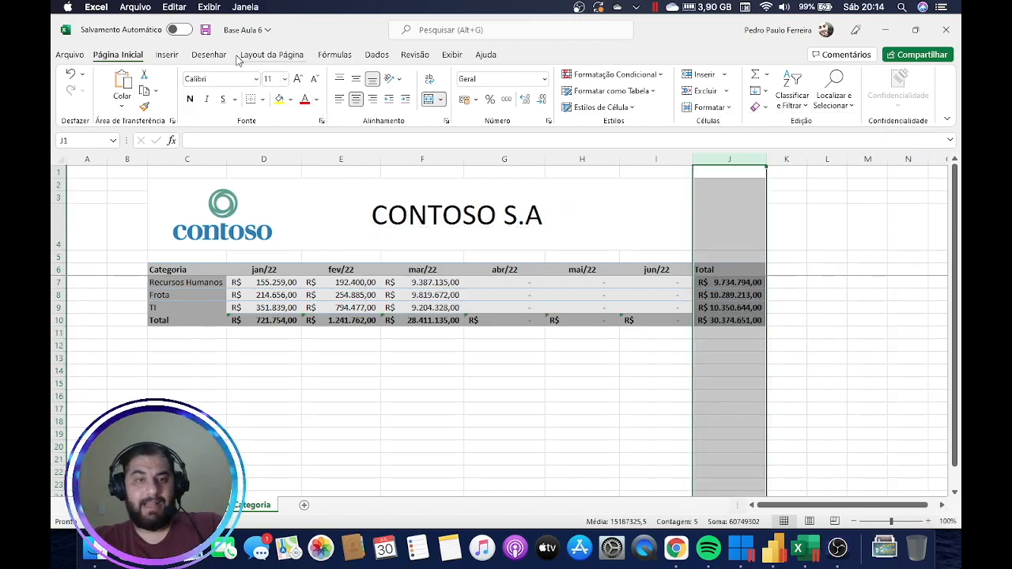
pyautogui.click(760, 549)
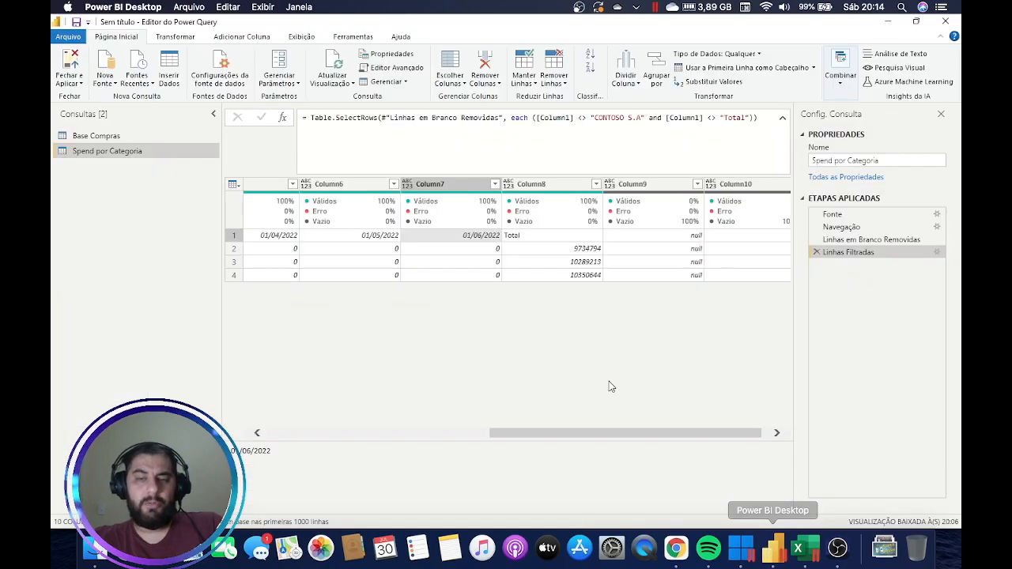
# Remove the Total column and the two empty columns after it, Column8 to Column10, from Spend por Categoria.
pyautogui.moveTo(582, 437); pyautogui.dragTo(322, 416)
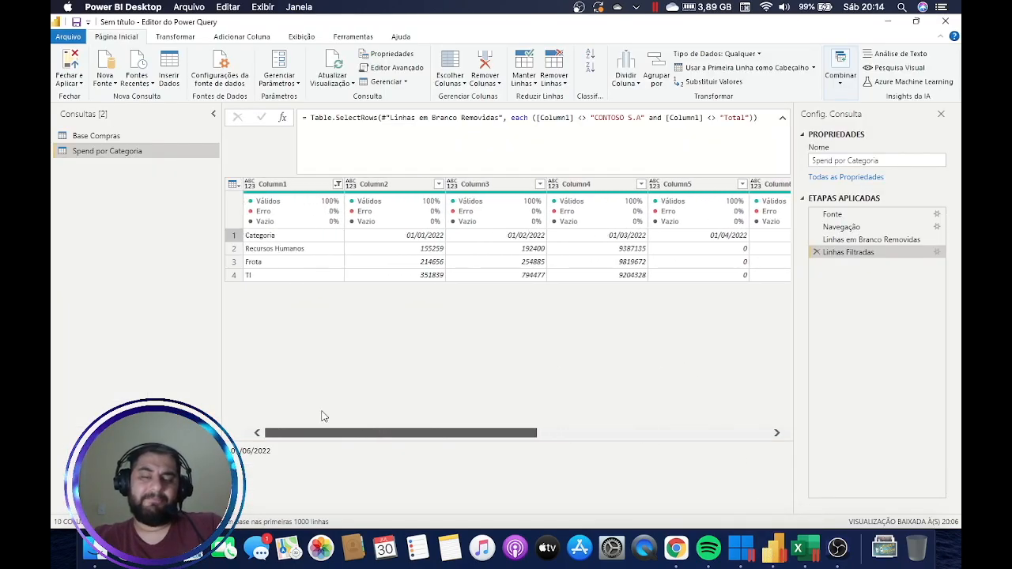
pyautogui.moveTo(491, 433); pyautogui.dragTo(611, 441)
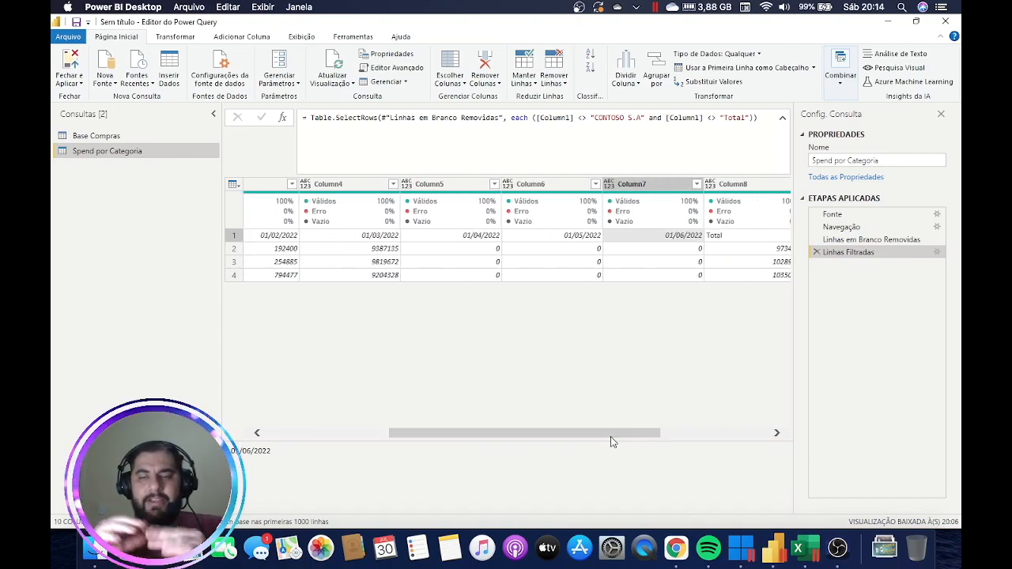
pyautogui.moveTo(611, 441); pyautogui.dragTo(752, 434)
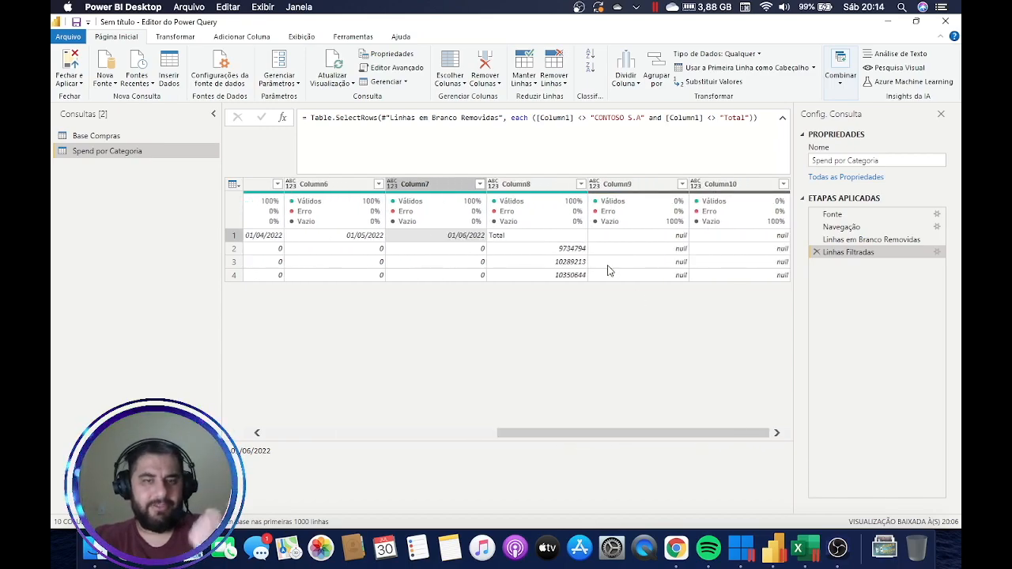
pyautogui.click(548, 182)
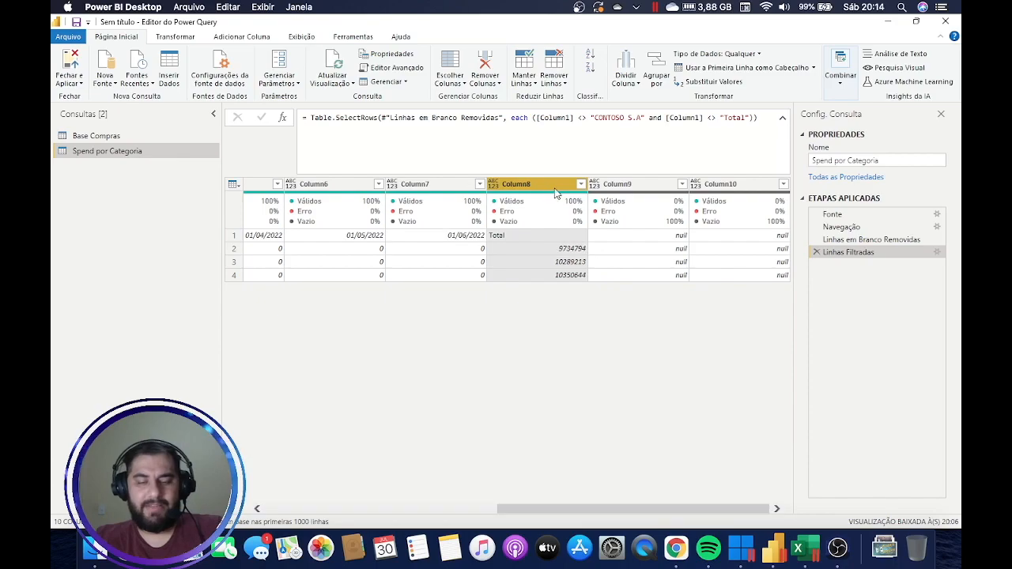
pyautogui.keyDown('shift'); pyautogui.click(630, 185); pyautogui.keyUp('shift')
pyautogui.keyDown('shift'); pyautogui.click(739, 185); pyautogui.keyUp('shift')
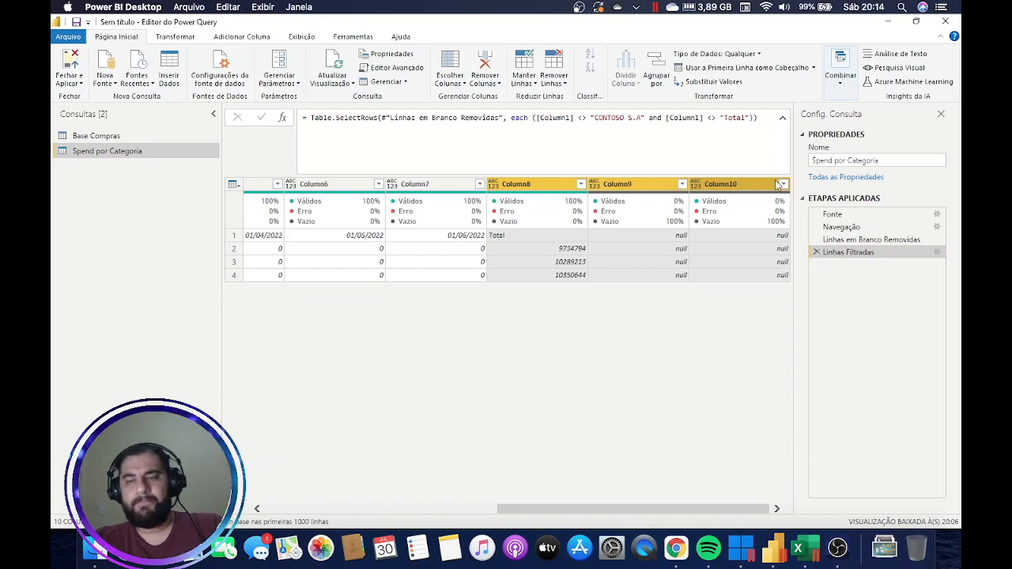
pyautogui.rightClick(558, 187)
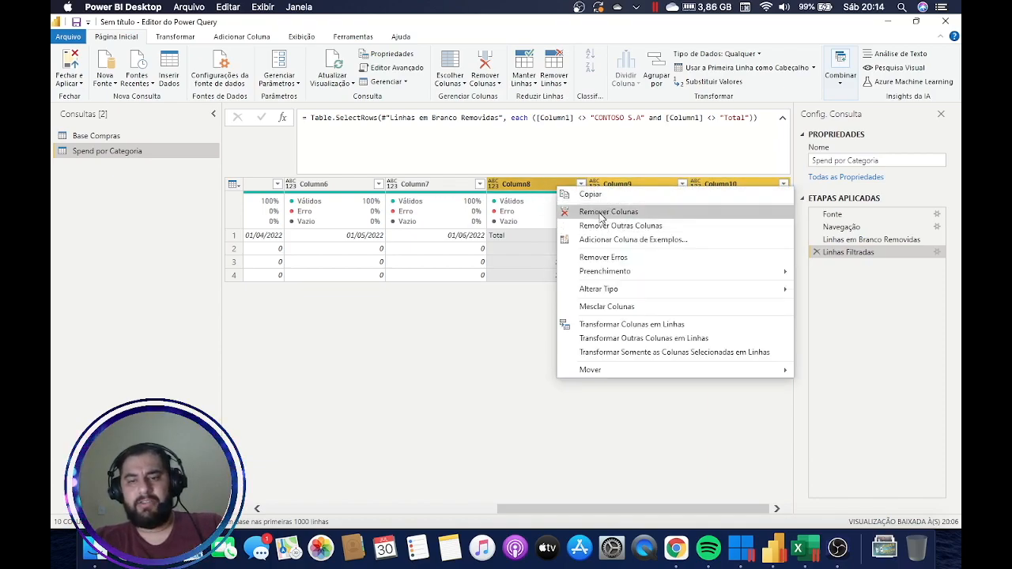
pyautogui.click(602, 214)
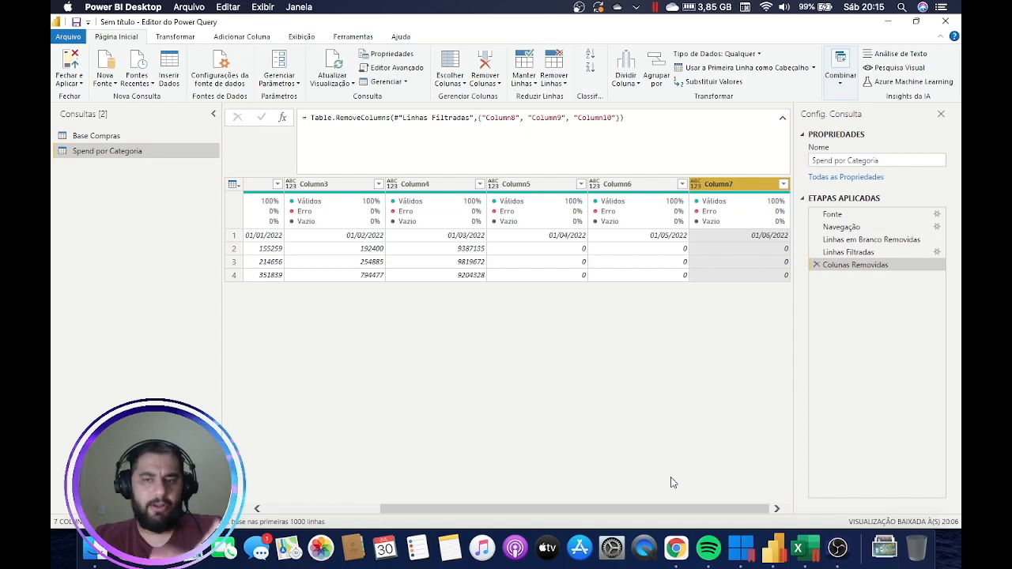
# Examine how the category amounts are laid out under the month columns 01/01/2022 and 01/02/2022.
pyautogui.moveTo(650, 509); pyautogui.dragTo(481, 511)
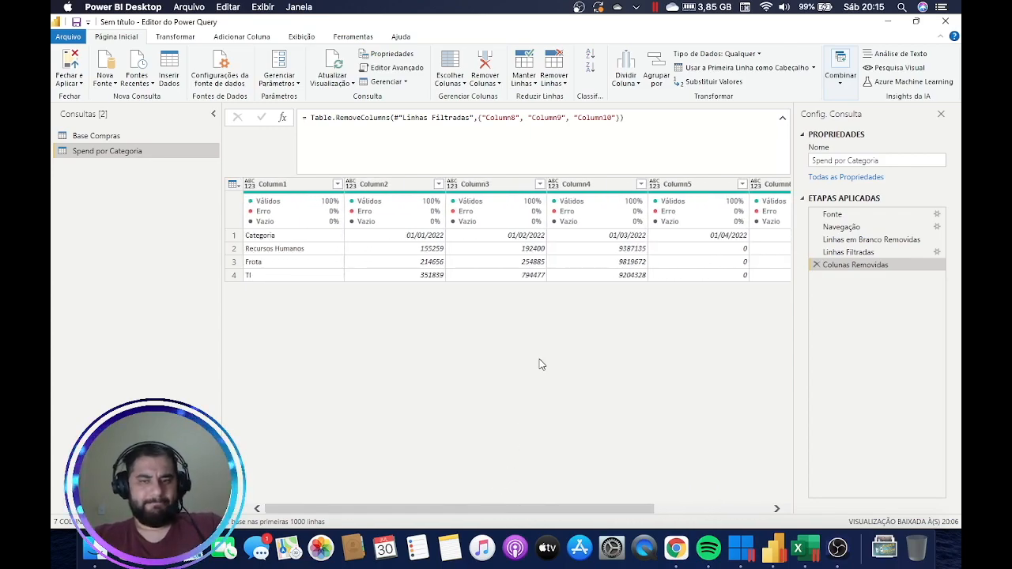
pyautogui.click(432, 242)
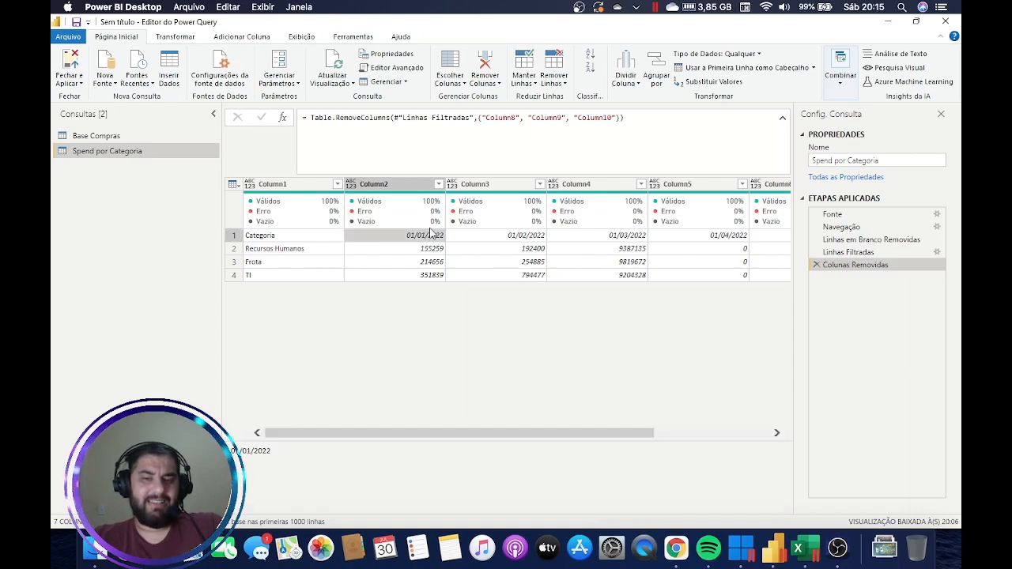
pyautogui.click(433, 249)
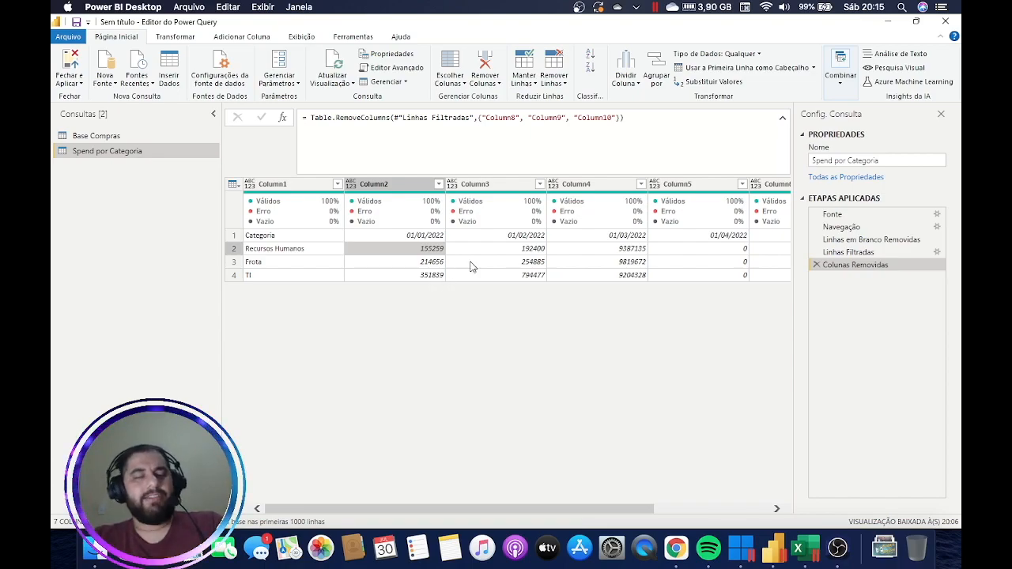
pyautogui.click(436, 261)
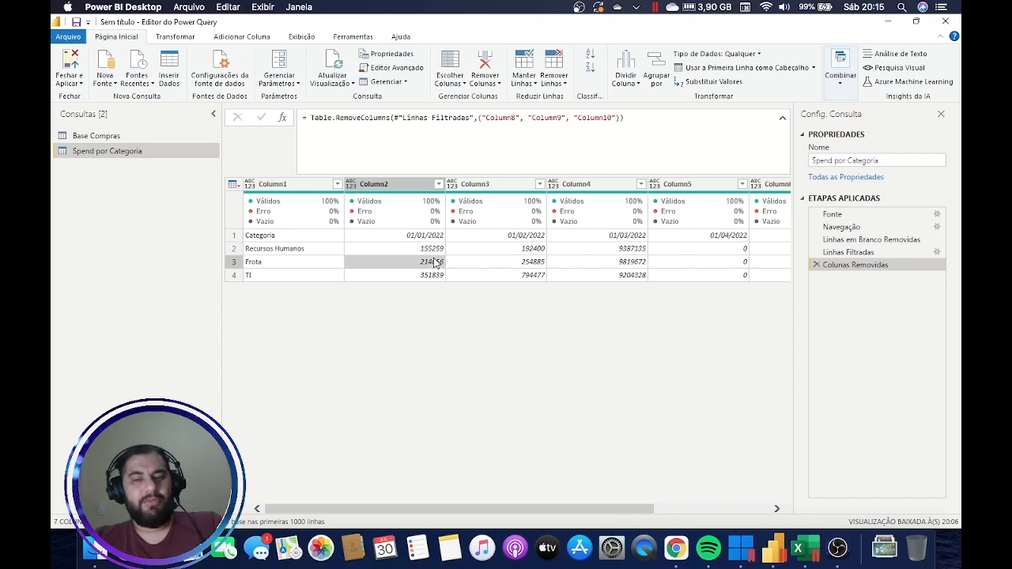
pyautogui.click(473, 255)
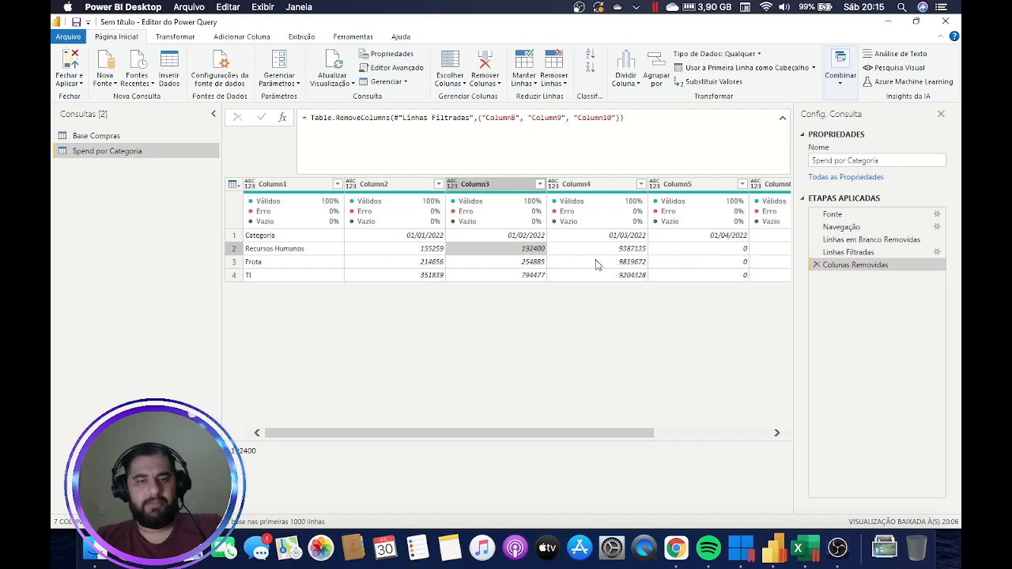
# Show the column operations for Column1 and circle Transformar Outras Colunas em Linhas in a magnified view.
pyautogui.click(299, 190)
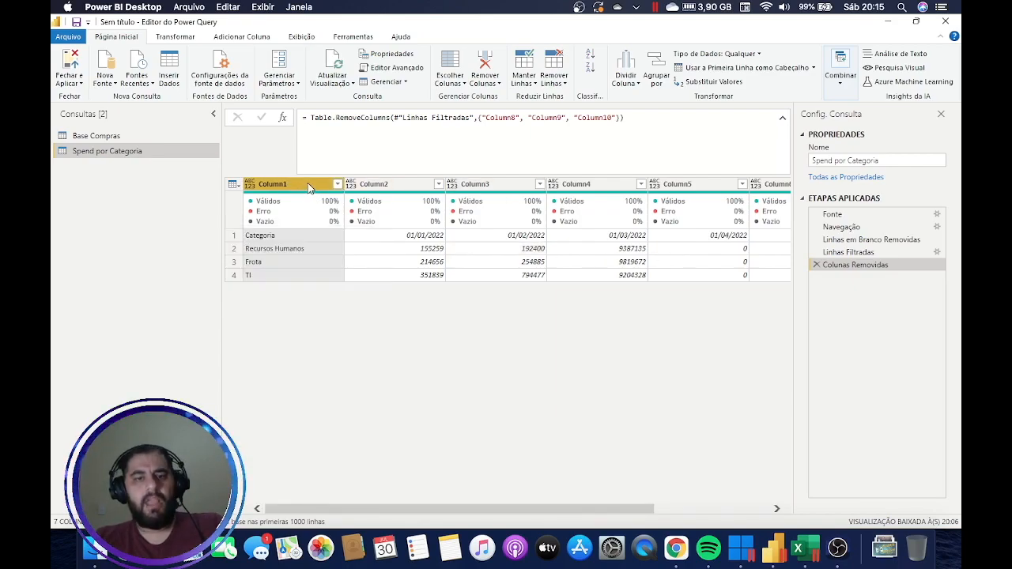
pyautogui.rightClick(310, 187)
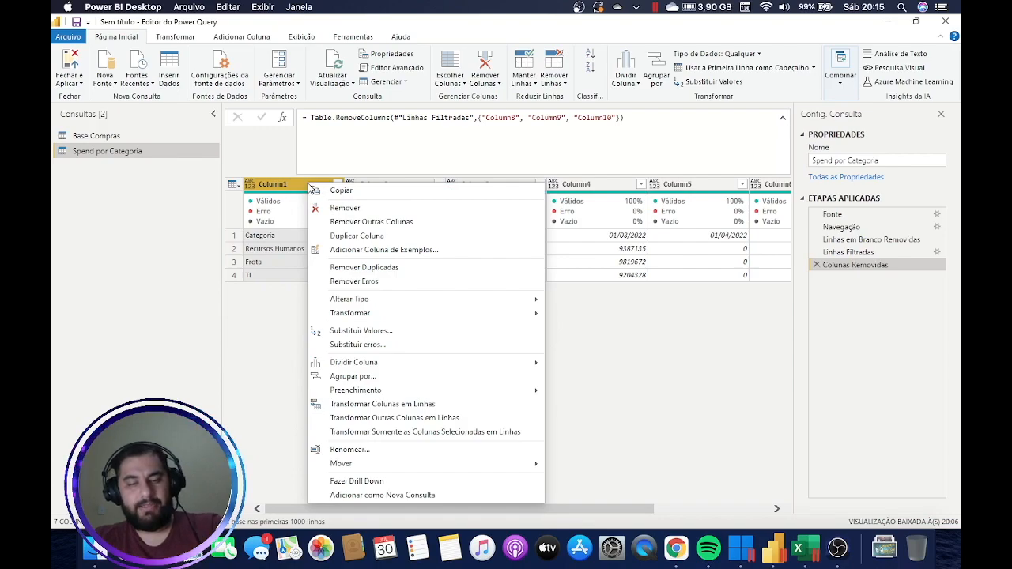
pyautogui.hotkey('ctrl', '1')
pyautogui.click(390, 416)
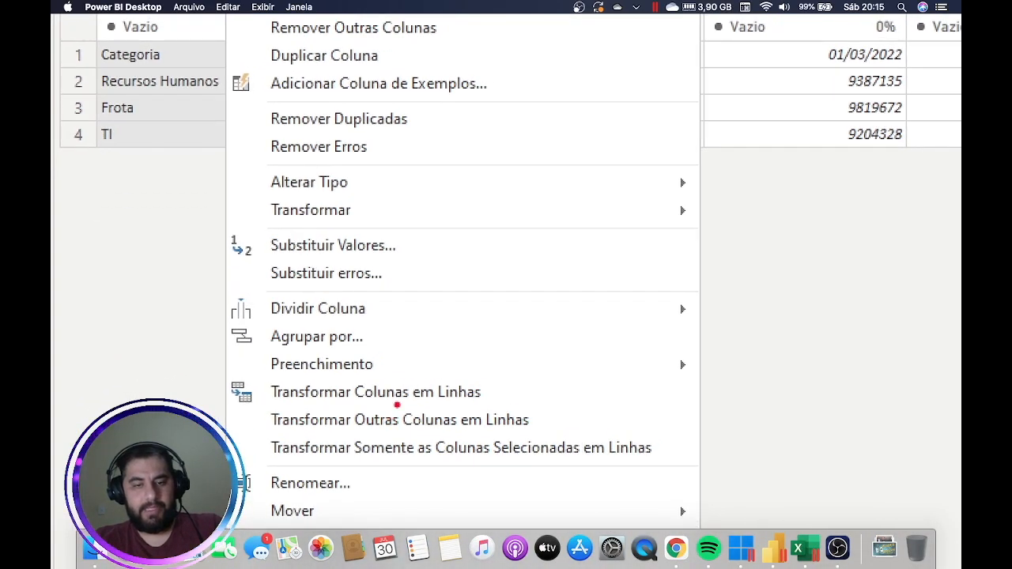
pyautogui.moveTo(267, 425)
pyautogui.mouseDown()
pyautogui.moveTo(340, 446)
pyautogui.moveTo(581, 435)
pyautogui.moveTo(539, 409)
pyautogui.moveTo(317, 402)
pyautogui.moveTo(251, 414)
pyautogui.mouseUp()
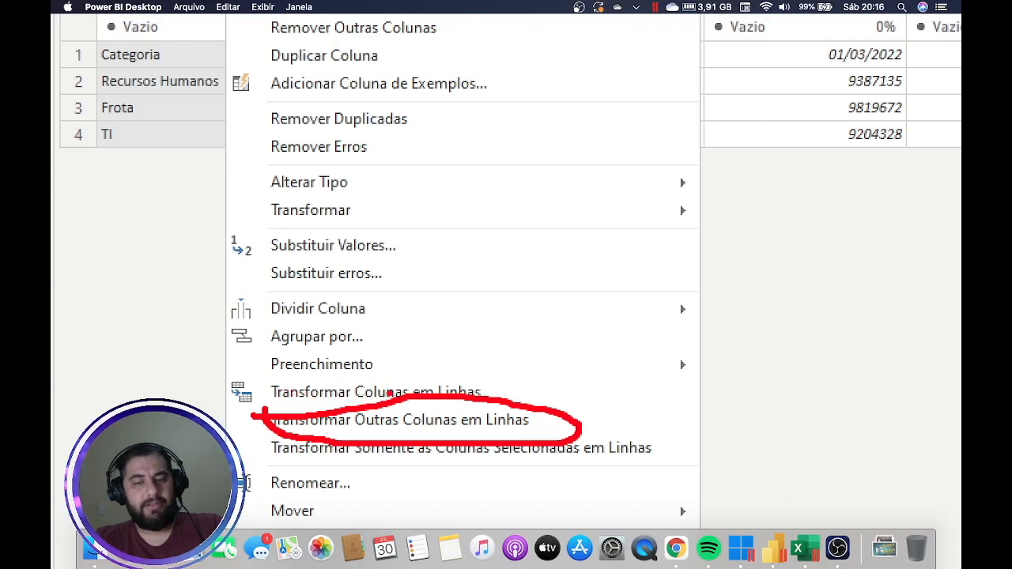
pyautogui.moveTo(607, 332); pyautogui.dragTo(585, 365)
pyautogui.press('Escape')
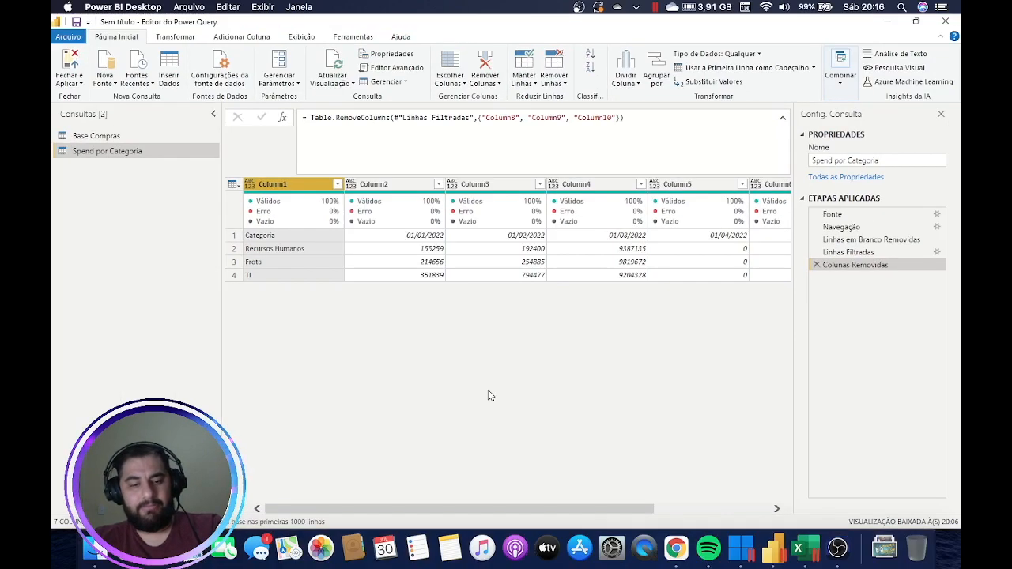
# Compare the three columns-to-rows options for Column1, marking each with an arrow in a magnified view, and leave that view.
pyautogui.rightClick(312, 184)
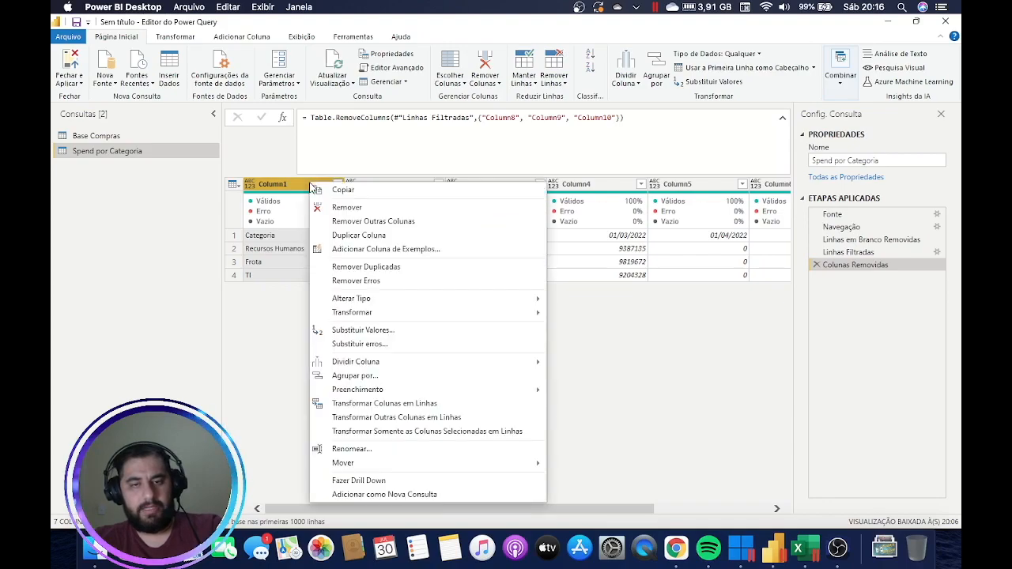
pyautogui.hotkey('ctrl', '1')
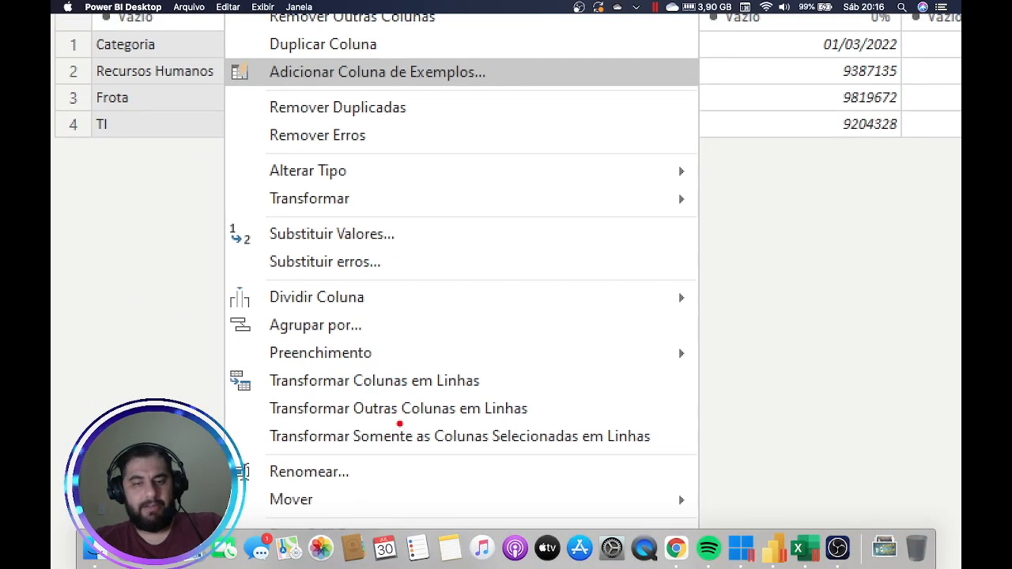
pyautogui.moveTo(564, 291)
pyautogui.mouseDown()
pyautogui.moveTo(535, 343)
pyautogui.moveTo(474, 373)
pyautogui.moveTo(494, 380)
pyautogui.mouseUp()
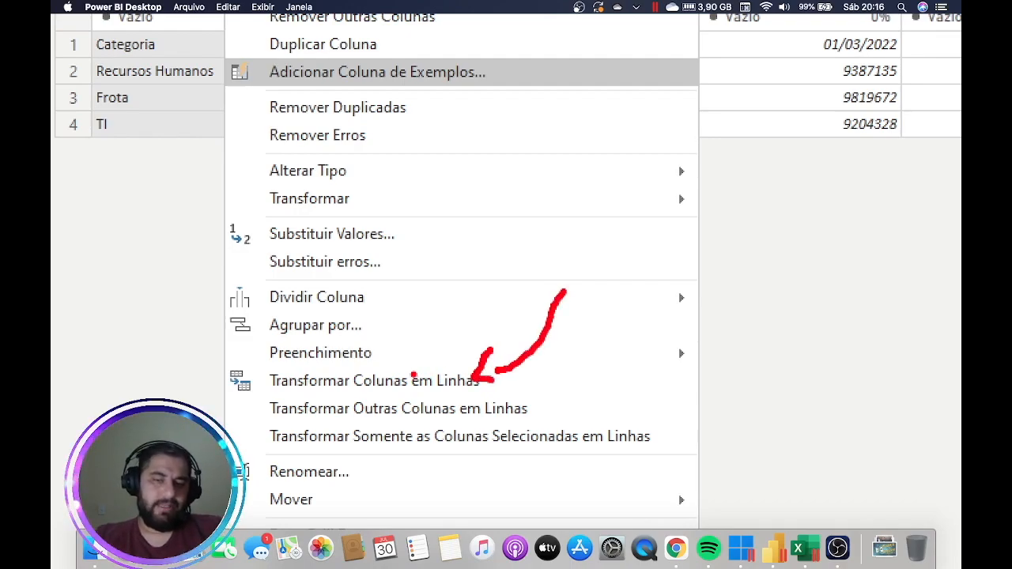
pyautogui.moveTo(582, 378); pyautogui.dragTo(540, 411)
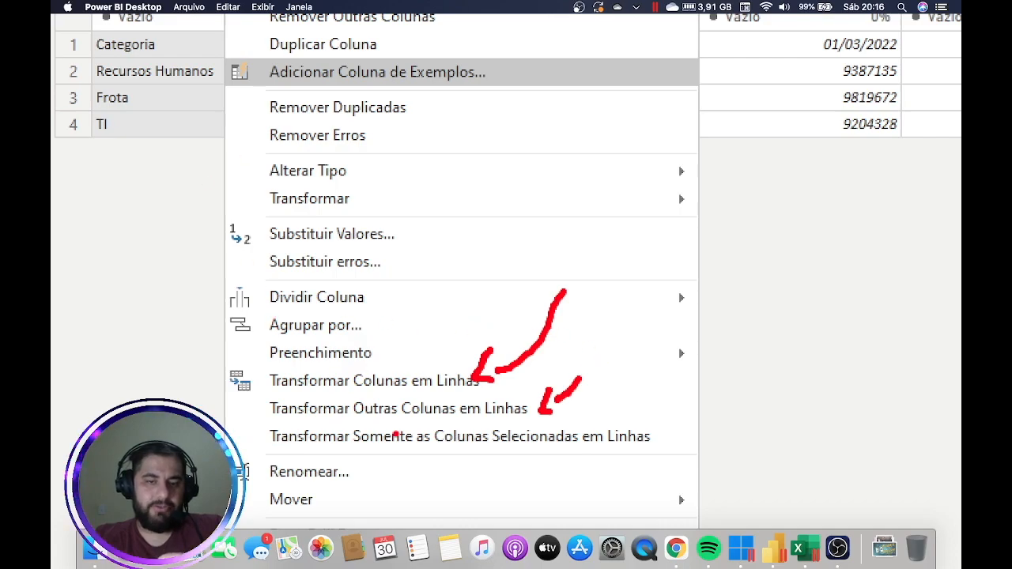
pyautogui.moveTo(569, 286)
pyautogui.mouseDown()
pyautogui.moveTo(547, 341)
pyautogui.moveTo(523, 363)
pyautogui.mouseUp()
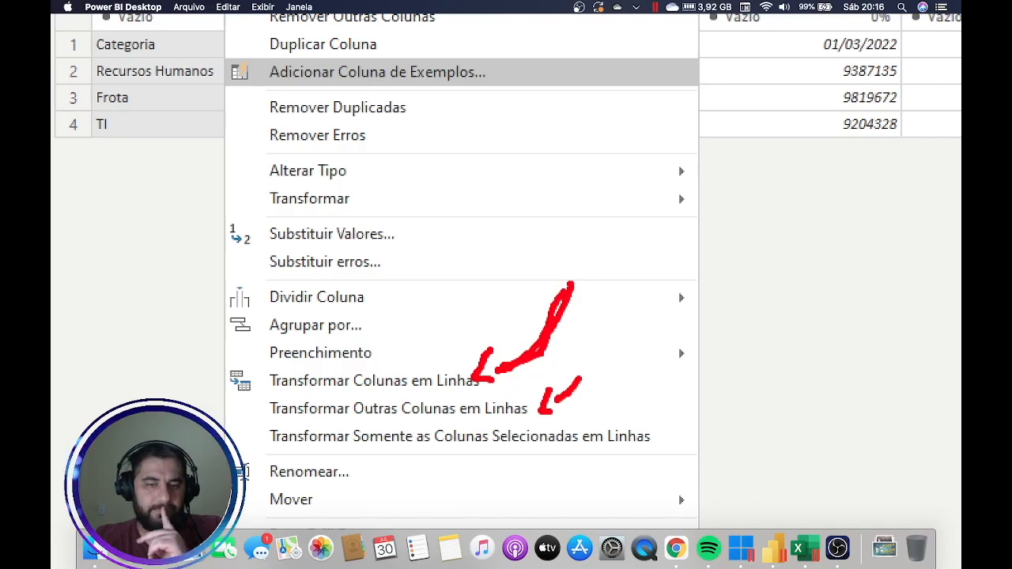
pyautogui.moveTo(616, 327); pyautogui.dragTo(585, 377)
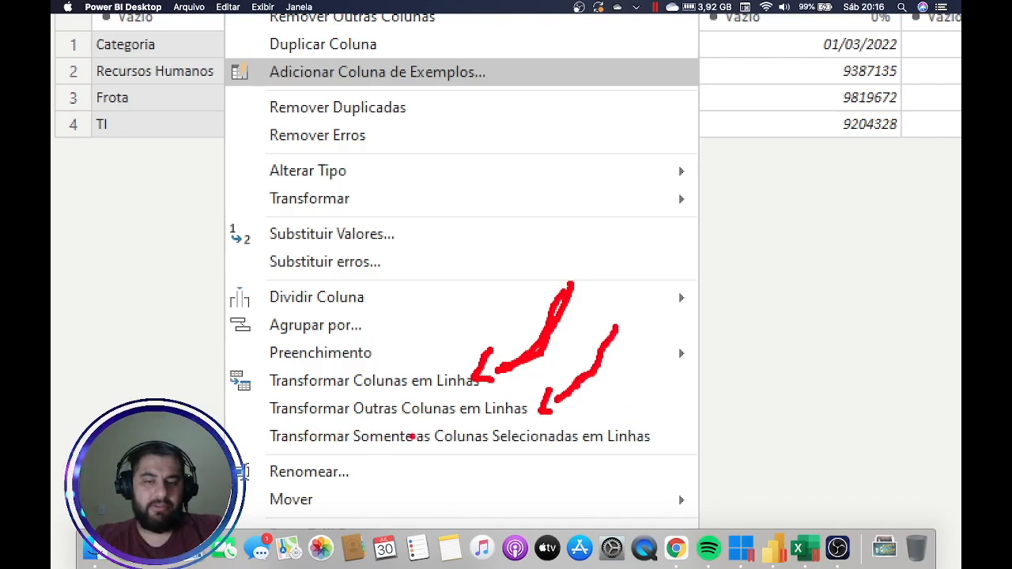
pyautogui.moveTo(699, 348)
pyautogui.mouseDown()
pyautogui.moveTo(678, 427)
pyautogui.moveTo(664, 440)
pyautogui.mouseUp()
pyautogui.moveTo(657, 418)
pyautogui.mouseDown()
pyautogui.moveTo(648, 441)
pyautogui.moveTo(673, 441)
pyautogui.mouseUp()
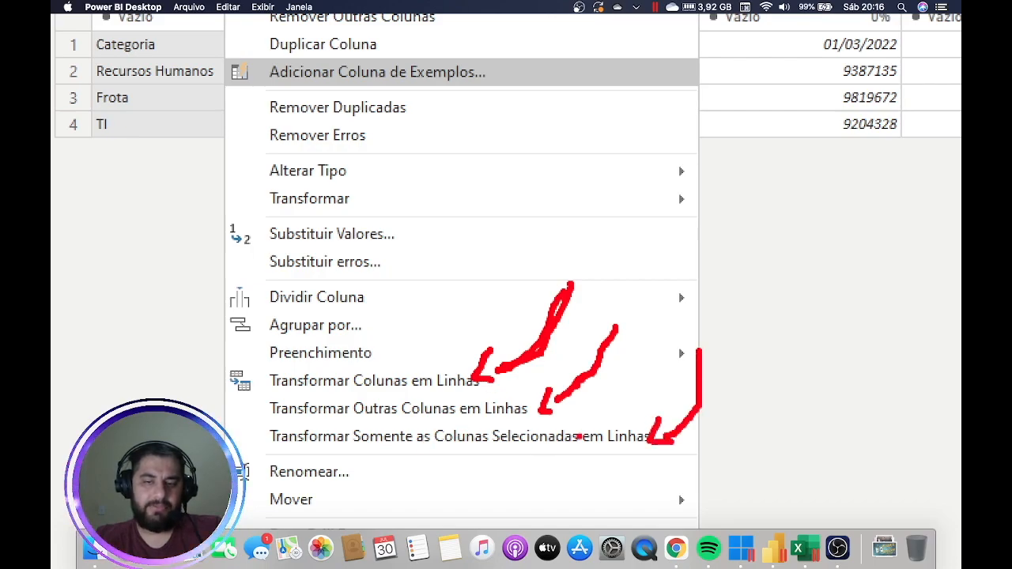
pyautogui.press('Escape')
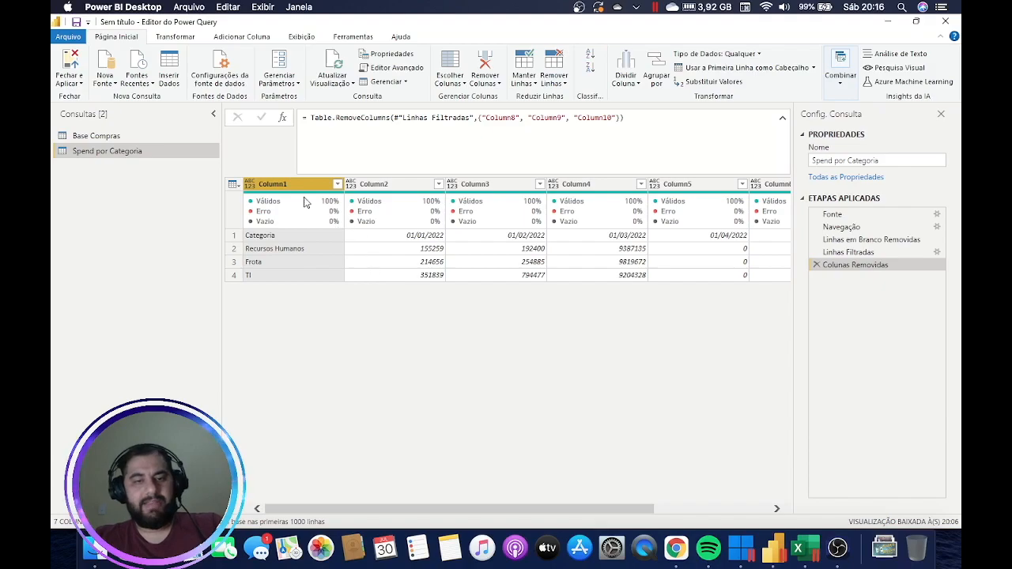
# Unpivot all columns other than Column1 with Transformar Outras Colunas em Linhas.
pyautogui.rightClick(305, 191)
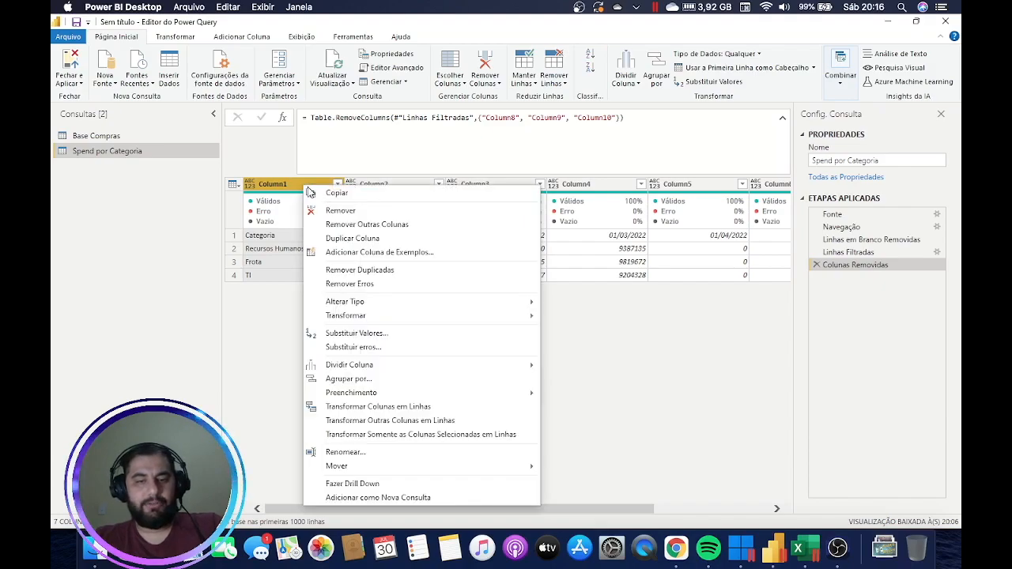
pyautogui.click(373, 421)
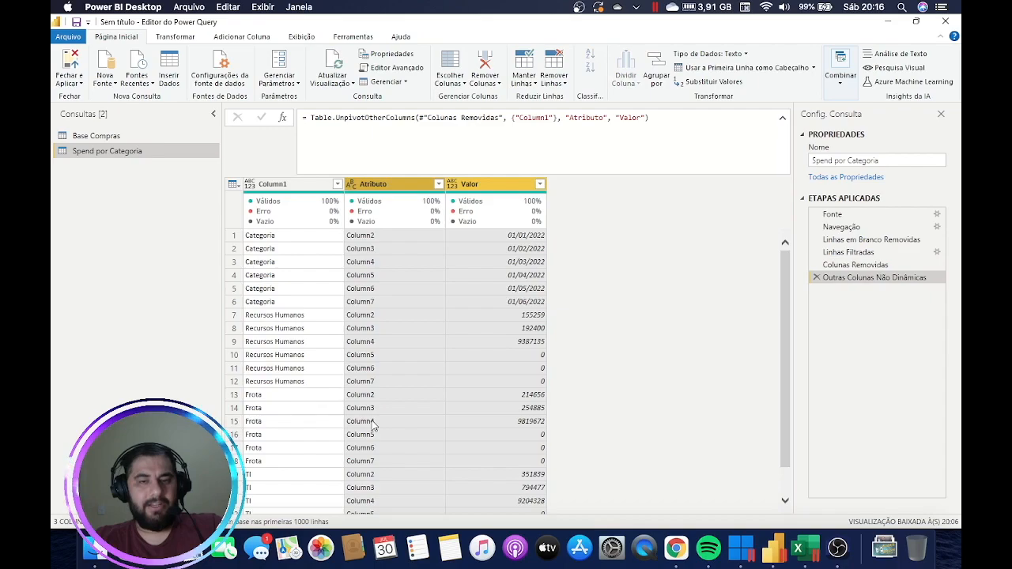
# Review the unpivoted rows, checking how Recursos Humanos and the other categories repeat against the Atributo and Valor columns.
pyautogui.click(305, 186)
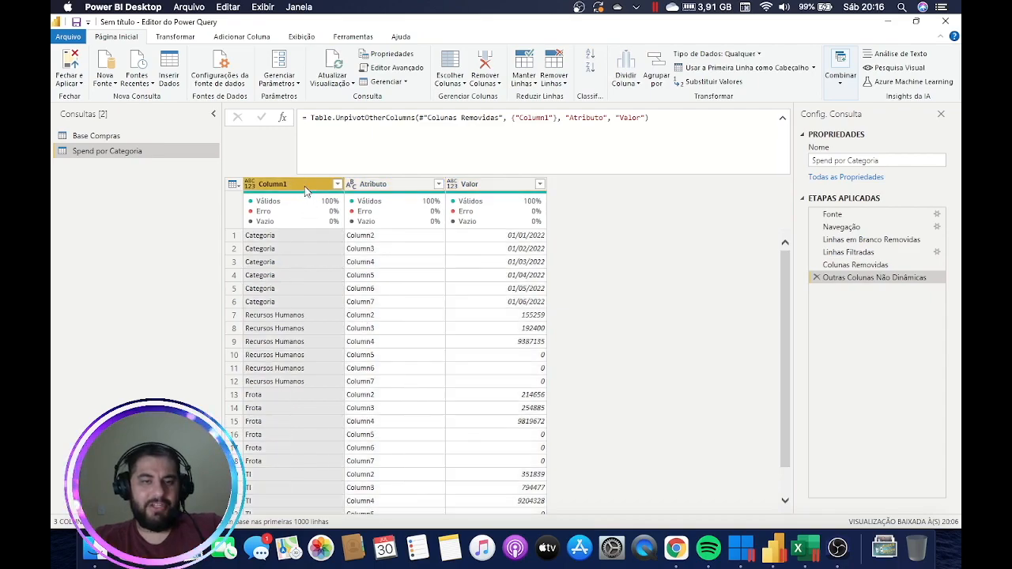
pyautogui.scroll(-1, 299, 241)
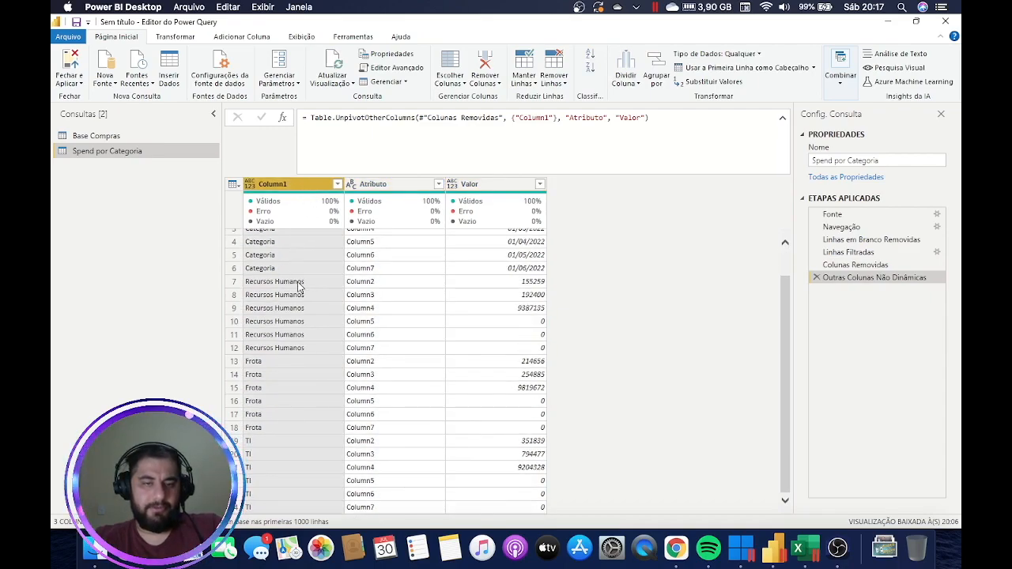
pyautogui.click(307, 282)
pyautogui.click(305, 298)
pyautogui.click(302, 309)
pyautogui.click(301, 322)
pyautogui.click(297, 335)
pyautogui.click(367, 282)
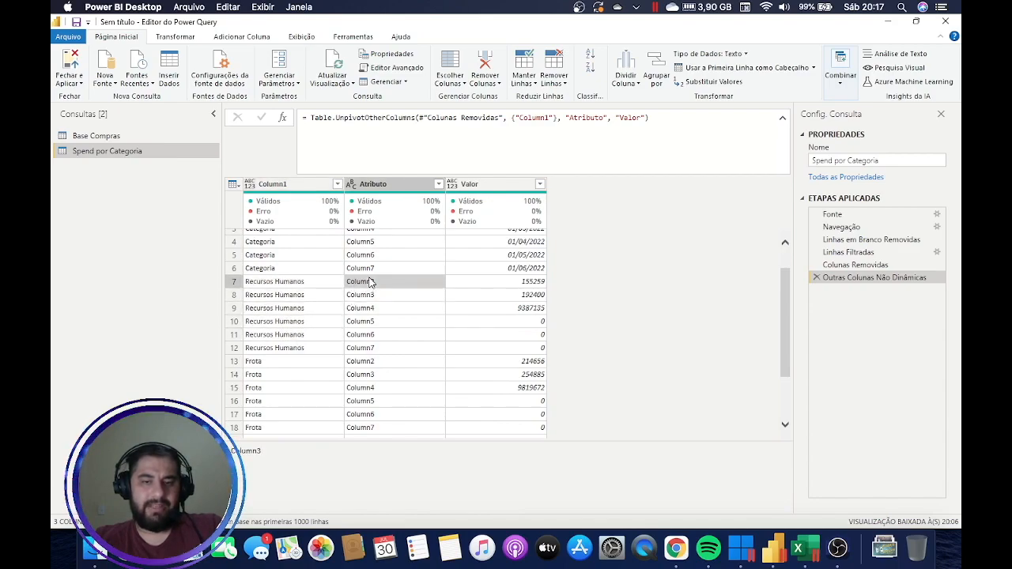
pyautogui.click(301, 297)
pyautogui.click(305, 285)
pyautogui.click(307, 295)
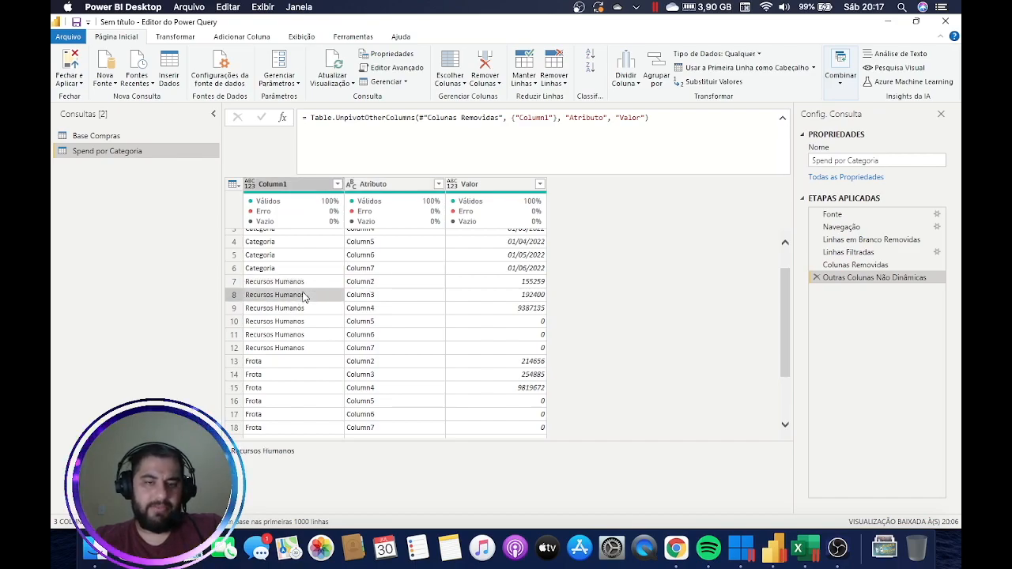
pyautogui.click(302, 309)
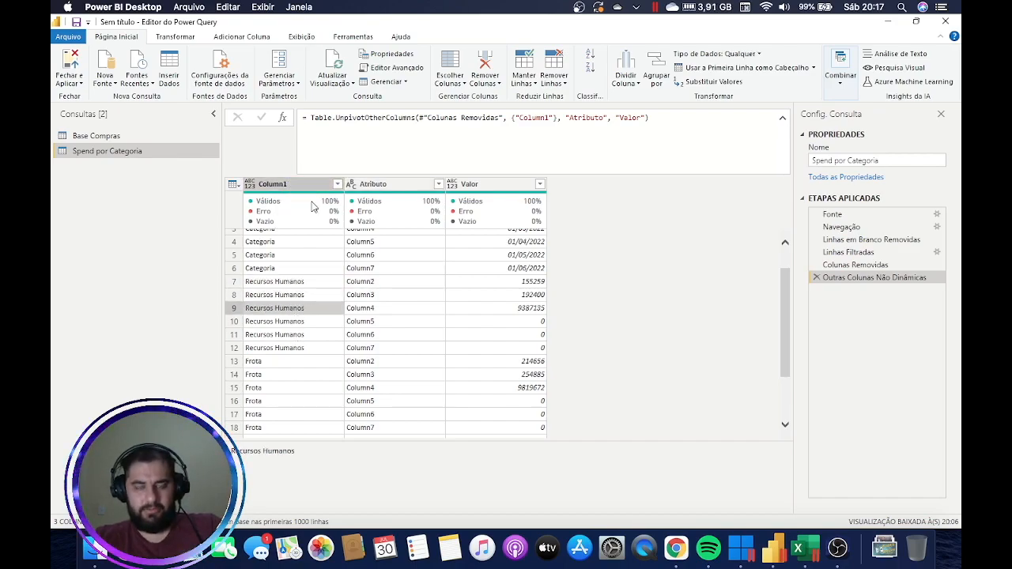
pyautogui.scroll(-2, 292, 273)
pyautogui.scroll(3, 285, 308)
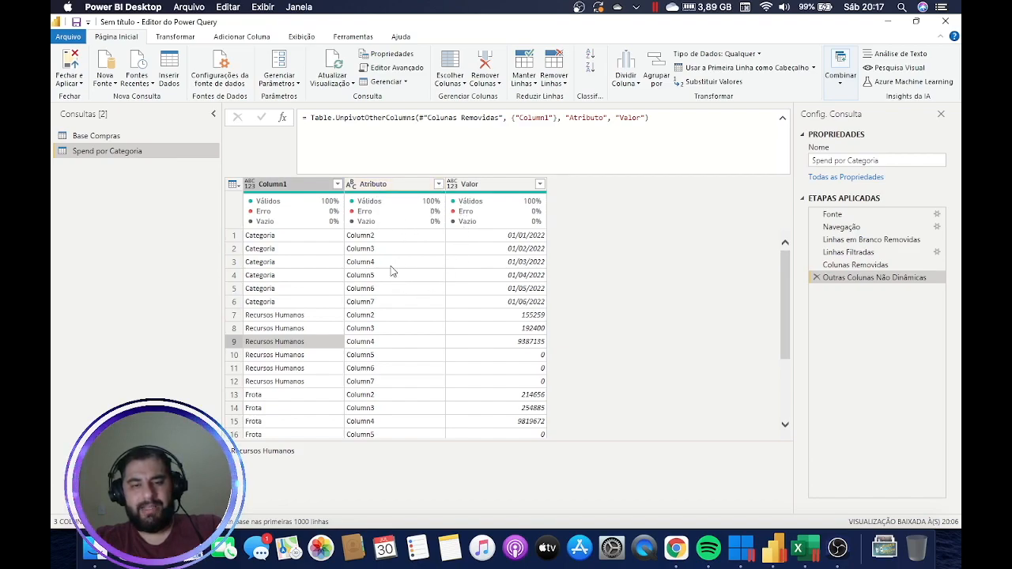
pyautogui.scroll(-3, 392, 286)
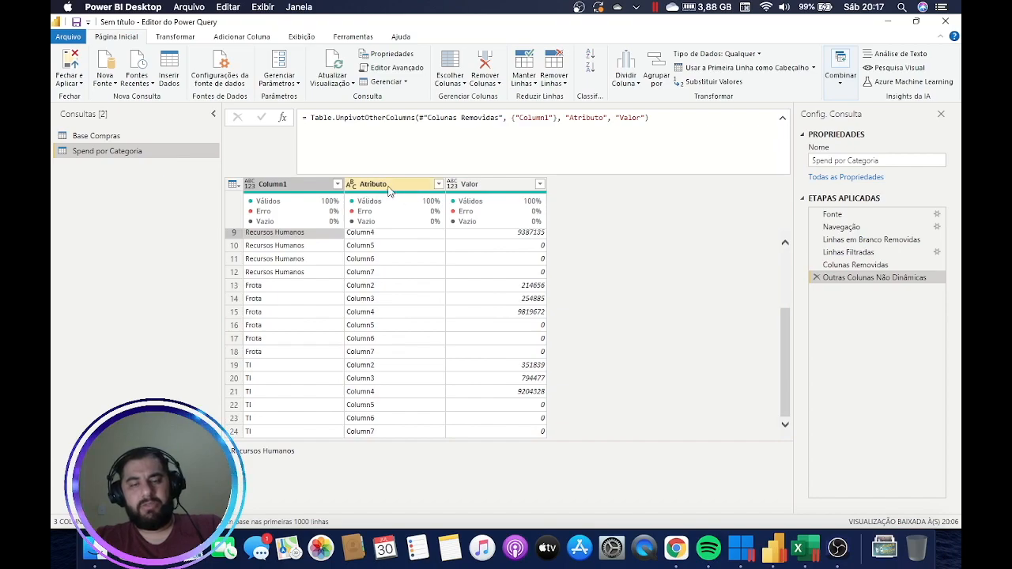
pyautogui.scroll(3, 498, 258)
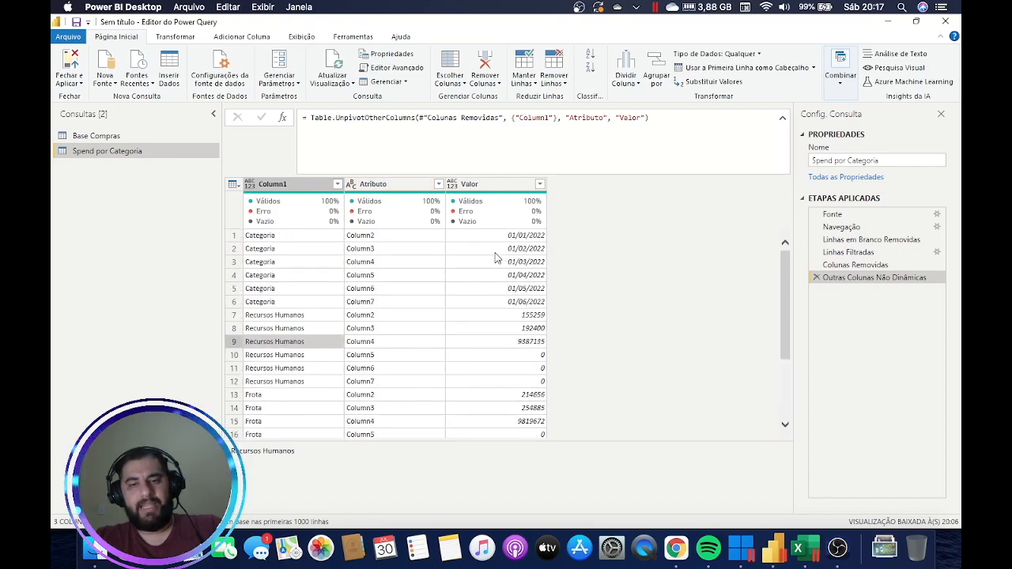
# Check how the month dates and spend amounts are mixed together in the unpivoted Valor column.
pyautogui.click(531, 317)
pyautogui.click(526, 330)
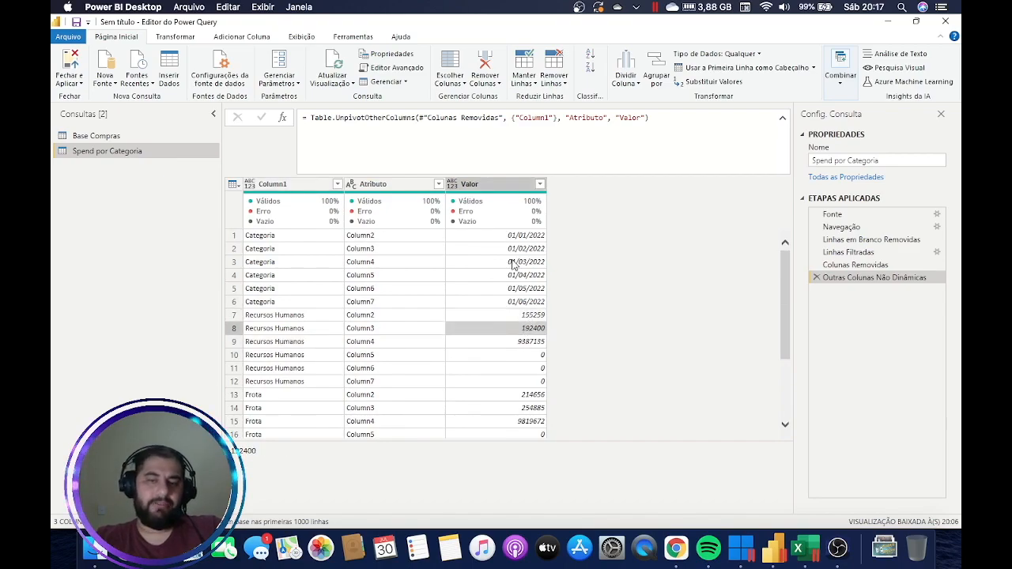
pyautogui.click(515, 263)
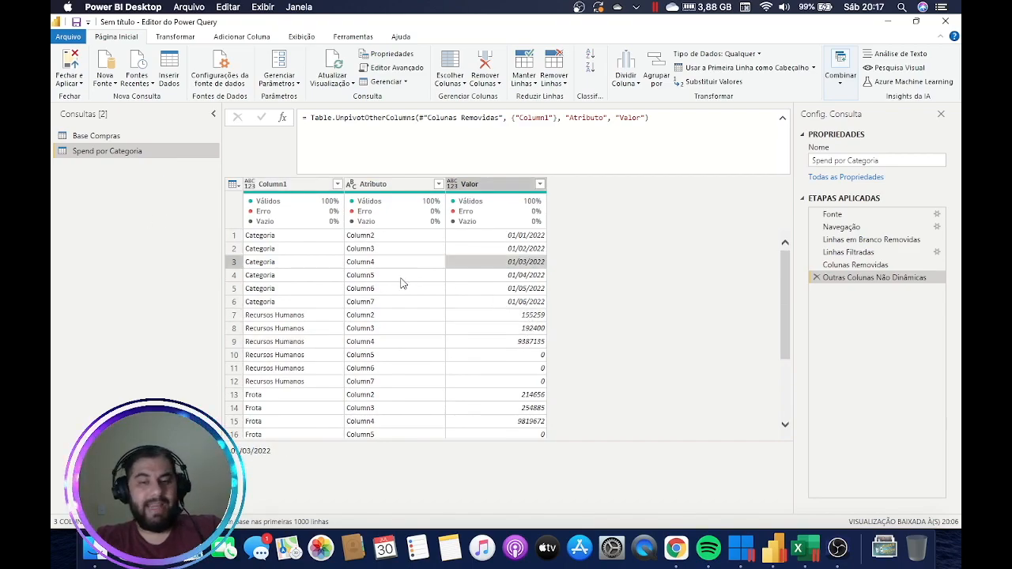
pyautogui.scroll(-3, 405, 277)
pyautogui.scroll(3, 406, 277)
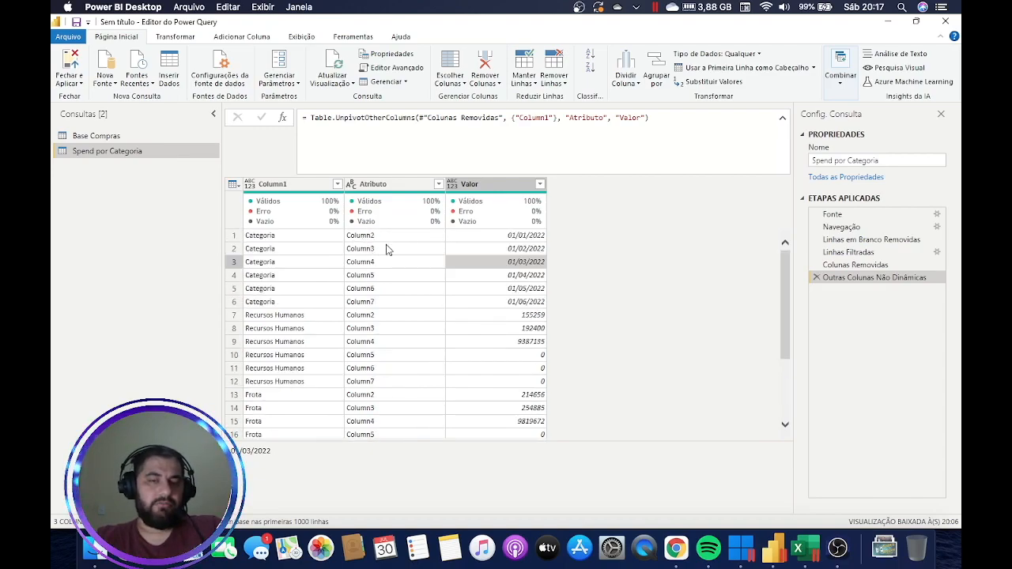
# Delete the applied step Outras Colunas Não Dinâmicas and promote the first row to column headers.
pyautogui.click(816, 277)
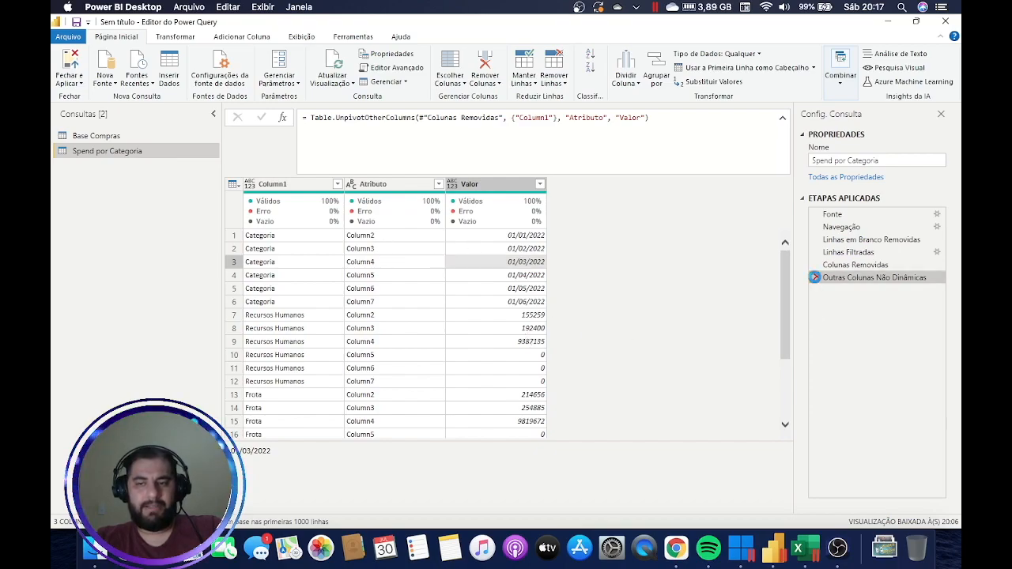
pyautogui.click(716, 71)
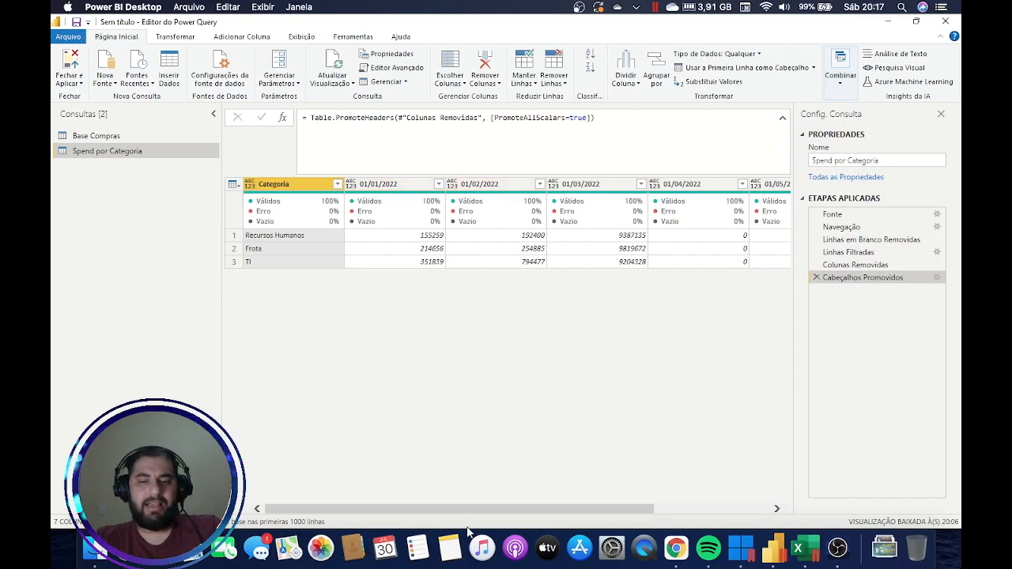
# Unpivot all columns other than Categoria with Transformar Outras Colunas em Linhas.
pyautogui.moveTo(470, 510); pyautogui.dragTo(621, 500)
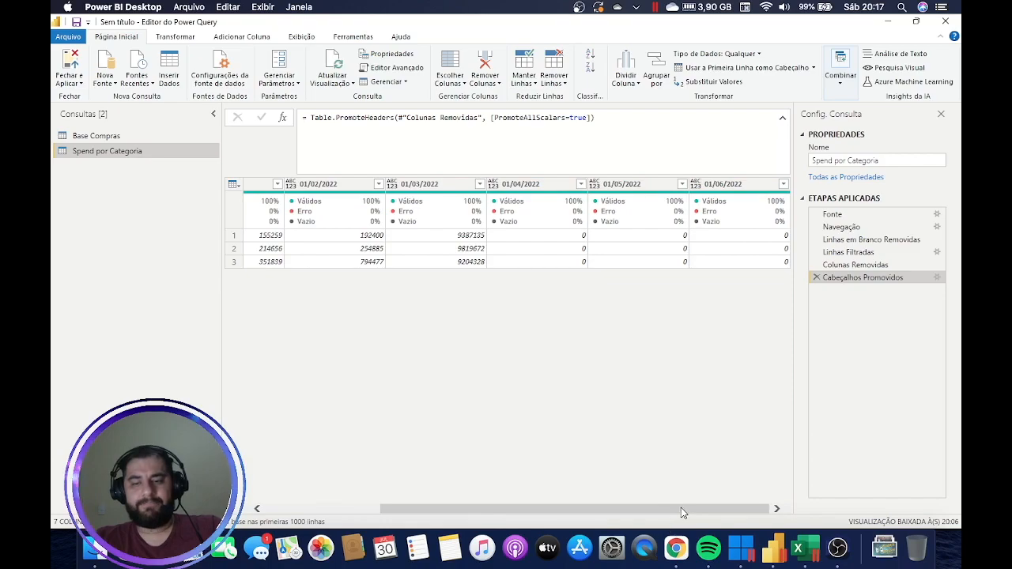
pyautogui.moveTo(681, 512); pyautogui.dragTo(491, 513)
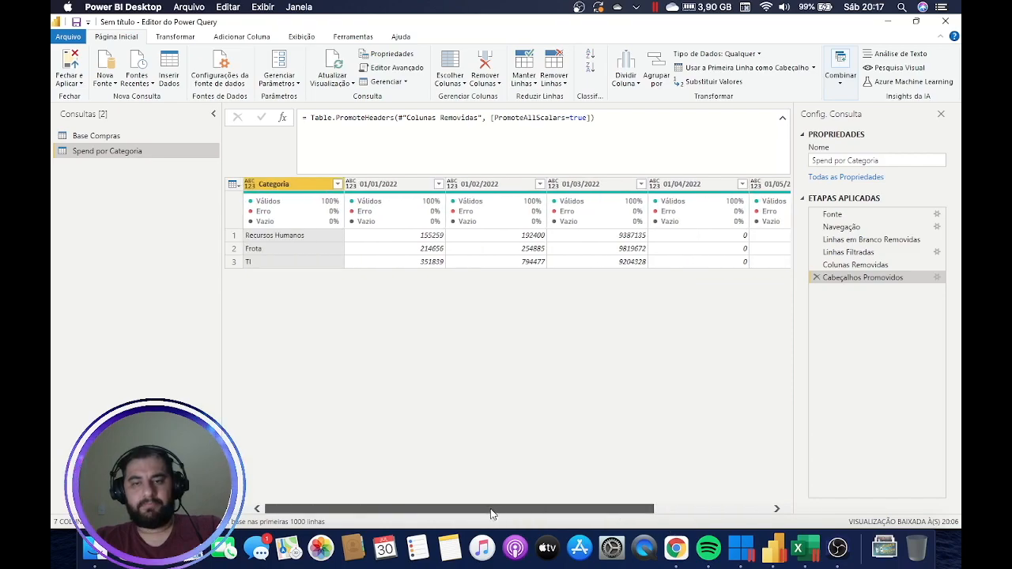
pyautogui.rightClick(292, 192)
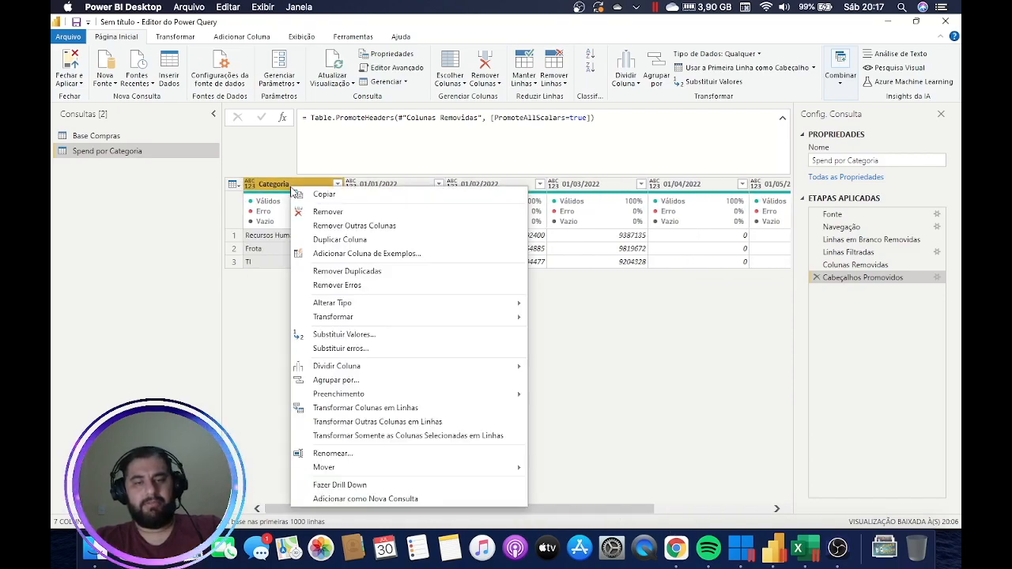
pyautogui.click(365, 422)
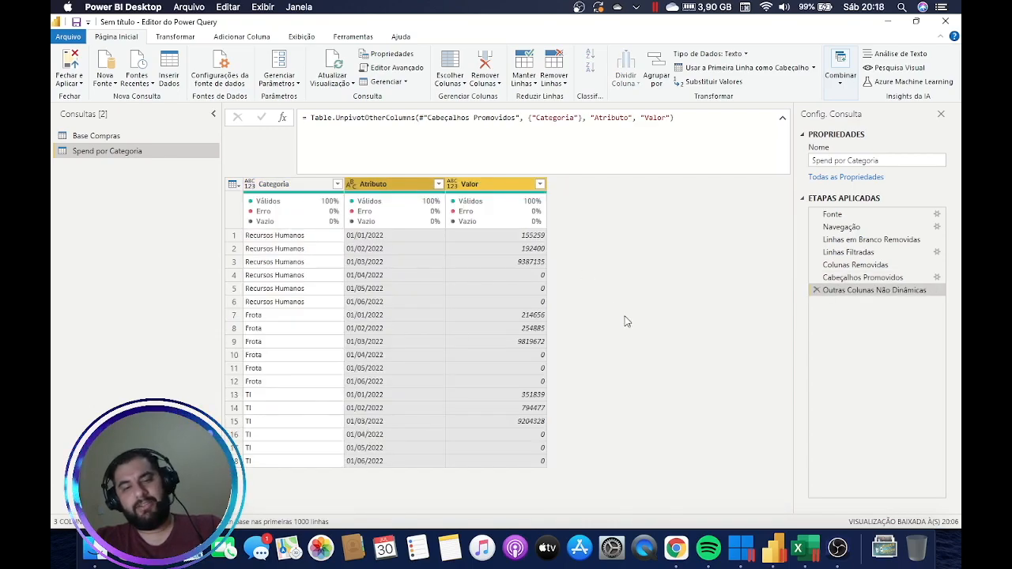
# Review the unpivoted rows, checking the dates in Atributo and the amounts in Valor for each category.
pyautogui.click(406, 235)
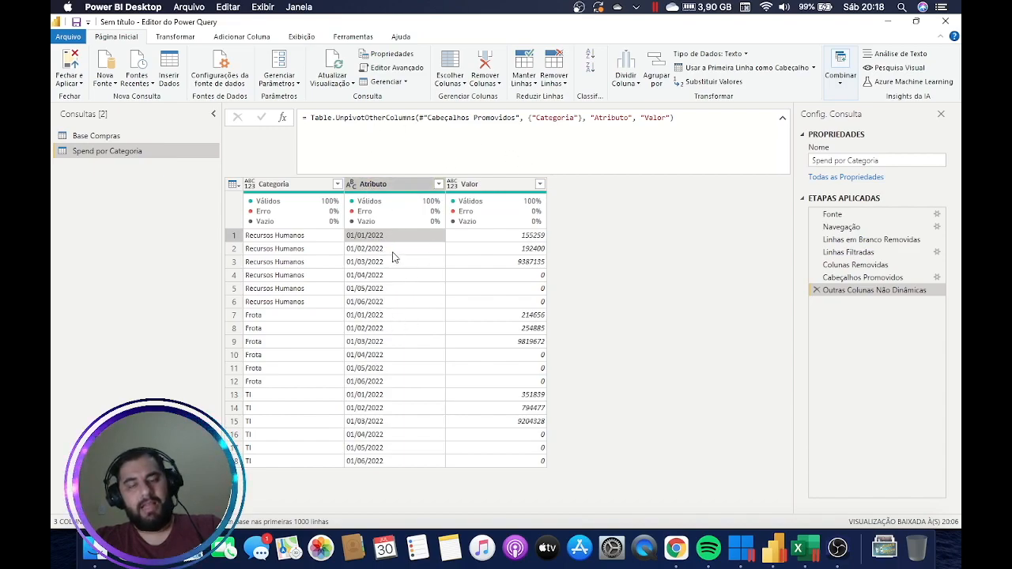
pyautogui.click(399, 276)
pyautogui.click(395, 328)
pyautogui.click(395, 355)
pyautogui.click(391, 394)
pyautogui.click(387, 407)
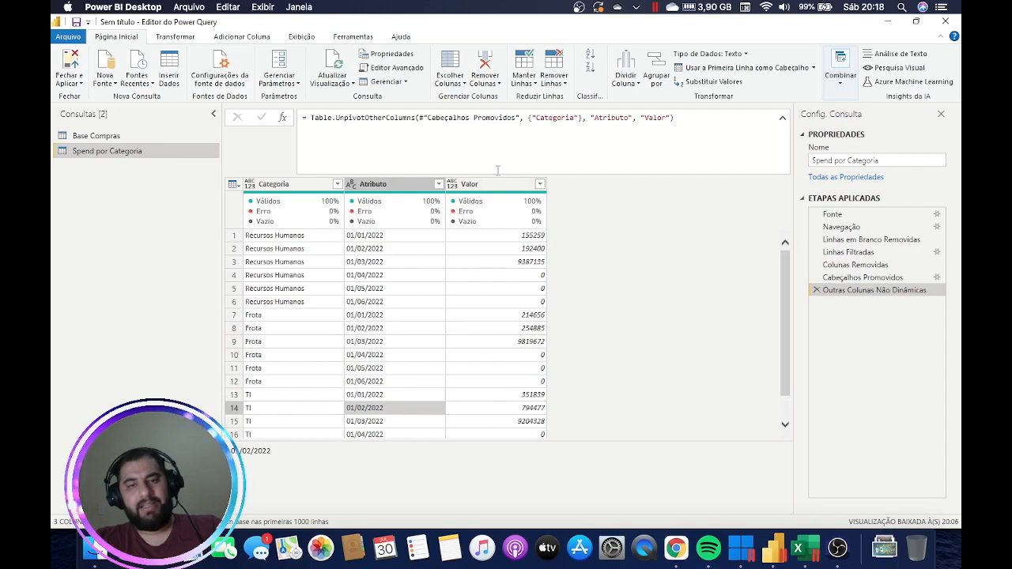
pyautogui.click(487, 248)
pyautogui.click(486, 275)
pyautogui.click(494, 343)
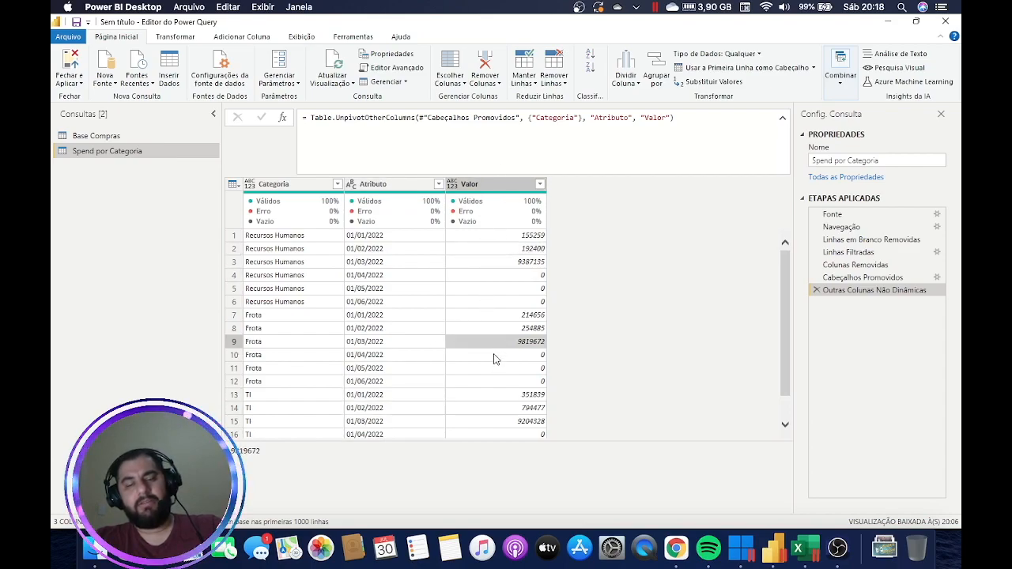
pyautogui.click(497, 396)
pyautogui.click(503, 421)
pyautogui.click(499, 252)
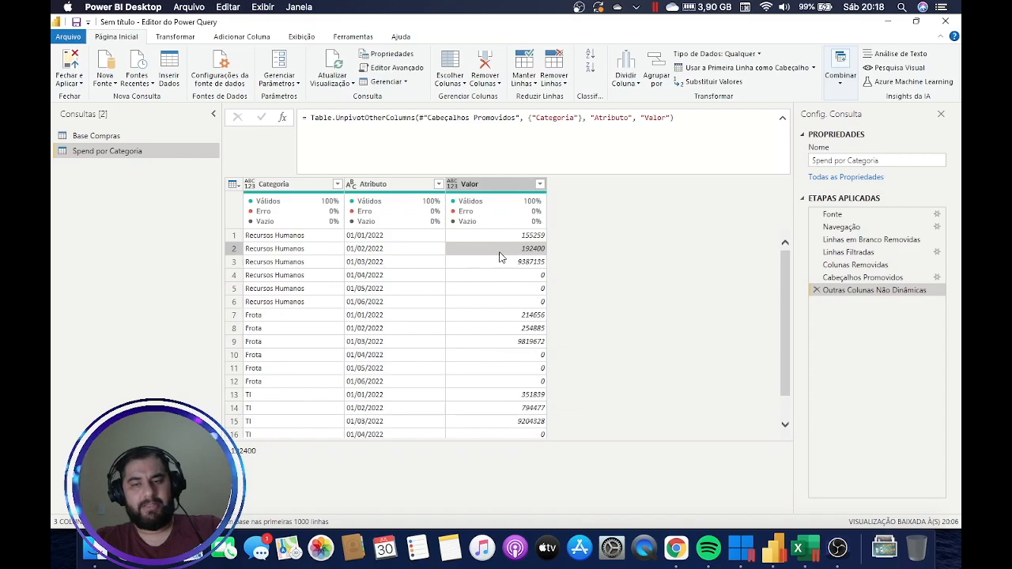
# Set the data types to Texto for Categoria, Data for Atributo and Número Inteiro for Valor.
pyautogui.click(249, 183)
pyautogui.click(284, 327)
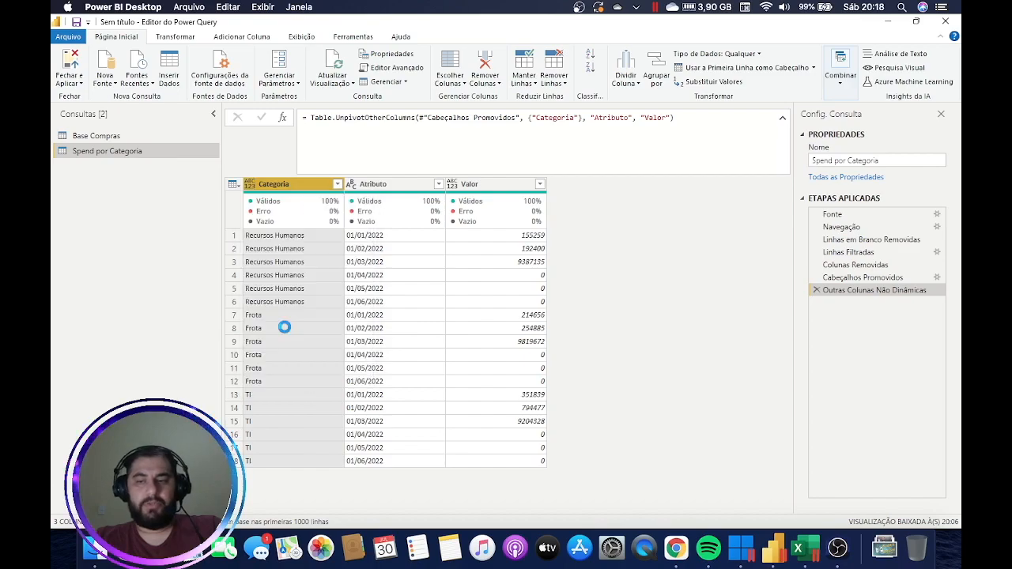
pyautogui.click(352, 184)
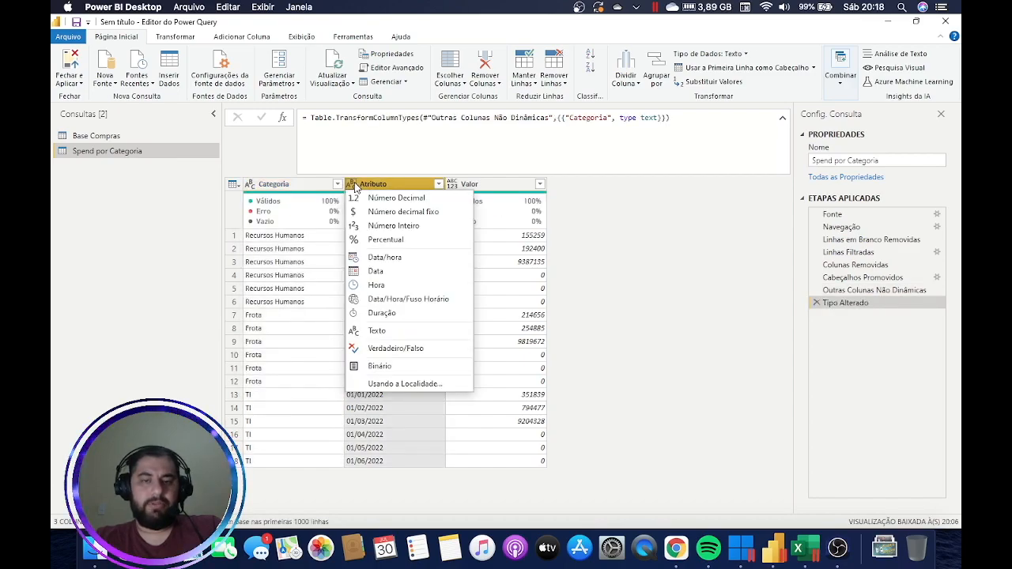
pyautogui.click(395, 271)
pyautogui.click(456, 186)
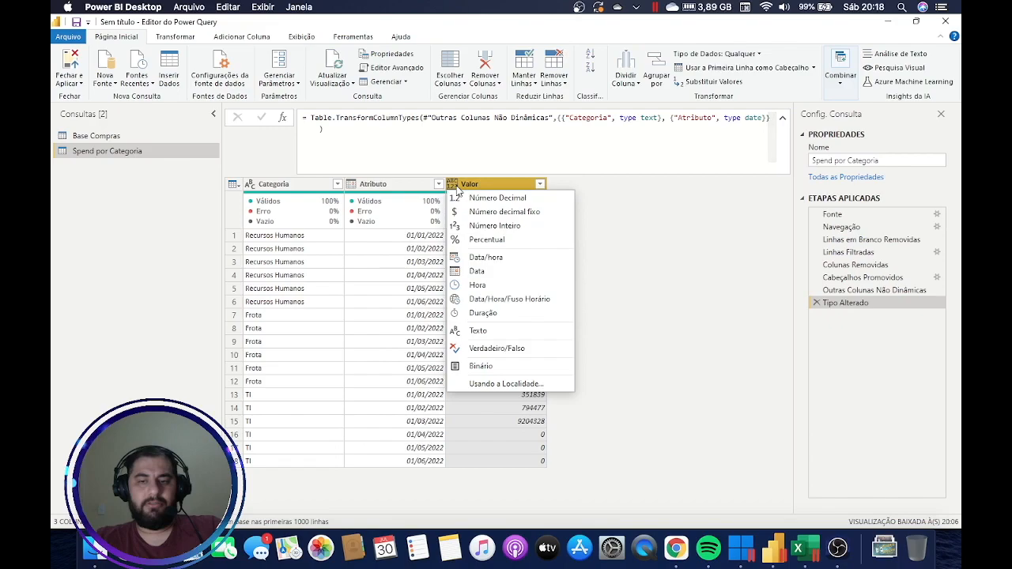
pyautogui.click(494, 226)
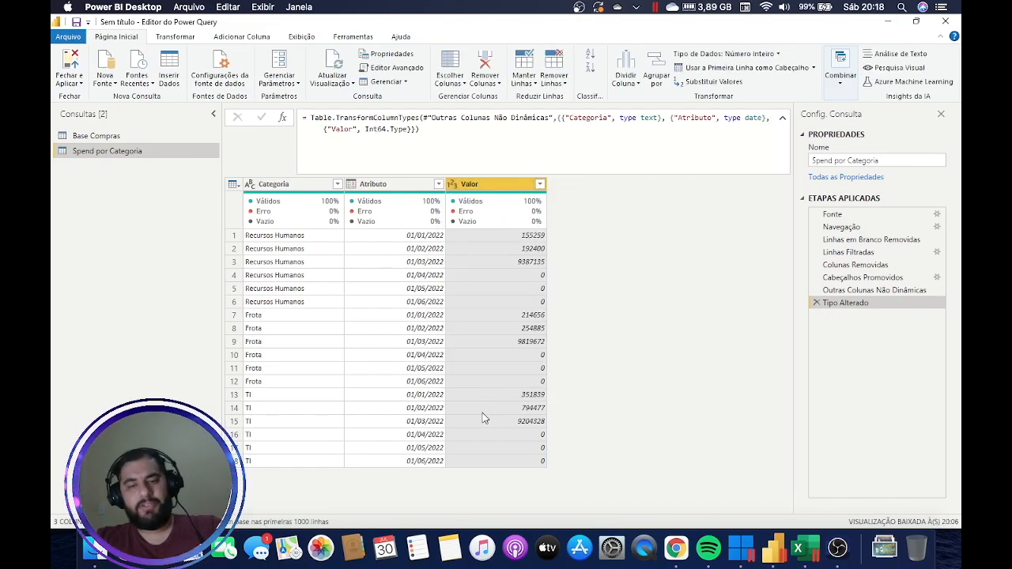
# Switch to Excel to compare the original Contoso spend table with the transformed query, and return to Power Query.
pyautogui.click(806, 553)
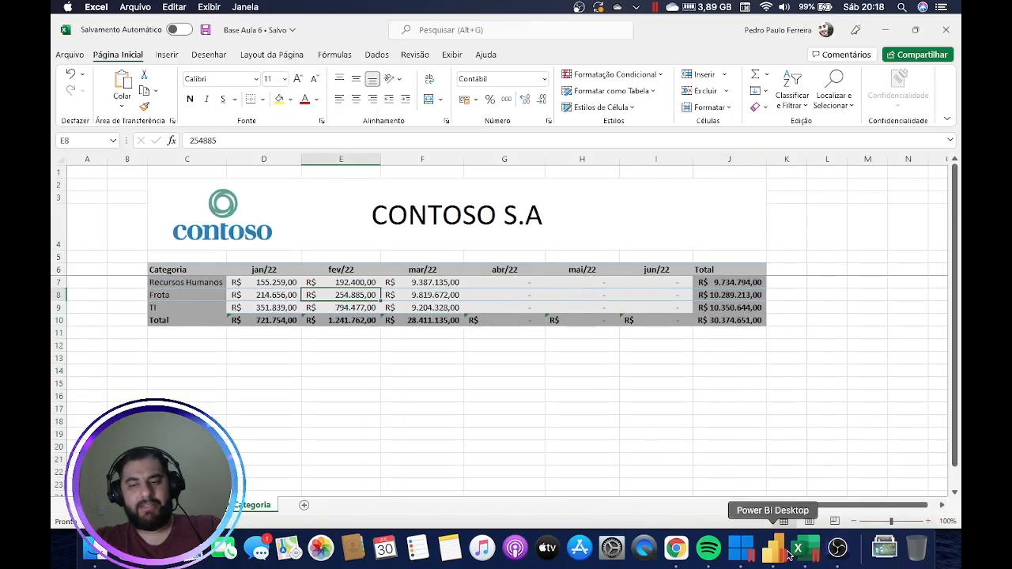
pyautogui.click(785, 553)
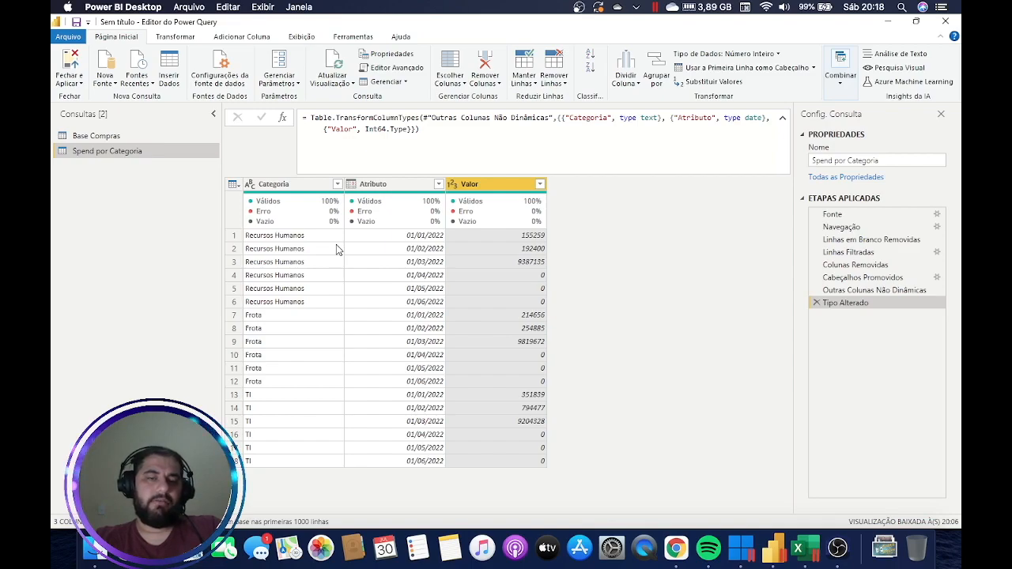
pyautogui.click(405, 237)
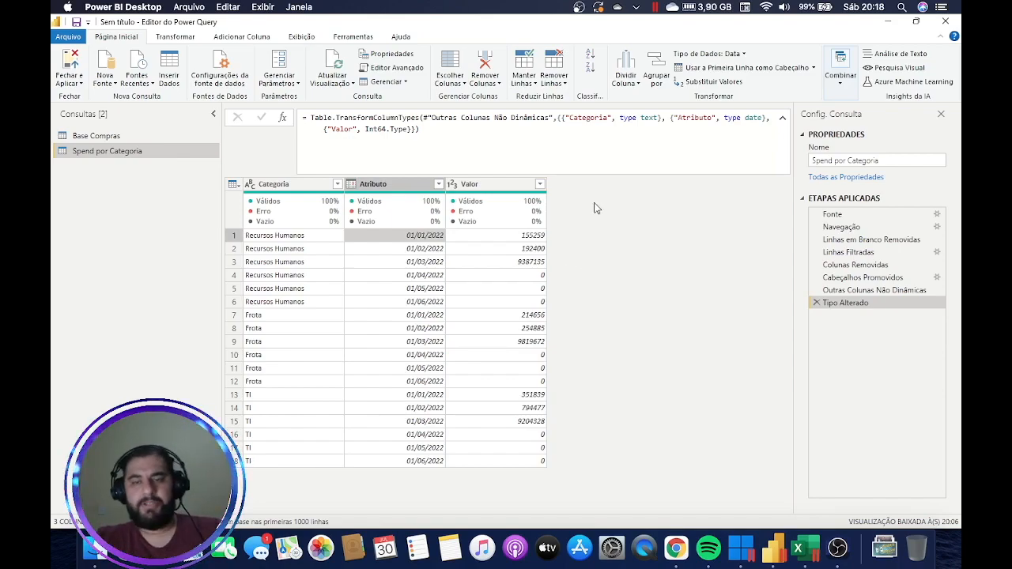
# Start Agrupar por on the Spend por Categoria query and choose Categoria as the grouping column.
pyautogui.moveTo(556, 278)
pyautogui.mouseDown()
pyautogui.moveTo(653, 164)
pyautogui.moveTo(661, 111)
pyautogui.mouseUp()
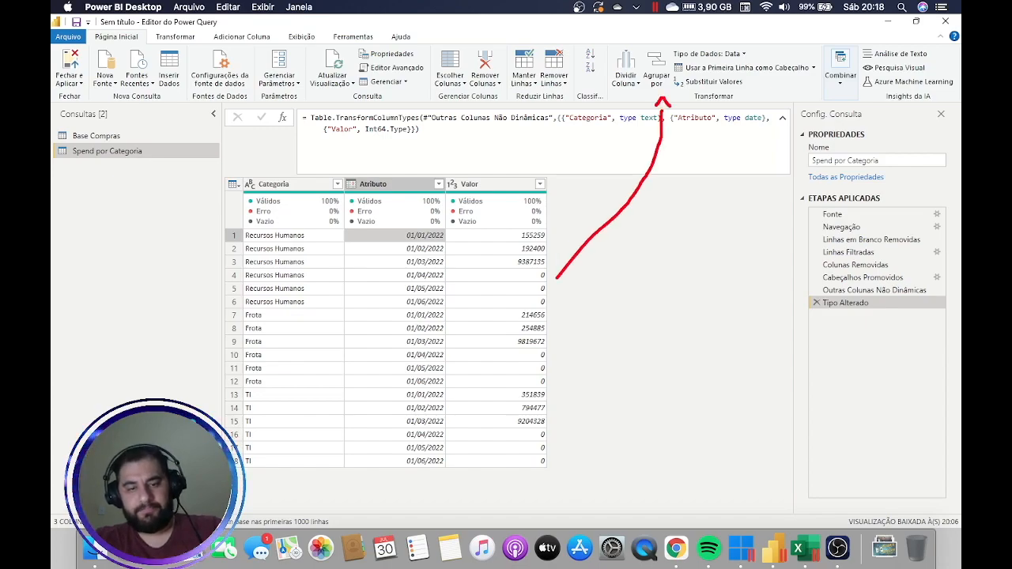
pyautogui.click(655, 80)
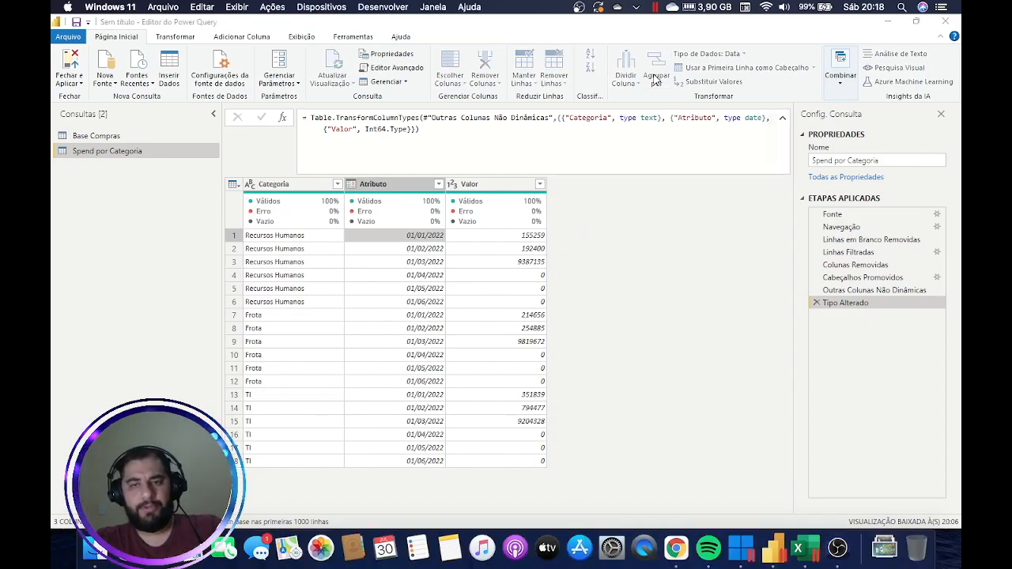
pyautogui.moveTo(452, 181); pyautogui.dragTo(624, 187)
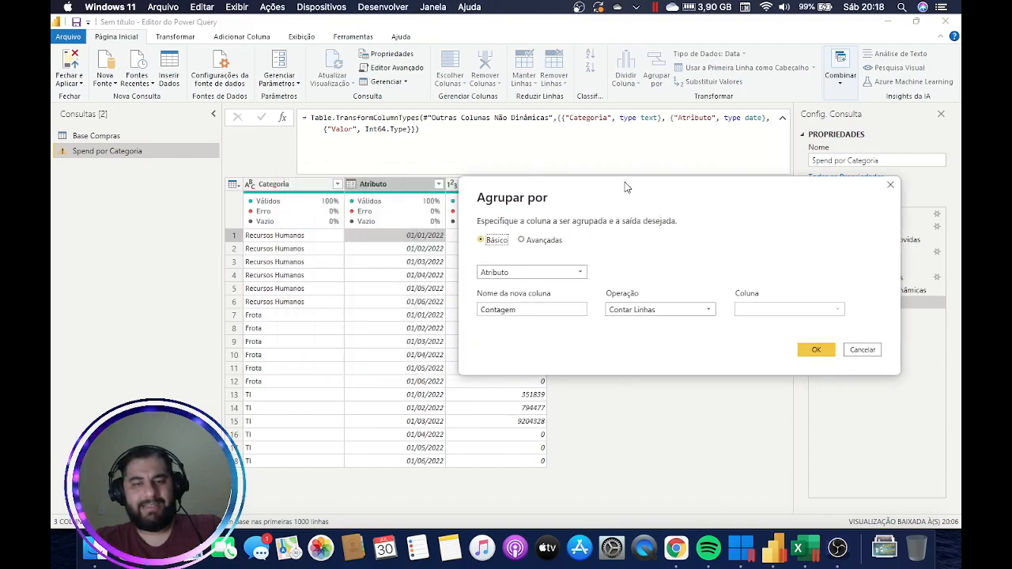
pyautogui.click(514, 273)
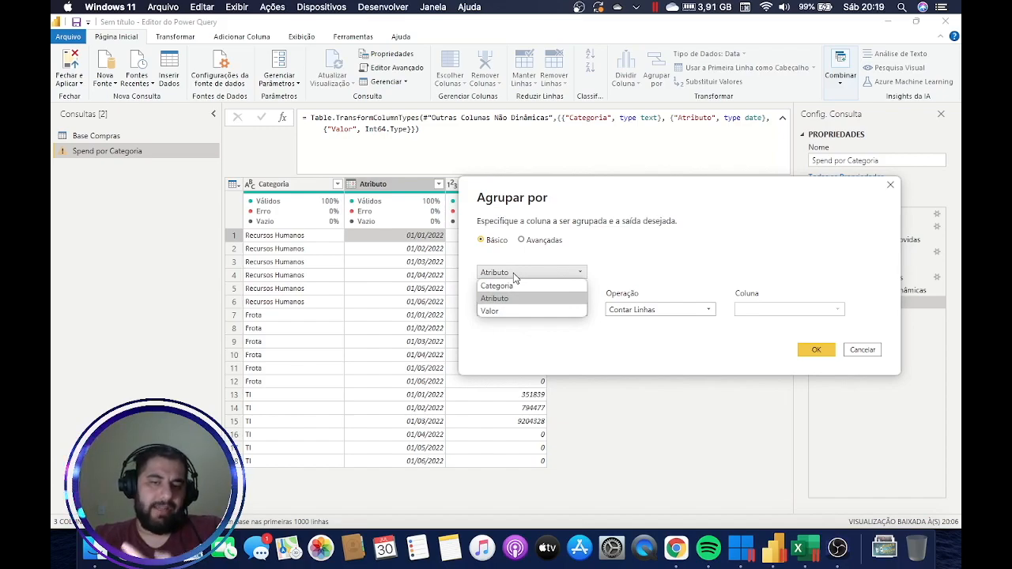
pyautogui.click(513, 286)
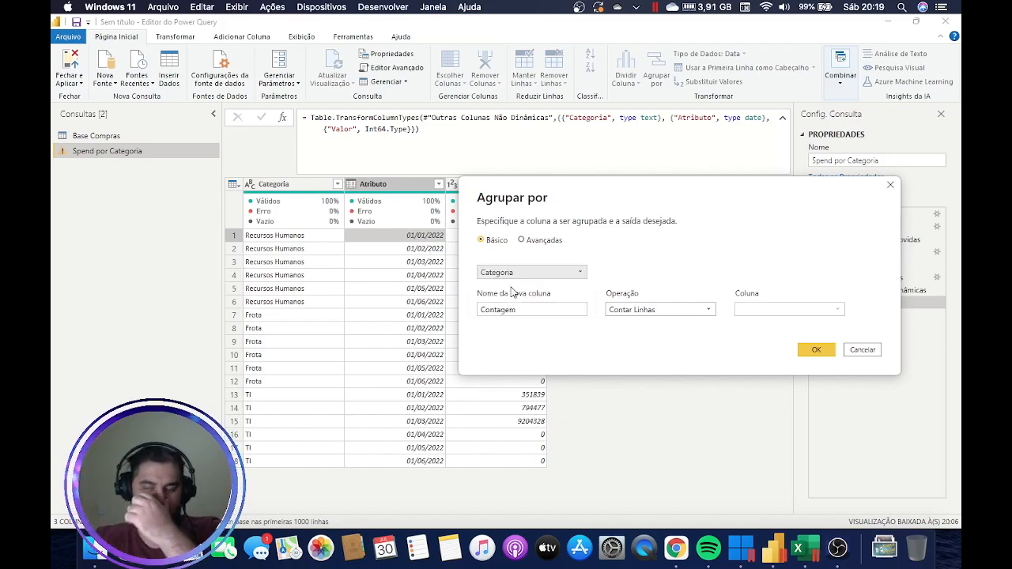
# Try the Avançadas grouping mode by adding four more grouping columns.
pyautogui.click(552, 242)
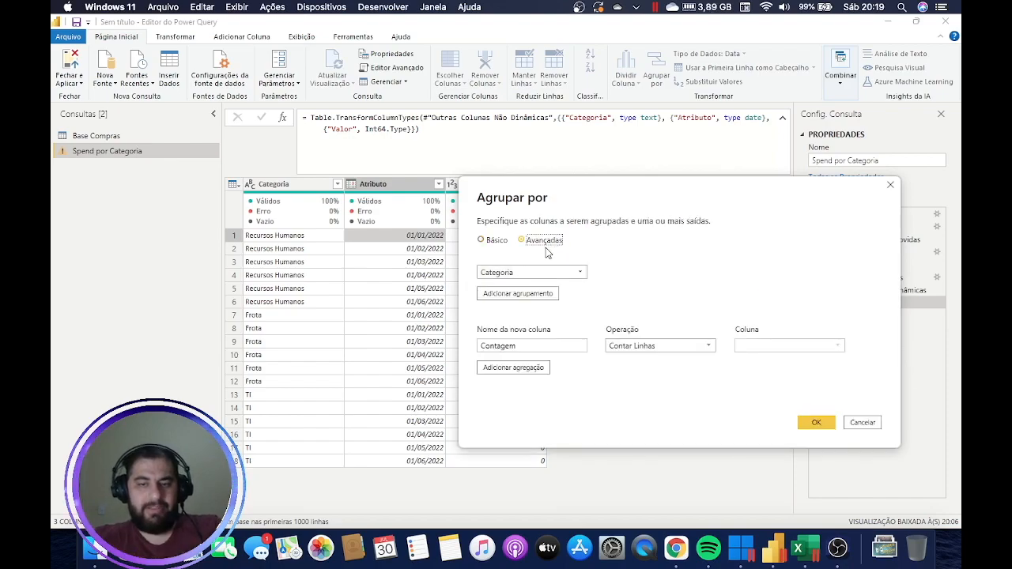
pyautogui.click(525, 294)
pyautogui.click(524, 313)
pyautogui.click(521, 334)
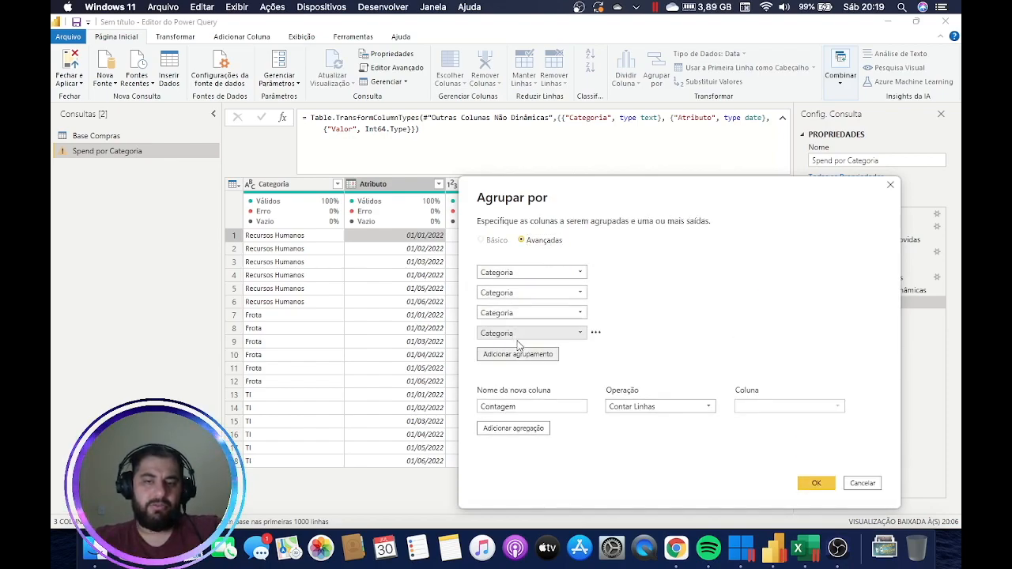
pyautogui.click(519, 354)
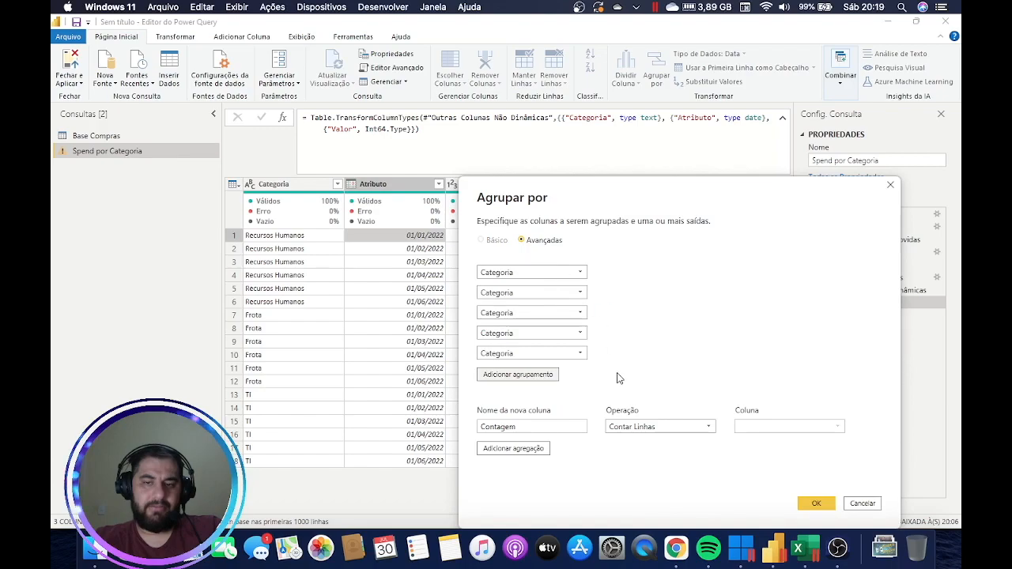
# Delete the four extra groupings and return the grouping to Básico mode.
pyautogui.click(607, 354)
pyautogui.click(613, 364)
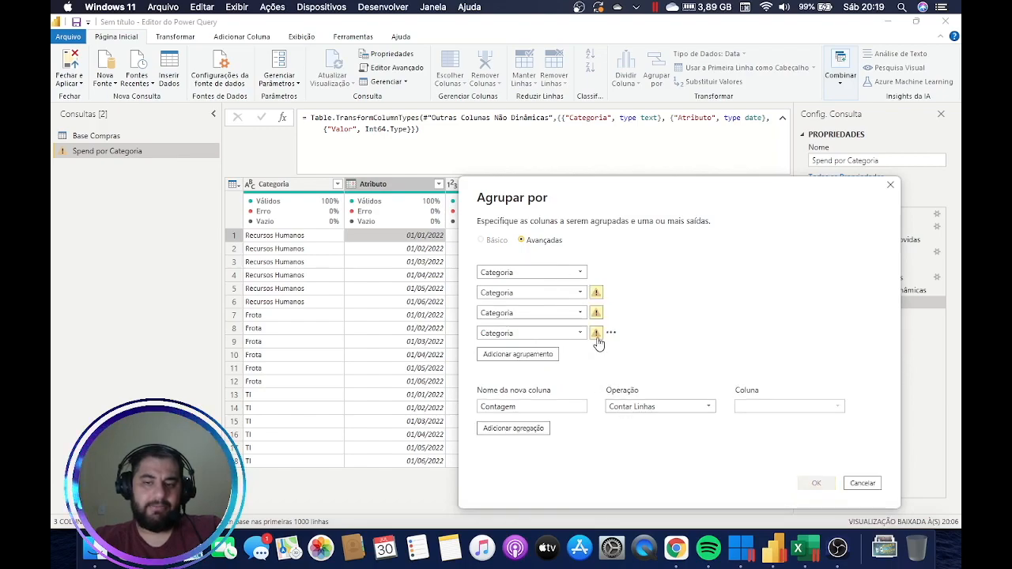
pyautogui.click(610, 333)
pyautogui.click(634, 346)
pyautogui.click(611, 313)
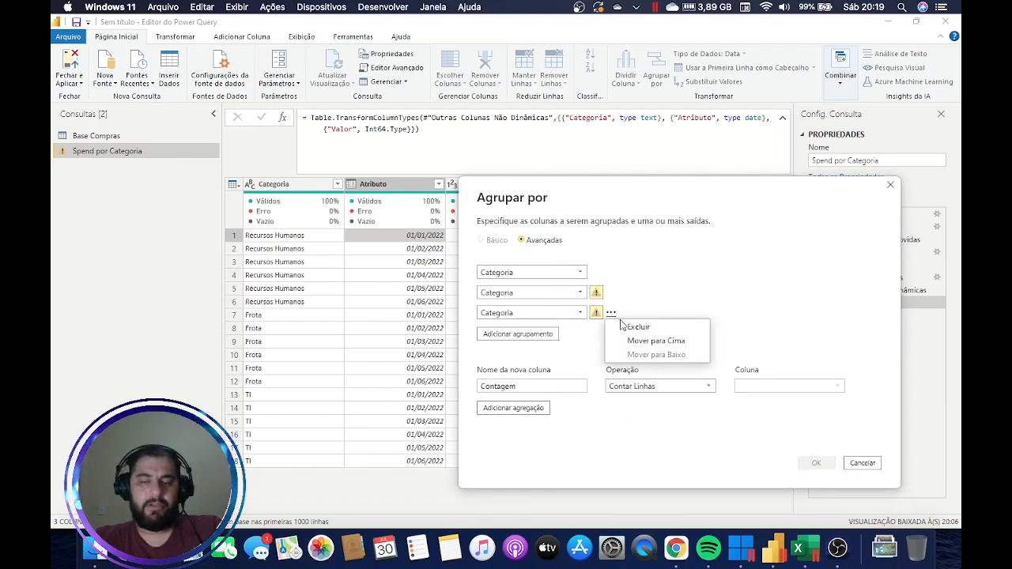
pyautogui.click(621, 326)
pyautogui.click(611, 293)
pyautogui.click(633, 306)
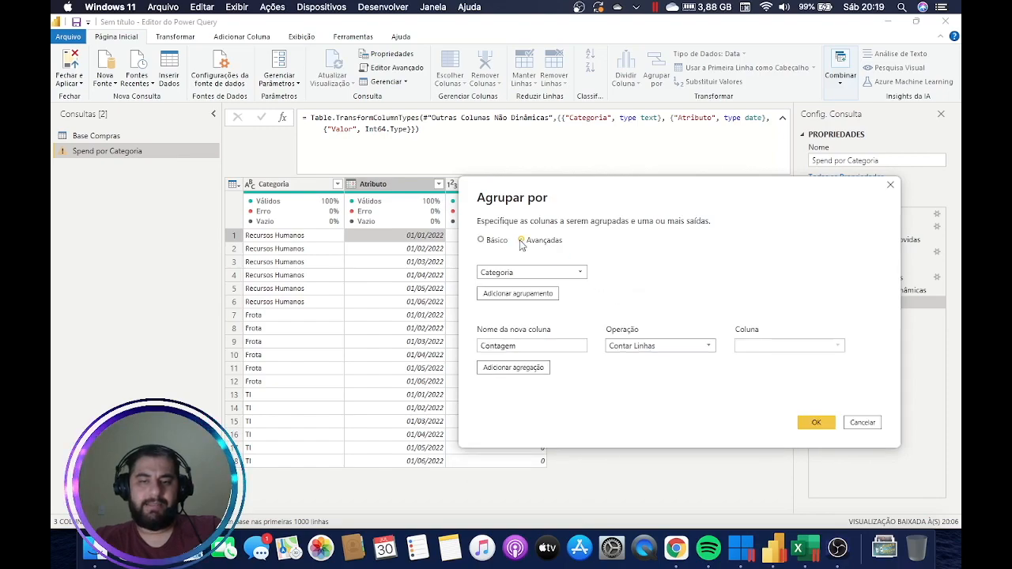
pyautogui.click(498, 242)
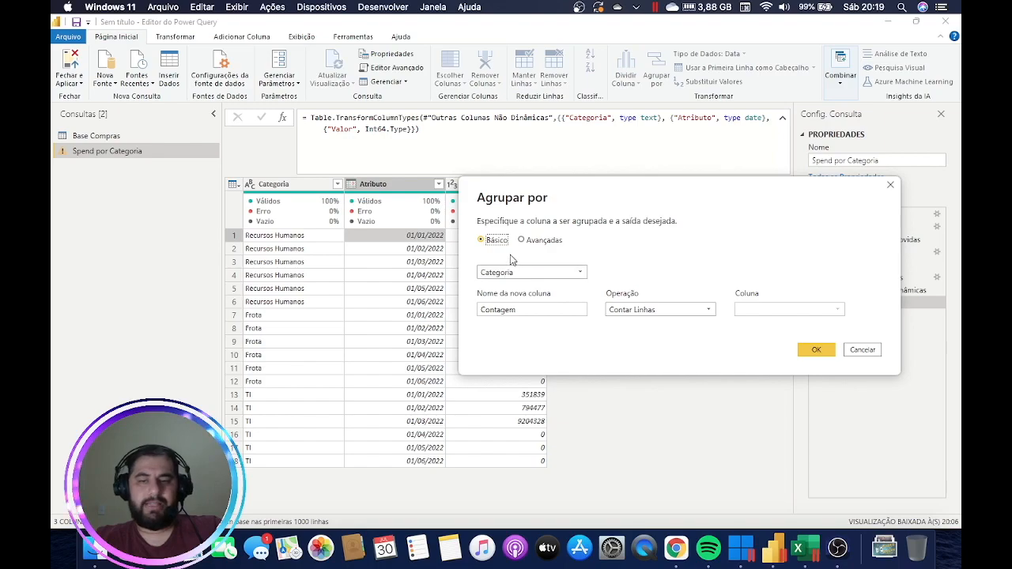
# Group the rows by Categoria with a new column named Spend that uses Soma on the Valor column.
pyautogui.doubleClick(533, 311)
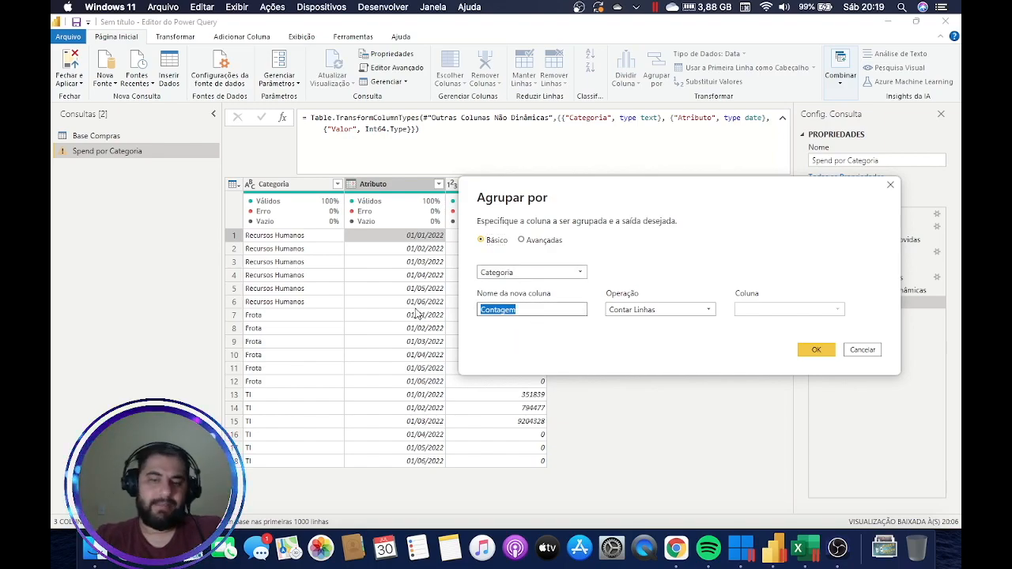
pyautogui.write('Spend')
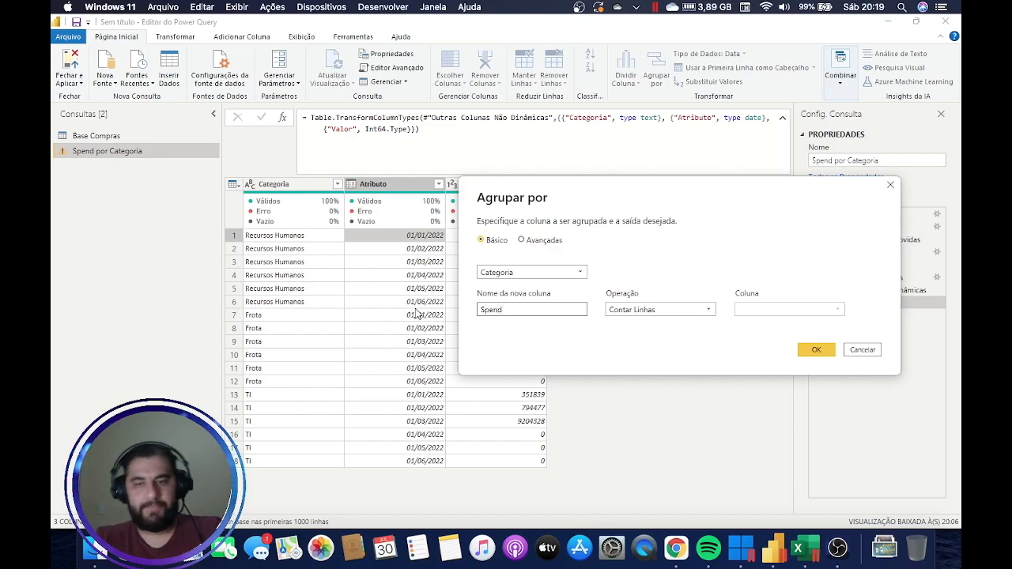
pyautogui.click(637, 313)
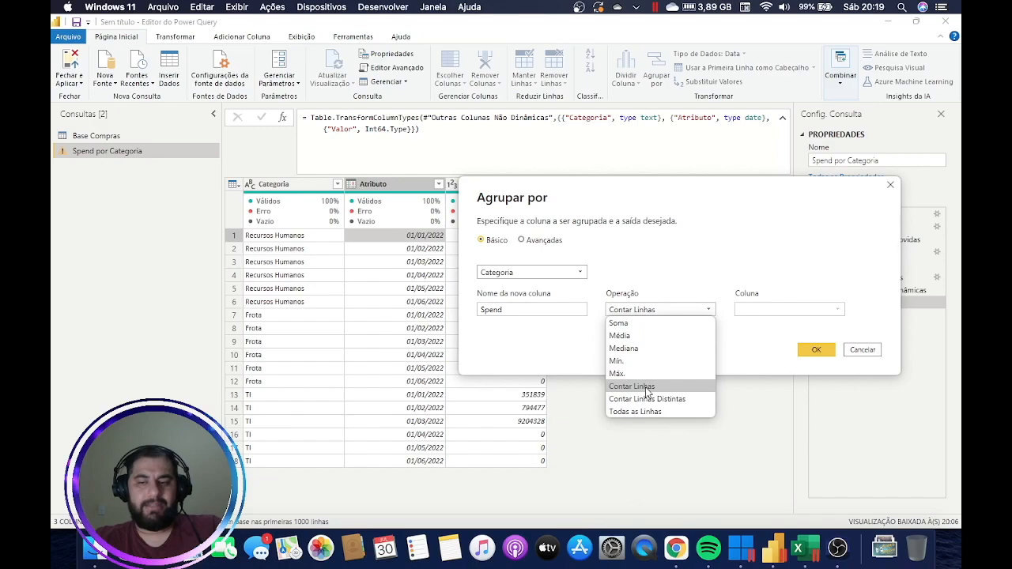
pyautogui.click(628, 326)
pyautogui.moveTo(610, 195); pyautogui.dragTo(417, 305)
pyautogui.click(614, 423)
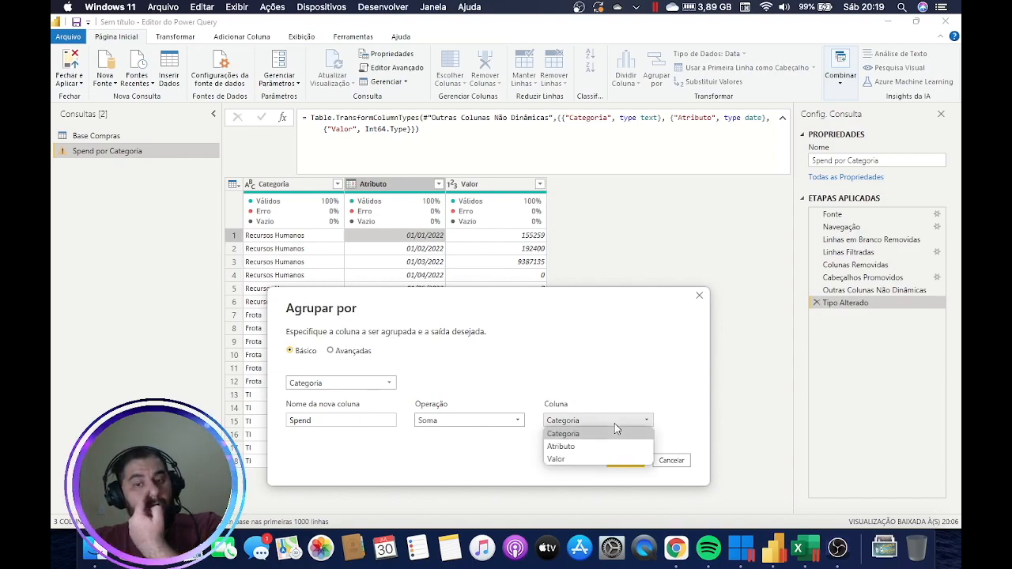
pyautogui.click(598, 457)
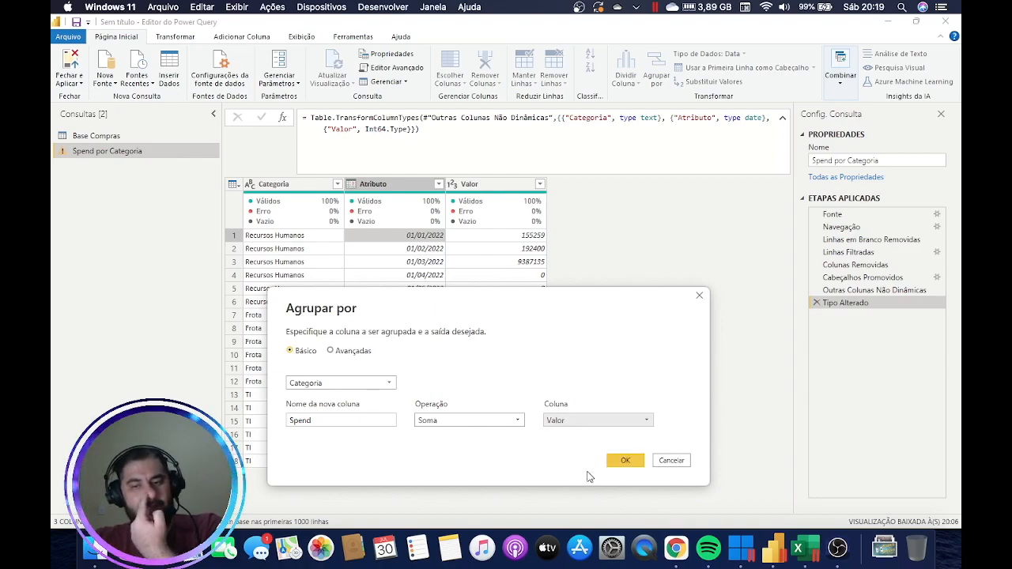
pyautogui.moveTo(513, 304); pyautogui.dragTo(563, 220)
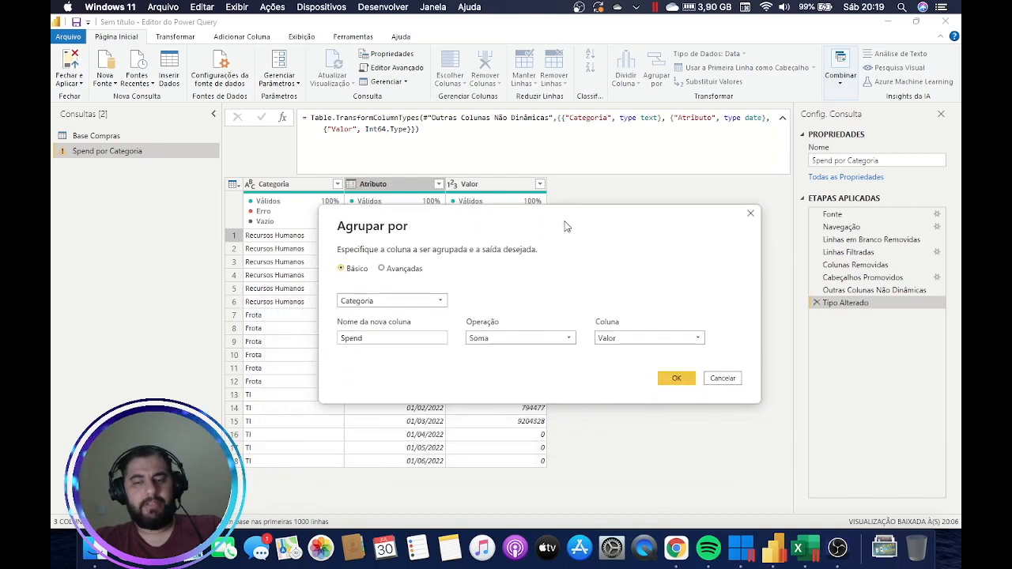
pyautogui.click(672, 377)
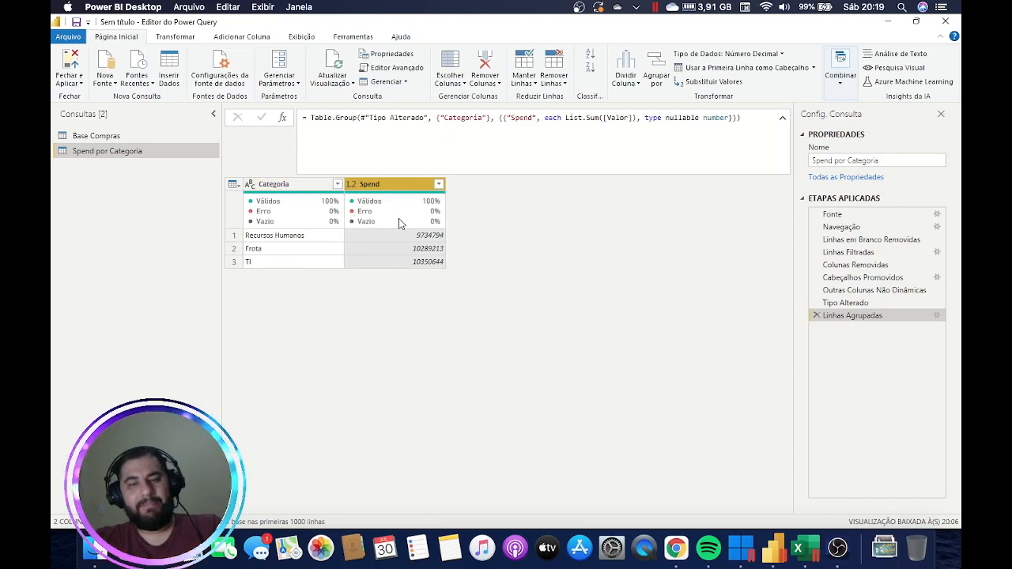
# Review the Spend value of each category in the grouped Spend por Categoria rows.
pyautogui.click(292, 239)
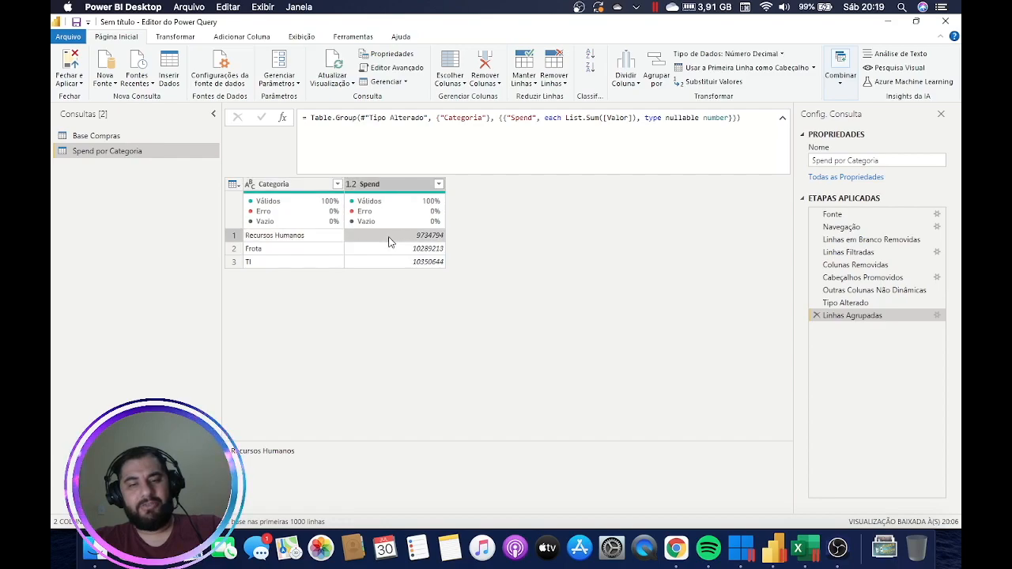
pyautogui.click(388, 240)
pyautogui.click(291, 251)
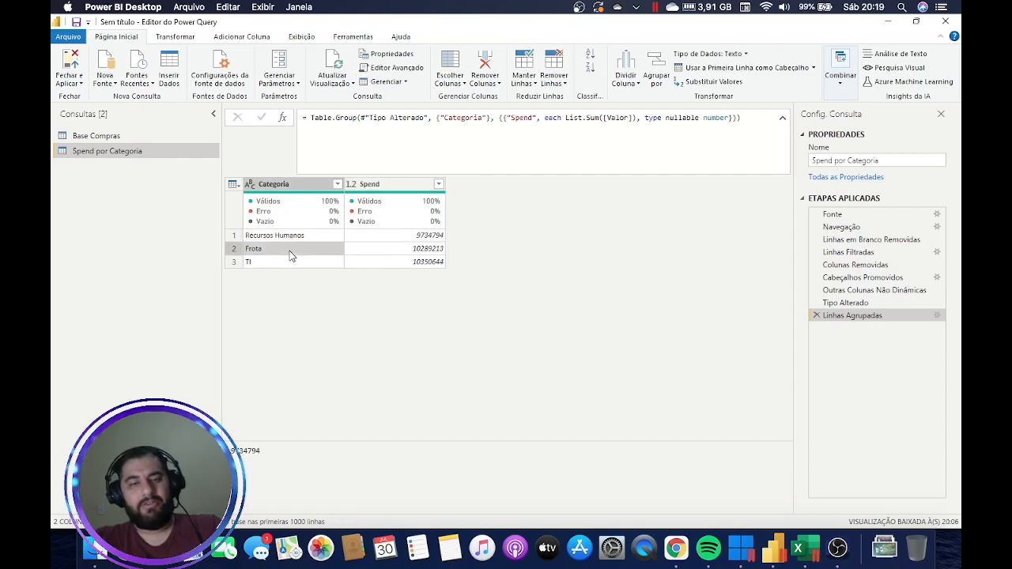
pyautogui.click(392, 254)
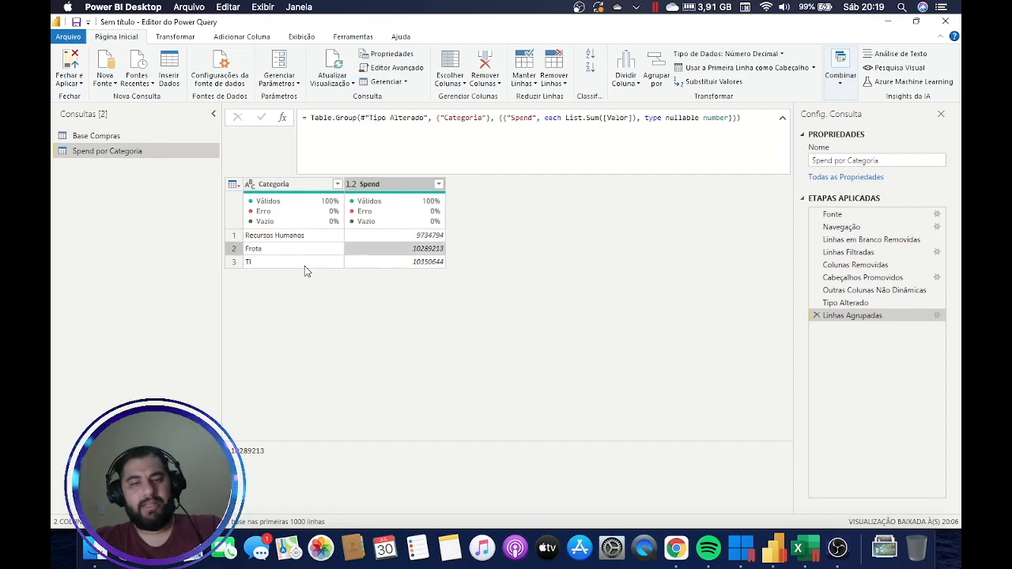
pyautogui.click(412, 263)
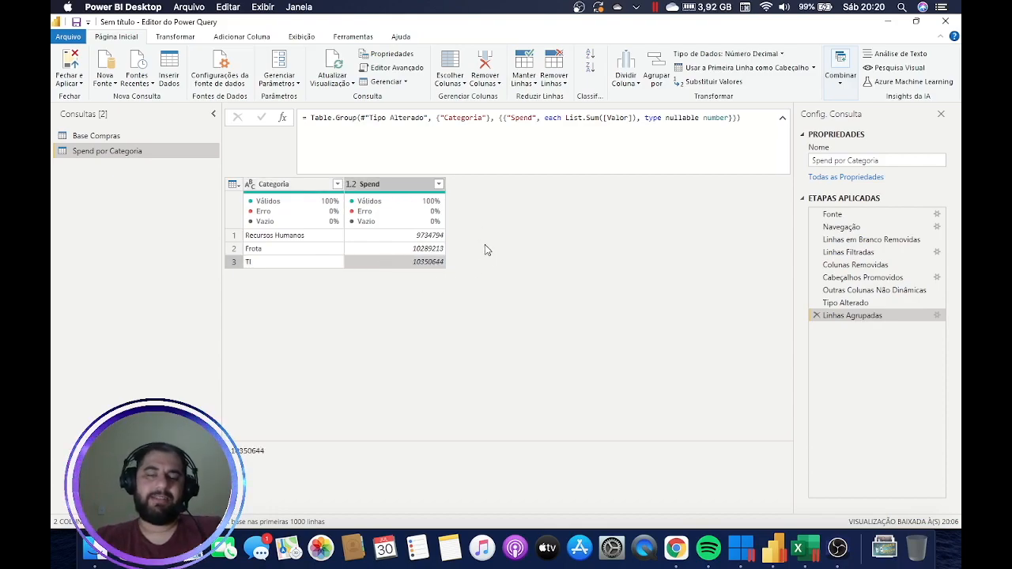
# Switch to Excel to check the category totals in the Contoso table against the grouped query, and return to Power Query.
pyautogui.click(798, 547)
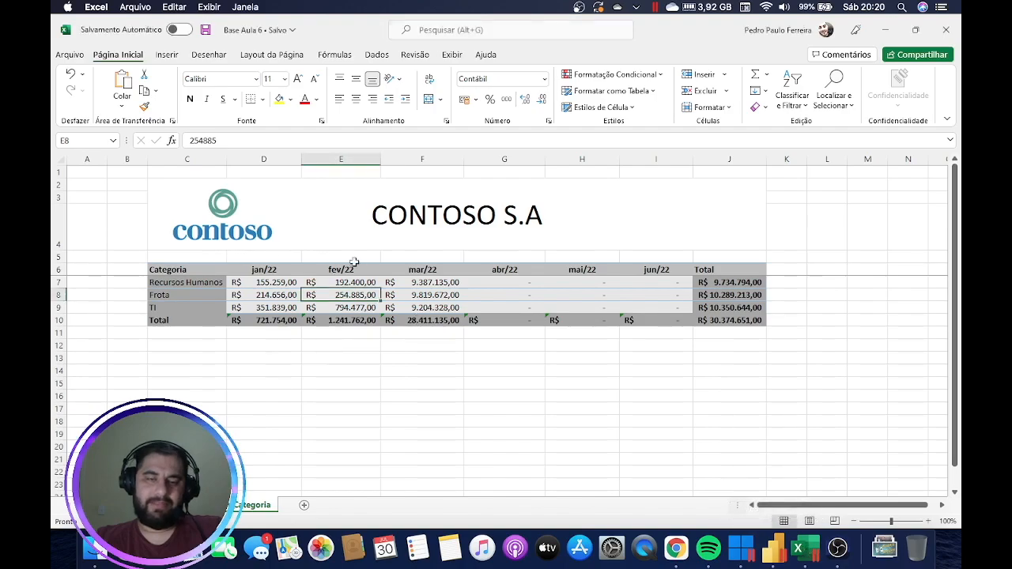
pyautogui.click(313, 405)
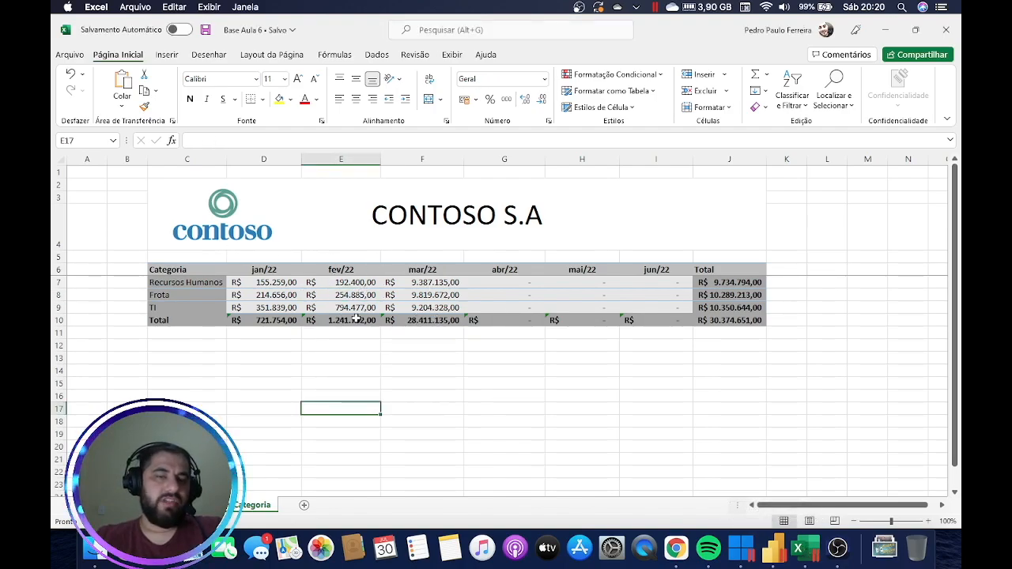
pyautogui.click(773, 548)
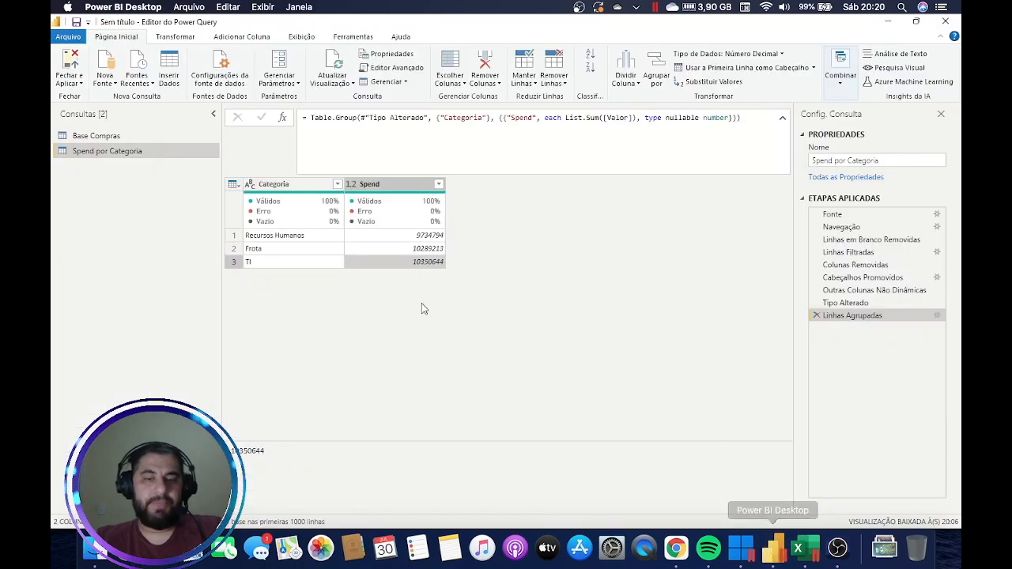
pyautogui.rightClick(108, 155)
pyautogui.click(325, 273)
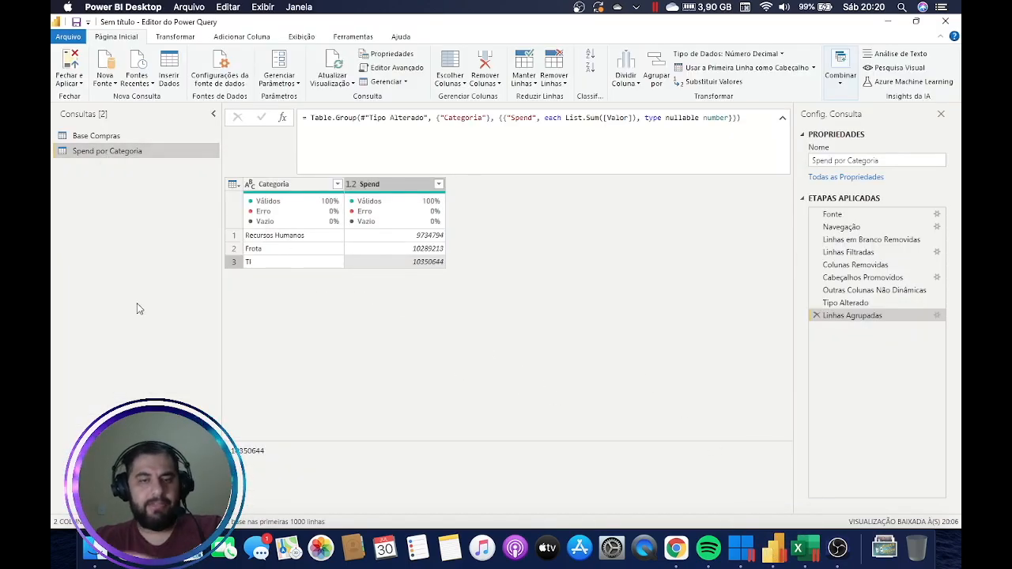
# Compare the Base Compras query with Spend por Categoria and examine its Orçamento and Categoria columns.
pyautogui.click(105, 143)
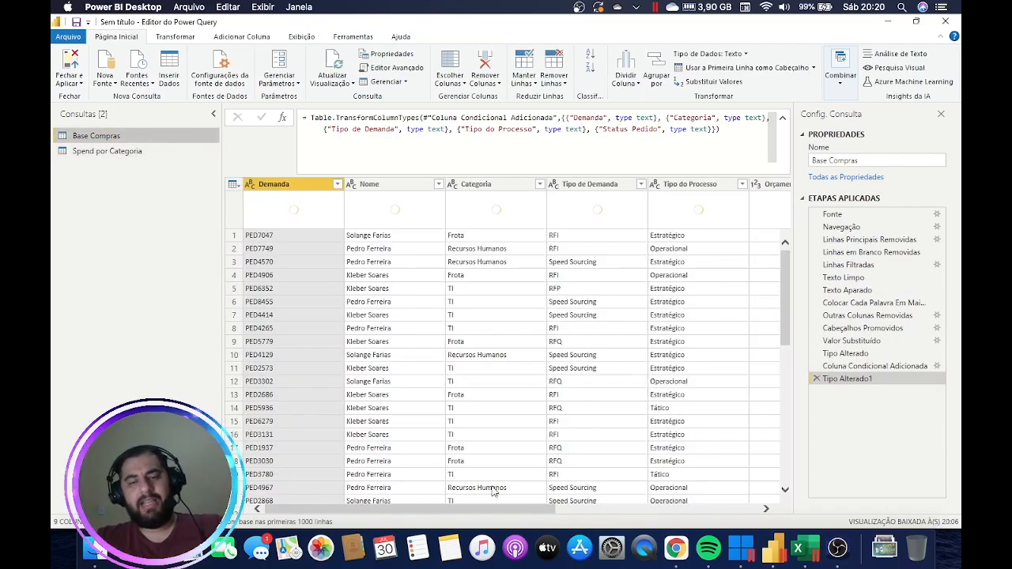
pyautogui.moveTo(494, 508); pyautogui.dragTo(693, 506)
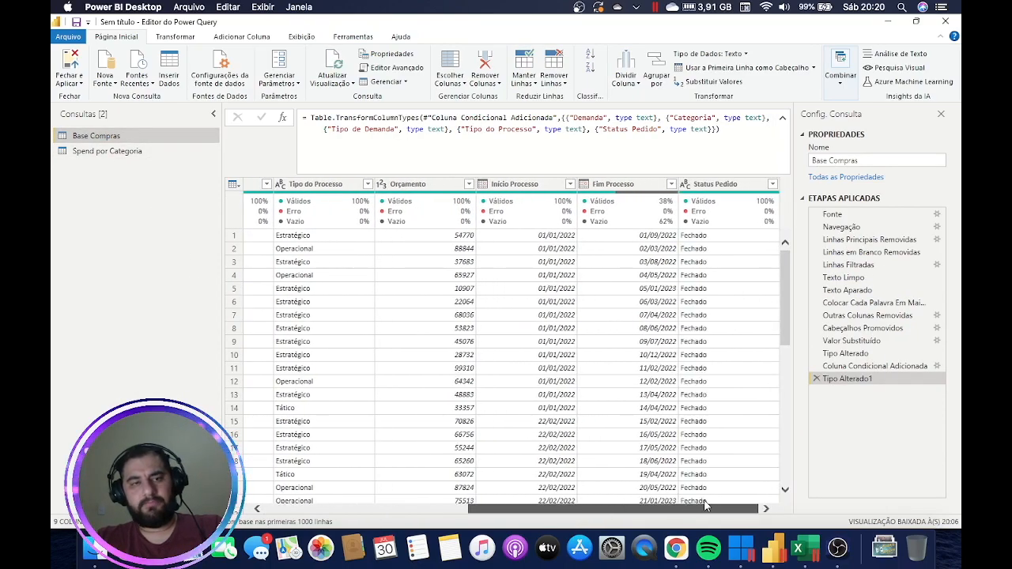
pyautogui.click(108, 151)
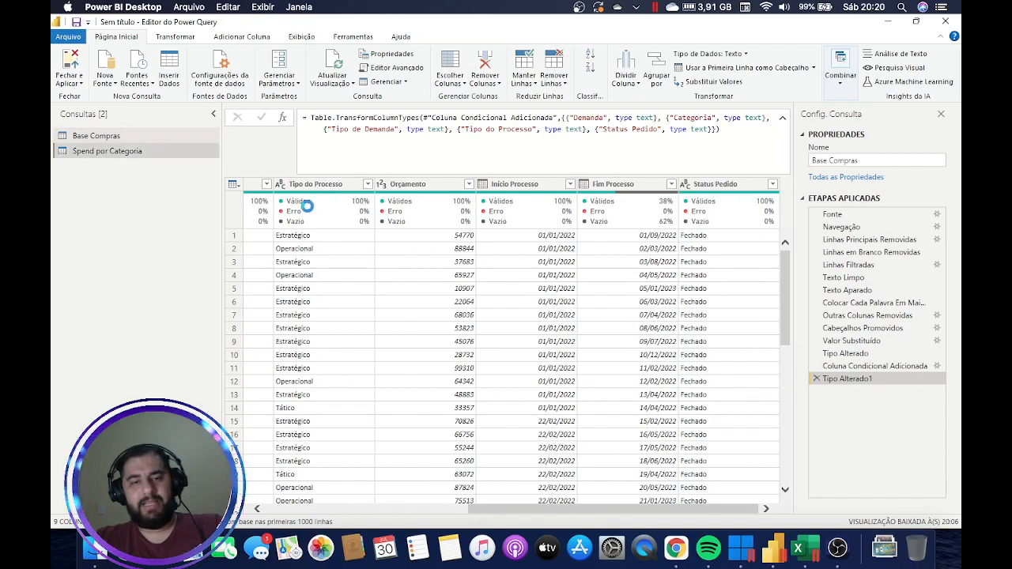
pyautogui.click(119, 137)
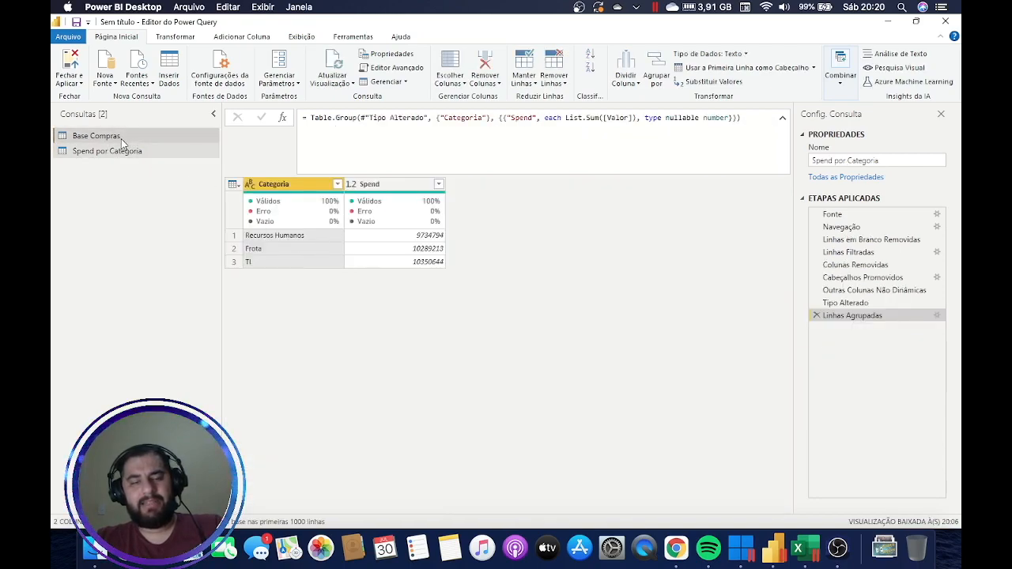
pyautogui.moveTo(548, 512); pyautogui.dragTo(719, 512)
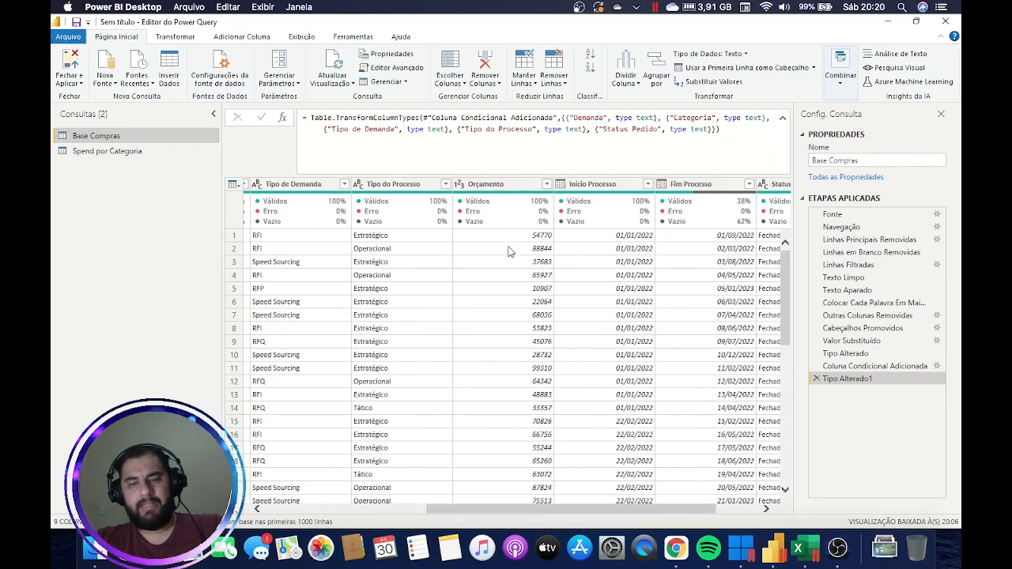
pyautogui.click(511, 288)
pyautogui.moveTo(609, 510); pyautogui.dragTo(376, 515)
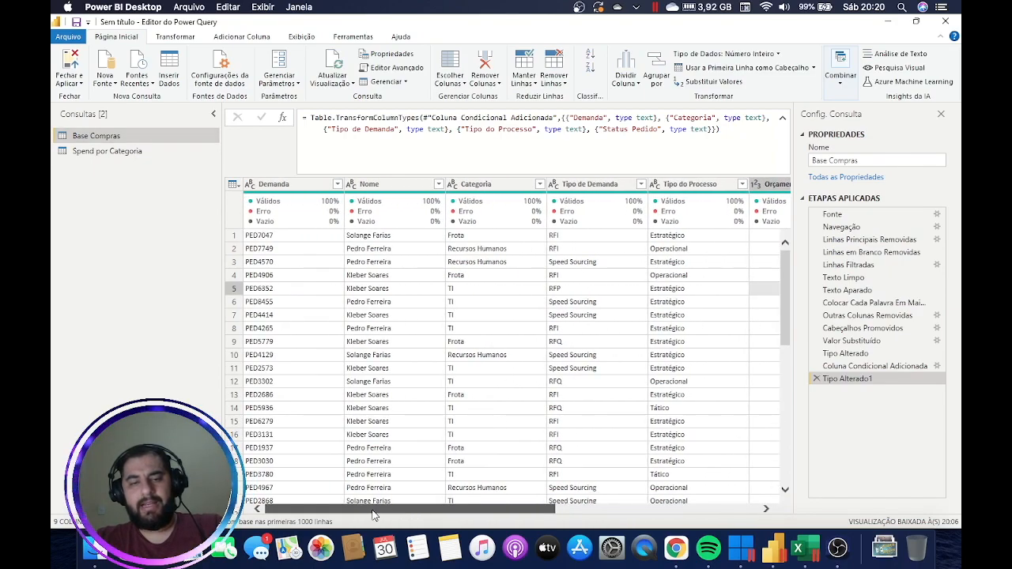
pyautogui.click(483, 250)
pyautogui.click(478, 288)
pyautogui.click(484, 343)
pyautogui.moveTo(473, 434)
pyautogui.mouseDown()
pyautogui.moveTo(676, 435)
pyautogui.moveTo(475, 434)
pyautogui.mouseUp()
pyautogui.click(476, 262)
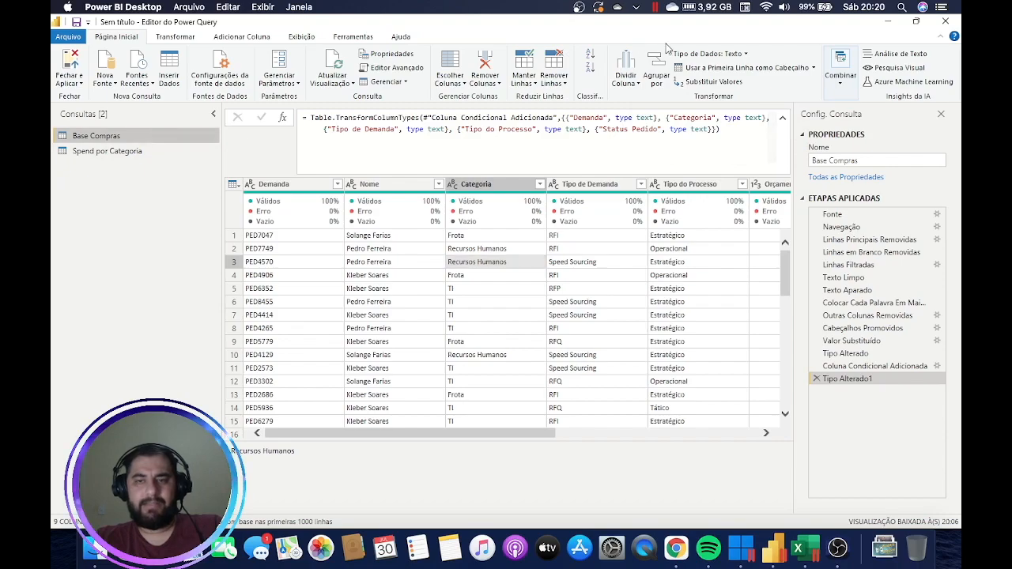
pyautogui.click(656, 75)
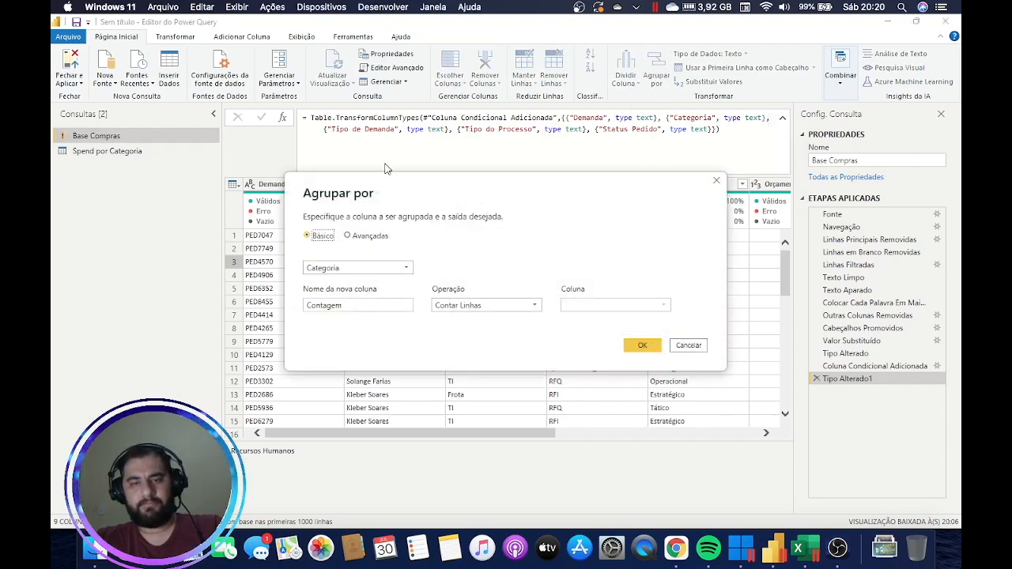
pyautogui.click(371, 269)
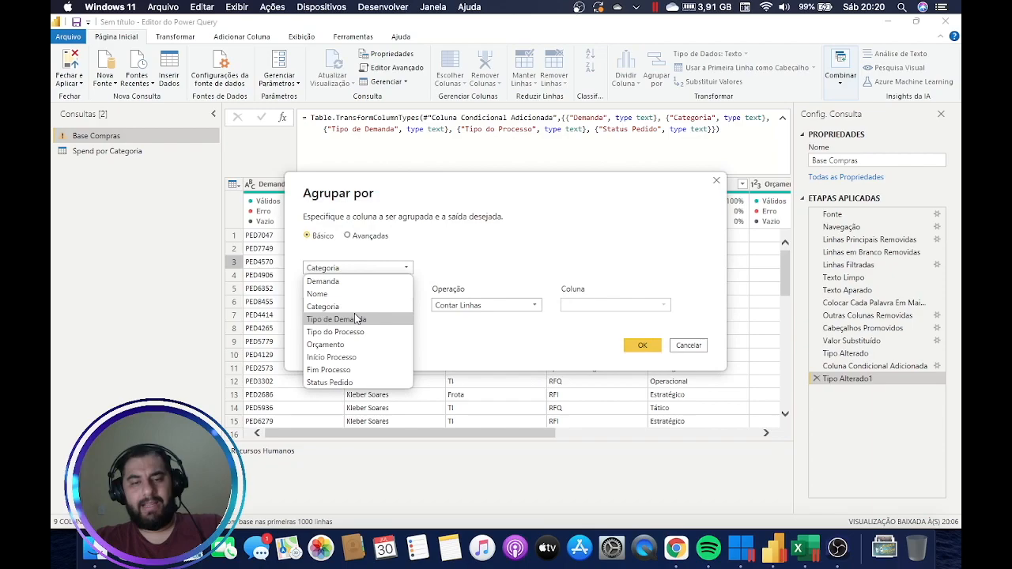
pyautogui.click(354, 306)
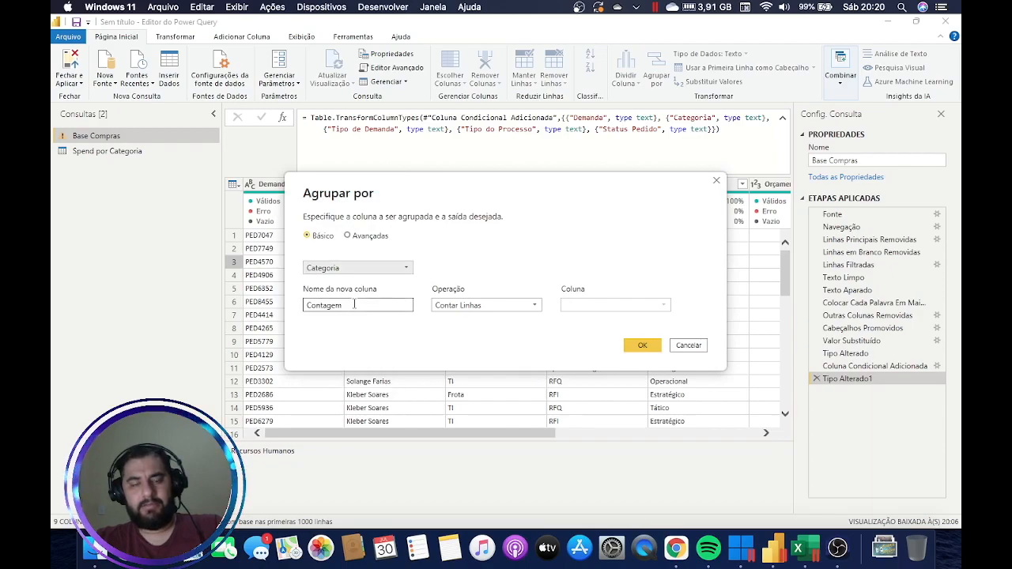
pyautogui.click(688, 345)
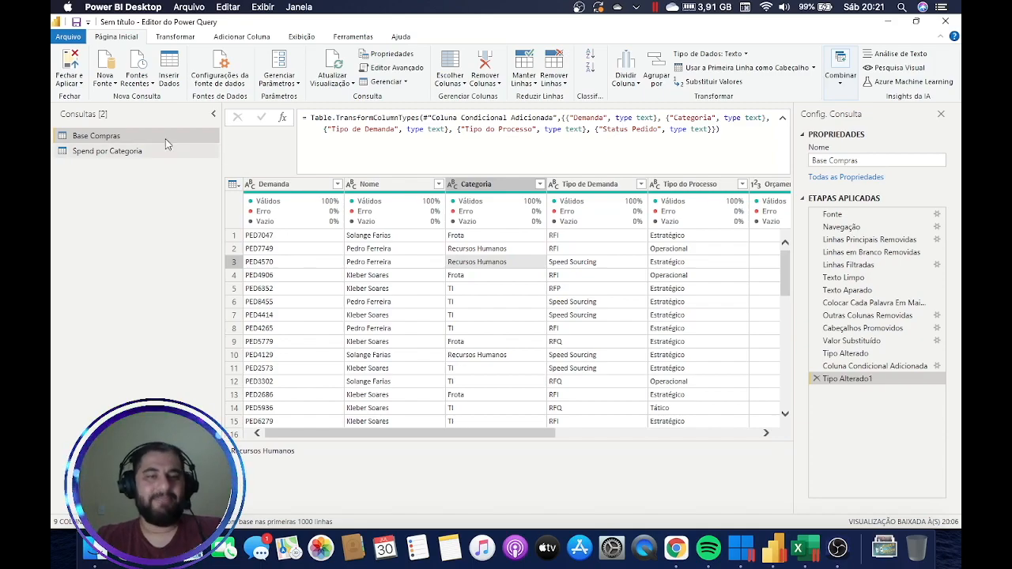
# Create a reference query from Base Compras and rename it Spend da Categoria.
pyautogui.rightClick(91, 140)
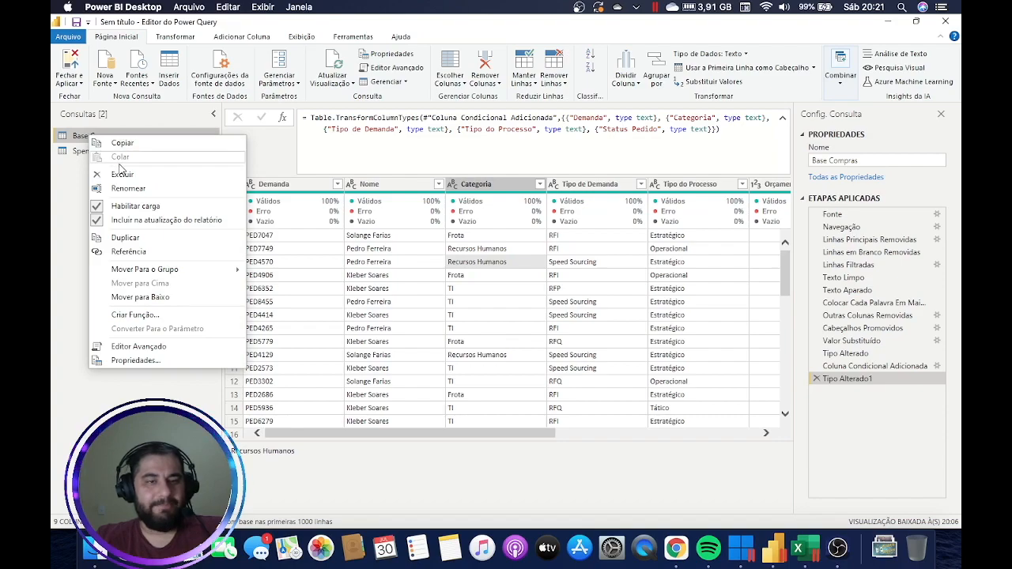
pyautogui.click(125, 253)
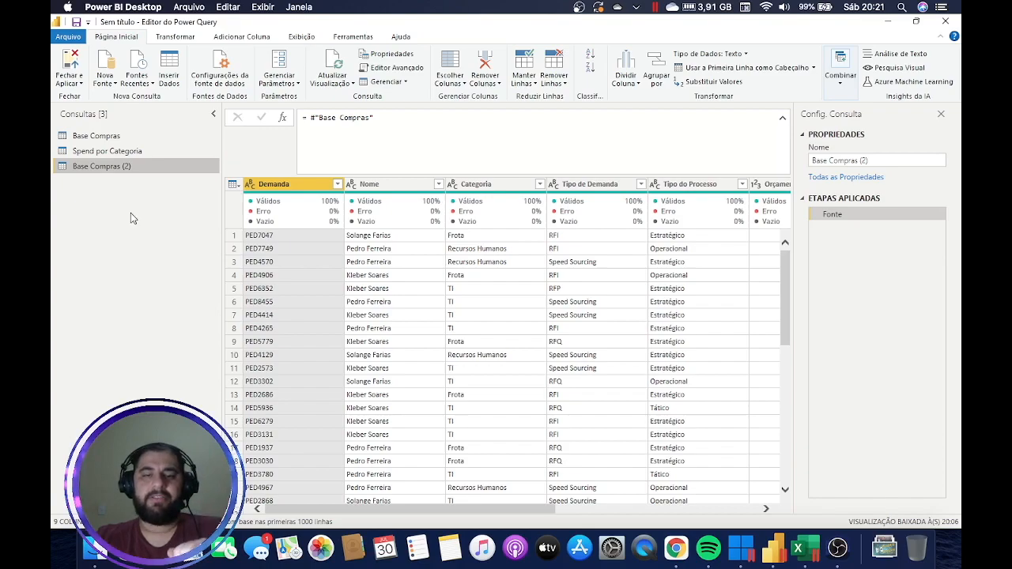
pyautogui.moveTo(869, 160); pyautogui.dragTo(779, 168)
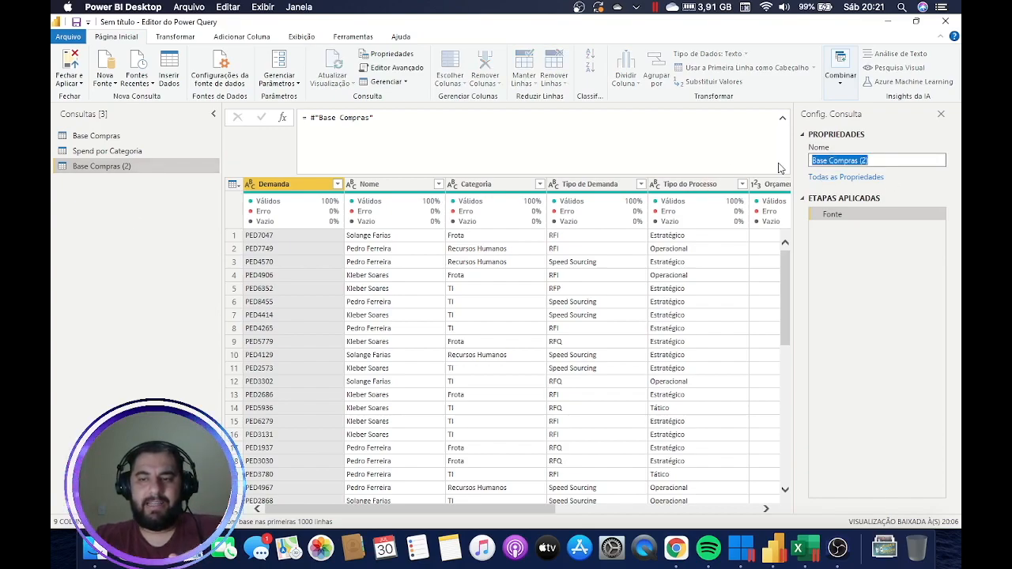
pyautogui.write('Spend da Categoria')
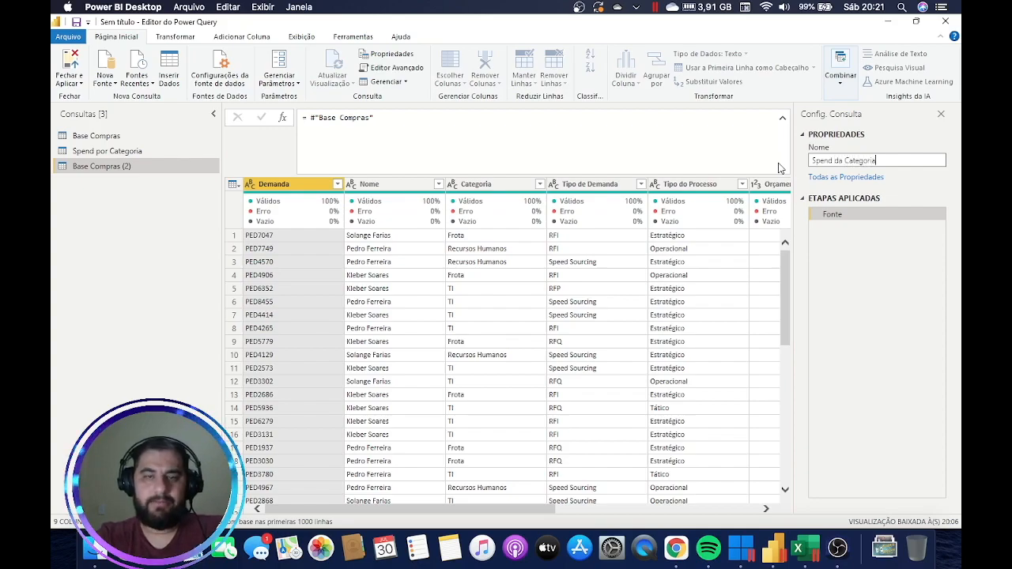
pyautogui.press('Return')
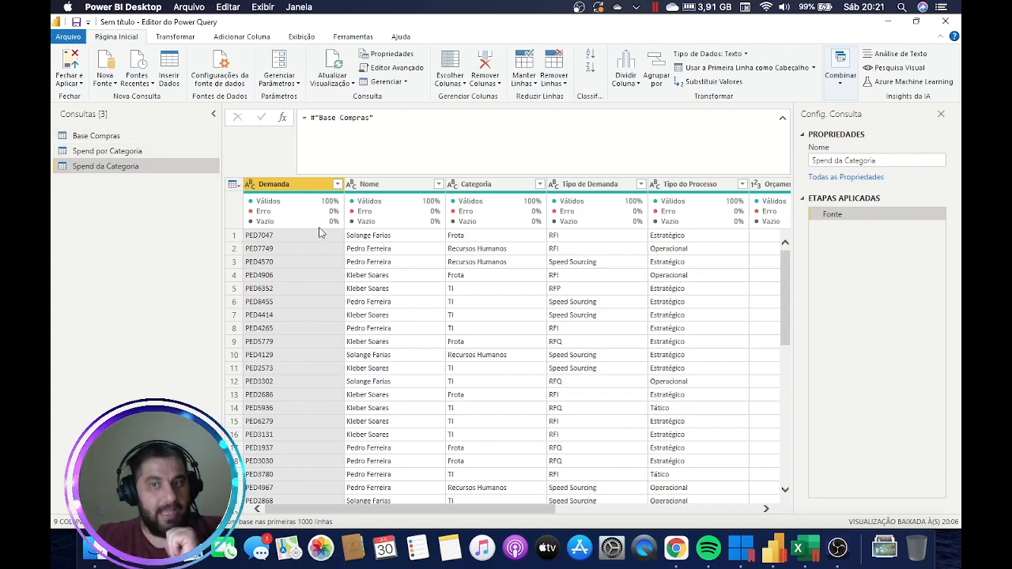
# Group Spend da Categoria by Categoria, with a new Spend column that sums Orçamento.
pyautogui.click(666, 74)
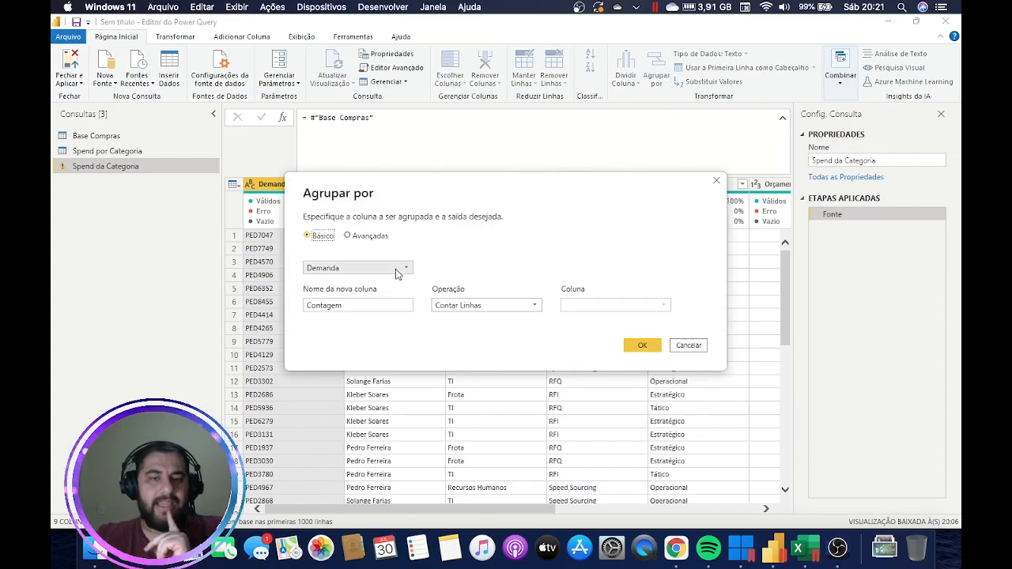
pyautogui.click(396, 268)
pyautogui.click(378, 306)
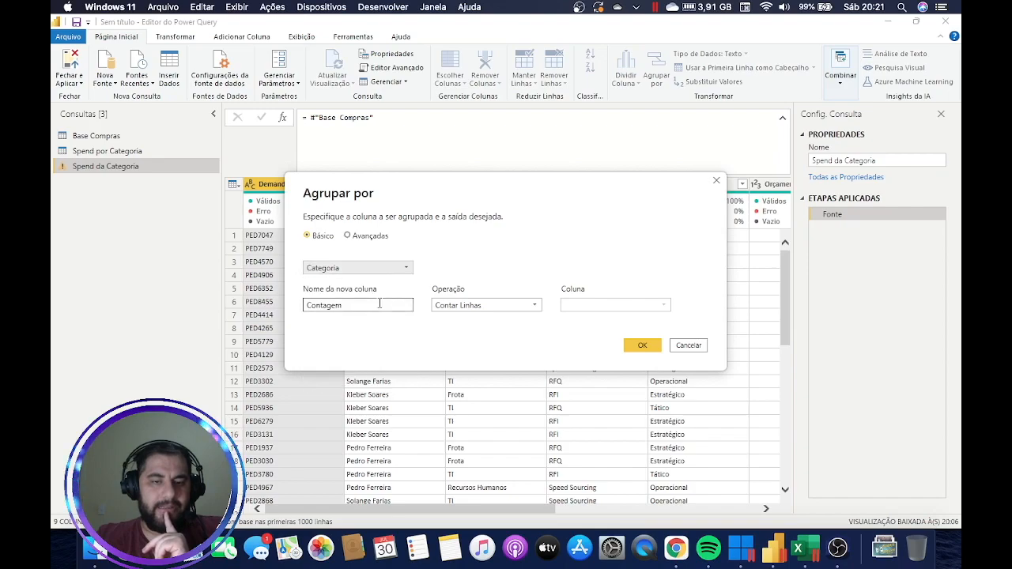
pyautogui.doubleClick(380, 306)
pyautogui.write('Spend')
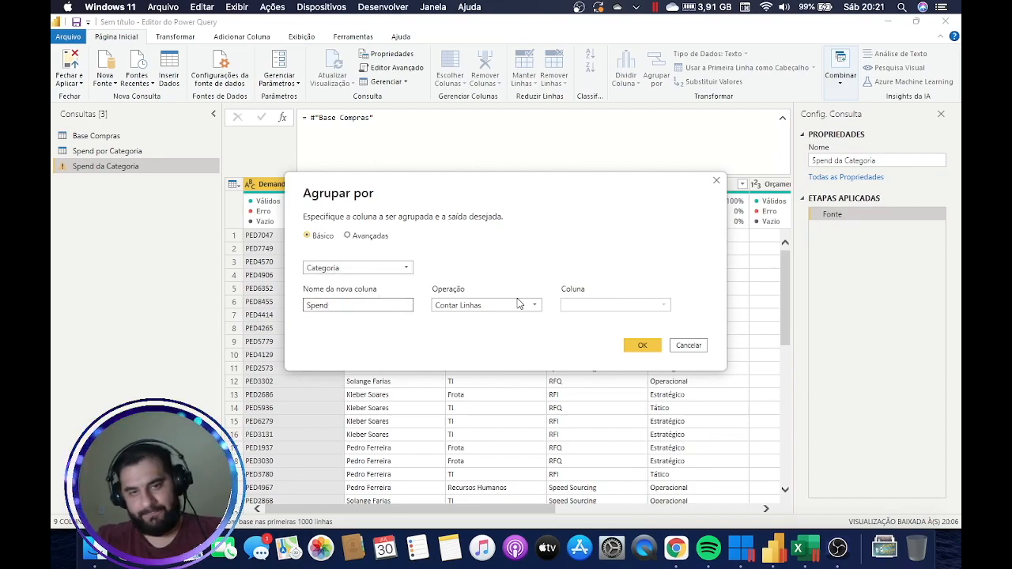
pyautogui.click(518, 304)
pyautogui.click(504, 319)
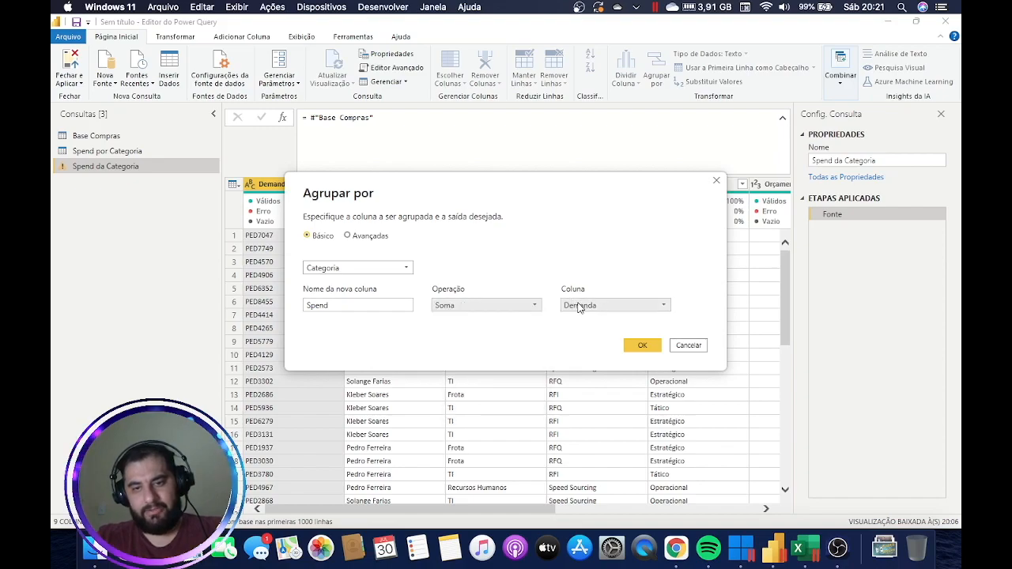
pyautogui.click(579, 307)
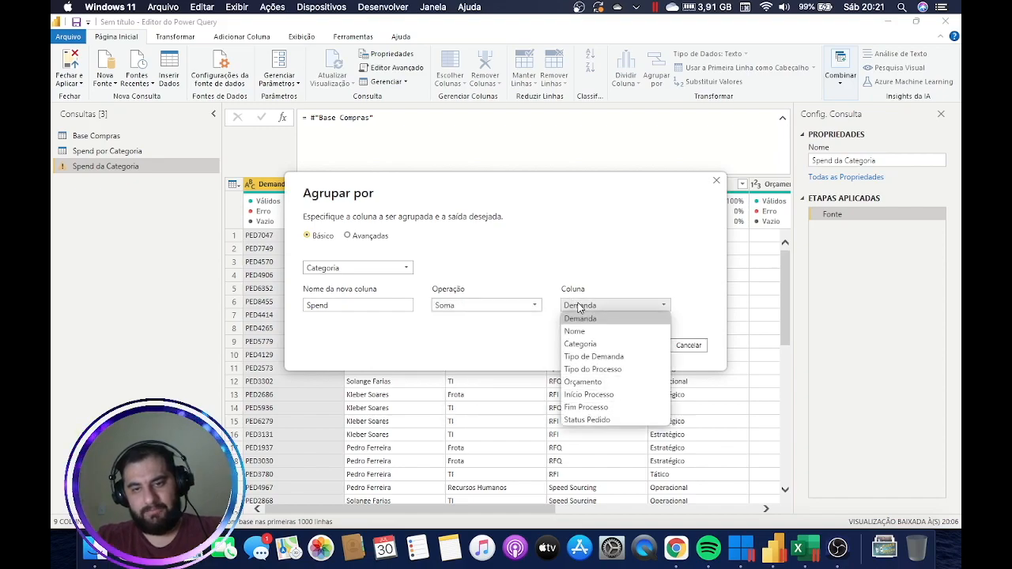
pyautogui.click(585, 382)
pyautogui.click(641, 347)
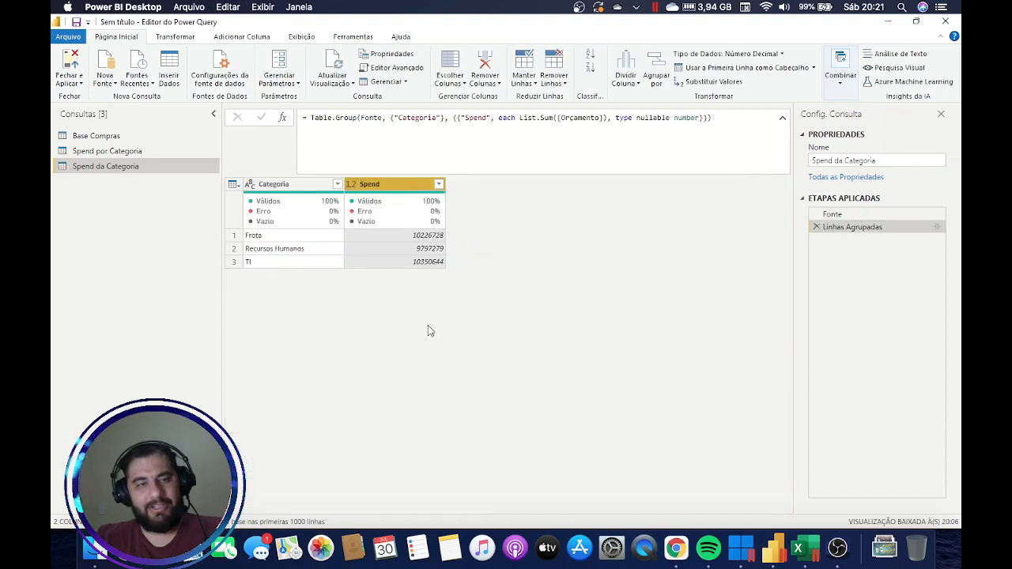
# Compare the grouped Spend values in Spend por Categoria and Spend da Categoria.
pyautogui.click(163, 153)
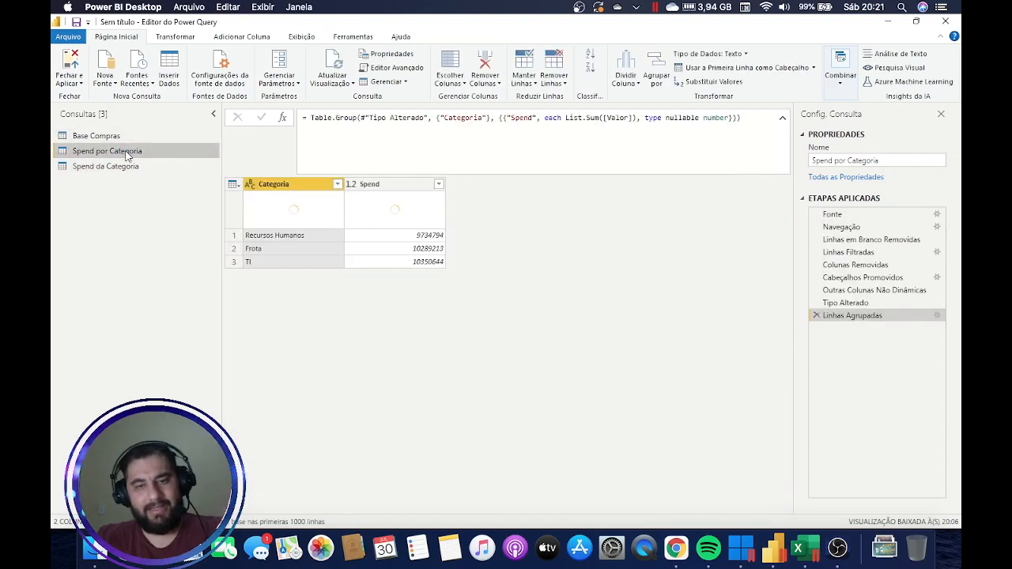
pyautogui.click(147, 171)
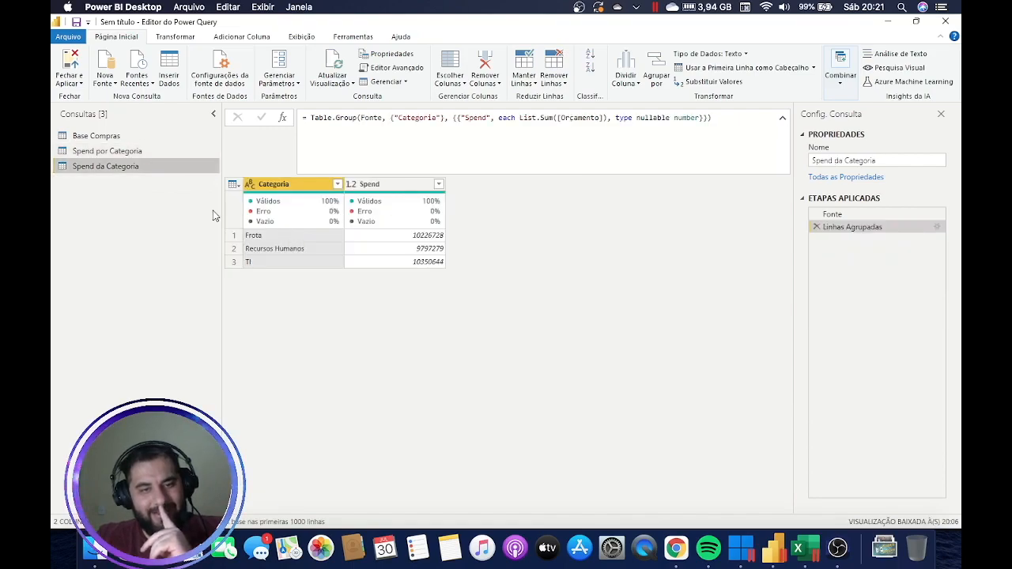
pyautogui.click(134, 154)
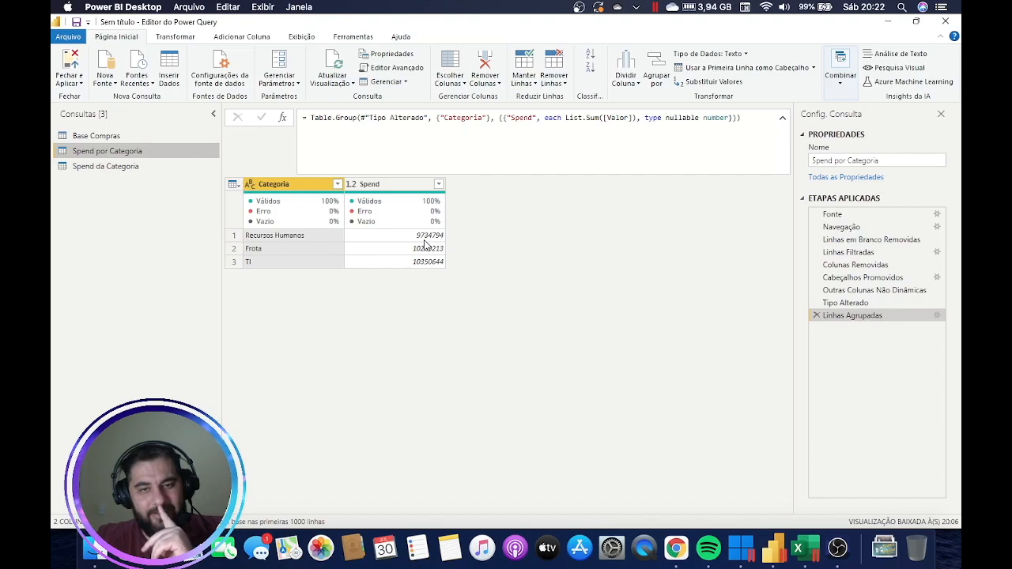
pyautogui.click(145, 168)
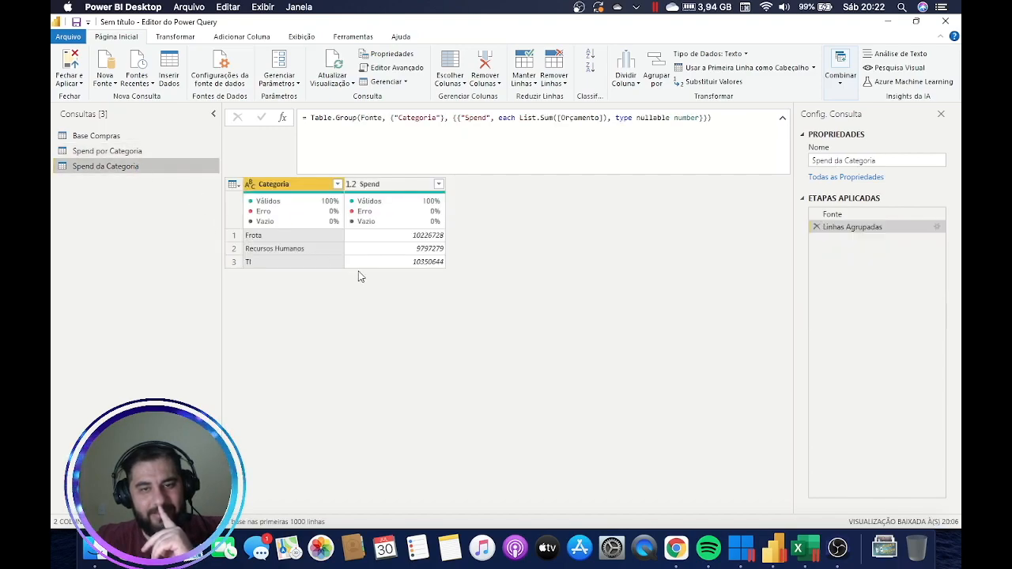
pyautogui.click(423, 251)
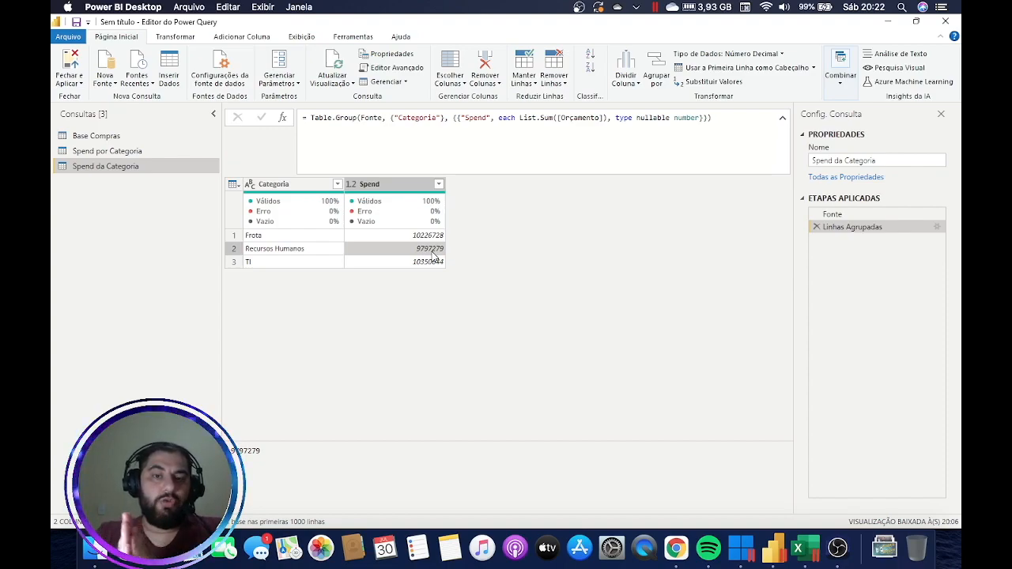
# Delete the Spend por Categoria query and confirm its removal.
pyautogui.click(124, 153)
pyautogui.rightClick(125, 155)
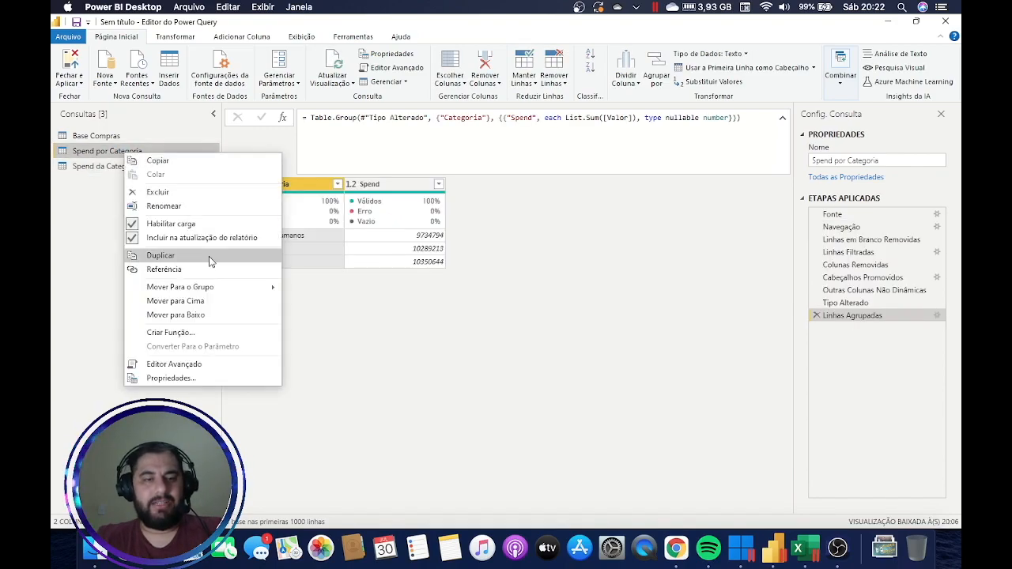
pyautogui.click(173, 195)
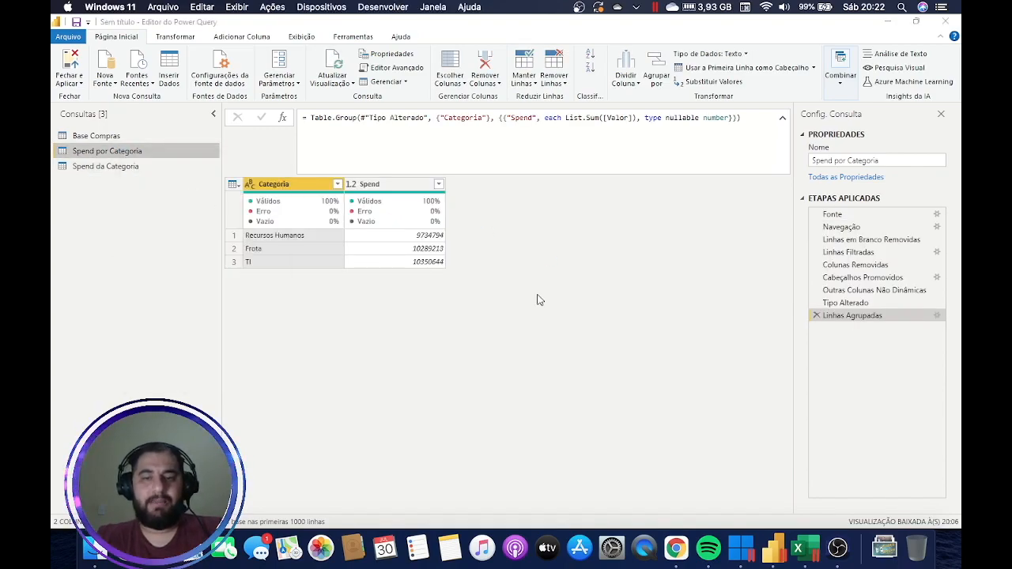
pyautogui.click(576, 302)
# Switch to Excel to view the Contoso table, return to Power Query and open the Spend da Categoria query.
pyautogui.click(808, 551)
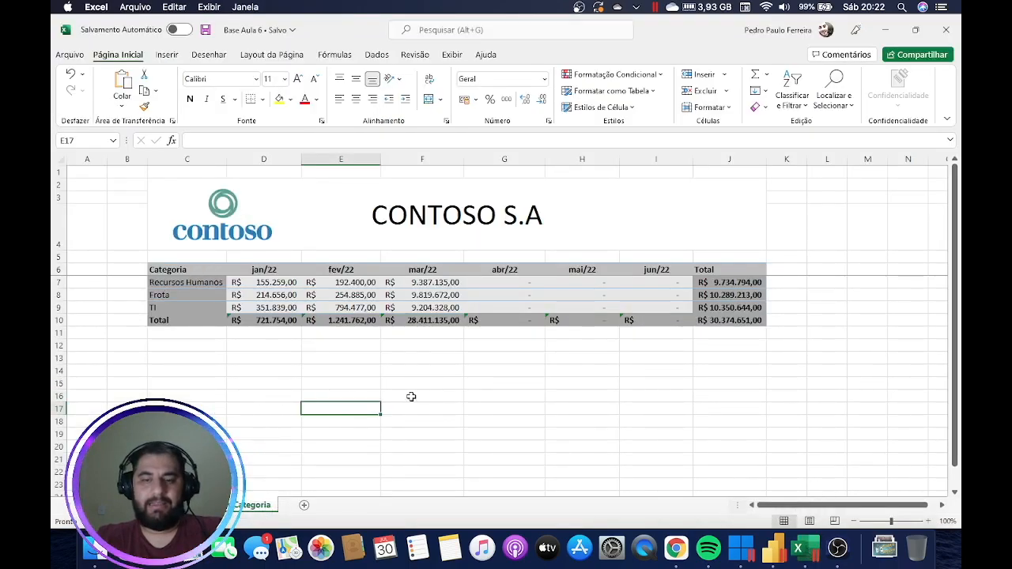
pyautogui.click(768, 558)
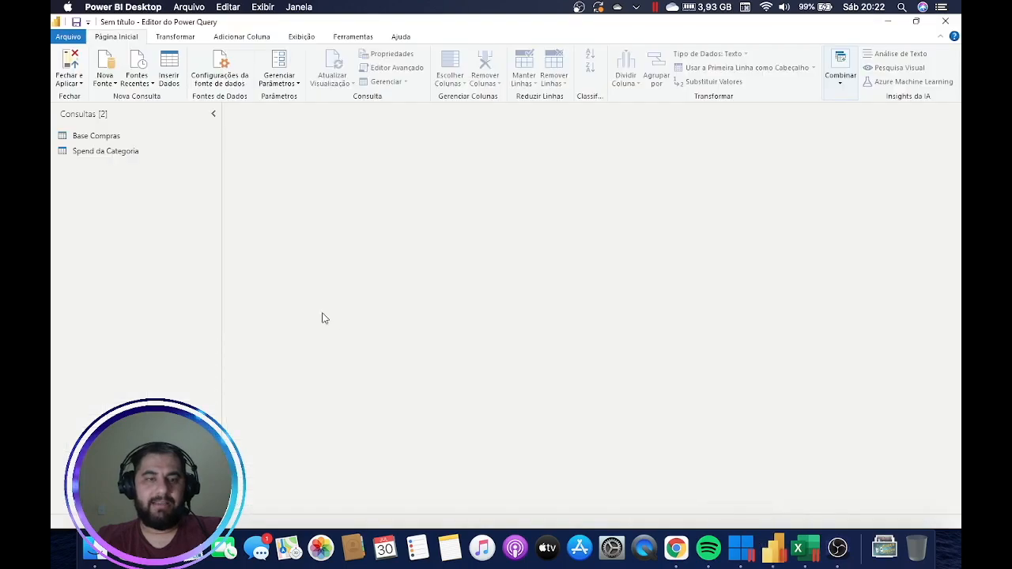
pyautogui.click(119, 155)
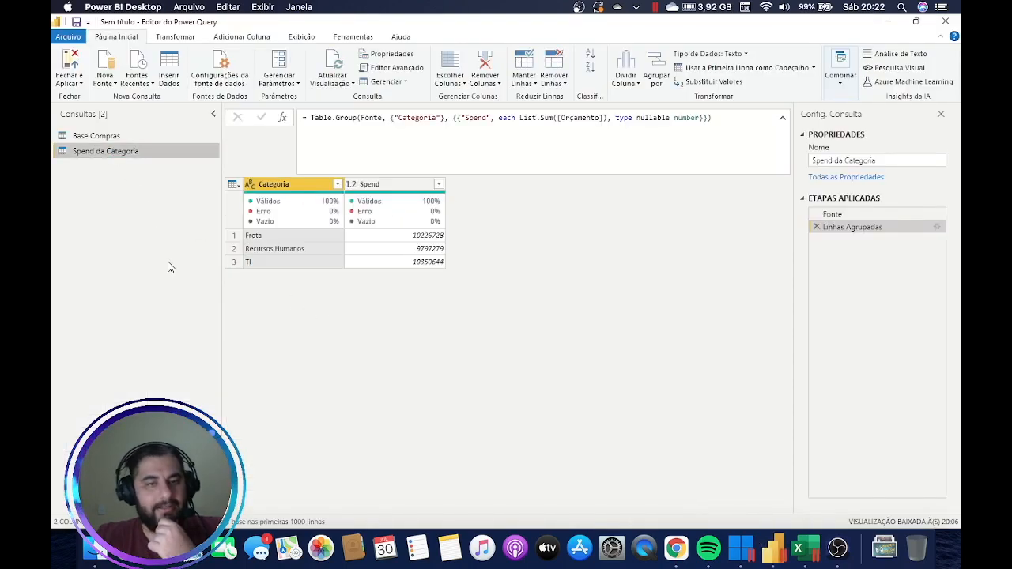
# Open the Base Compras query, select its Nome column and locate the Split Column command.
pyautogui.click(114, 134)
pyautogui.moveTo(446, 504); pyautogui.dragTo(393, 507)
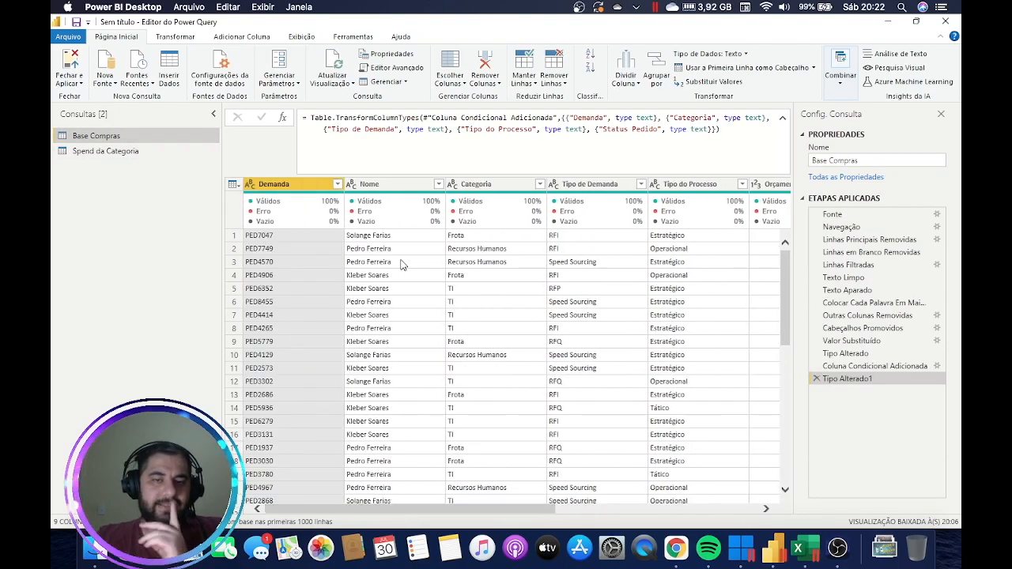
pyautogui.click(397, 188)
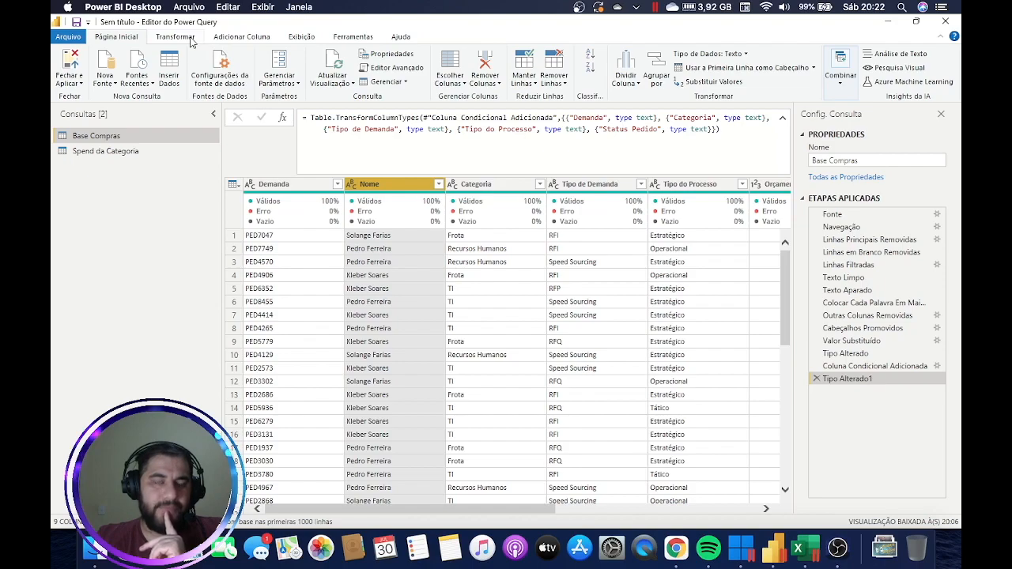
pyautogui.click(240, 38)
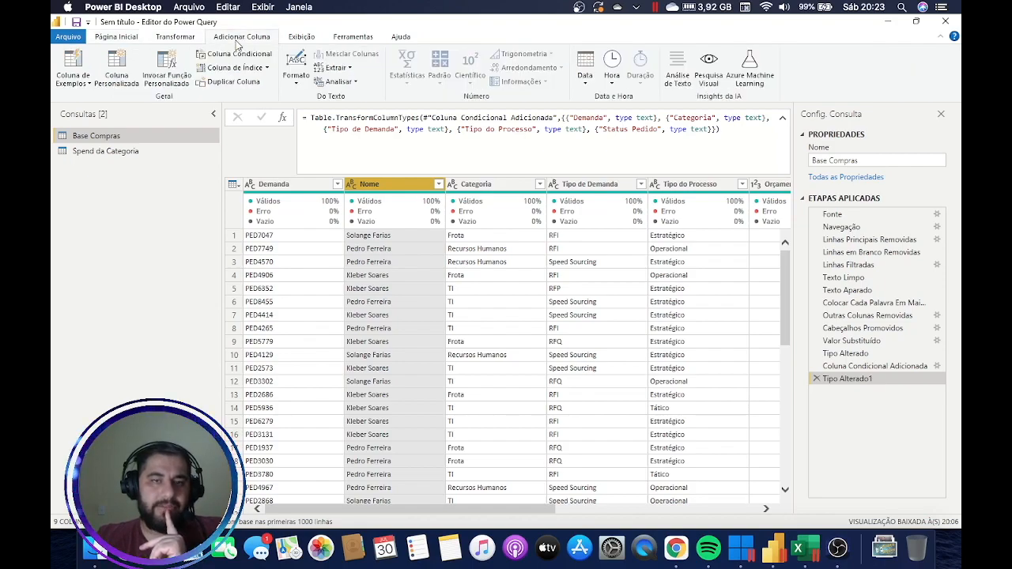
pyautogui.click(134, 40)
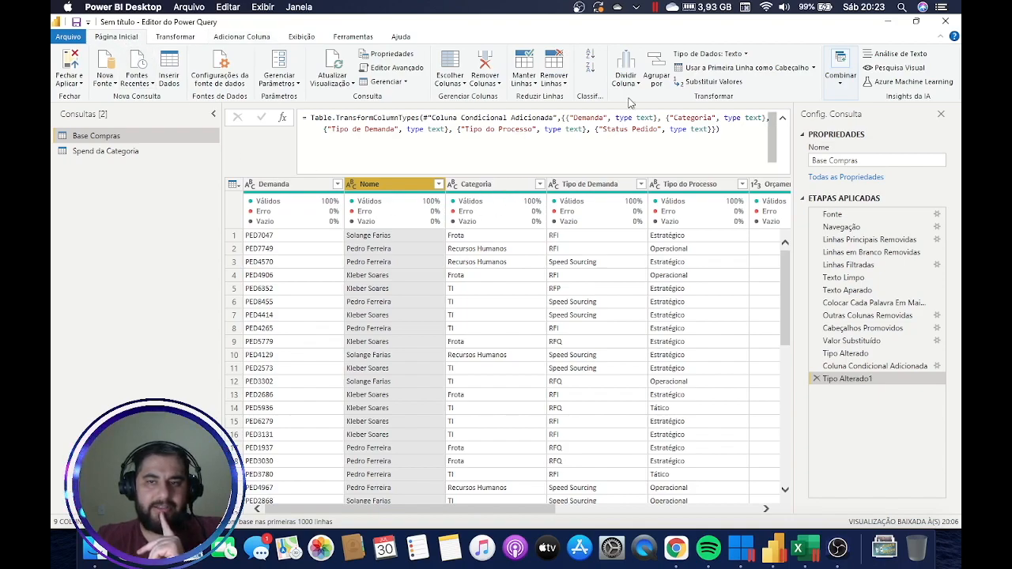
pyautogui.moveTo(423, 235)
pyautogui.mouseDown()
pyautogui.moveTo(533, 192)
pyautogui.moveTo(629, 98)
pyautogui.mouseUp()
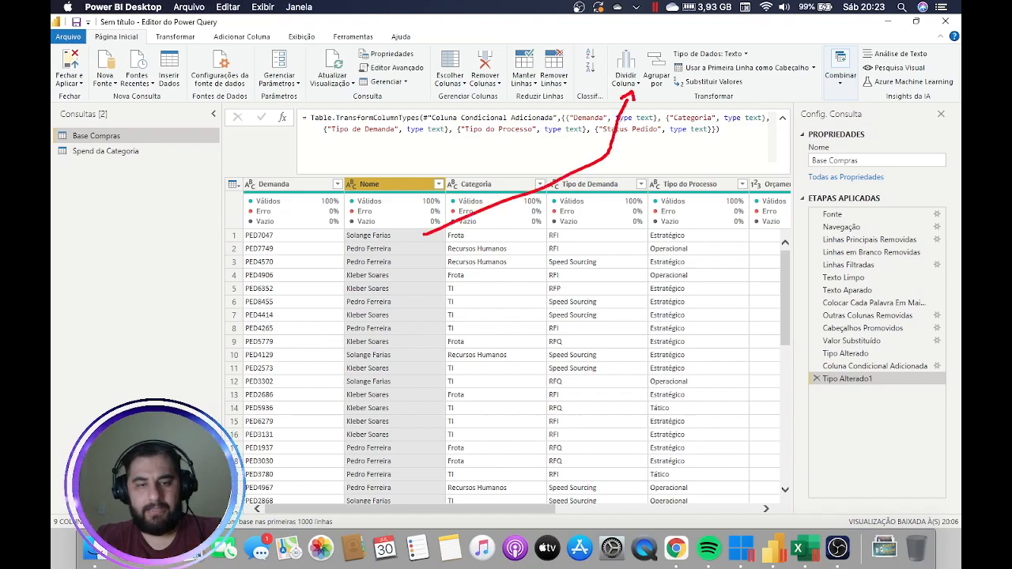
# Split the Nome column by delimiter, using Espaço and only the leftmost delimiter (Delimitador da extremidade esquerda).
pyautogui.click(639, 92)
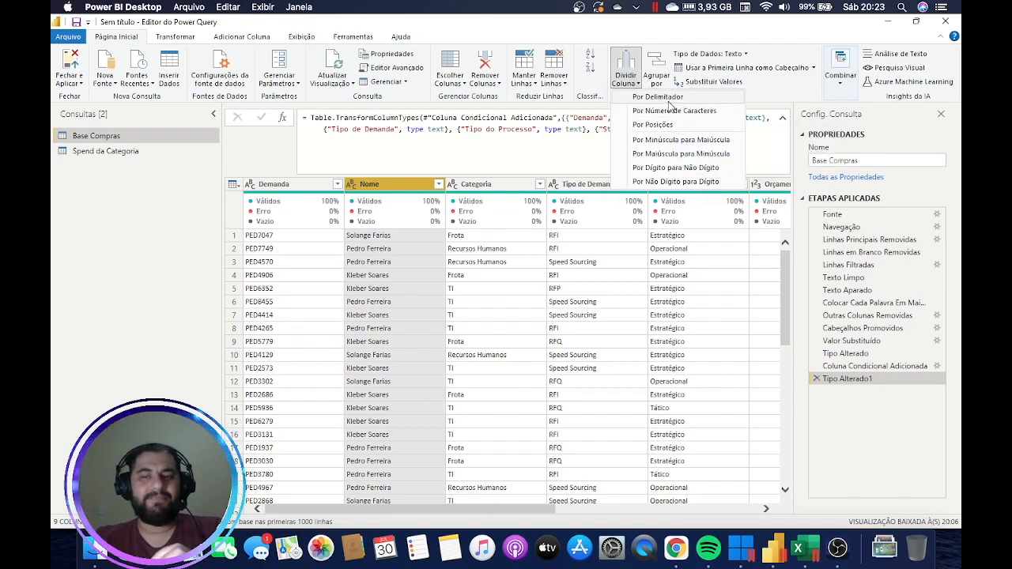
pyautogui.click(664, 98)
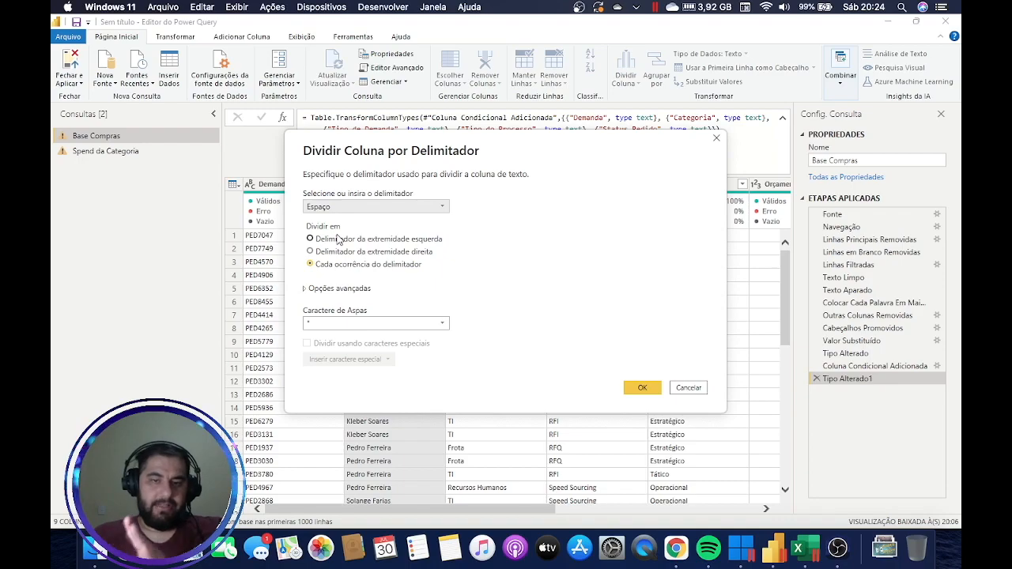
pyautogui.moveTo(384, 152); pyautogui.dragTo(619, 166)
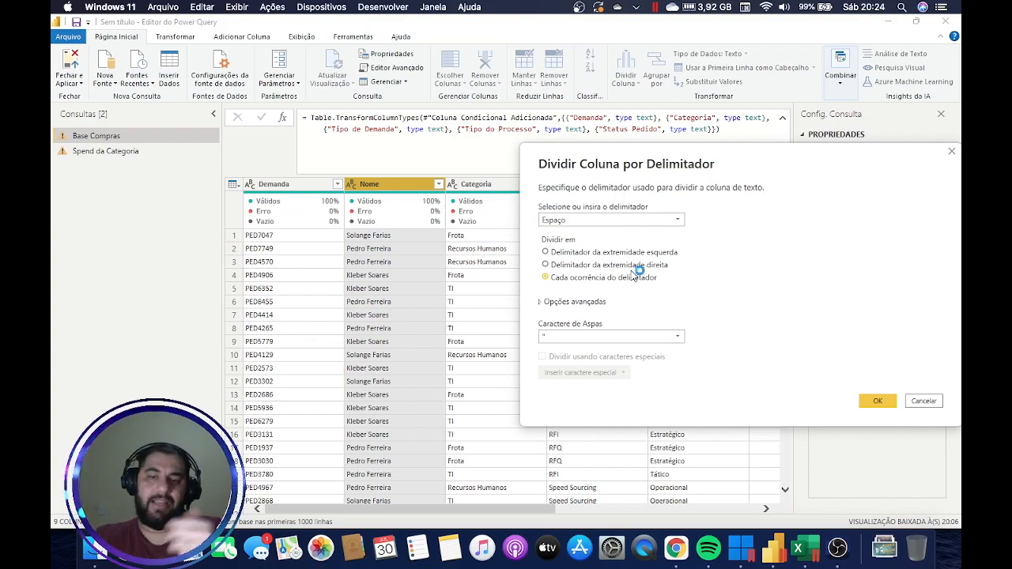
pyautogui.click(616, 254)
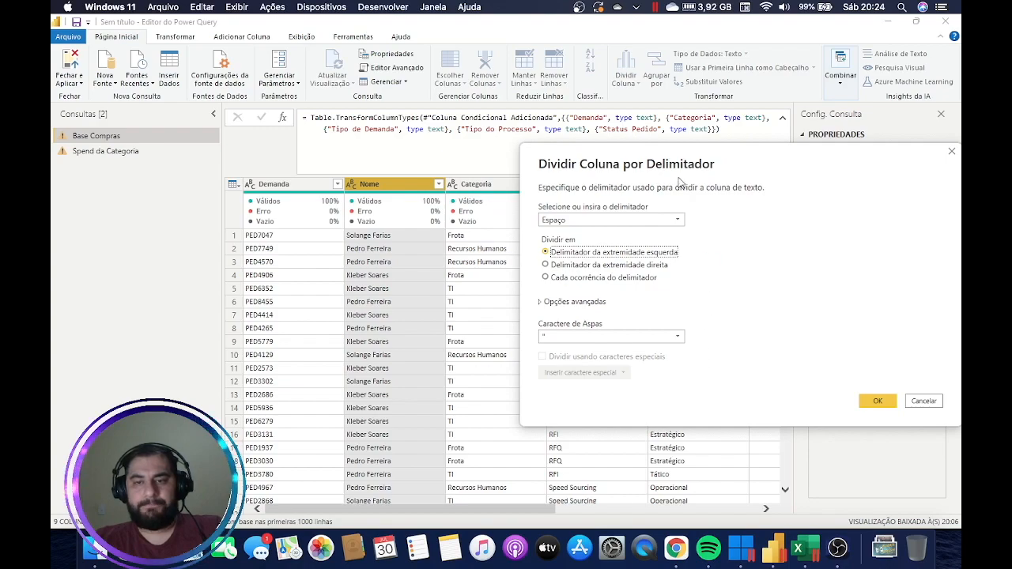
pyautogui.moveTo(678, 172); pyautogui.dragTo(628, 157)
pyautogui.click(628, 205)
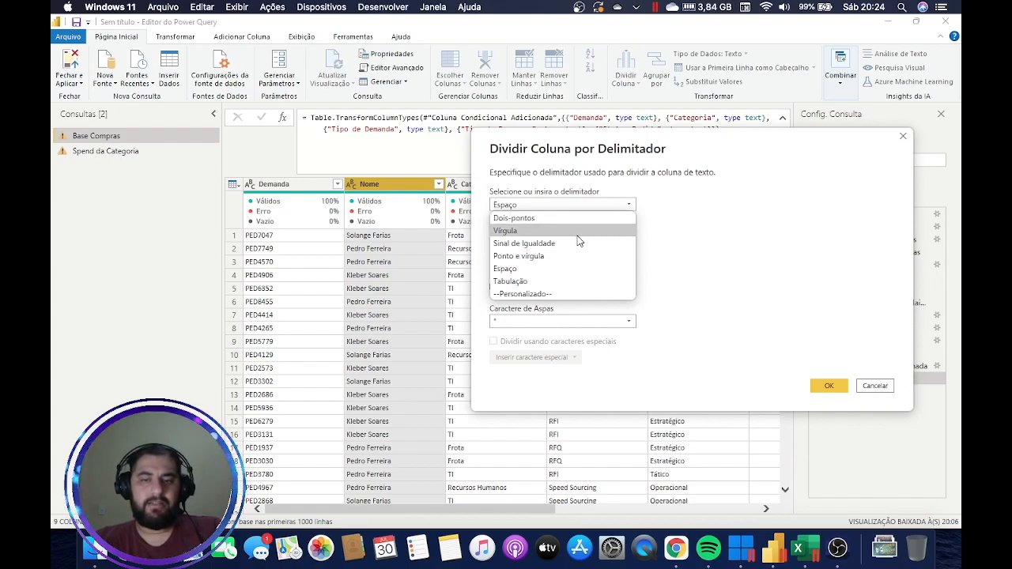
pyautogui.click(551, 269)
pyautogui.moveTo(617, 151); pyautogui.dragTo(586, 153)
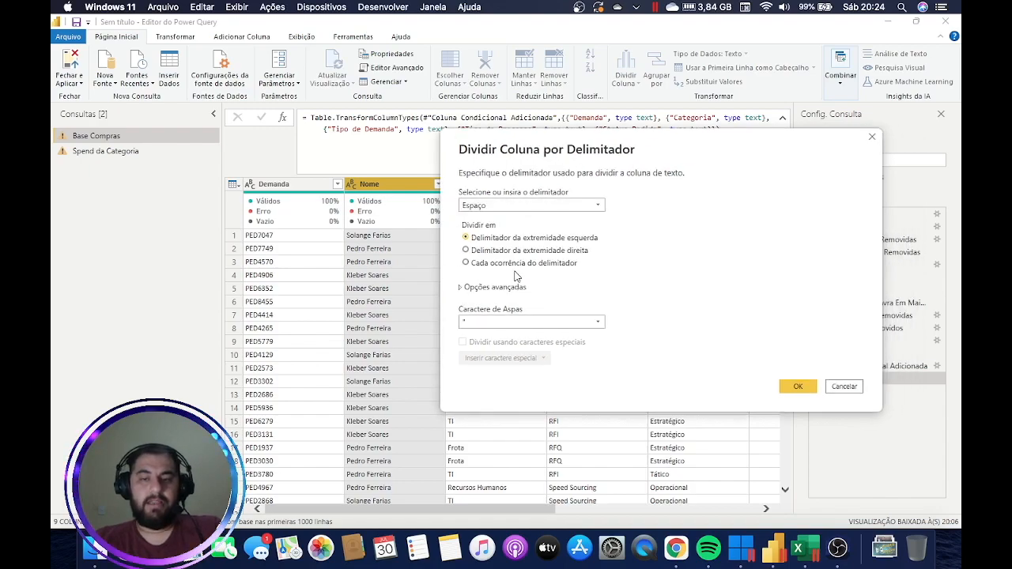
pyautogui.click(791, 386)
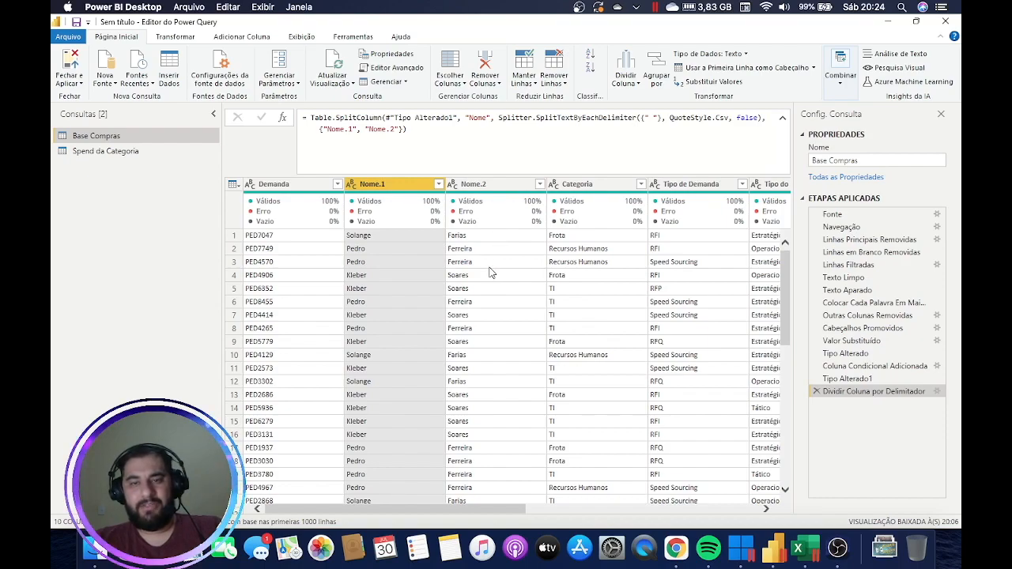
# Rename the column Nome.1 as Nome and Nome.2 as Sobrenome.
pyautogui.doubleClick(404, 185)
pyautogui.write('Nome')
pyautogui.press('Return')
pyautogui.click(467, 189)
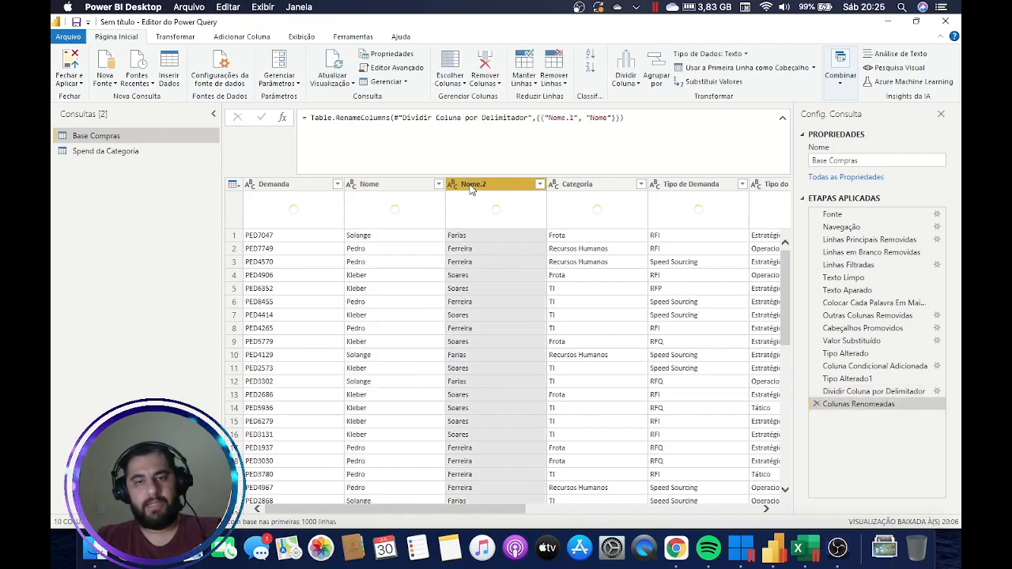
pyautogui.doubleClick(471, 185)
pyautogui.write('Sob')
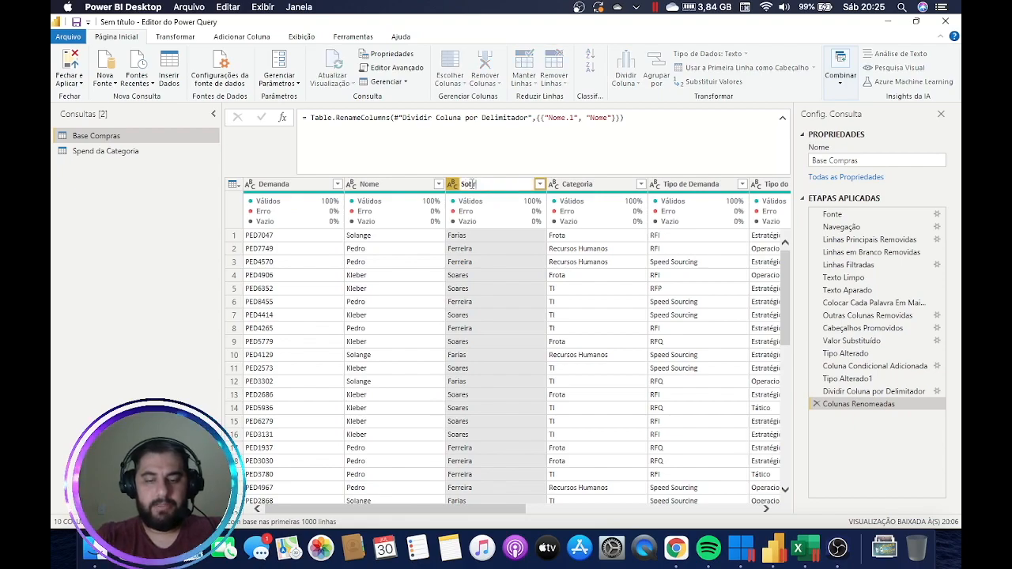
pyautogui.write('renome')
pyautogui.press('Return')
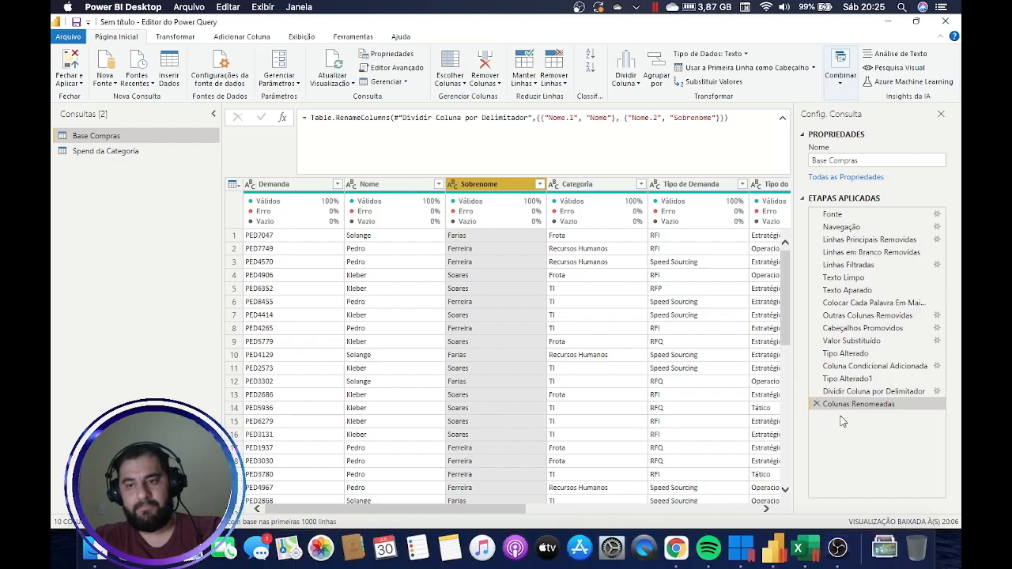
# Delete the Colunas Renomeadas applied step from the Base Compras query.
pyautogui.press('super+plus')
pyautogui.moveTo(822, 419)
pyautogui.mouseDown()
pyautogui.moveTo(960, 401)
pyautogui.moveTo(816, 386)
pyautogui.moveTo(776, 419)
pyautogui.mouseUp()
pyautogui.press('Escape')
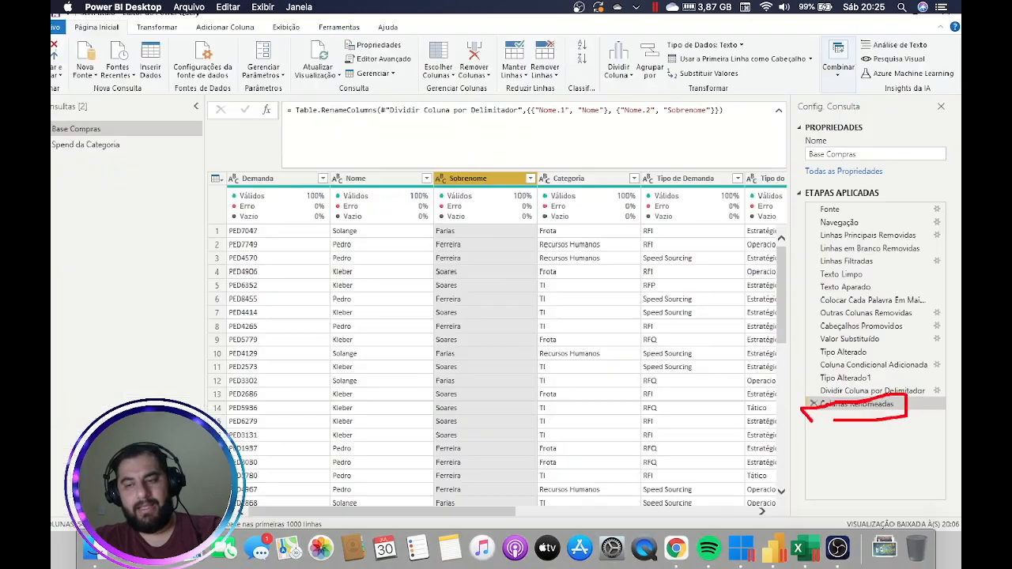
pyautogui.click(817, 405)
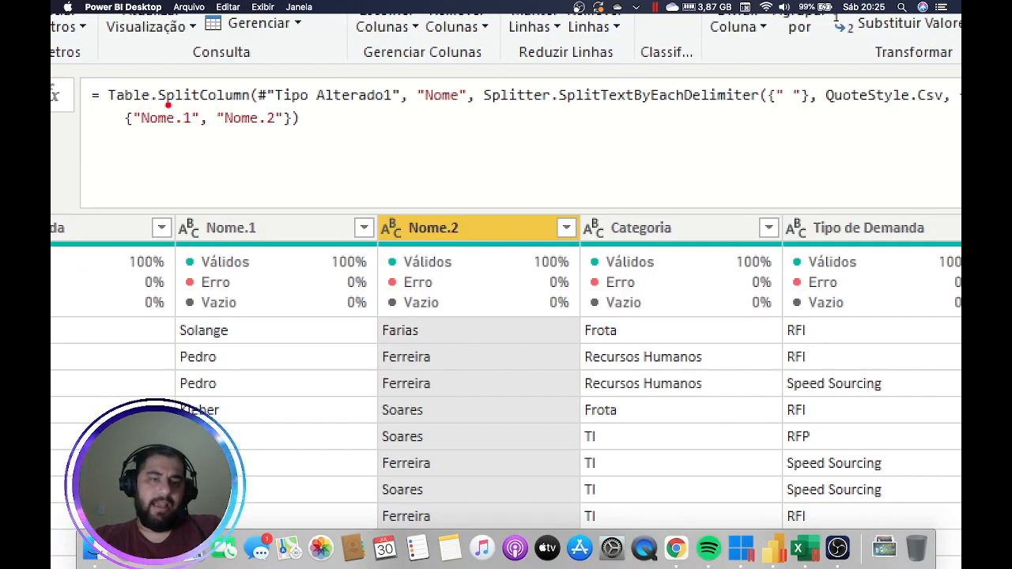
# Examine the Table.SplitColumn formula's arguments: the previous step, the source column, the delimiter and the names of the new columns.
pyautogui.moveTo(161, 101); pyautogui.dragTo(242, 109)
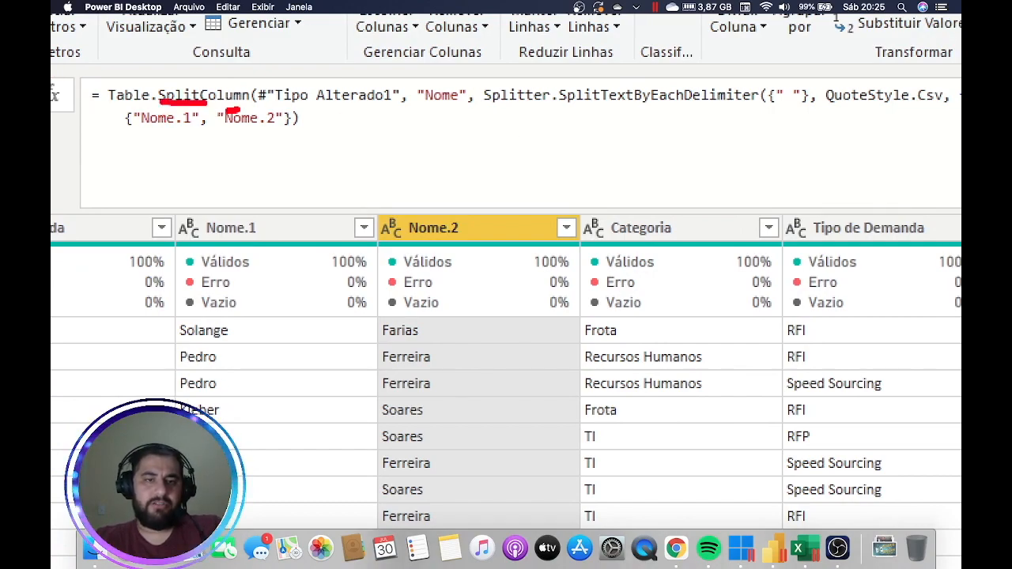
pyautogui.moveTo(109, 104); pyautogui.dragTo(119, 104)
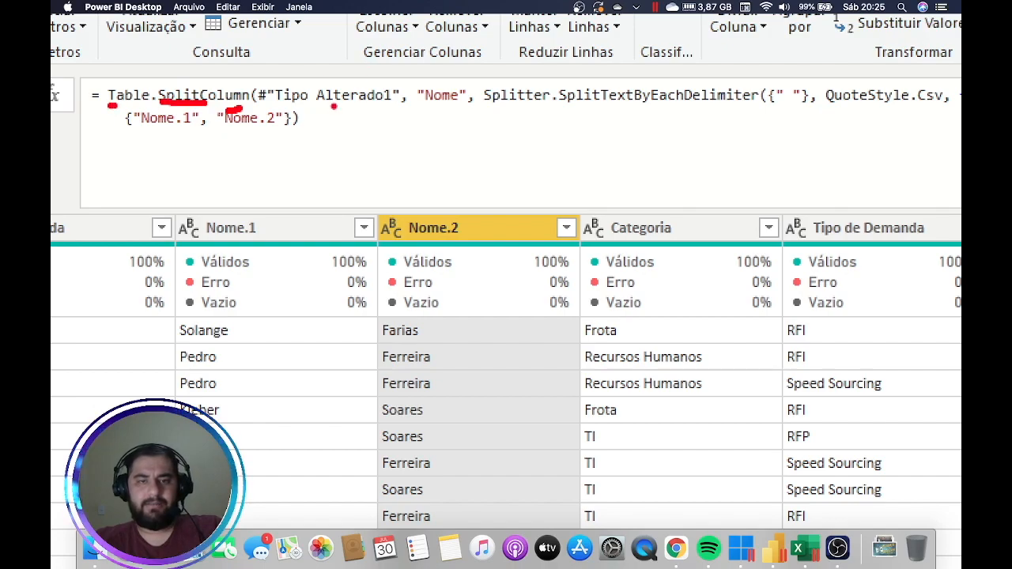
pyautogui.moveTo(270, 101)
pyautogui.mouseDown()
pyautogui.moveTo(329, 104)
pyautogui.moveTo(346, 52)
pyautogui.moveTo(299, 75)
pyautogui.mouseUp()
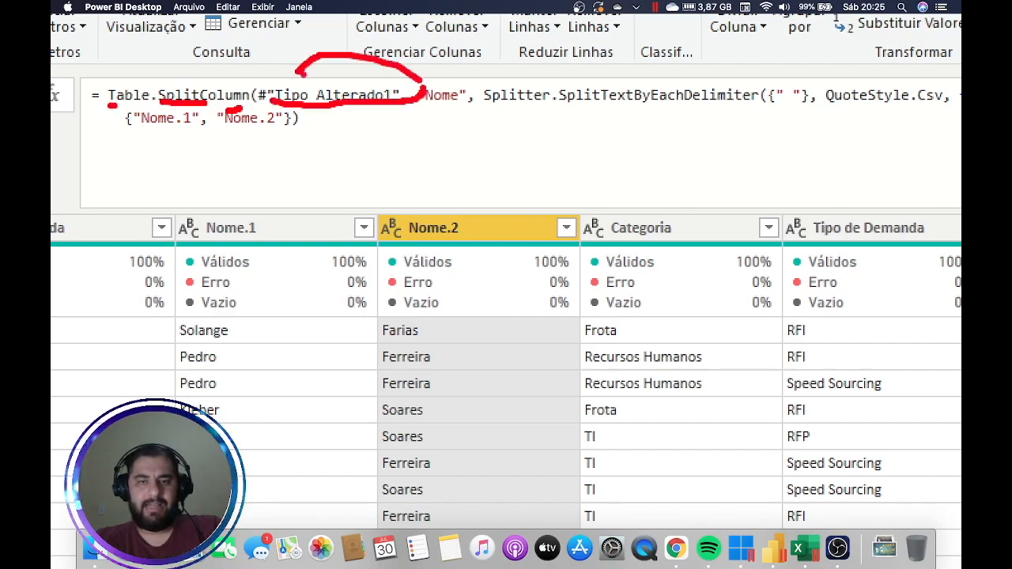
pyautogui.moveTo(428, 112); pyautogui.dragTo(456, 112)
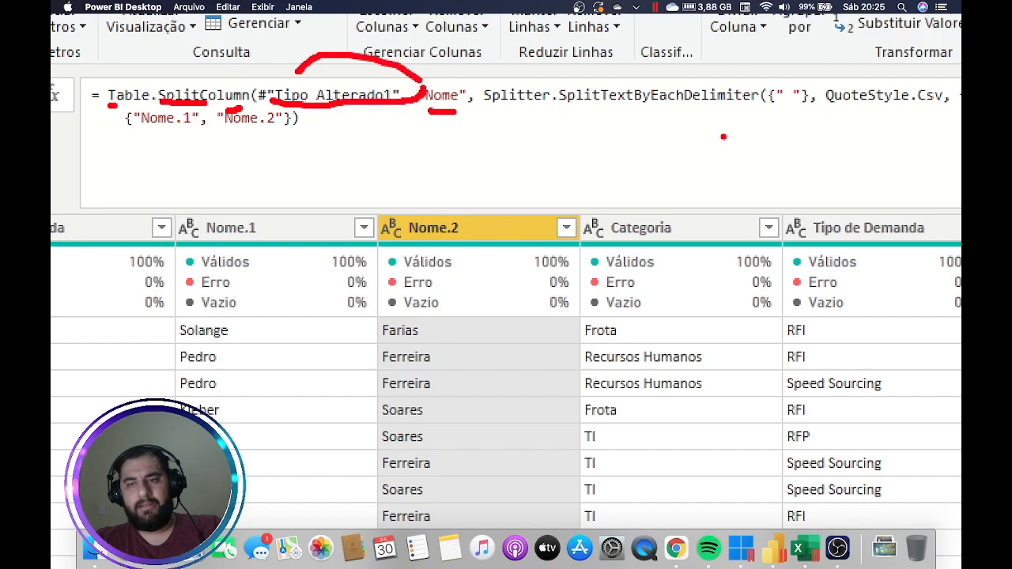
pyautogui.moveTo(559, 110); pyautogui.dragTo(583, 111)
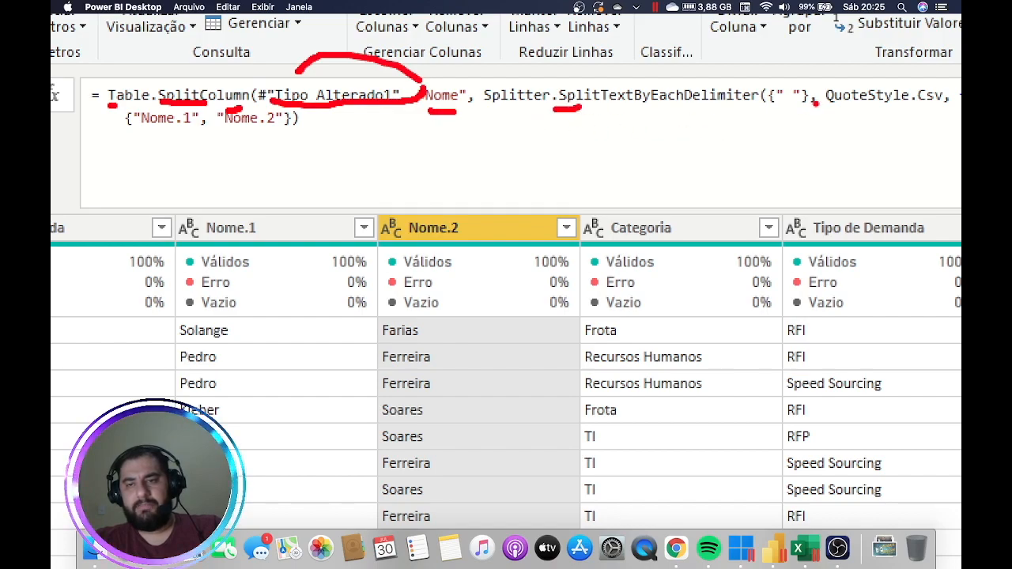
pyautogui.moveTo(793, 115)
pyautogui.mouseDown()
pyautogui.moveTo(787, 101)
pyautogui.moveTo(808, 117)
pyautogui.mouseUp()
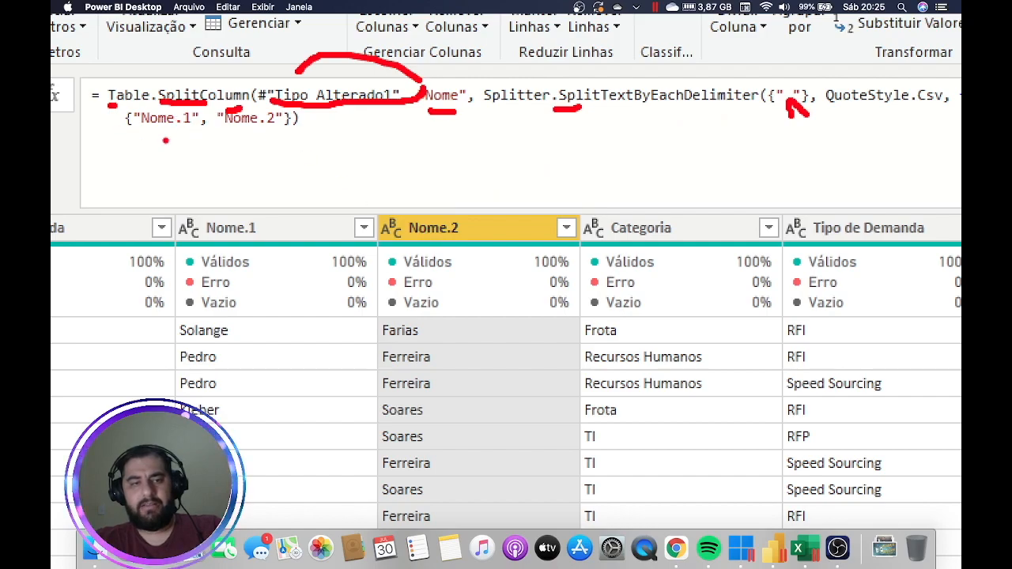
pyautogui.moveTo(155, 134); pyautogui.dragTo(275, 136)
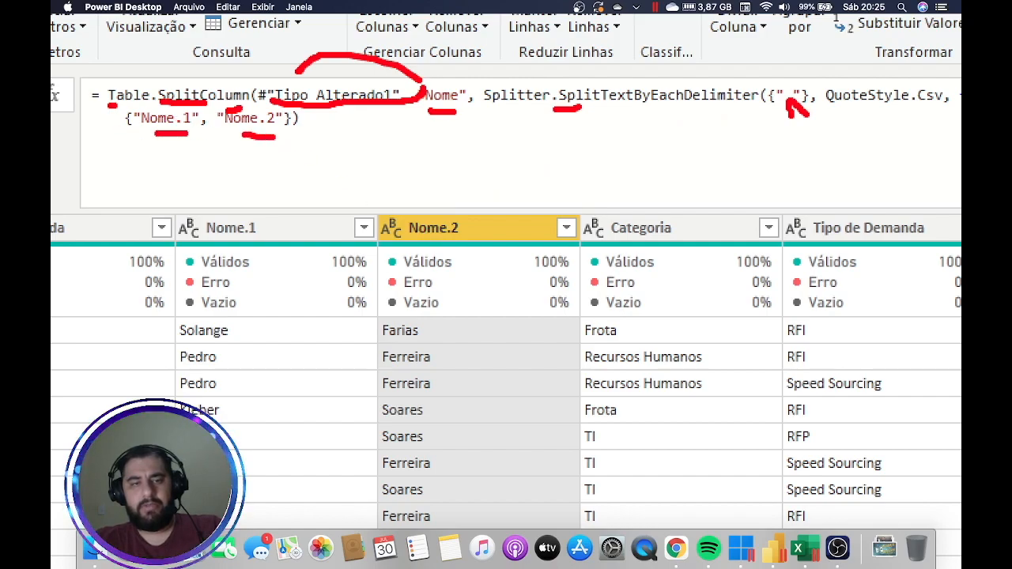
pyautogui.press('Escape')
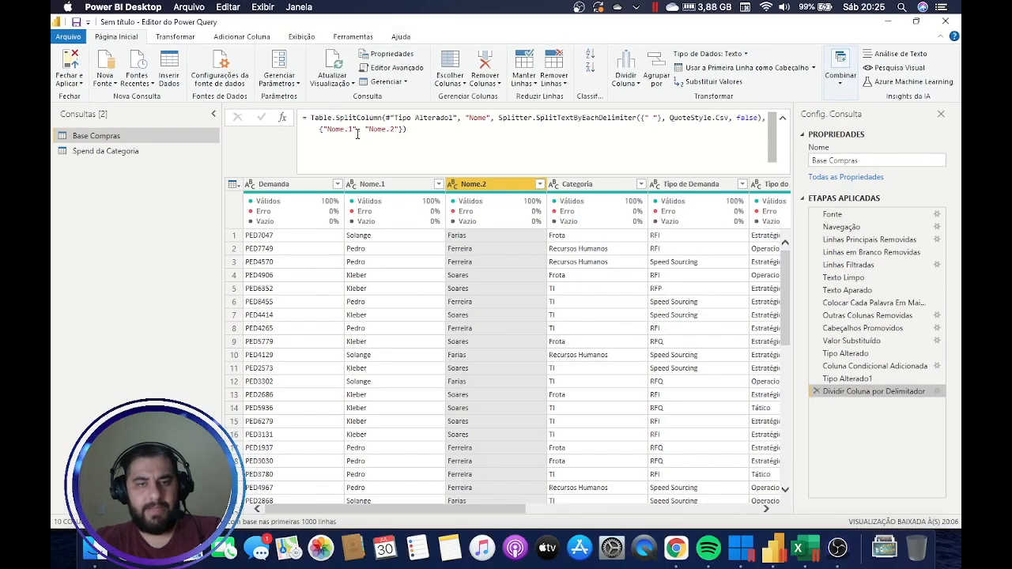
# Edit the Dividir Coluna por Delimitador formula so the split columns are named "Nome" and "Sobrenome".
pyautogui.moveTo(352, 132); pyautogui.dragTo(327, 132)
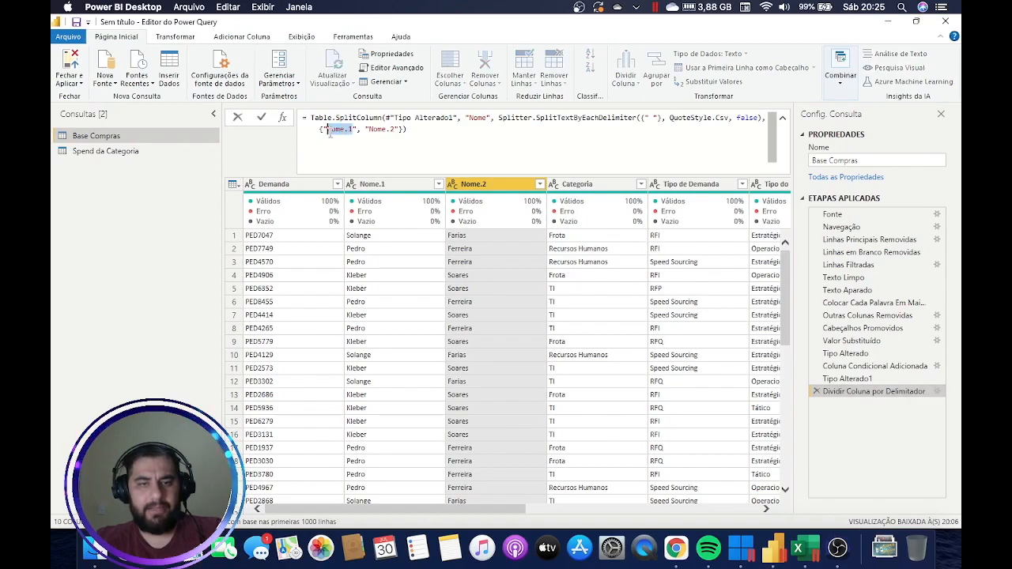
pyautogui.write('Nome')
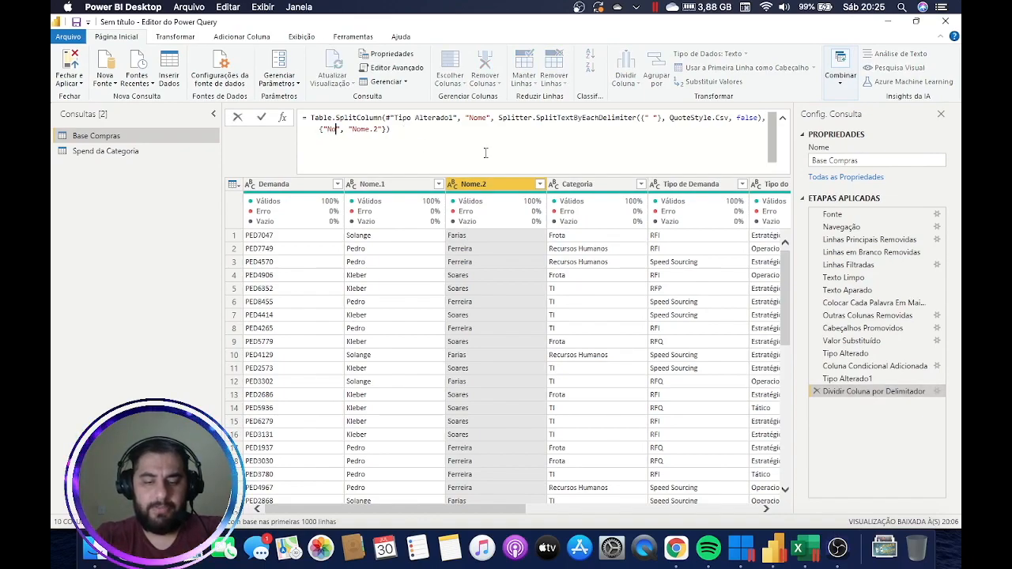
pyautogui.press('Right')
pyautogui.press('Right')
pyautogui.press('Right')
pyautogui.press('Right')
pyautogui.press('Right')
pyautogui.press('Right')
pyautogui.press('Right')
pyautogui.press('Right')
pyautogui.press('Right')
pyautogui.press('Right')
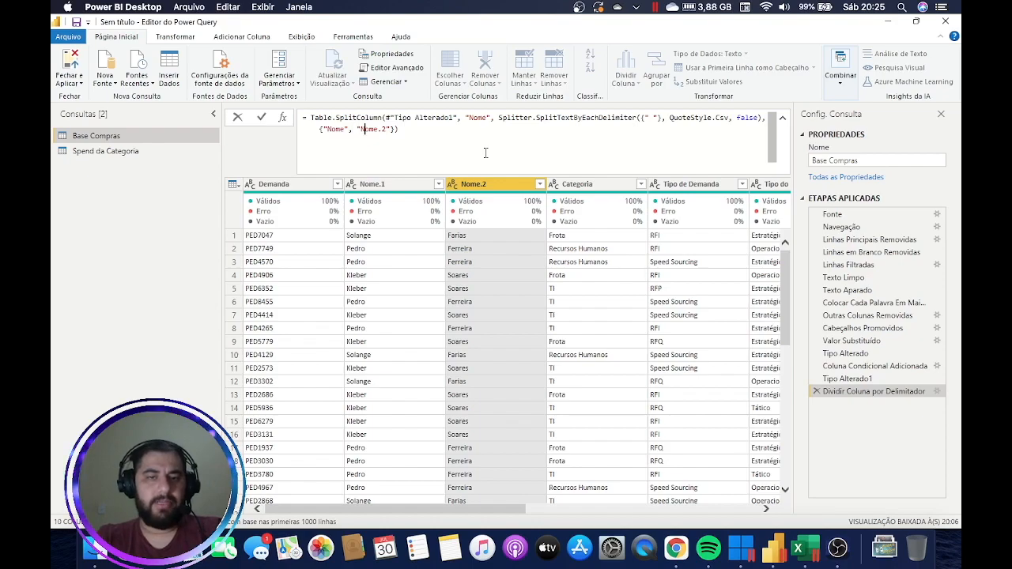
pyautogui.press('BackSpace')
pyautogui.press('BackSpace')
pyautogui.press('BackSpace')
pyautogui.press('BackSpace')
pyautogui.press('BackSpace')
pyautogui.press('BackSpace')
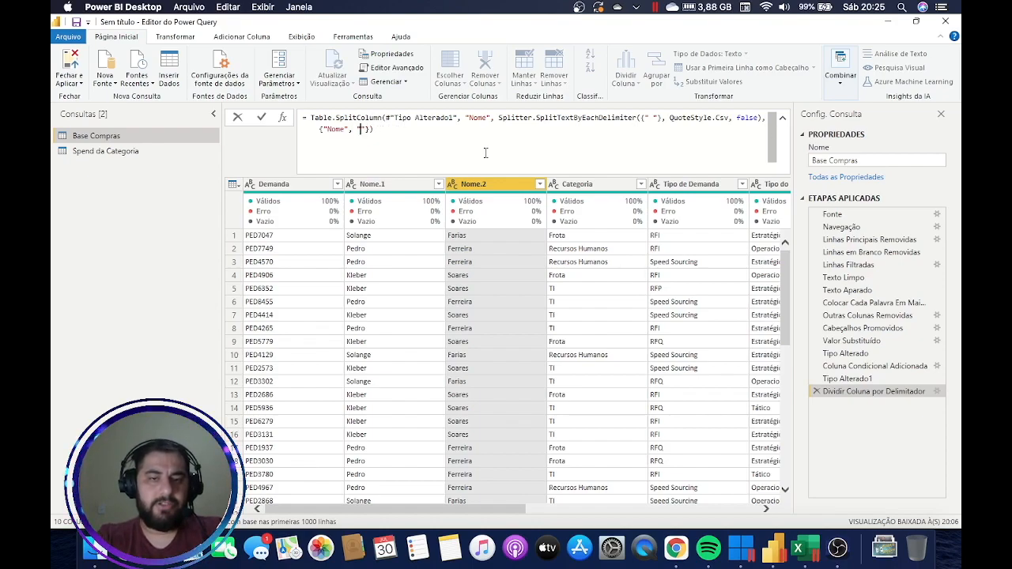
pyautogui.write('Sobrenome')
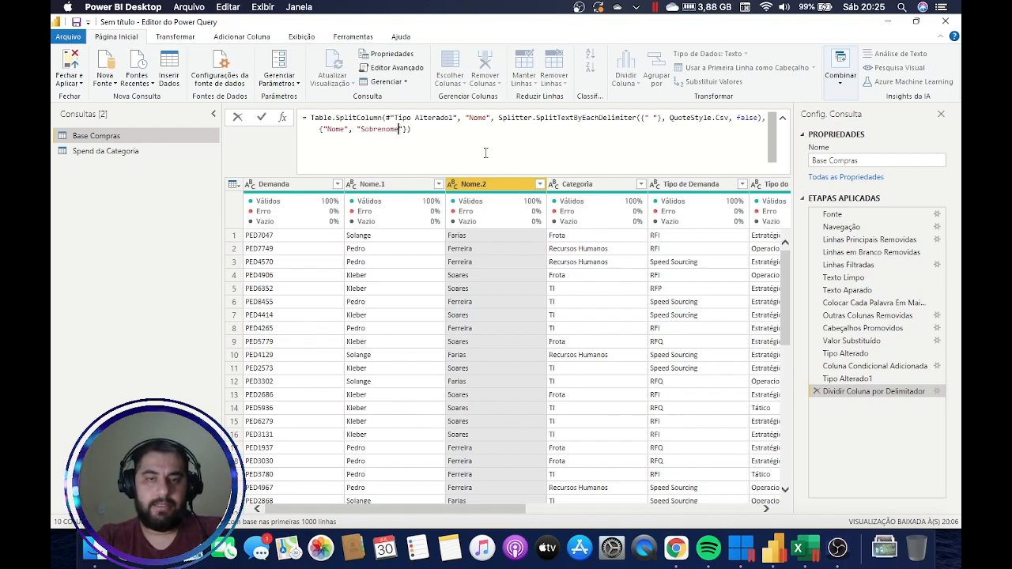
pyautogui.press('End')
pyautogui.press('Return')
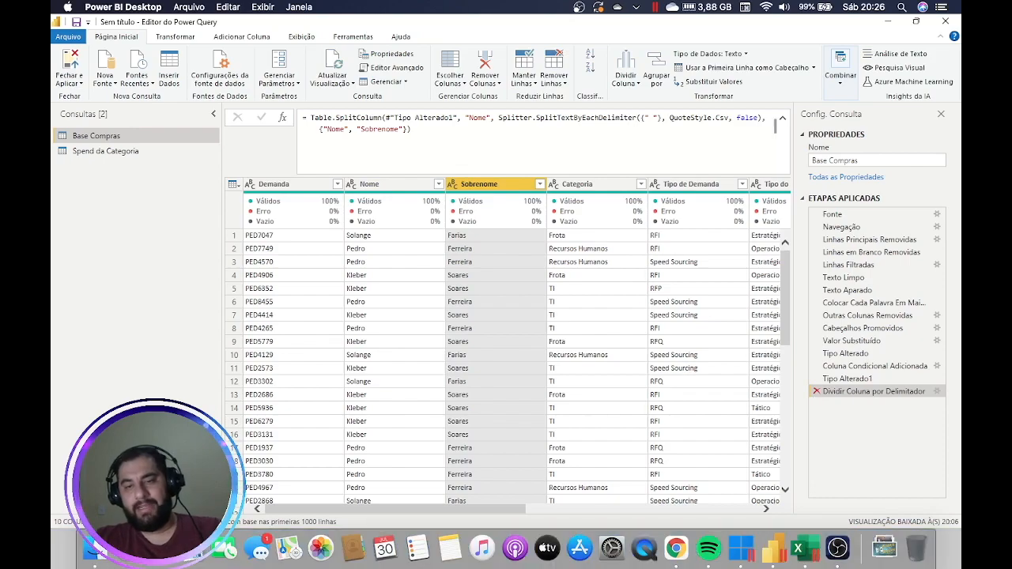
# Review the list of new column names at the end of the split formula.
pyautogui.moveTo(521, 214)
pyautogui.mouseDown()
pyautogui.moveTo(642, 332)
pyautogui.moveTo(813, 393)
pyautogui.mouseUp()
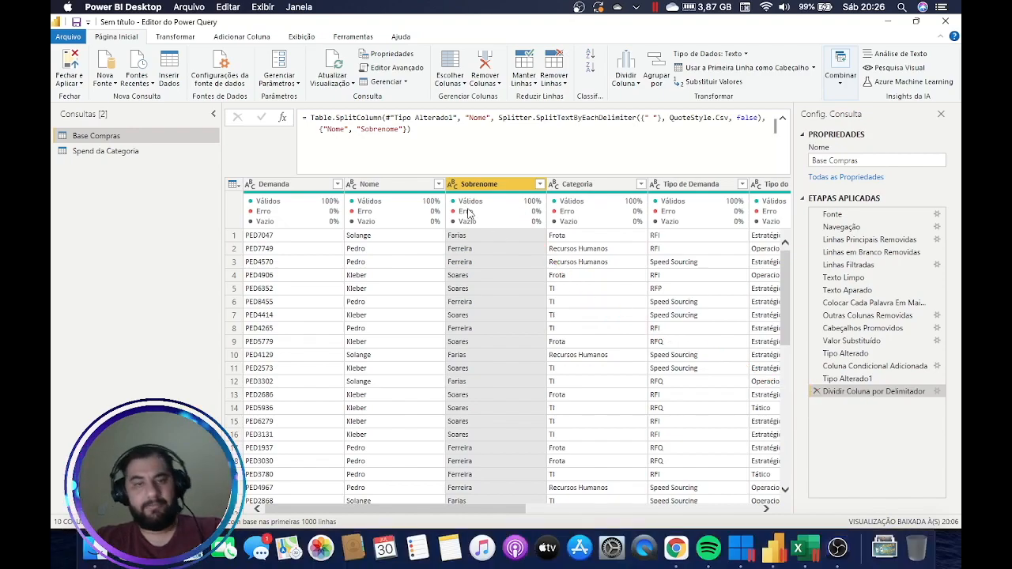
pyautogui.click(427, 142)
pyautogui.moveTo(393, 133); pyautogui.dragTo(326, 120)
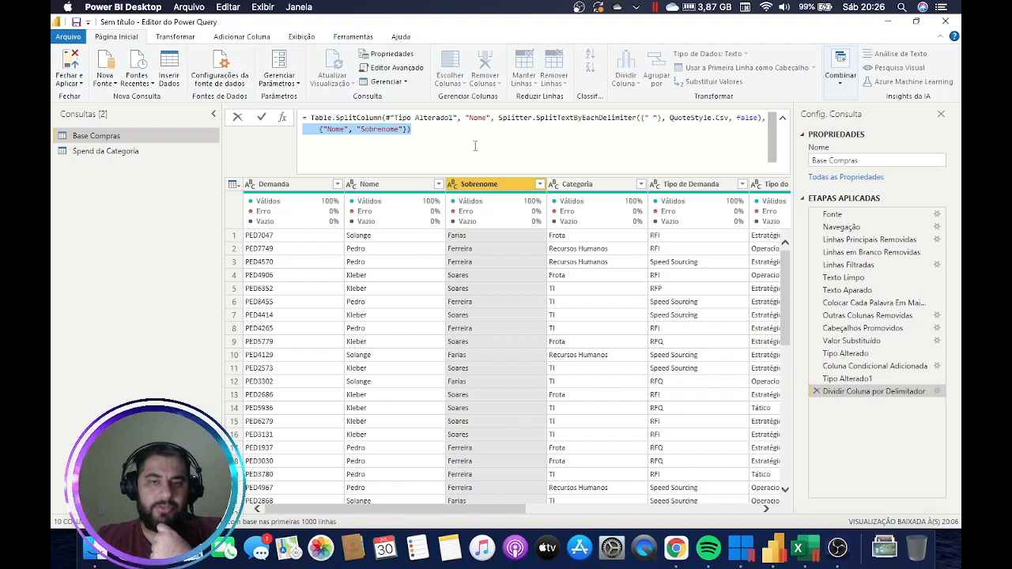
# Cancel the formula editing, then hide the formula bar (Barra de Fórmulas) and show it again.
pyautogui.click(305, 38)
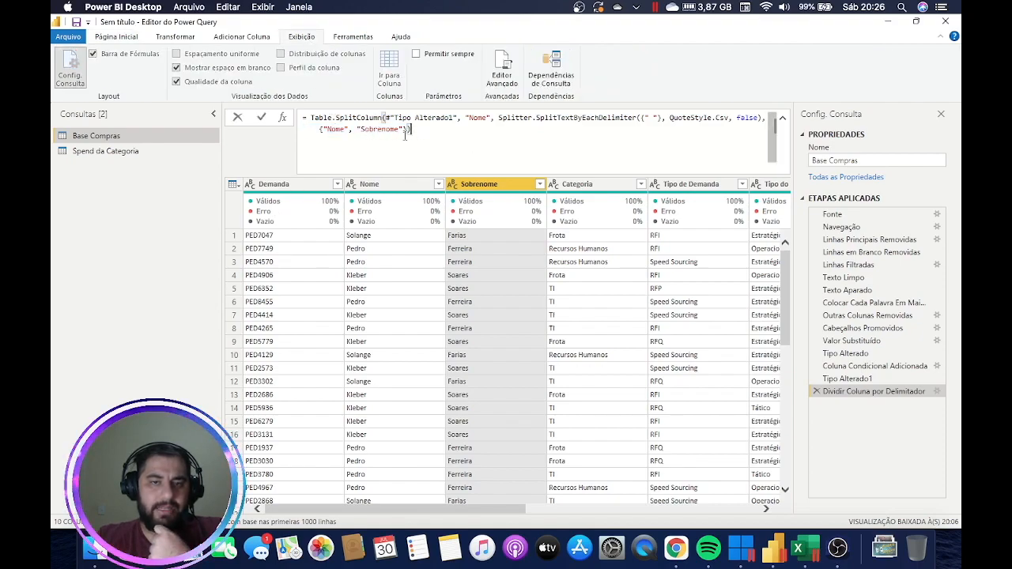
pyautogui.click(234, 135)
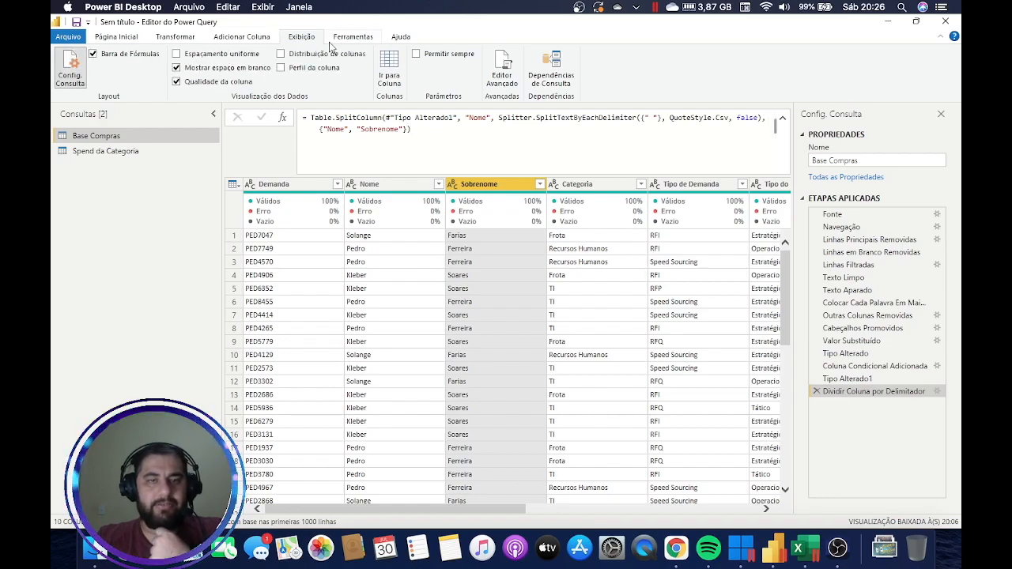
pyautogui.click(94, 54)
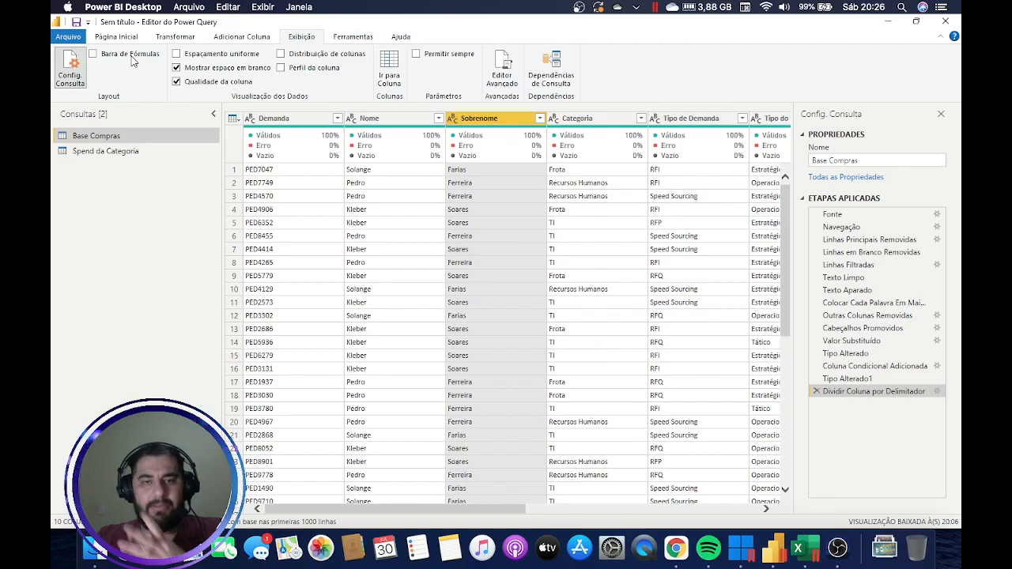
pyautogui.click(132, 58)
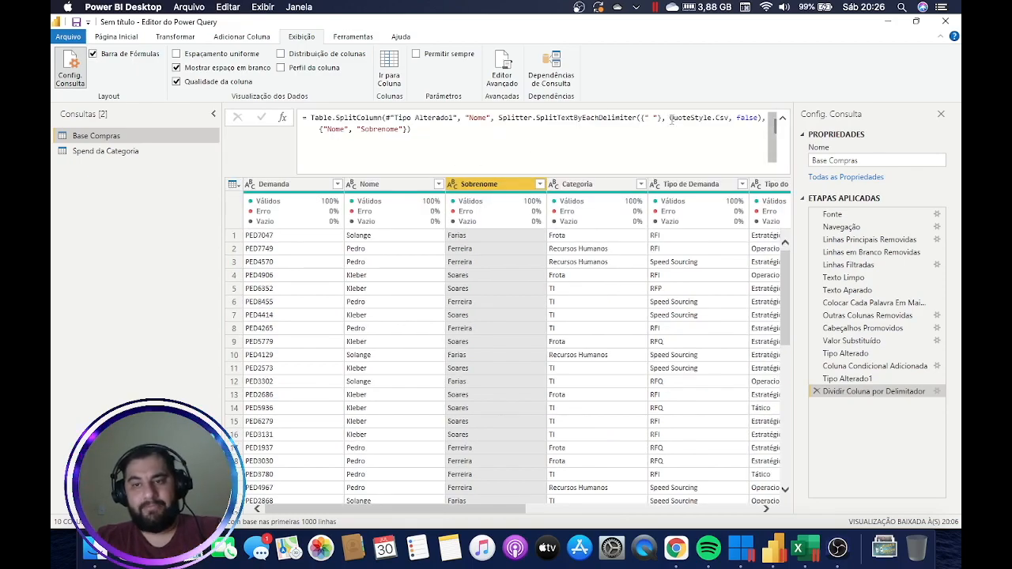
# Collapse the formula bar to a single line and review the columns of the Base Compras and Spend da Categoria queries.
pyautogui.click(782, 119)
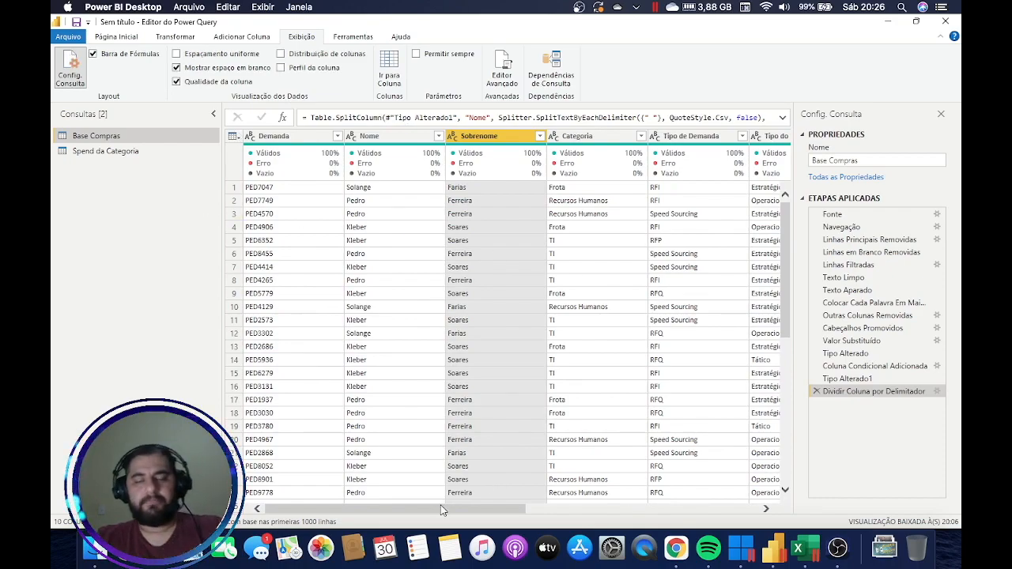
pyautogui.moveTo(440, 513); pyautogui.dragTo(710, 509)
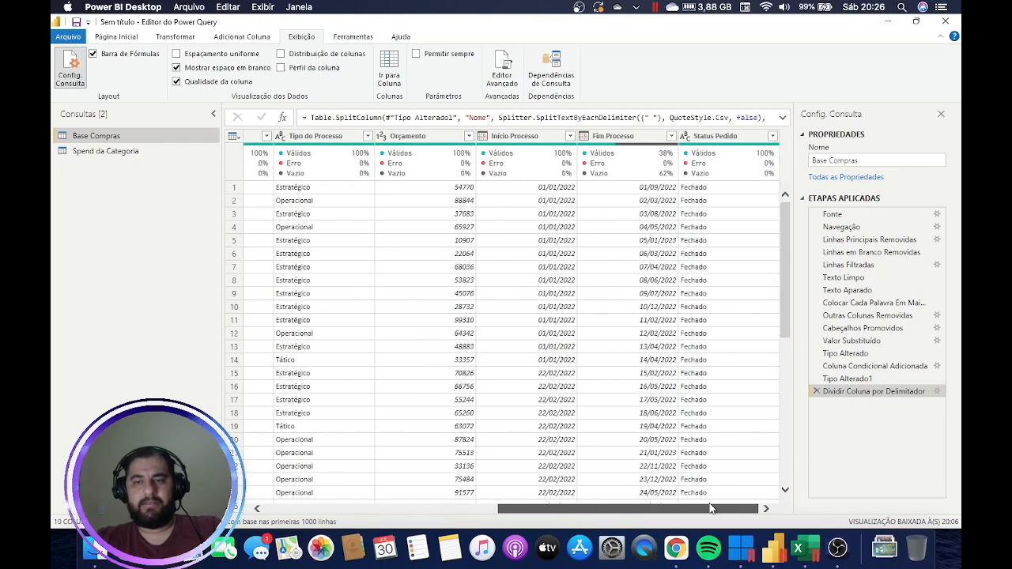
pyautogui.click(88, 151)
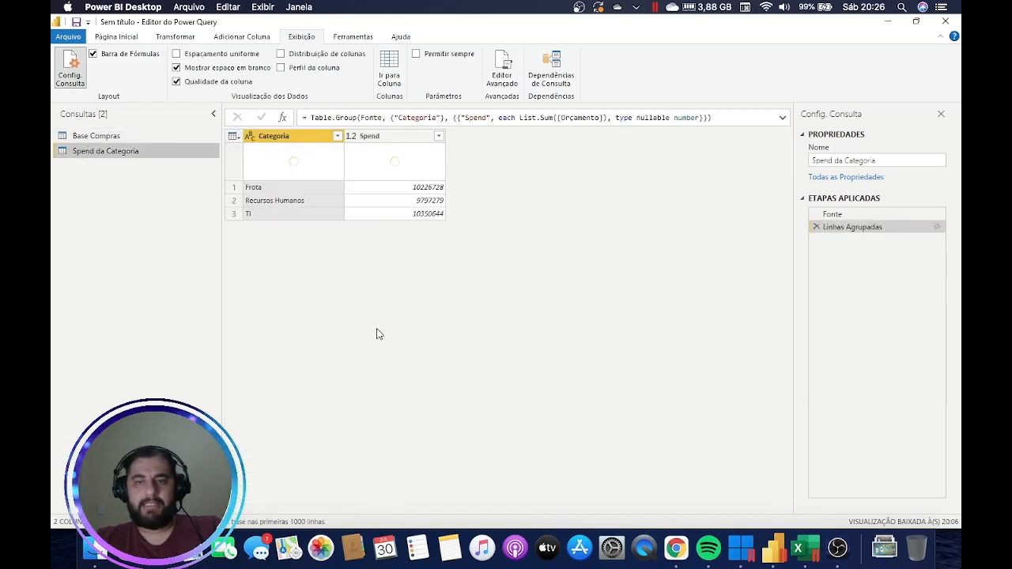
pyautogui.click(96, 136)
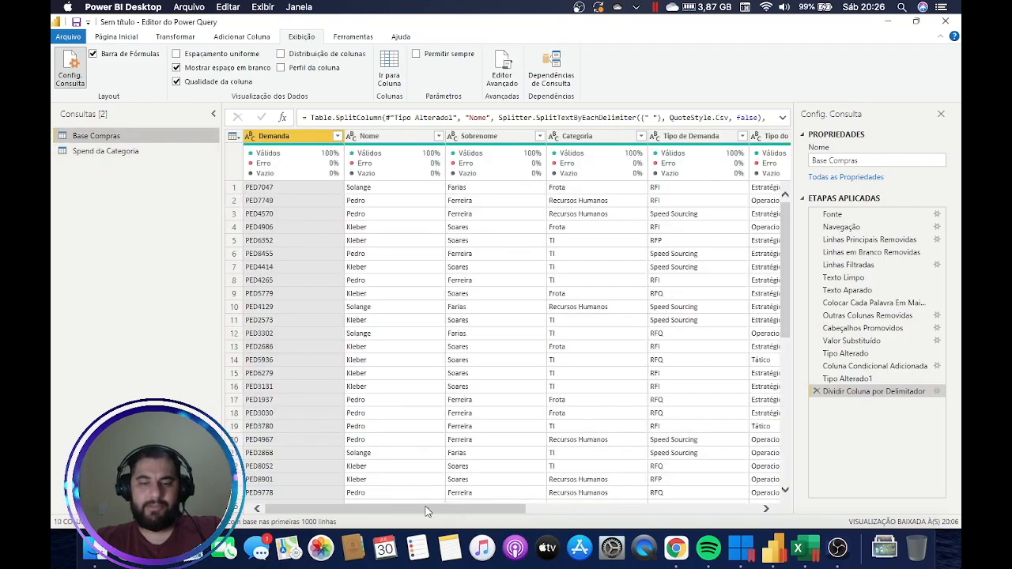
pyautogui.moveTo(425, 508); pyautogui.dragTo(708, 513)
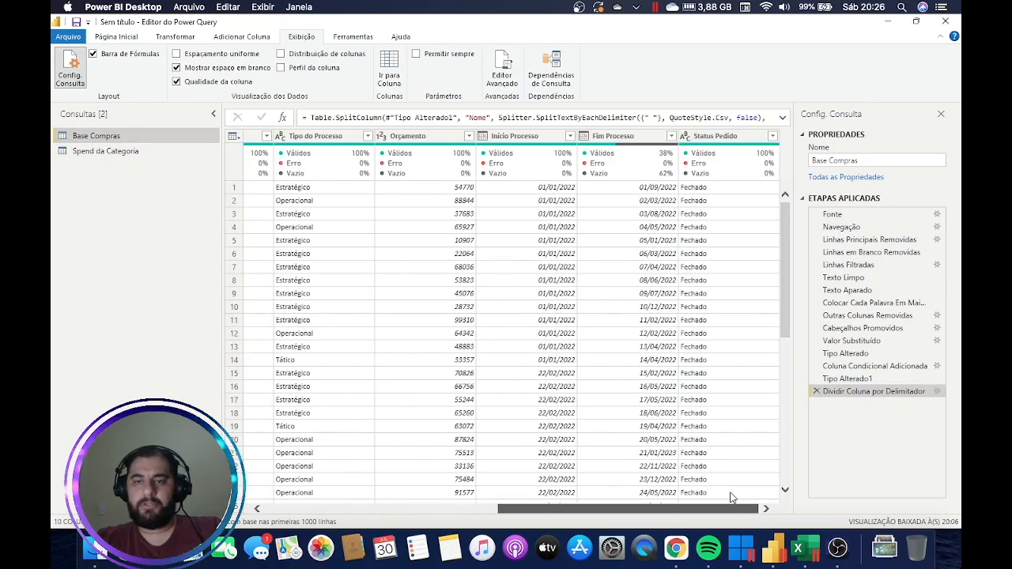
# Apply the pending query changes to the model and close the Power Query editor.
pyautogui.click(116, 36)
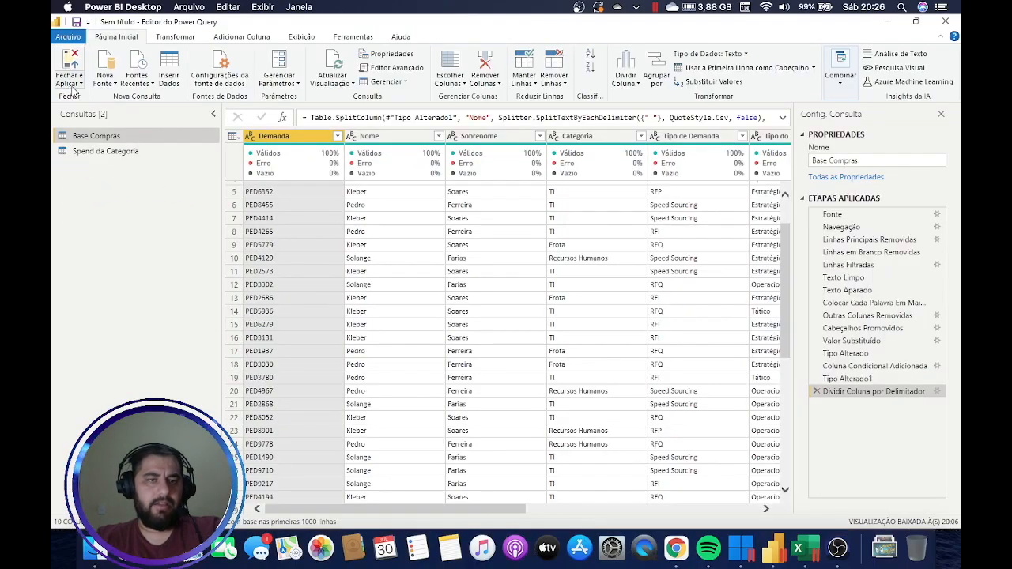
pyautogui.click(99, 89)
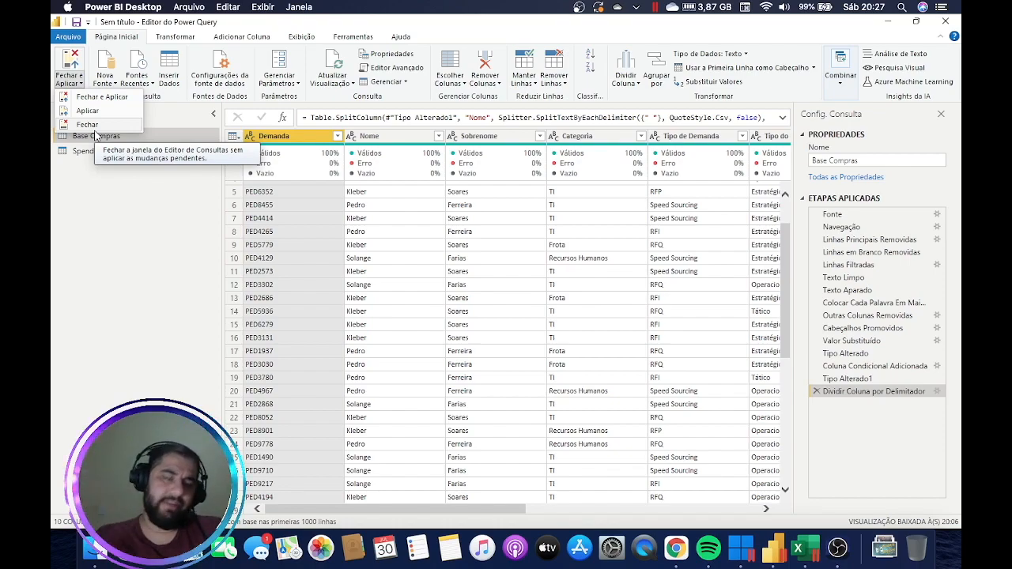
pyautogui.click(105, 108)
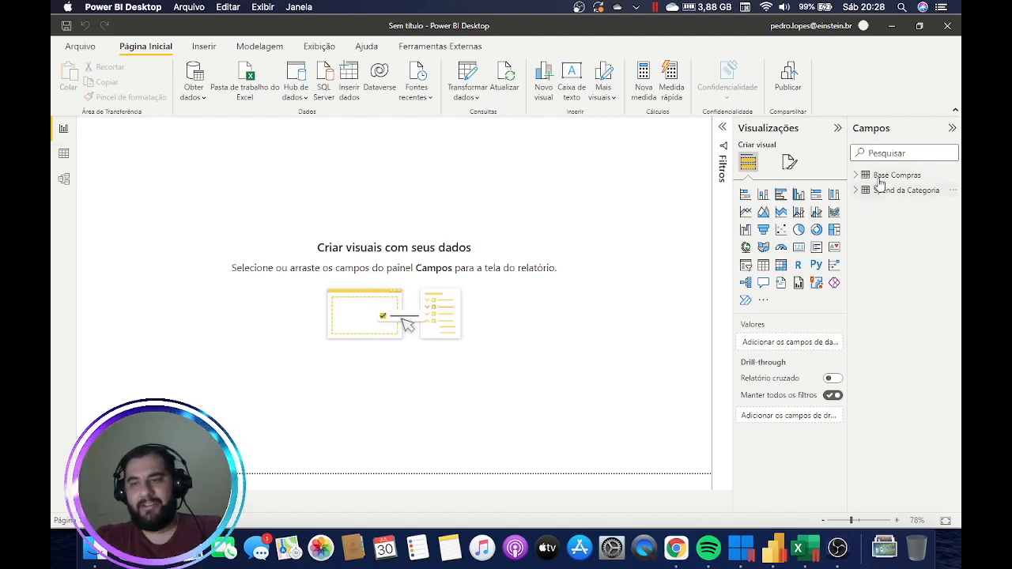
# Expand the loaded tables' fields and look through the Base Compras records in the data view.
pyautogui.click(854, 175)
pyautogui.click(855, 342)
pyautogui.click(64, 154)
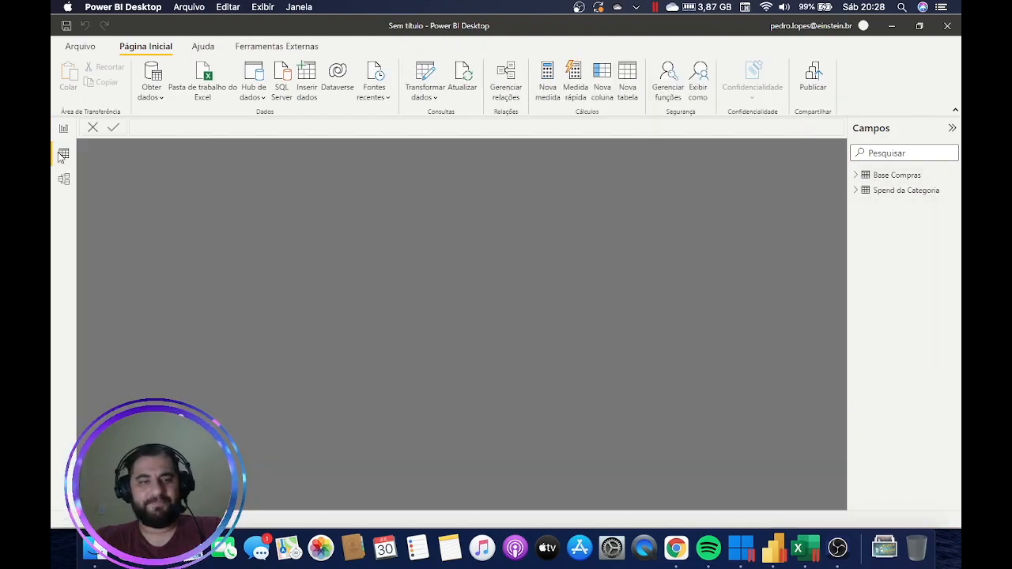
pyautogui.click(855, 174)
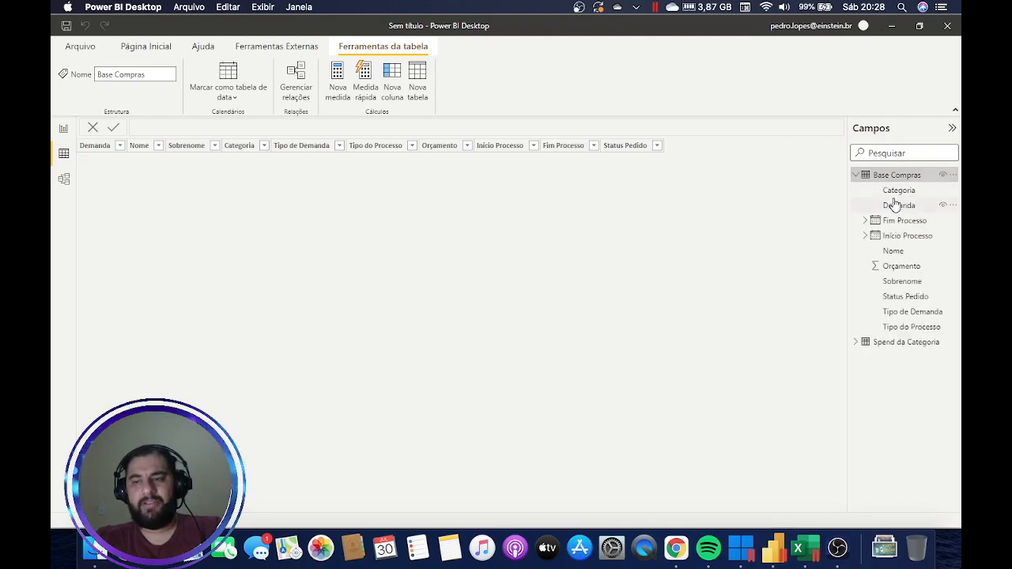
pyautogui.click(886, 190)
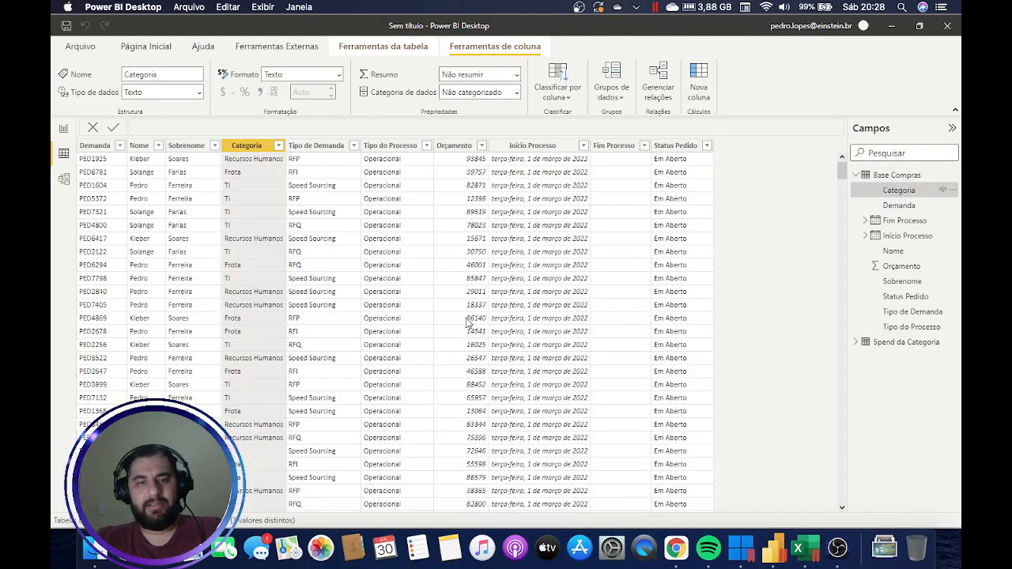
pyautogui.scroll(-10, 466, 321)
pyautogui.scroll(-15, 418, 310)
pyautogui.scroll(20, 421, 307)
# Return to the report view, add an empty pie chart to the page and enlarge it.
pyautogui.click(63, 128)
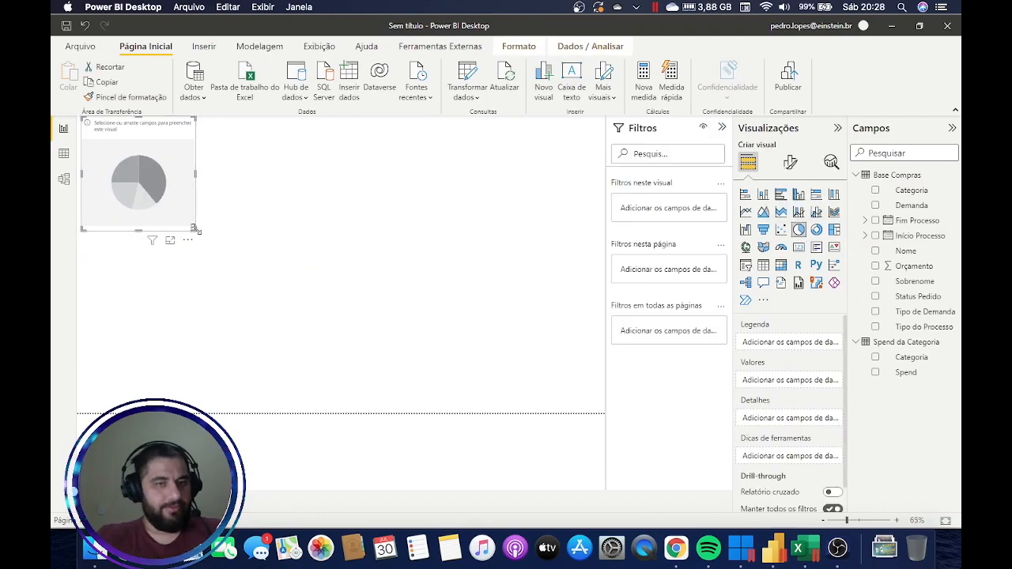
pyautogui.moveTo(196, 230); pyautogui.dragTo(401, 347)
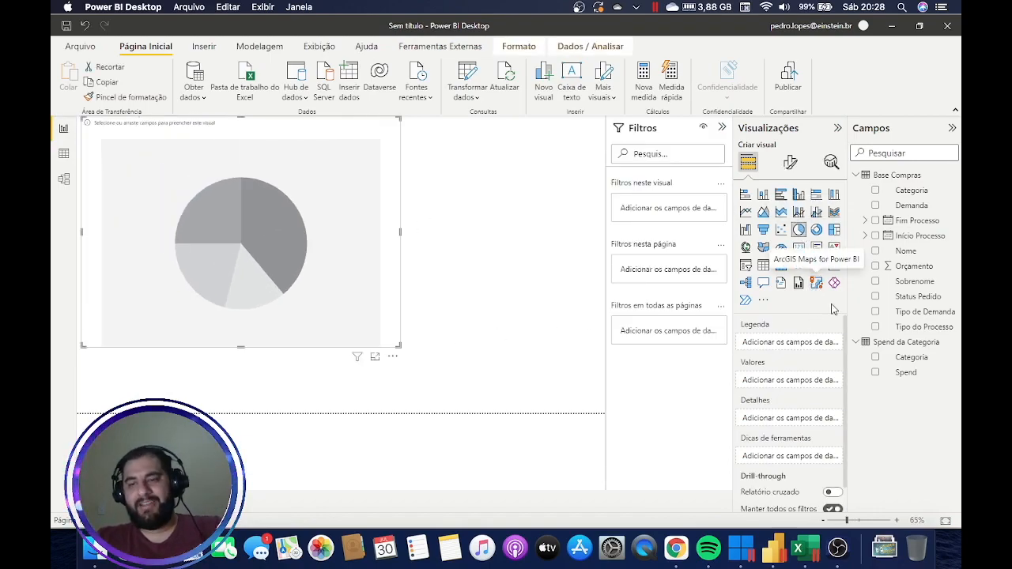
# Plot the sum of Spend by Categoria from Spend da Categoria, and convert the pie chart to a stacked bar chart.
pyautogui.moveTo(897, 359); pyautogui.dragTo(785, 350)
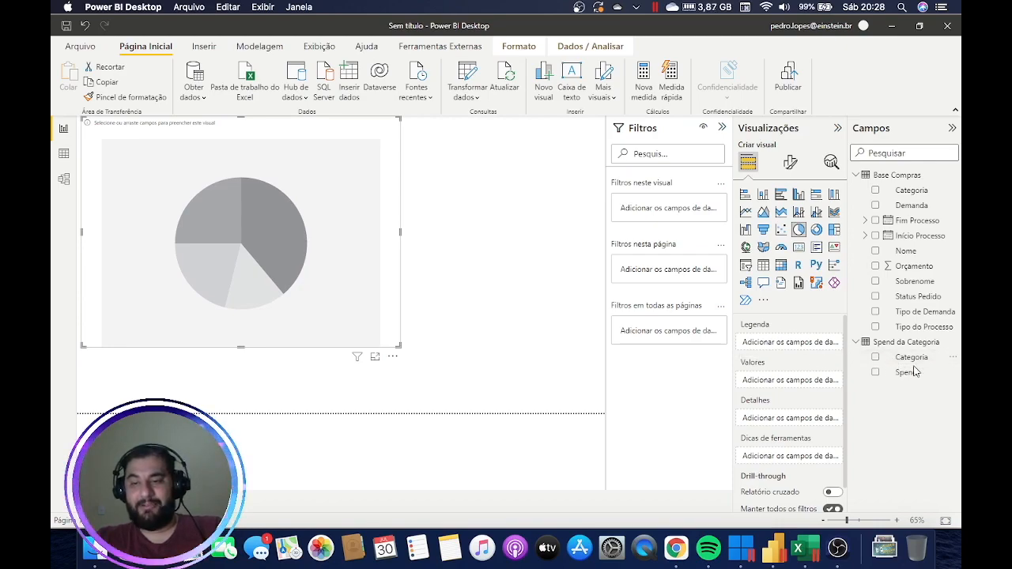
pyautogui.moveTo(907, 370); pyautogui.dragTo(732, 393)
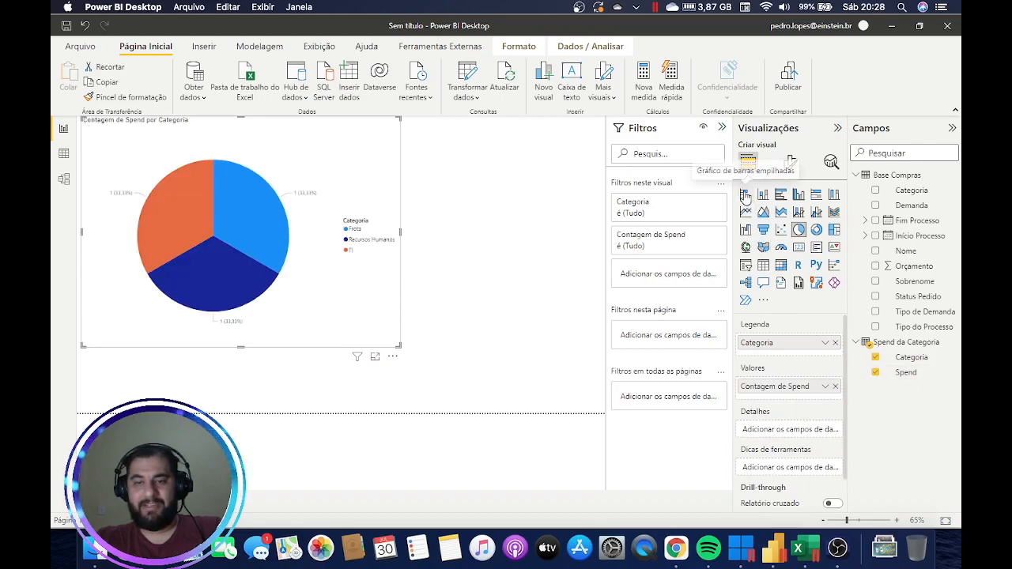
pyautogui.click(745, 194)
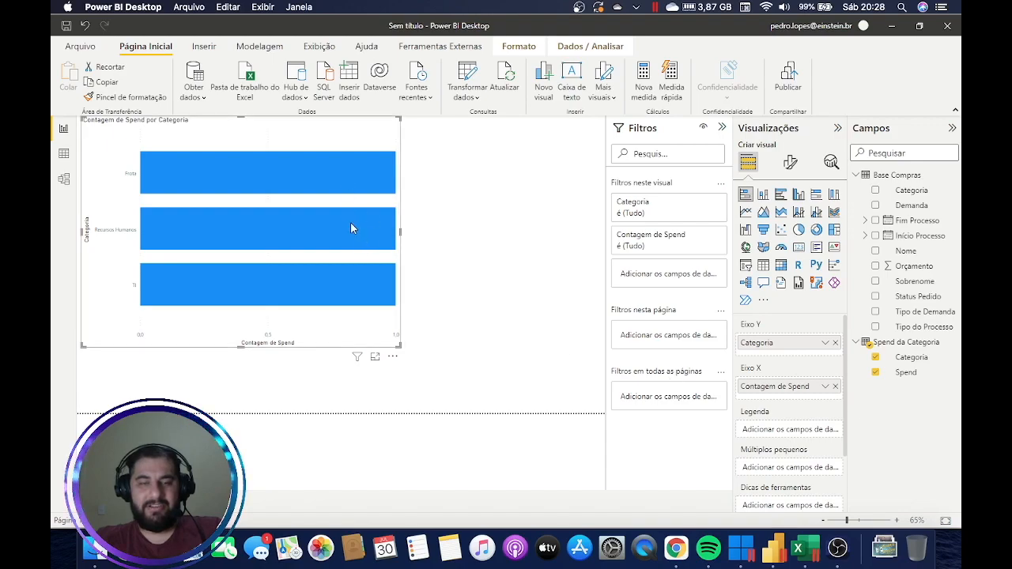
pyautogui.click(825, 386)
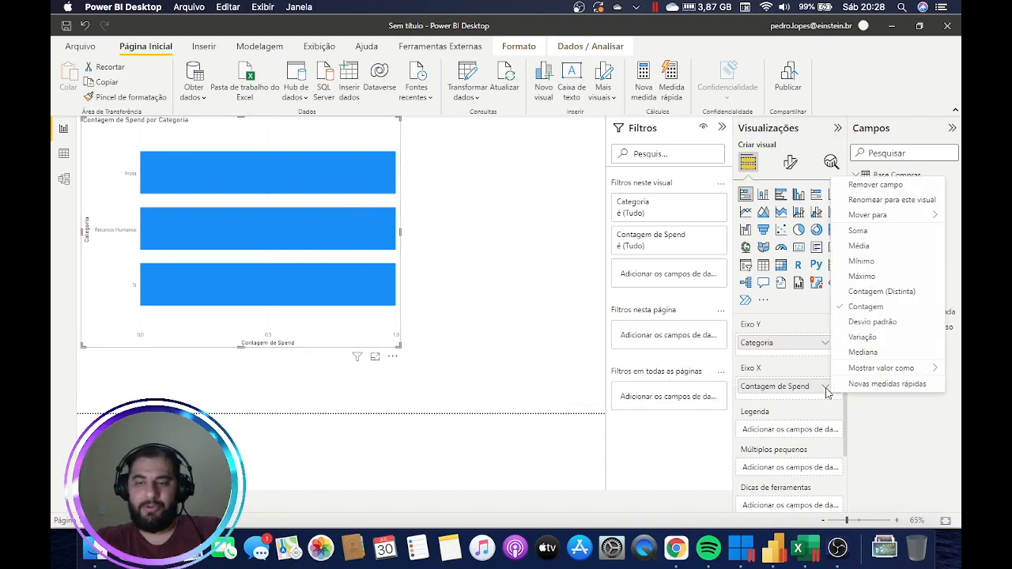
pyautogui.click(863, 231)
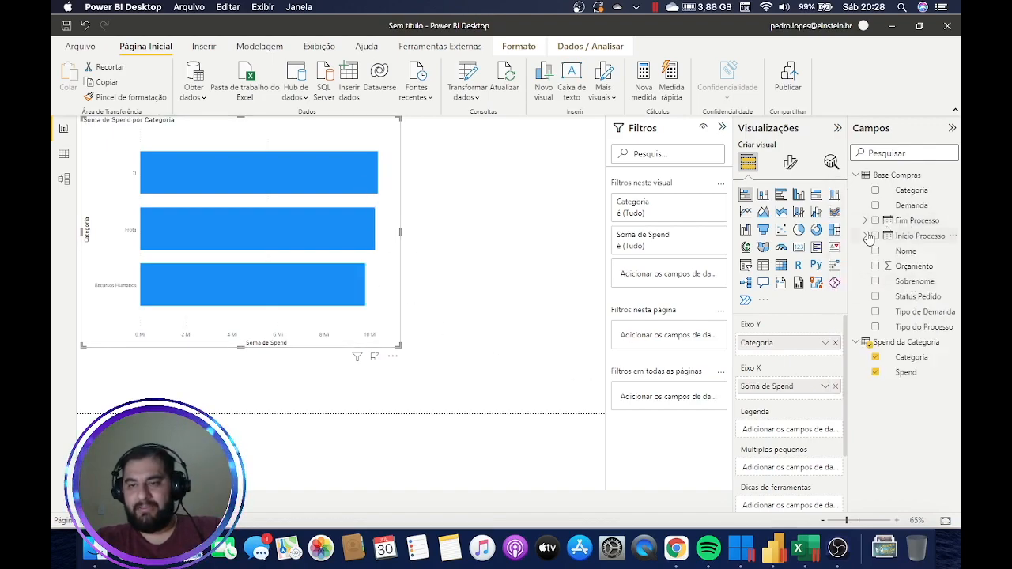
# Replace the bar chart's fields with Base Compras data: Categoria on the Y axis and the count of Demanda on the X axis.
pyautogui.click(834, 386)
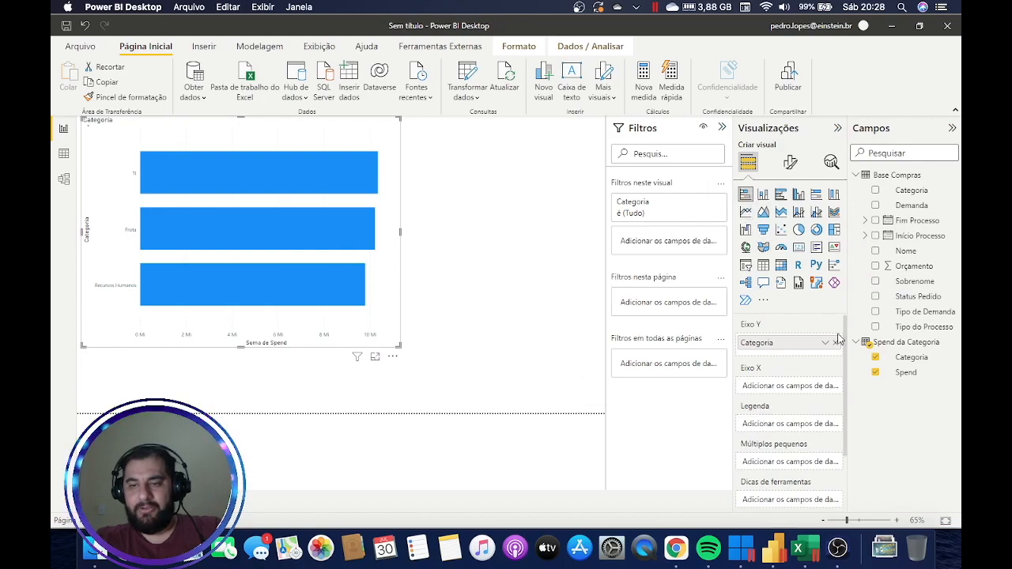
pyautogui.click(835, 342)
pyautogui.moveTo(909, 191); pyautogui.dragTo(788, 351)
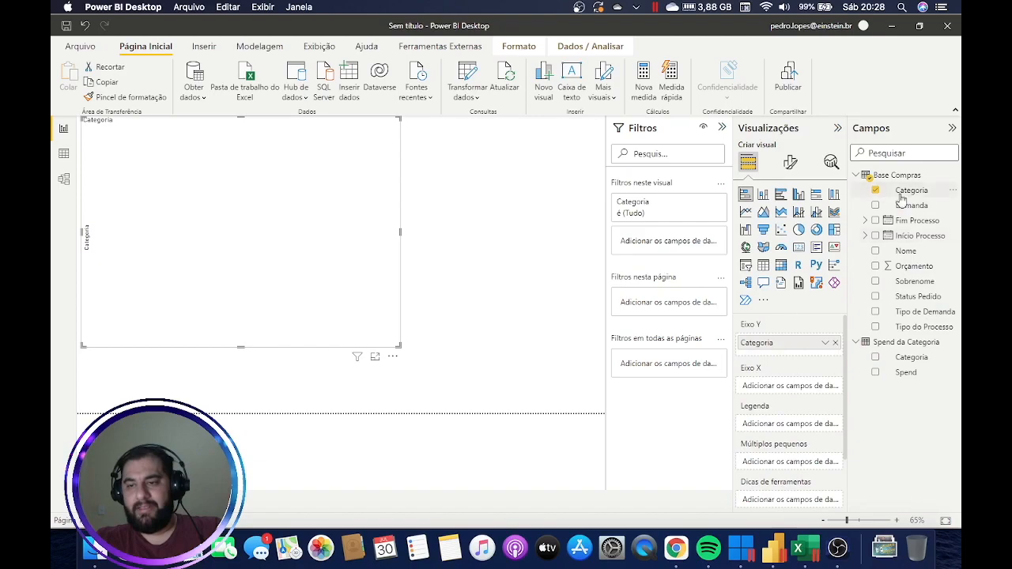
pyautogui.moveTo(917, 266)
pyautogui.mouseDown()
pyautogui.moveTo(825, 350)
pyautogui.moveTo(822, 375)
pyautogui.moveTo(905, 251)
pyautogui.mouseUp()
pyautogui.moveTo(906, 207); pyautogui.dragTo(795, 387)
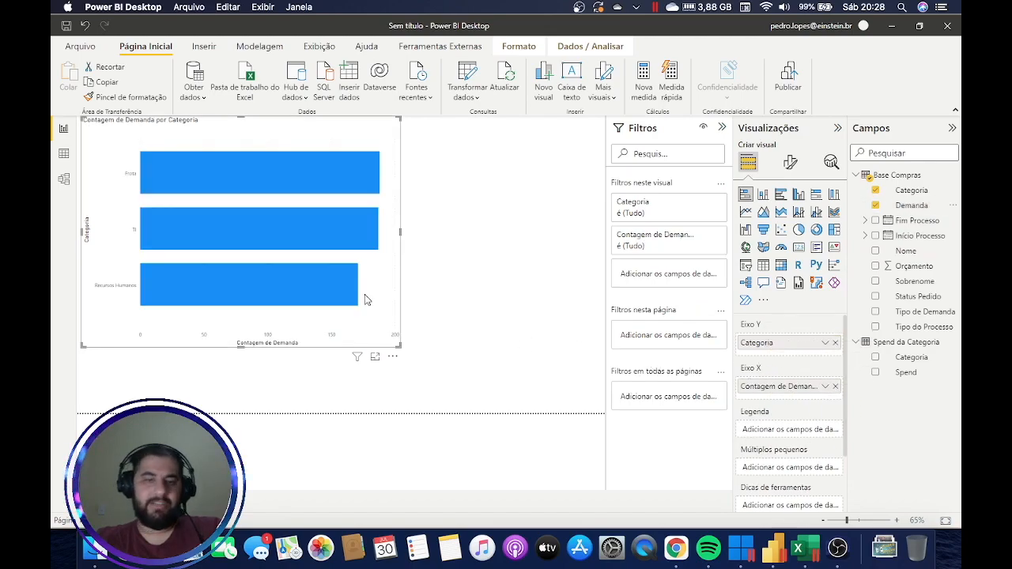
# Widen the demand-by-category bar chart and turn on its data labels.
pyautogui.moveTo(401, 232); pyautogui.dragTo(477, 238)
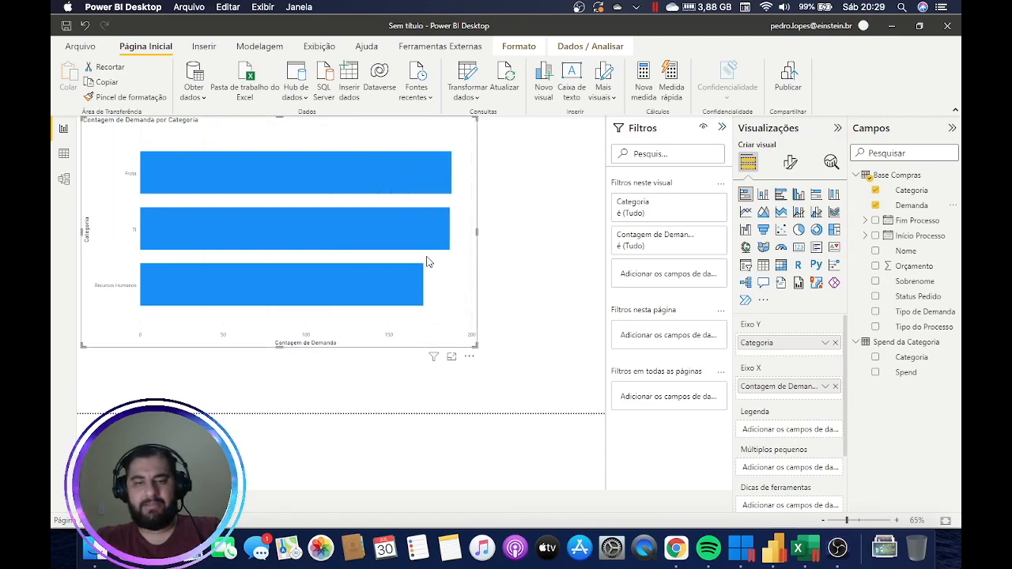
pyautogui.click(790, 162)
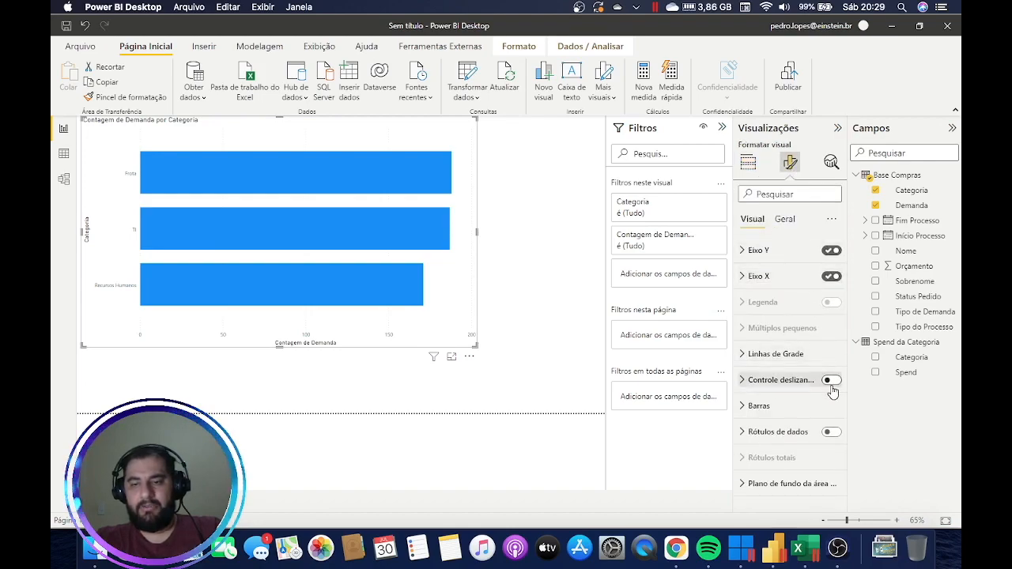
pyautogui.click(830, 432)
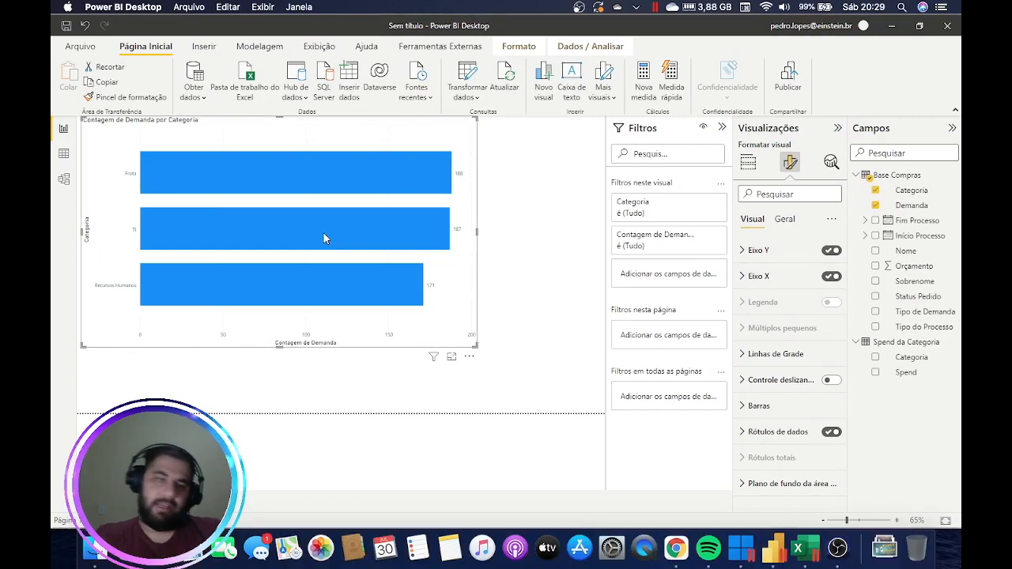
pyautogui.moveTo(325, 235)
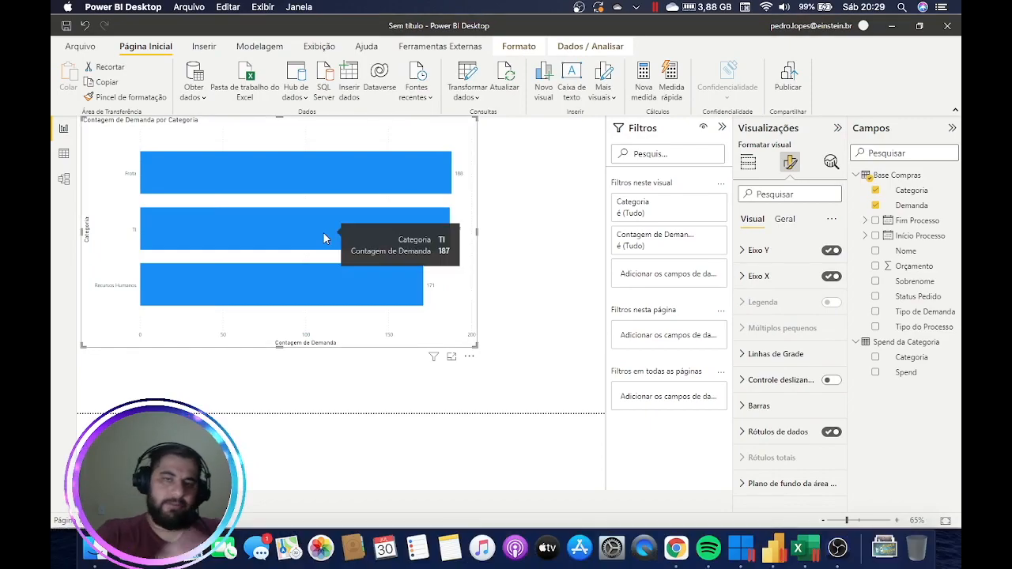